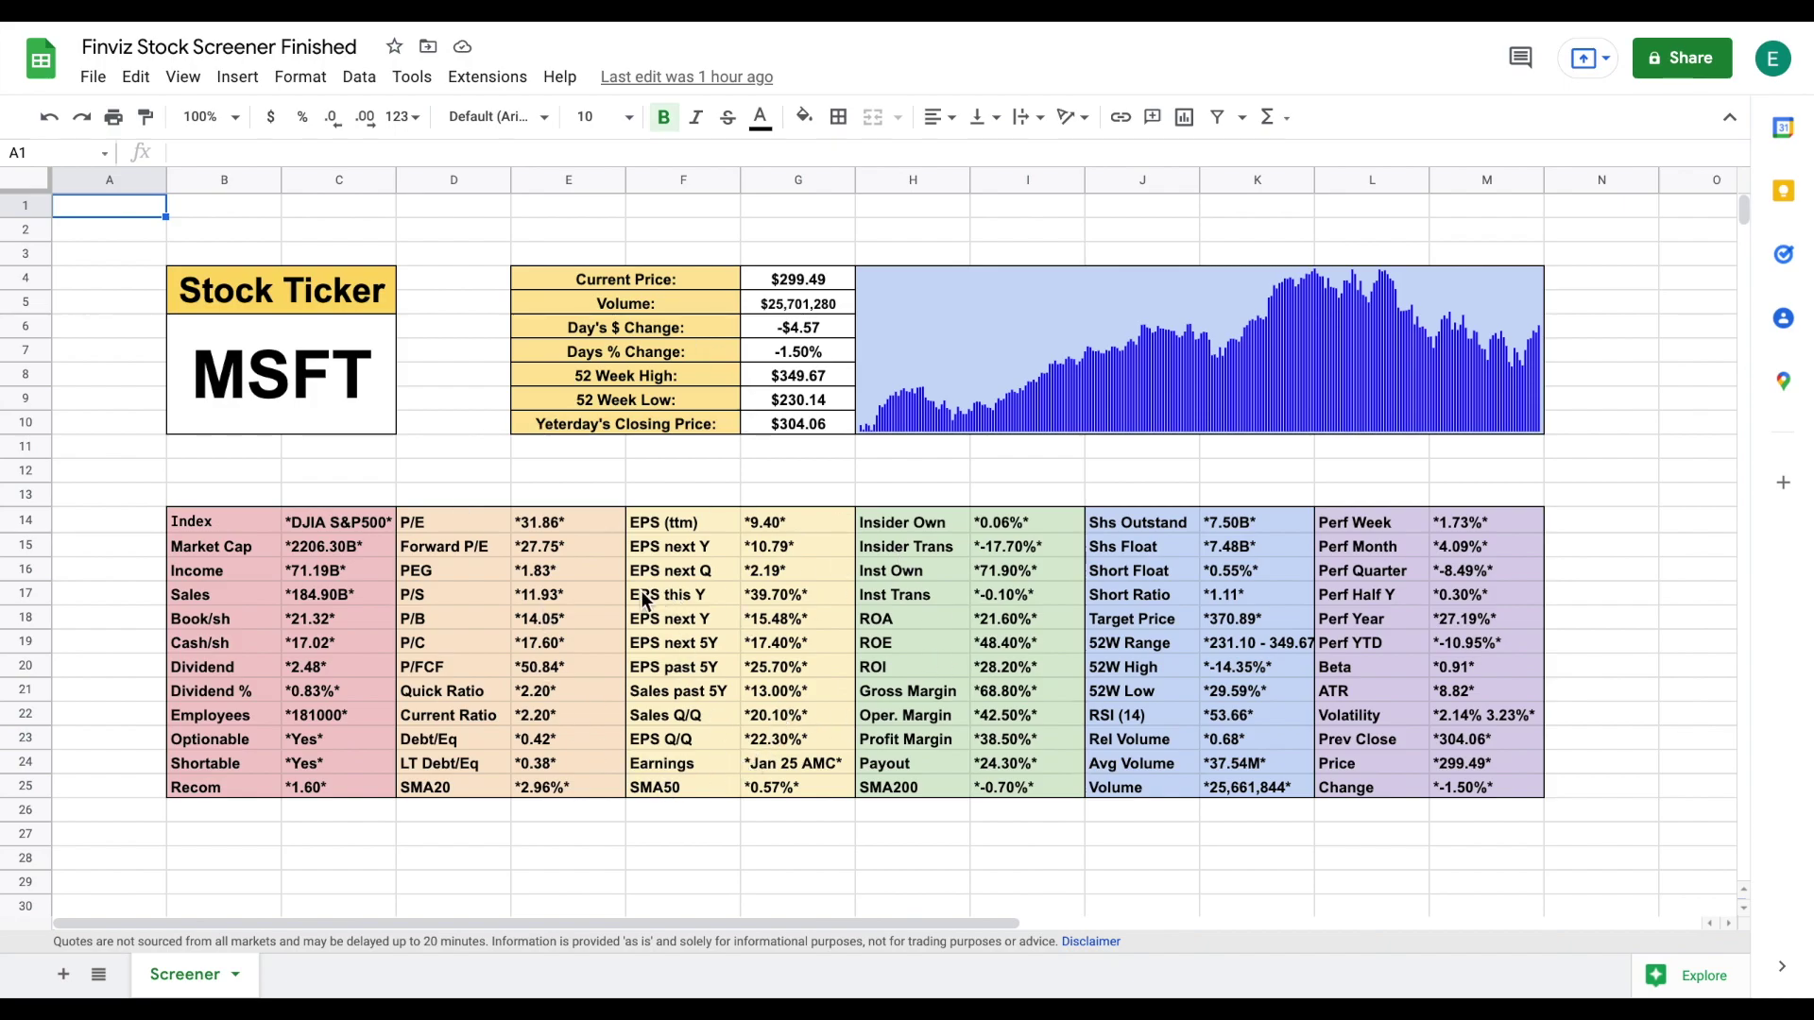
- Change the stock ticker in the finished screener to AAPL
left_click(287, 371)
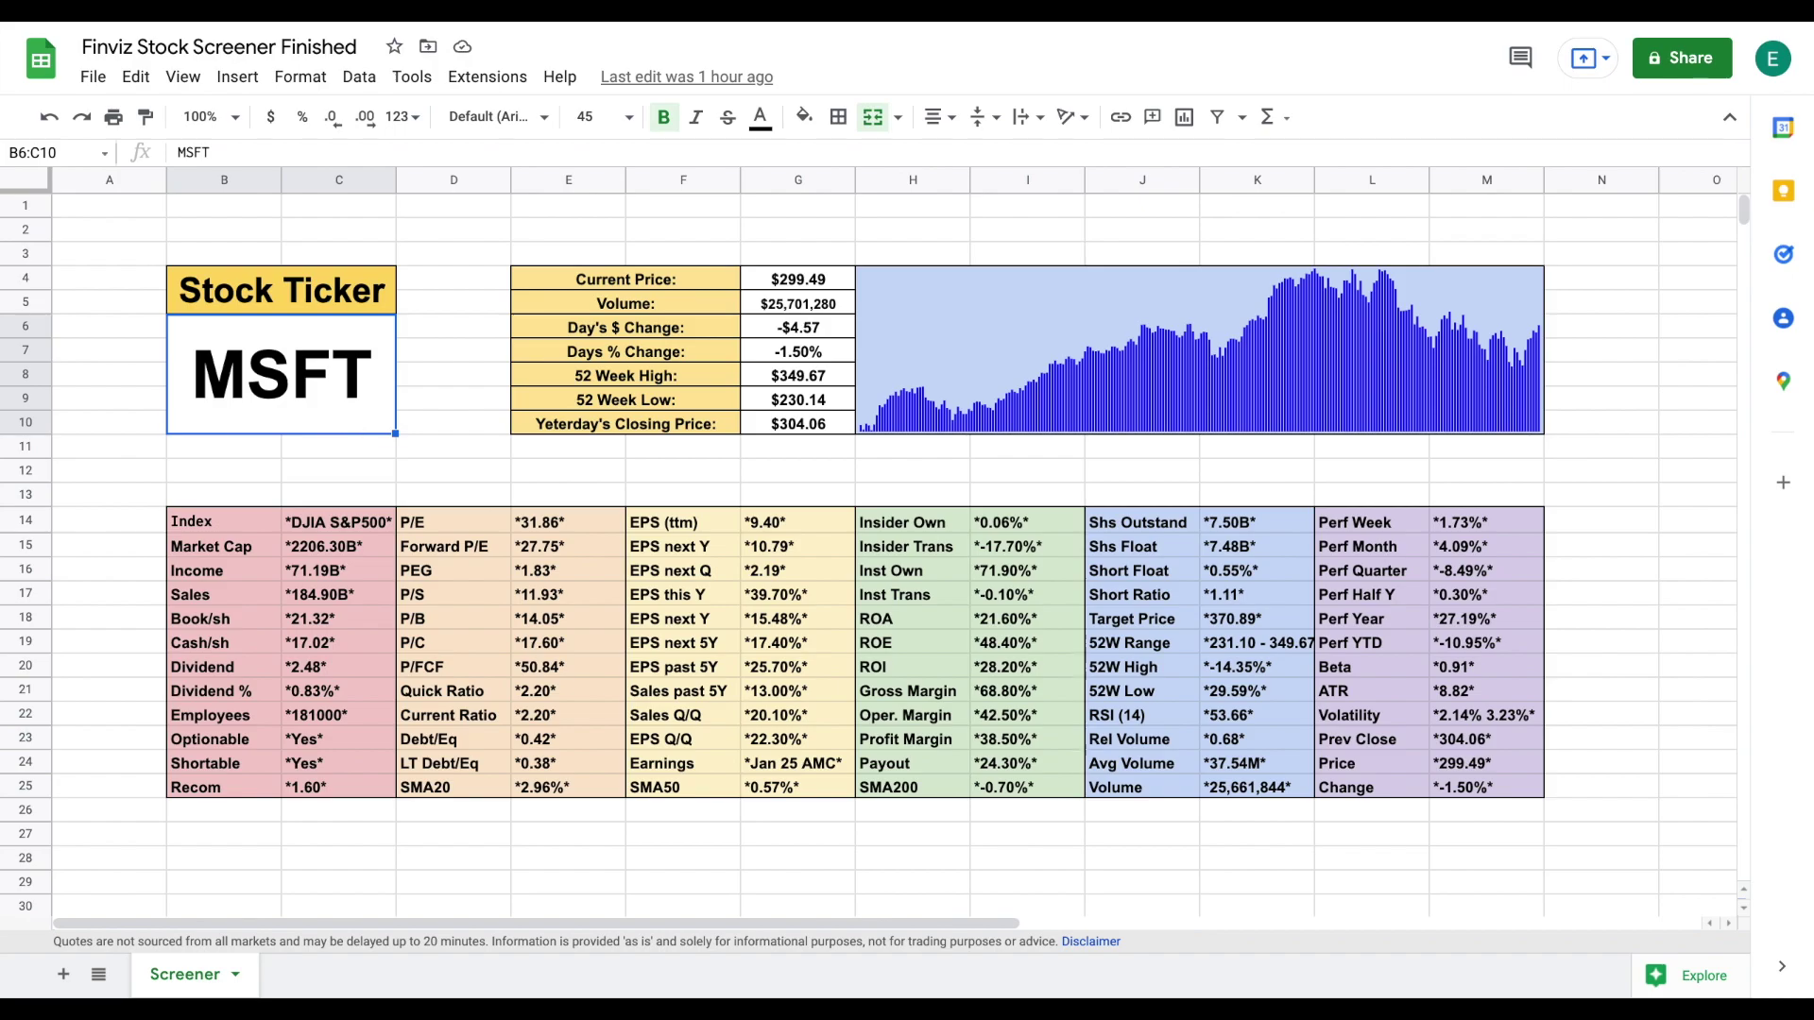
type("AAPL")
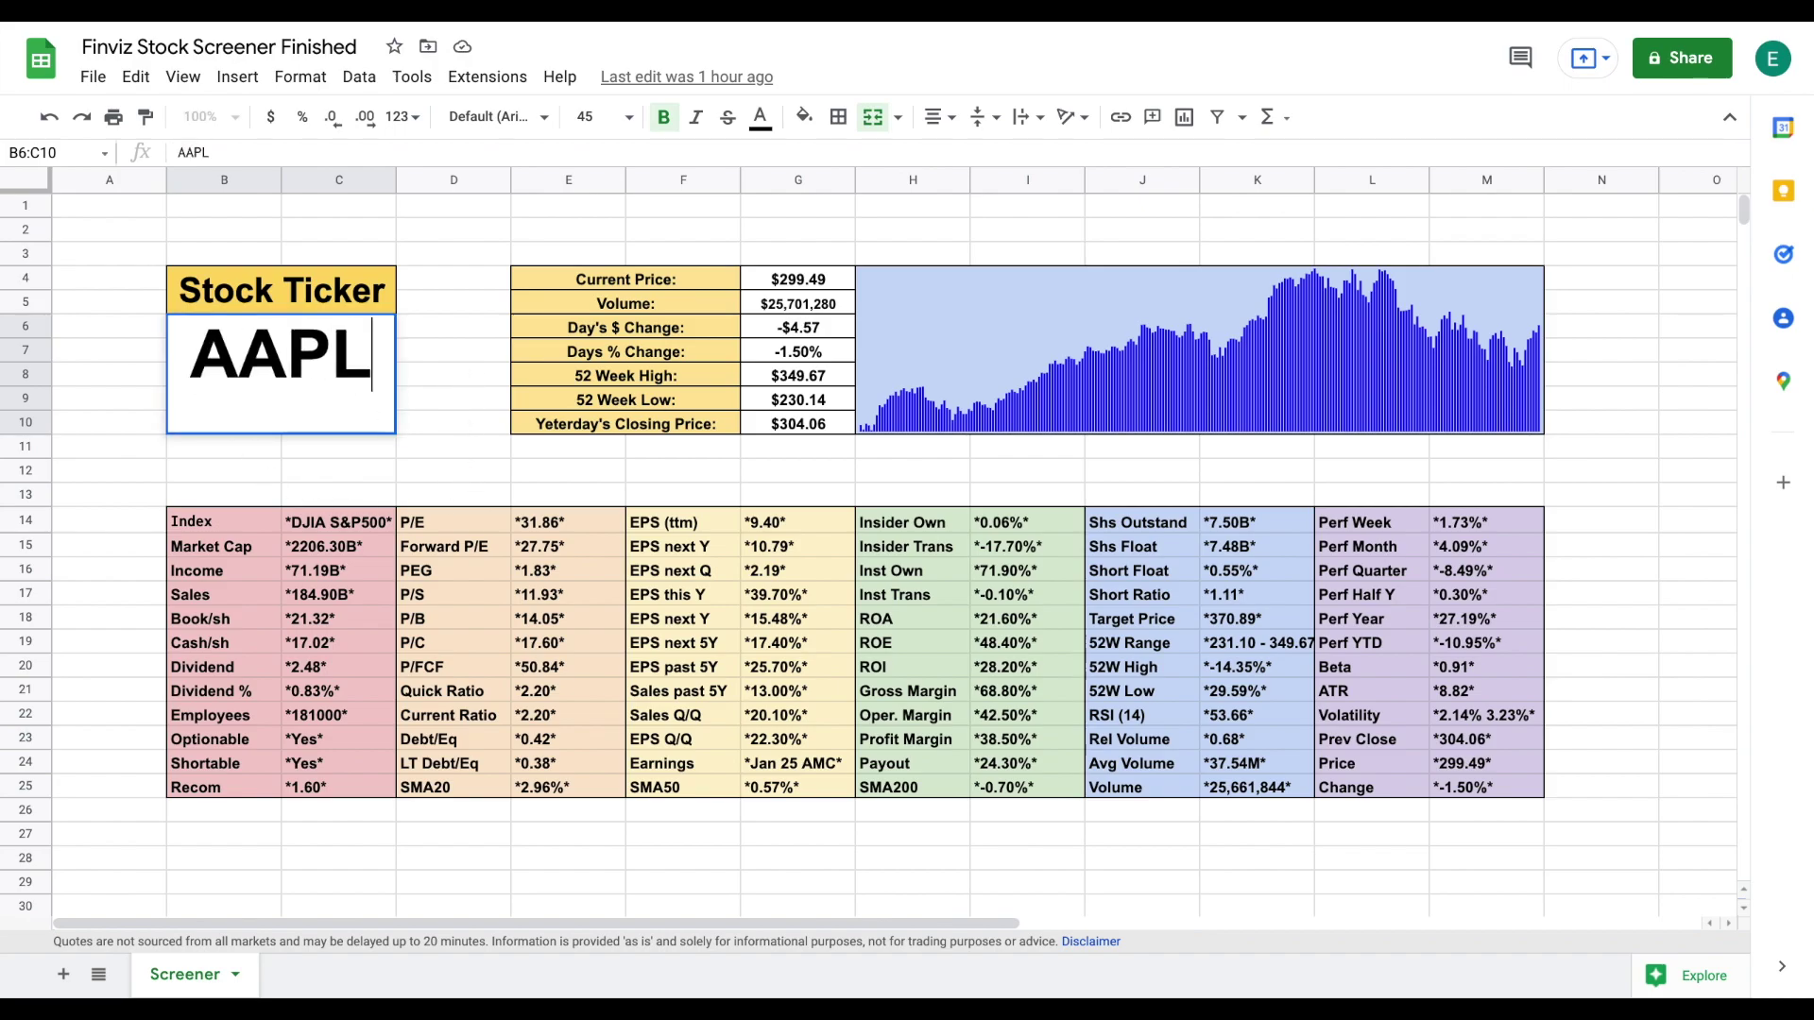
key("Return")
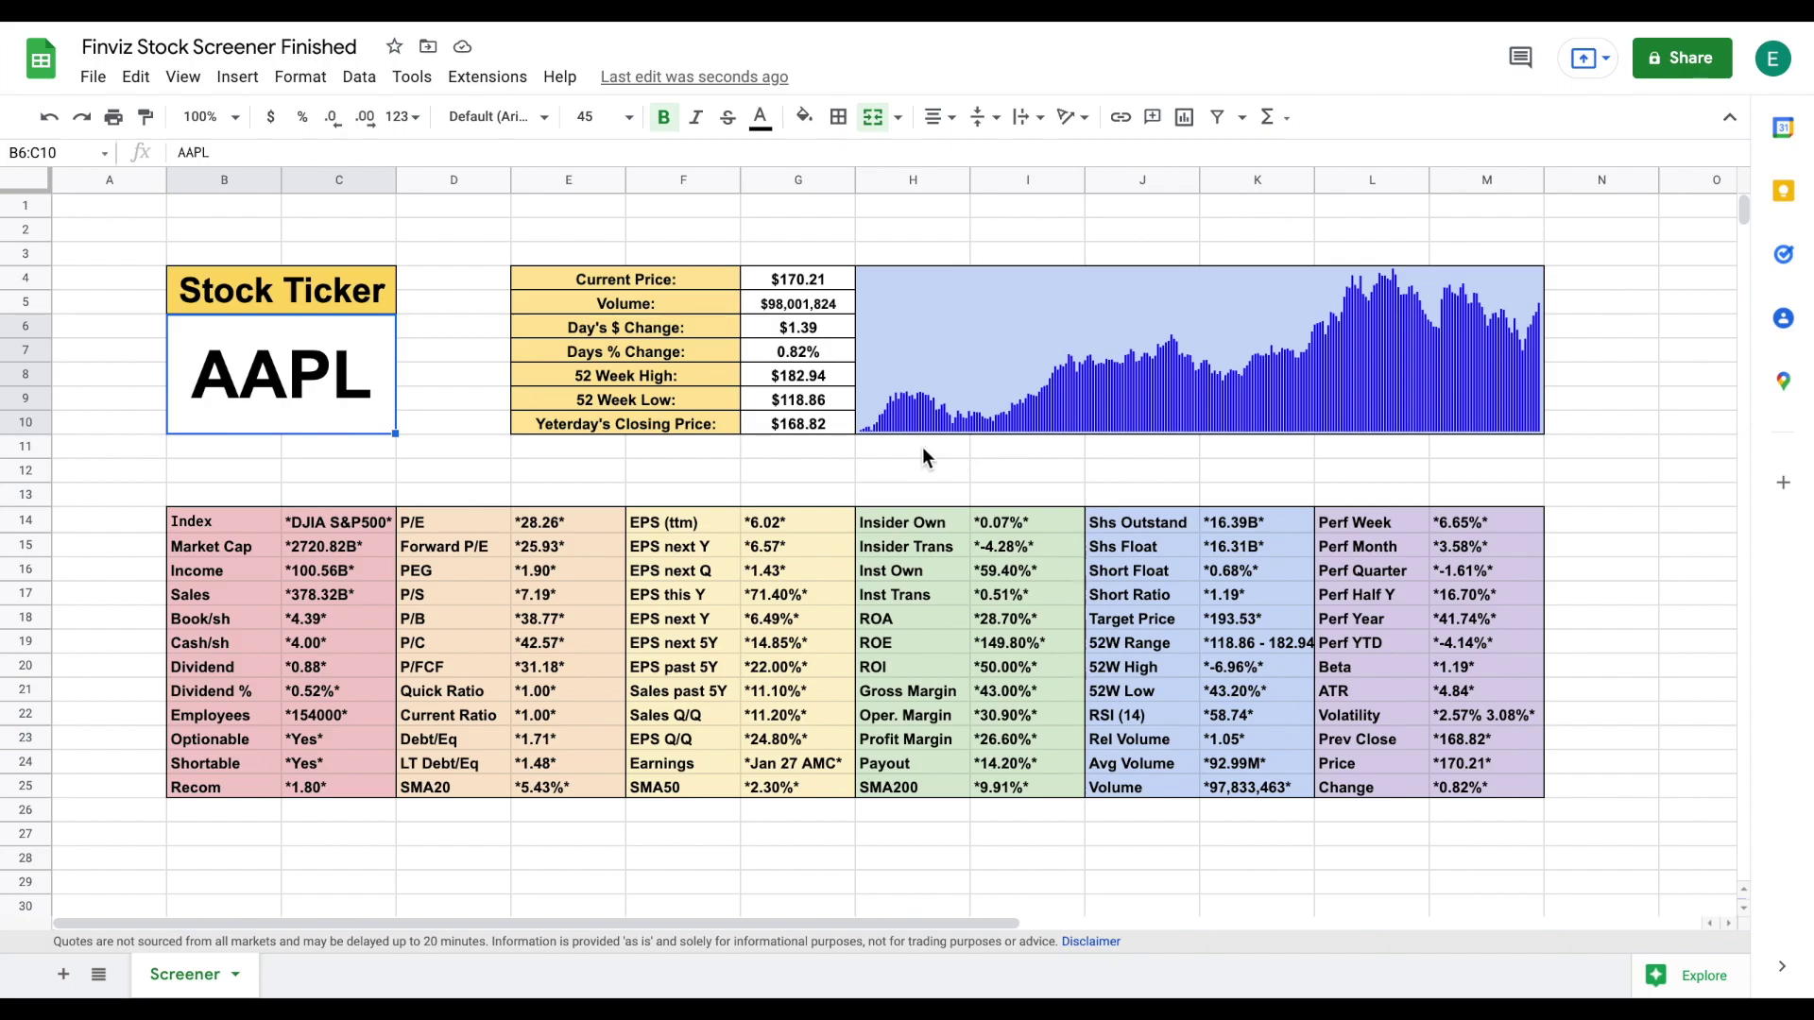
- Examine the finished screener's price summary, dividend figures, moving averages and liquidity ratios for the entered ticker
left_click(704, 280)
left_click_drag(745, 304, 778, 431)
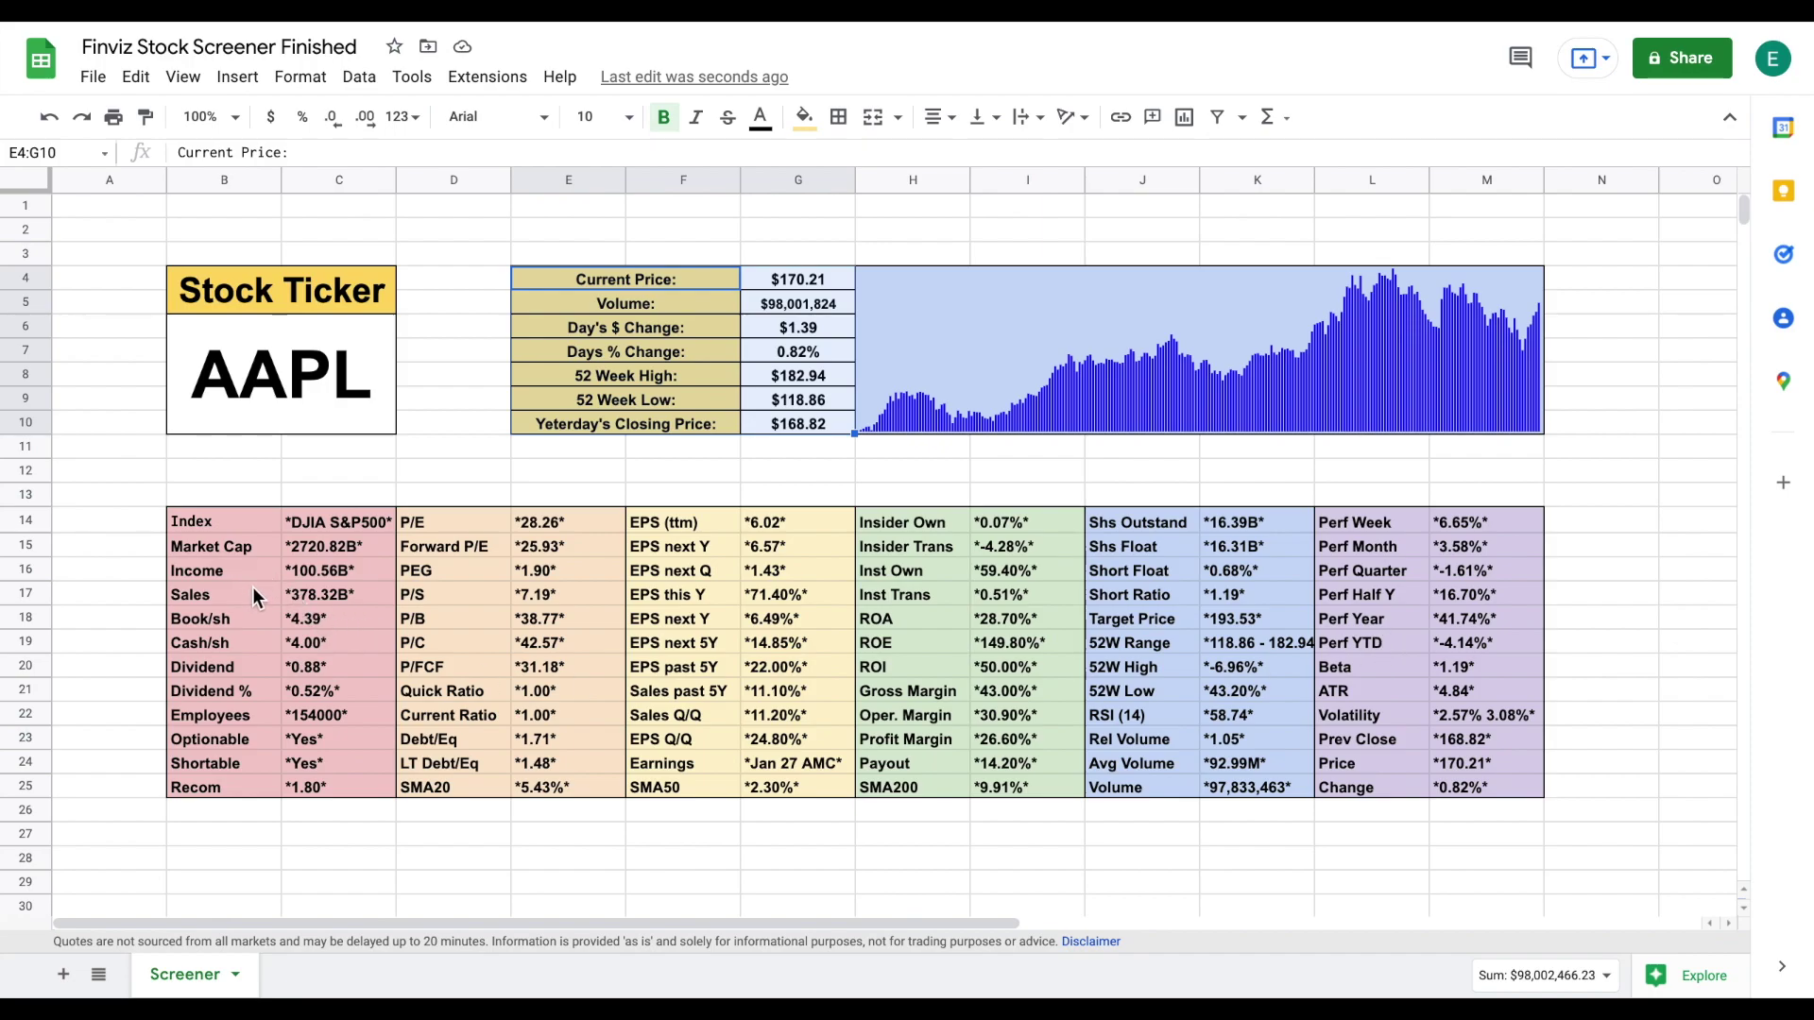
left_click_drag(234, 669, 357, 707)
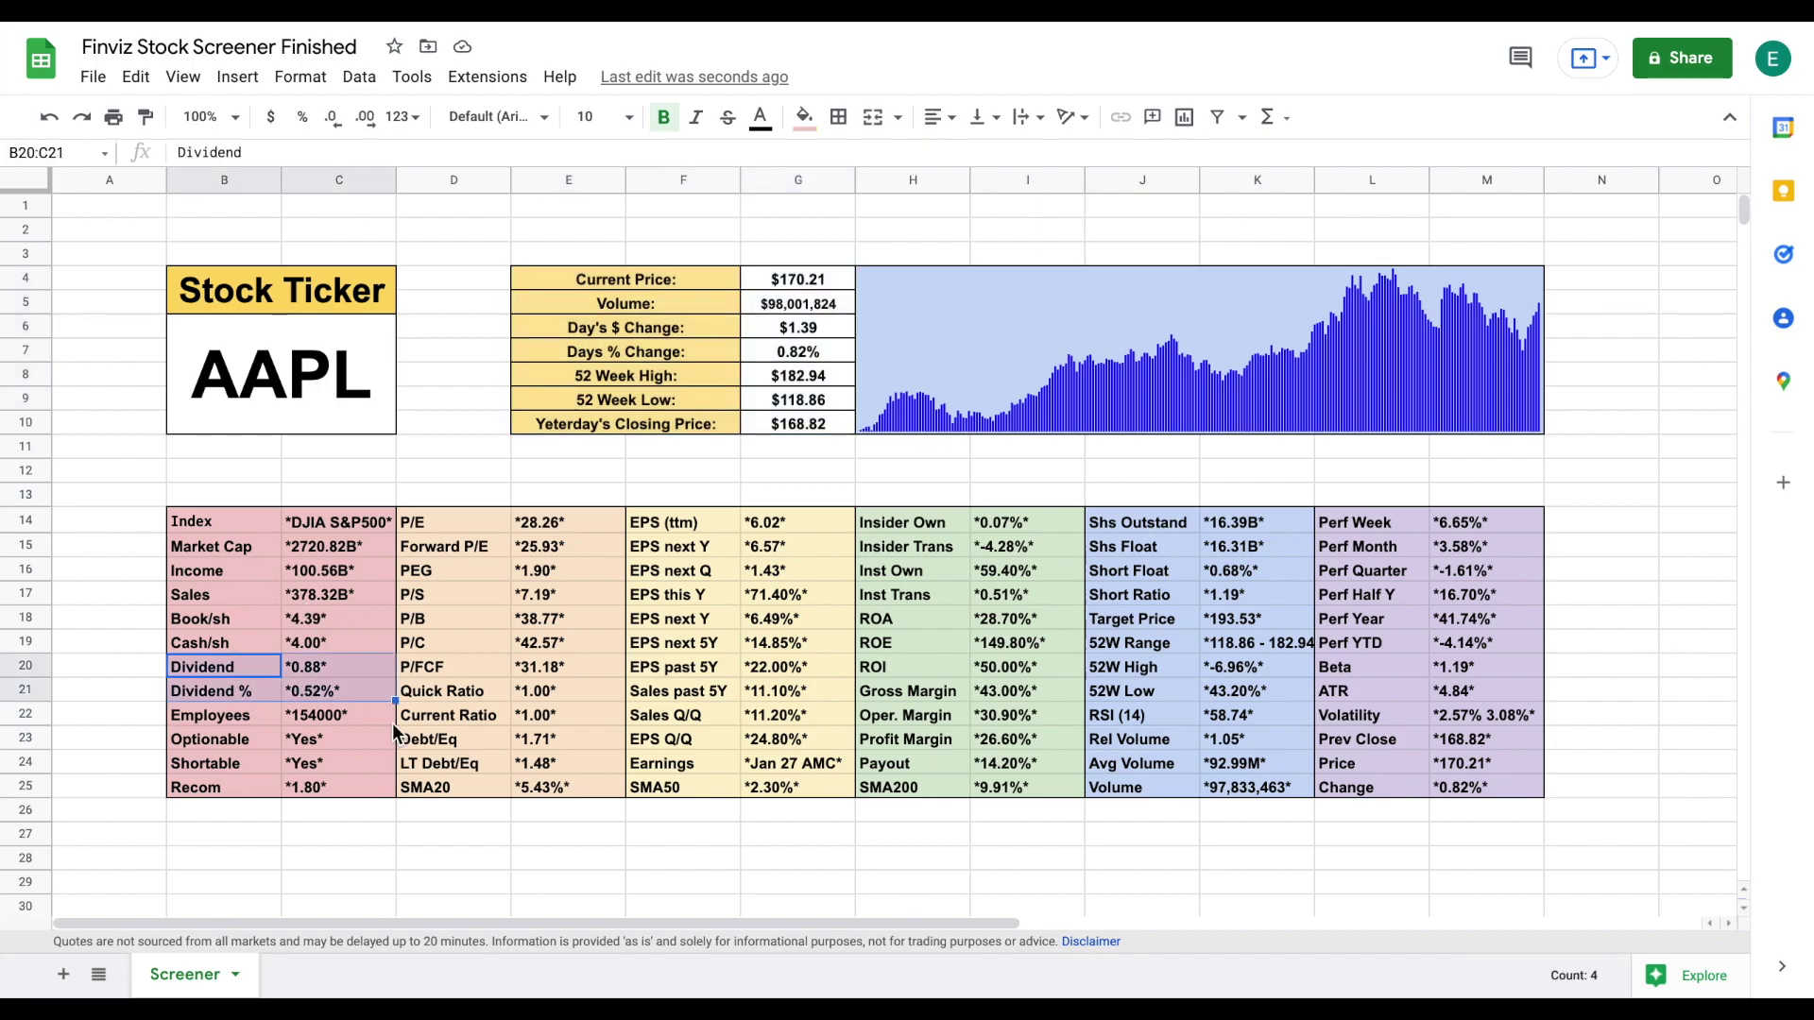
left_click_drag(474, 788, 895, 775)
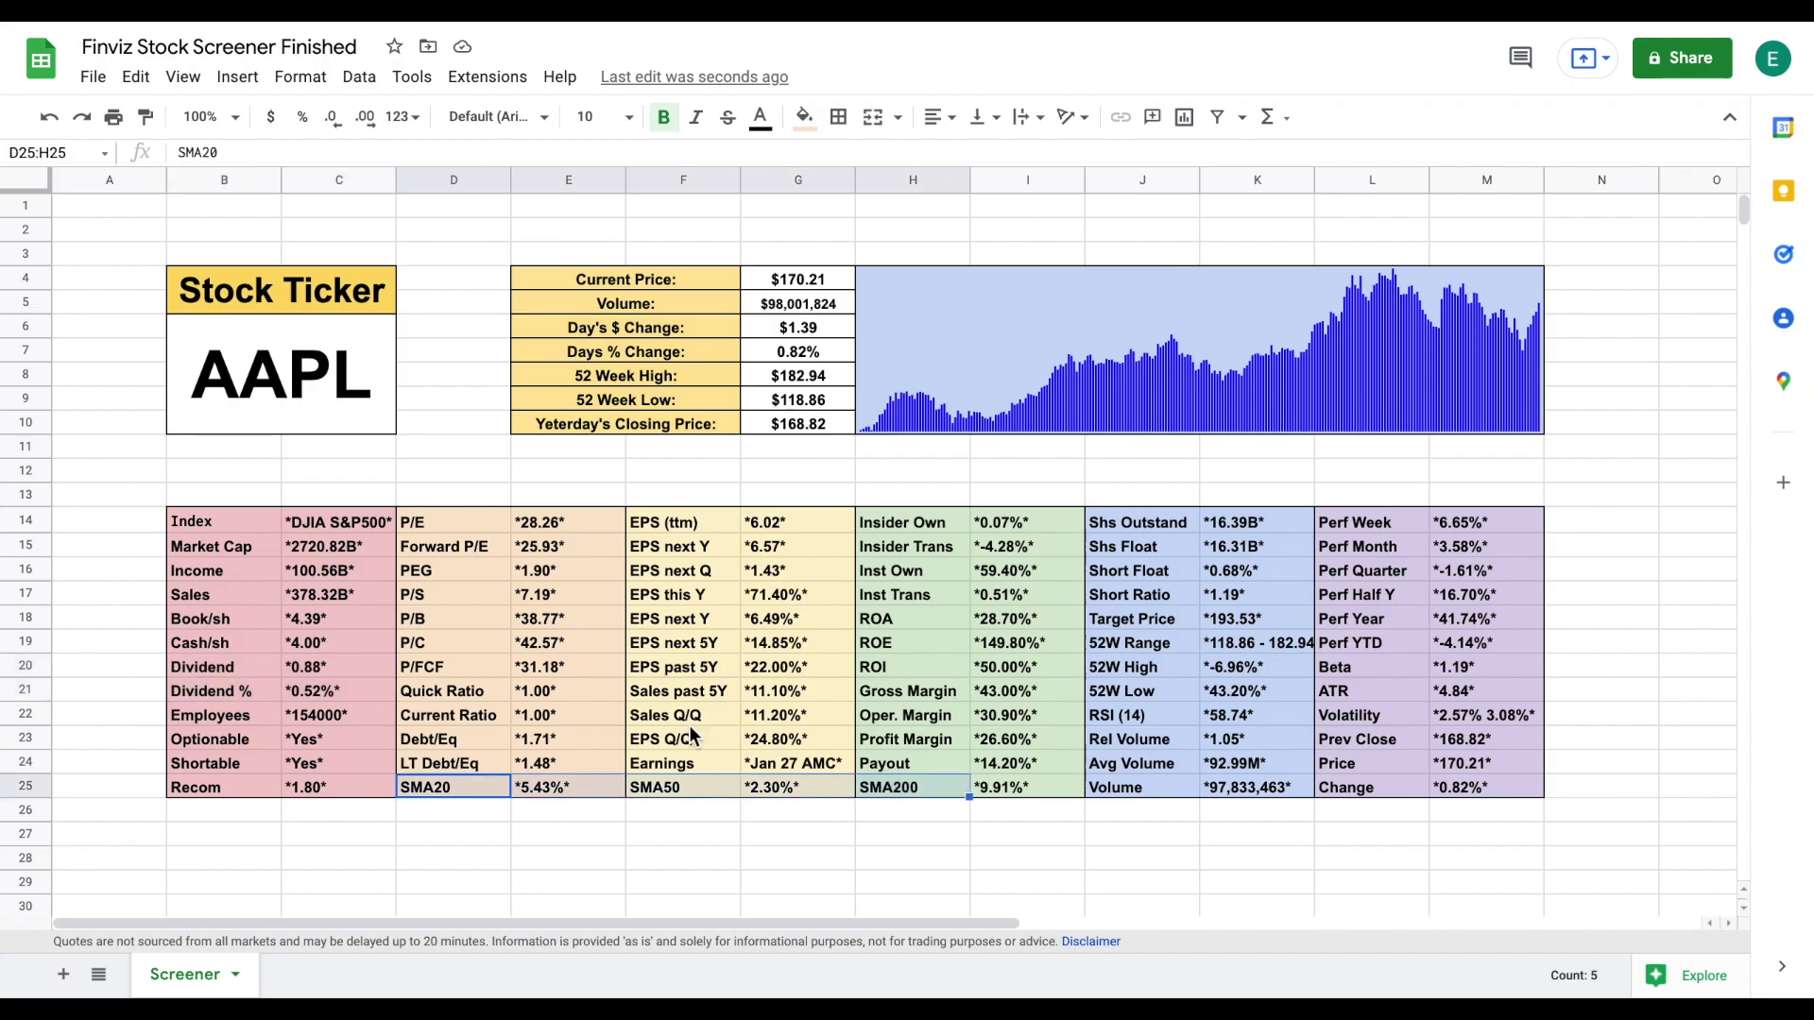
left_click_drag(555, 694, 553, 731)
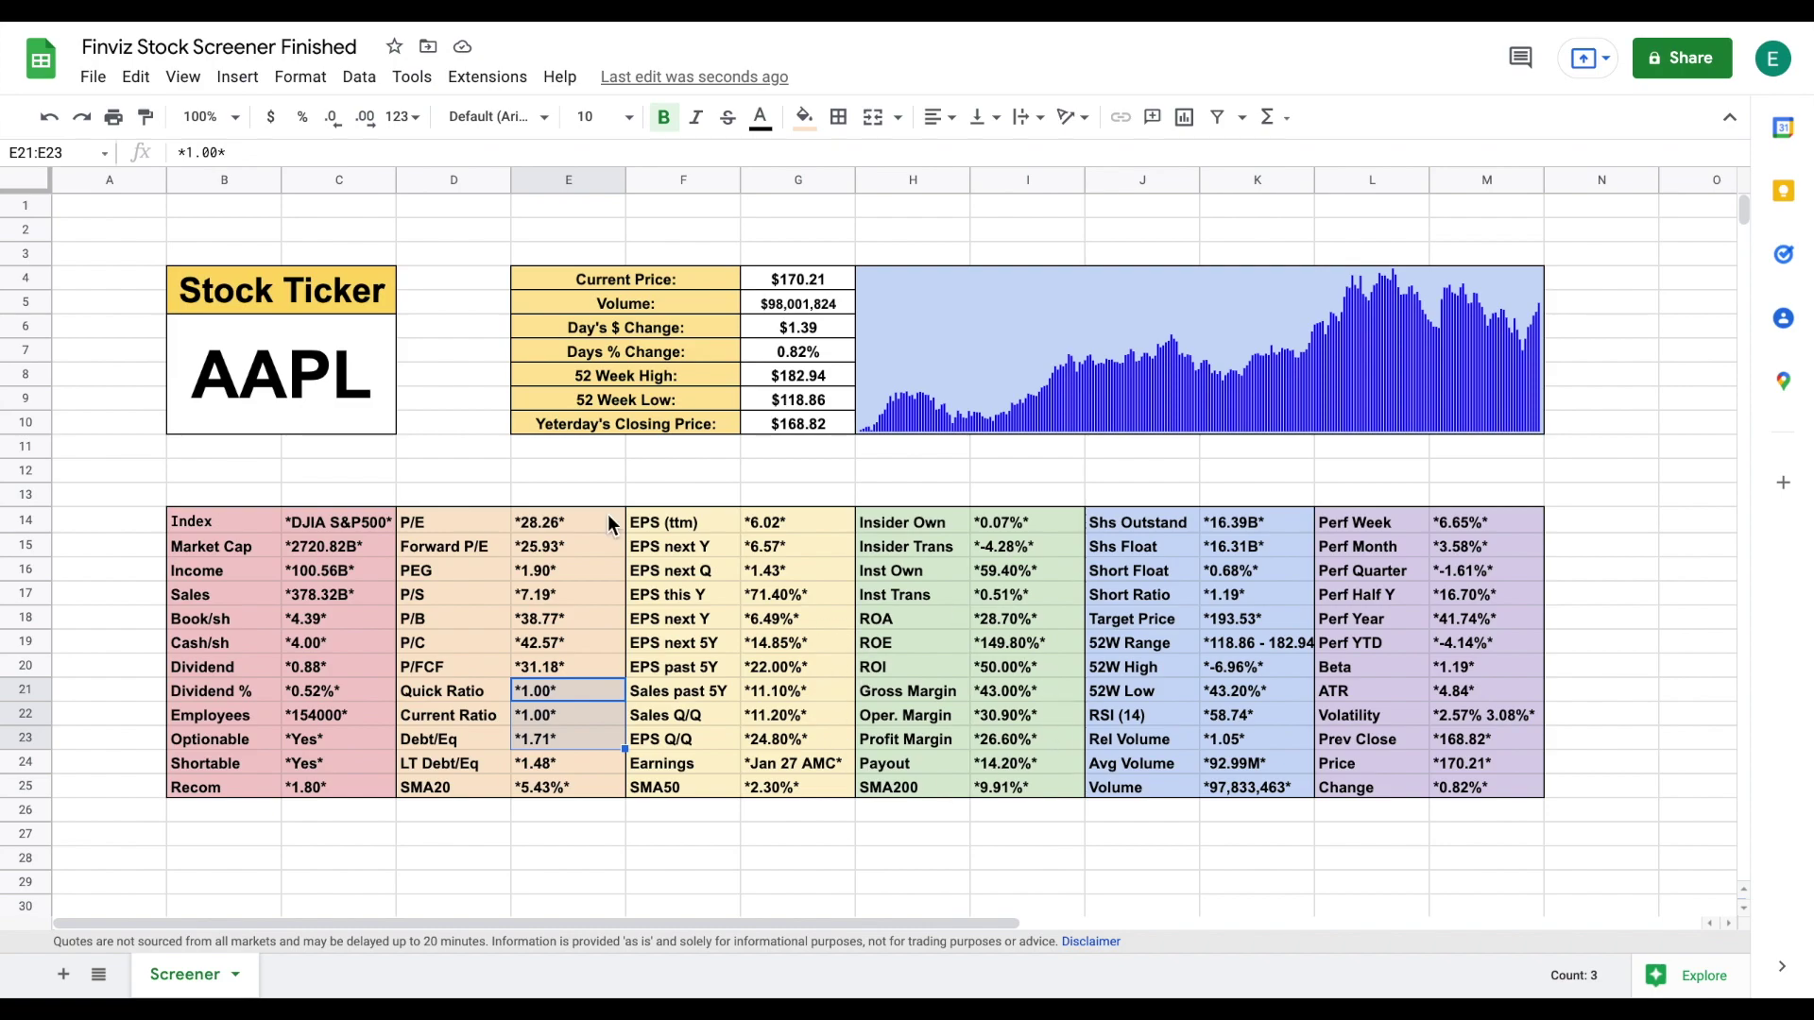
left_click(416, 299)
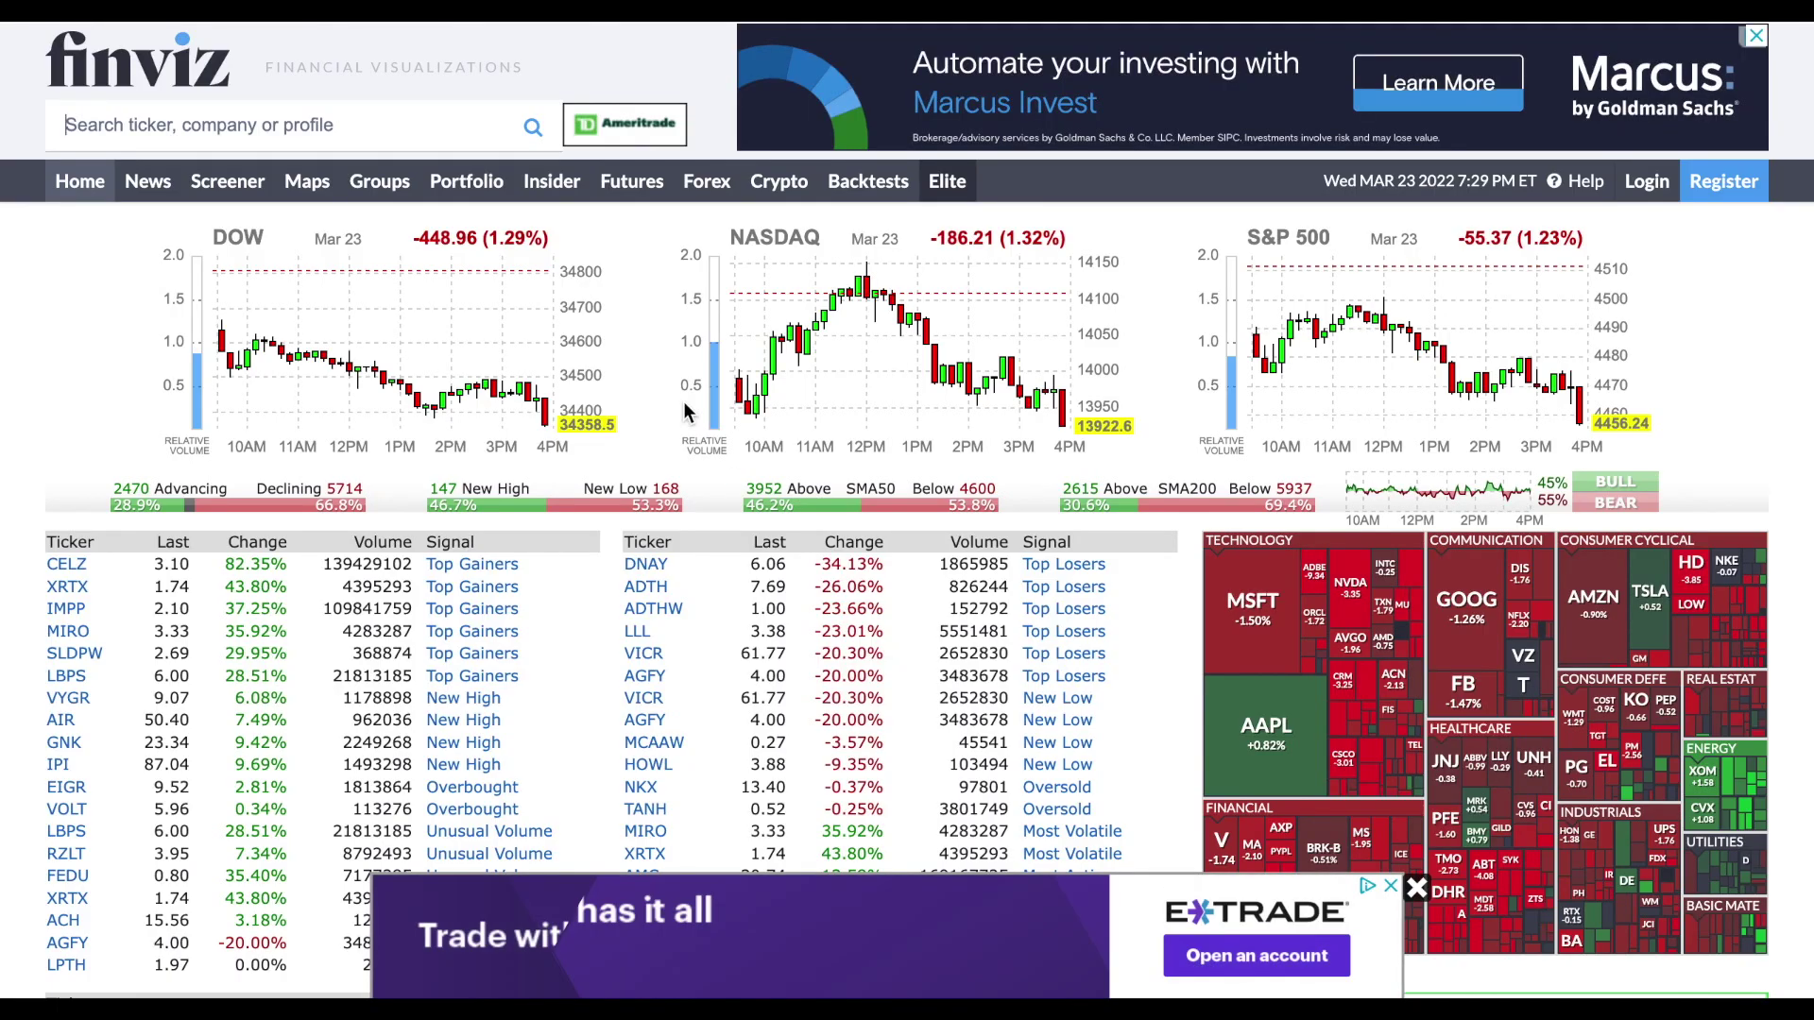
- Search Finviz for the ticker aapl and examine the fundamentals table on its quote page
left_click(324, 118)
type("aapl")
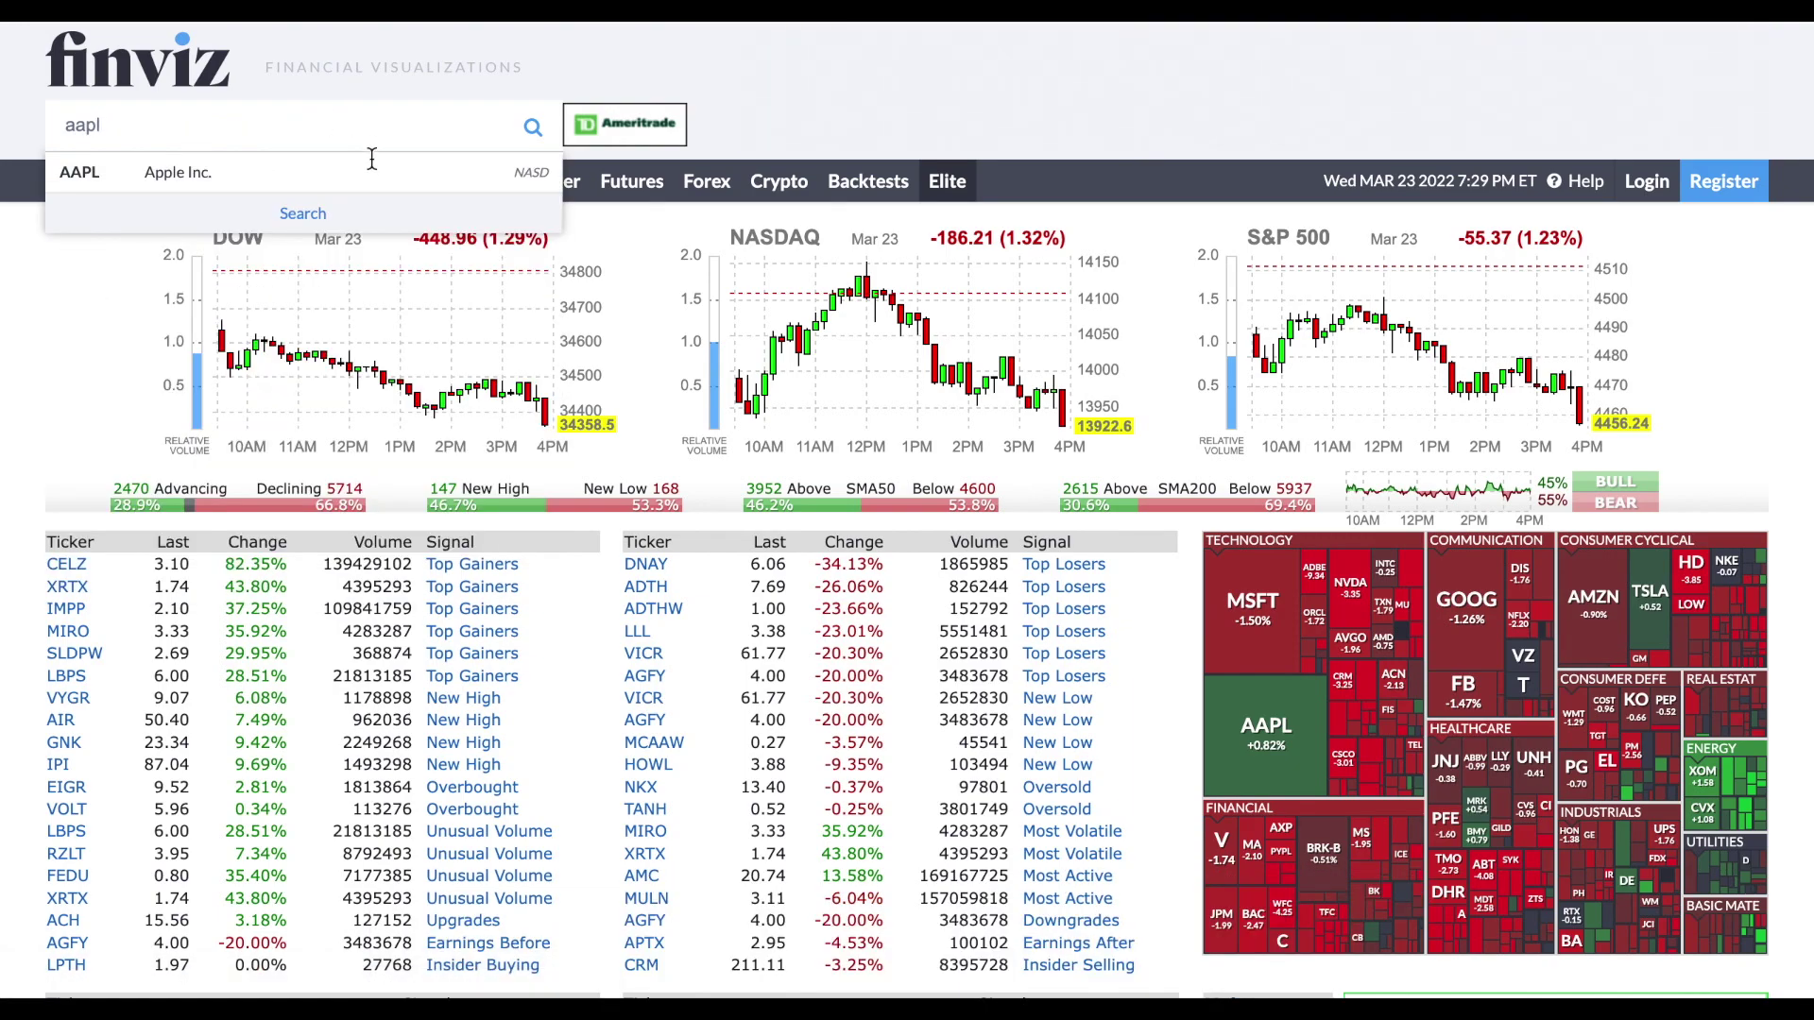
left_click(354, 181)
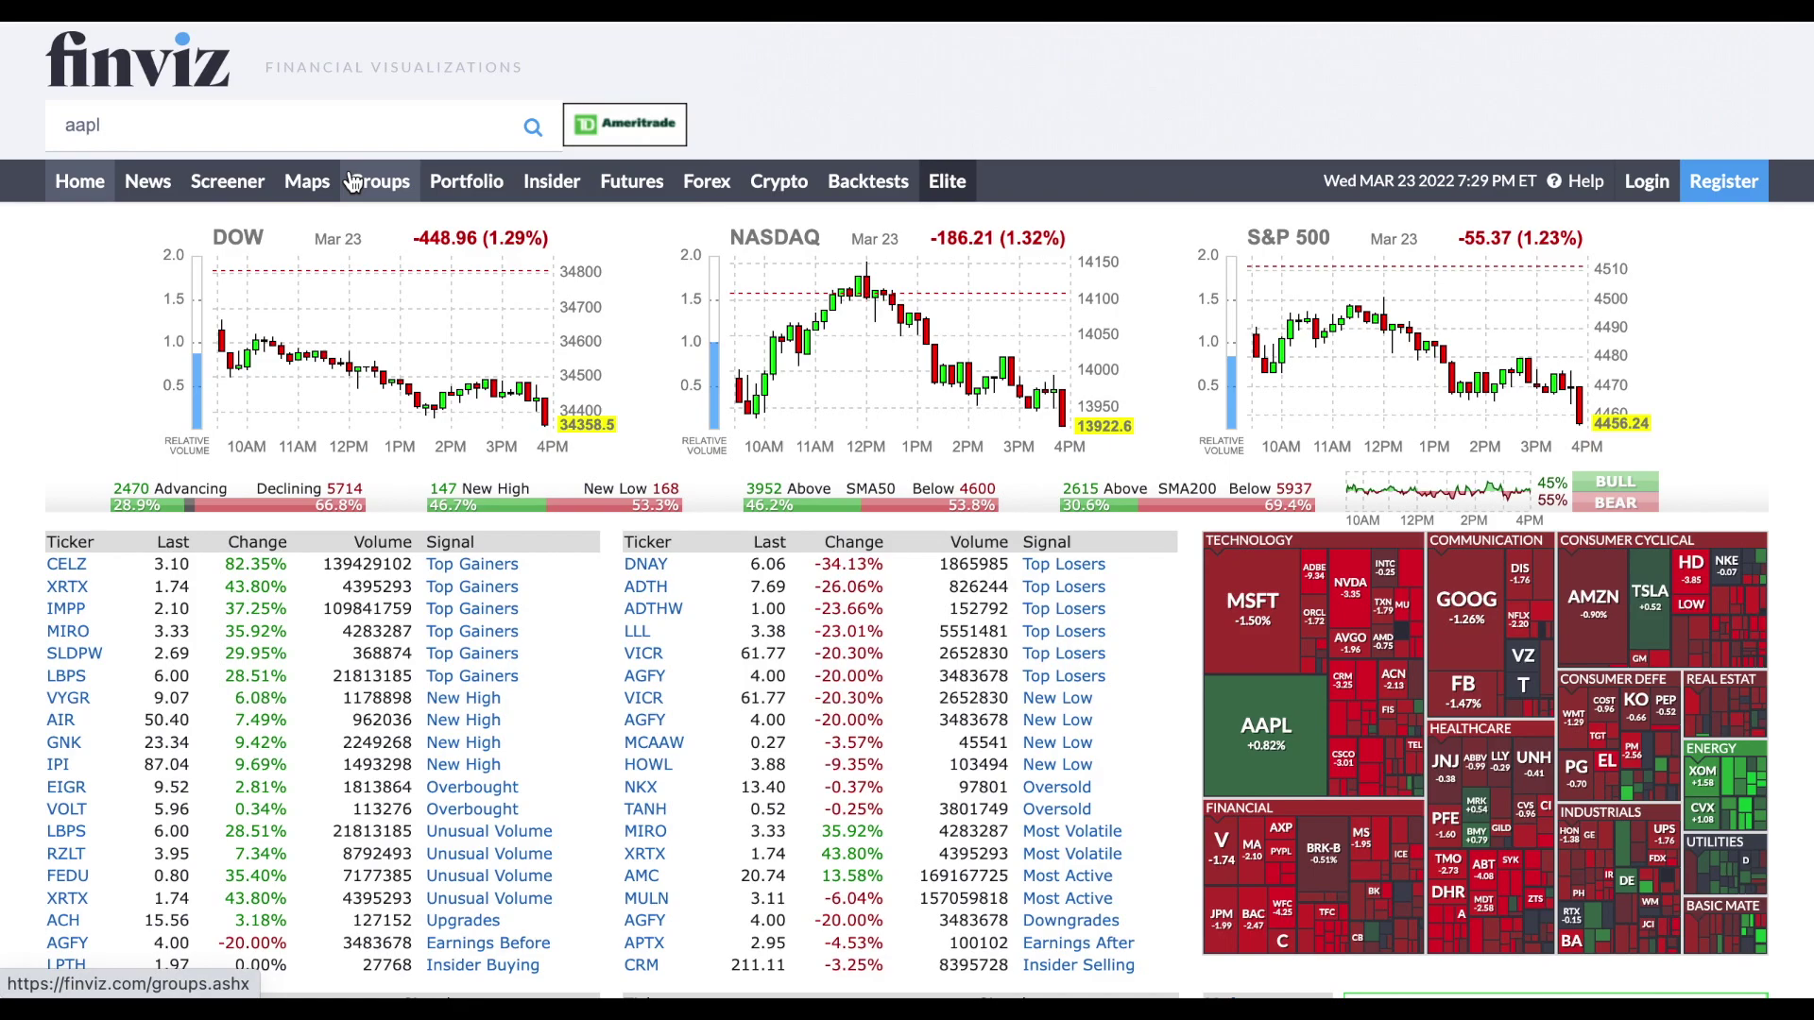
left_click(352, 182)
left_click(530, 141)
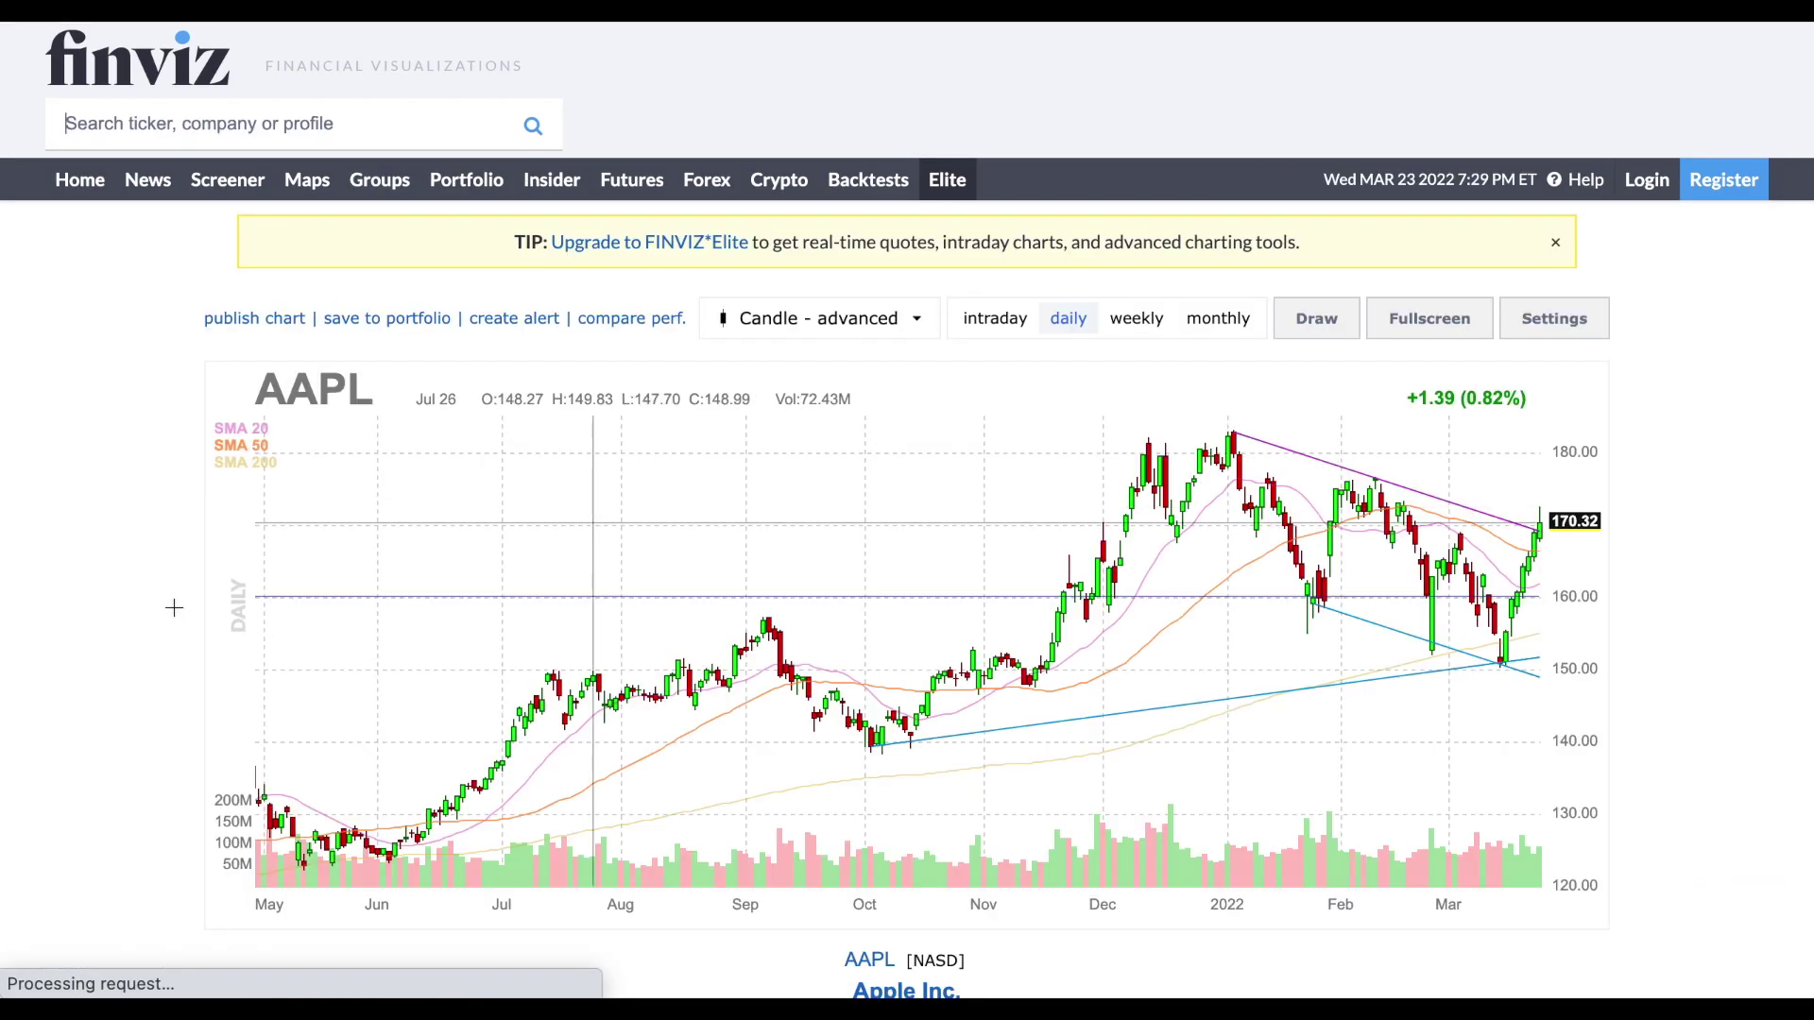
scroll(138, 600, "down", 5)
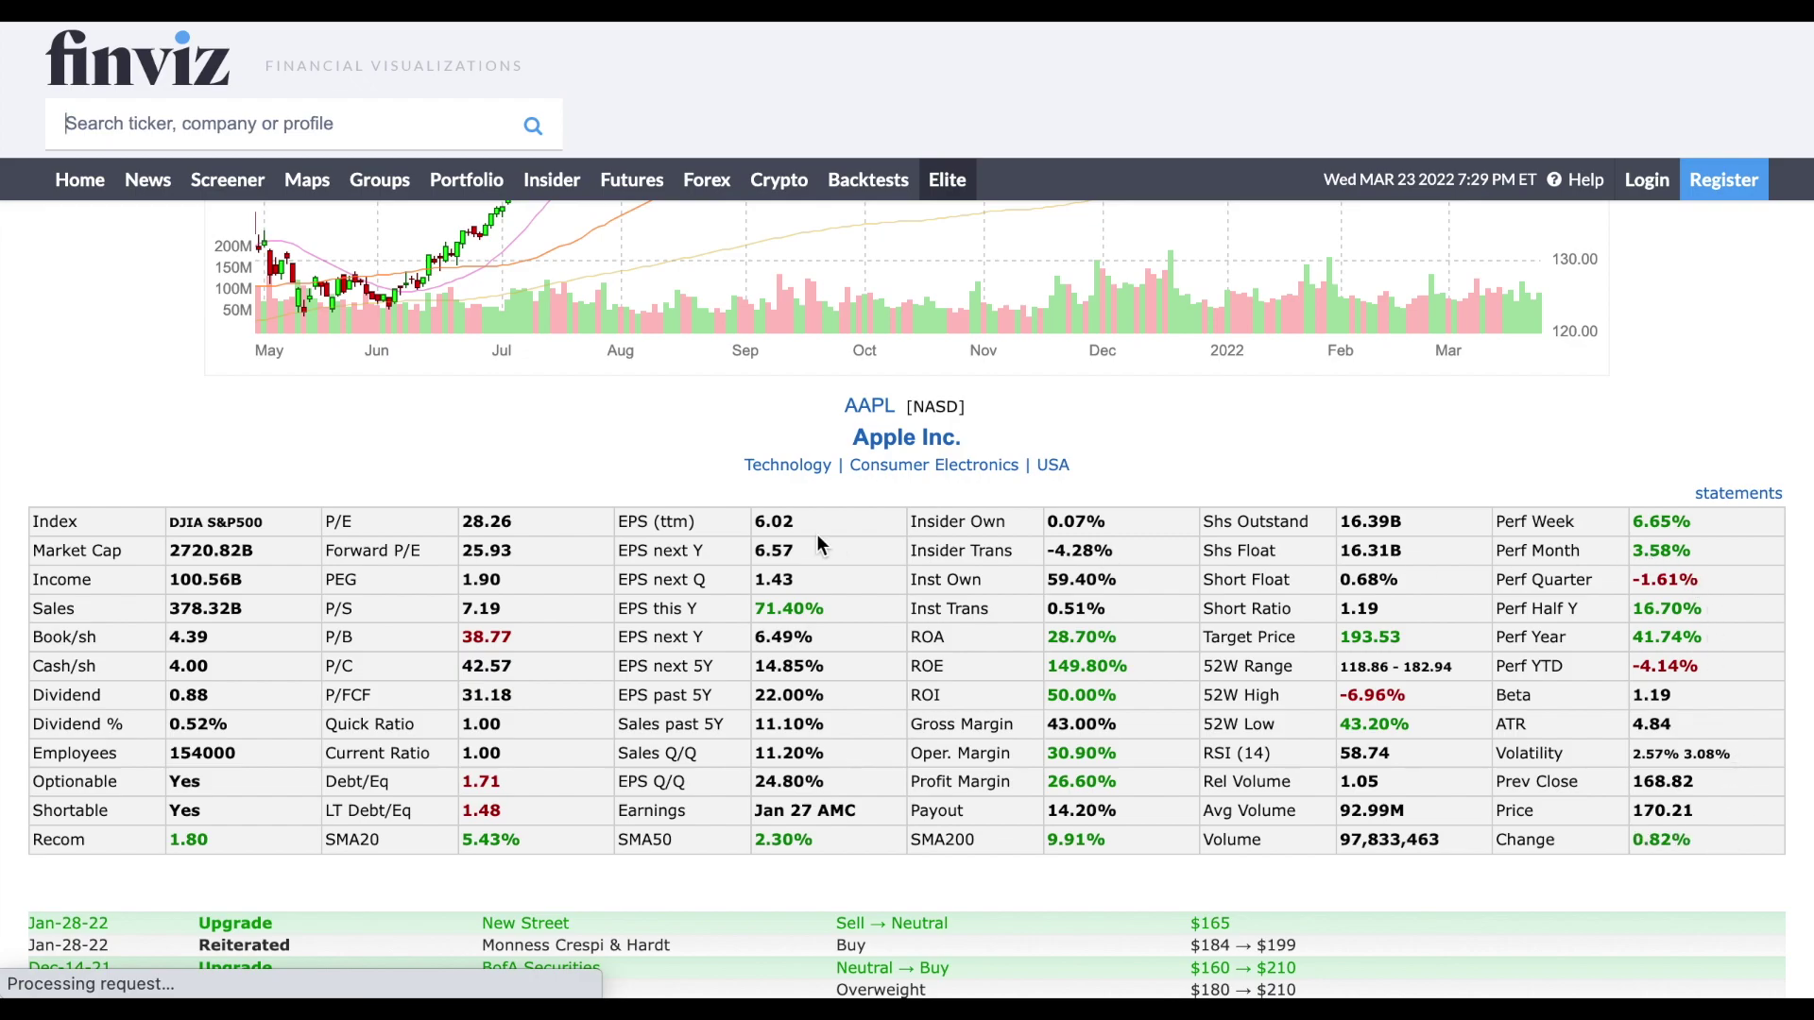
scroll(551, 460, "down", 4)
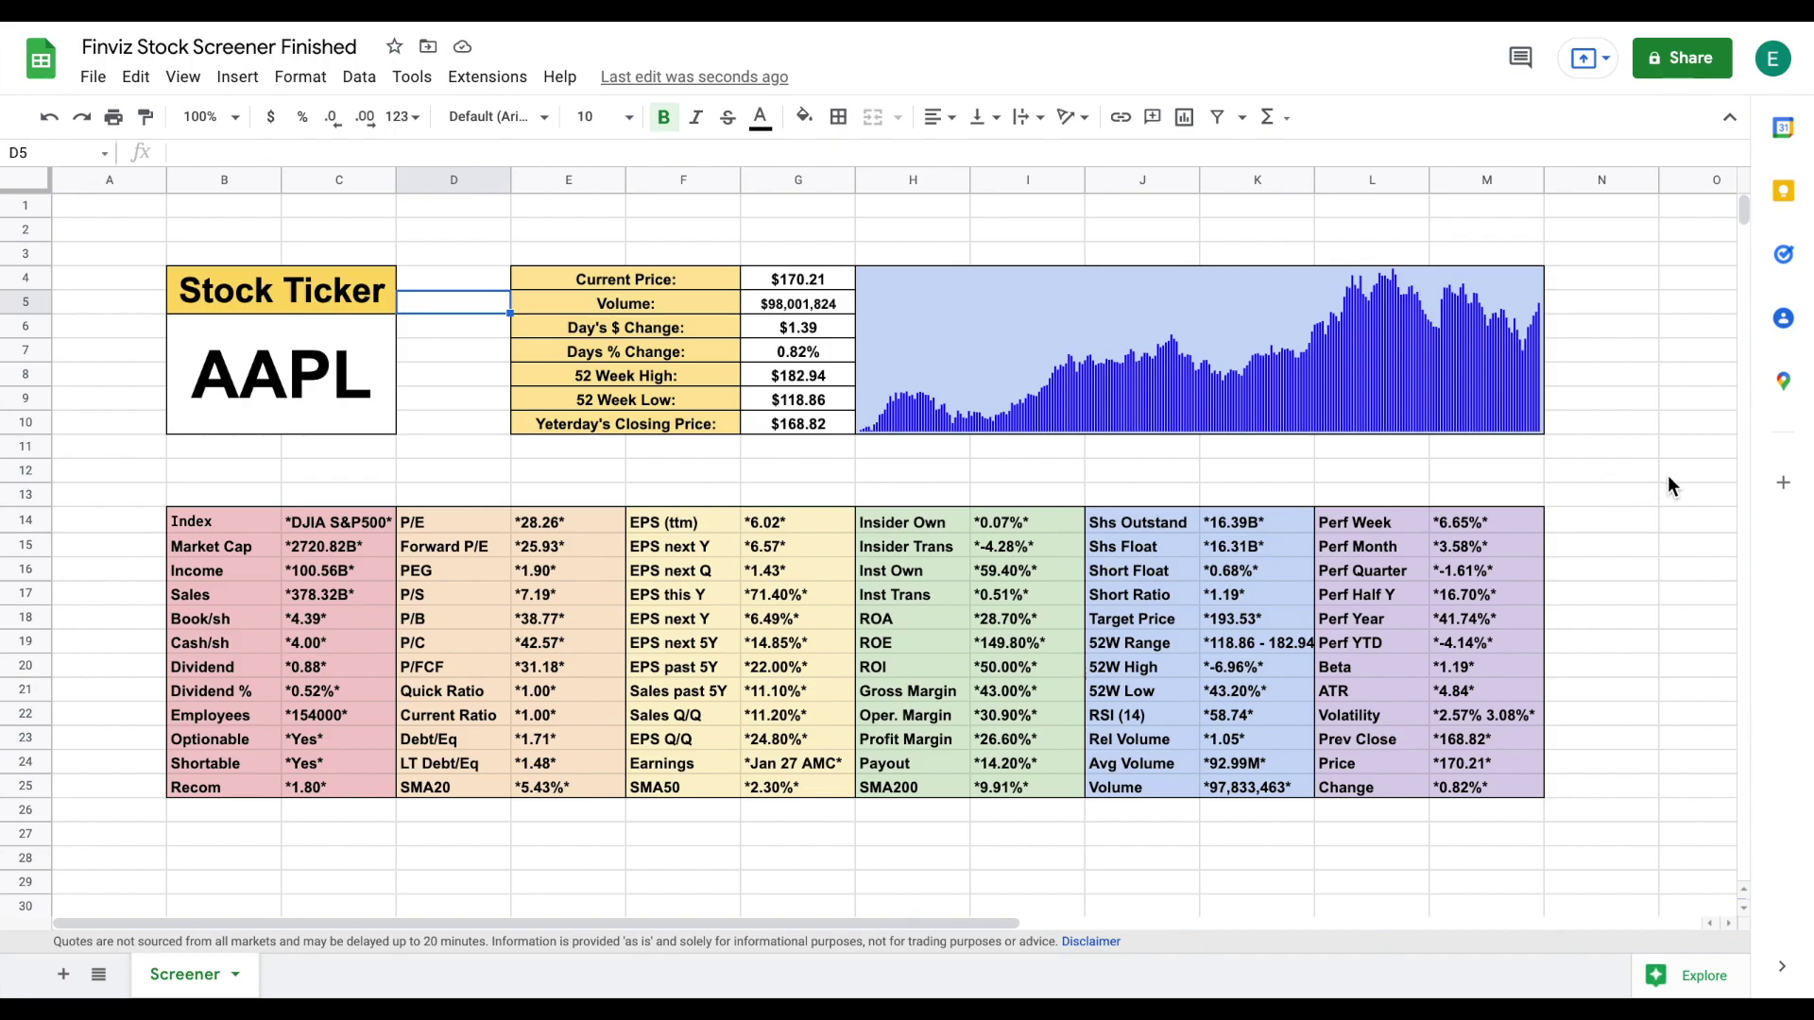
left_click(1631, 471)
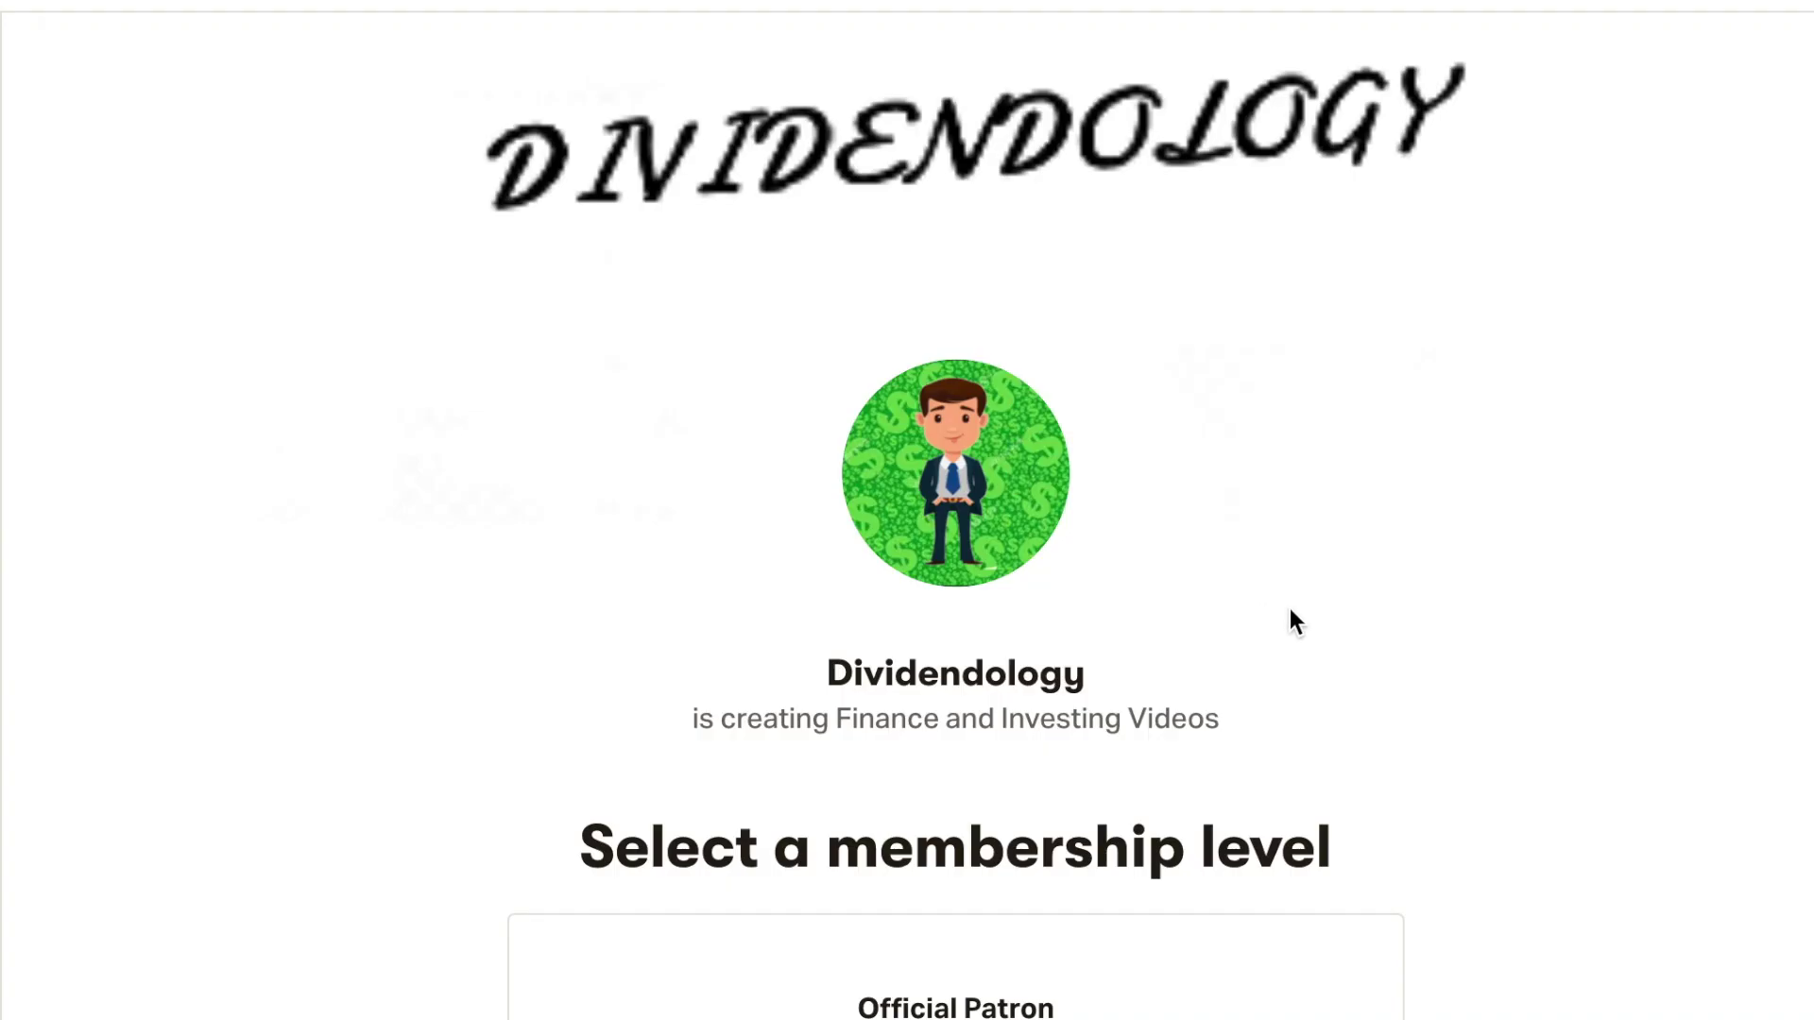
scroll(1292, 612, "down", 5)
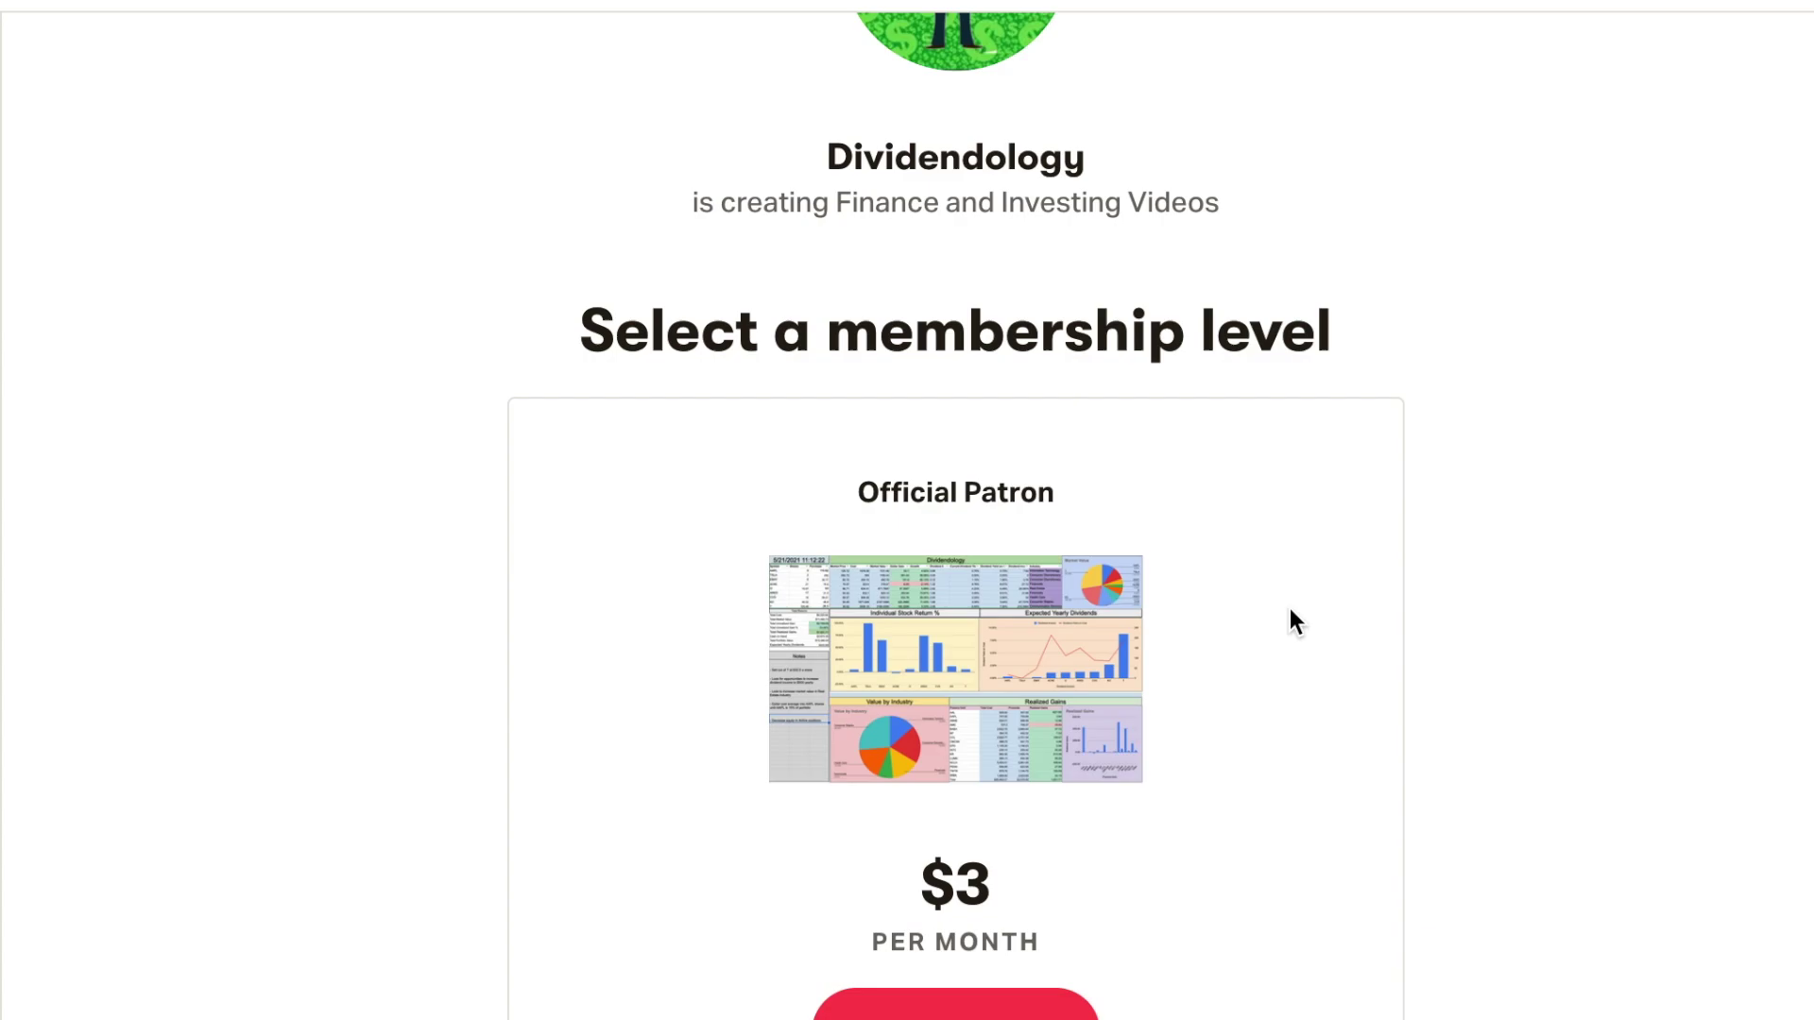
scroll(1292, 622, "down", 3)
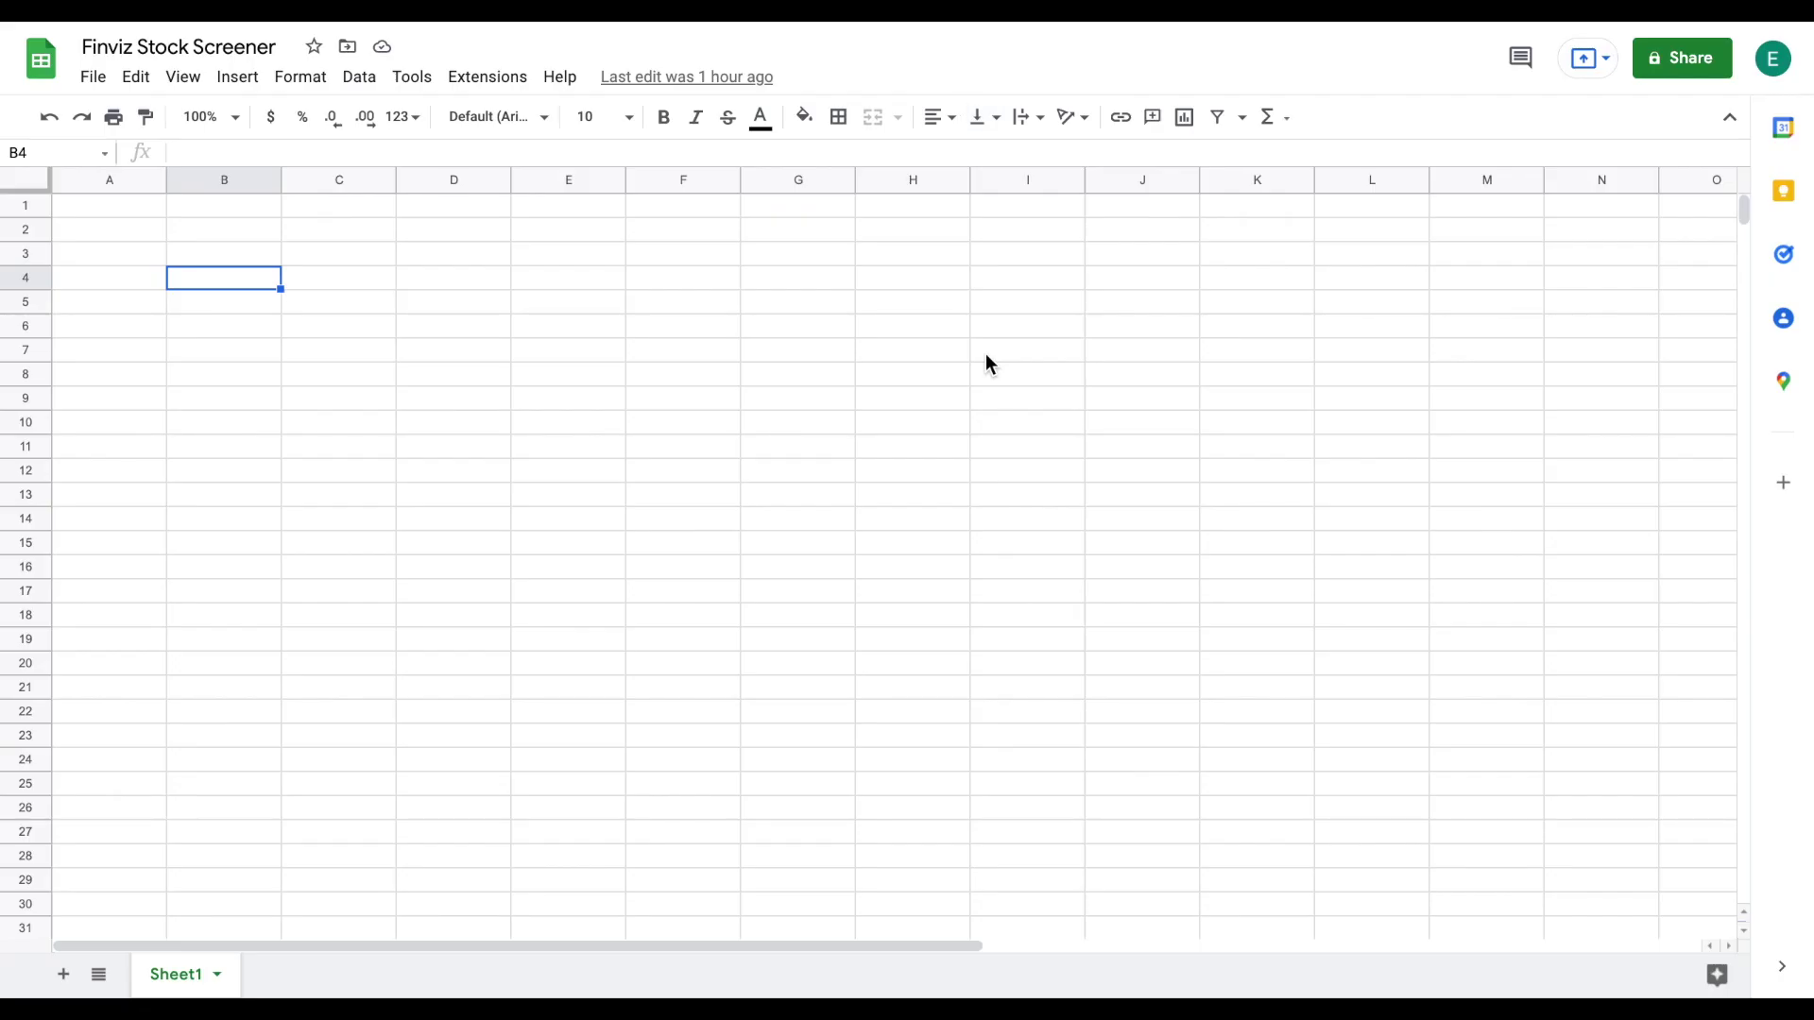
- Merge cells B4:C5 in the blank Finviz Stock Screener sheet and enter the heading "Stock Ticker"
left_click(313, 298, "shift")
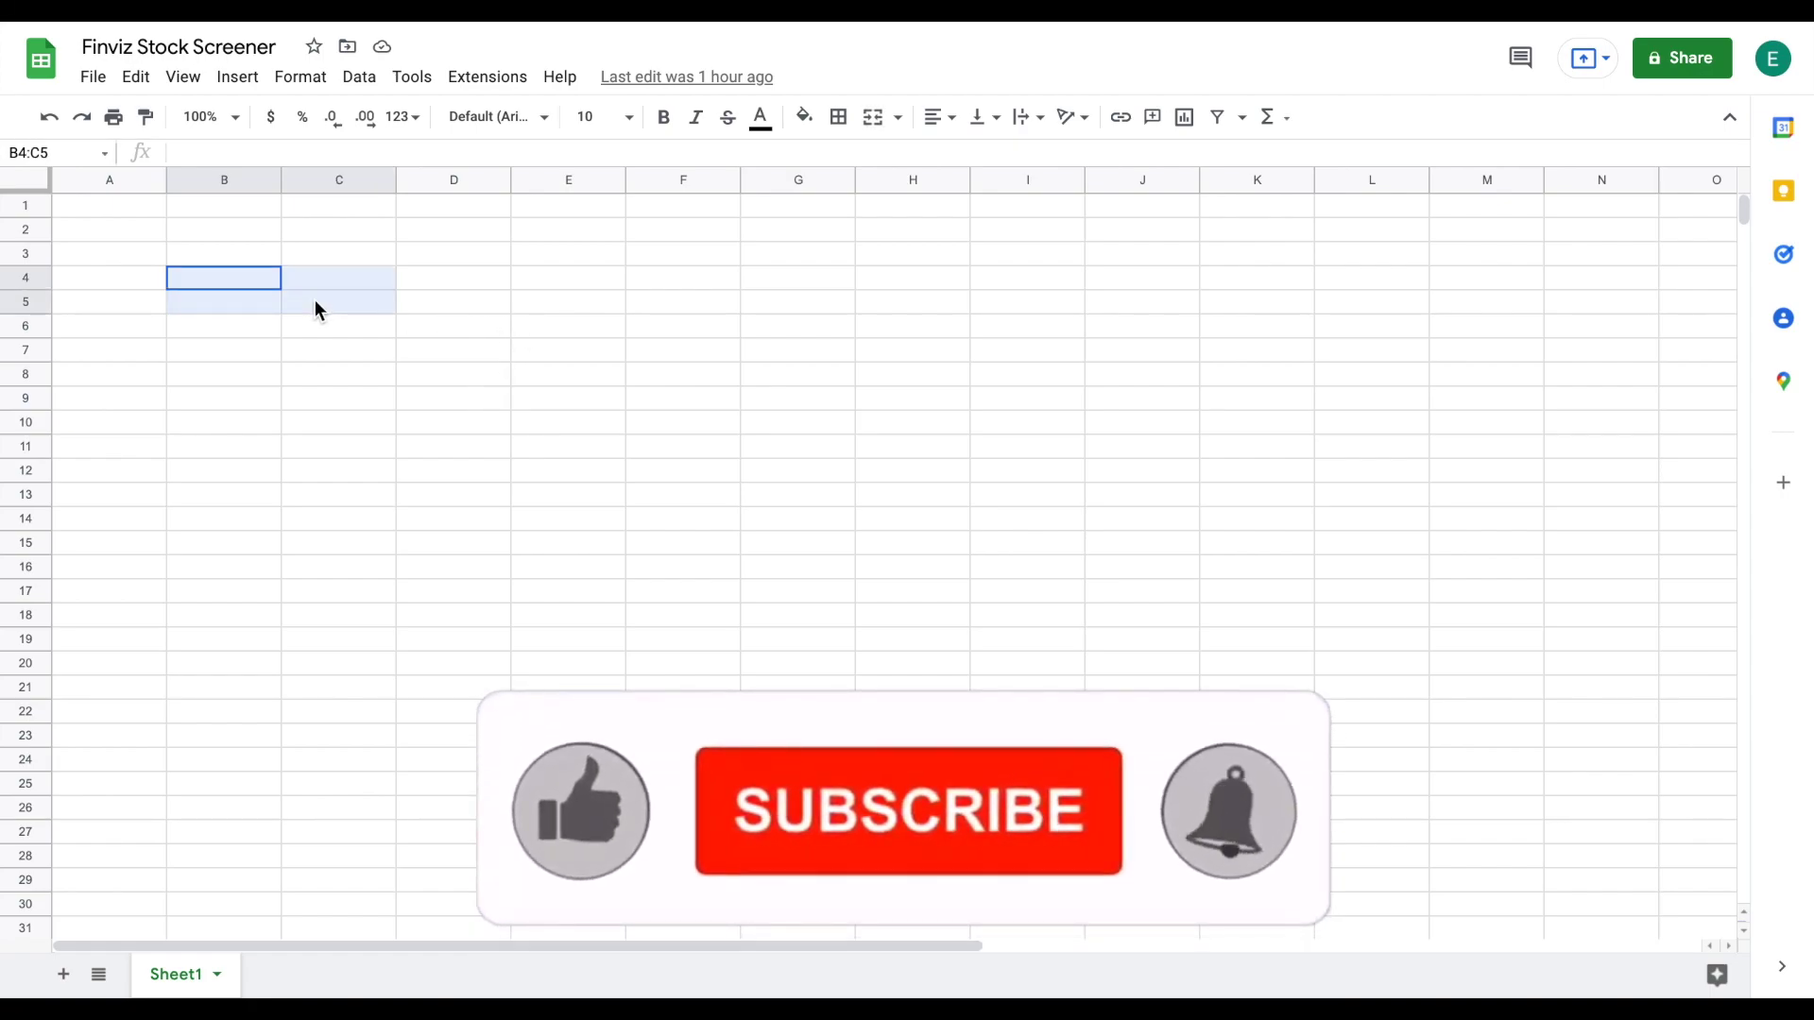
left_click(873, 118)
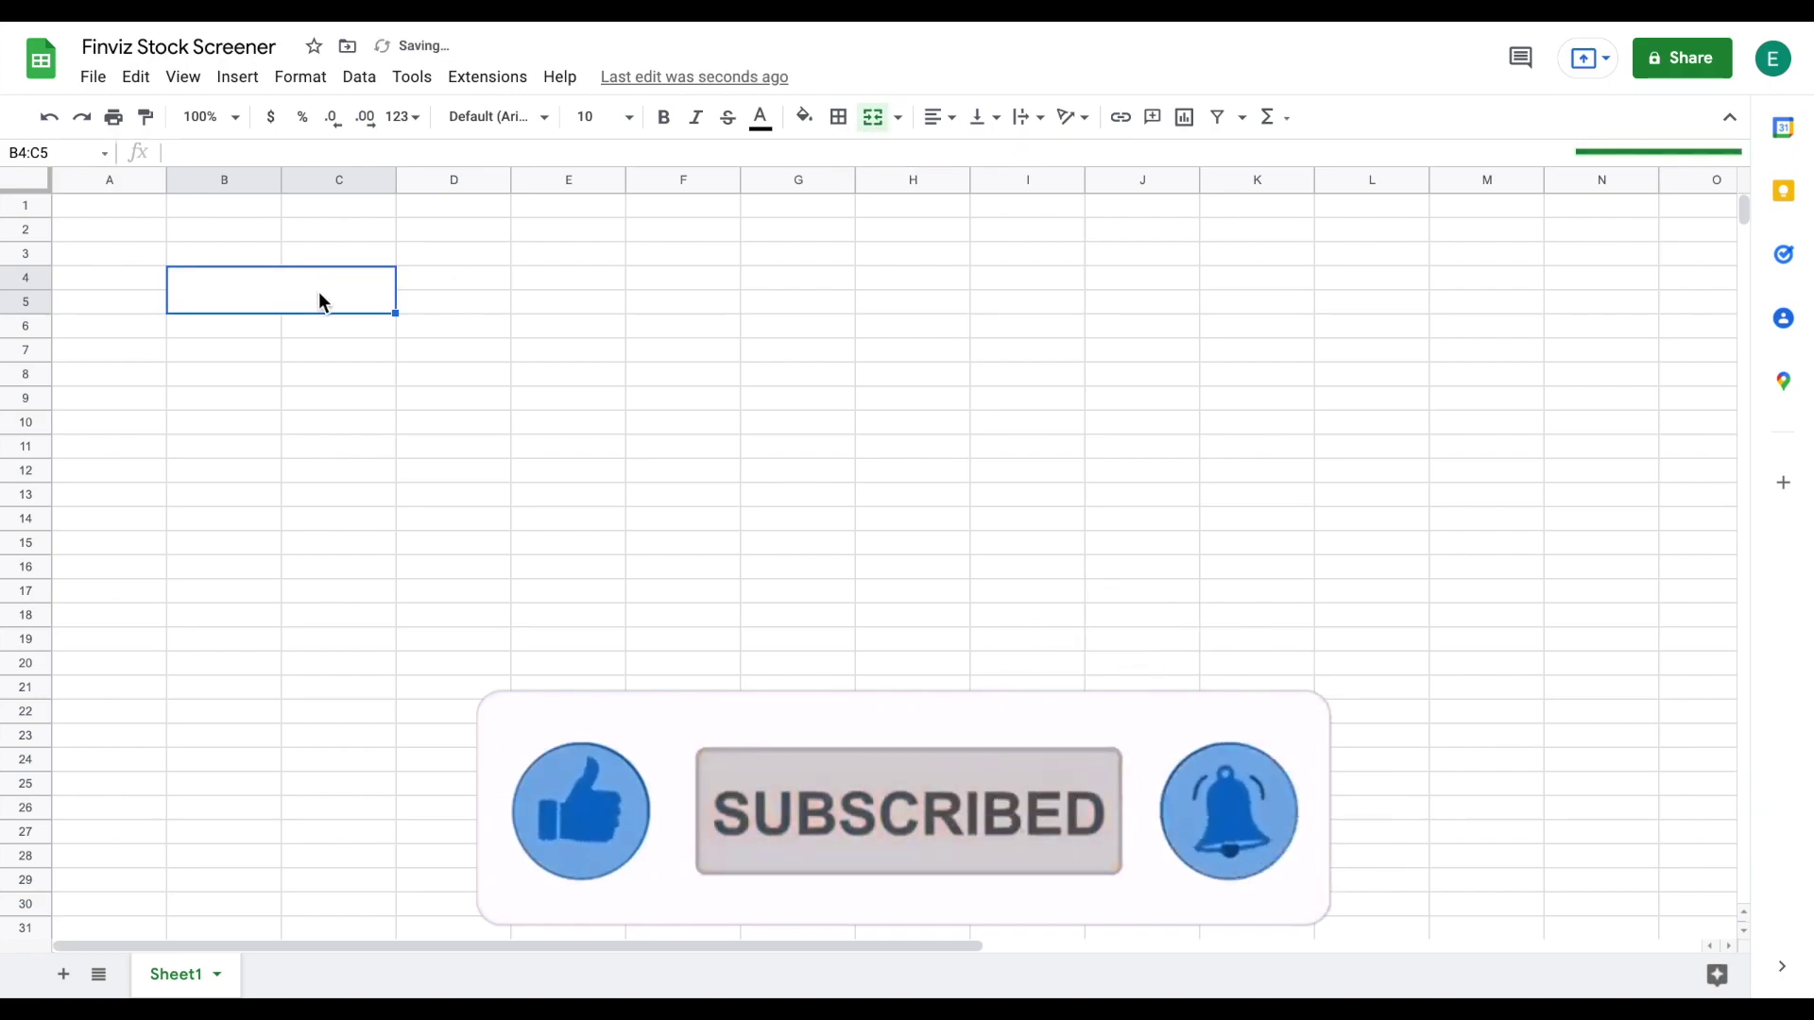
type("Stock ")
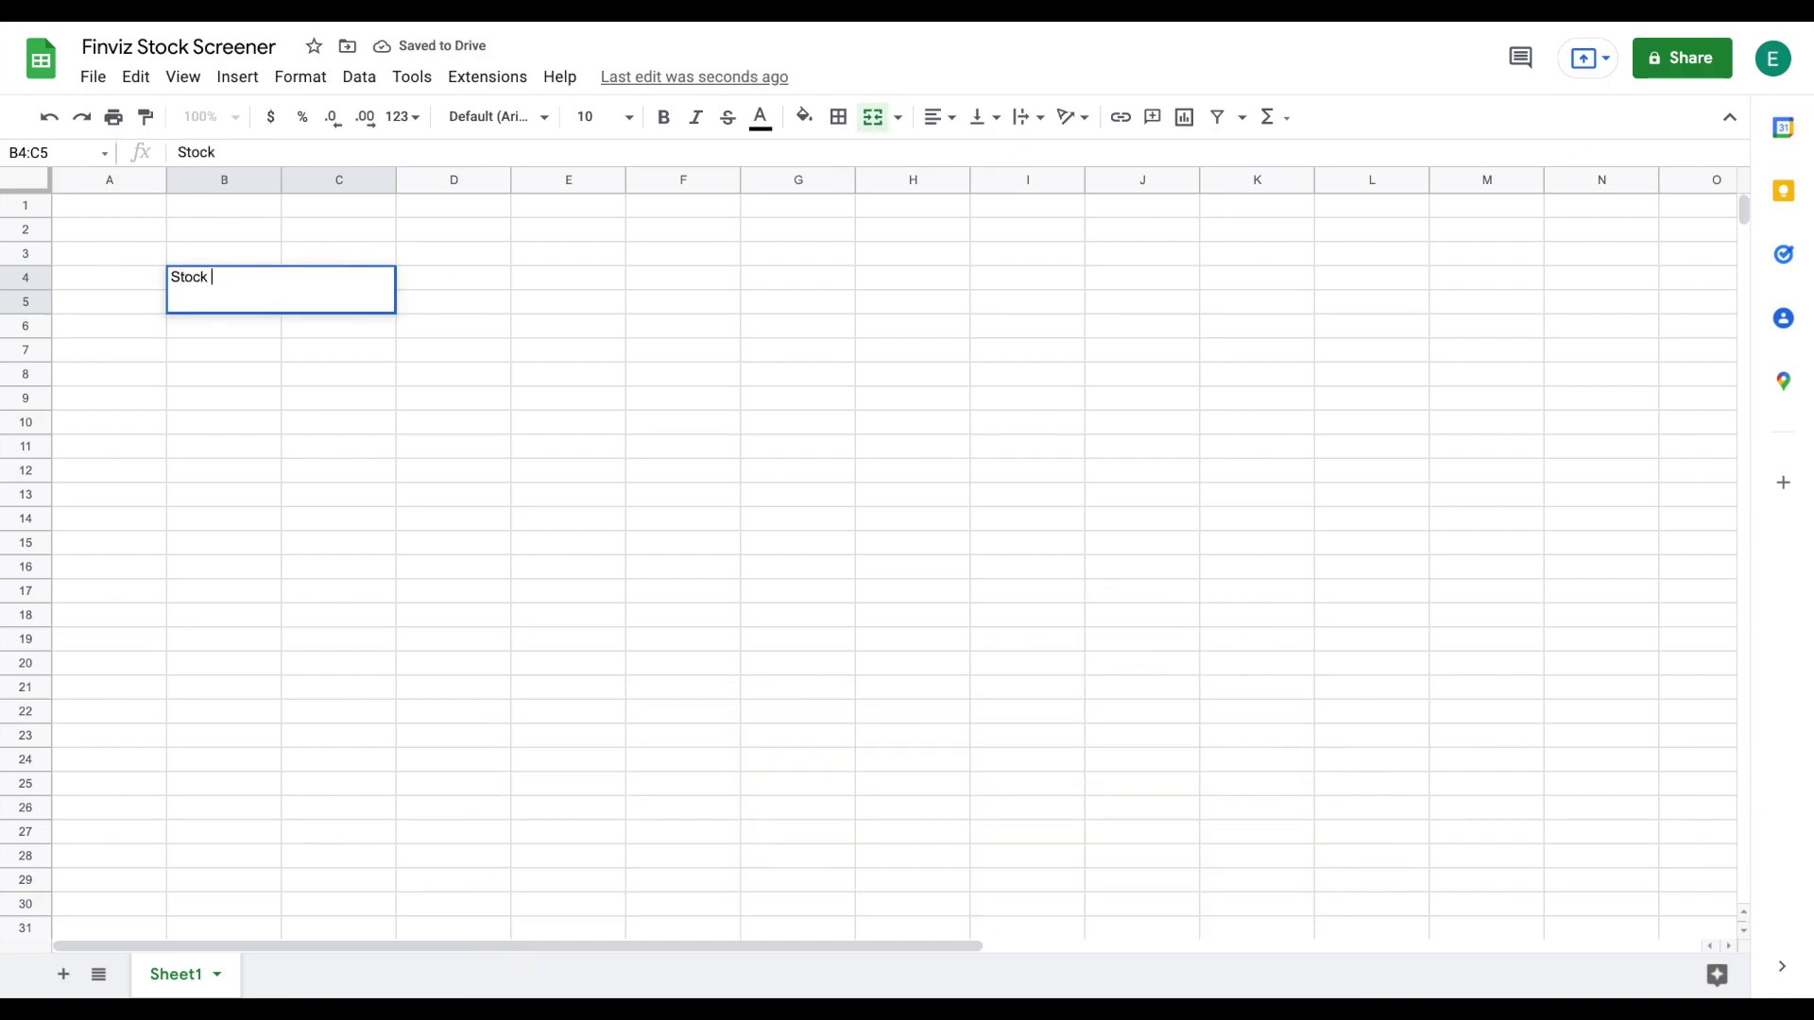
type("Ticker")
key("Return")
- Merge cells B6:C10 below the heading and apply all borders to B4:C10
left_click(246, 326)
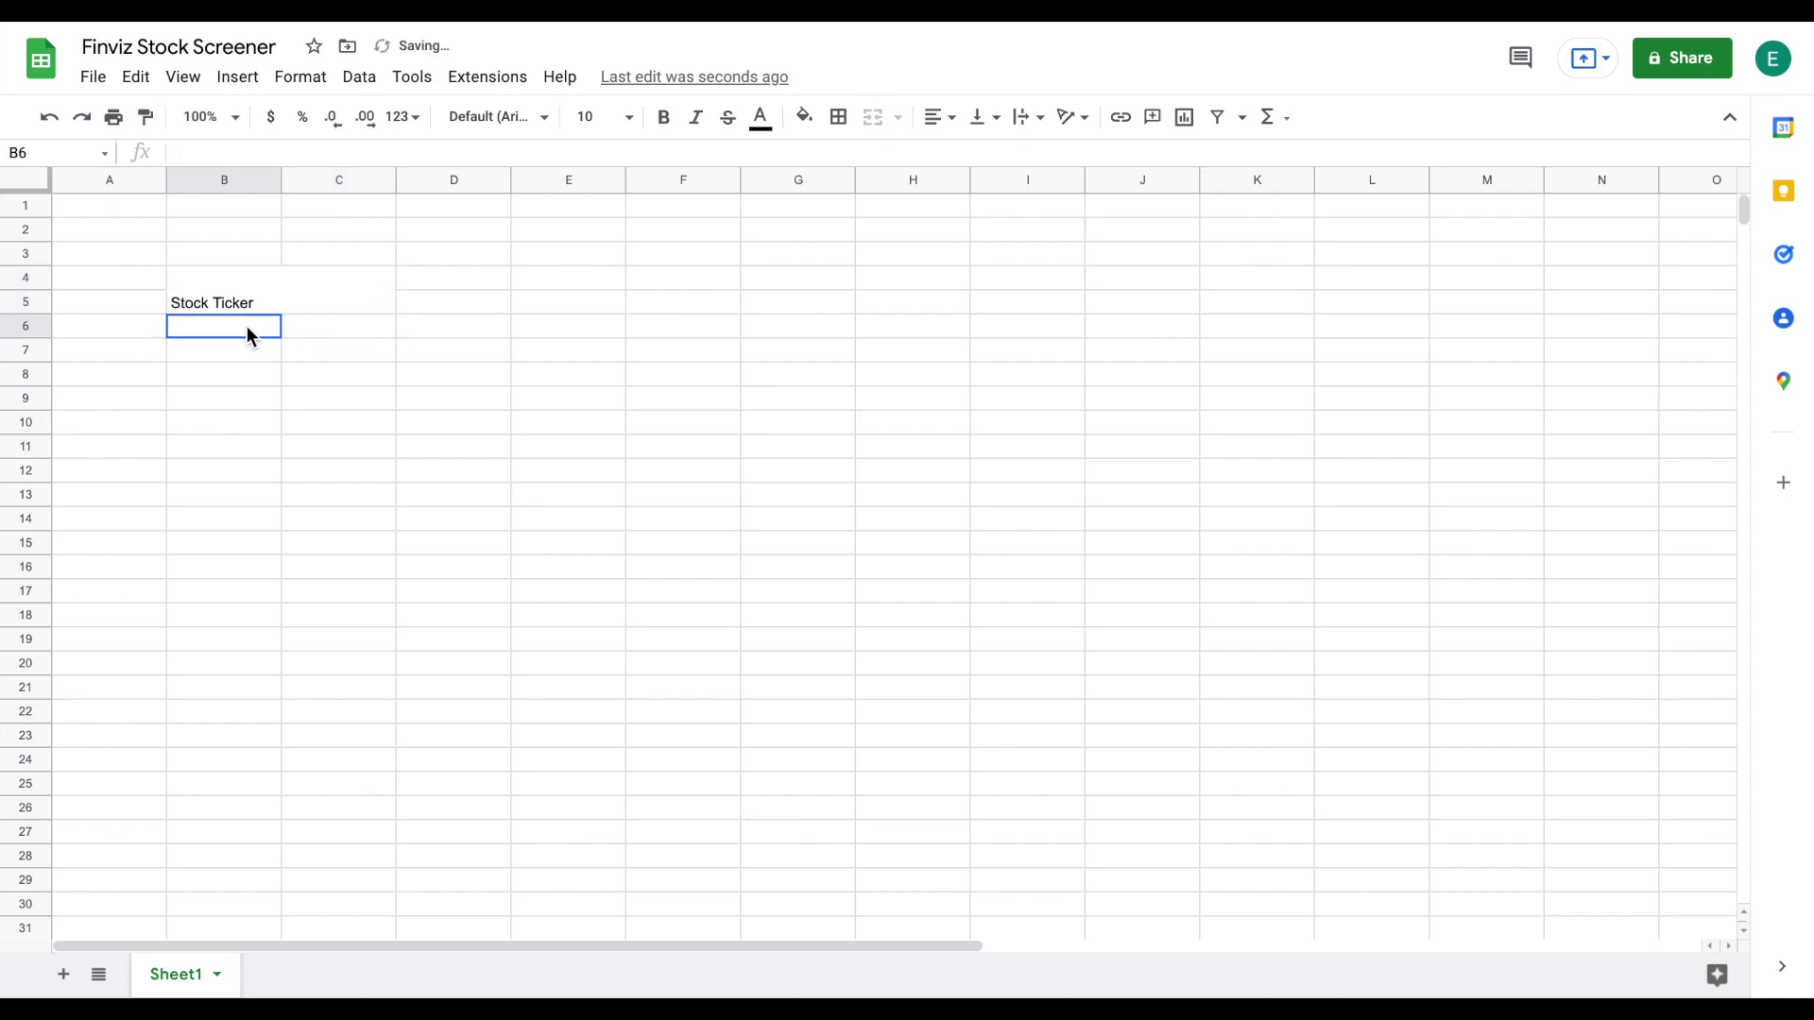
left_click_drag(269, 333, 338, 419)
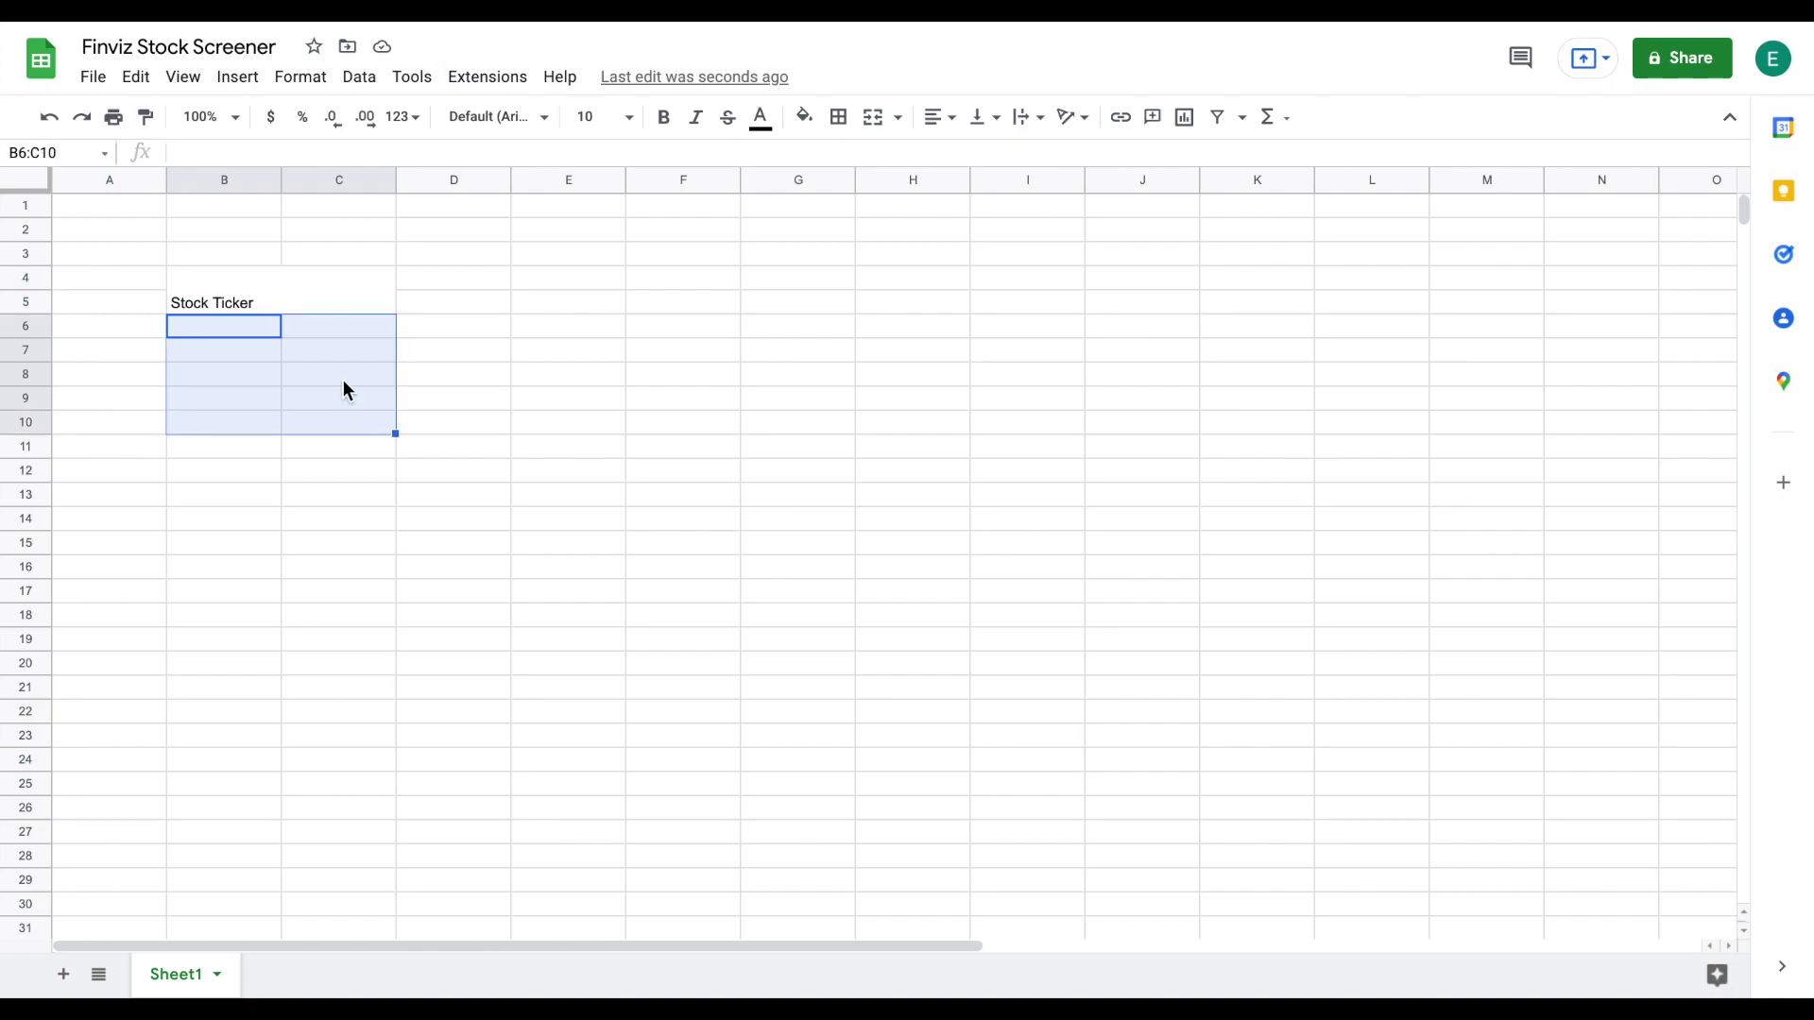
left_click(871, 117)
left_click_drag(266, 304, 267, 371)
left_click(838, 117)
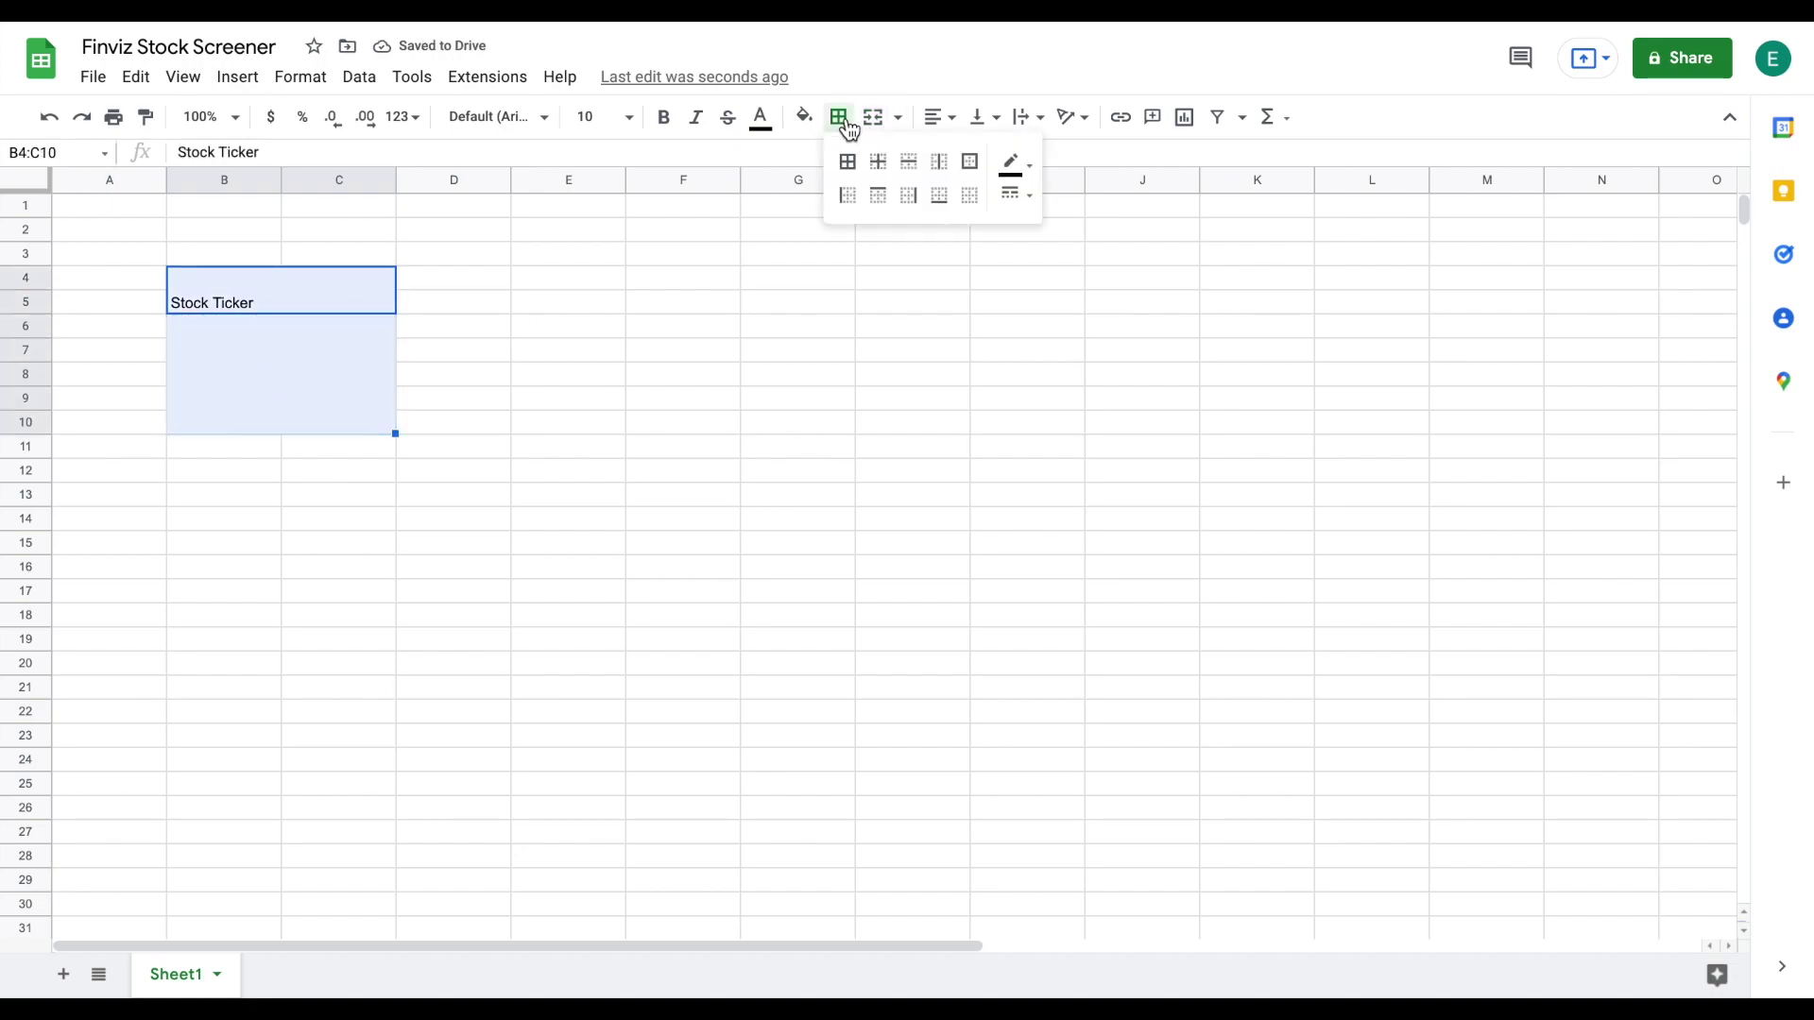
left_click(848, 162)
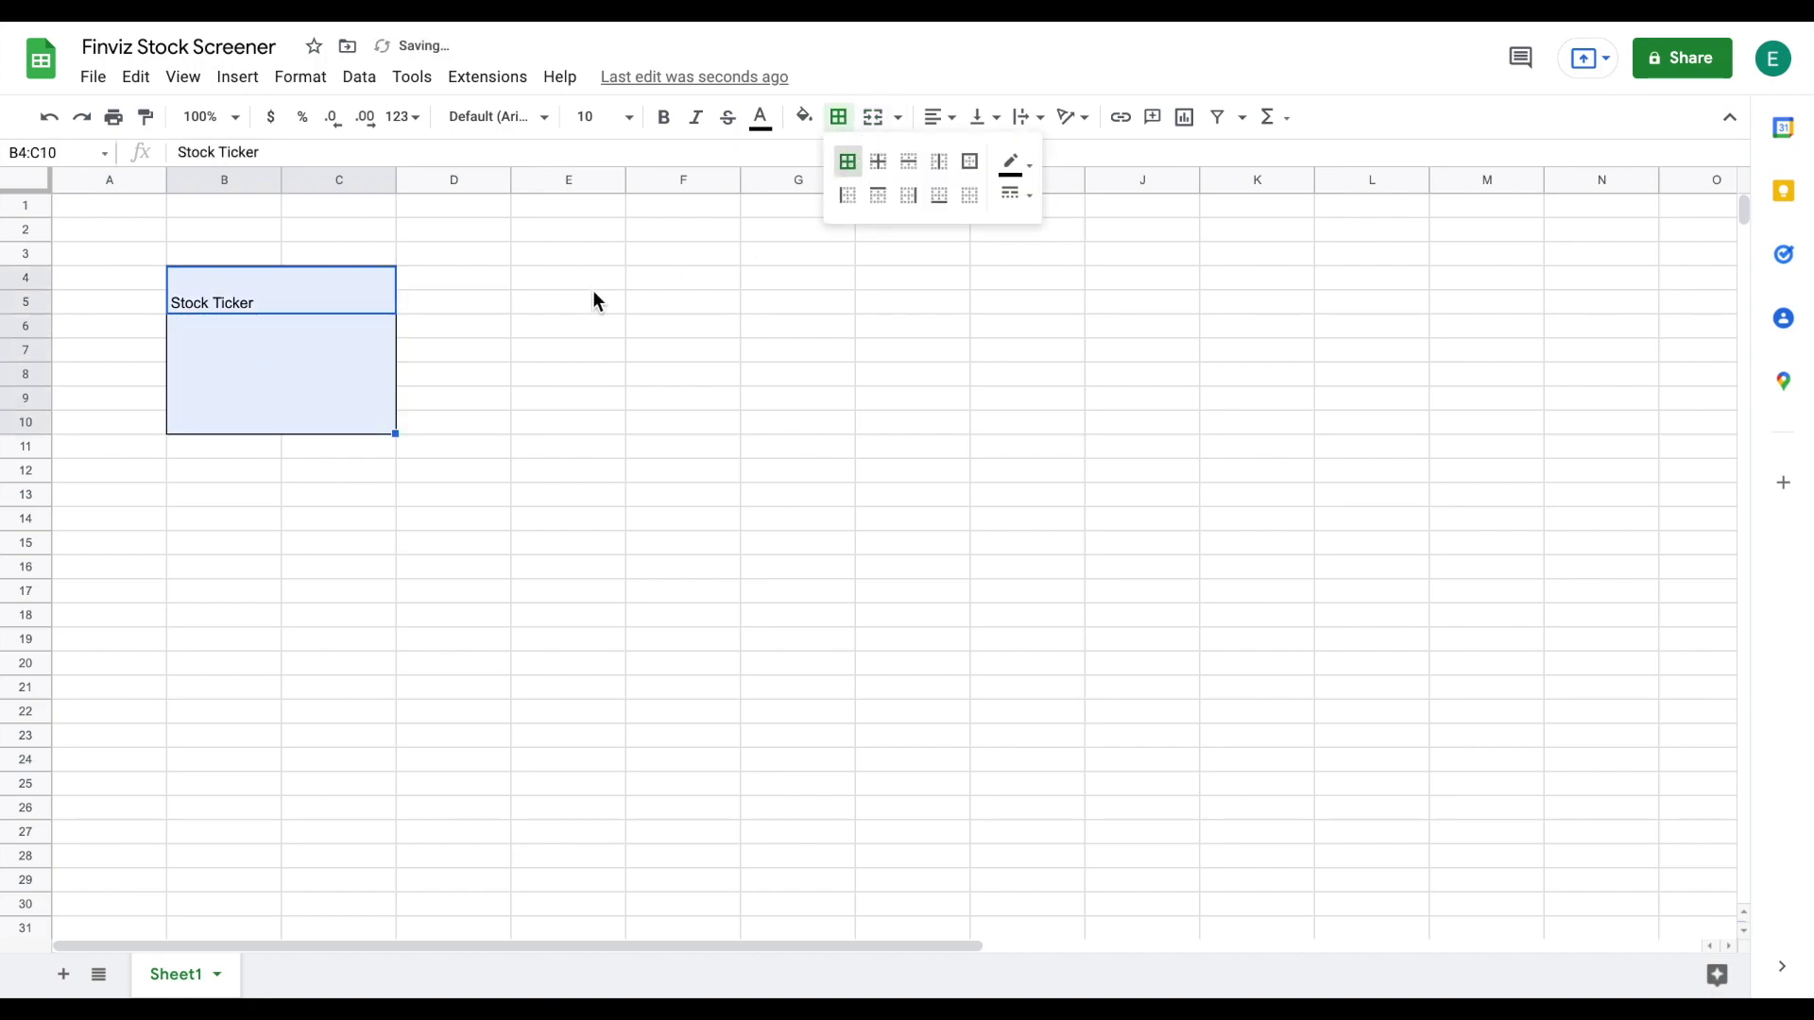
- Enter the ticker MSFT in the merged cell below the Stock Ticker heading
left_click(303, 378)
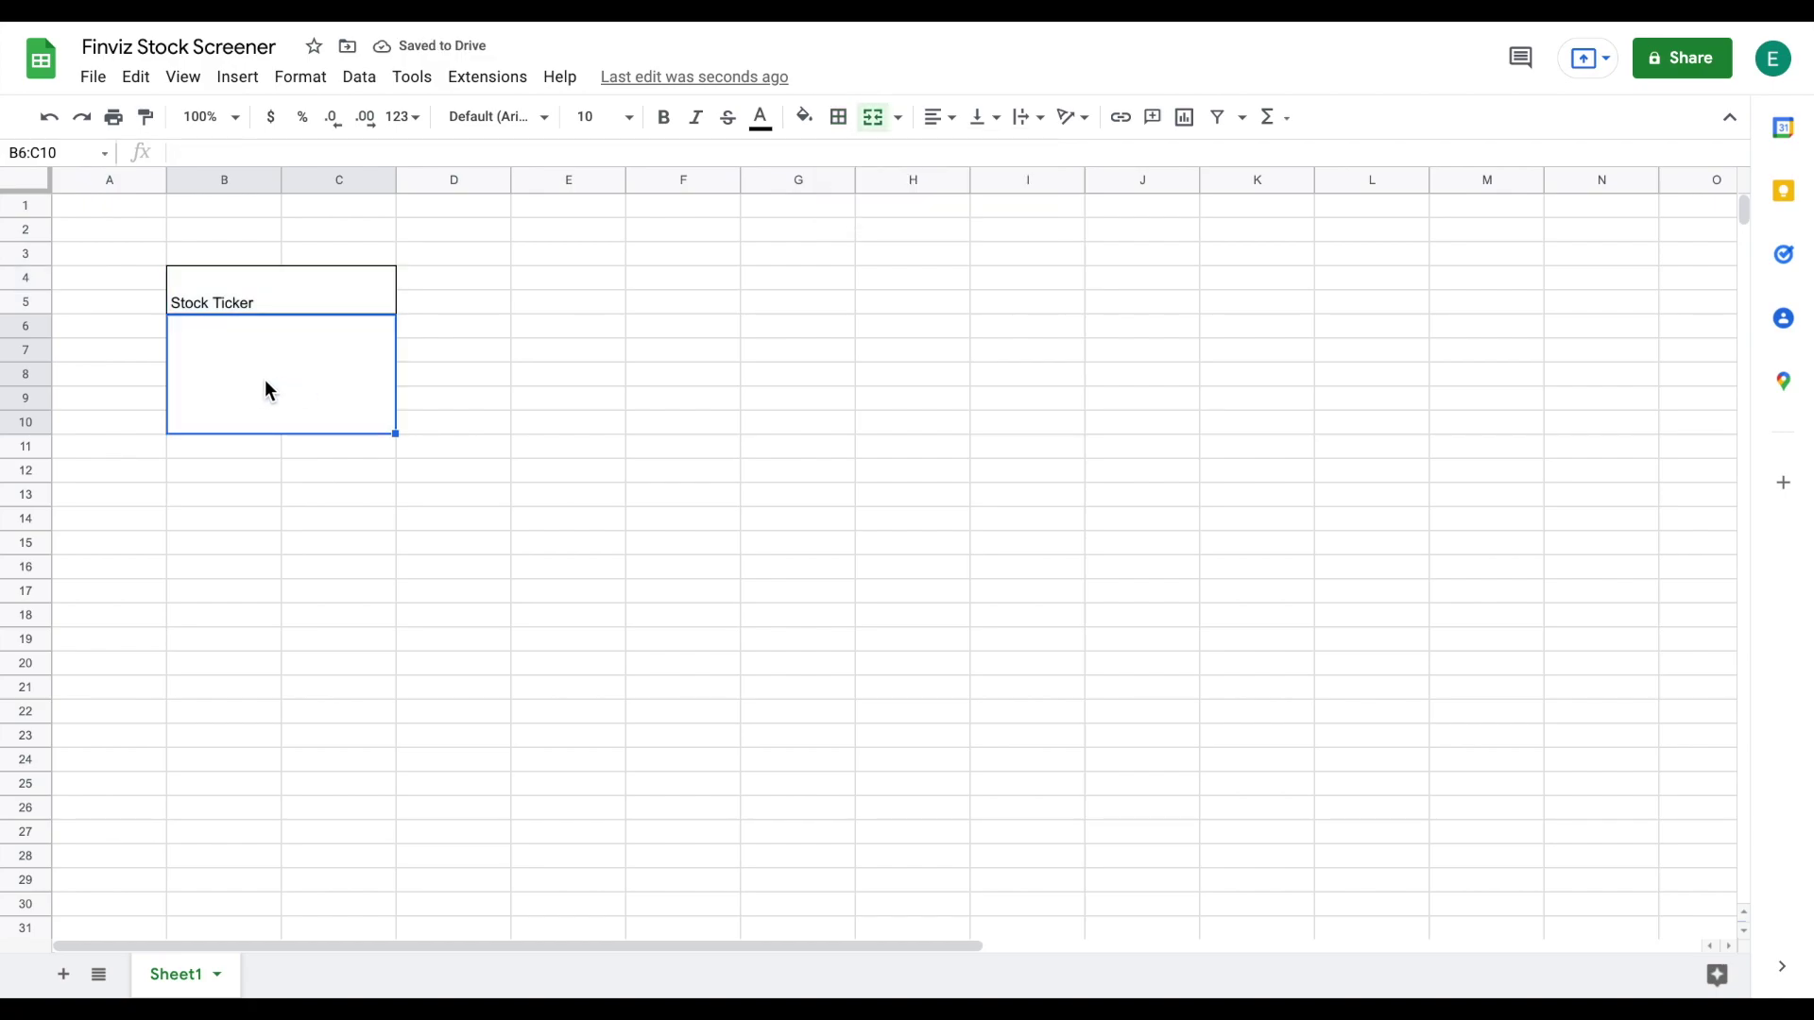
type("MSFT")
key("Return")
- Center the contents of B4:C10 both horizontally and vertically
left_click_drag(348, 280, 347, 366)
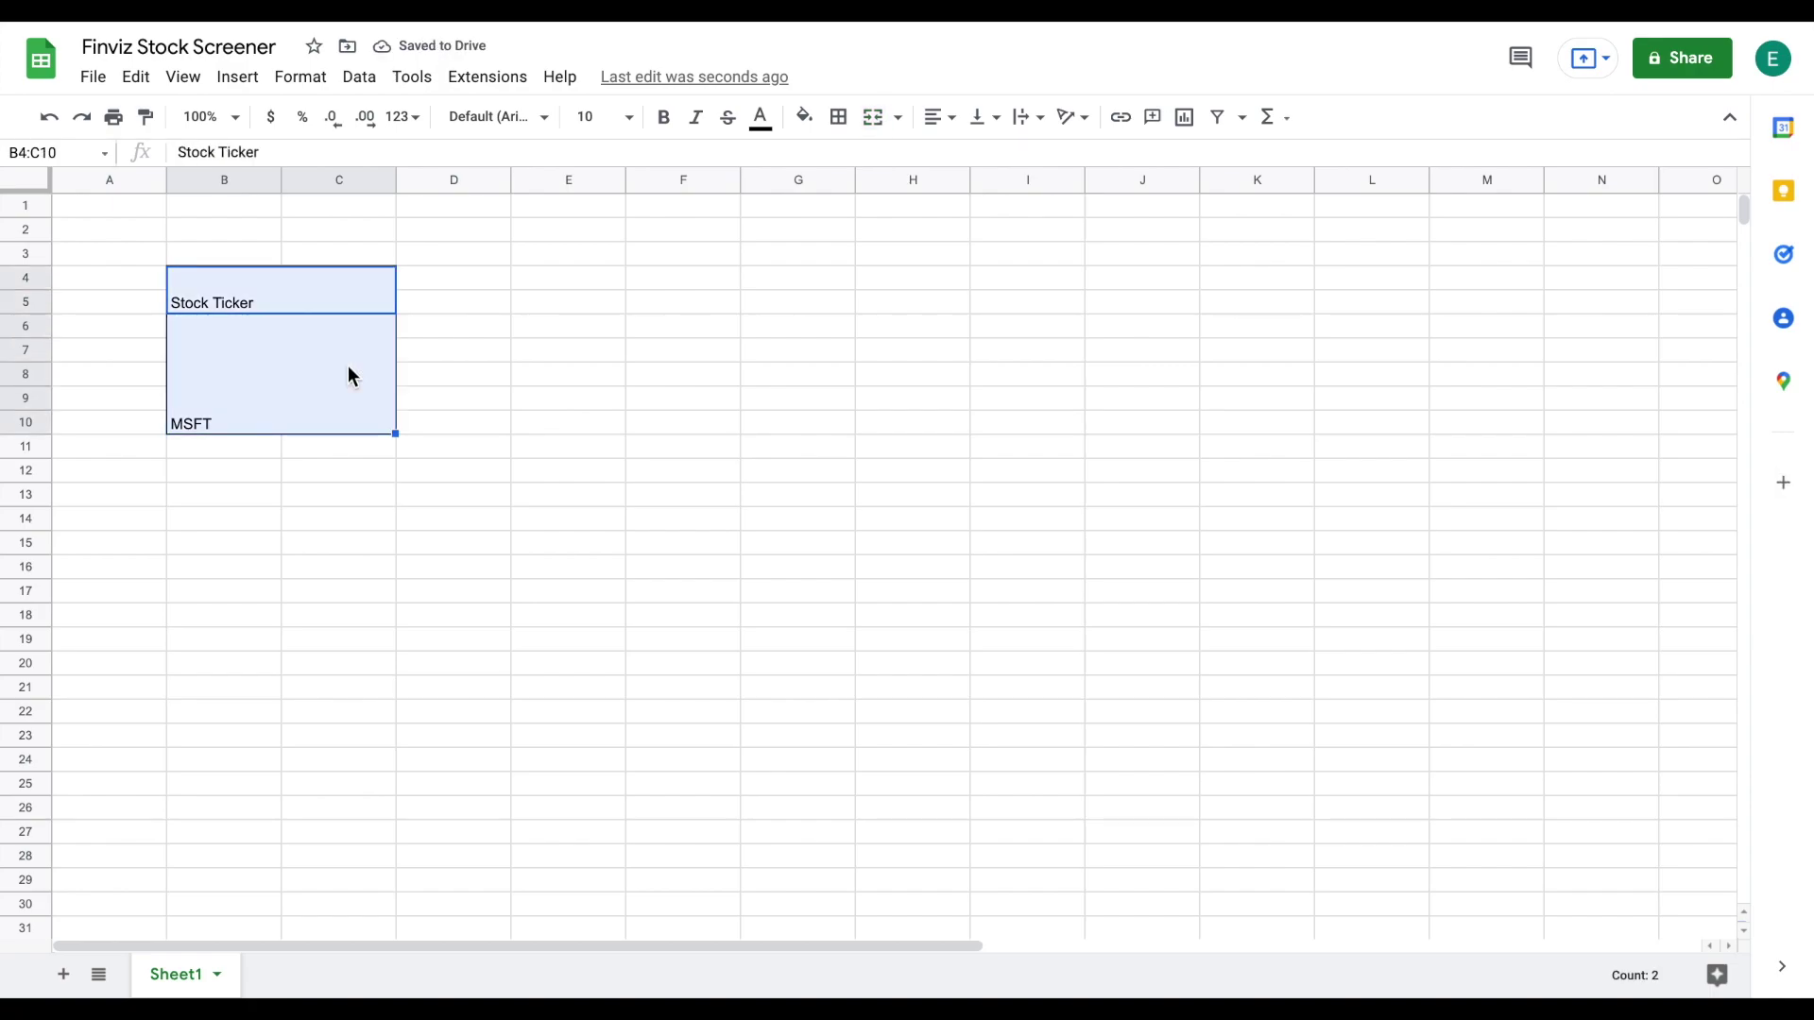
left_click(935, 116)
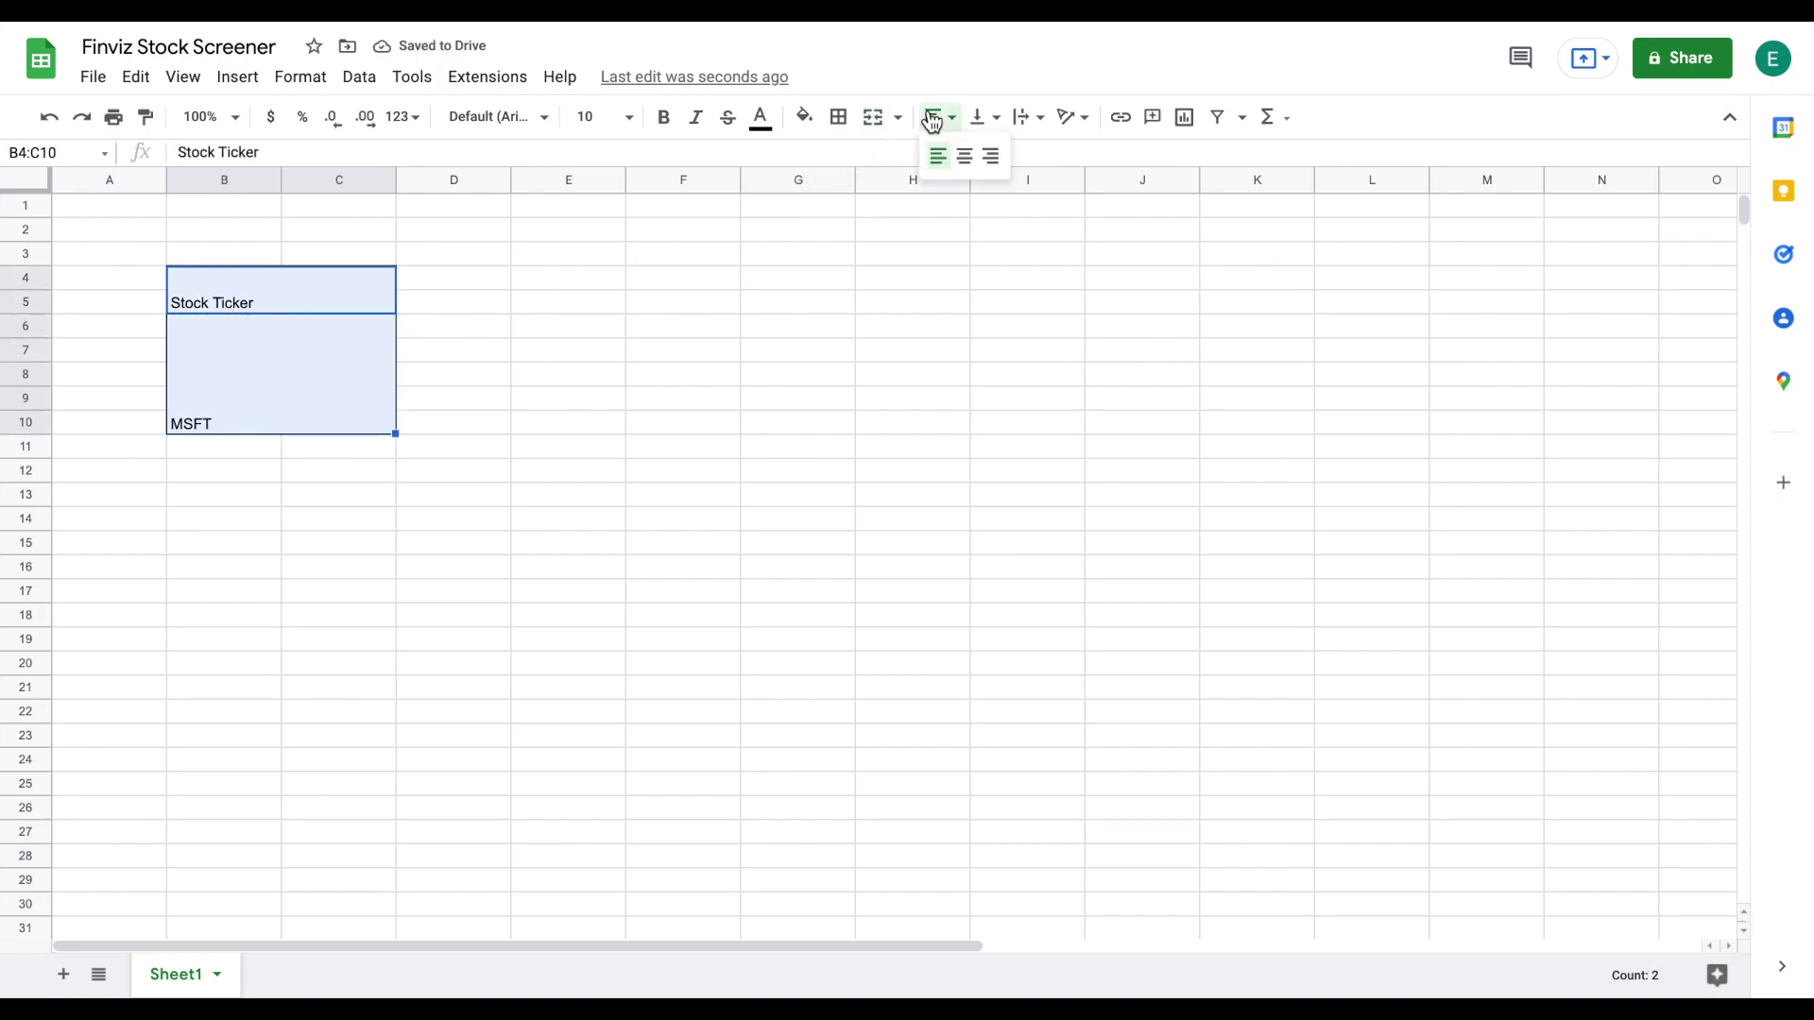
left_click(971, 162)
left_click(982, 117)
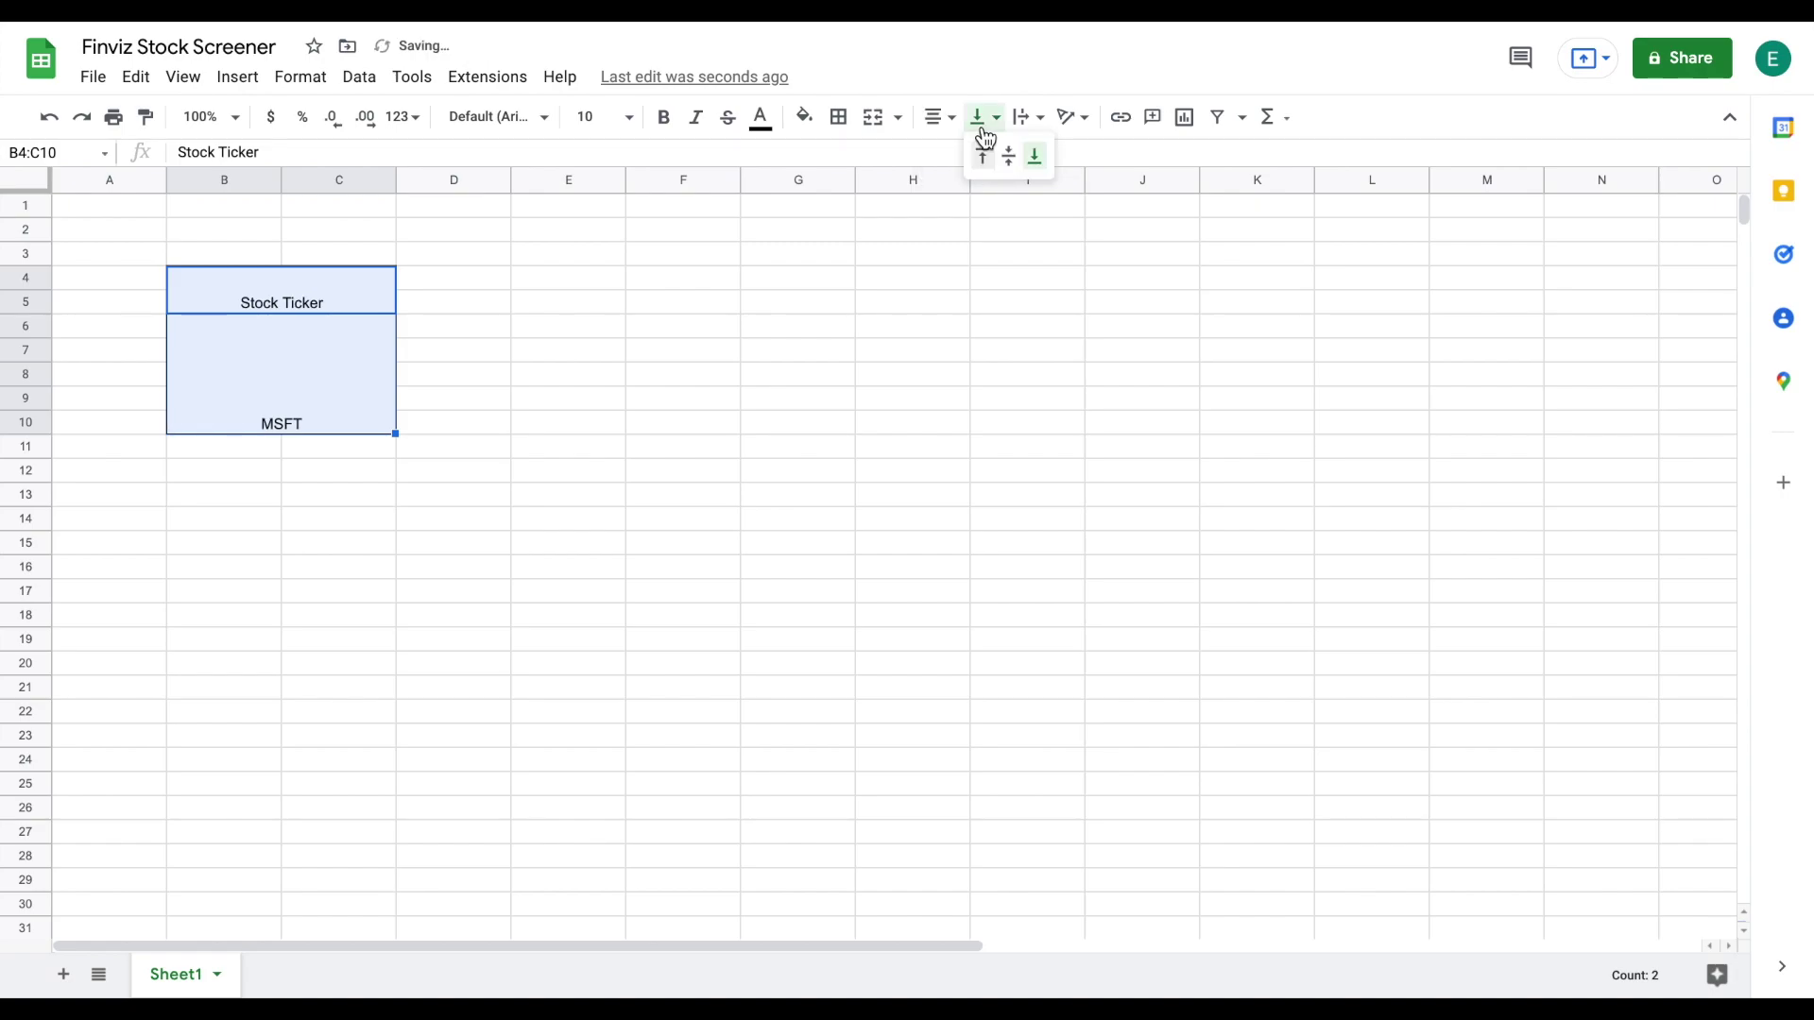
left_click(1009, 161)
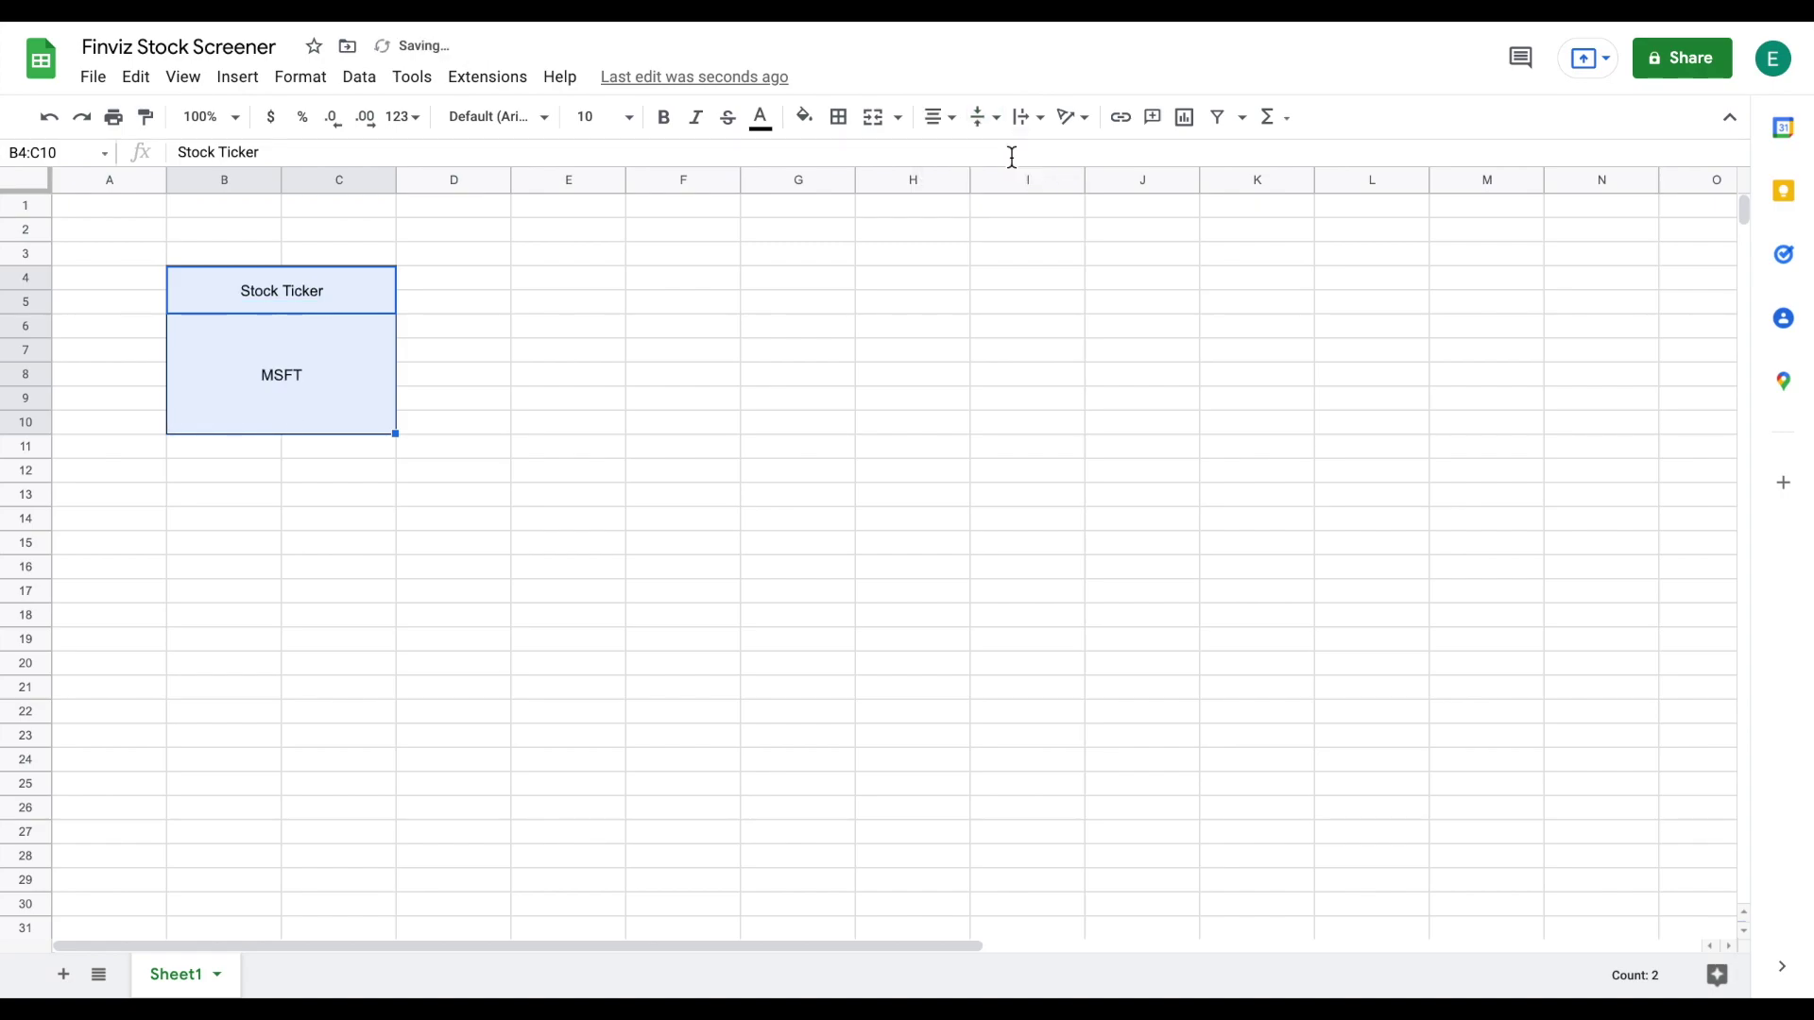
- Set the font size of the Stock Ticker heading to 24 and of the MSFT cell to 36
left_click(628, 119)
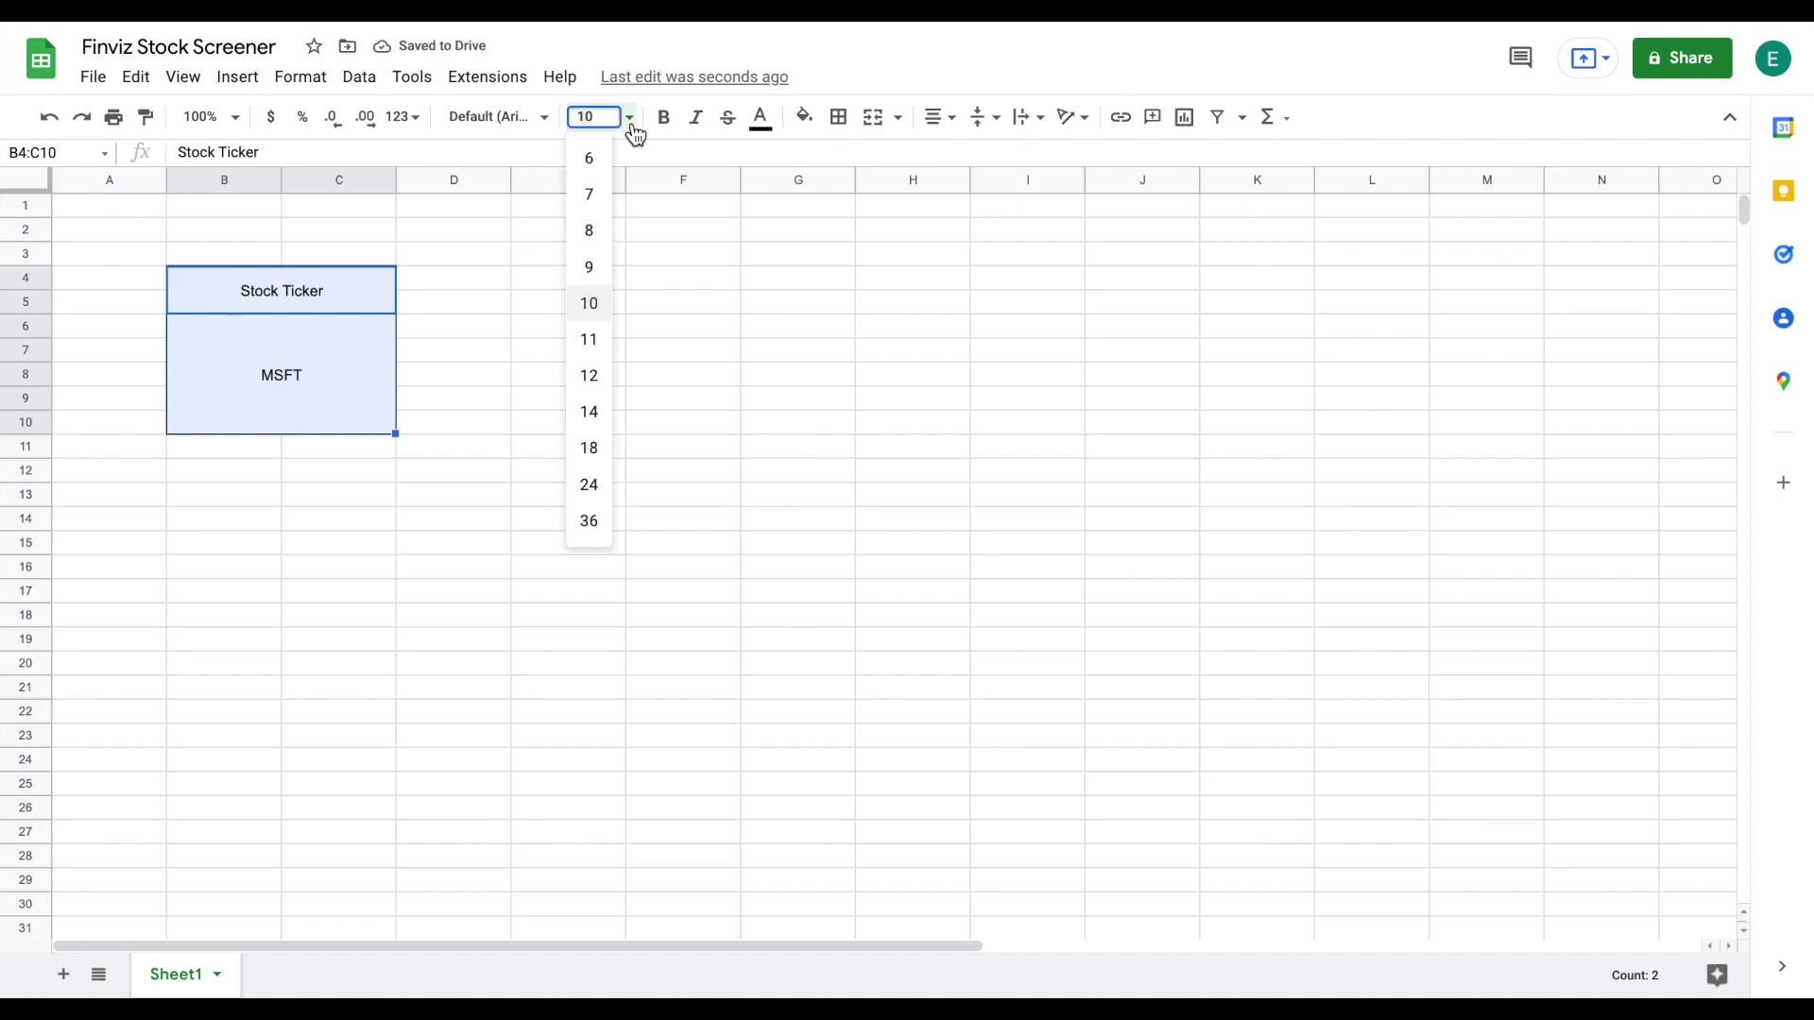
left_click(592, 488)
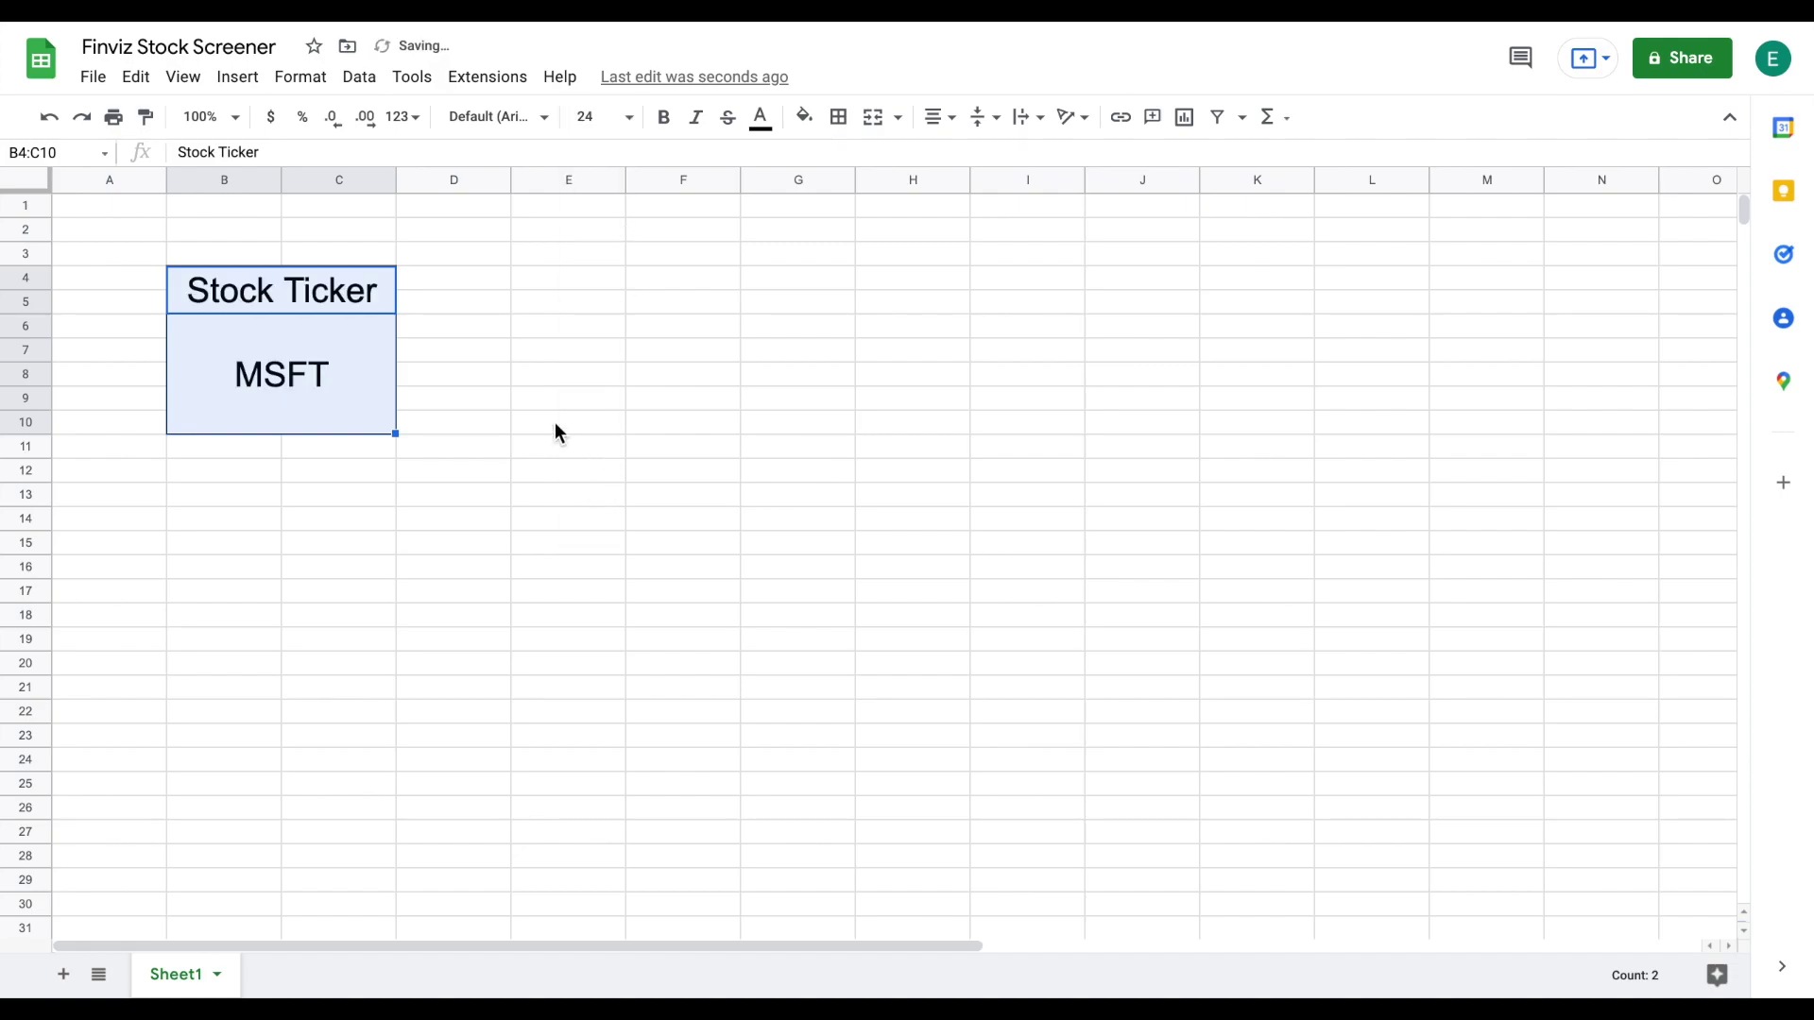
left_click(321, 383)
left_click(628, 117)
left_click(591, 520)
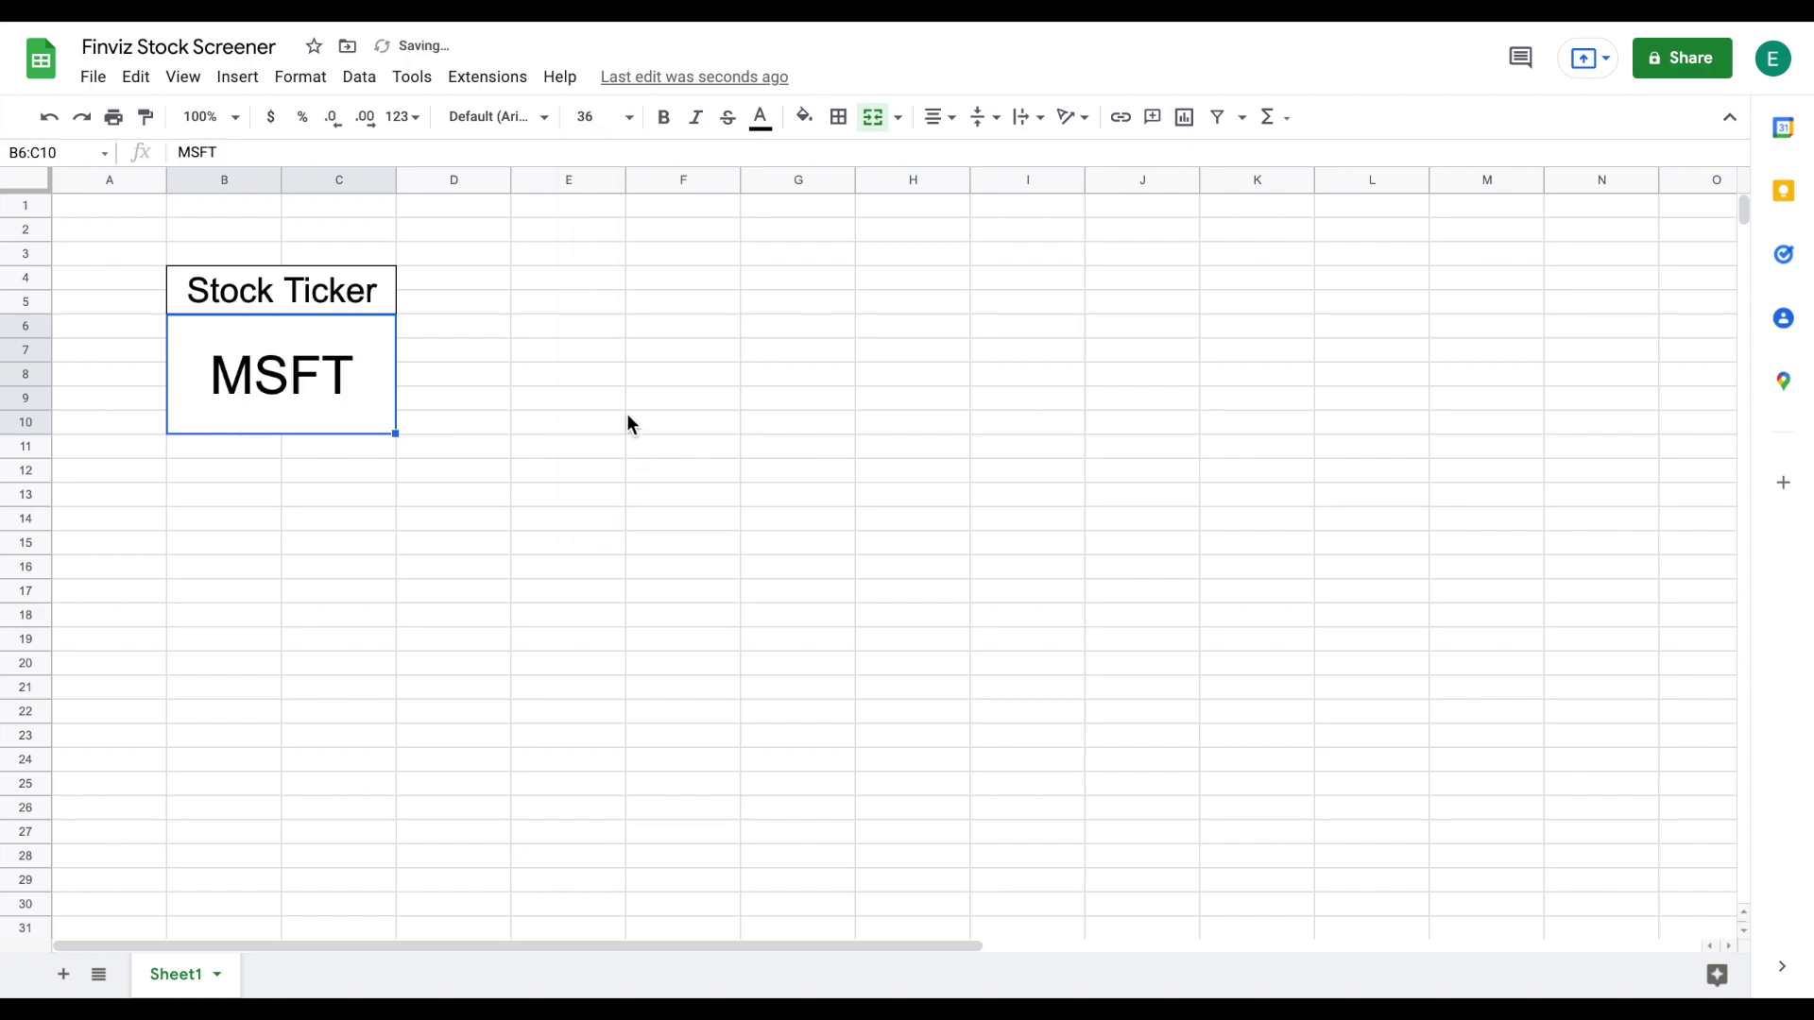
left_click(583, 338)
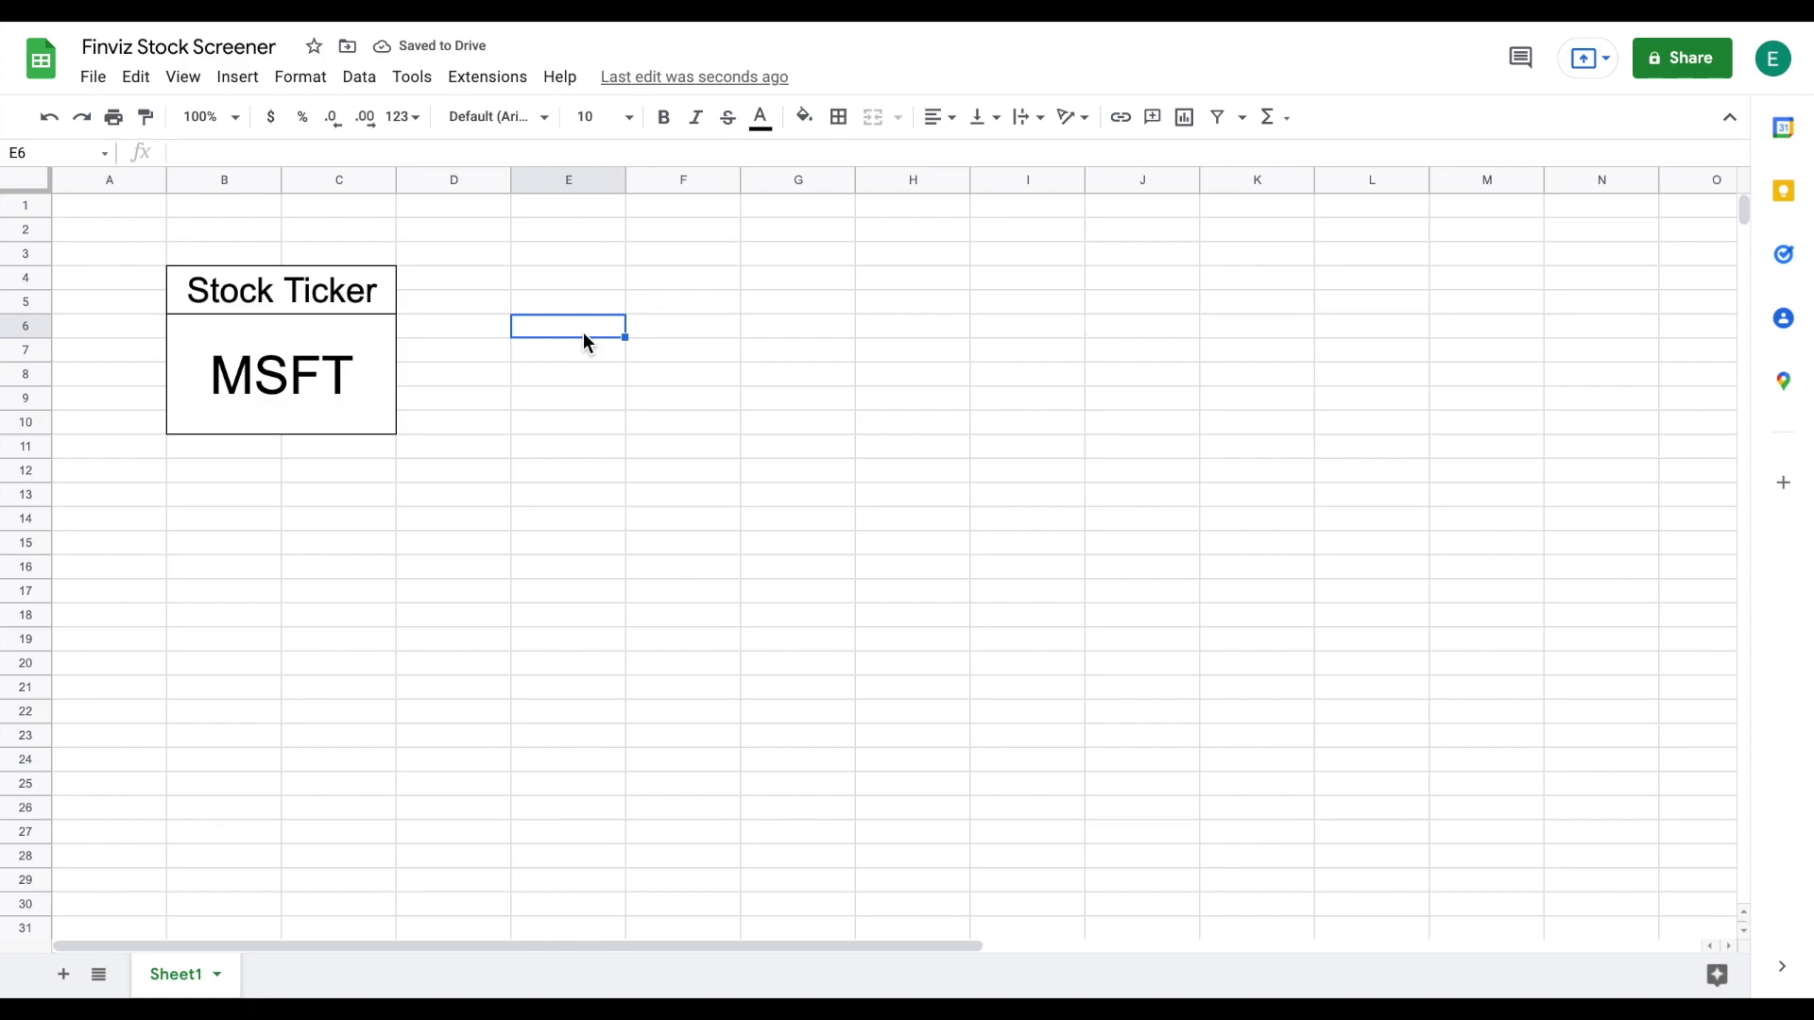
left_click_drag(261, 497, 1239, 718)
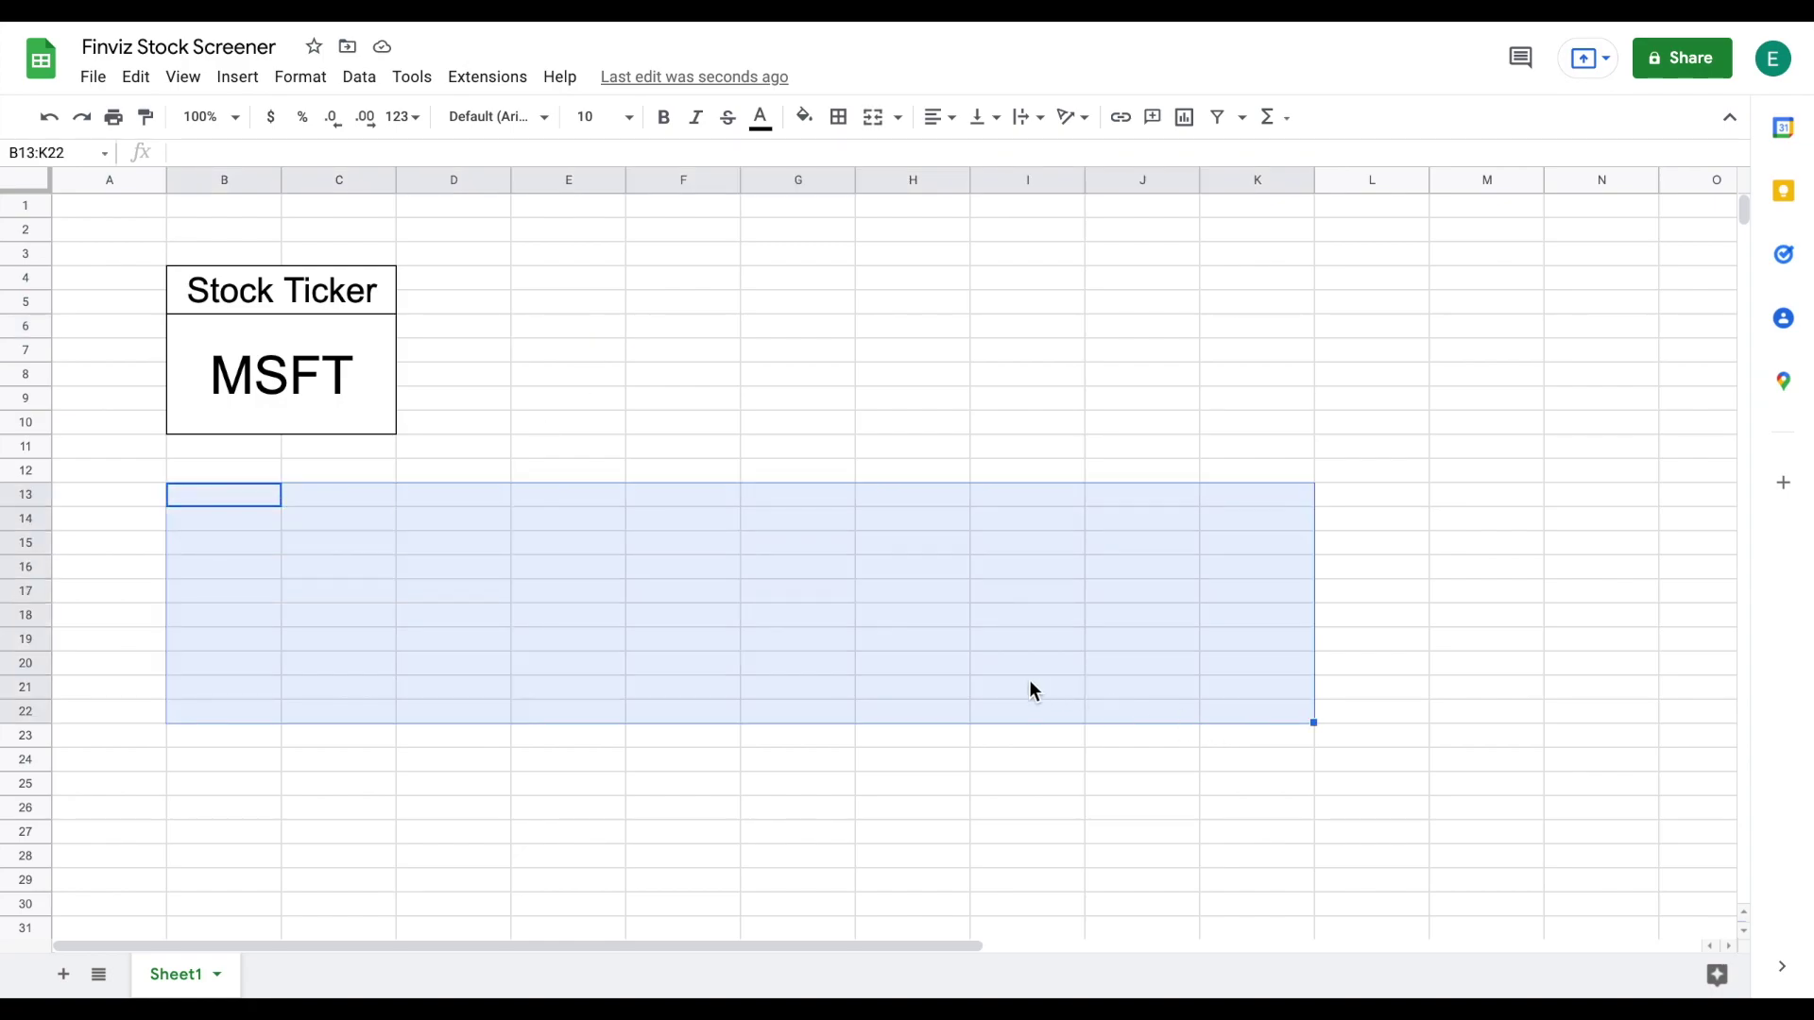
left_click(695, 641)
- Switch to Finviz and open the quote page for the ticker msft
left_click(253, 493)
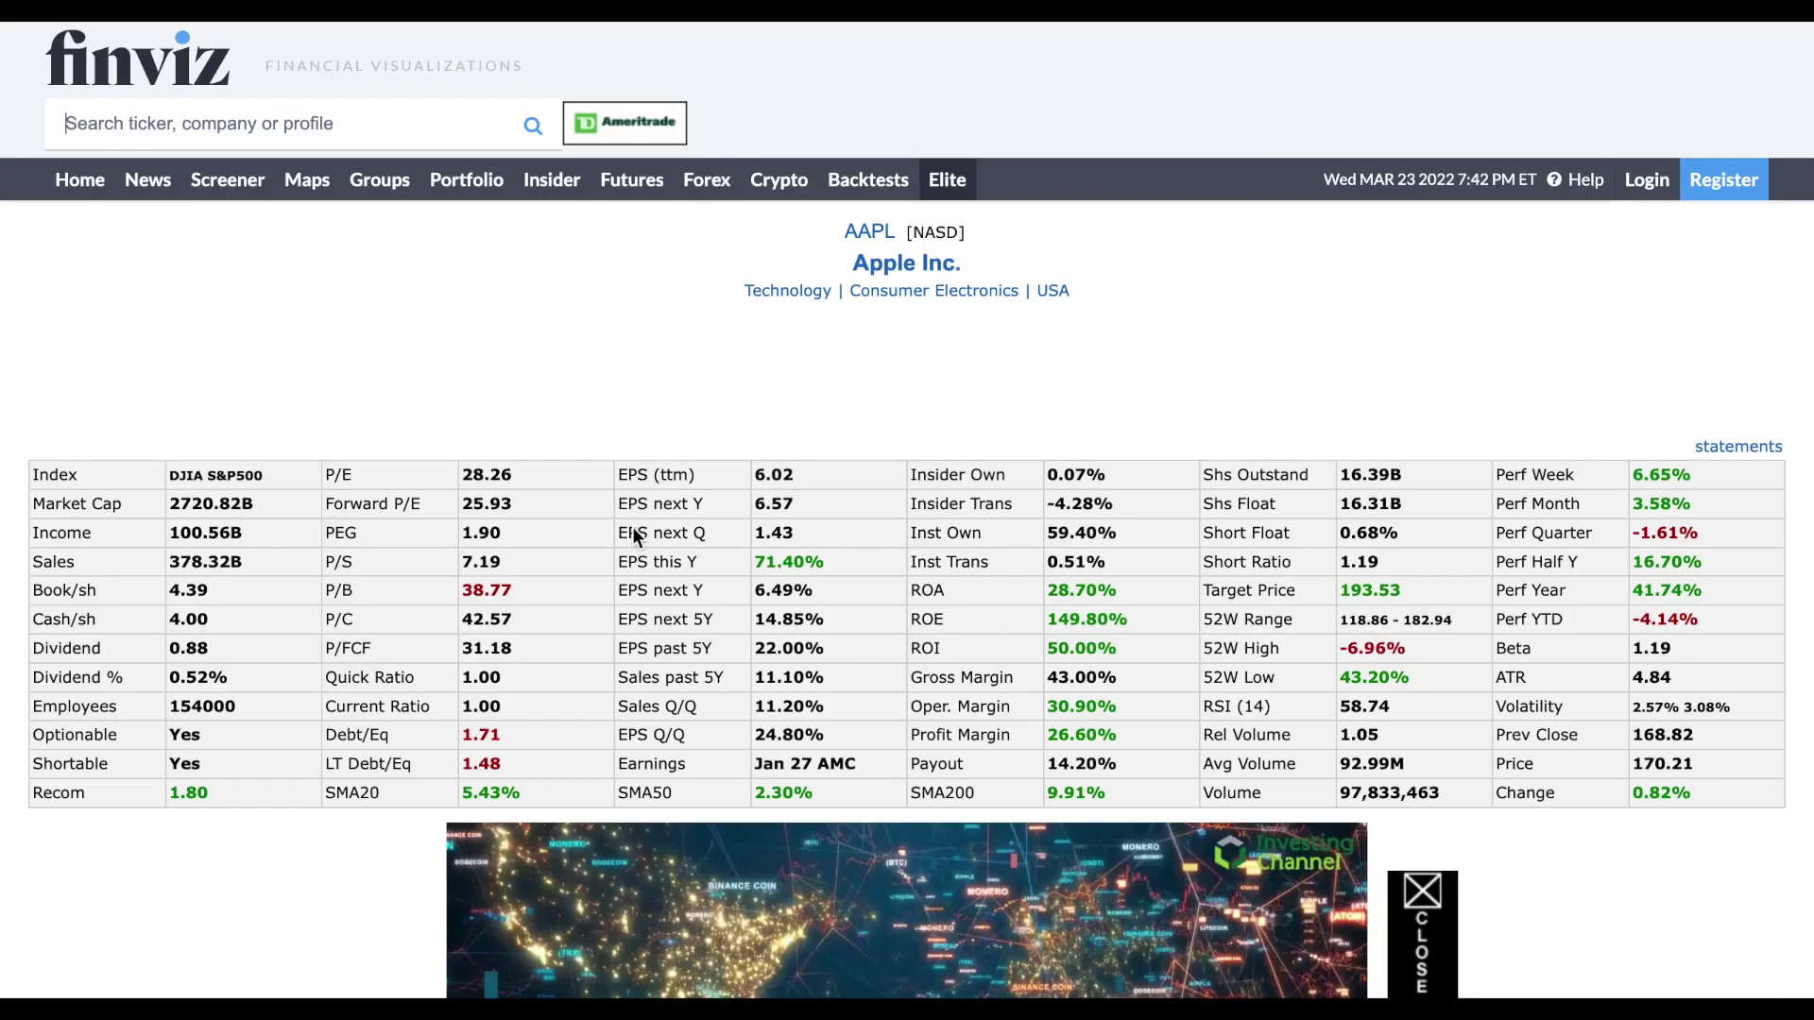
scroll(626, 537, "up", 1)
scroll(630, 551, "up", 4)
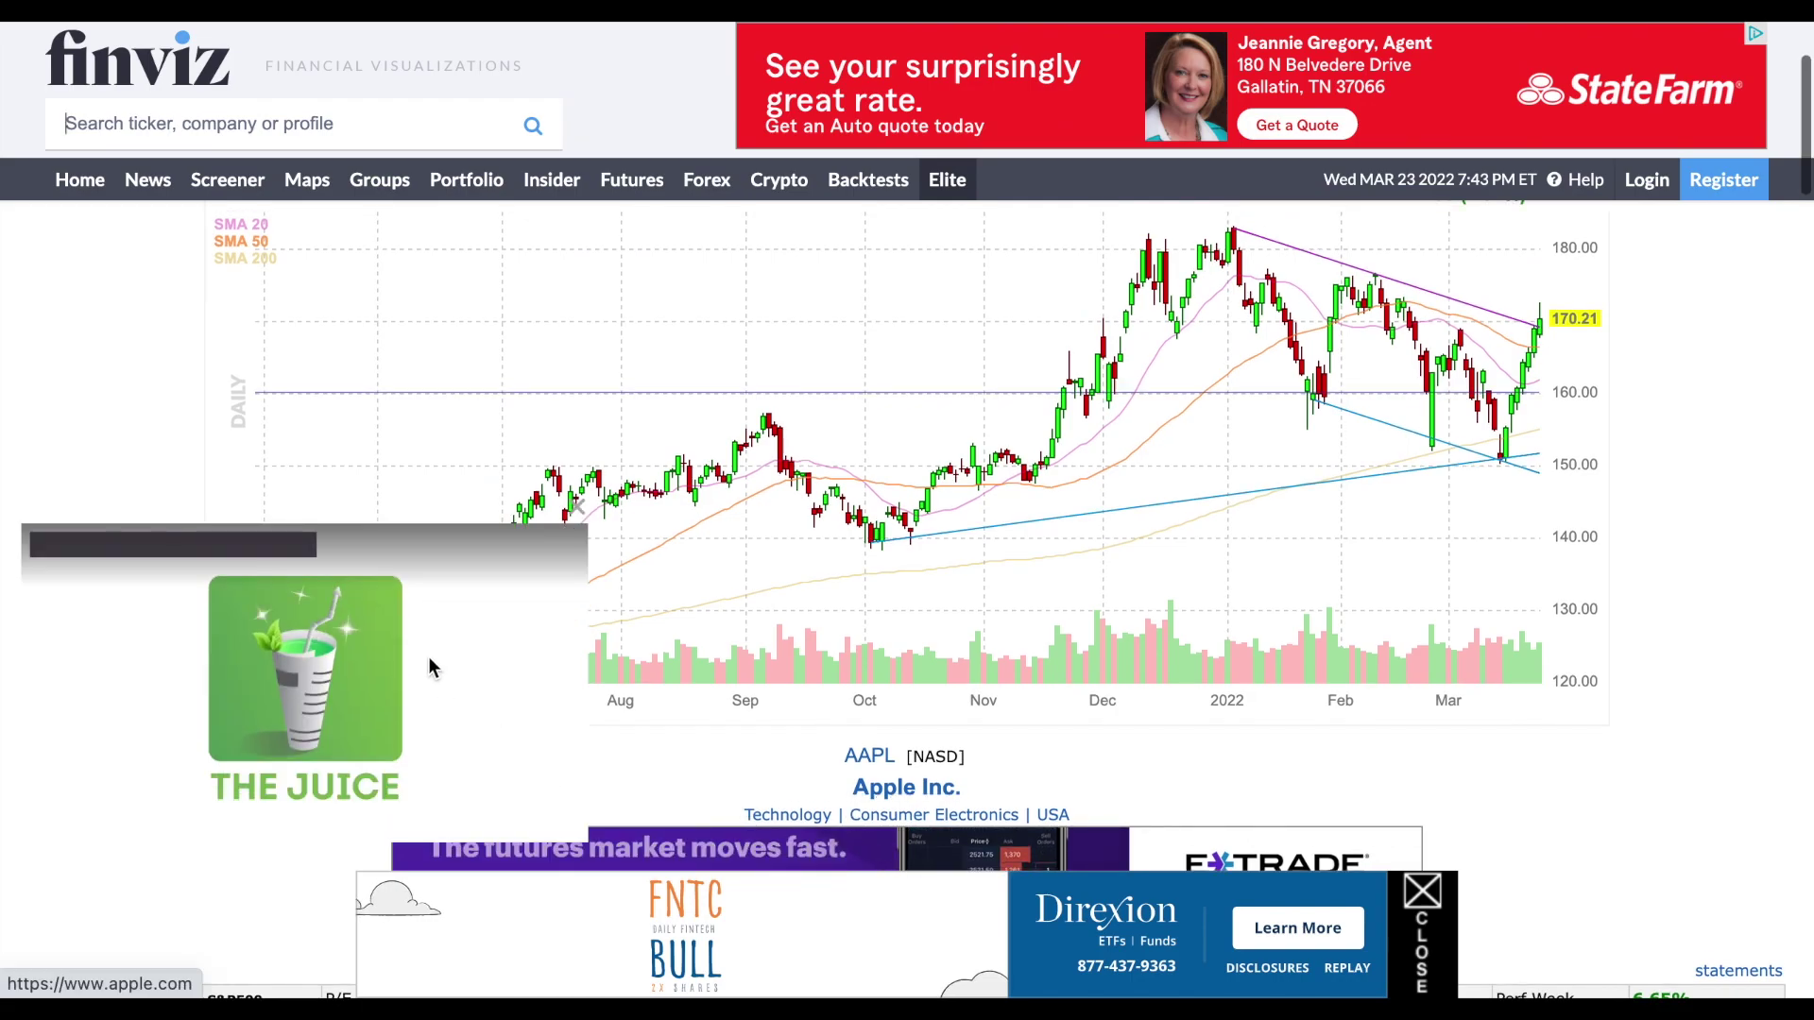
left_click(339, 123)
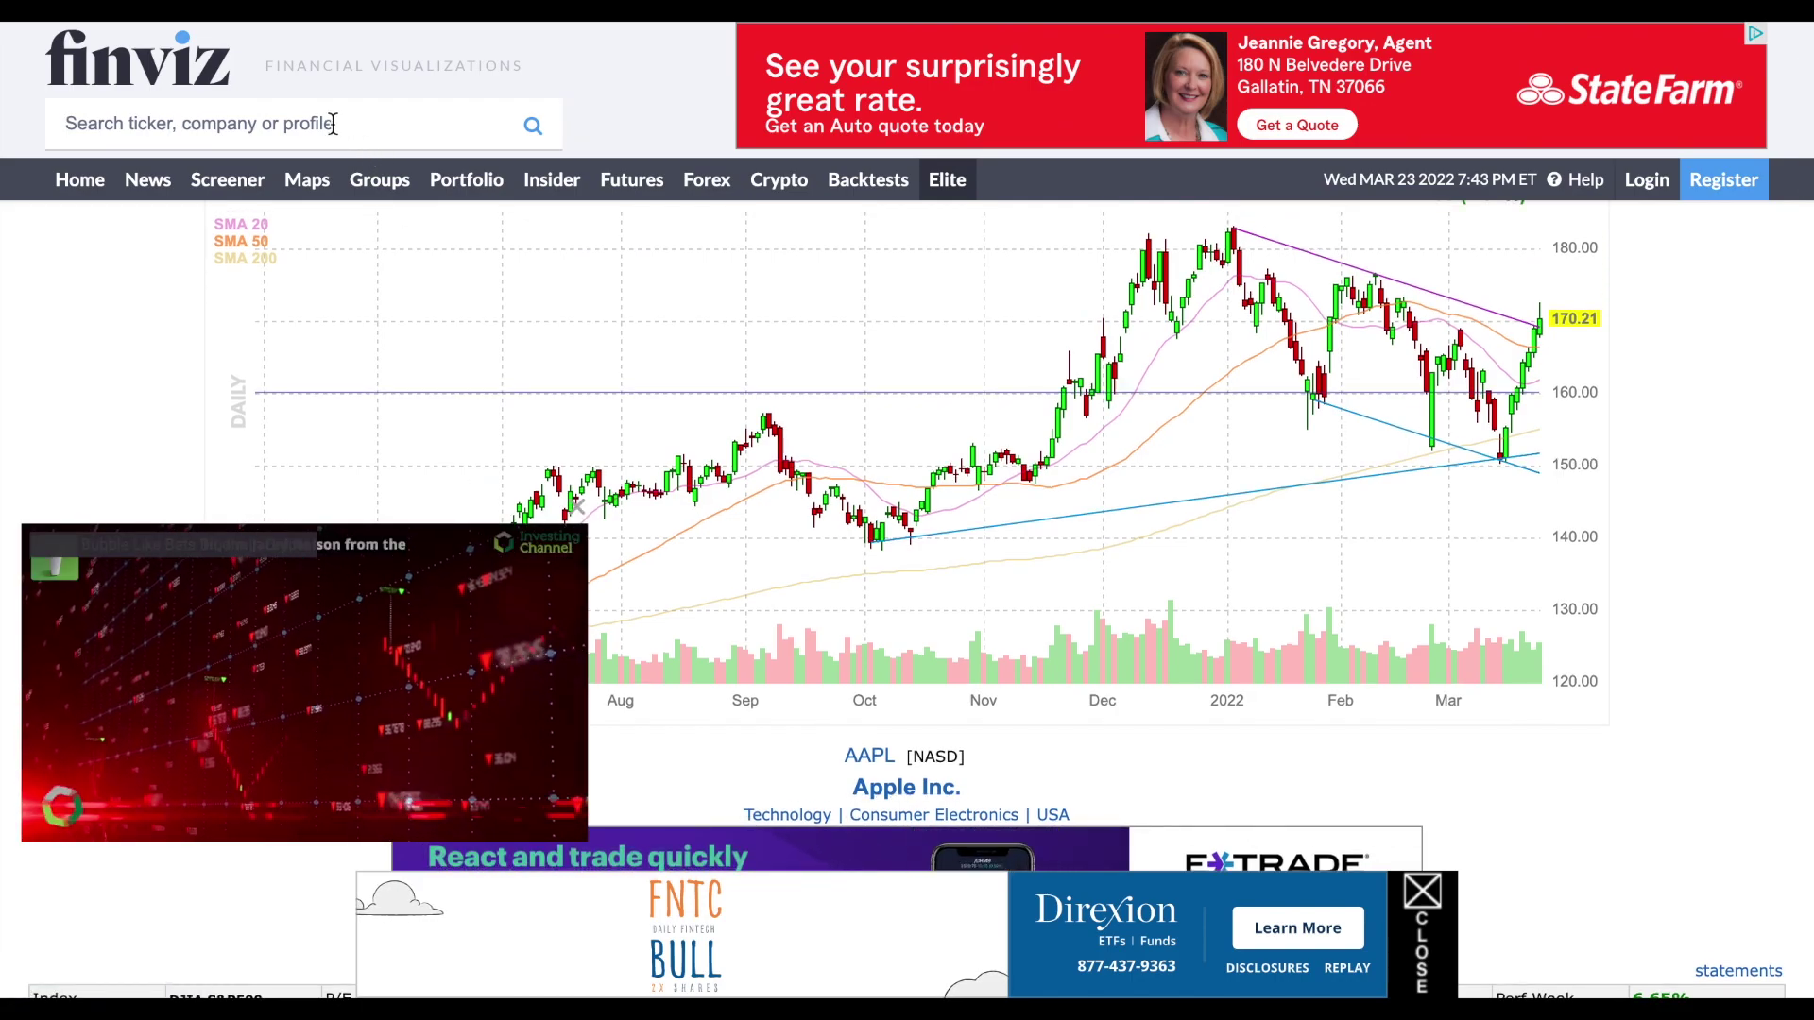
type("msft")
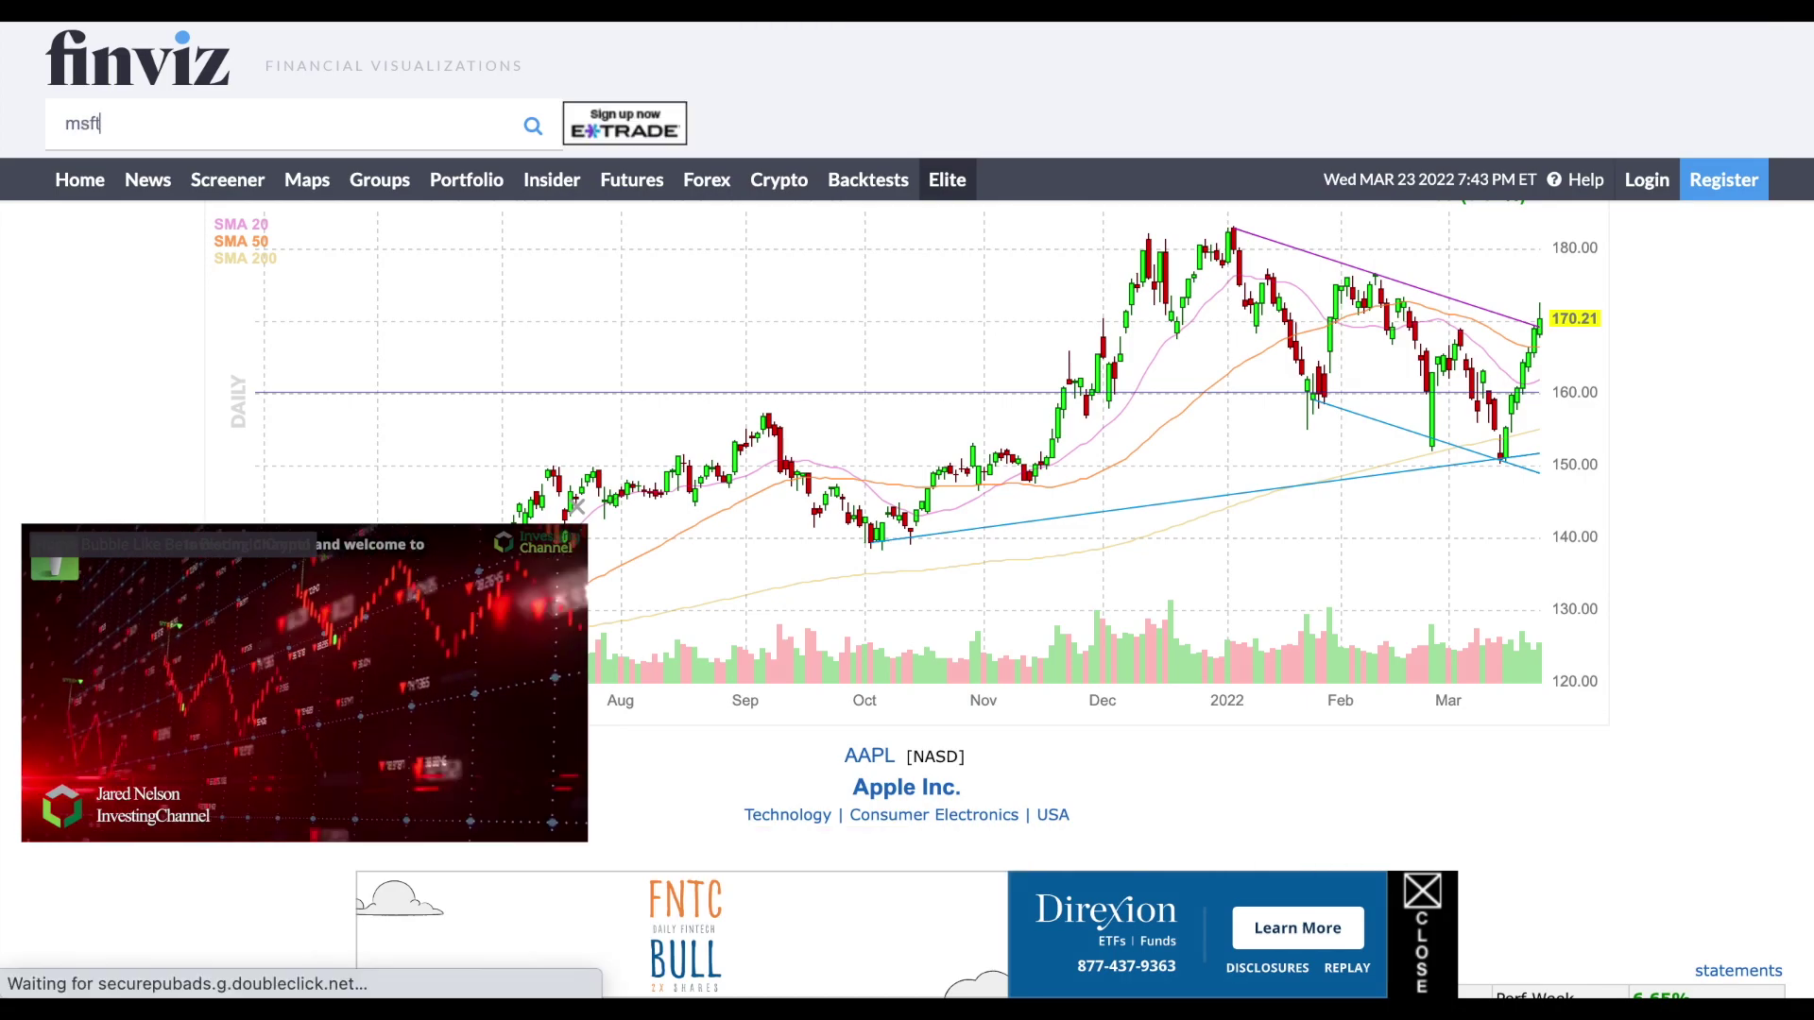
left_click(534, 127)
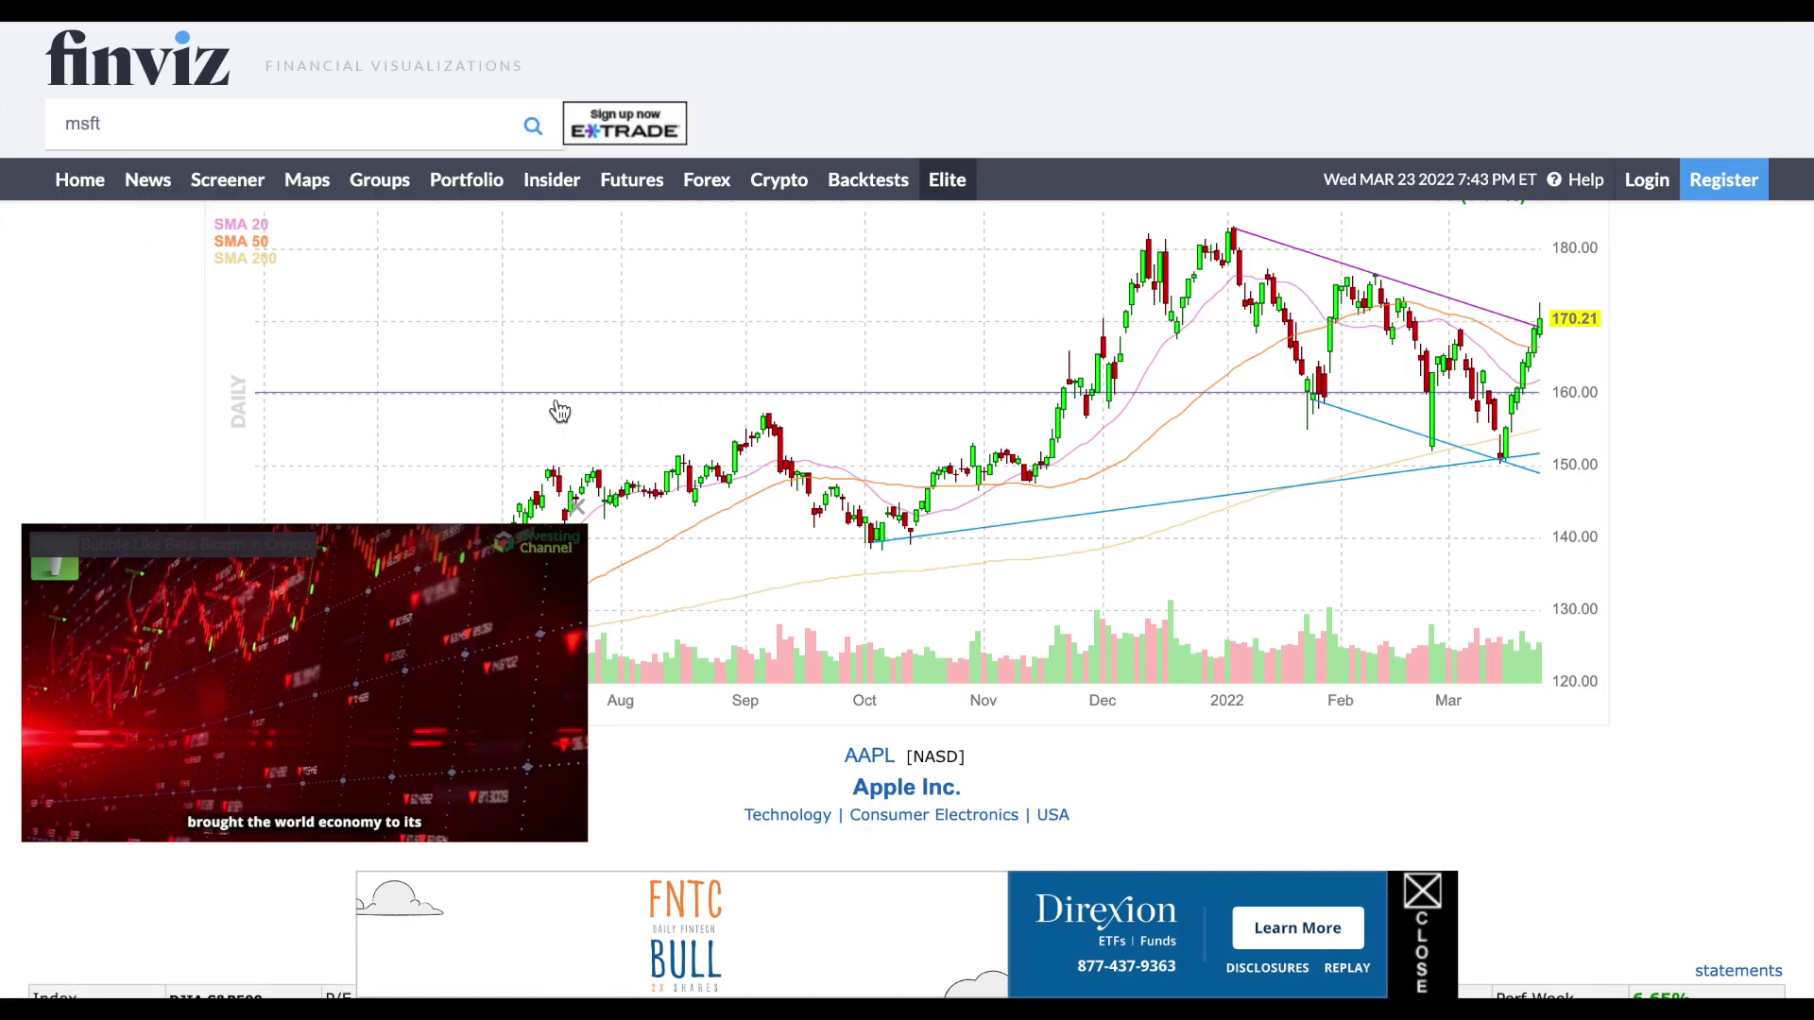
left_click(532, 129)
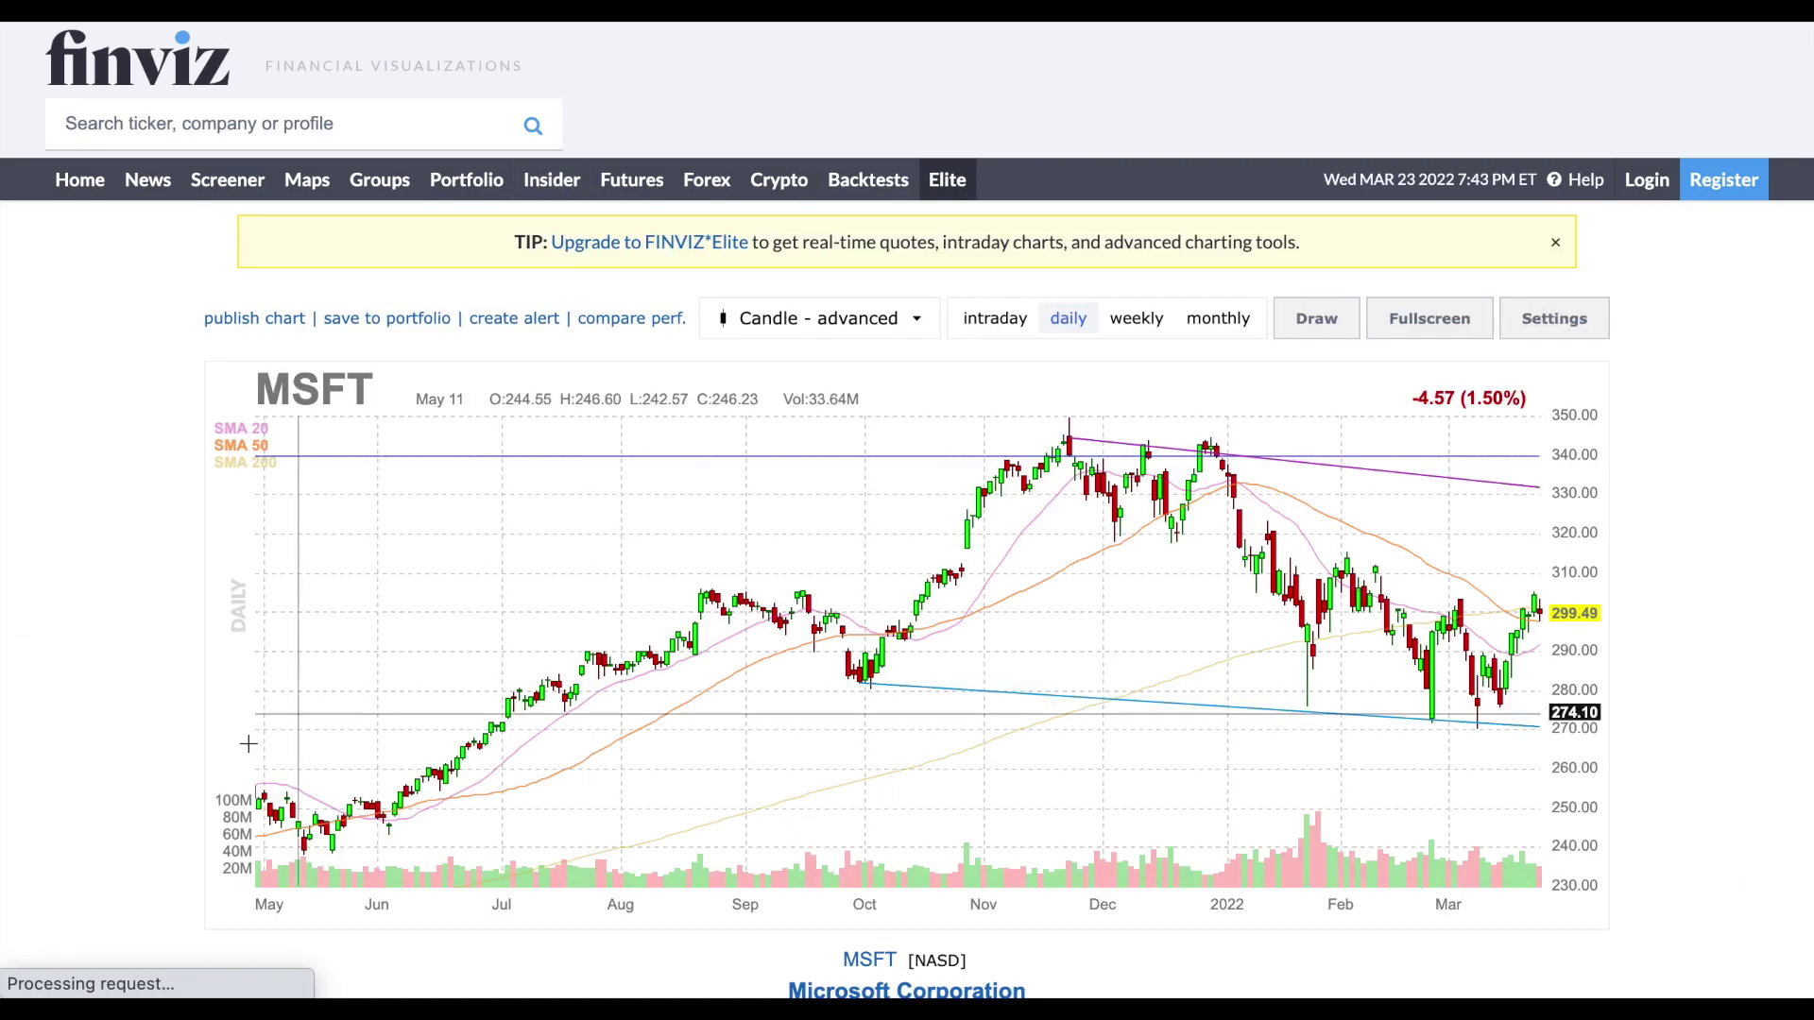
- Bring up Microsoft's fundamentals table and dismiss the pop-up covering it
scroll(110, 661, "down", 3)
scroll(107, 652, "down", 4)
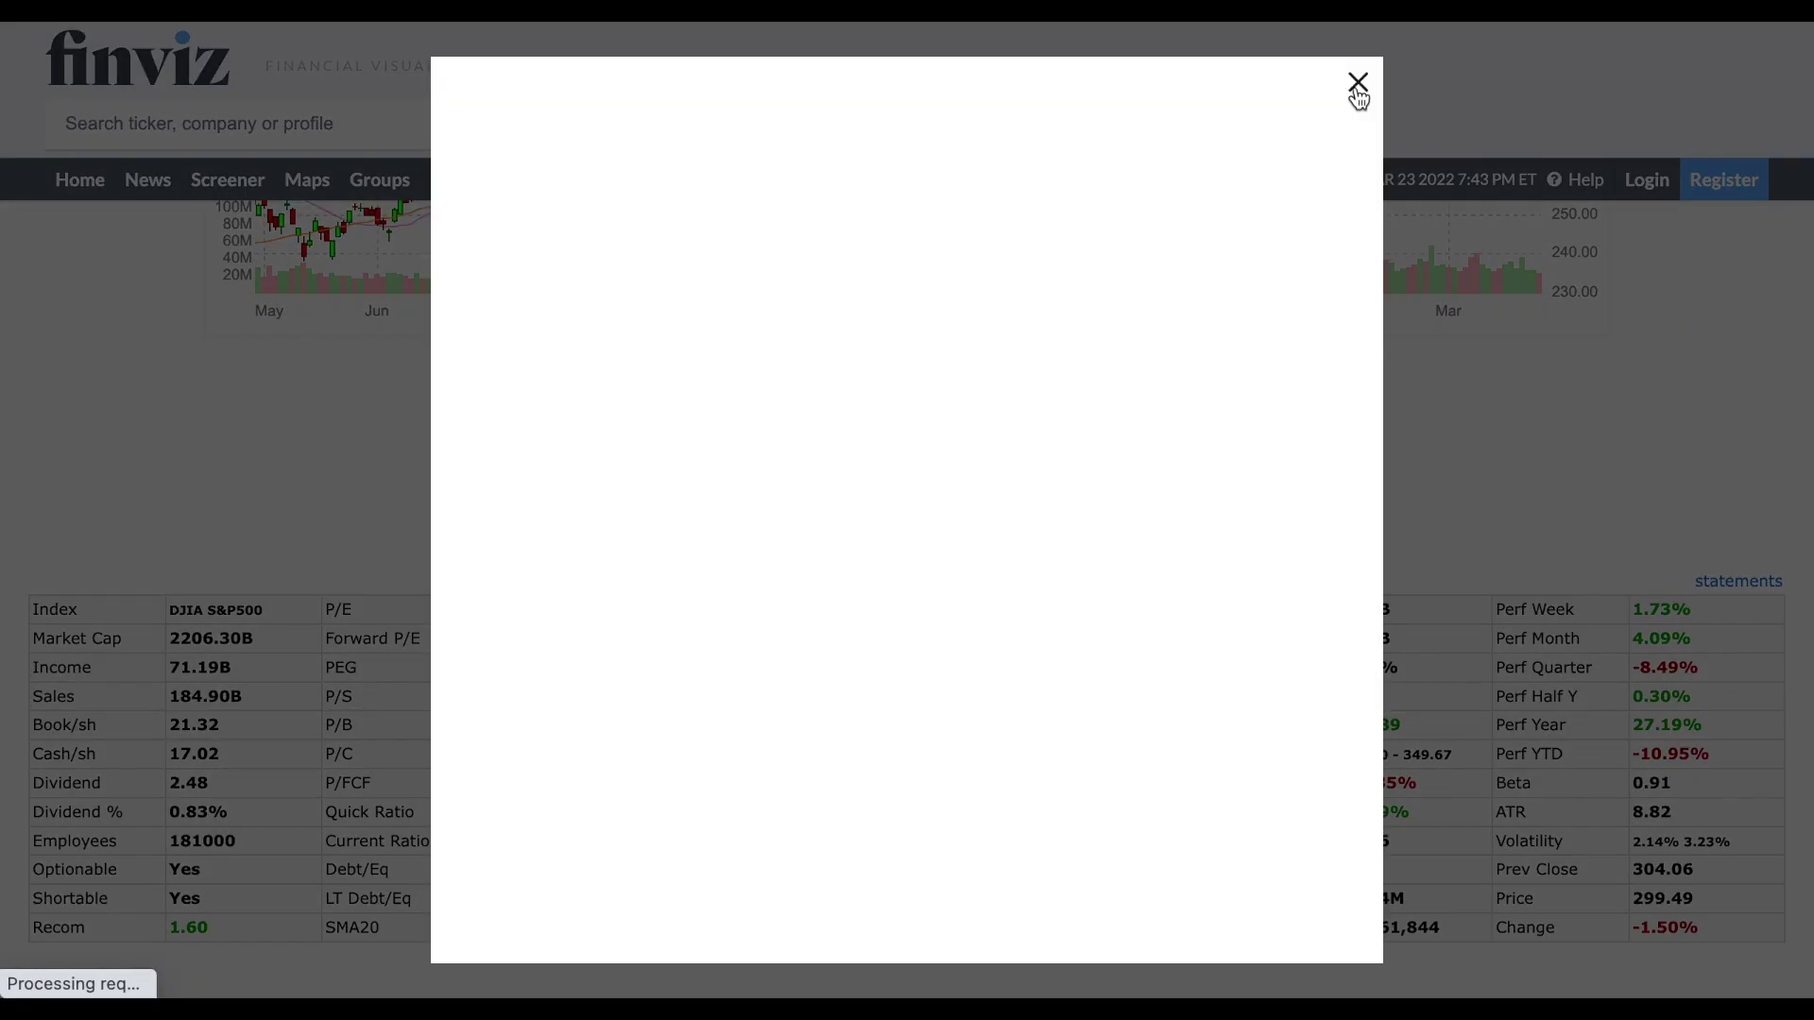
left_click(1357, 85)
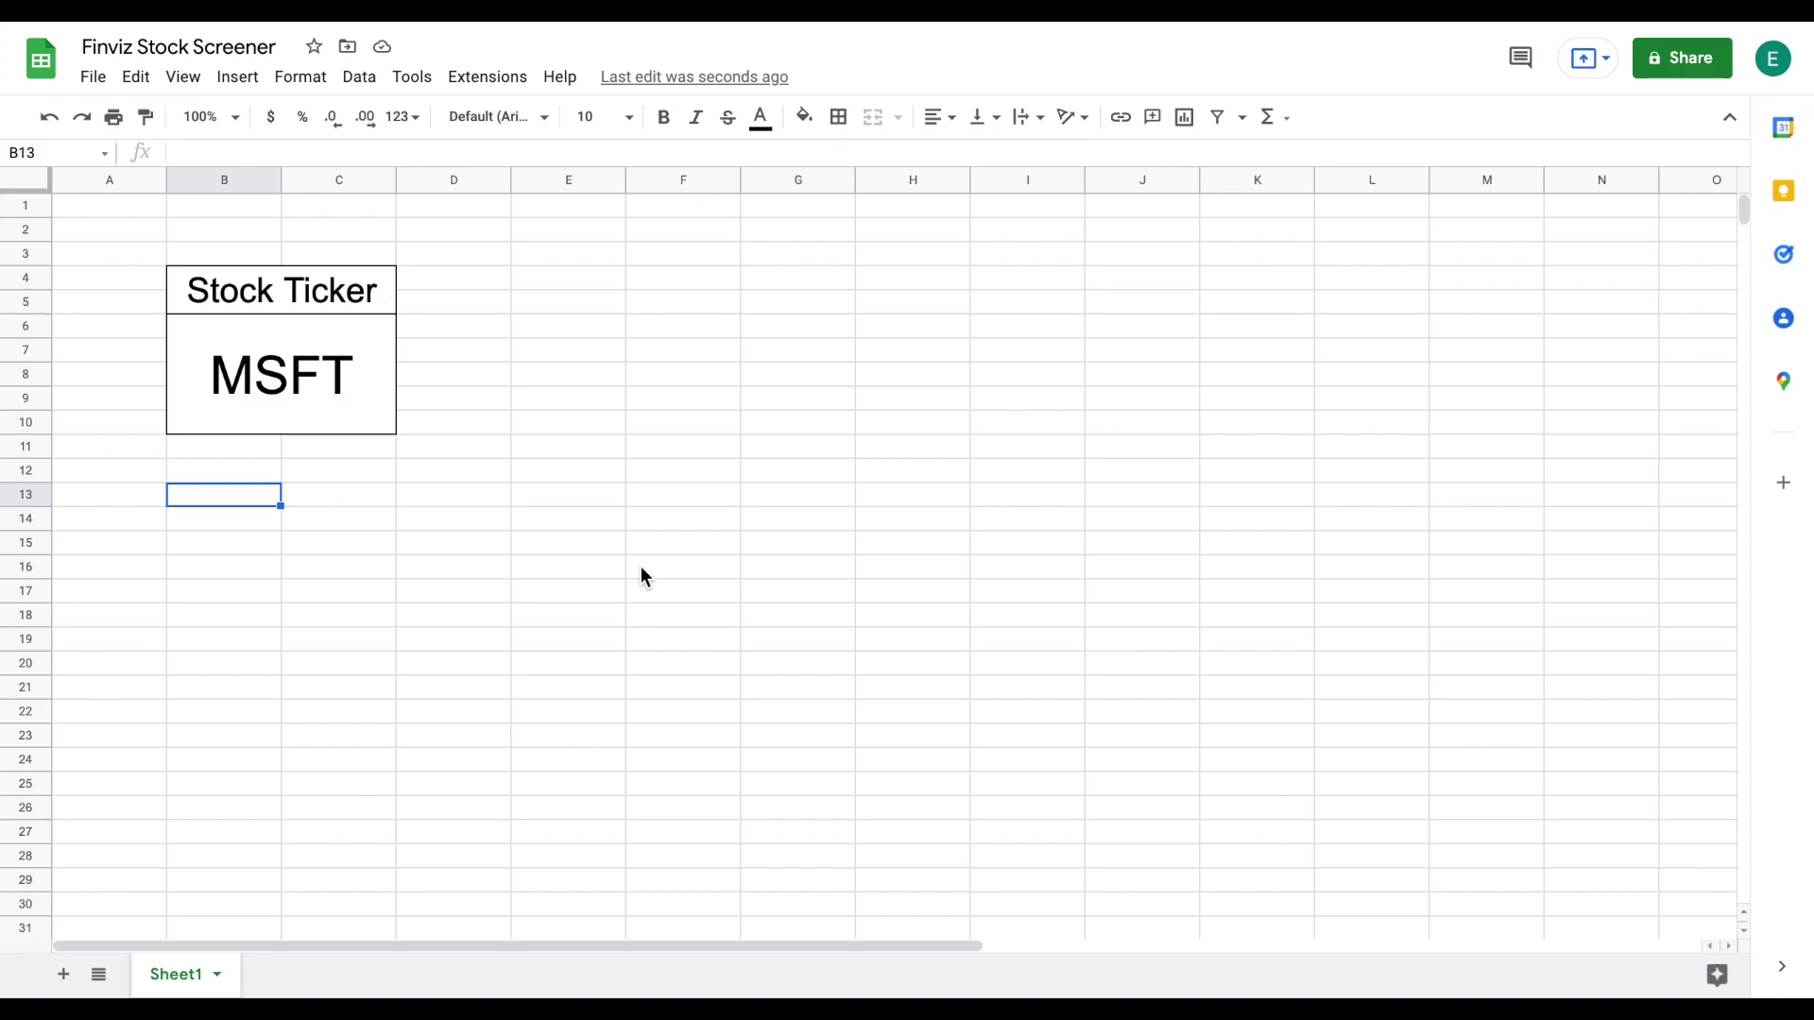
left_click(249, 519)
type("=")
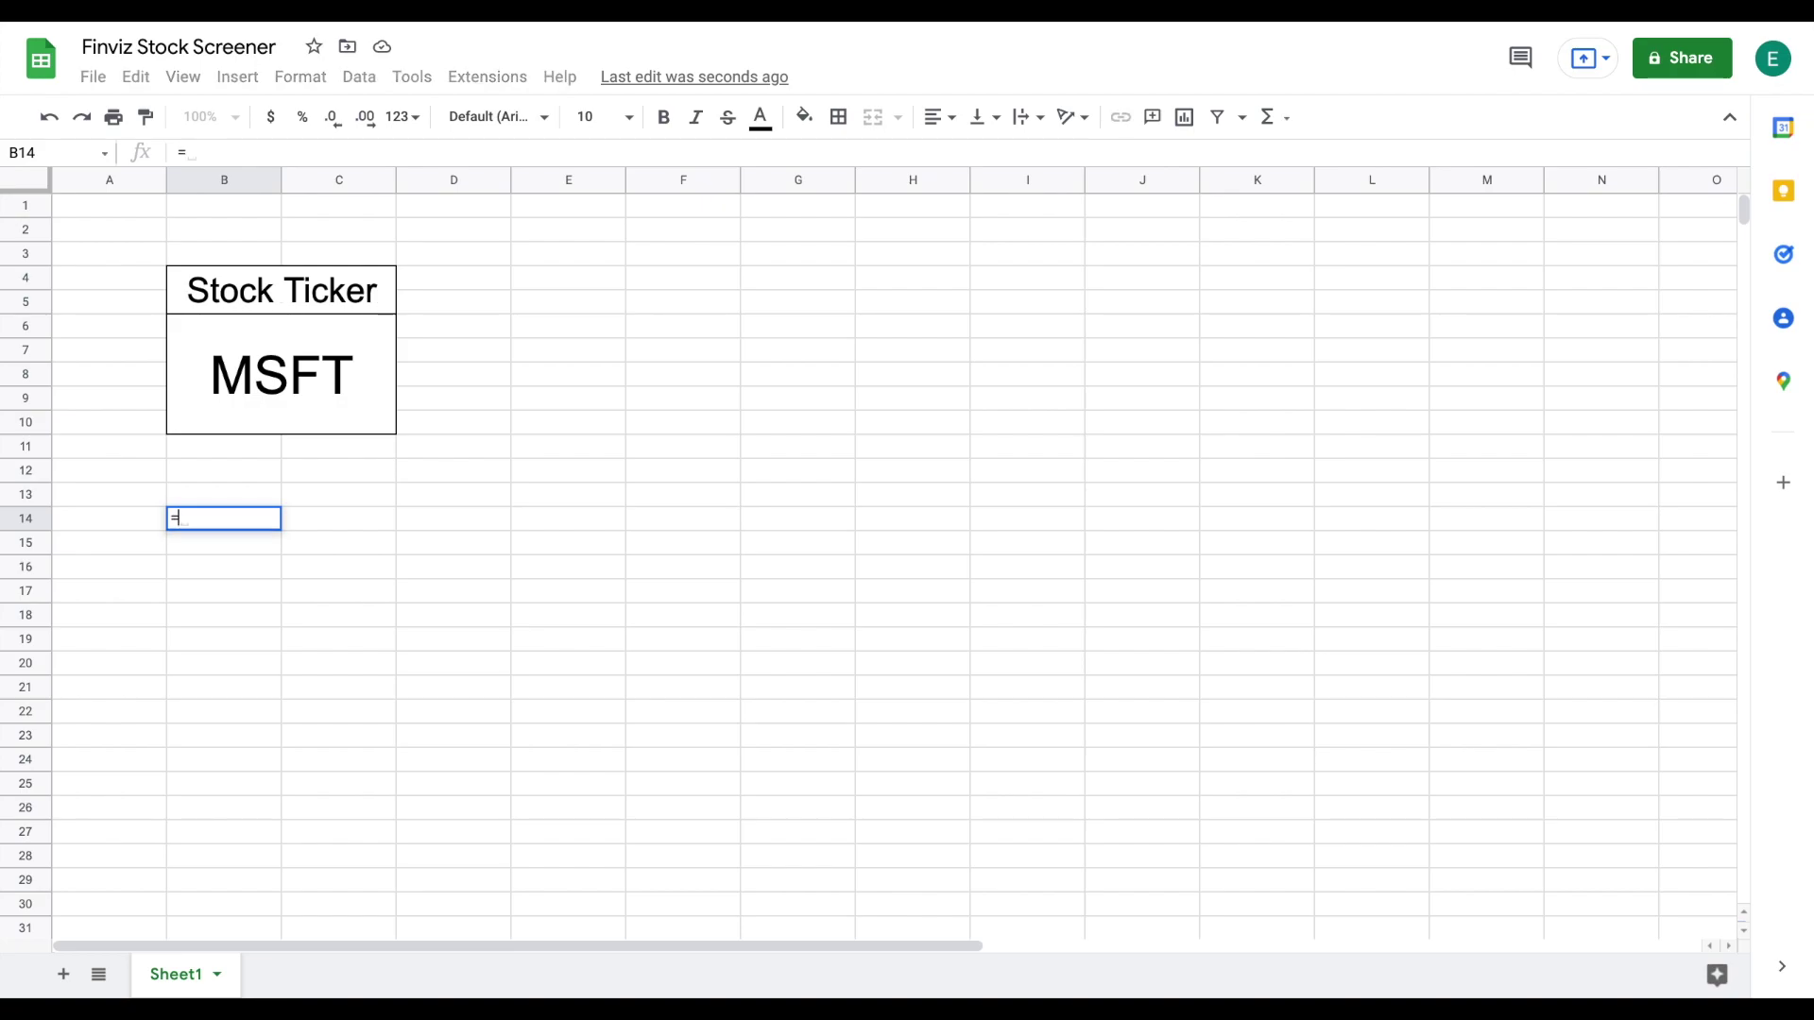
type("im")
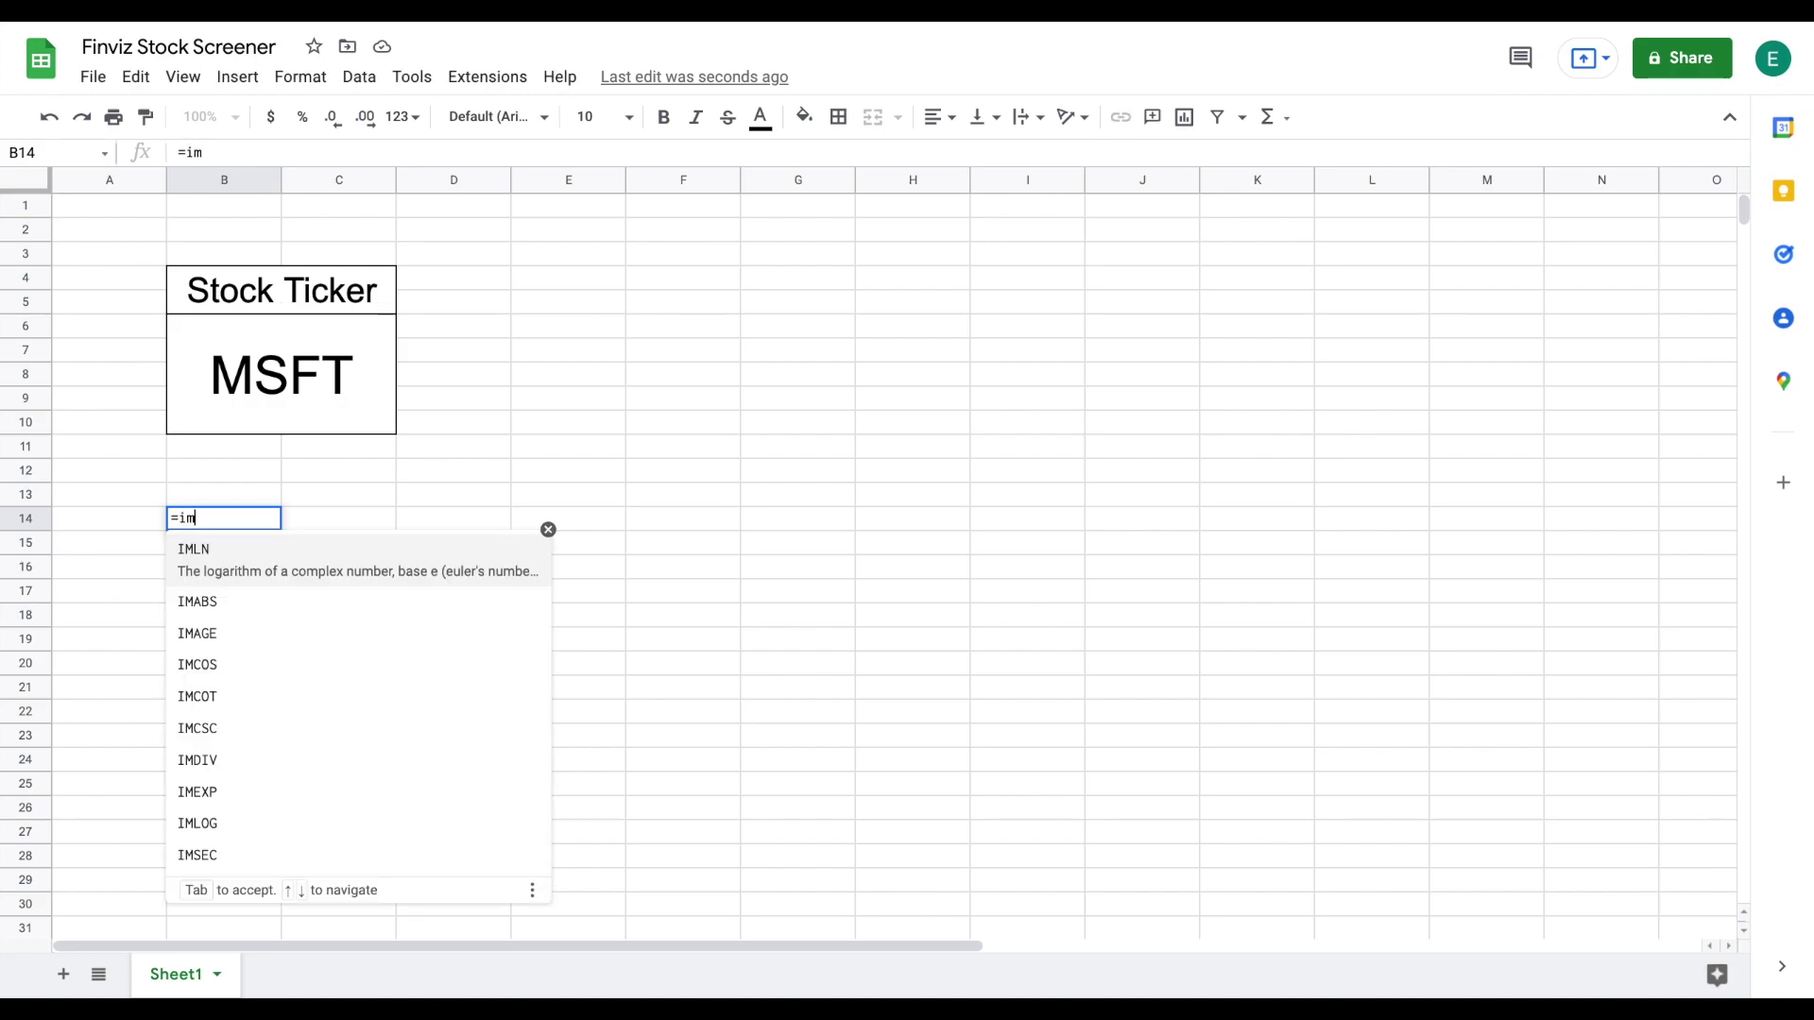
type("porthtml")
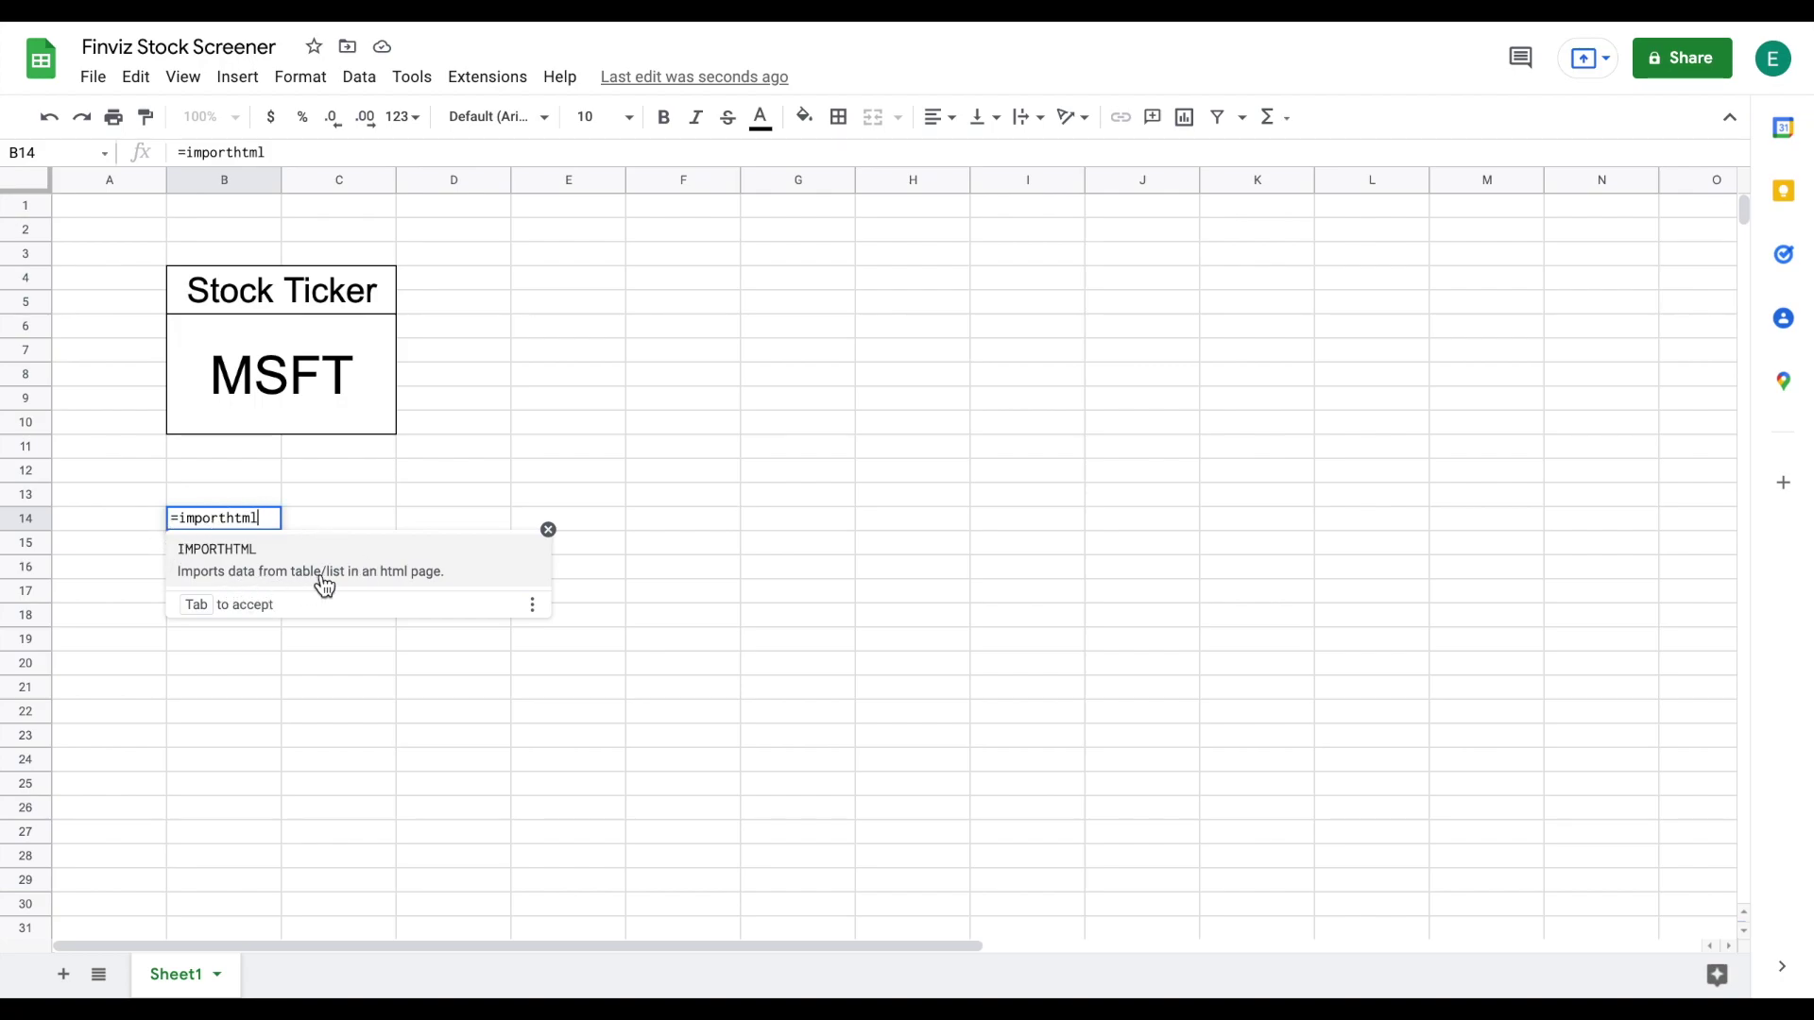
left_click(444, 565)
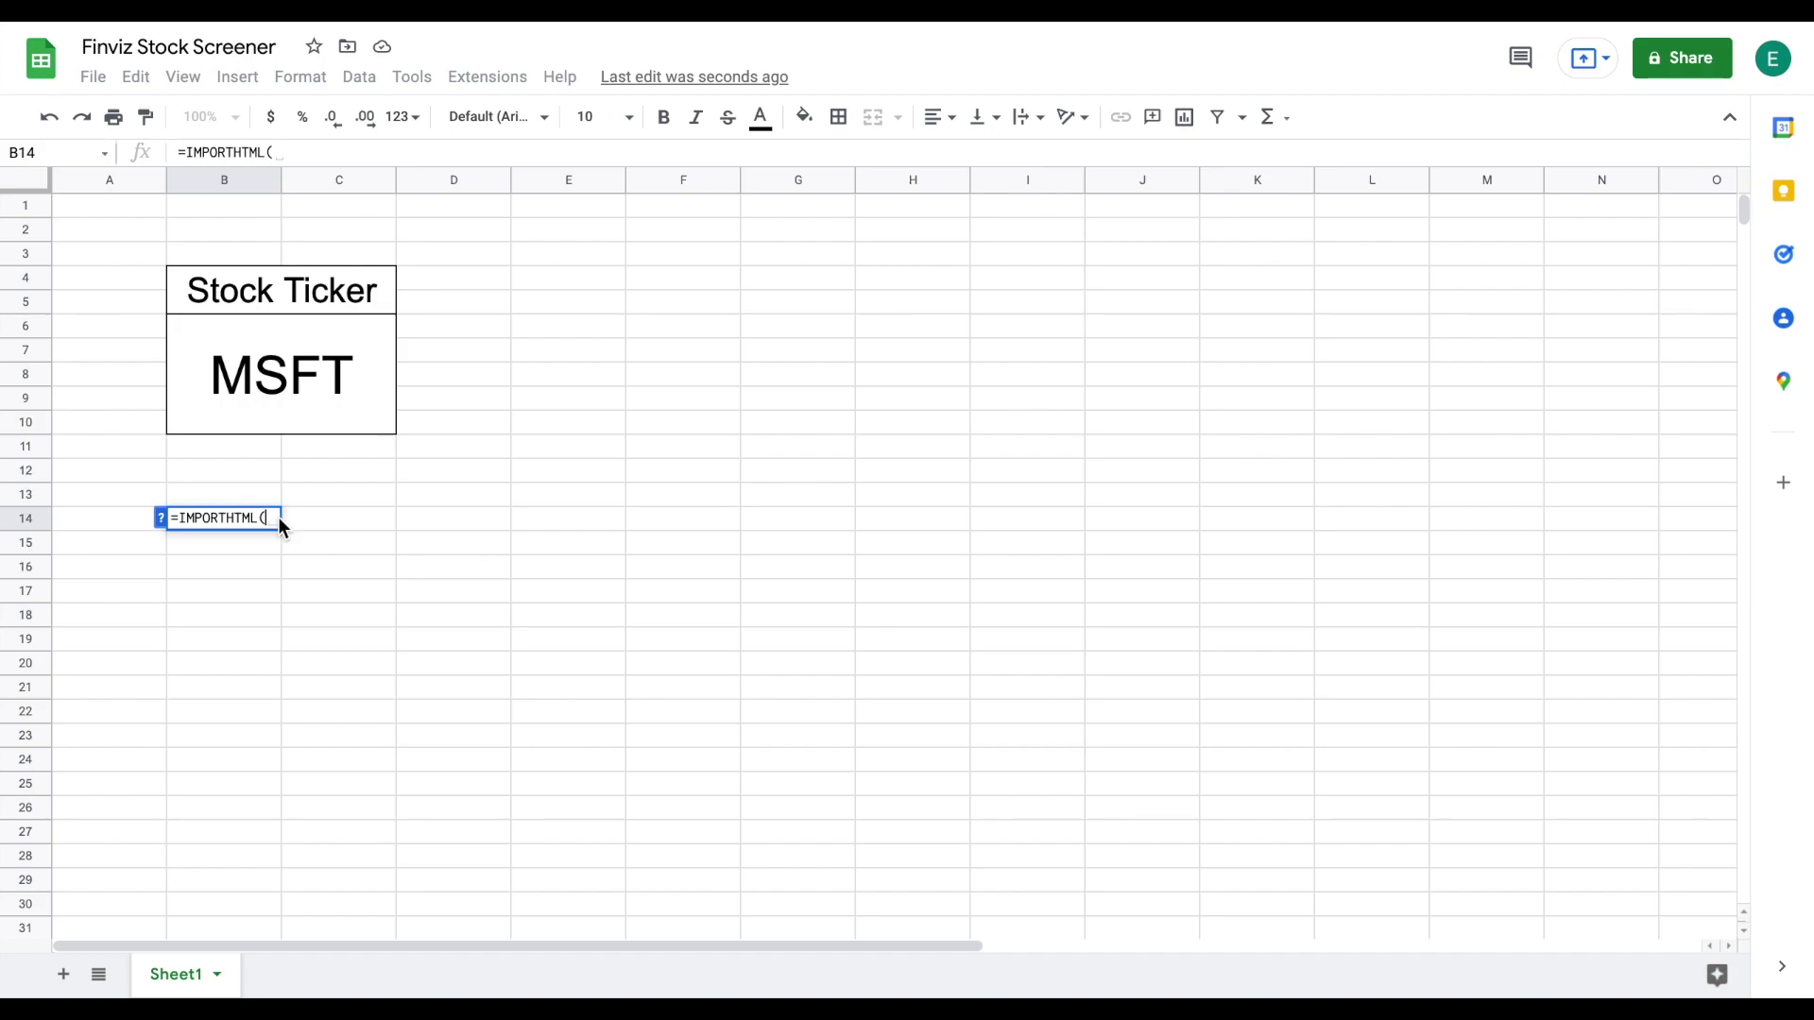
type("\"")
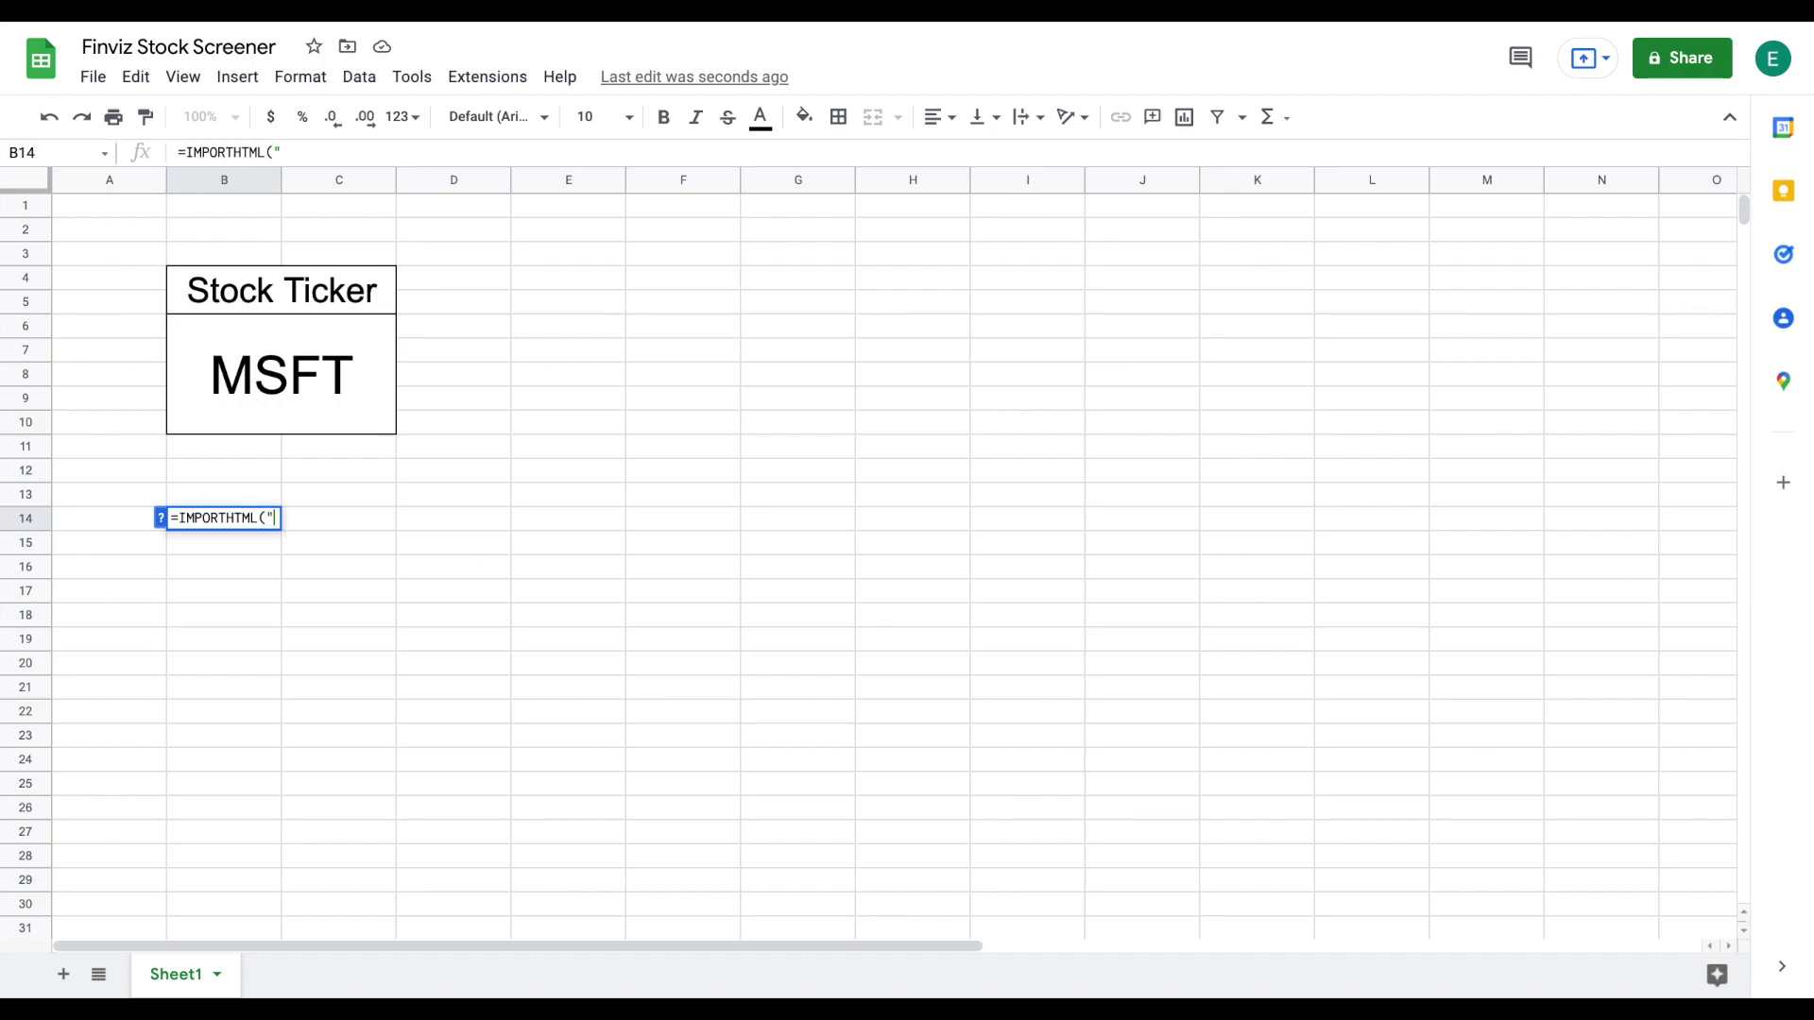
type("https://finviz.com/quote.ashx?t=MSFT&ty=c&ta=1&p=d")
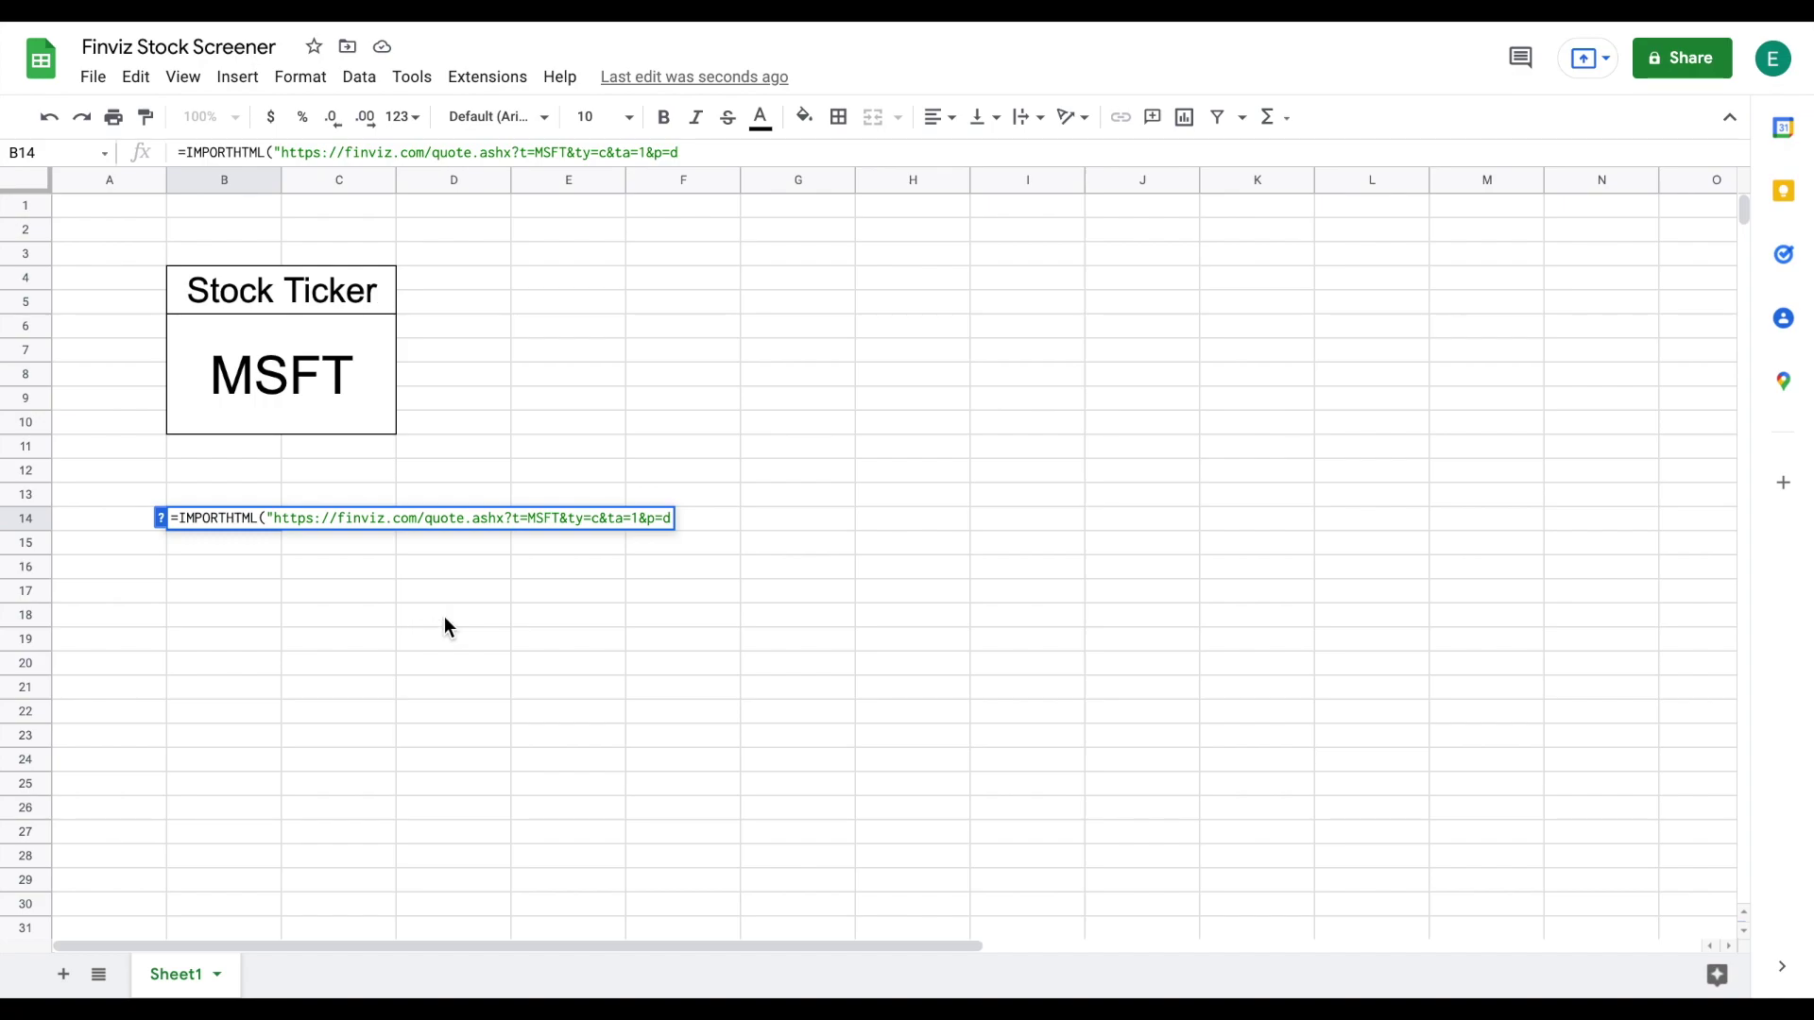
type("\",")
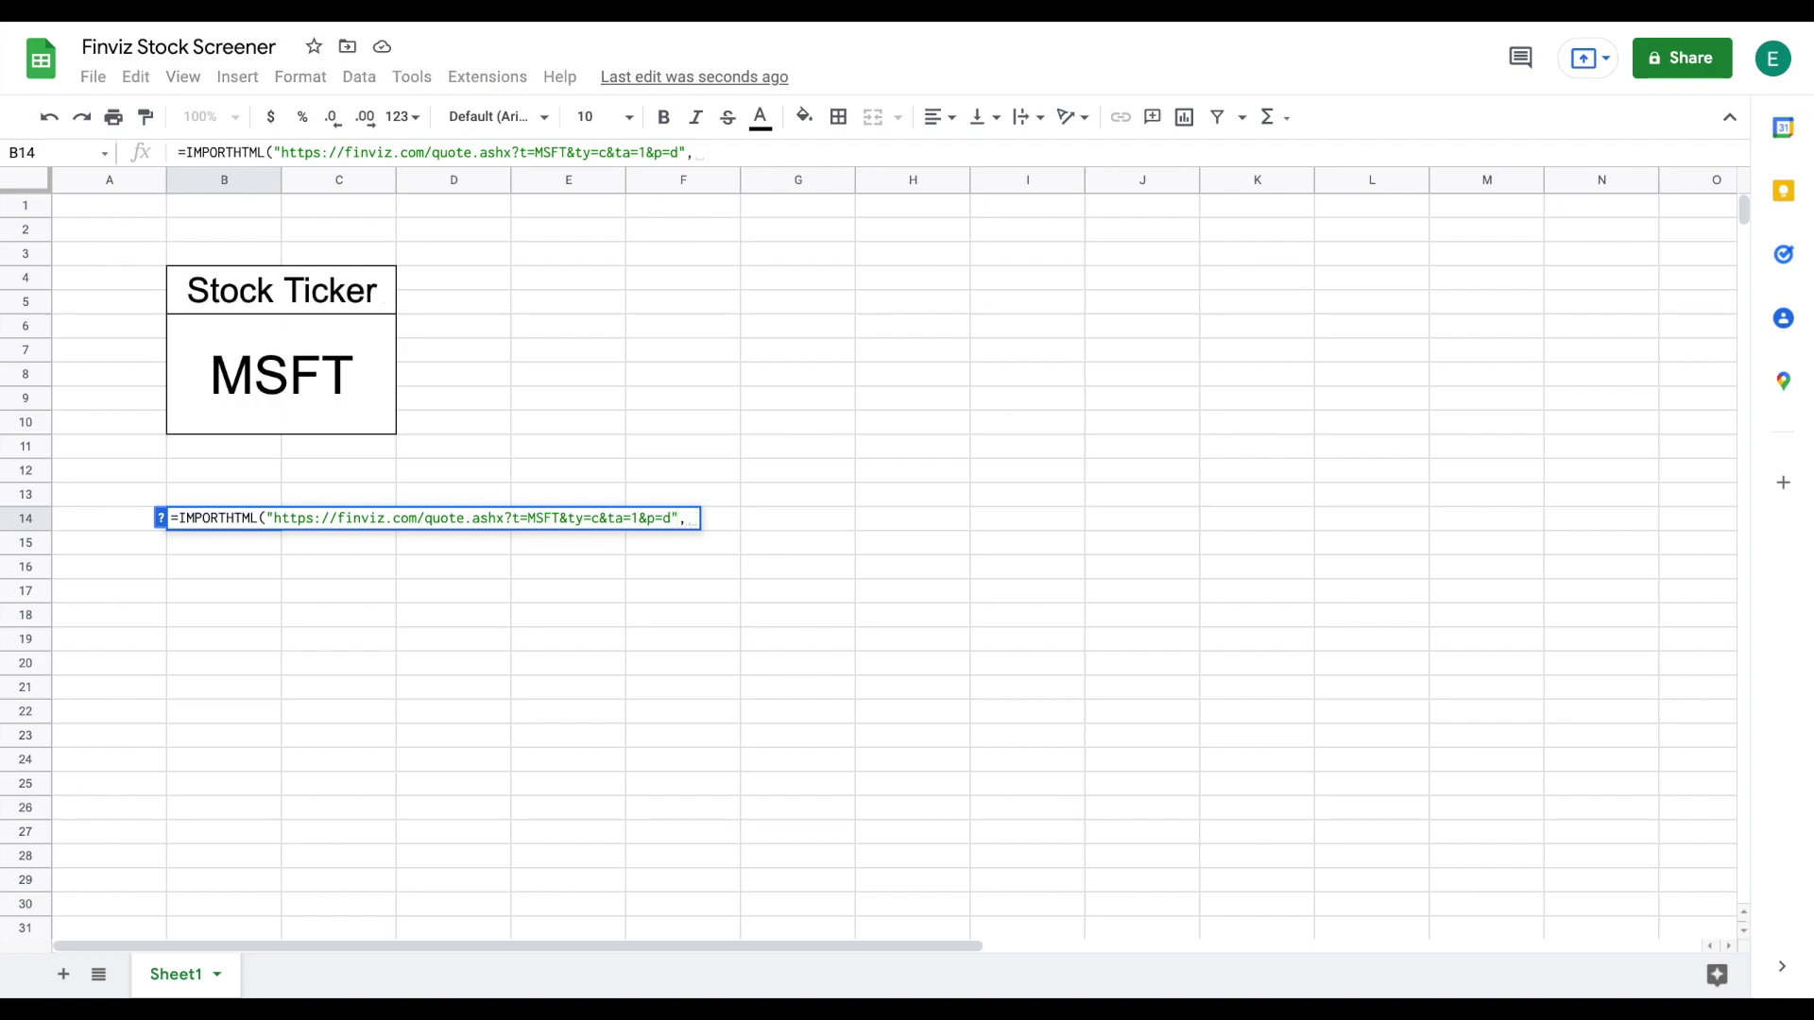
type("\"")
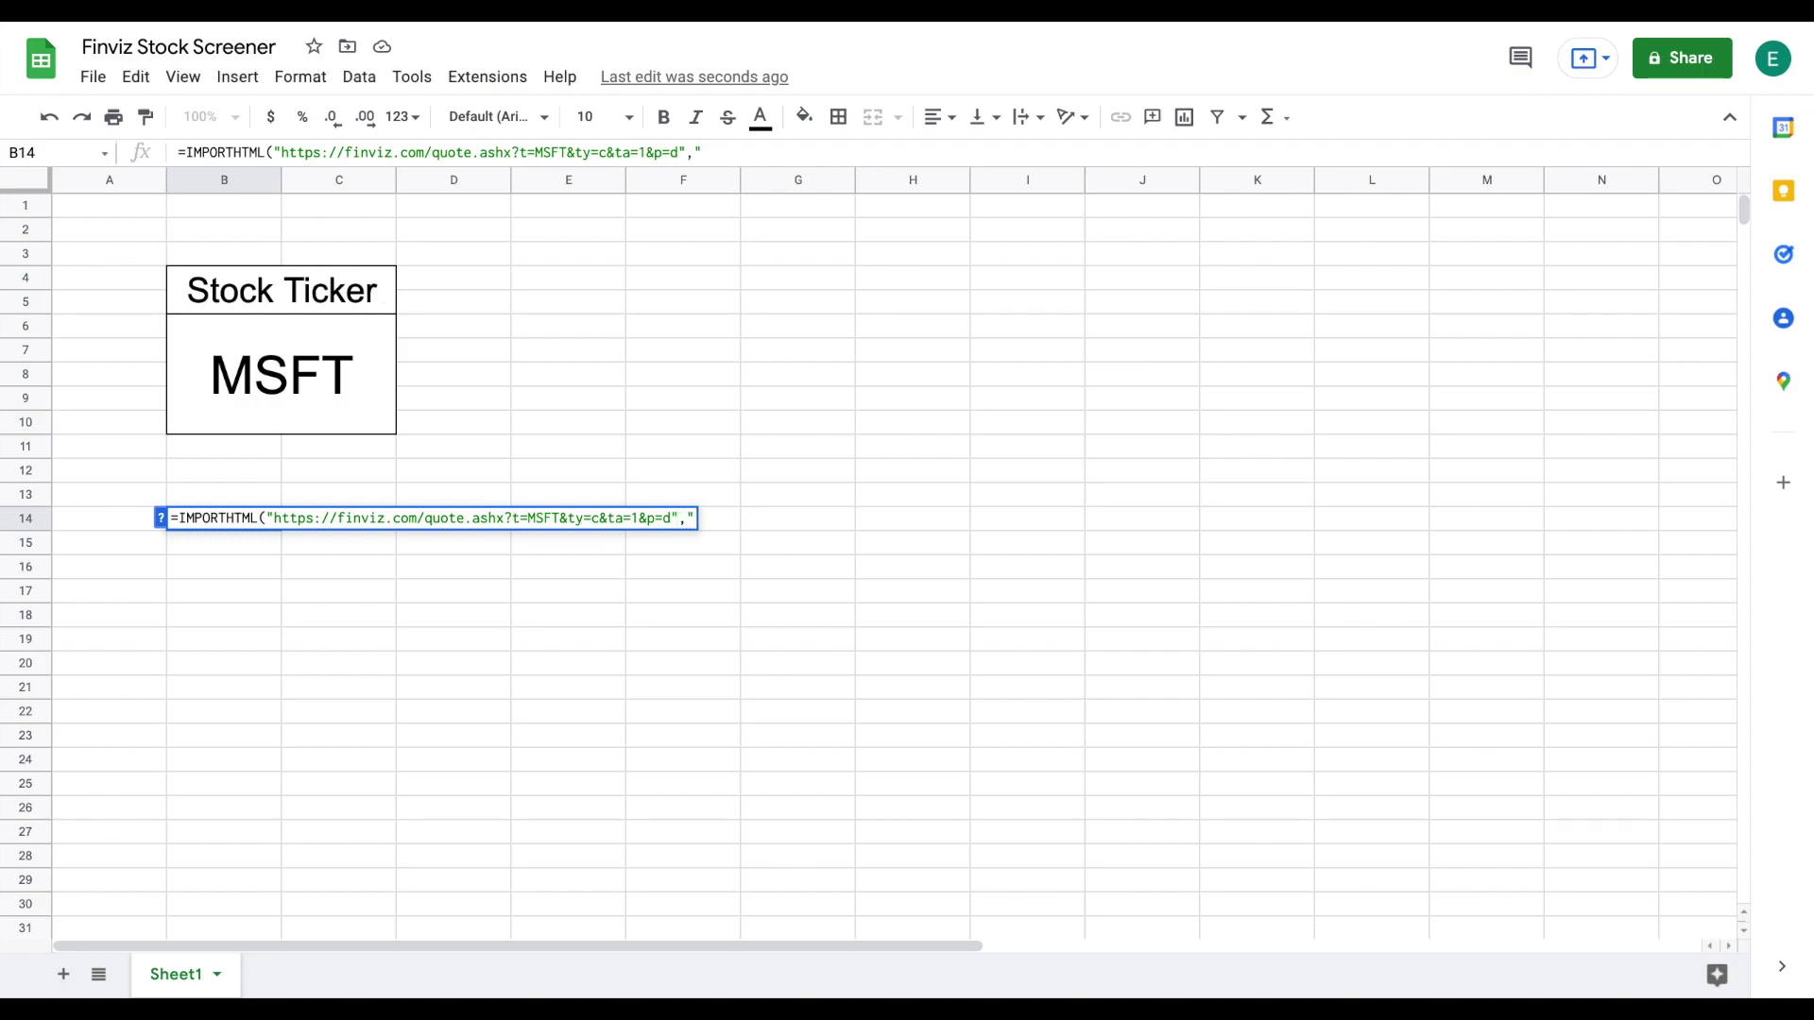
type("table")
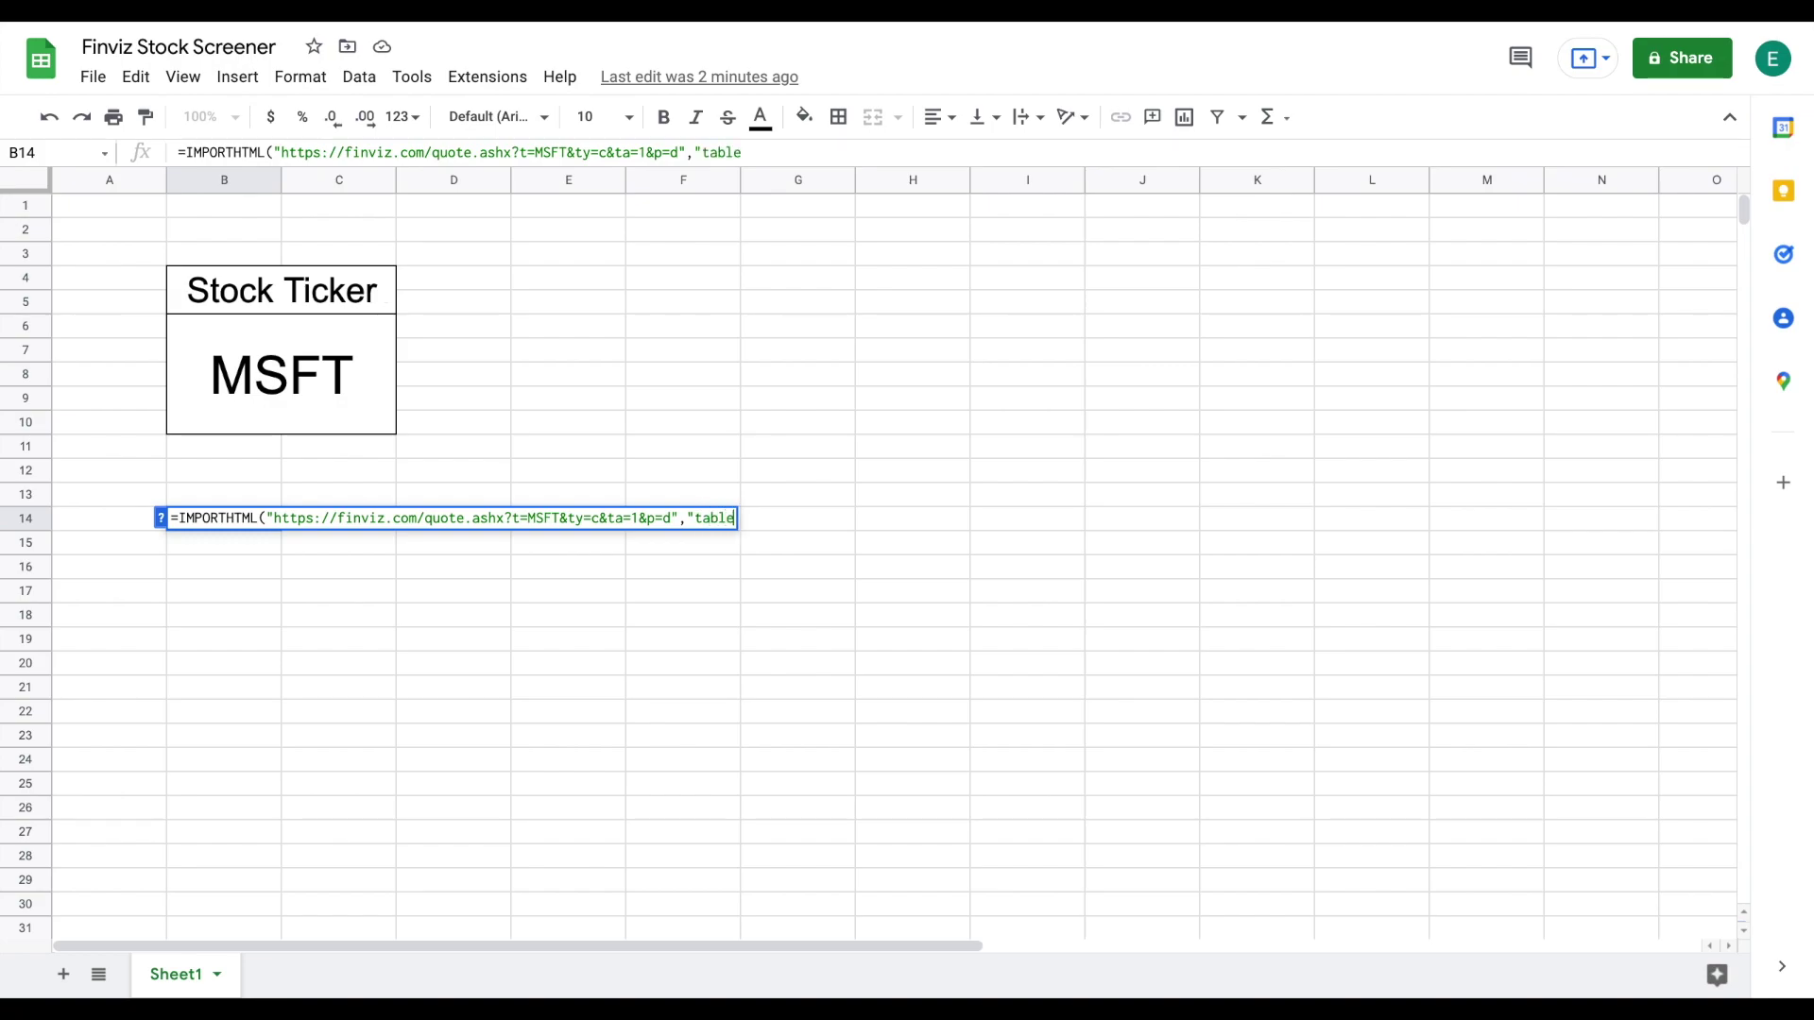
type("\",\"")
type("7\")")
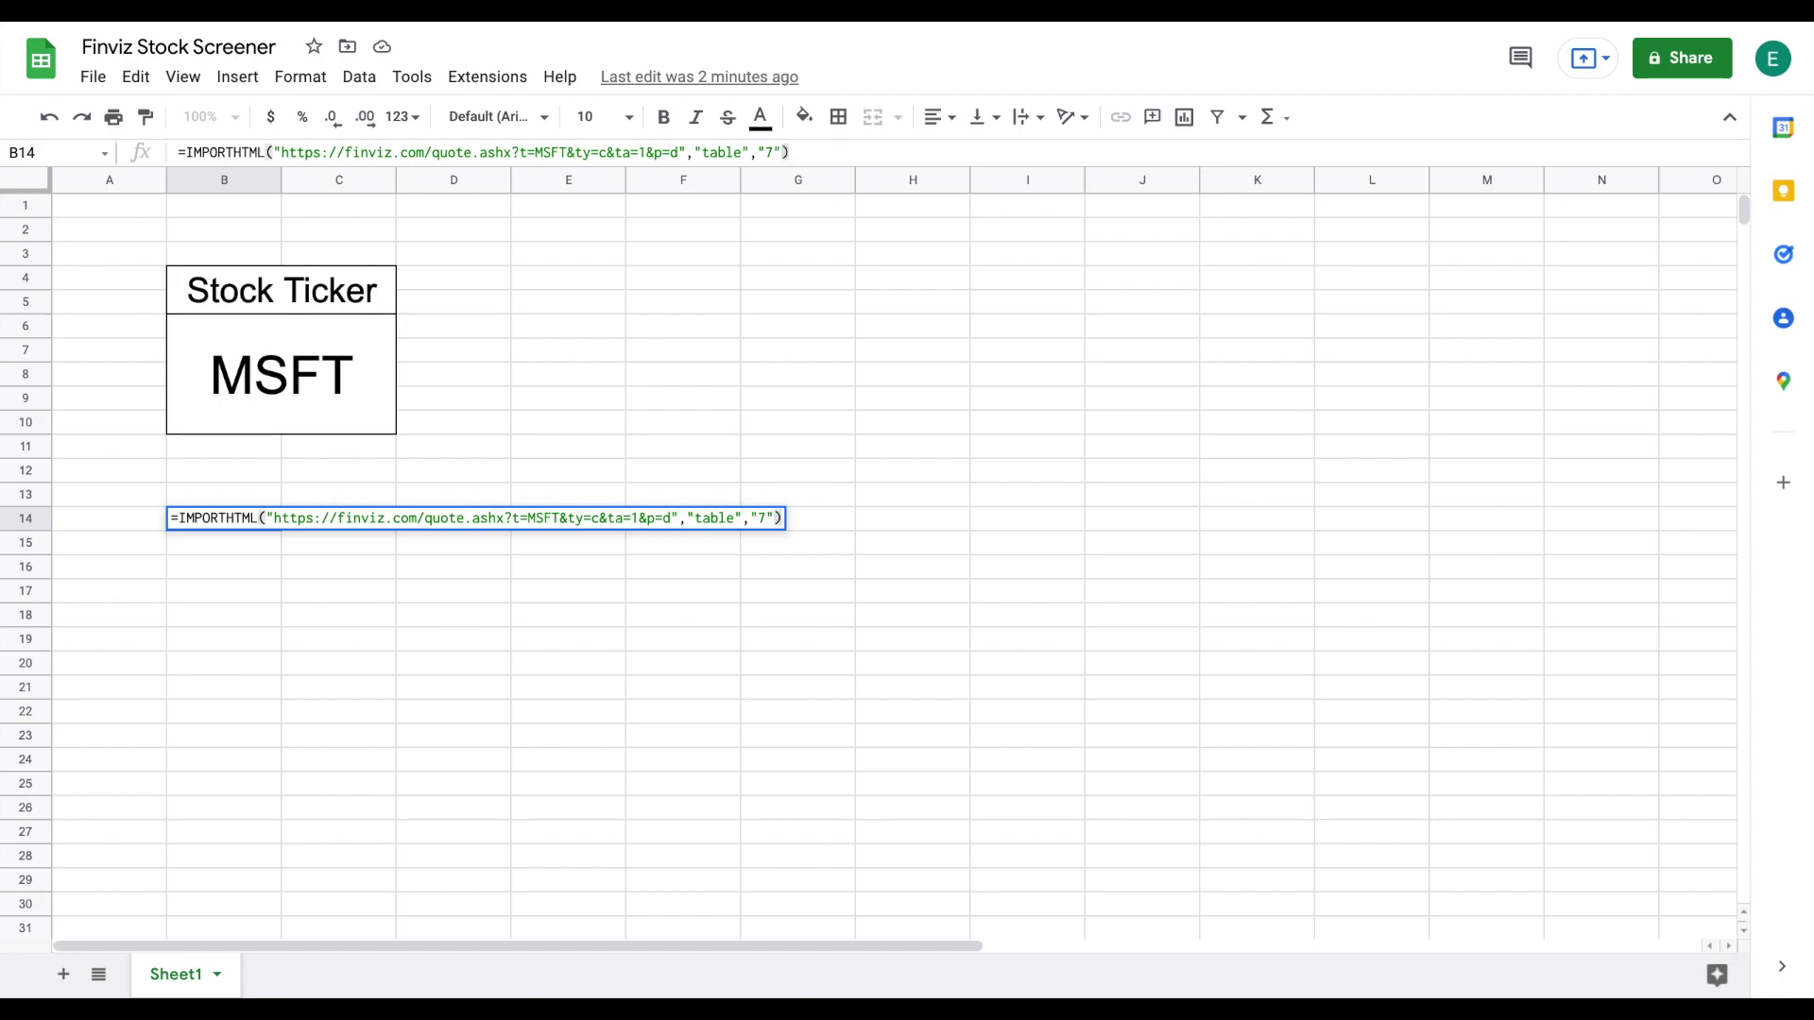
key("Return")
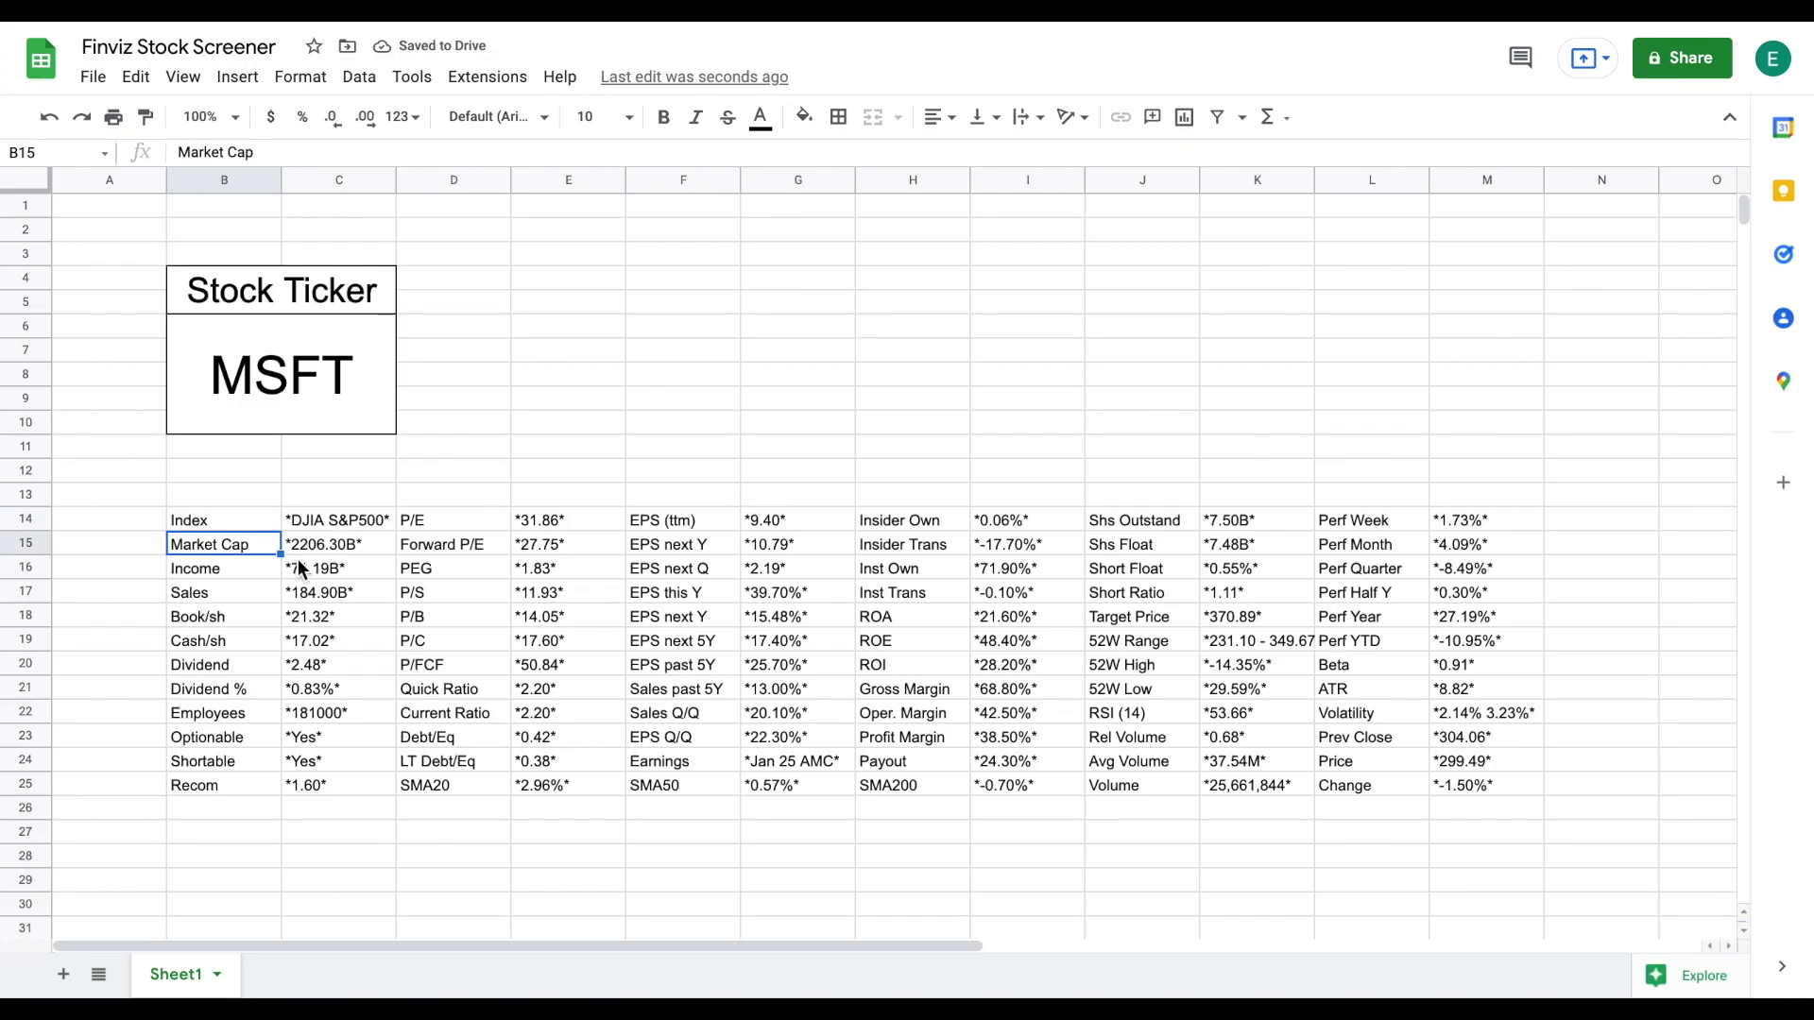
- Replace the ticker in the merged cell below the Stock Ticker heading with AAPL
left_click(241, 516)
left_click_drag(291, 522, 1483, 785)
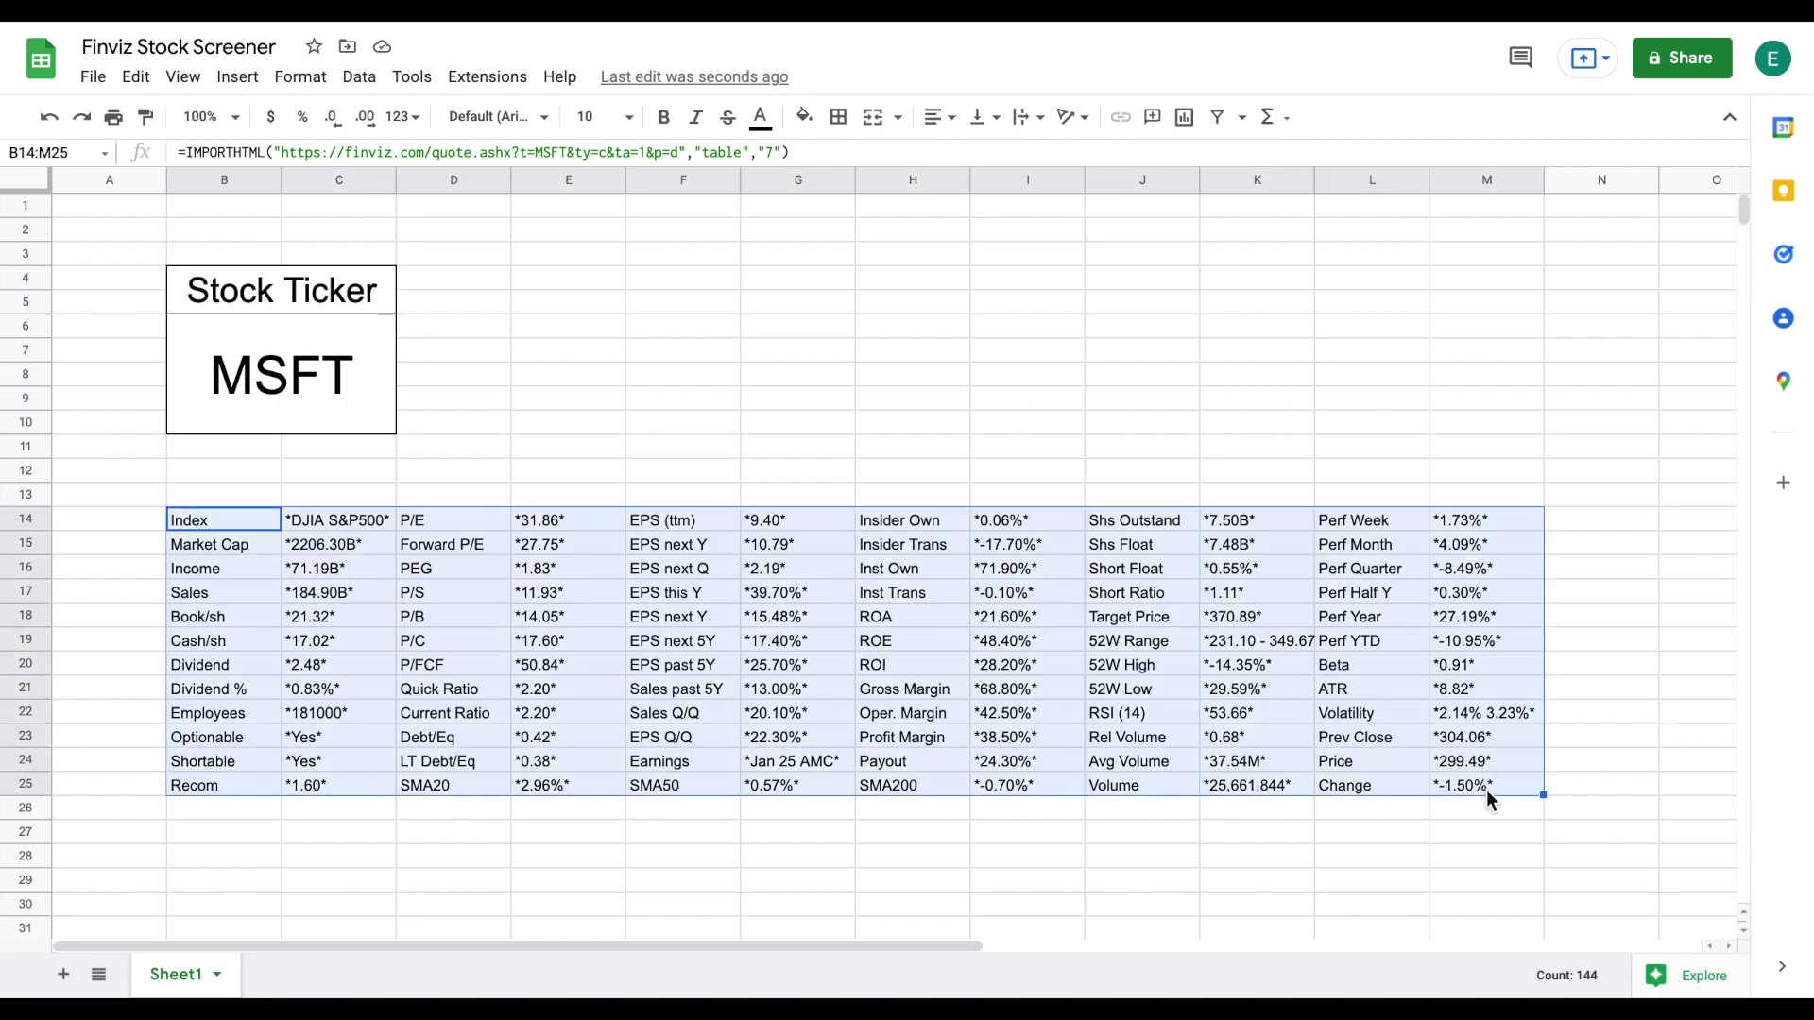
left_click(323, 372)
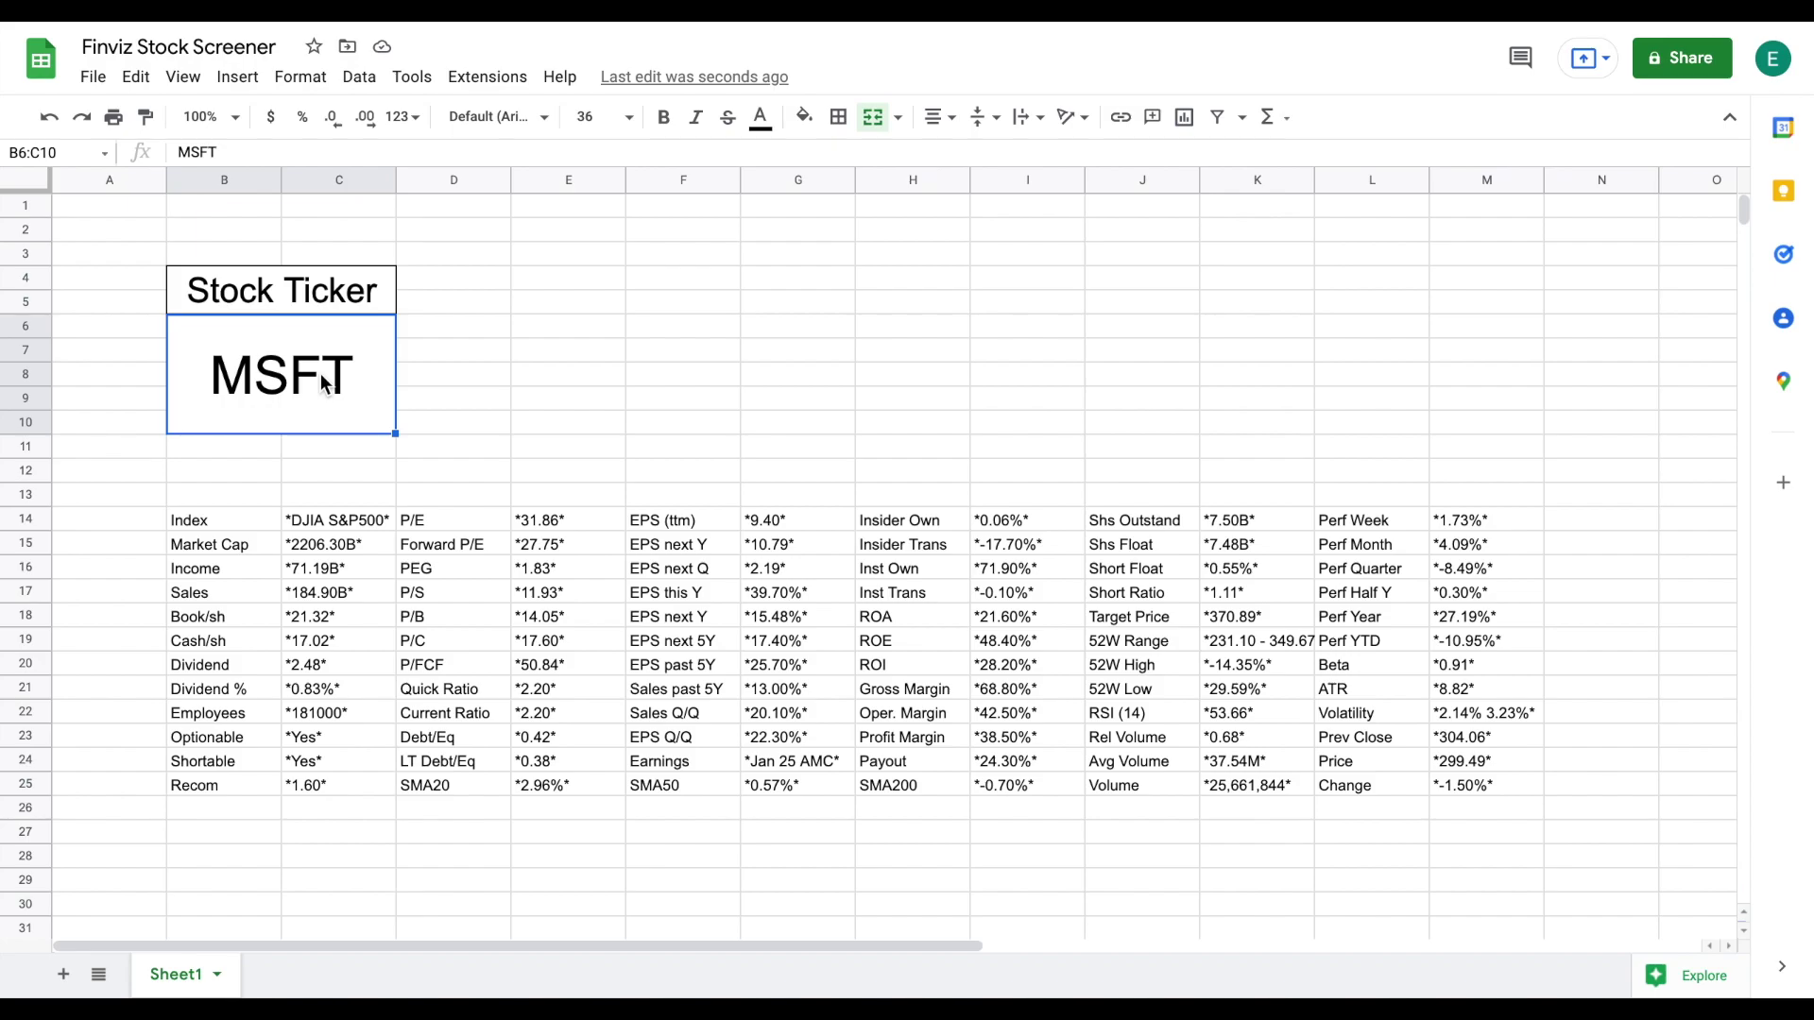
type("AAPL")
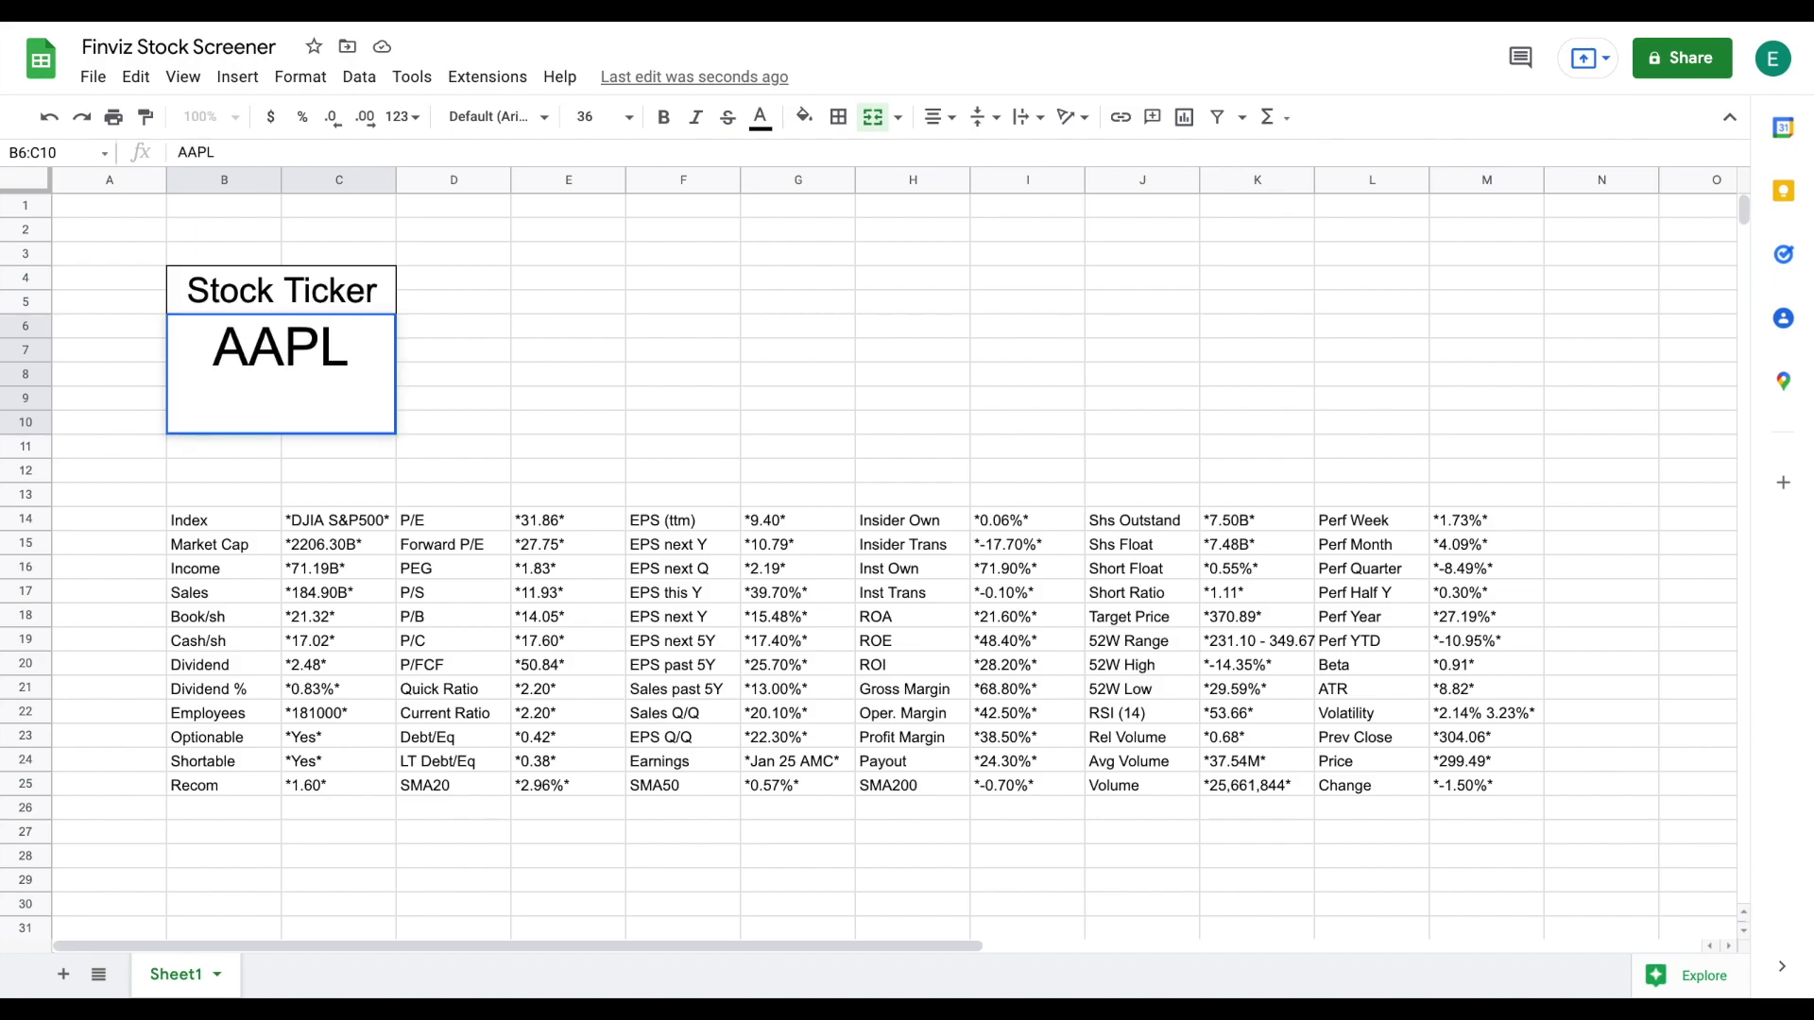
key("Return")
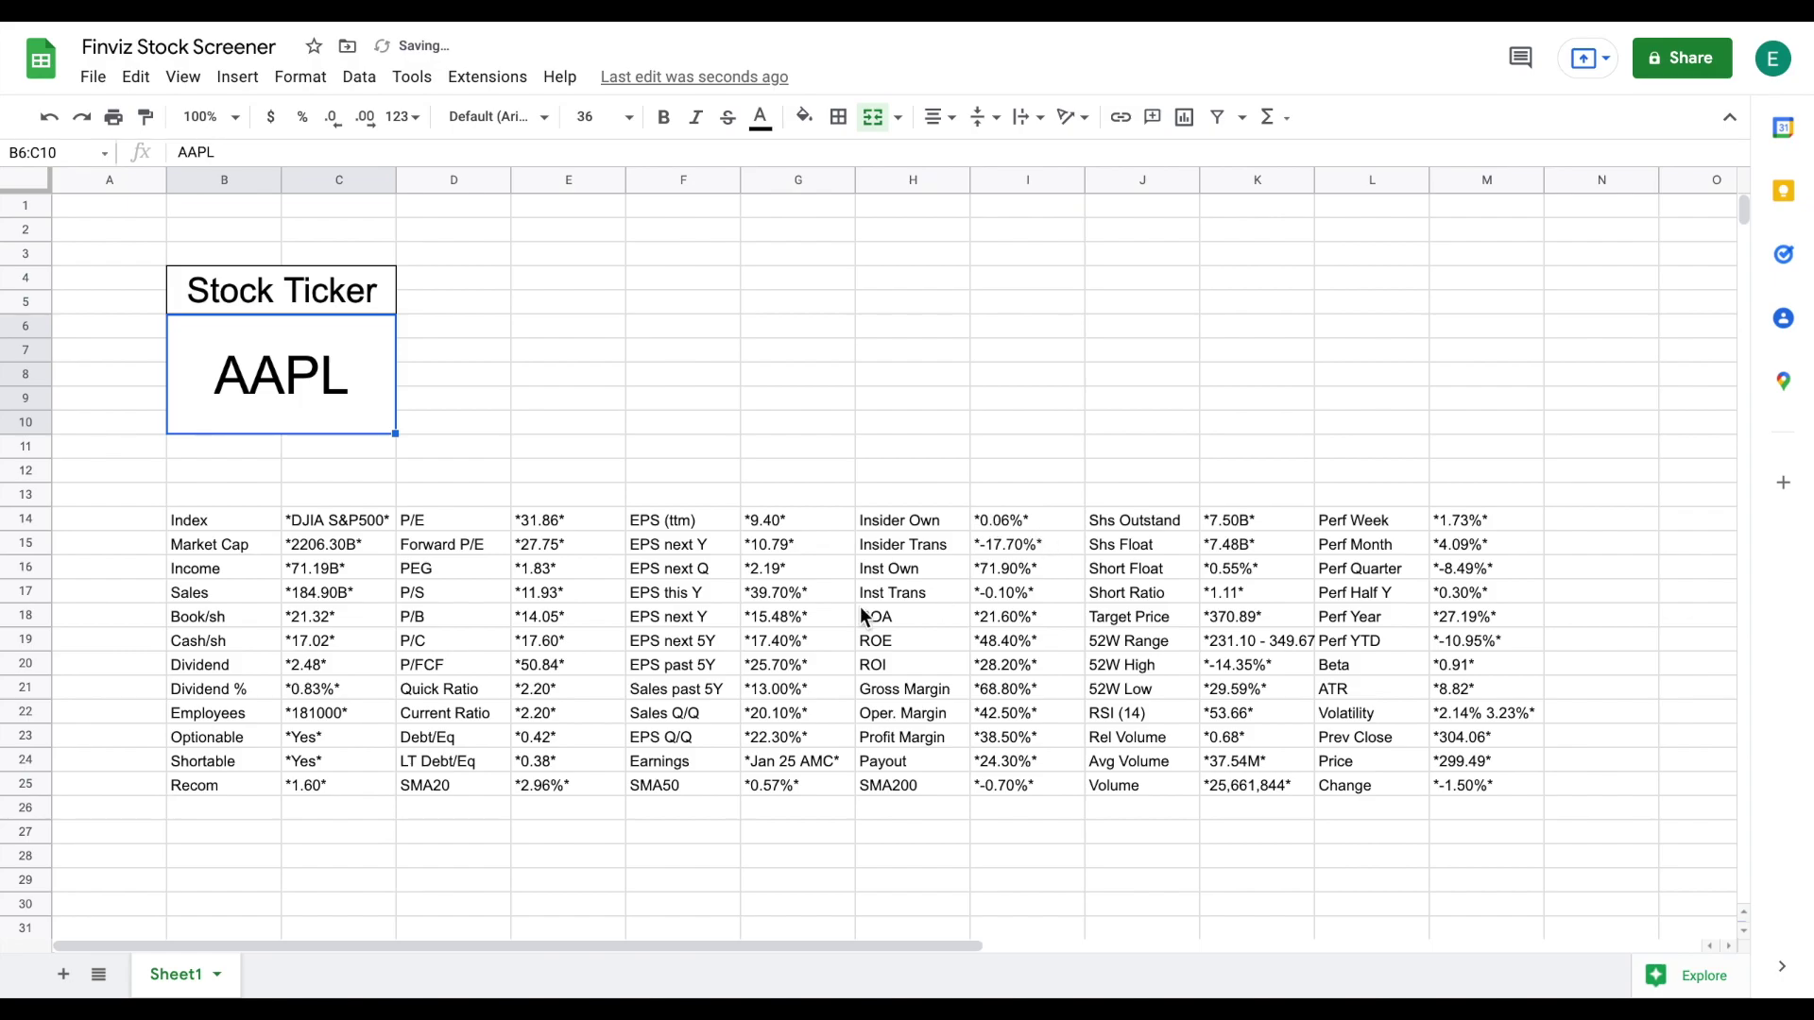
- Compare the imported table and the ticker in B14's import URL with the Stock Ticker cell
left_click_drag(229, 524, 1462, 771)
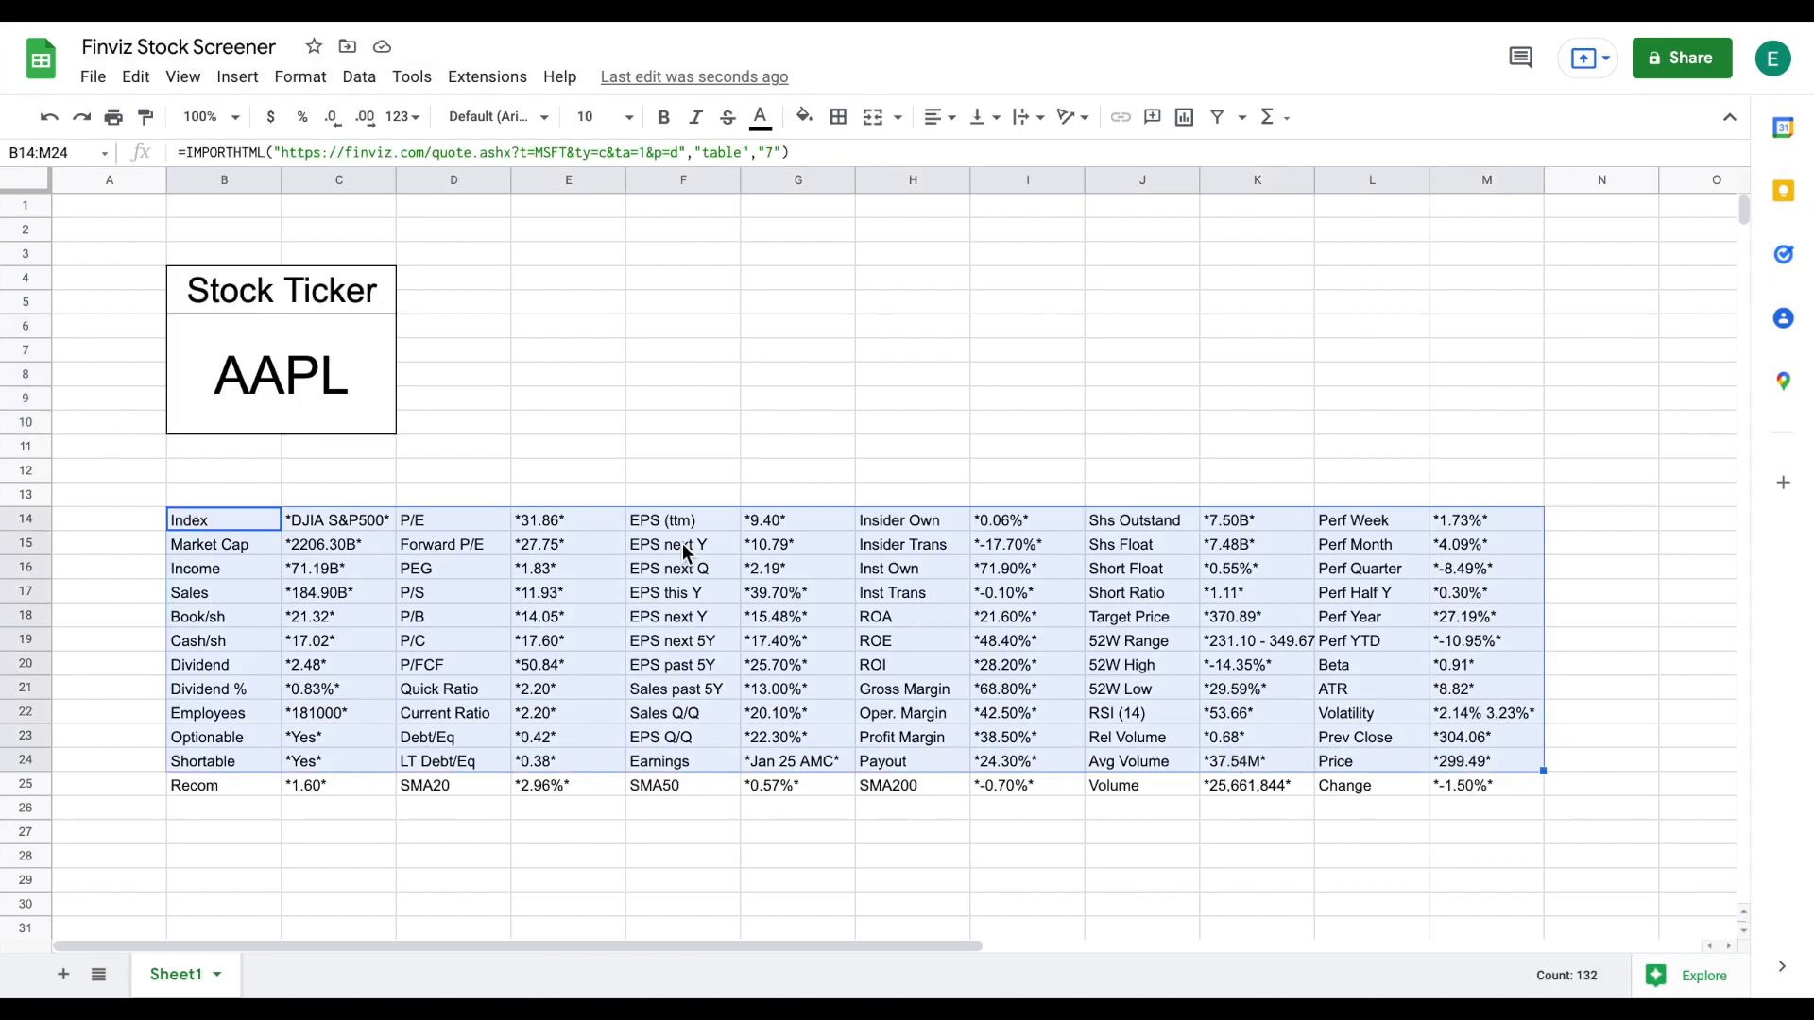
left_click(250, 378)
left_click(189, 518)
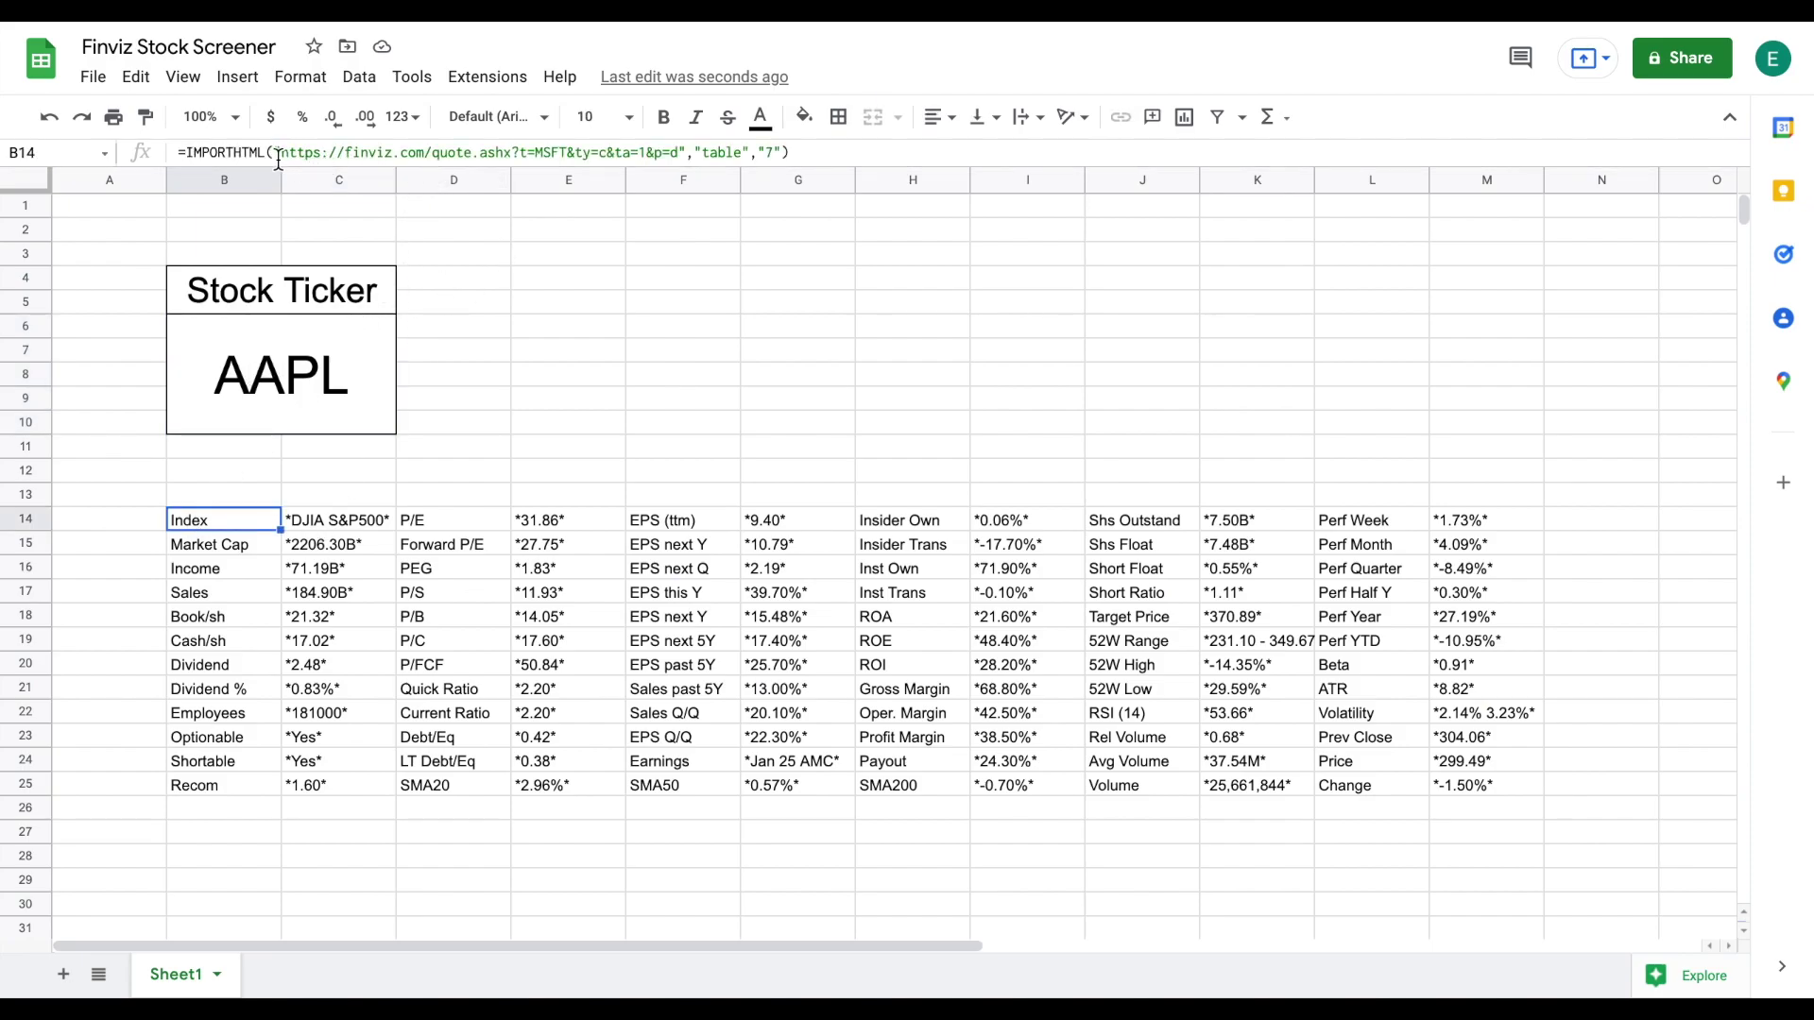
left_click_drag(535, 153, 573, 154)
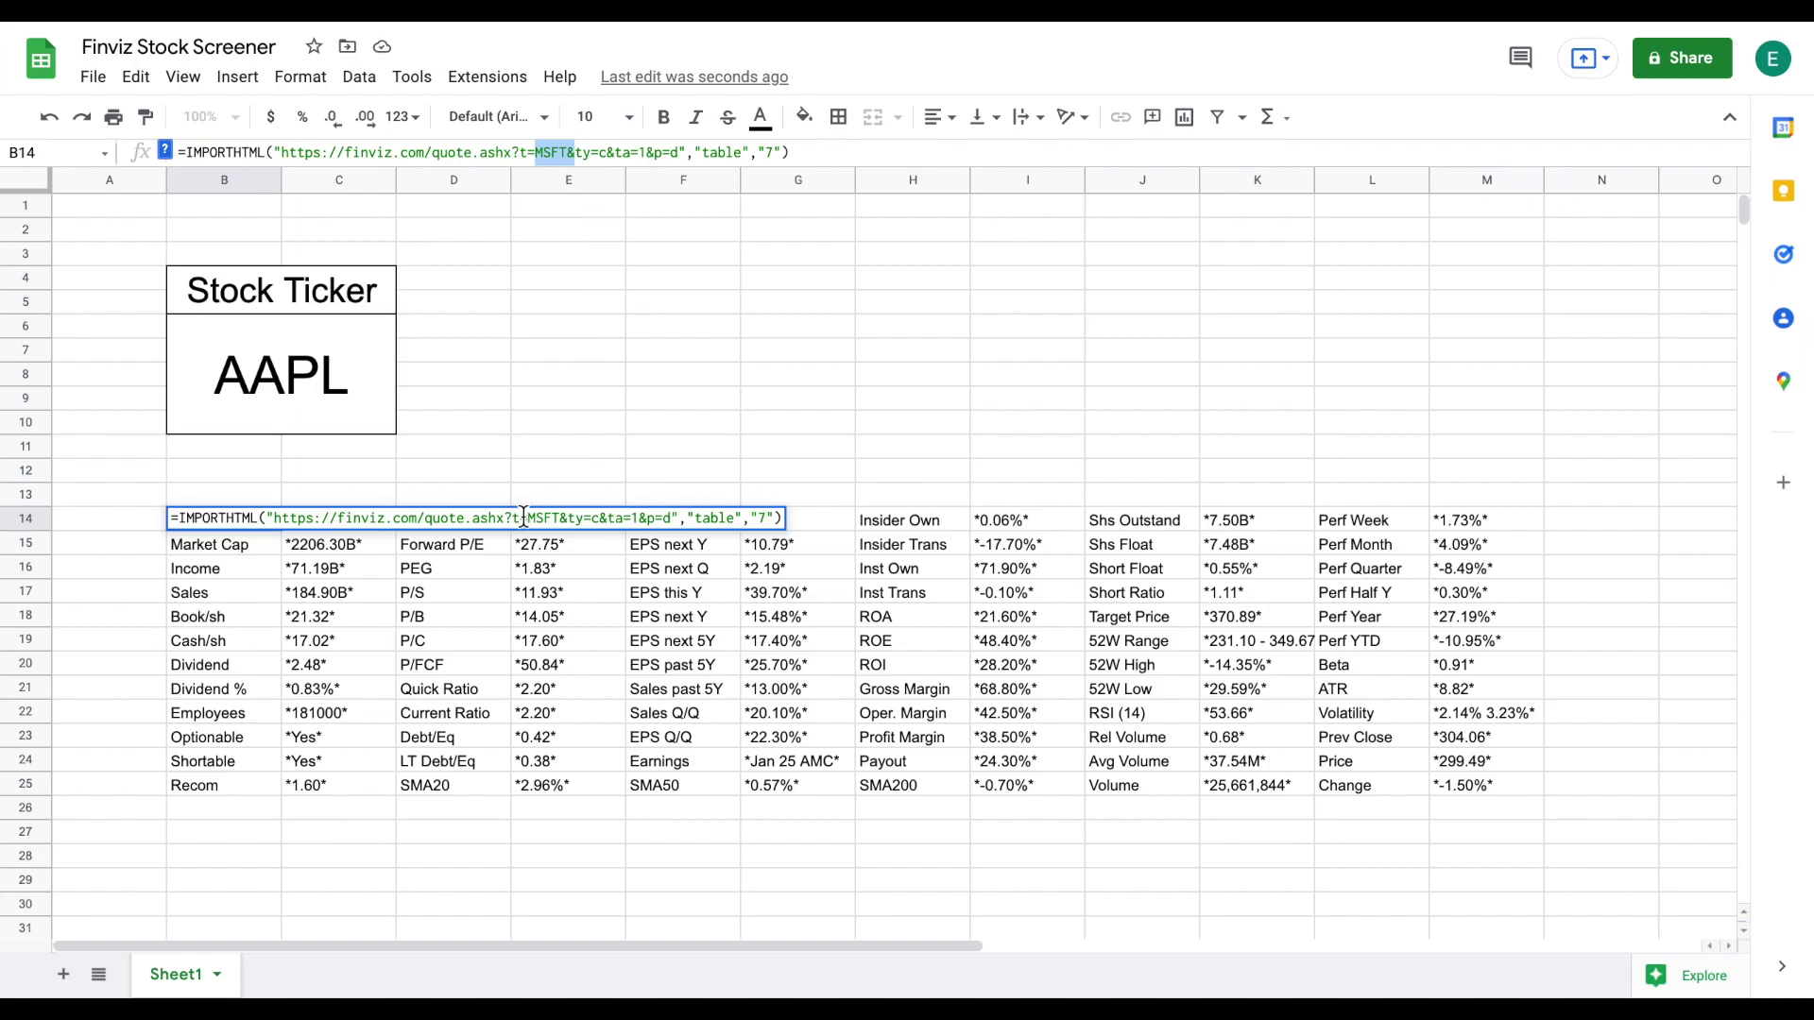
left_click(288, 392)
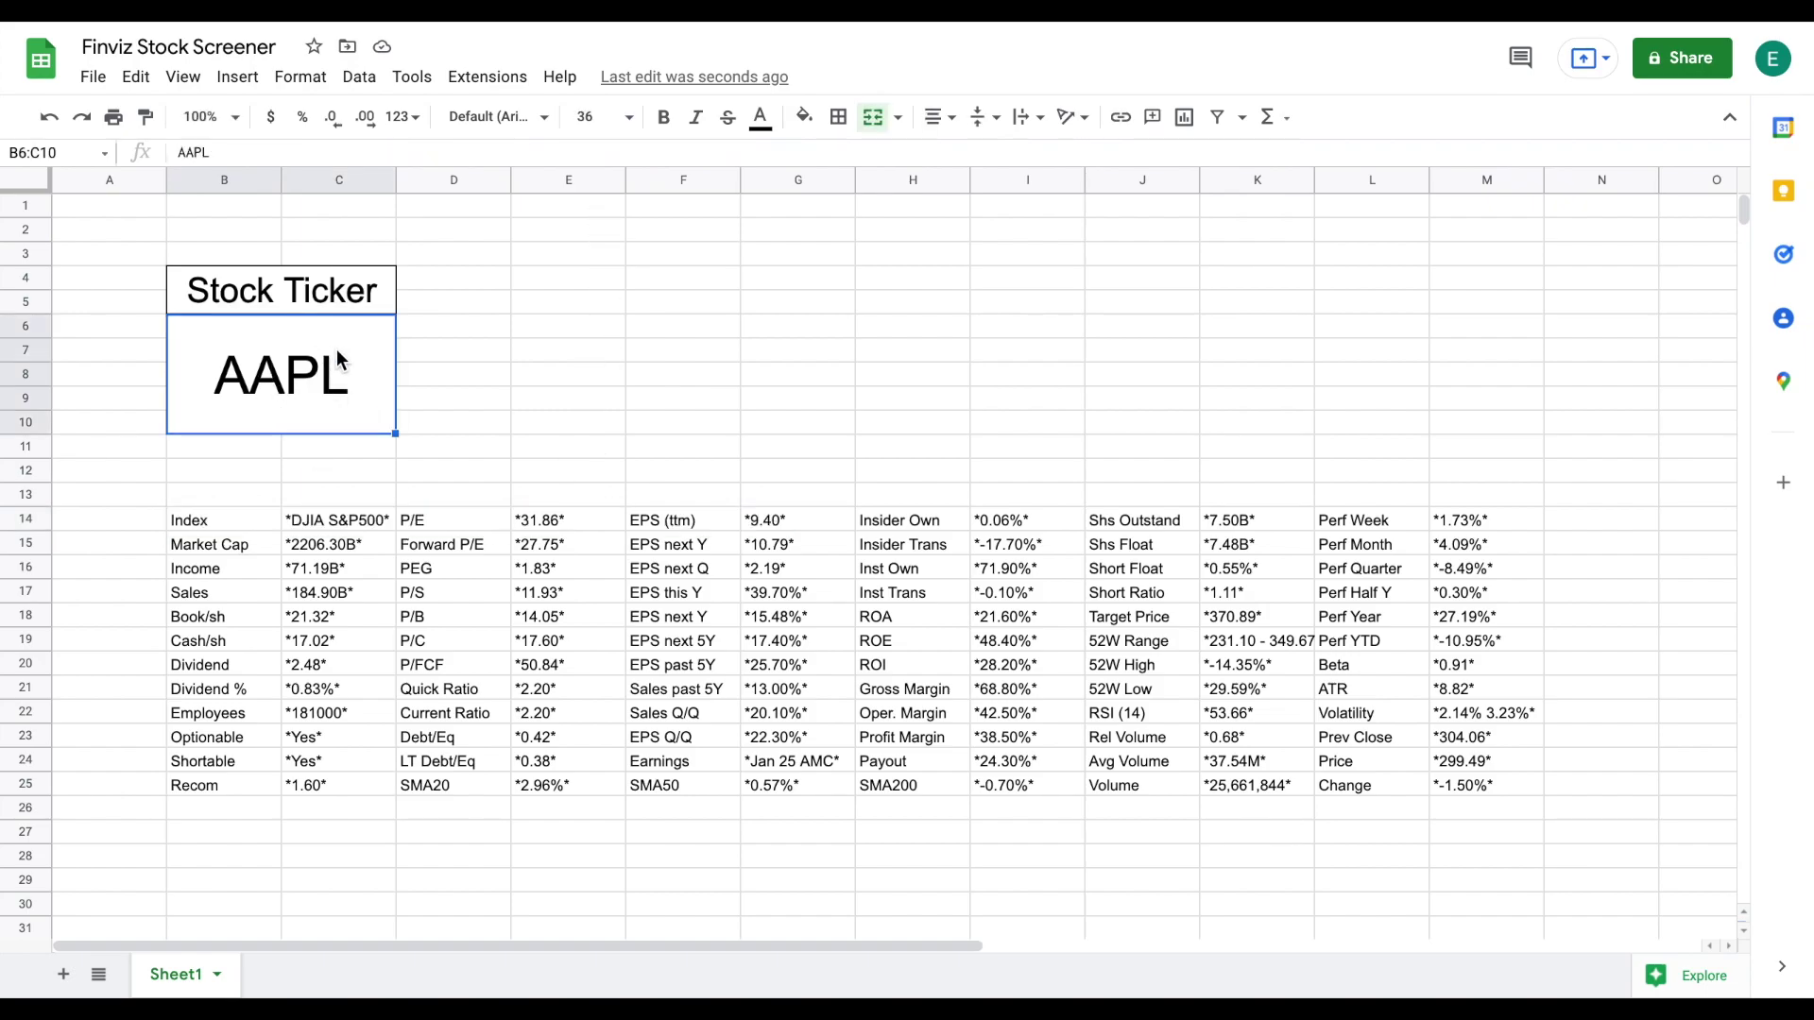
- Remove MSFT&ty=c&ta=1&p=d from the URL in B14's IMPORTHTML formula so it ends at t=
left_click(198, 521)
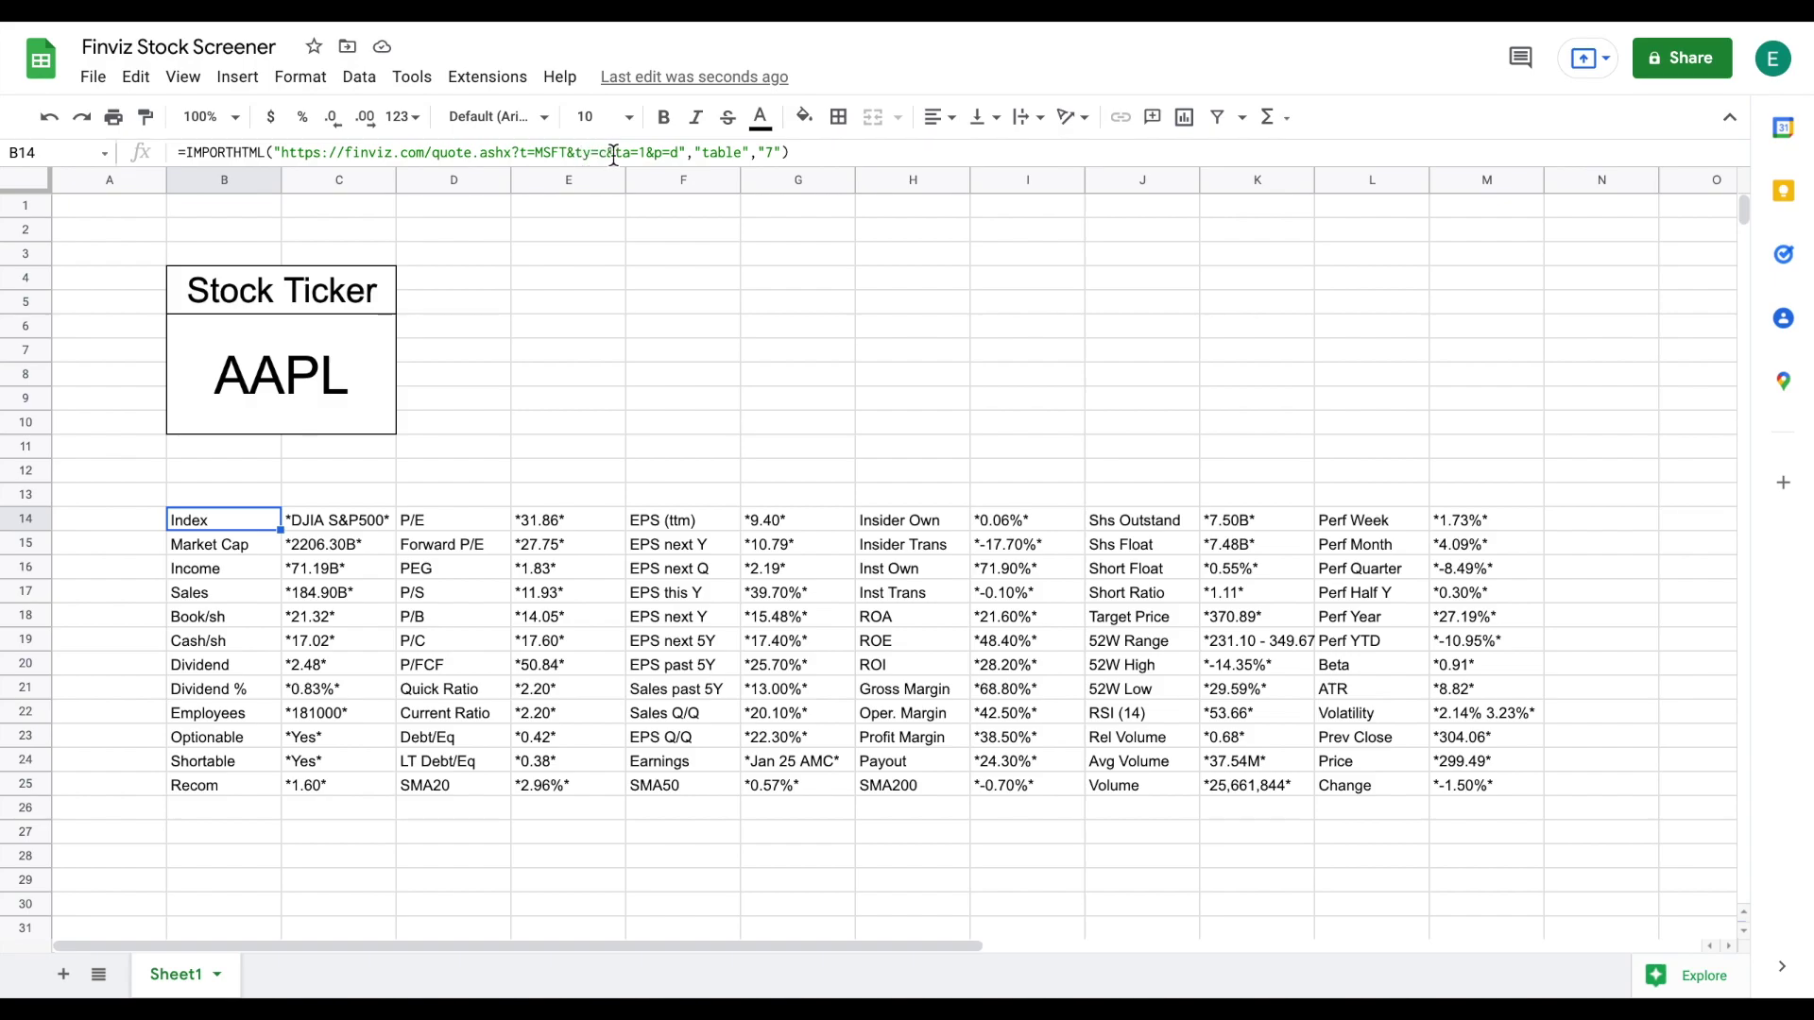
left_click(680, 153)
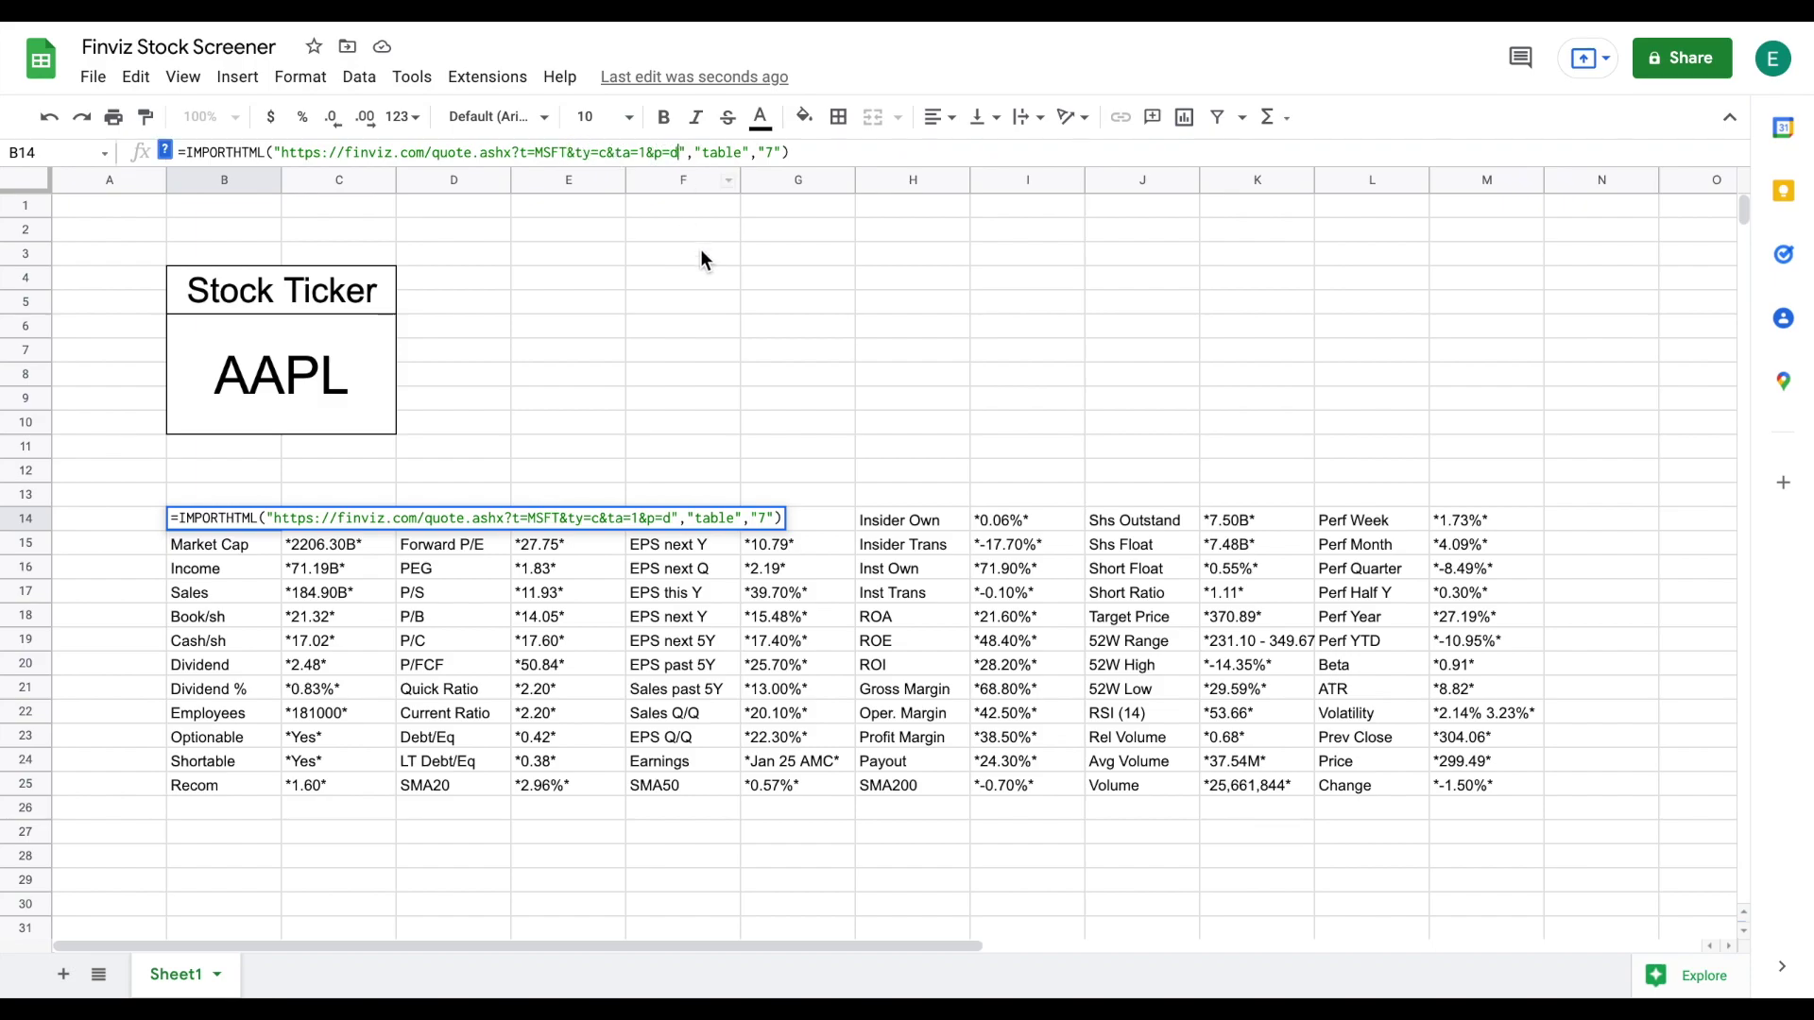
key("BackSpace")
key("BackSpace")
key("BackSpace")
key("BackSpace")
key("BackSpace")
key("BackSpace")
key("BackSpace")
key("BackSpace")
key("BackSpace")
key("BackSpace")
key("BackSpace")
key("BackSpace")
key("BackSpace")
key("BackSpace")
key("BackSpace")
key("BackSpace")
key("BackSpace")
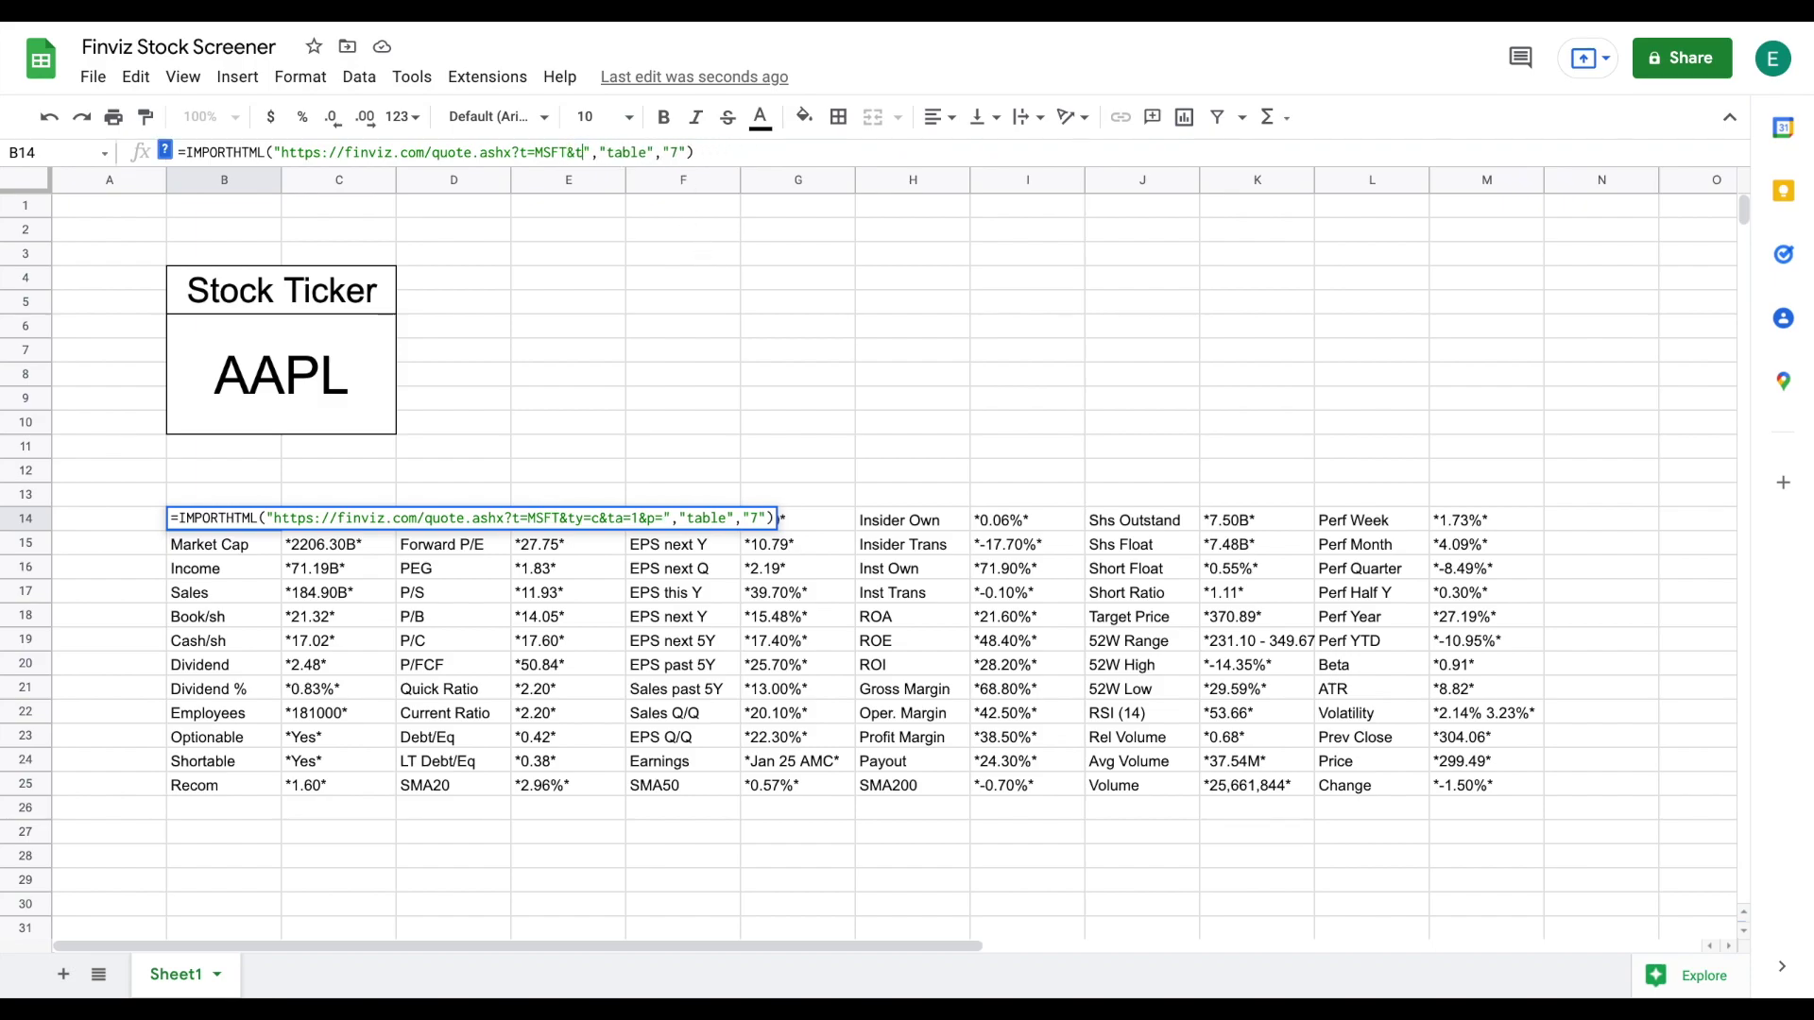
key("BackSpace")
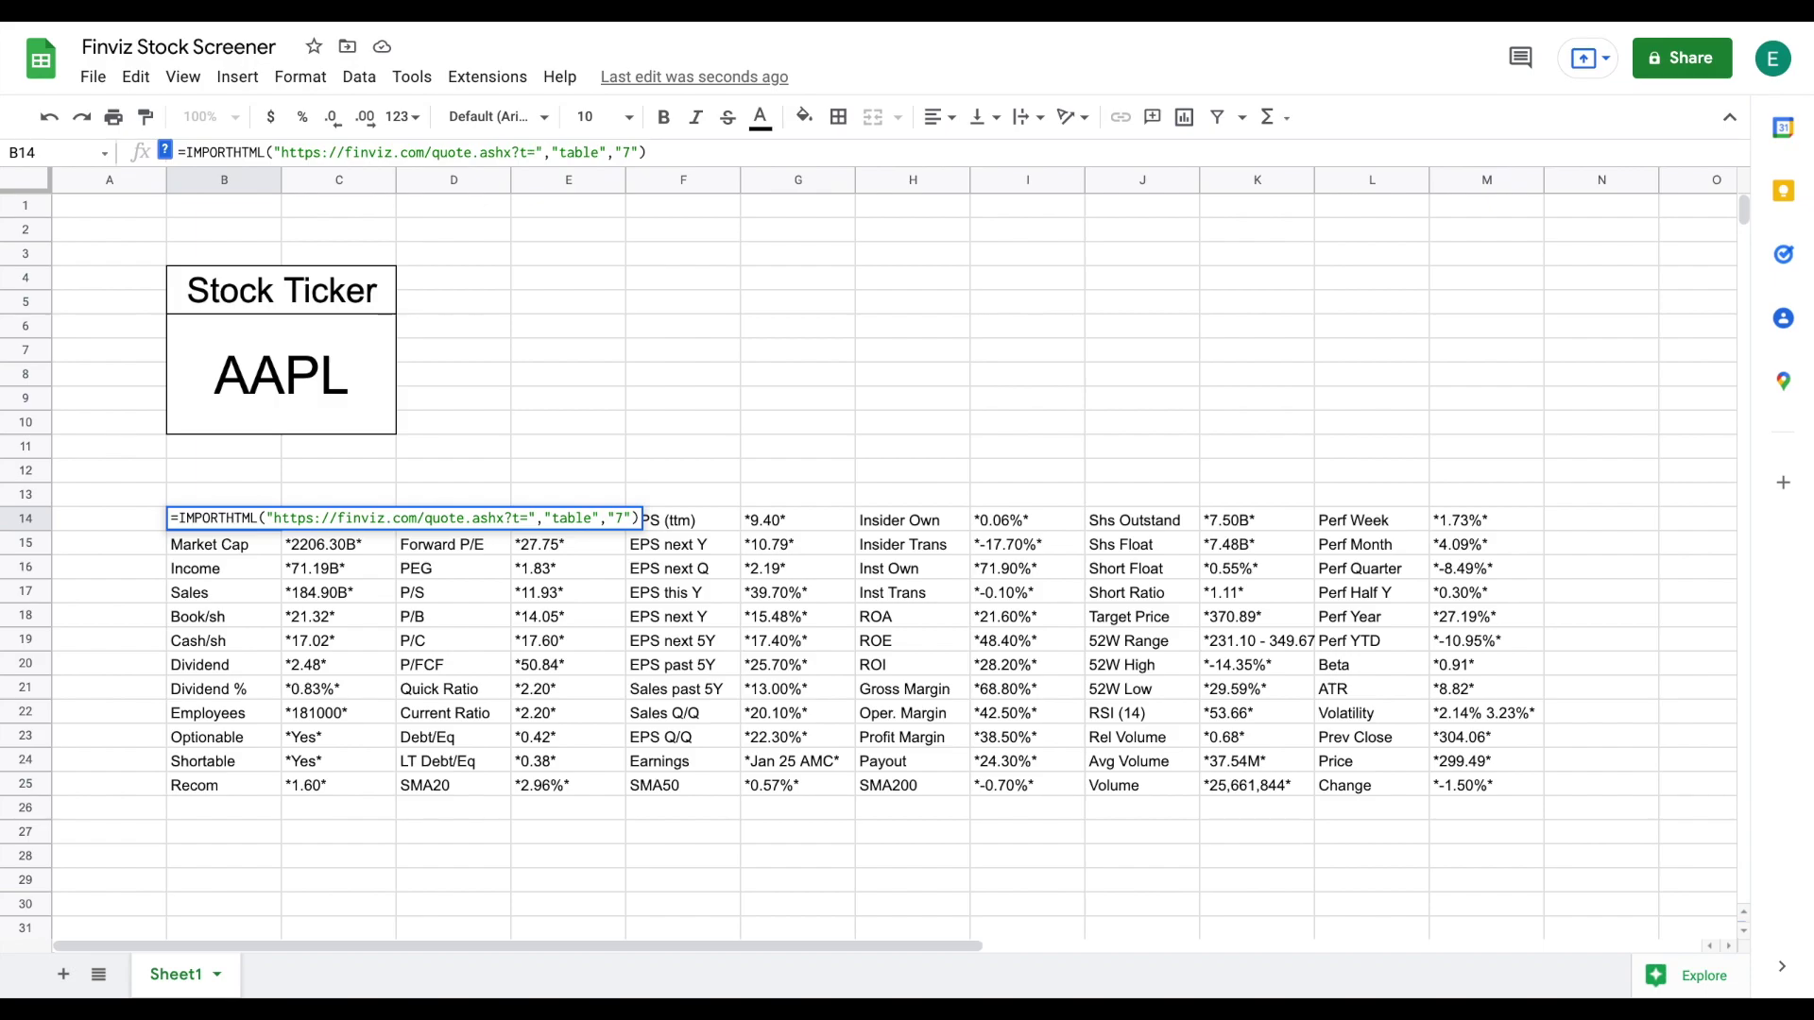
type("\"")
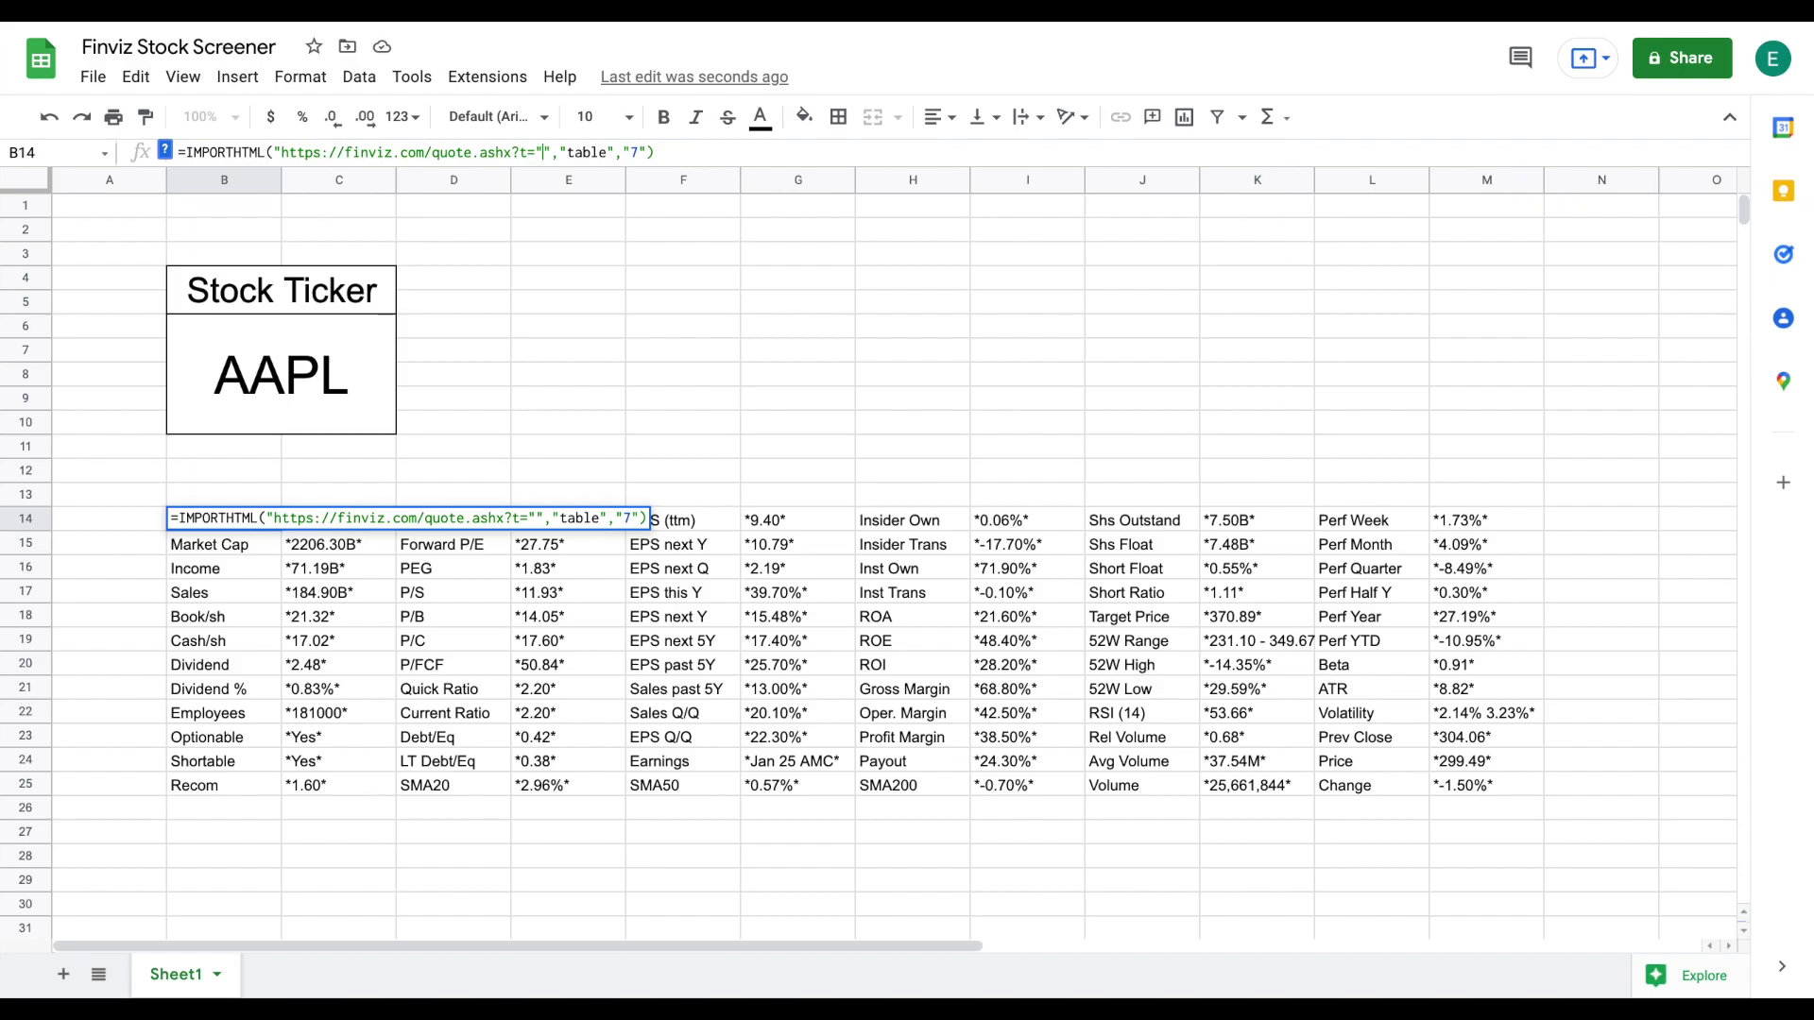
type("&")
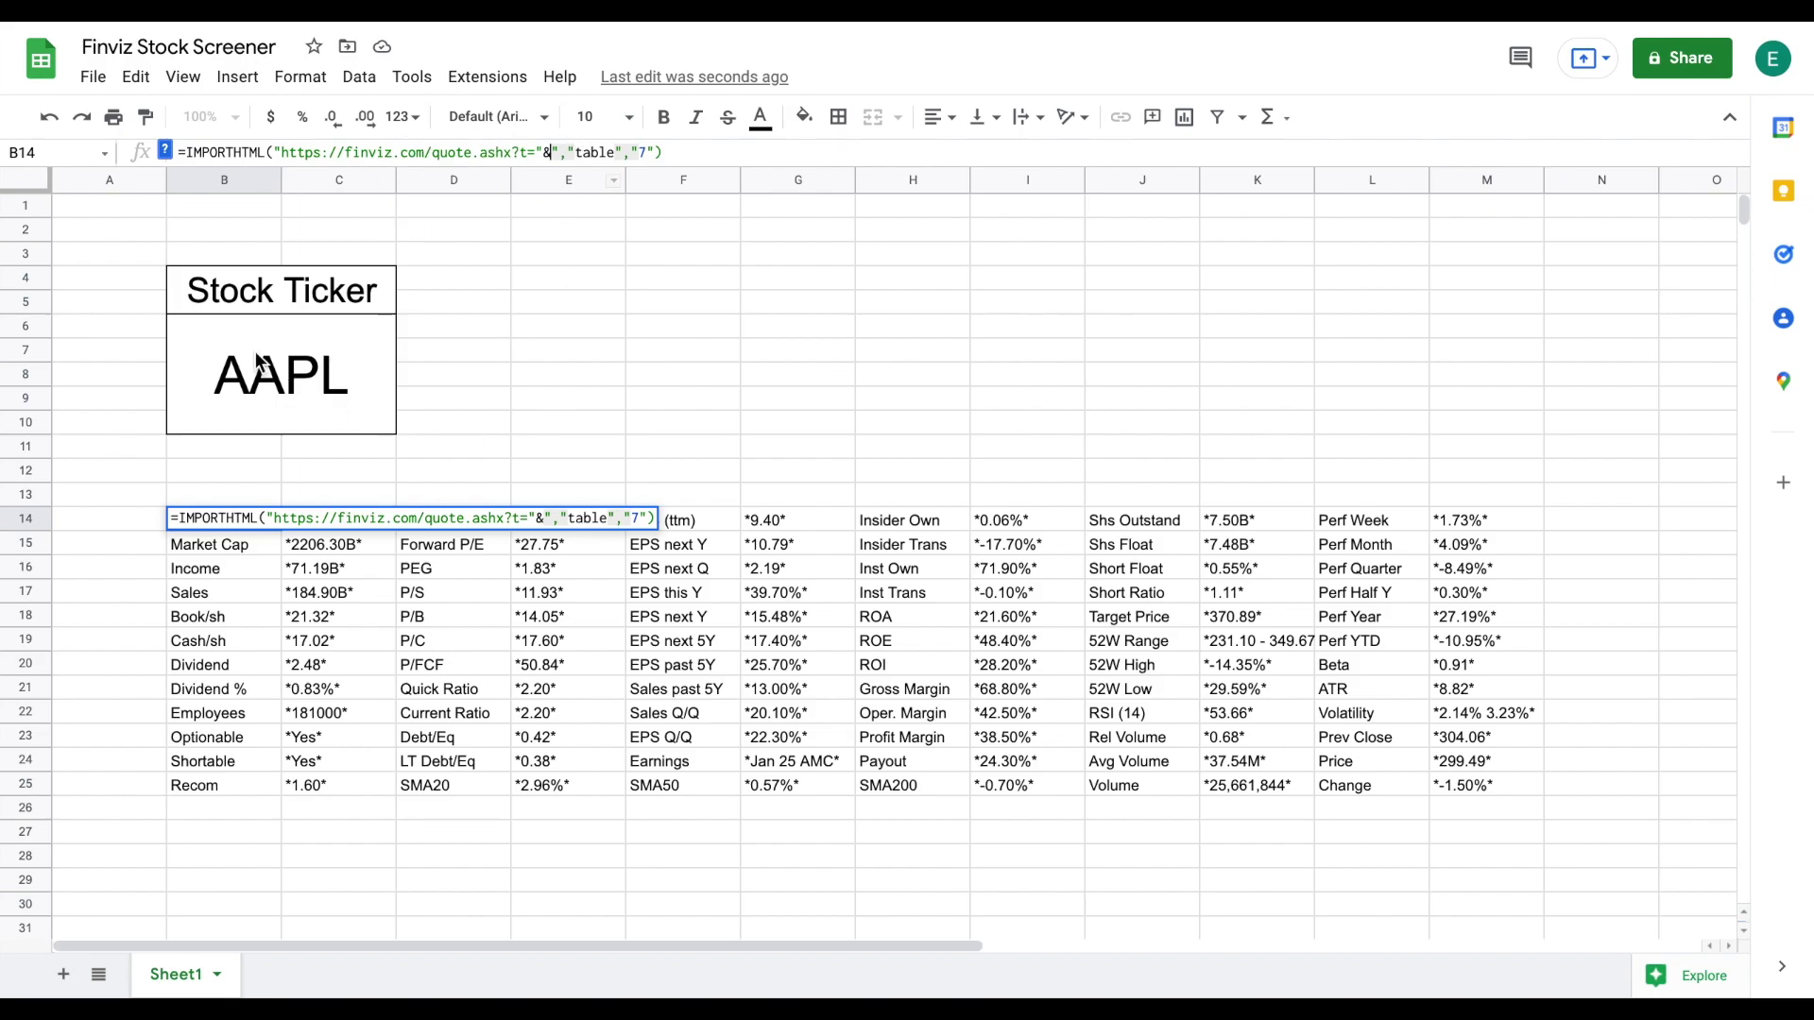
left_click(218, 327)
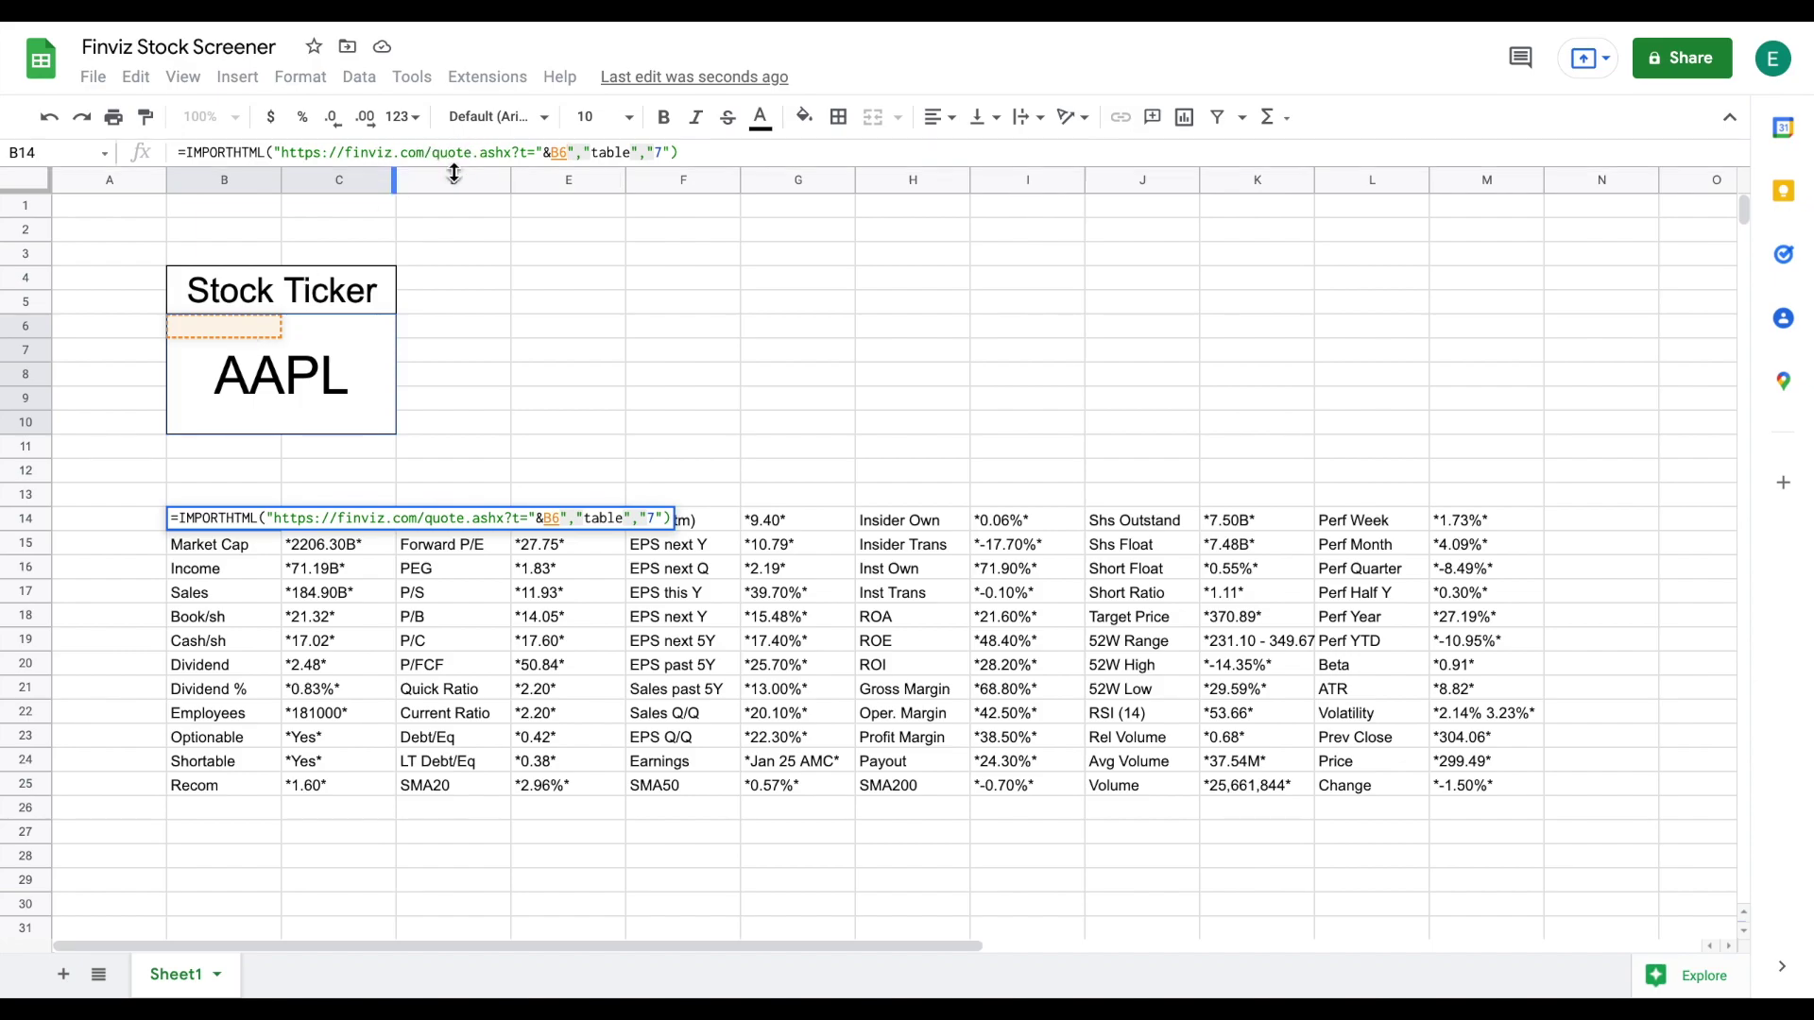
type(",")
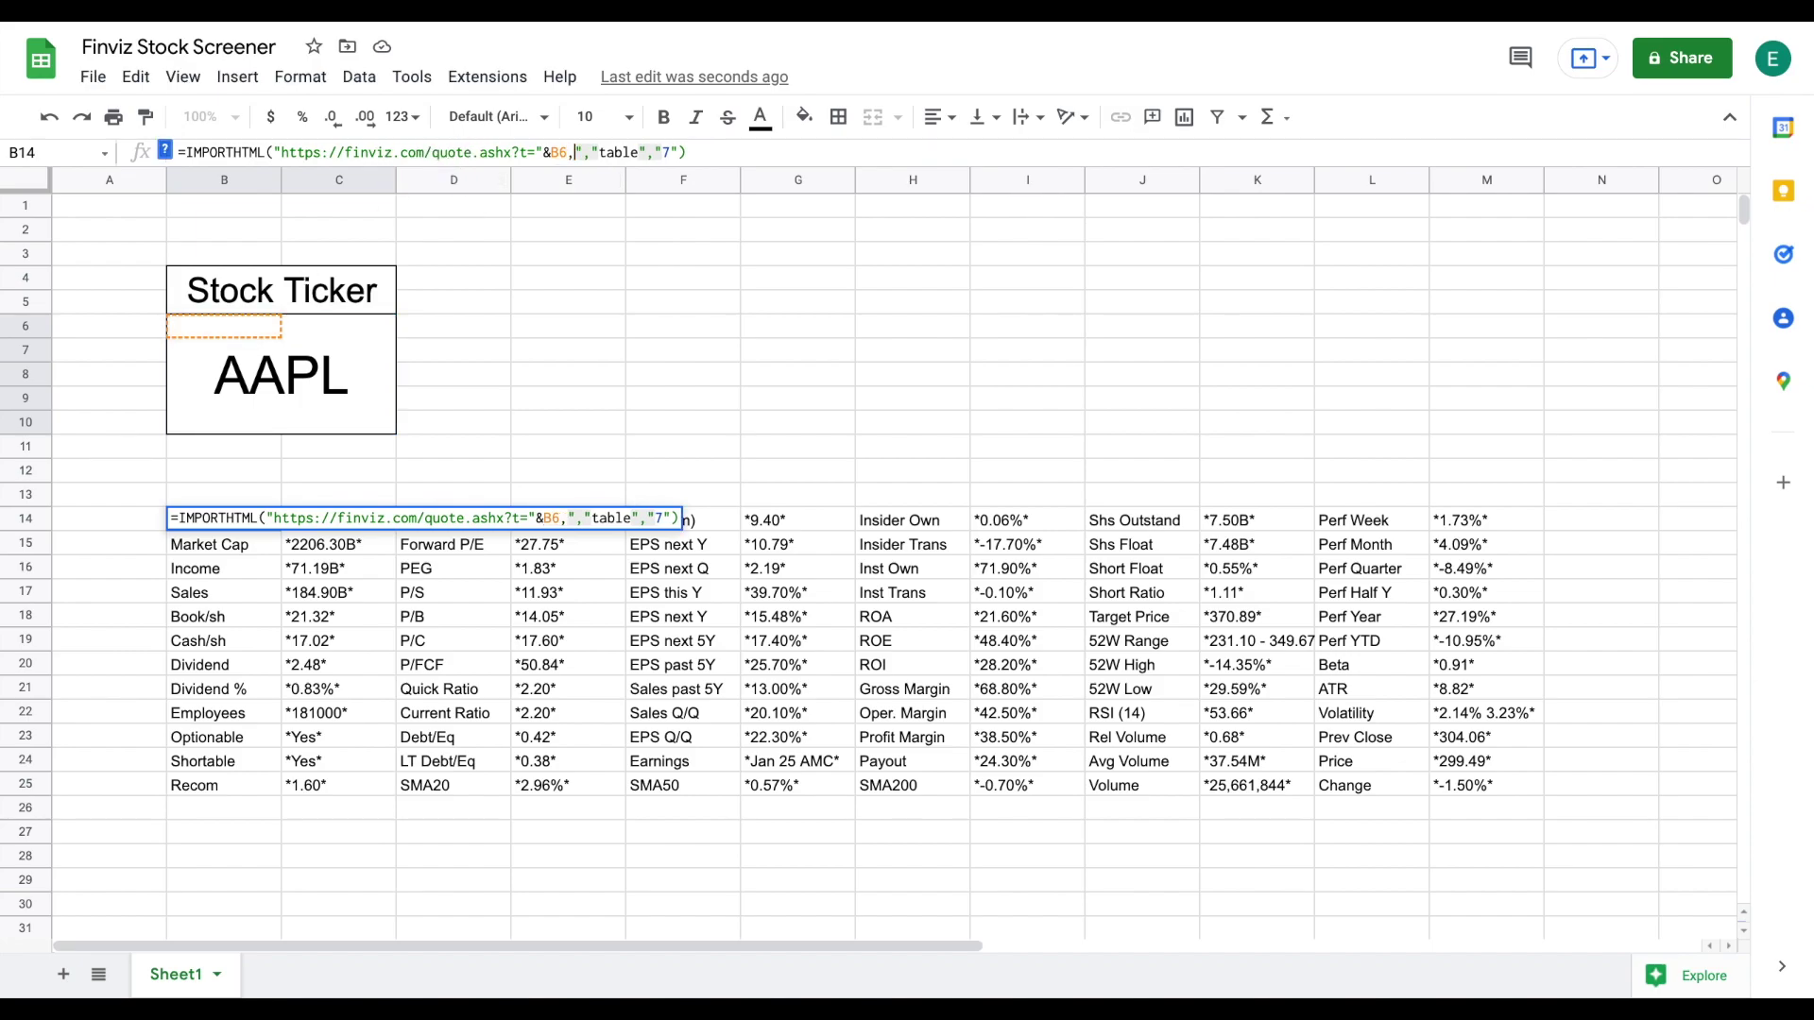
key("Right")
key("Right")
key("BackSpace")
key("BackSpace")
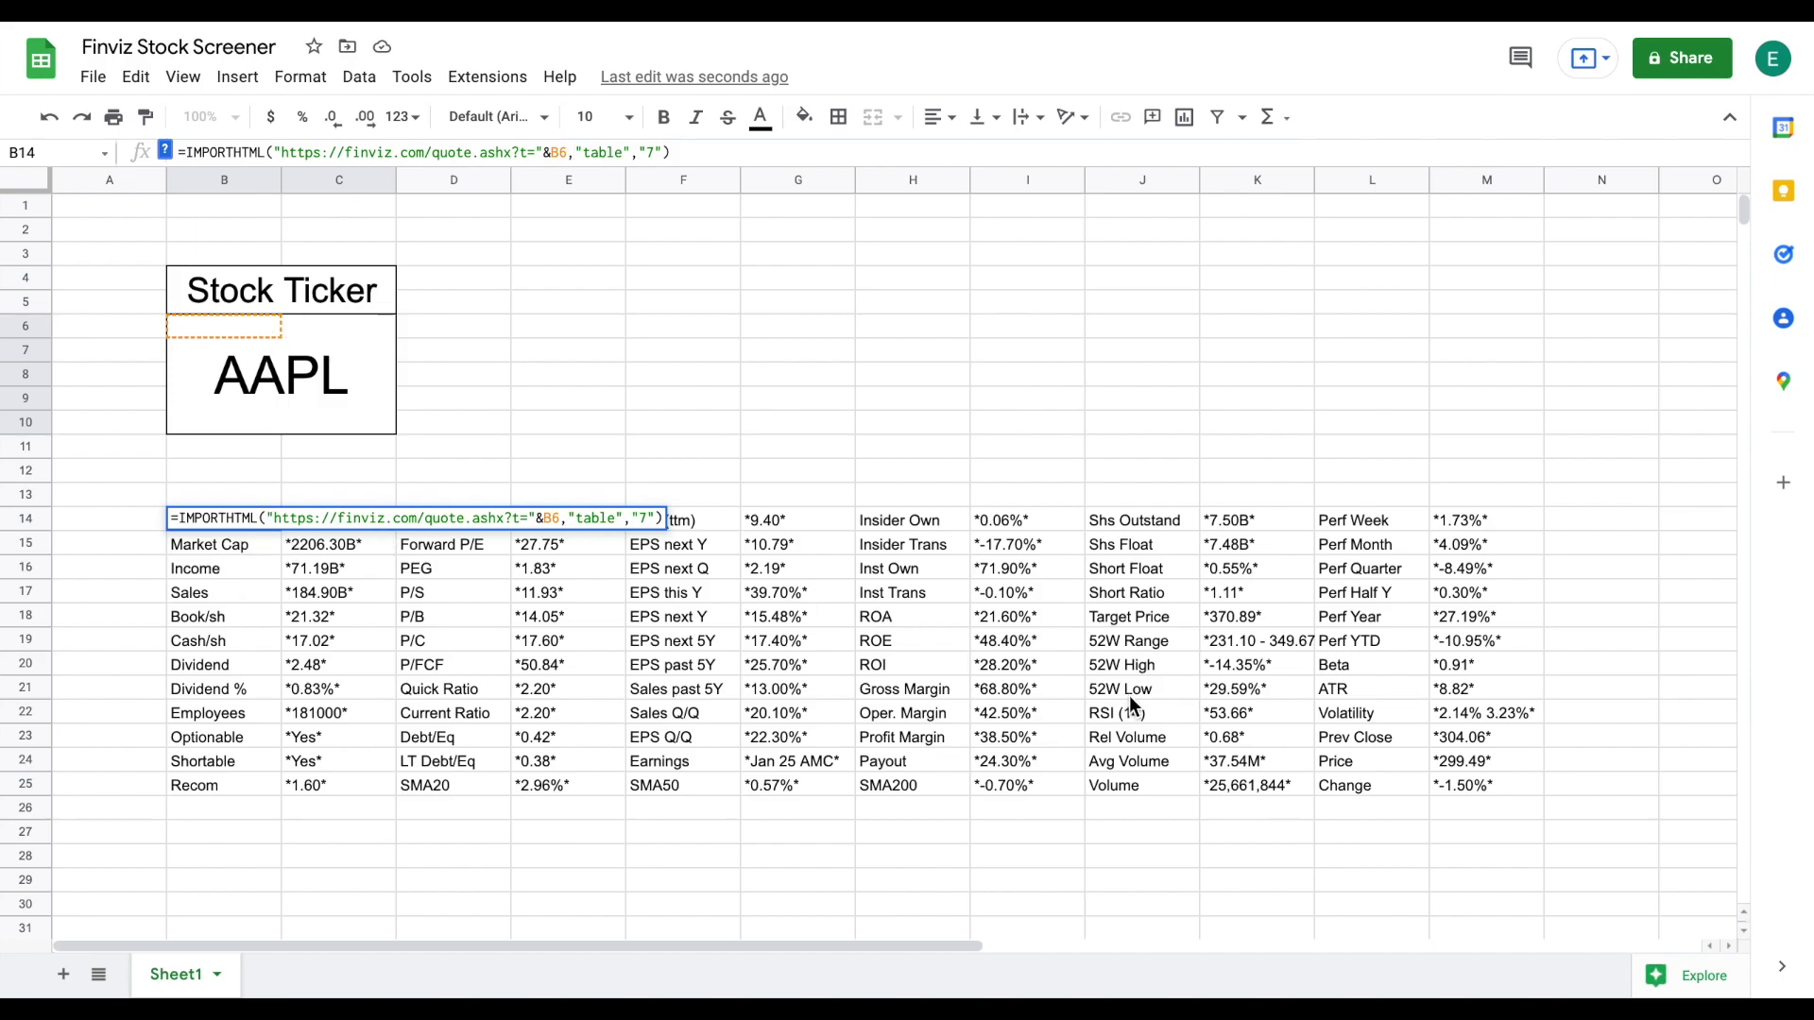
key("Return")
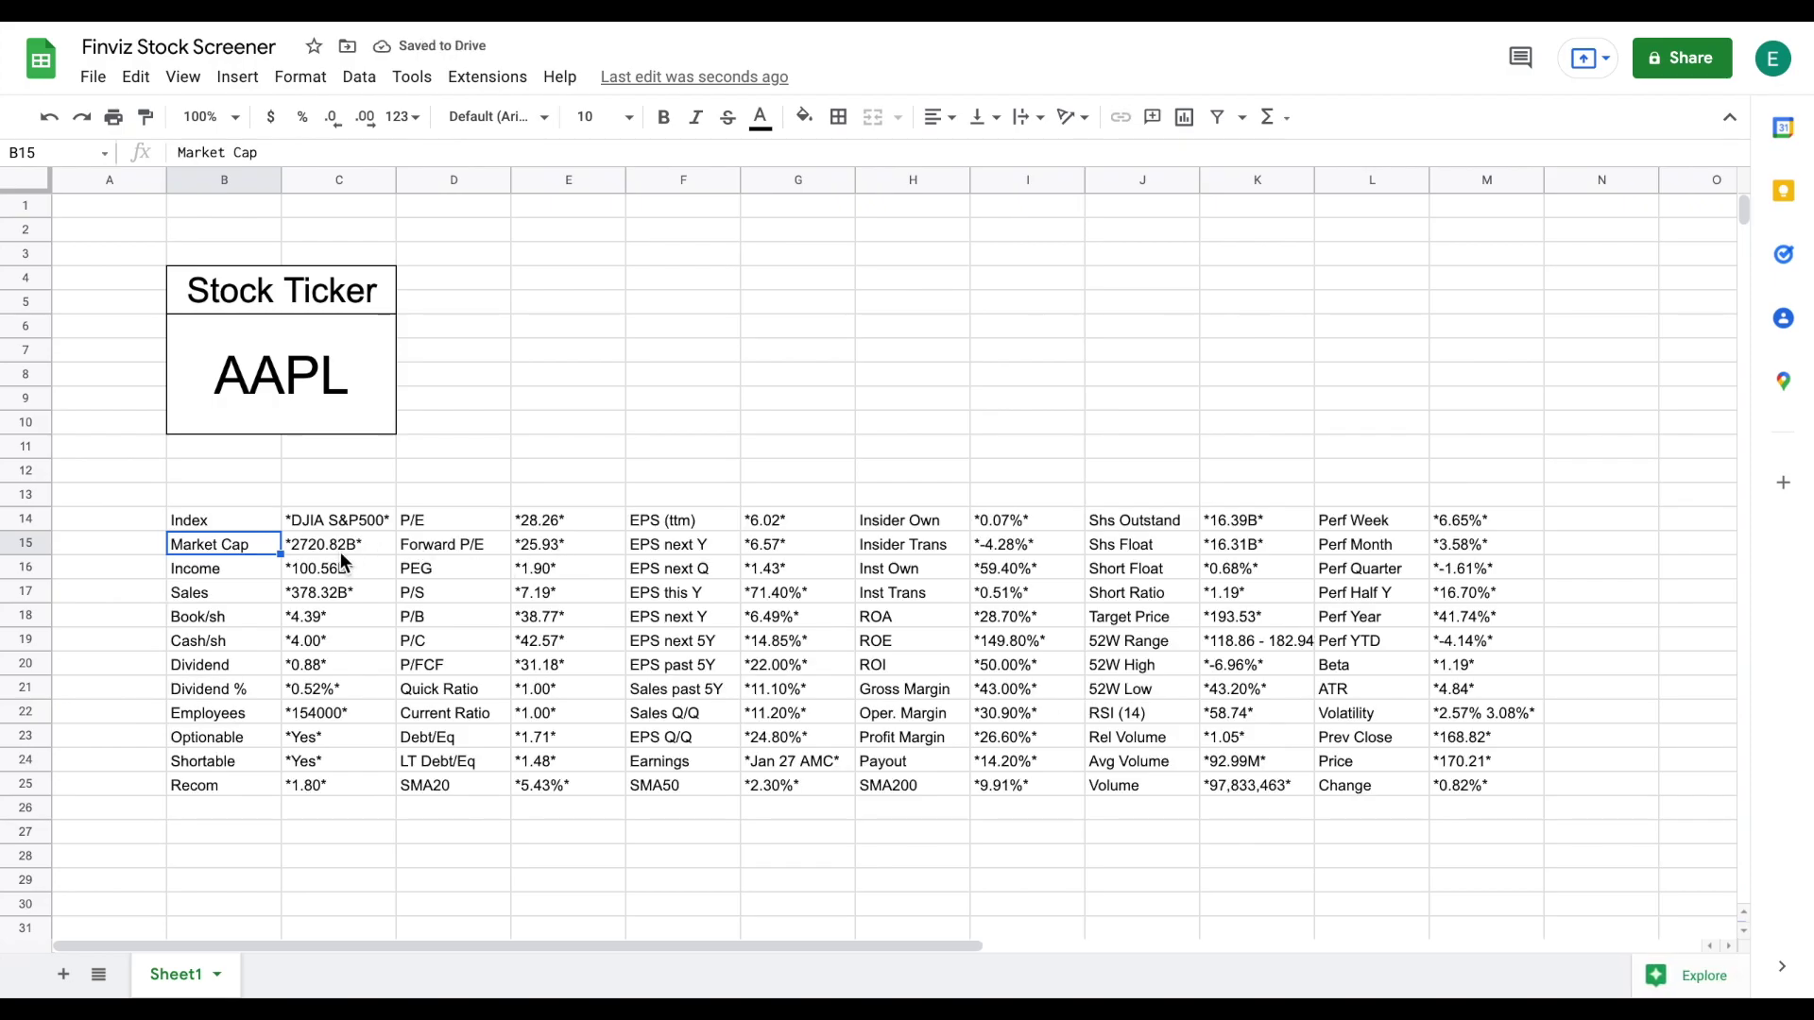
- Look up AAPL on Finviz, then back in Google Sheets compare its fundamentals, such as Index and Dividend, with the imported table
left_click_drag(236, 520, 336, 519)
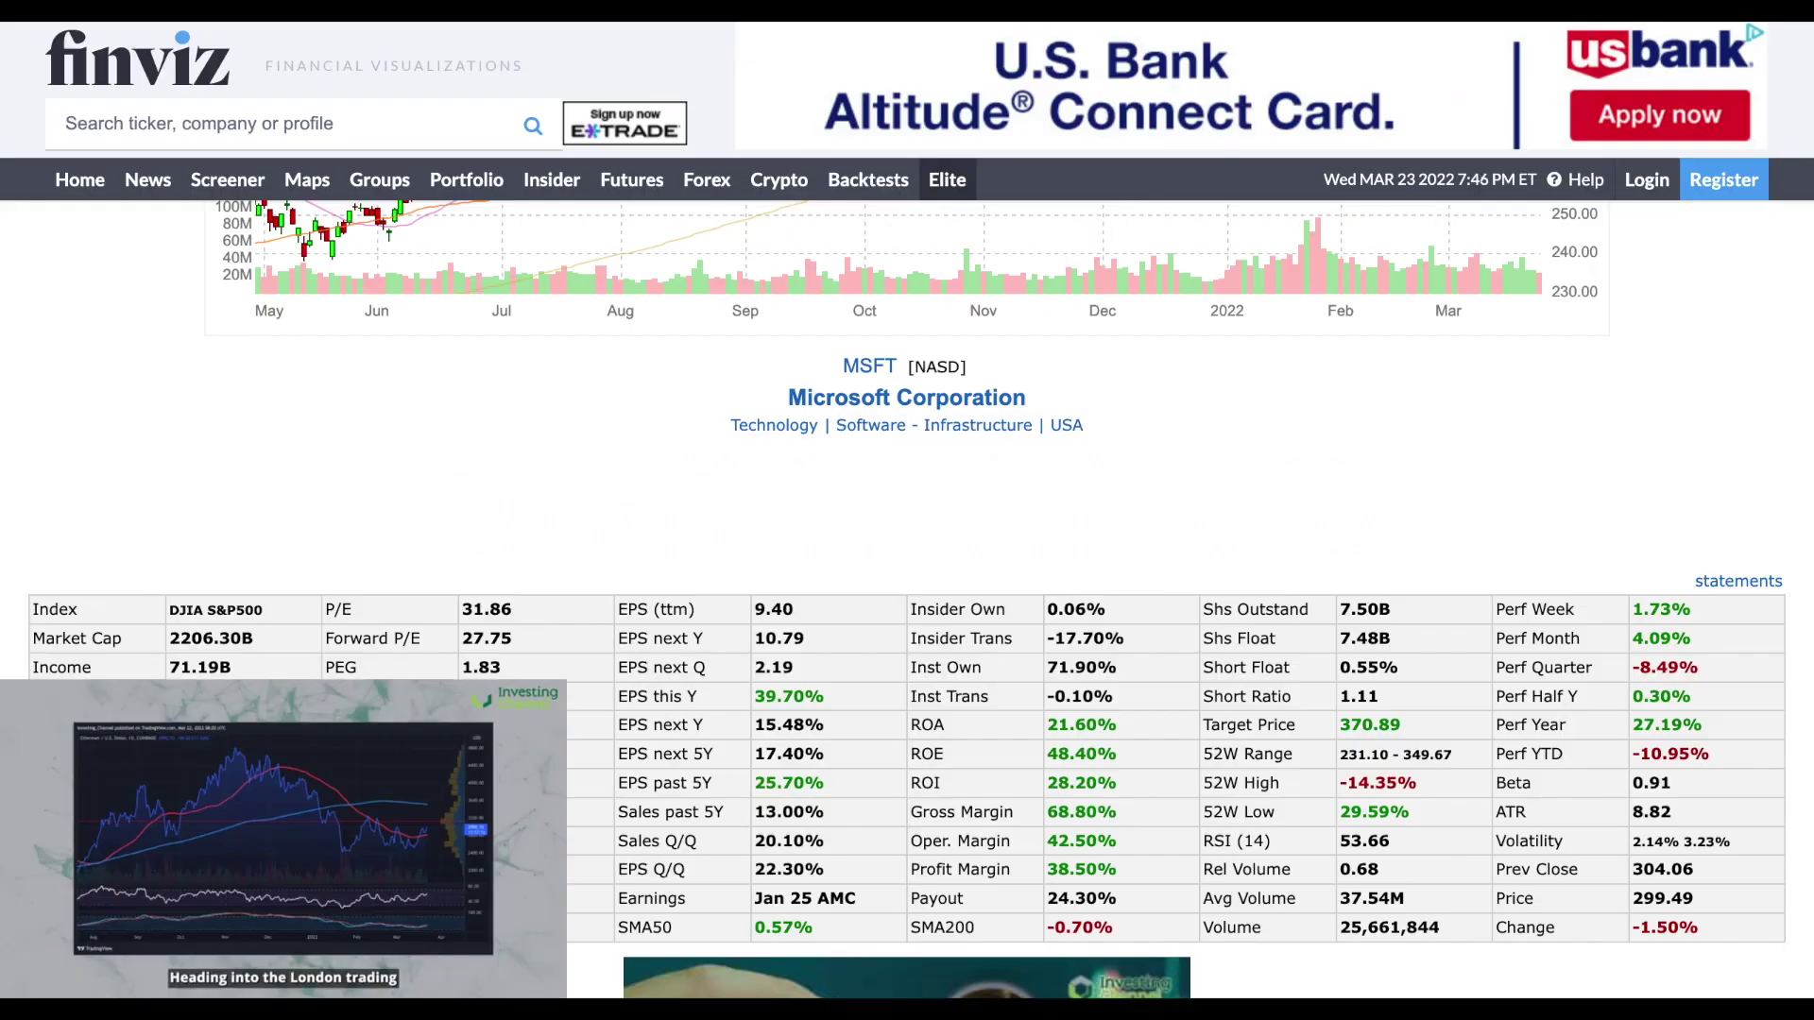
left_click(365, 125)
type("aapl")
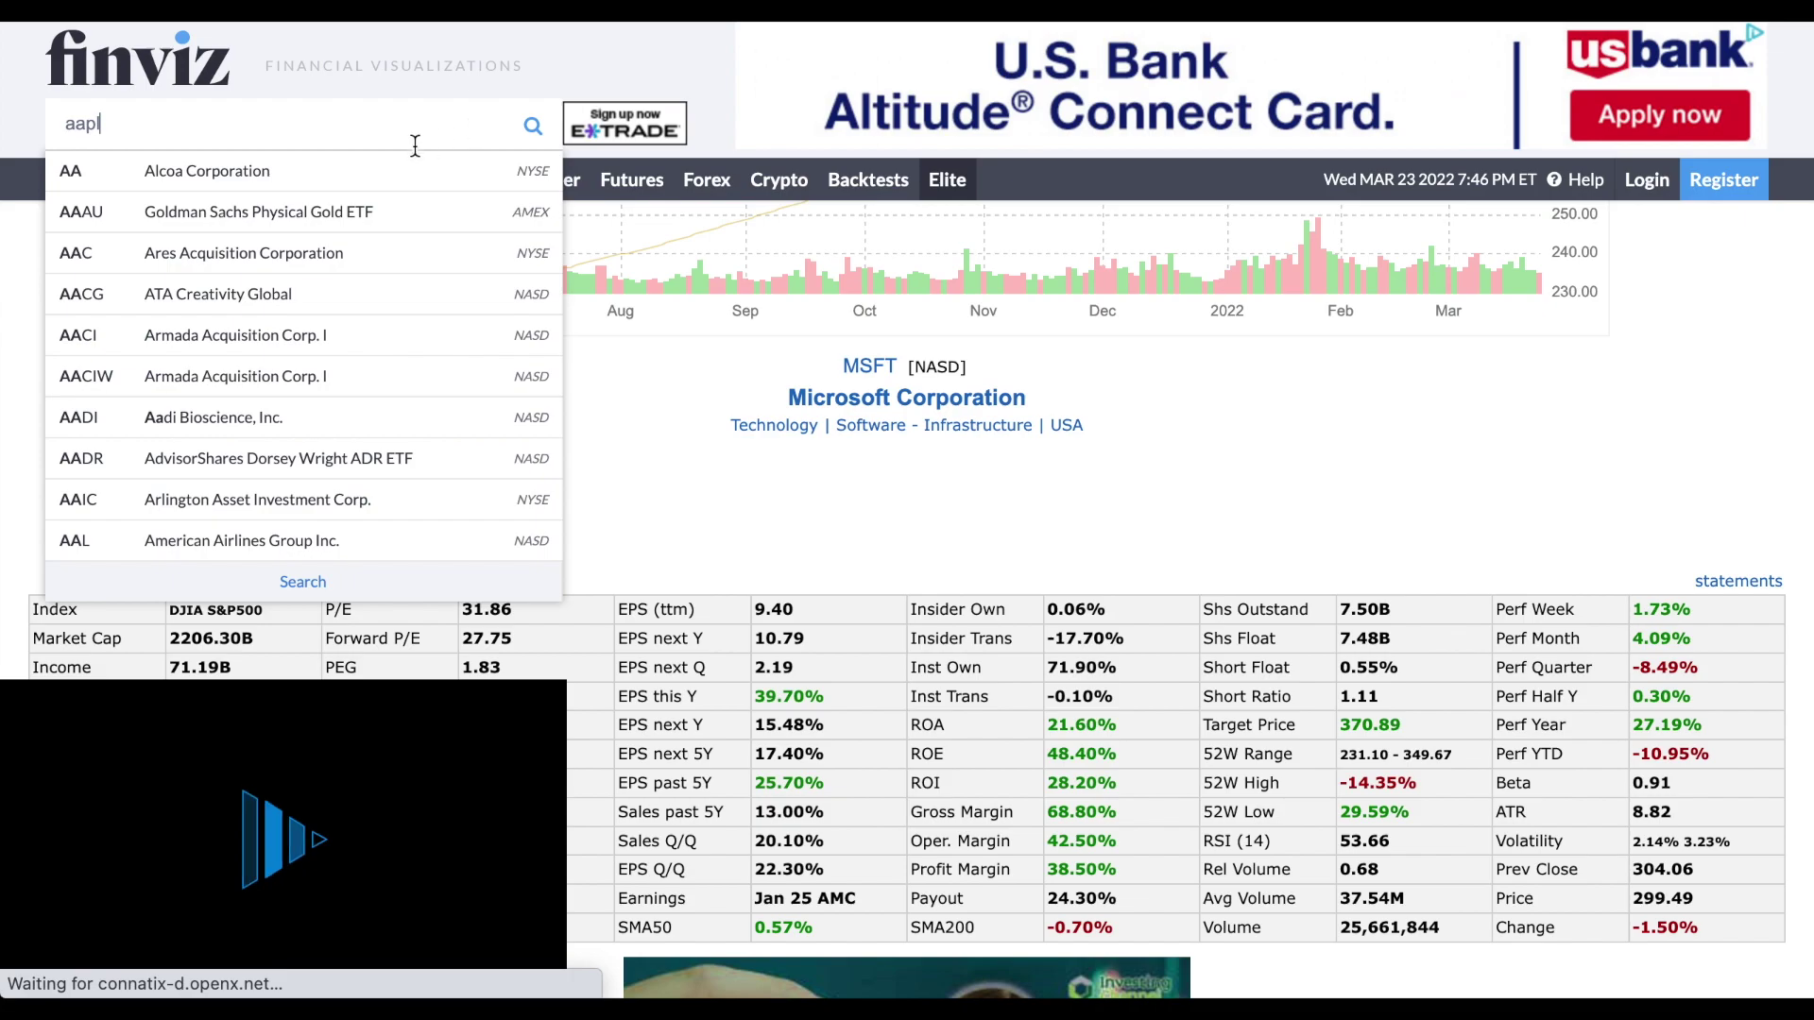
left_click(353, 176)
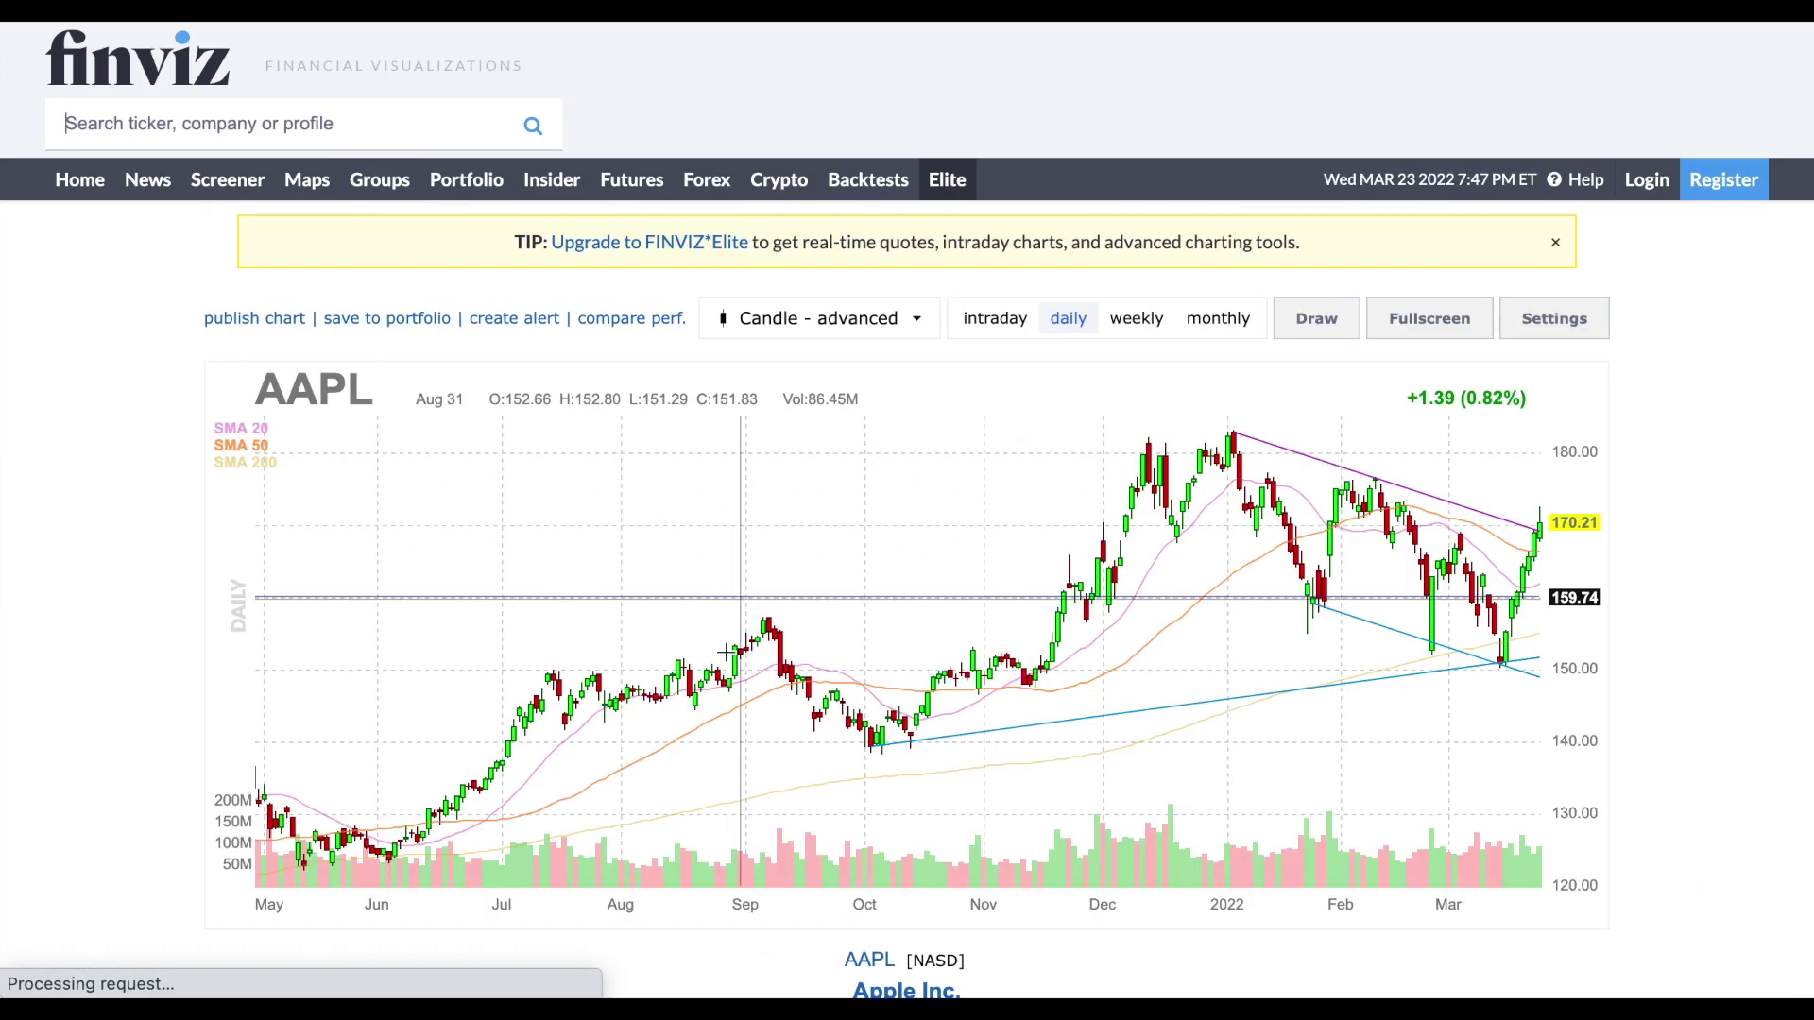
scroll(174, 641, "down", 5)
scroll(176, 647, "down", 2)
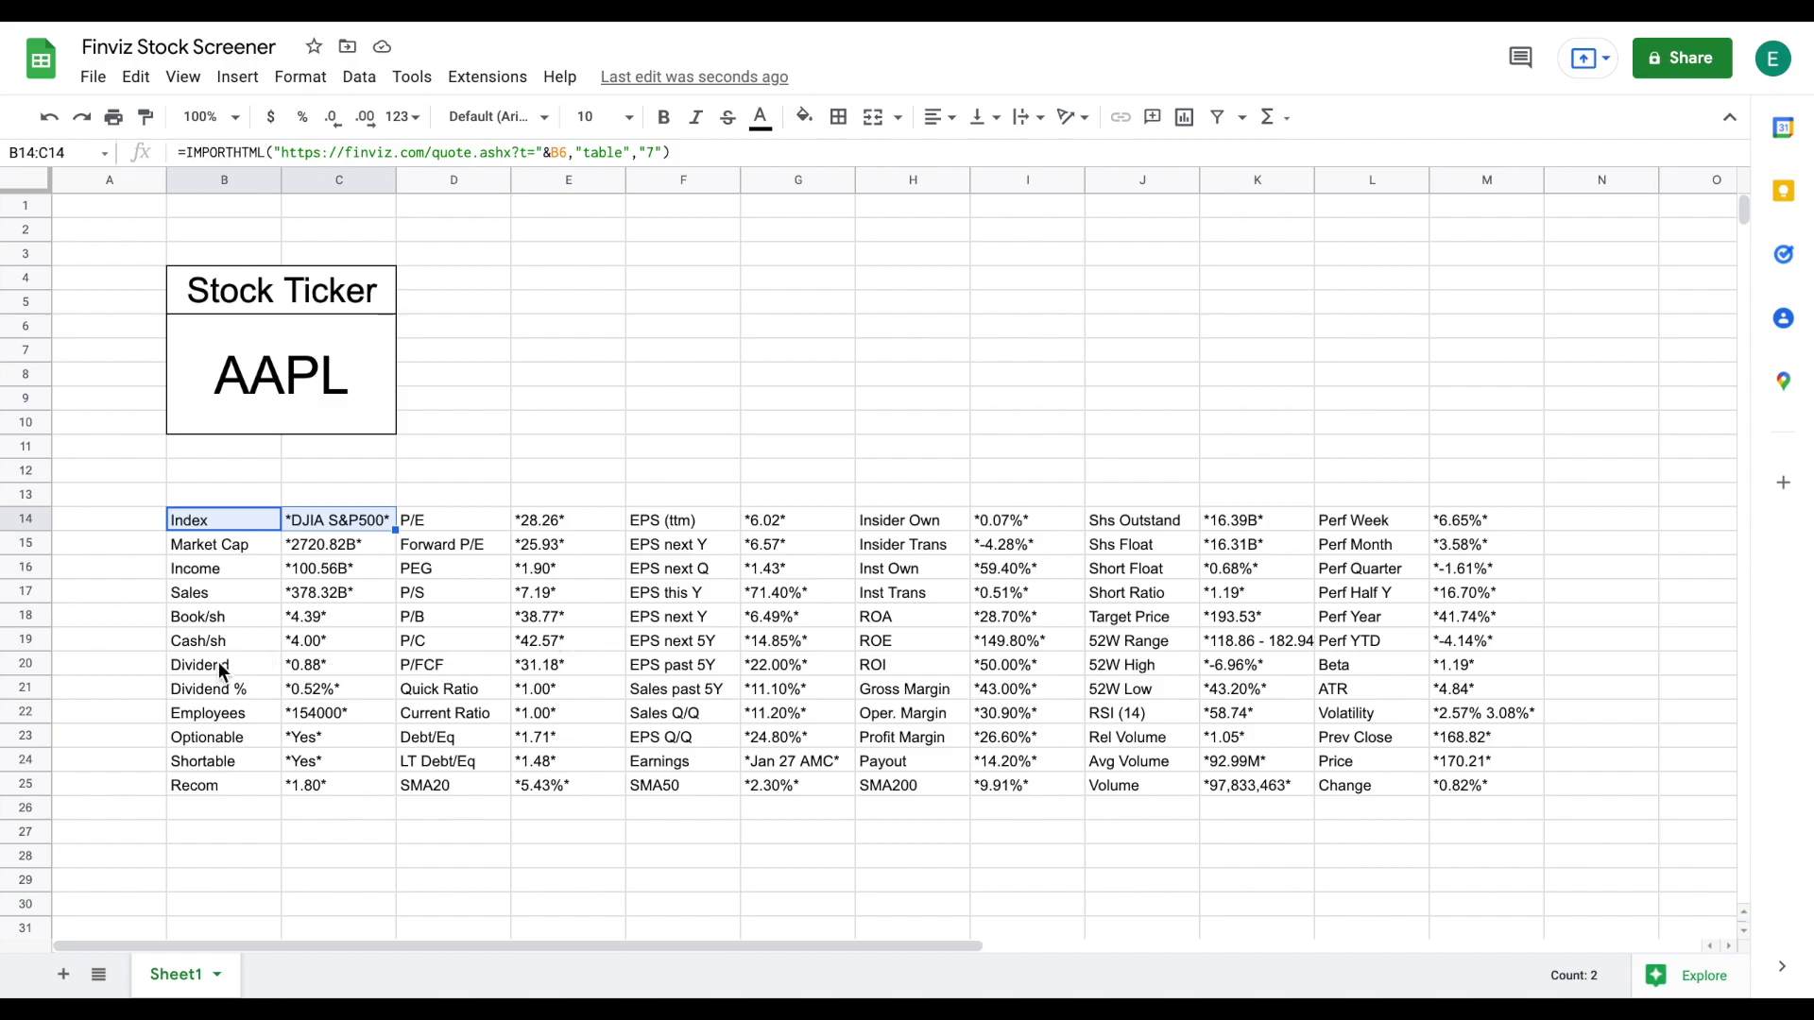
left_click_drag(245, 664, 350, 660)
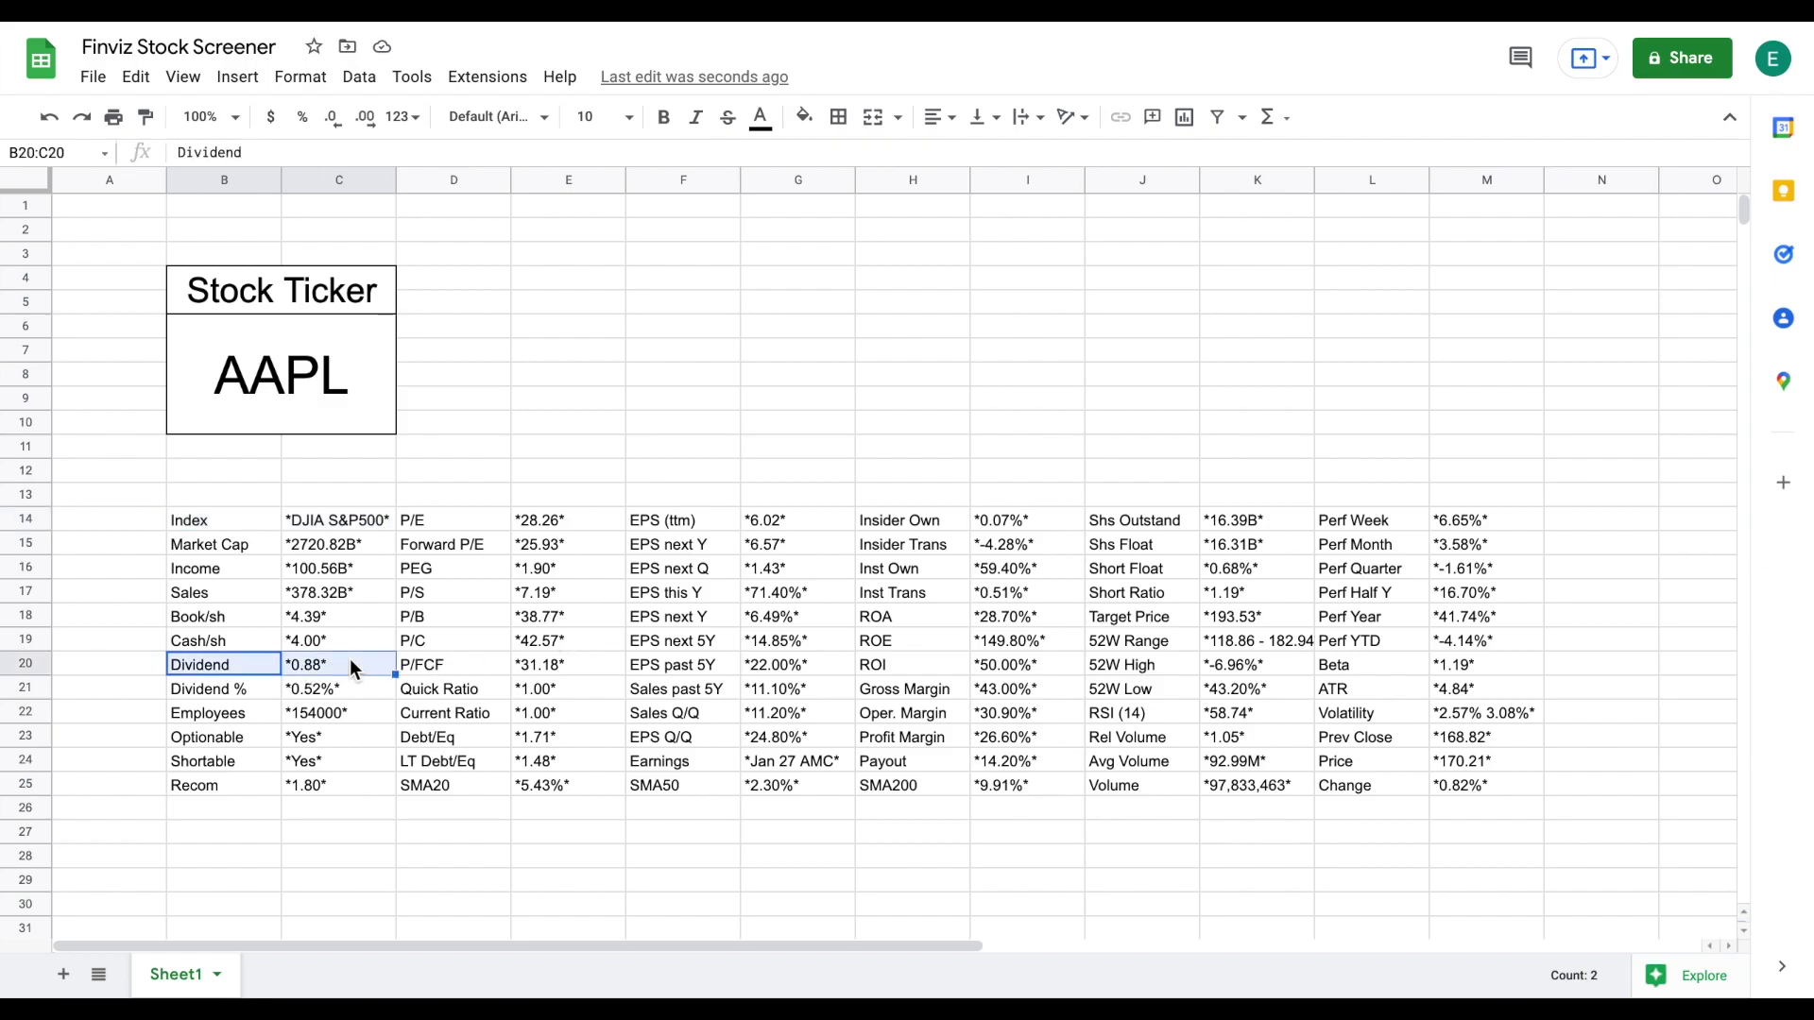
- Replace the ticker in the merged Stock Ticker cell with T
left_click(321, 395)
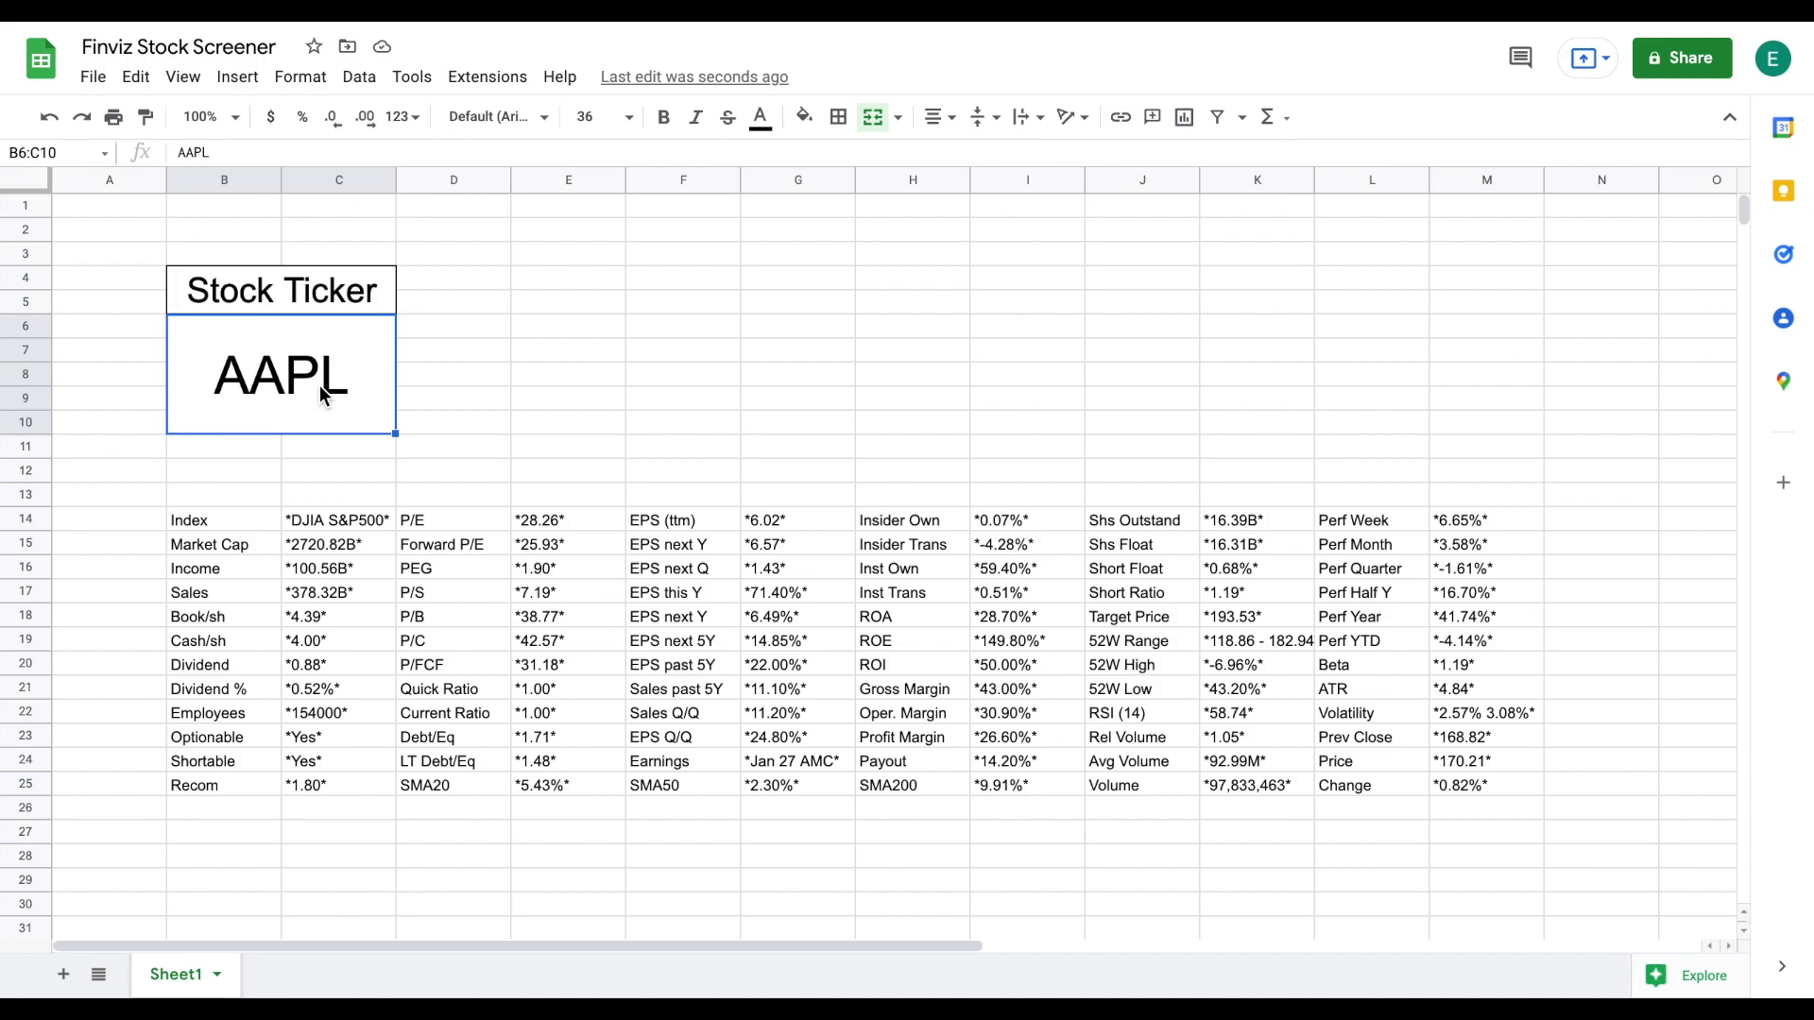
type("T")
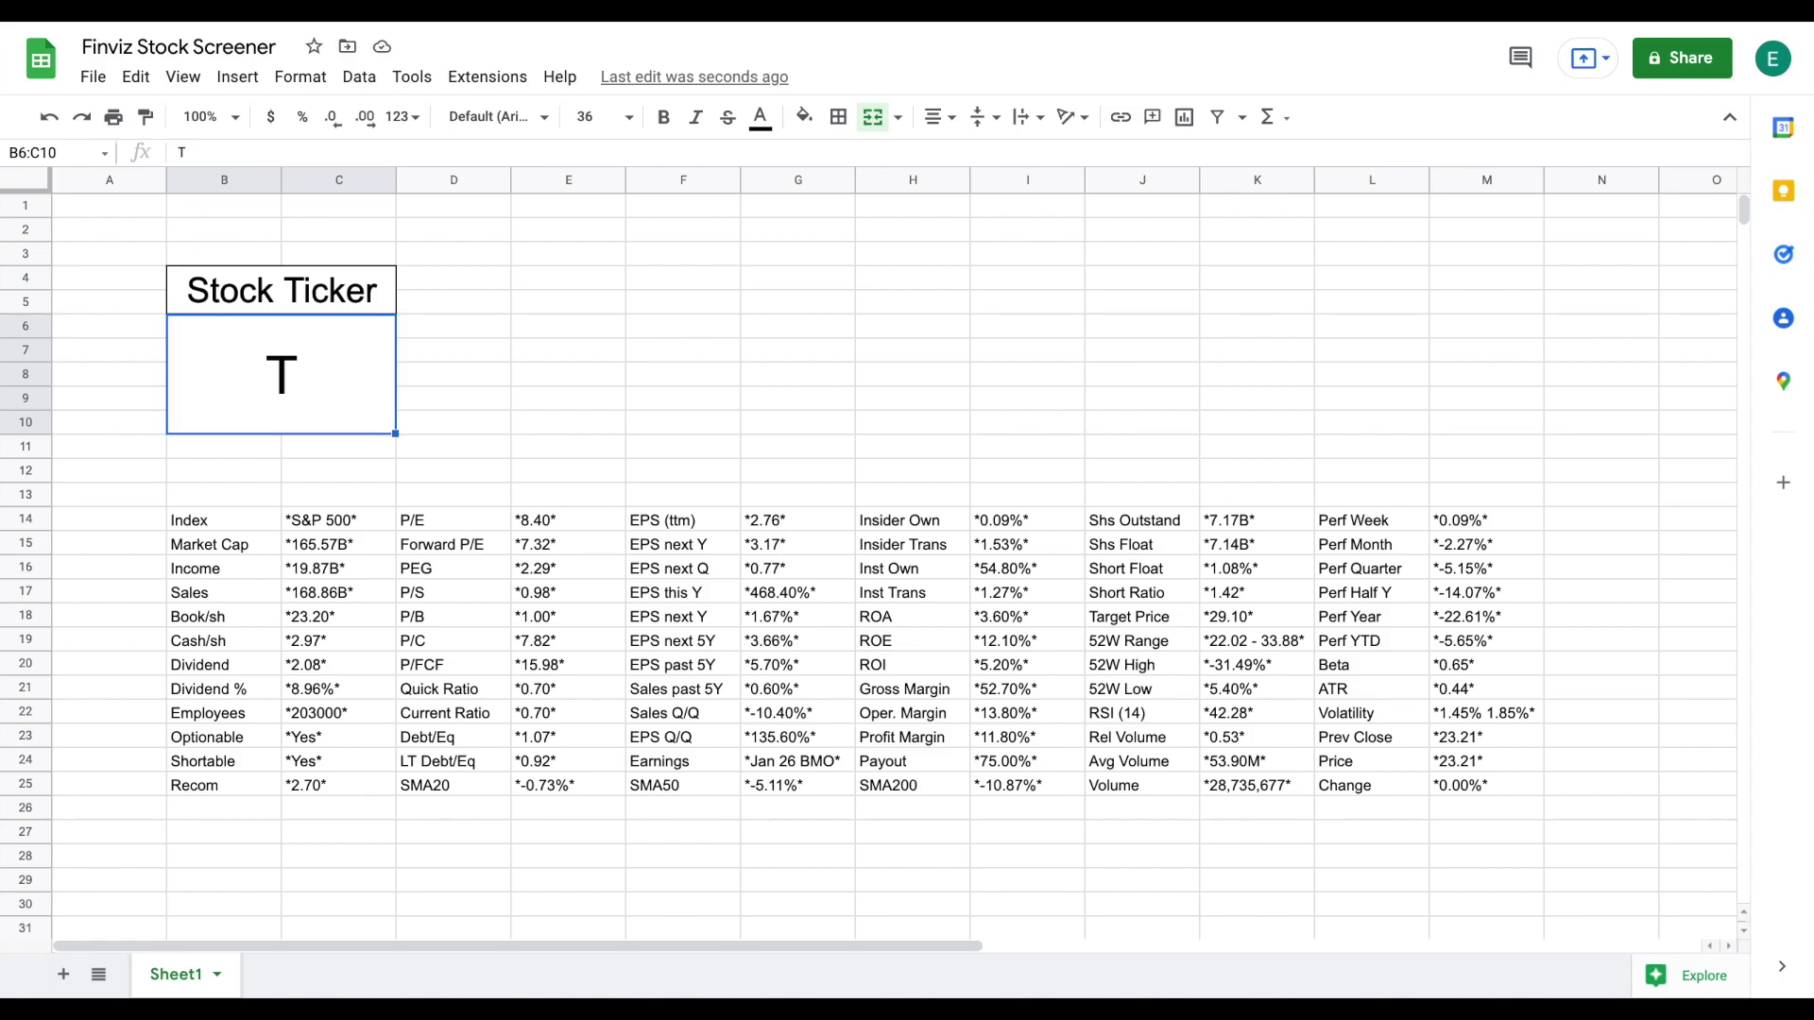
- Apply an outer border around the imported fundamentals table in B14:M25
left_click(232, 521)
left_click(1476, 790, "shift")
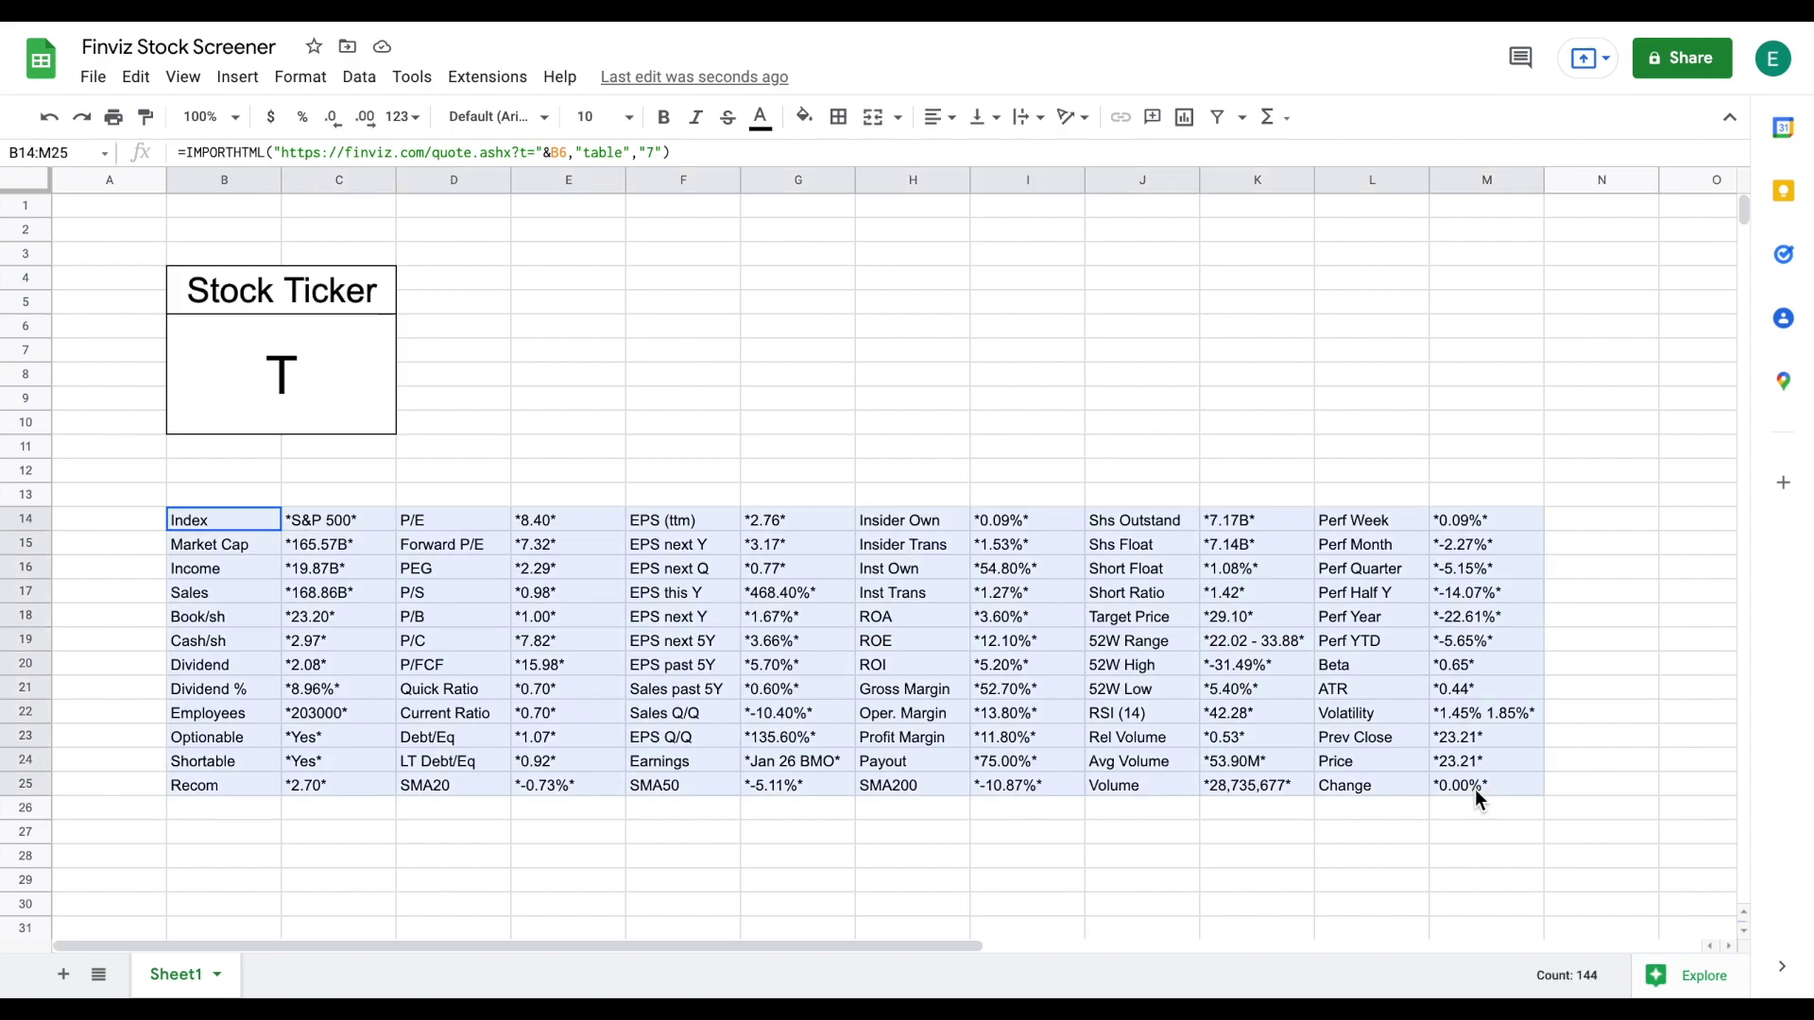
left_click(838, 116)
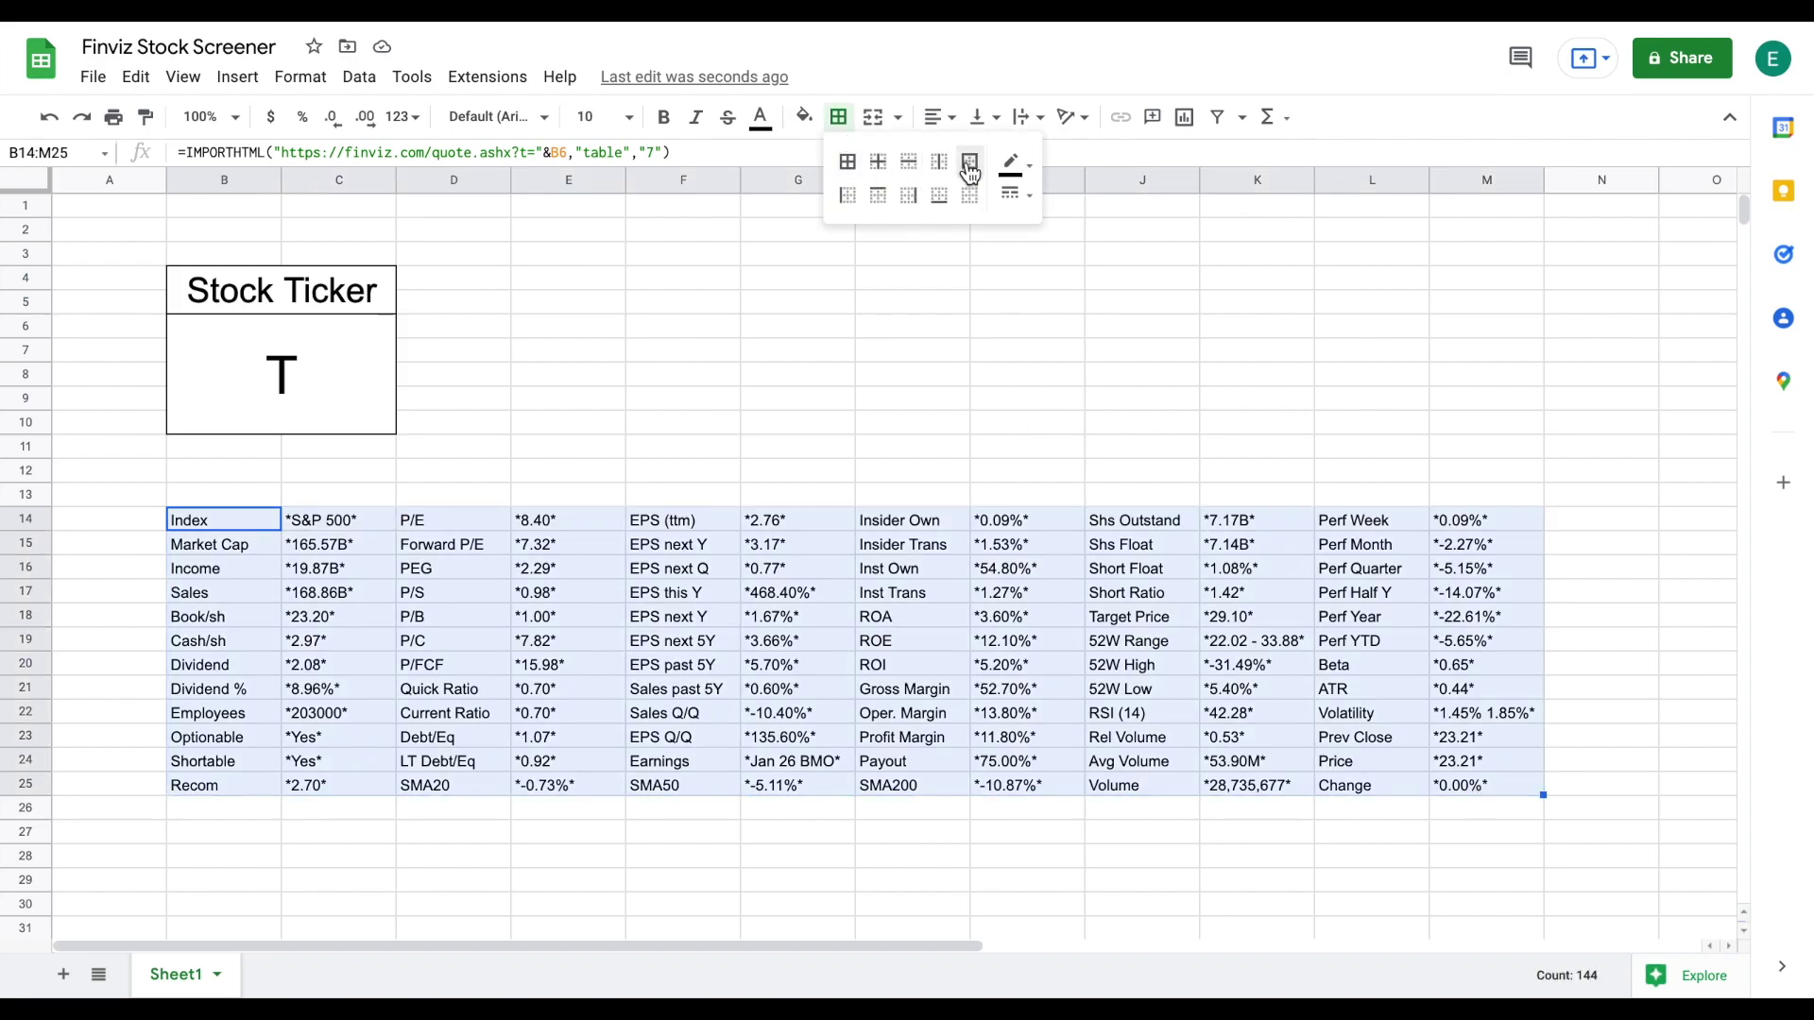
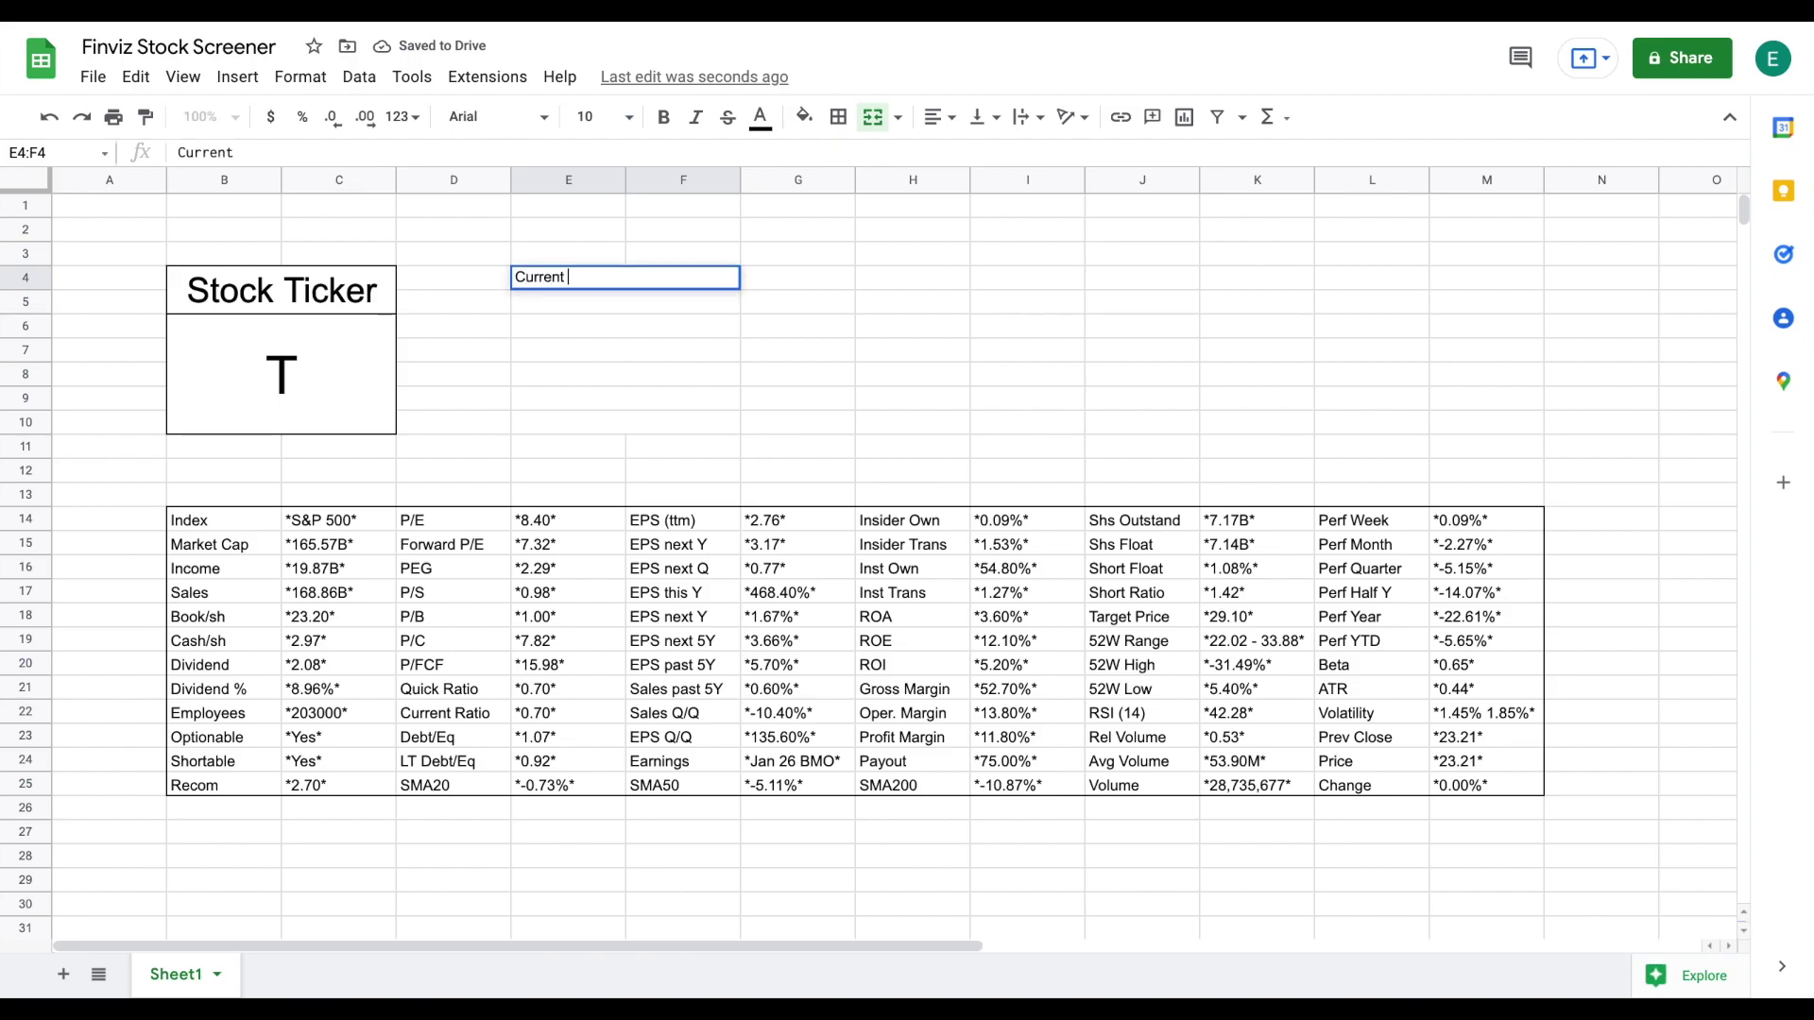
- Enter the labels Current Price, Volume and Day's $ Change in the merged cells E4, E5 and E6
type("Price")
key("Return")
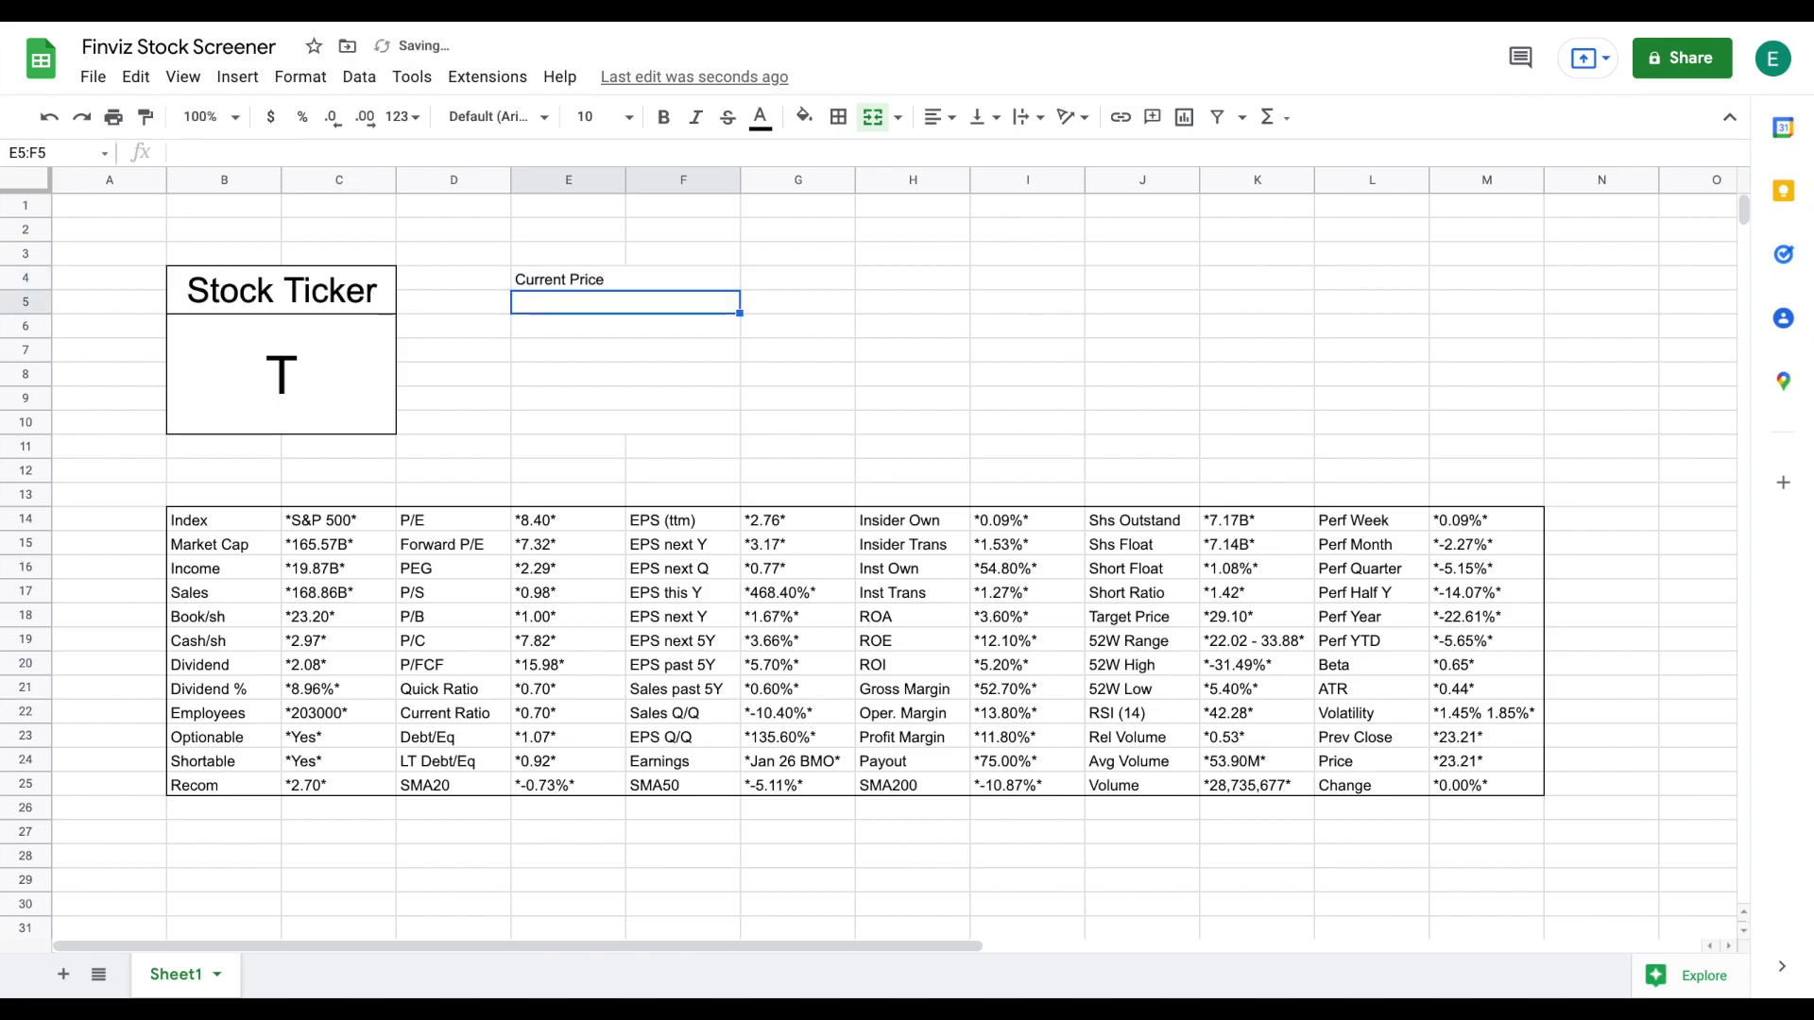
type("Volume")
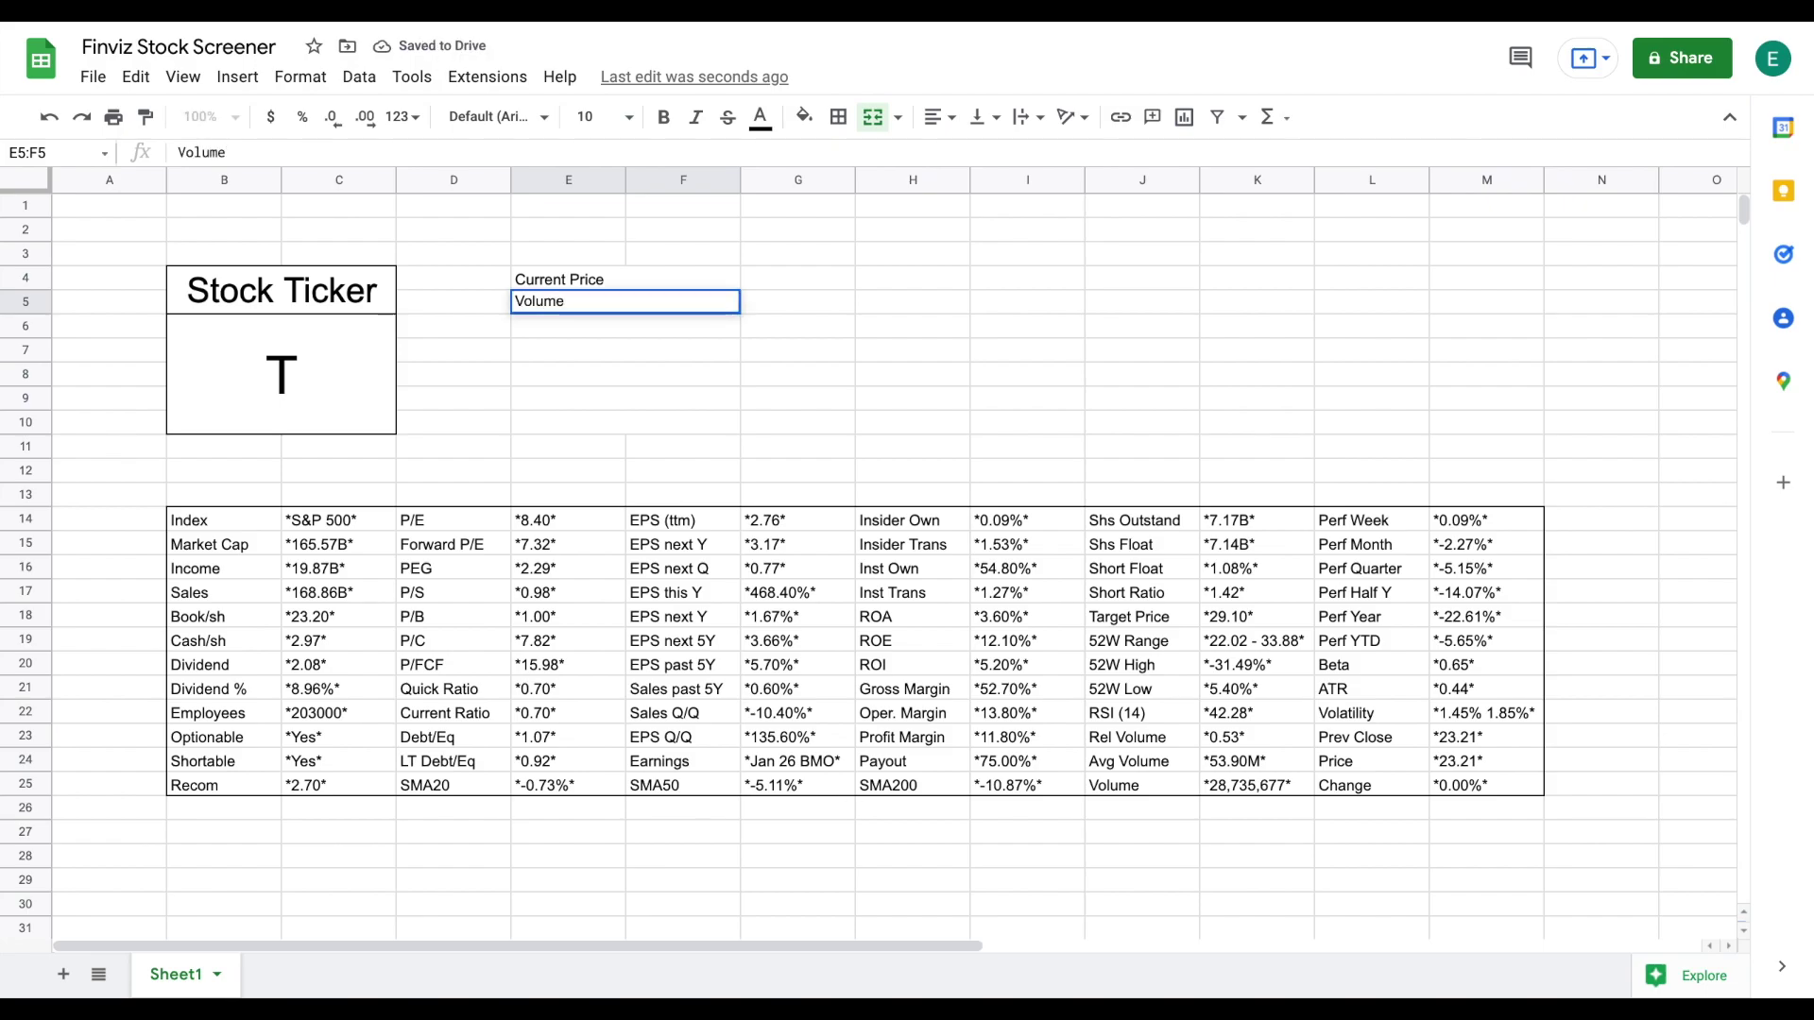
key("Return")
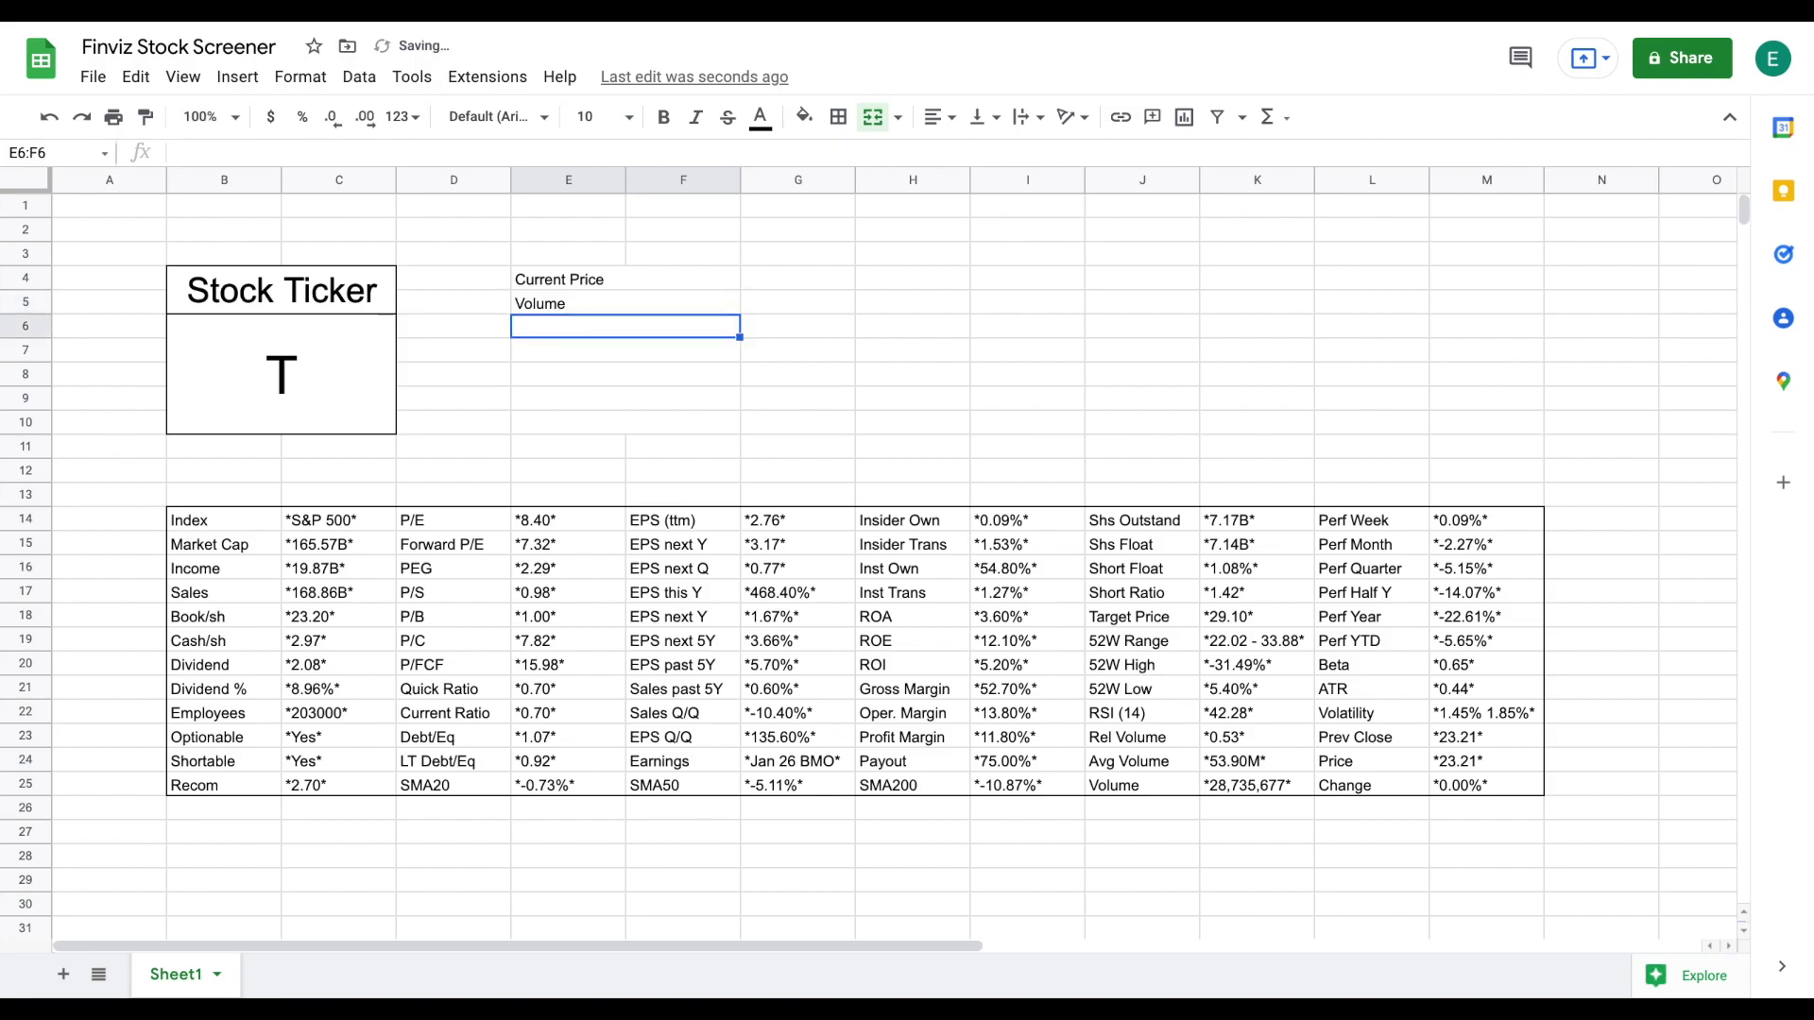
type("Day")
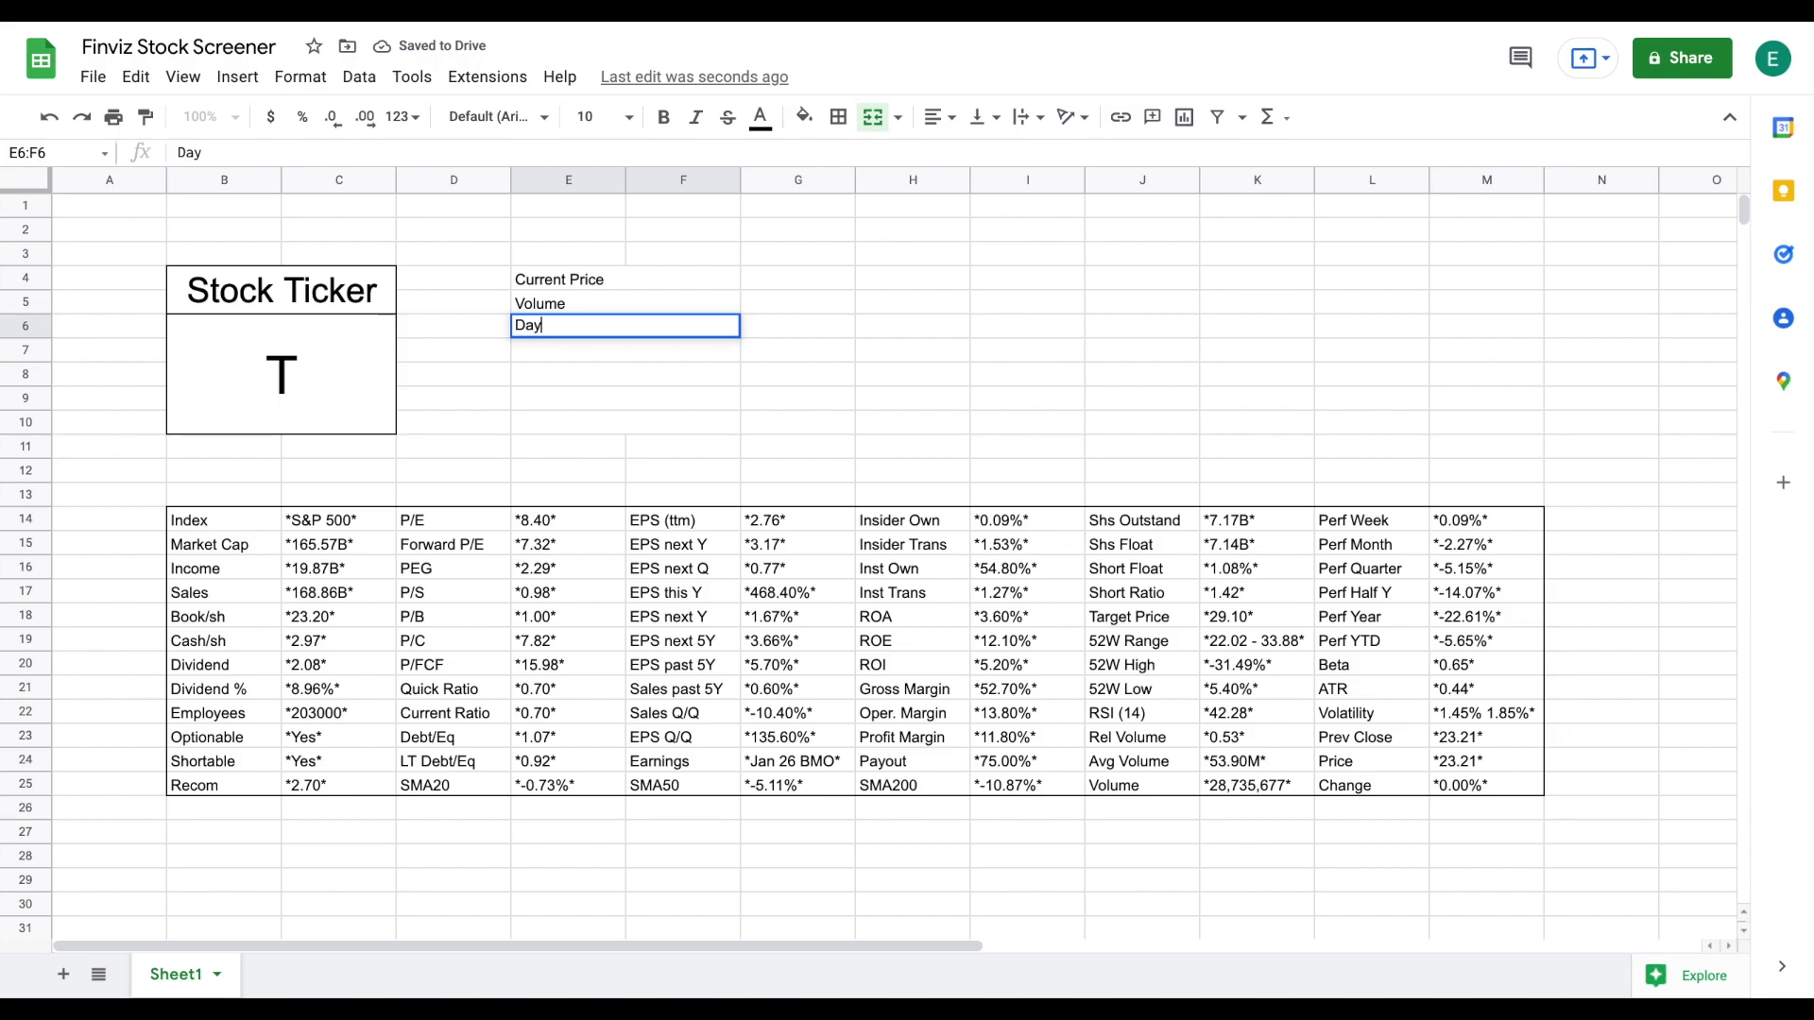
type("'s $ Change")
key("Return")
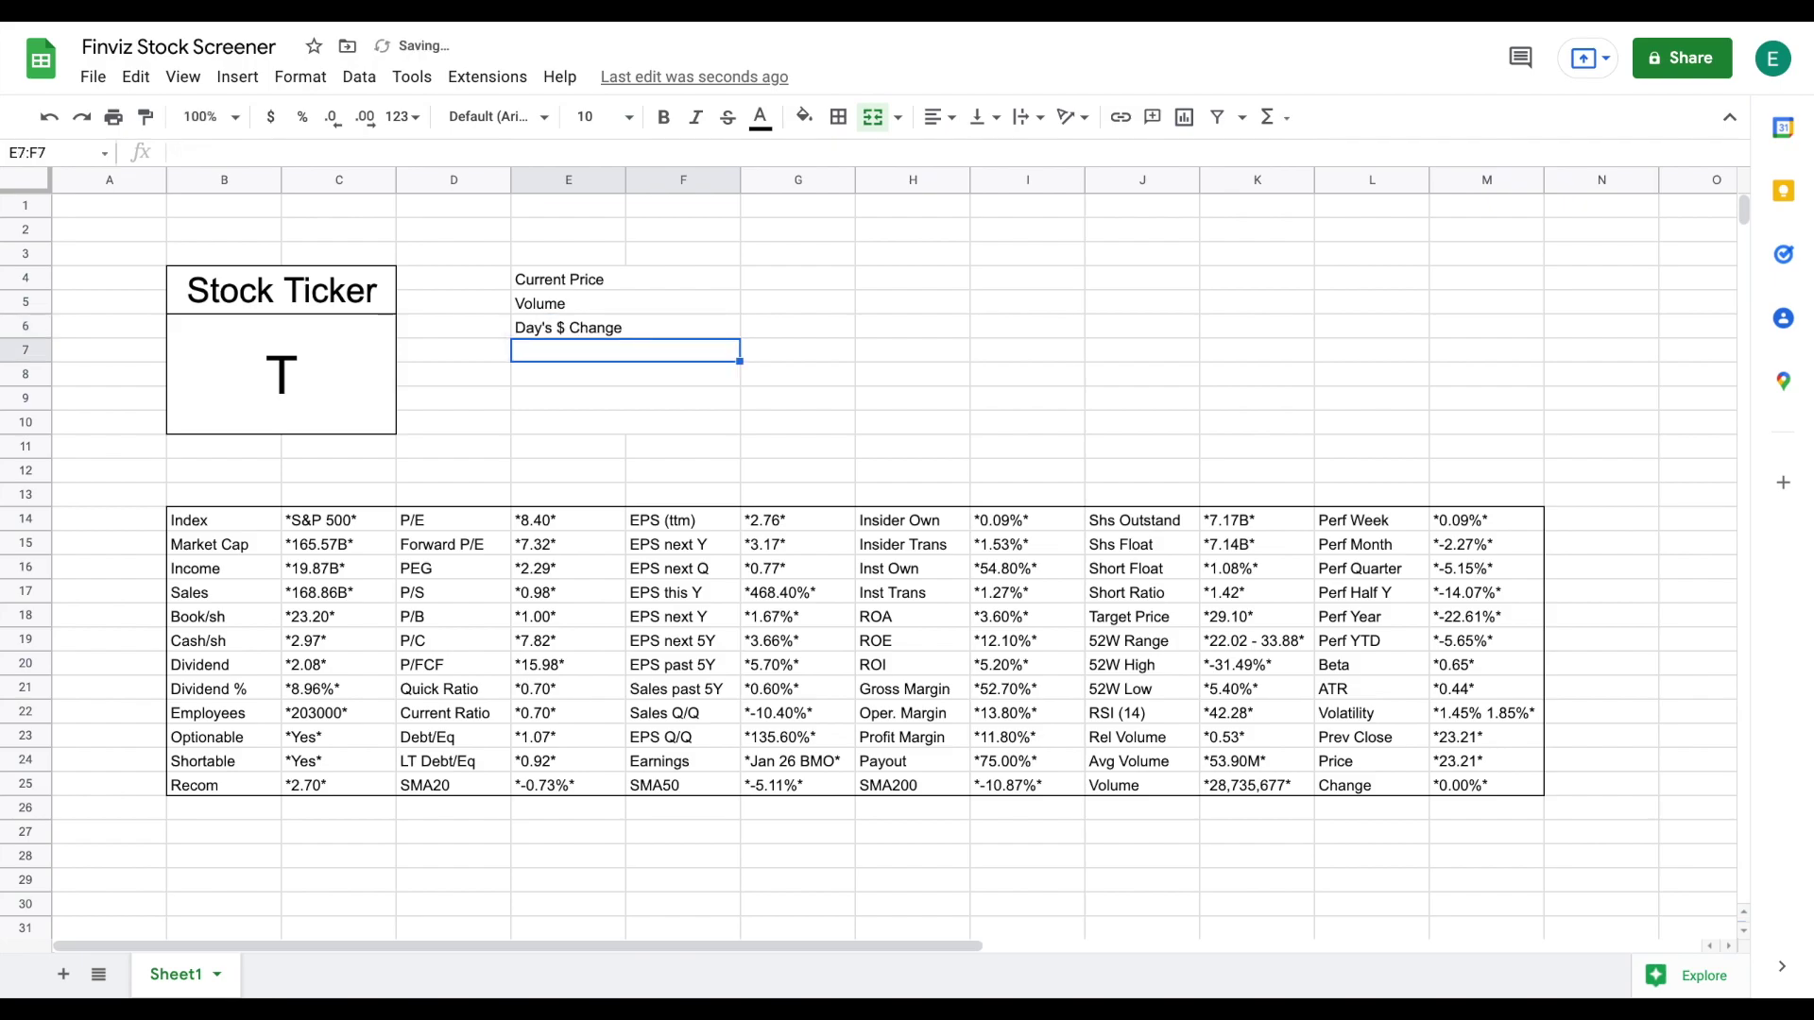
- Add the labels Day's % Change in E7 and 52 Week High in E8
type("Day")
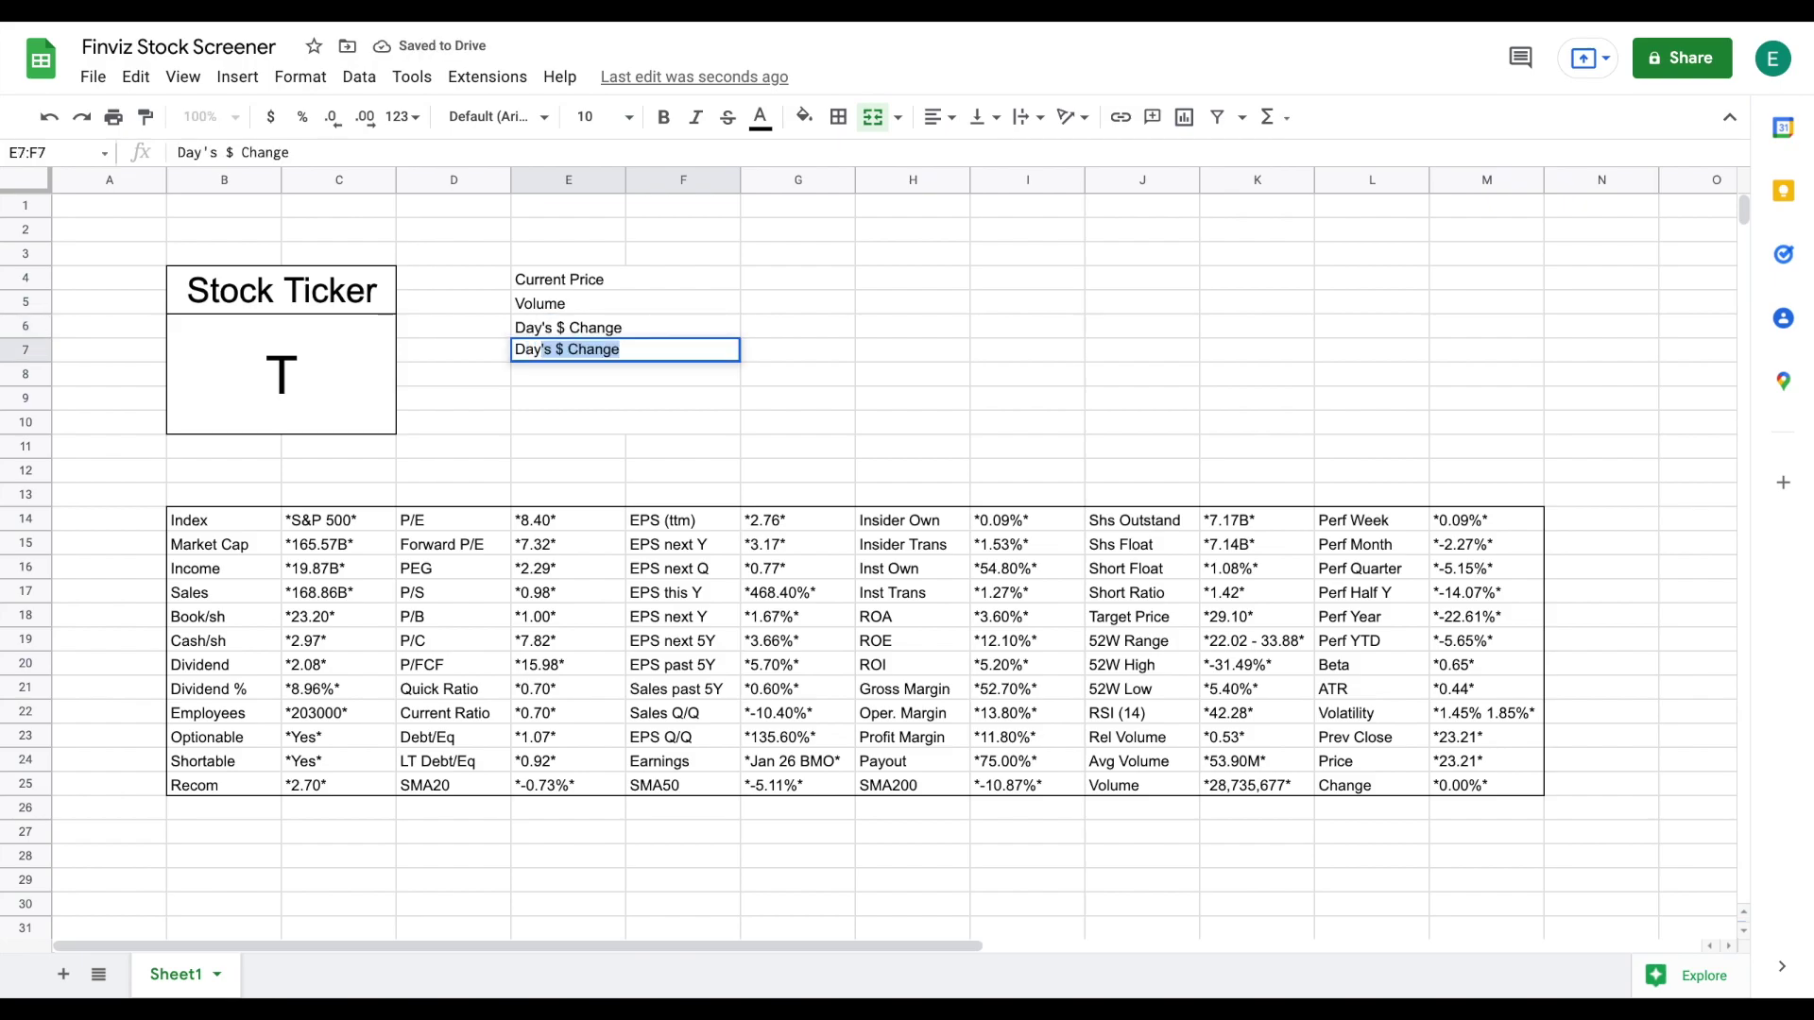
type("'s % ")
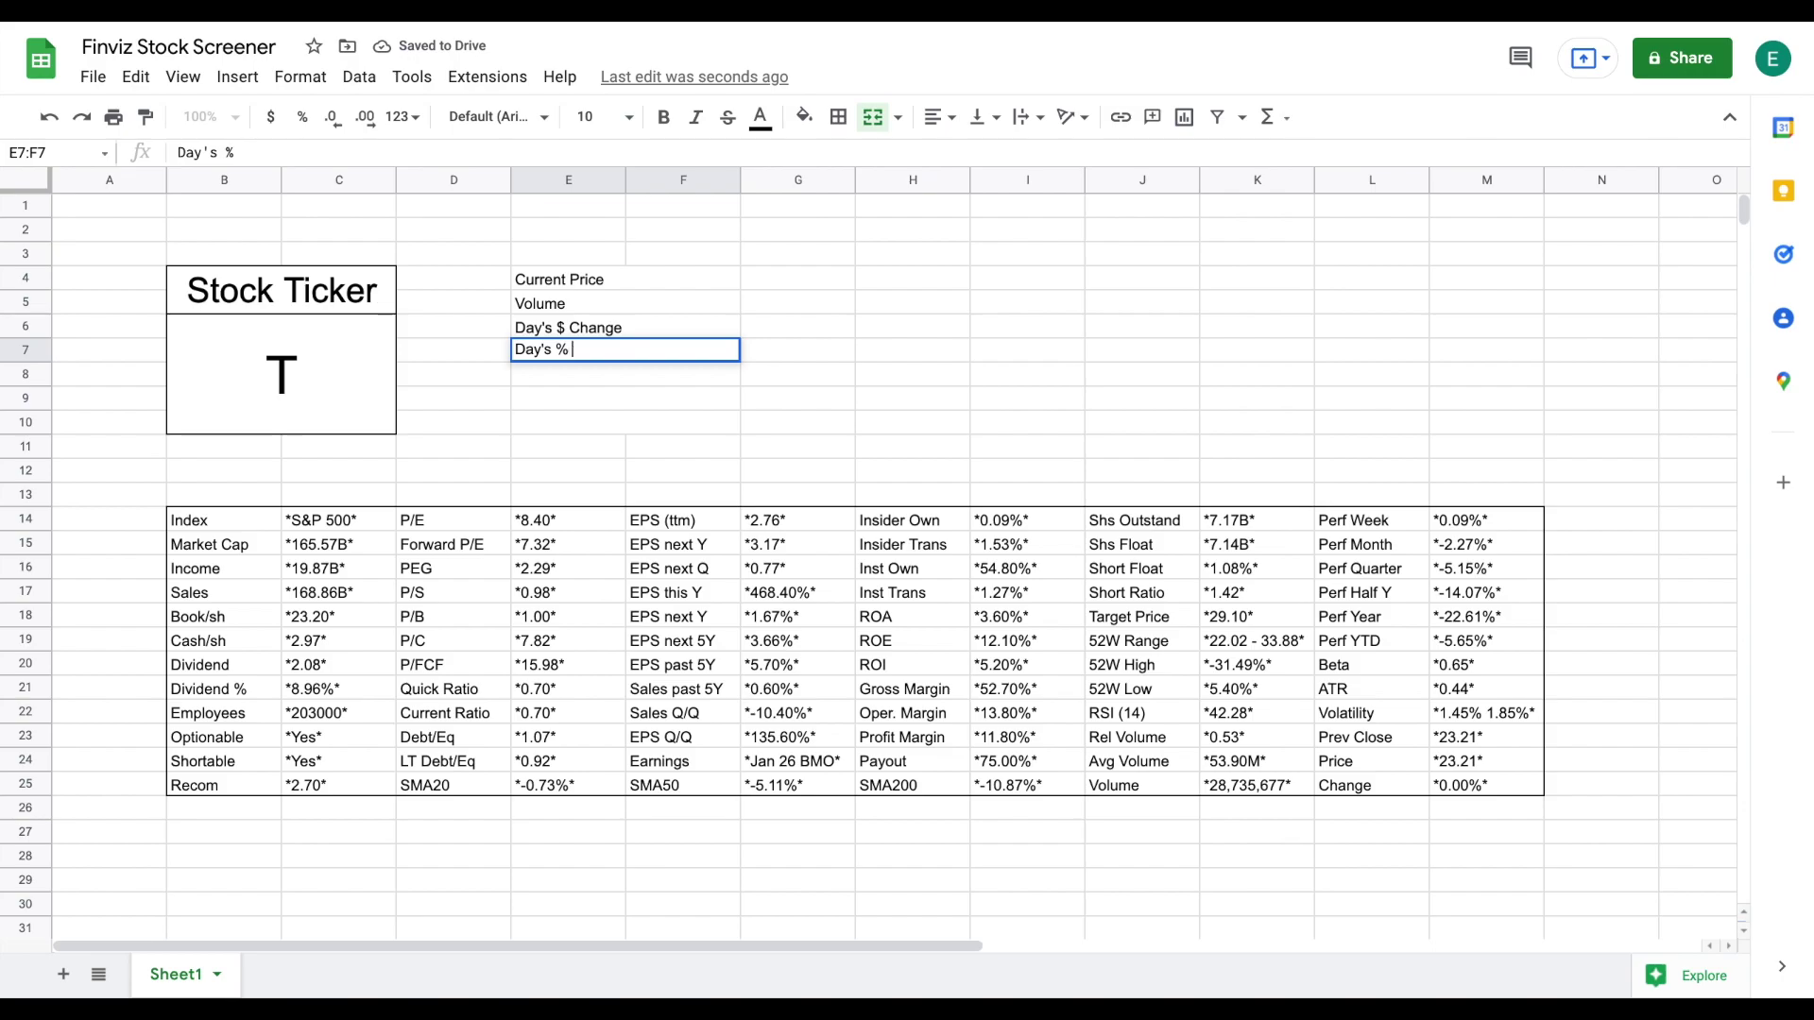
type("Change")
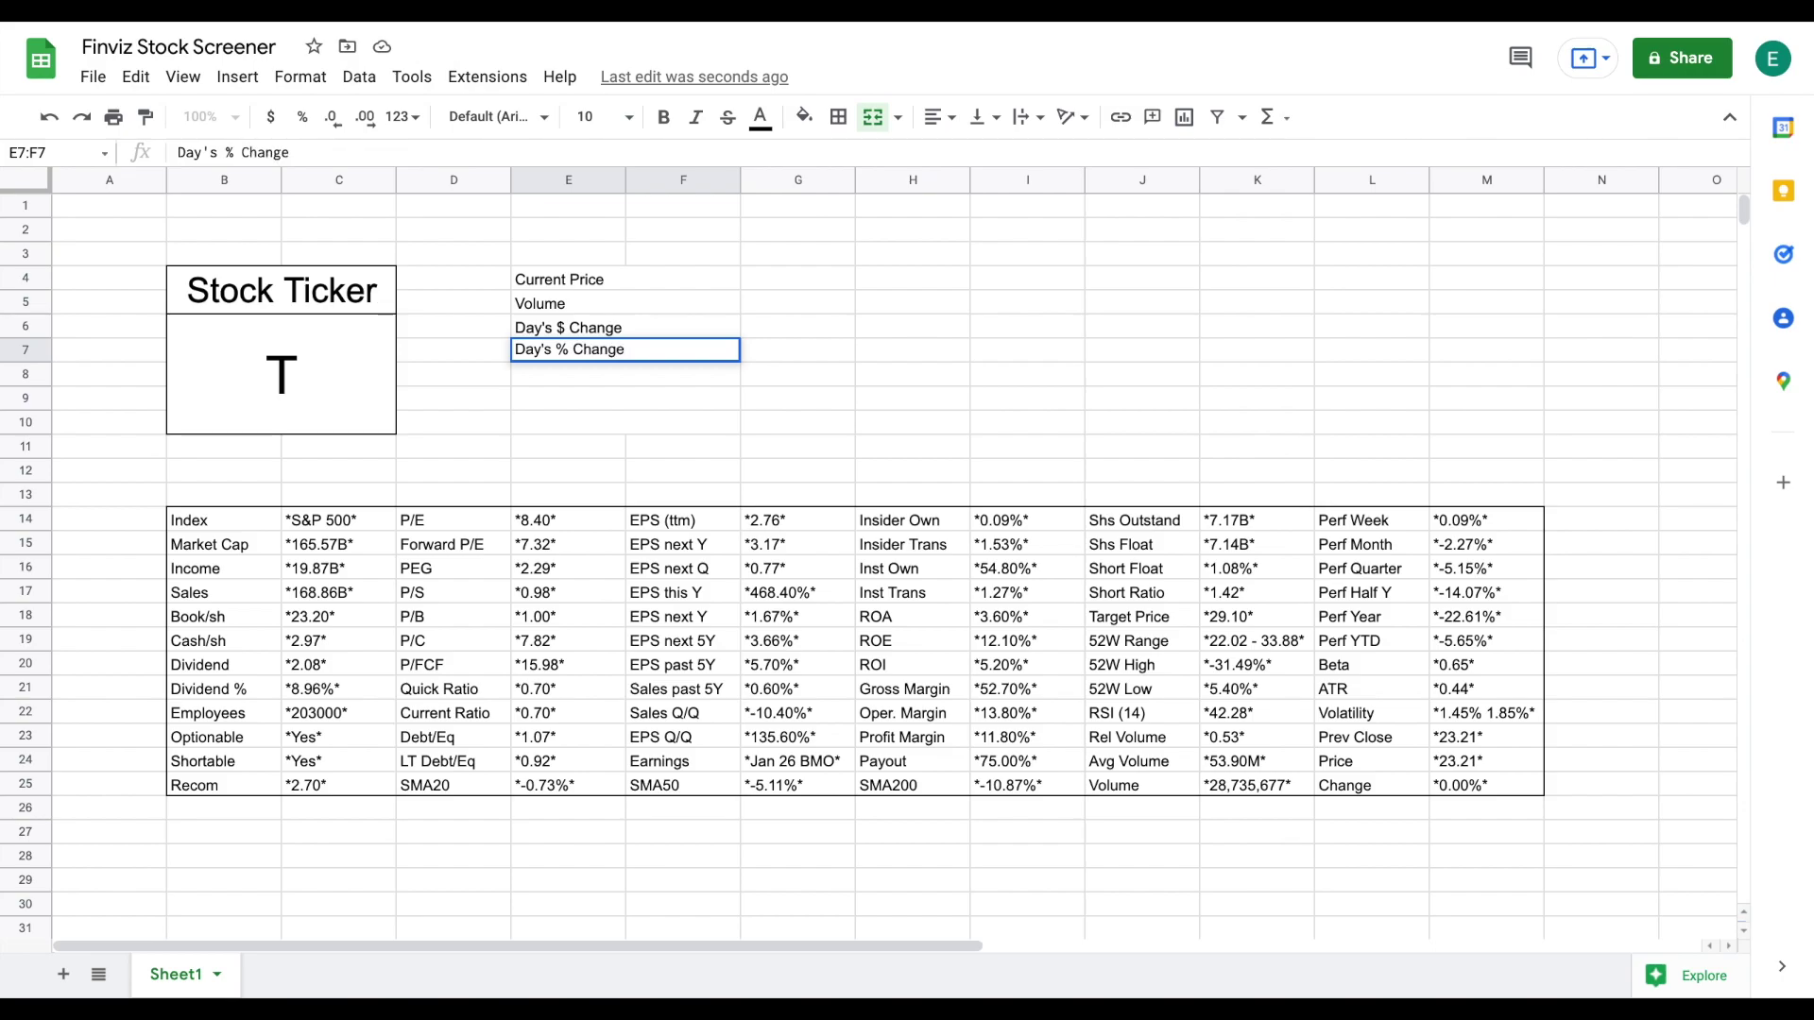
key("Return")
type("5")
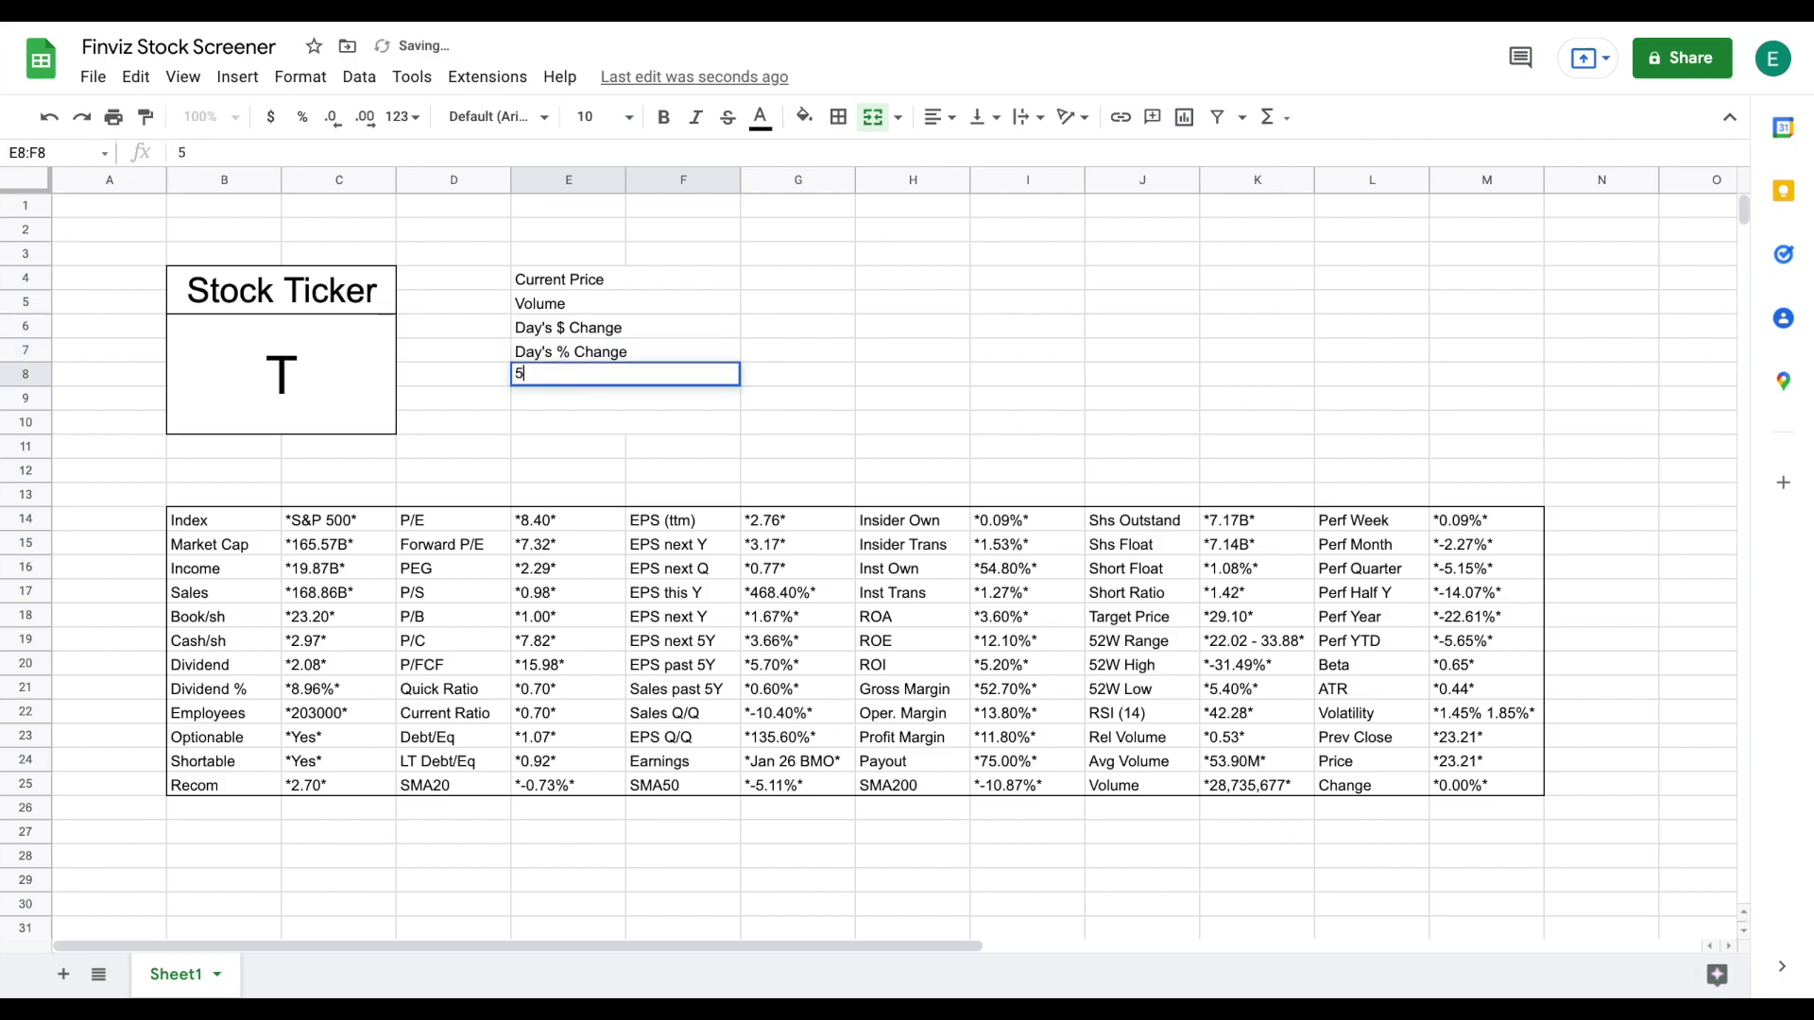
type("2 Week High")
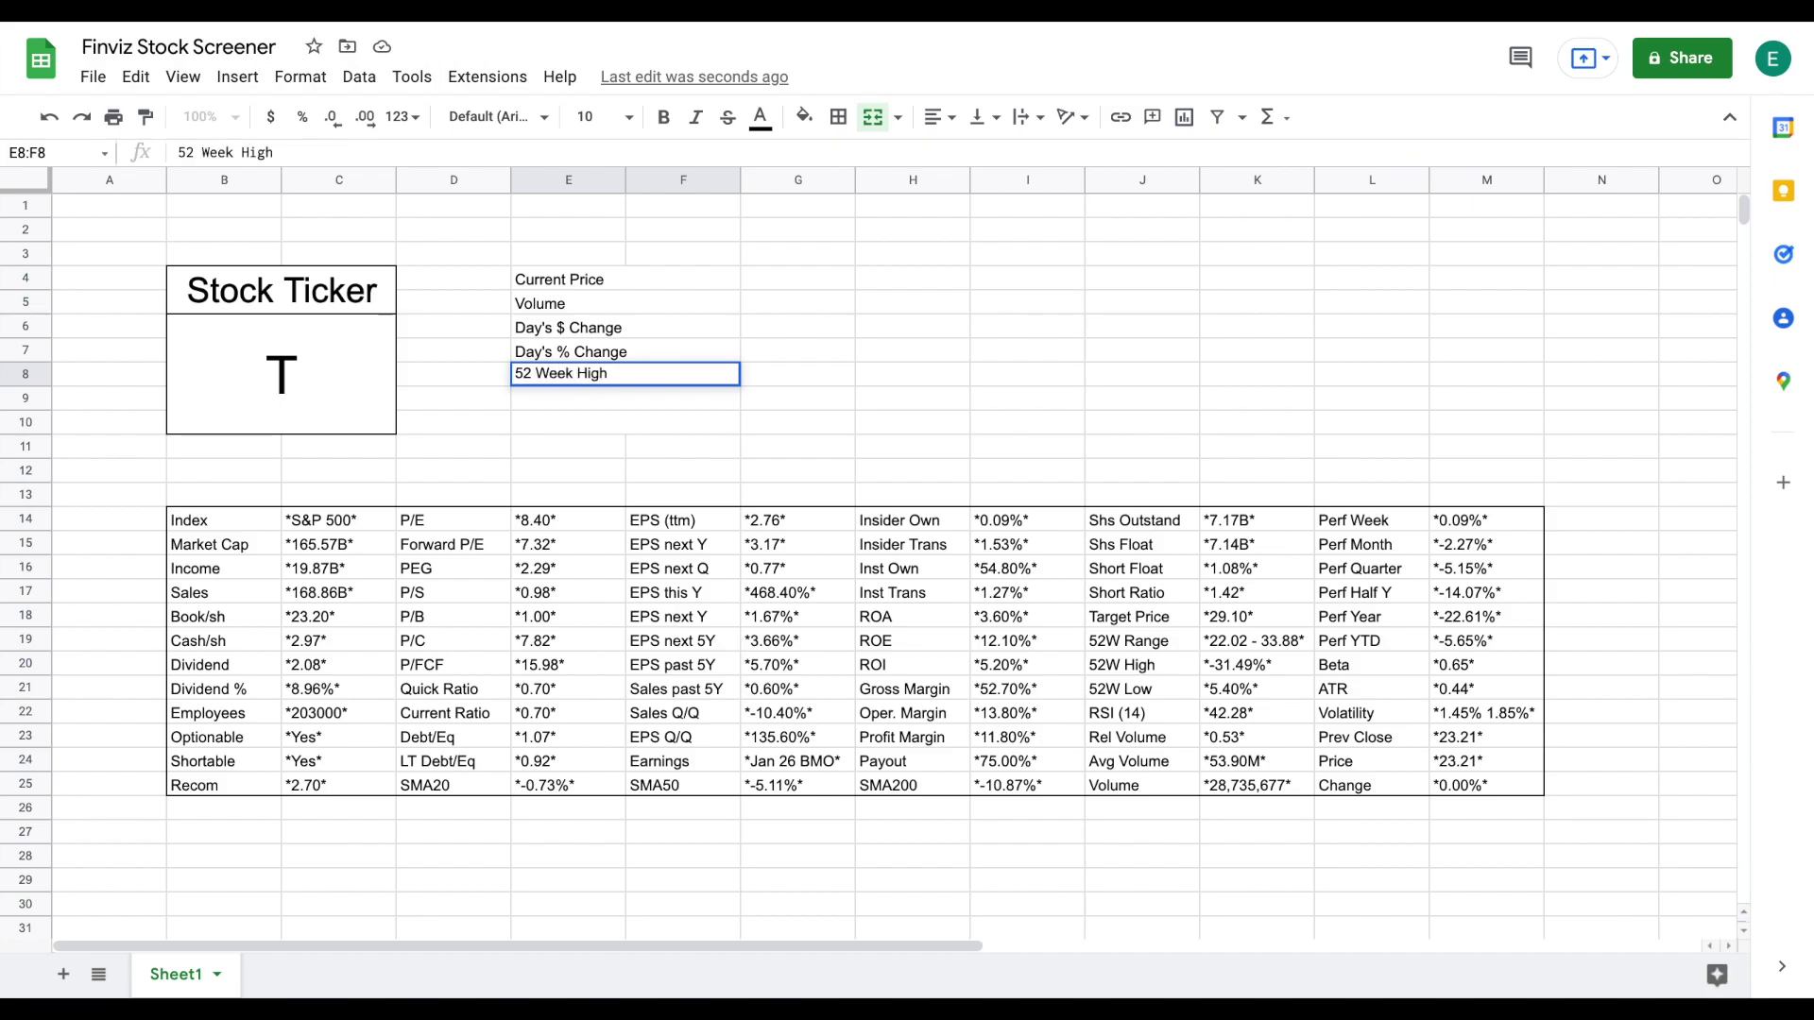
key("Return")
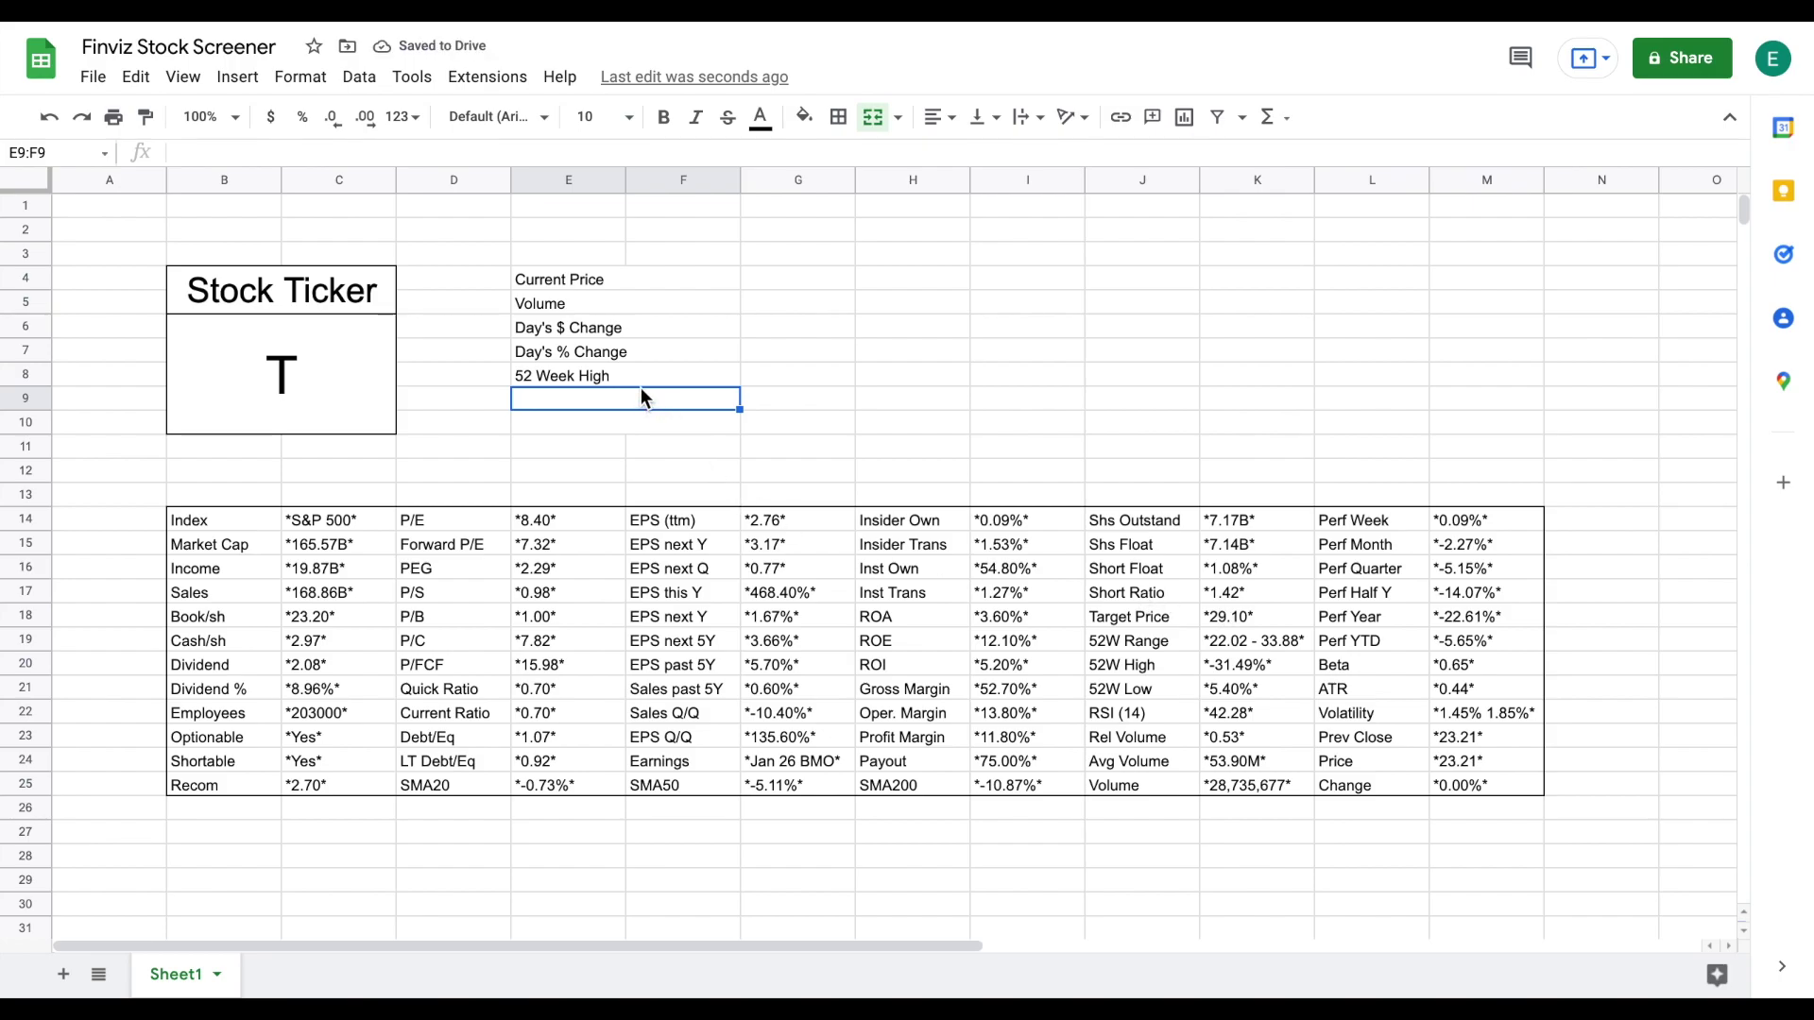
- Finish the label list with 52 Week Low in E9 and Yesterday's Closing Price in E10
type("52 W")
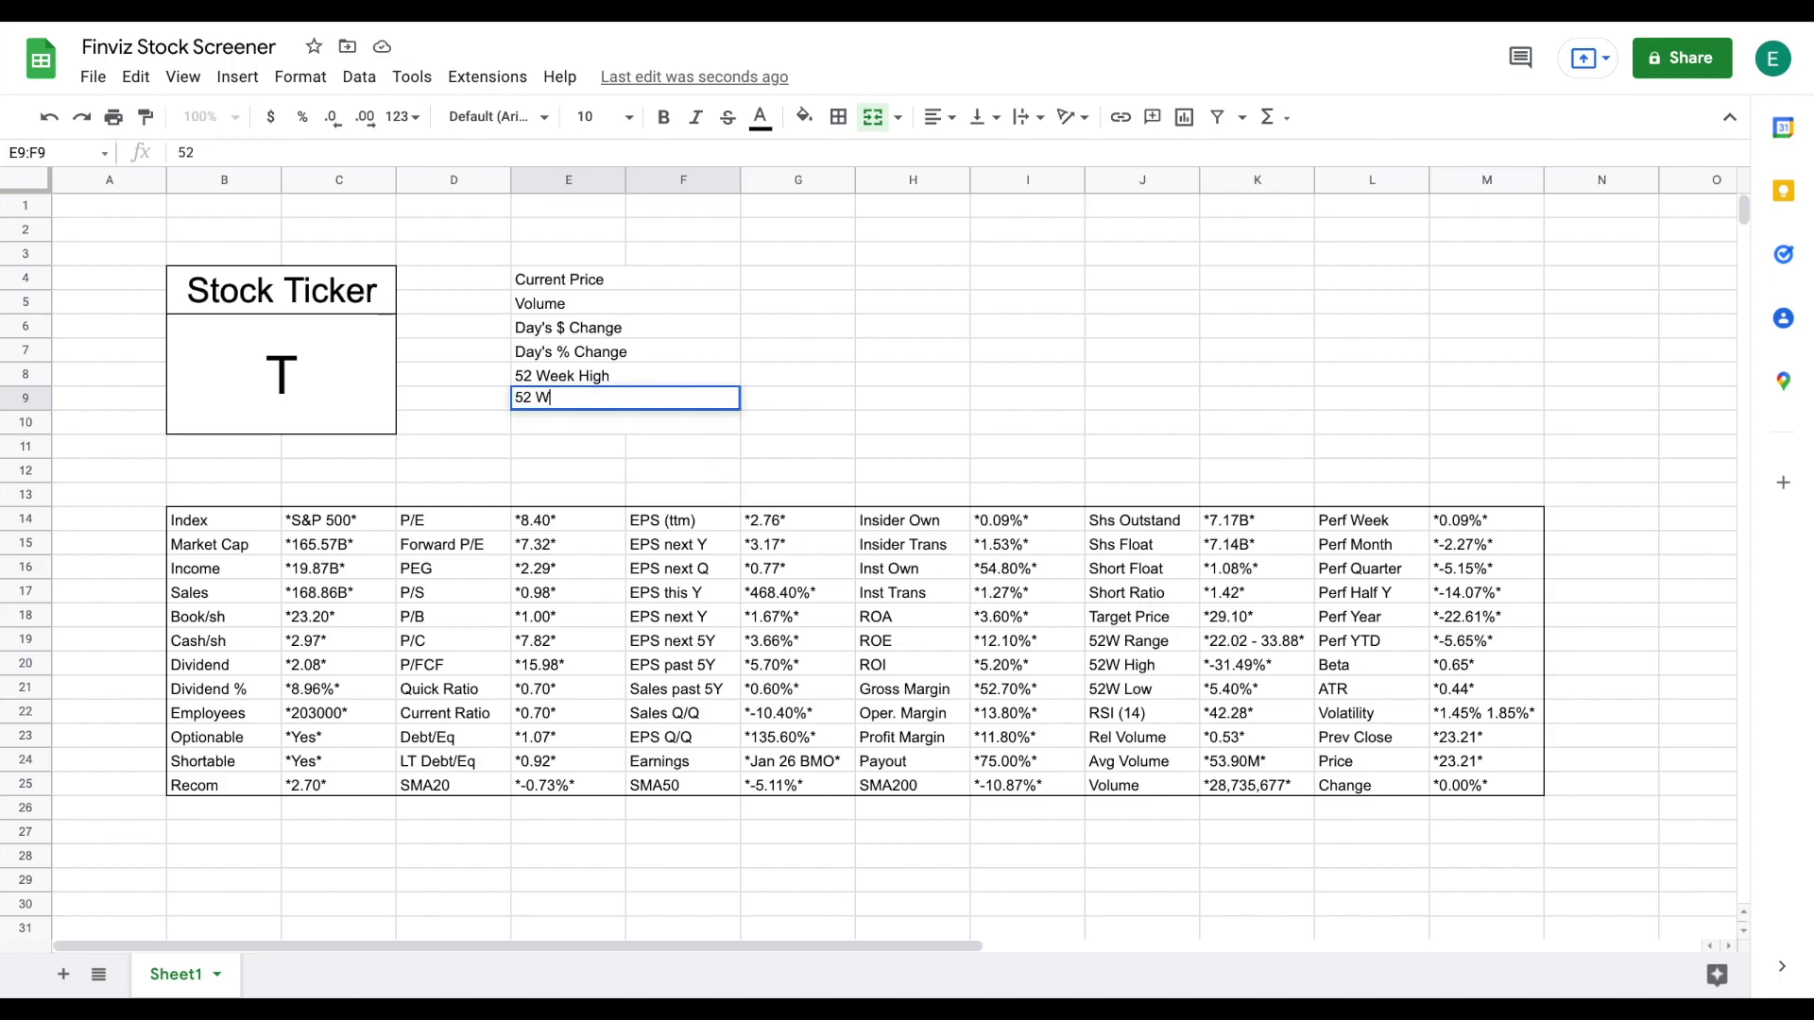
type("eek Low")
key("Return")
type("Yesterday's Closing Price")
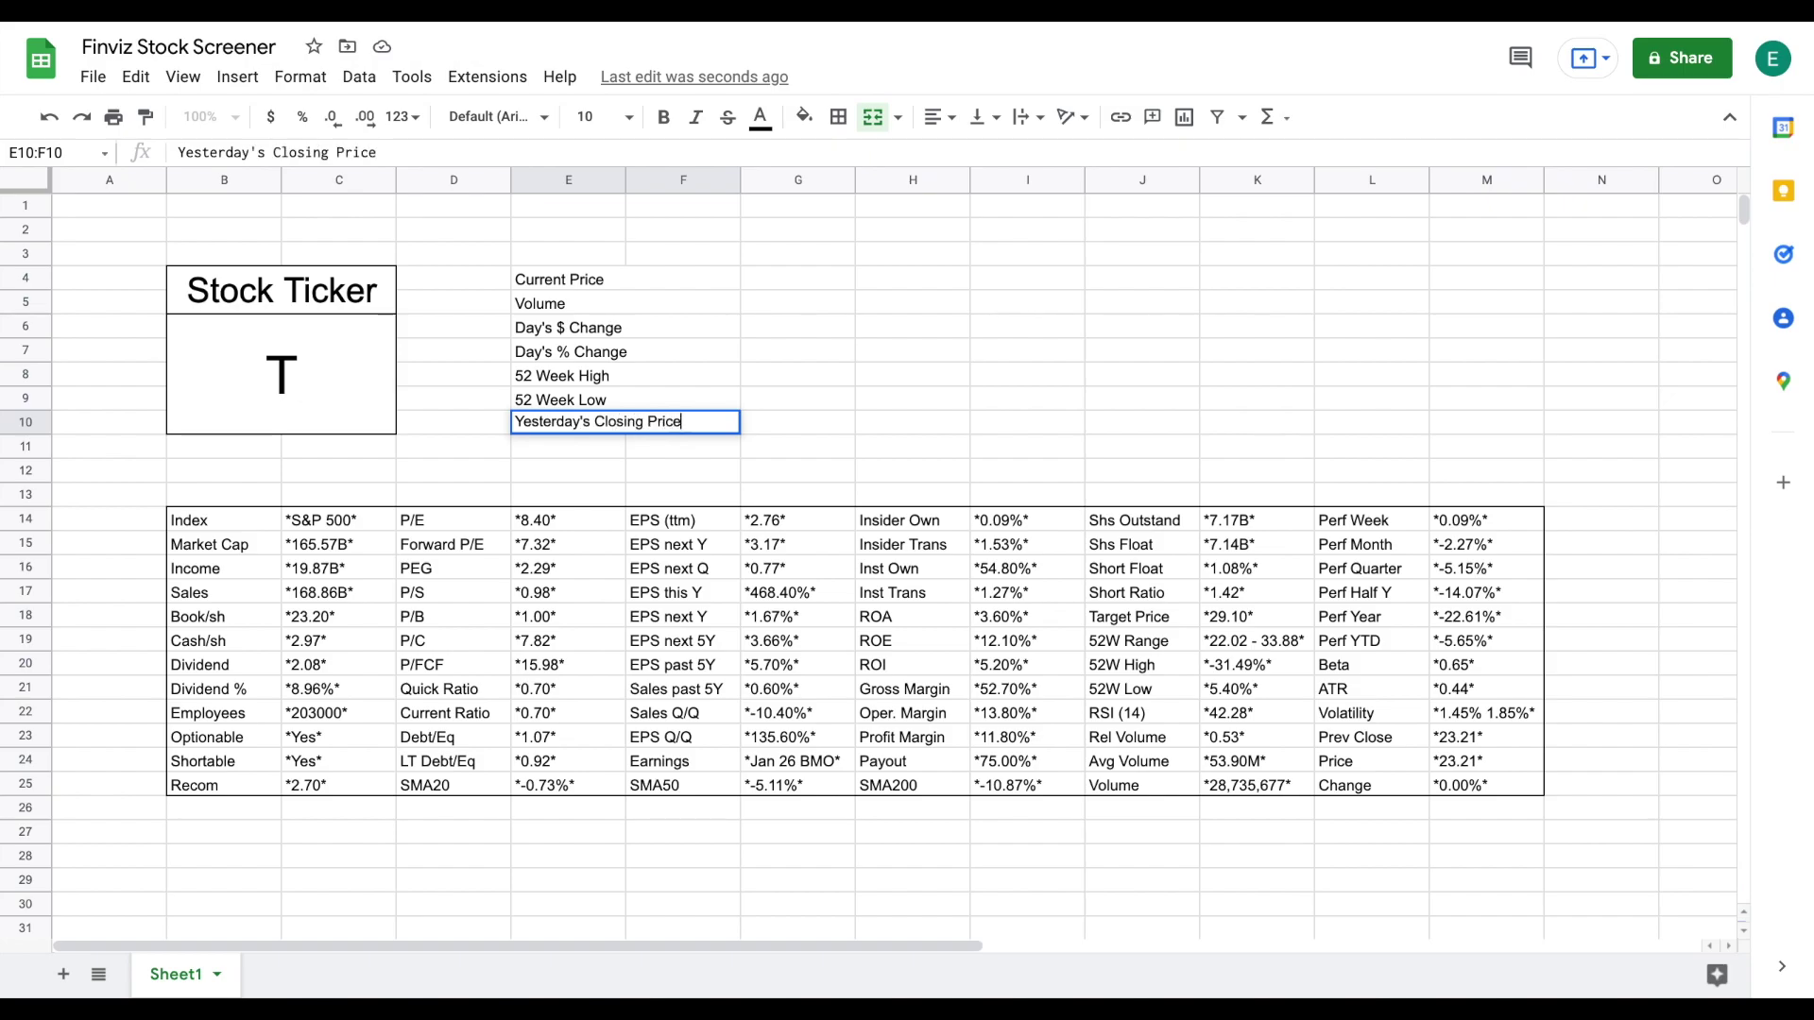
key("Return")
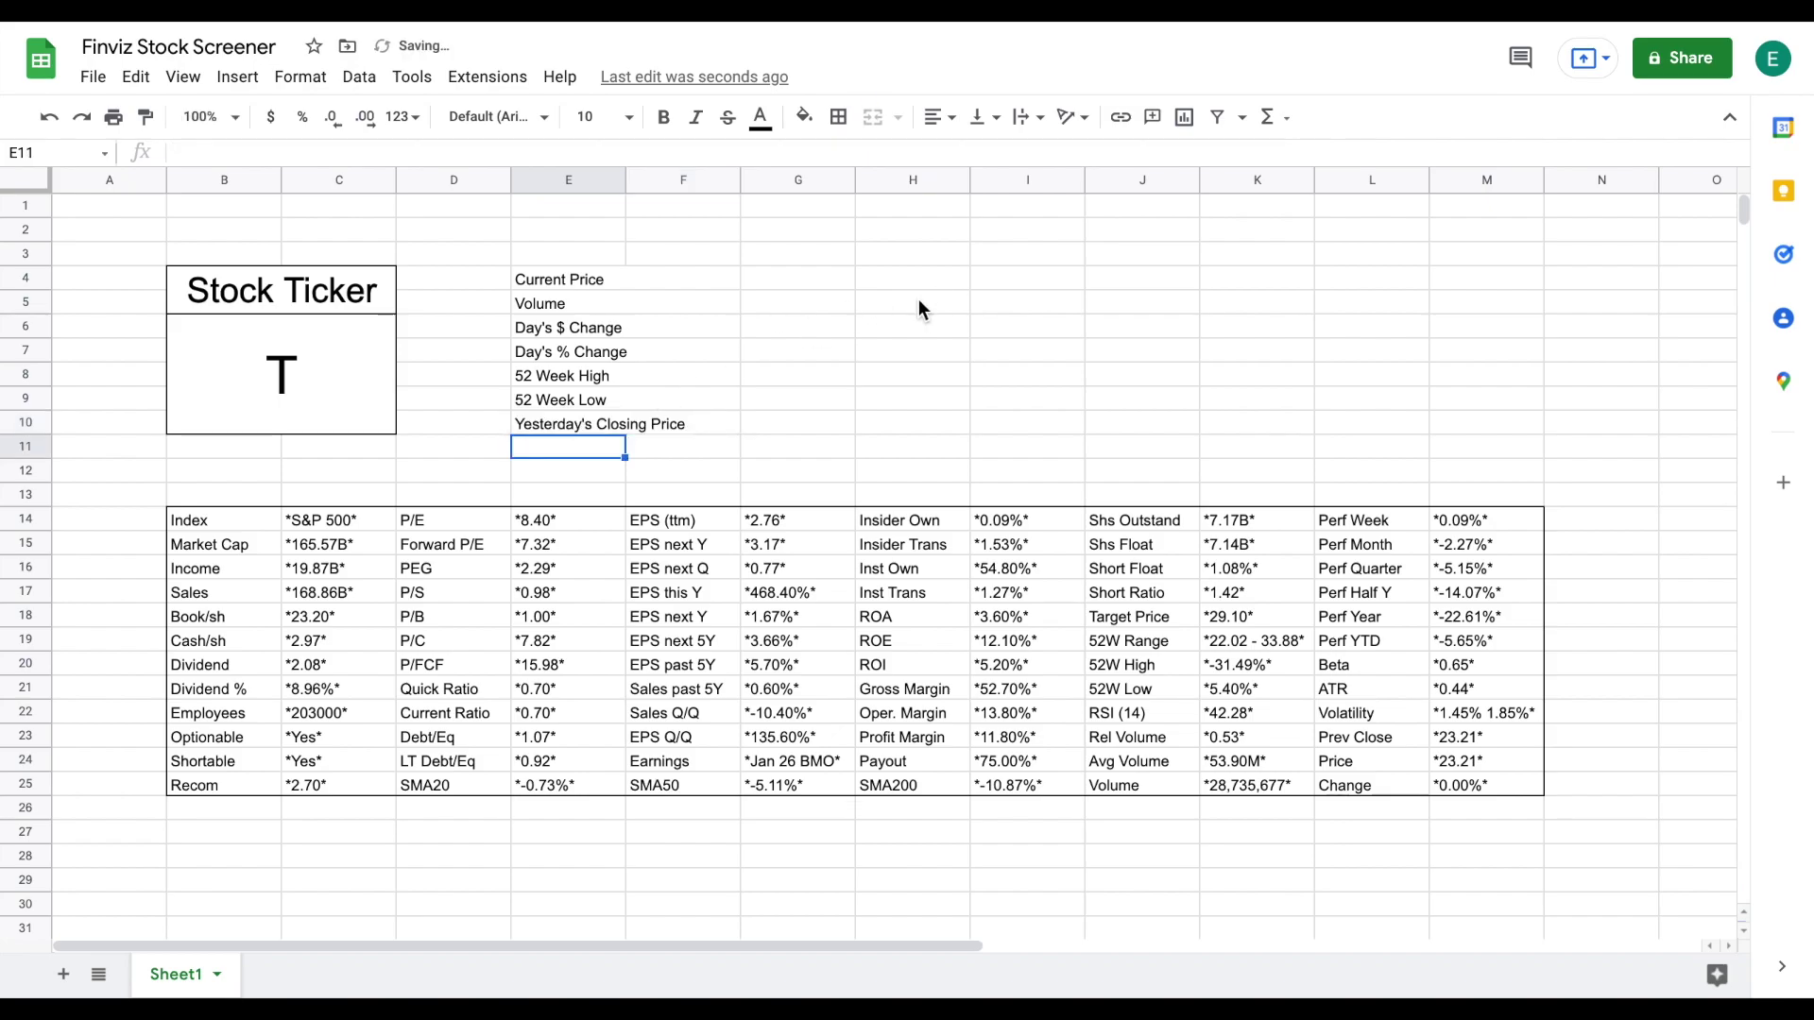
left_click_drag(623, 281, 622, 440)
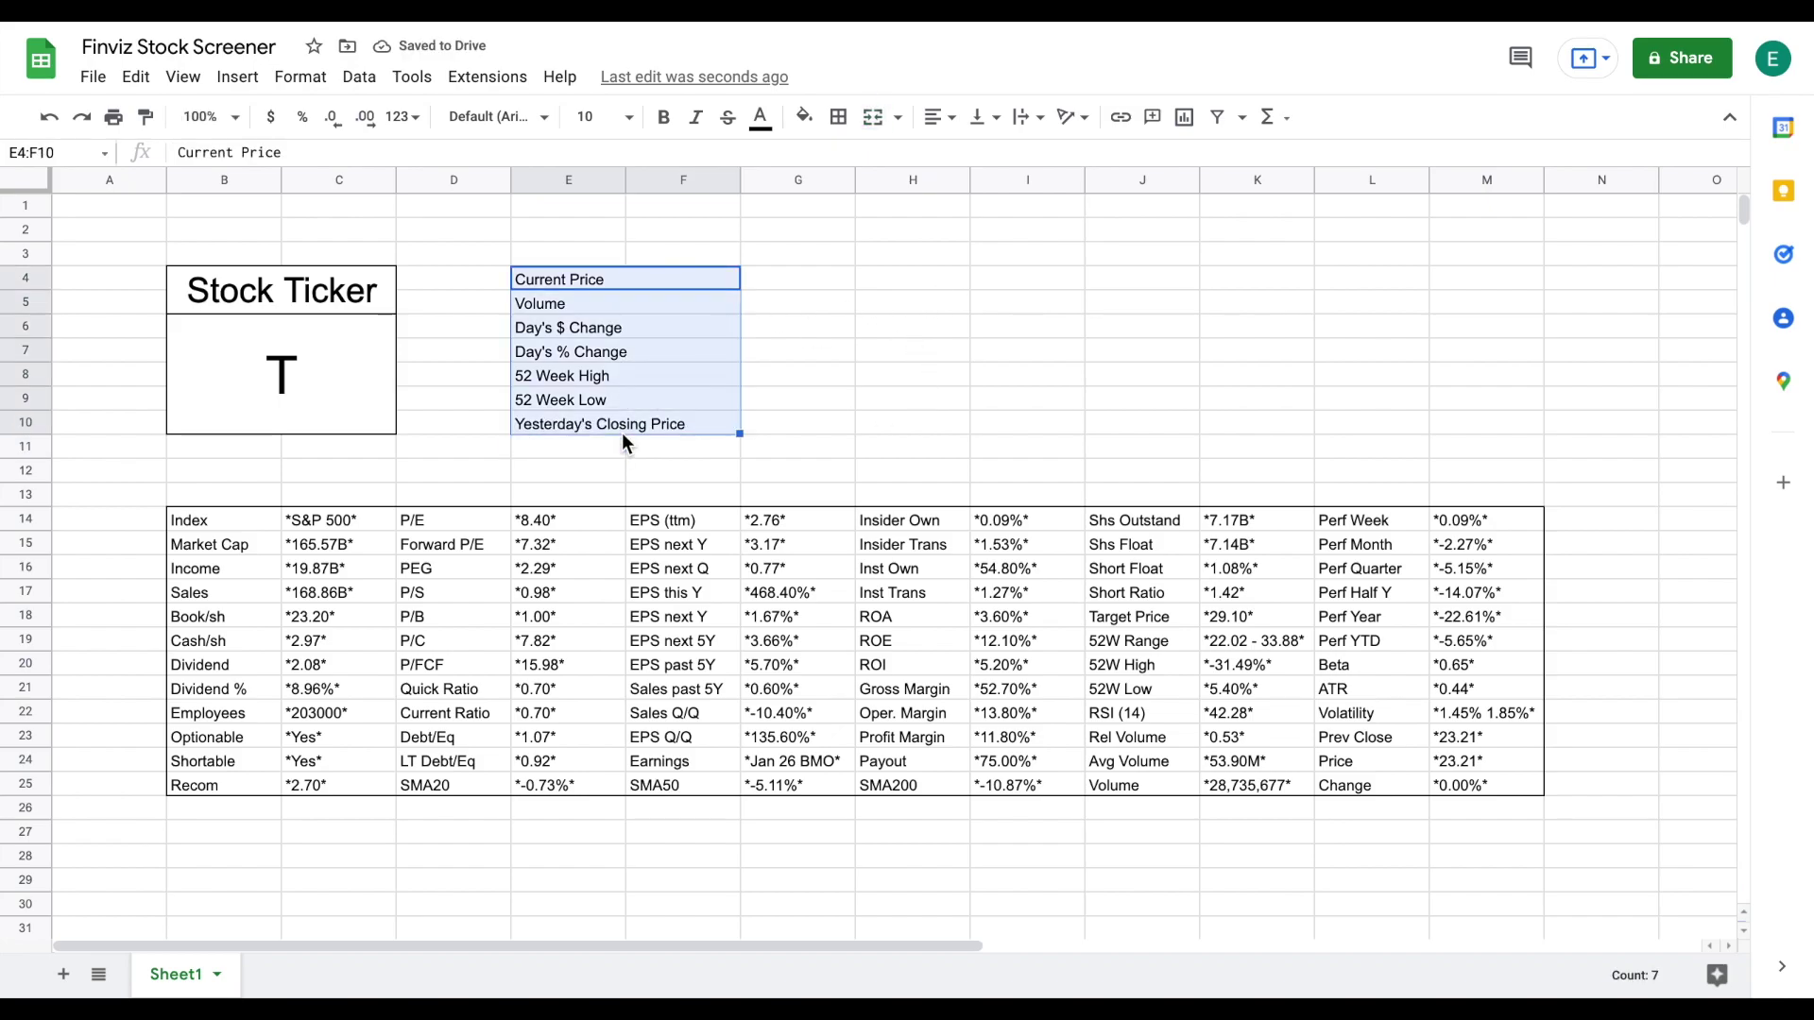
- Enter the formula =GOOGLEFINANCE(B6) in G4 to pull the current price for the entered ticker
left_click(826, 280)
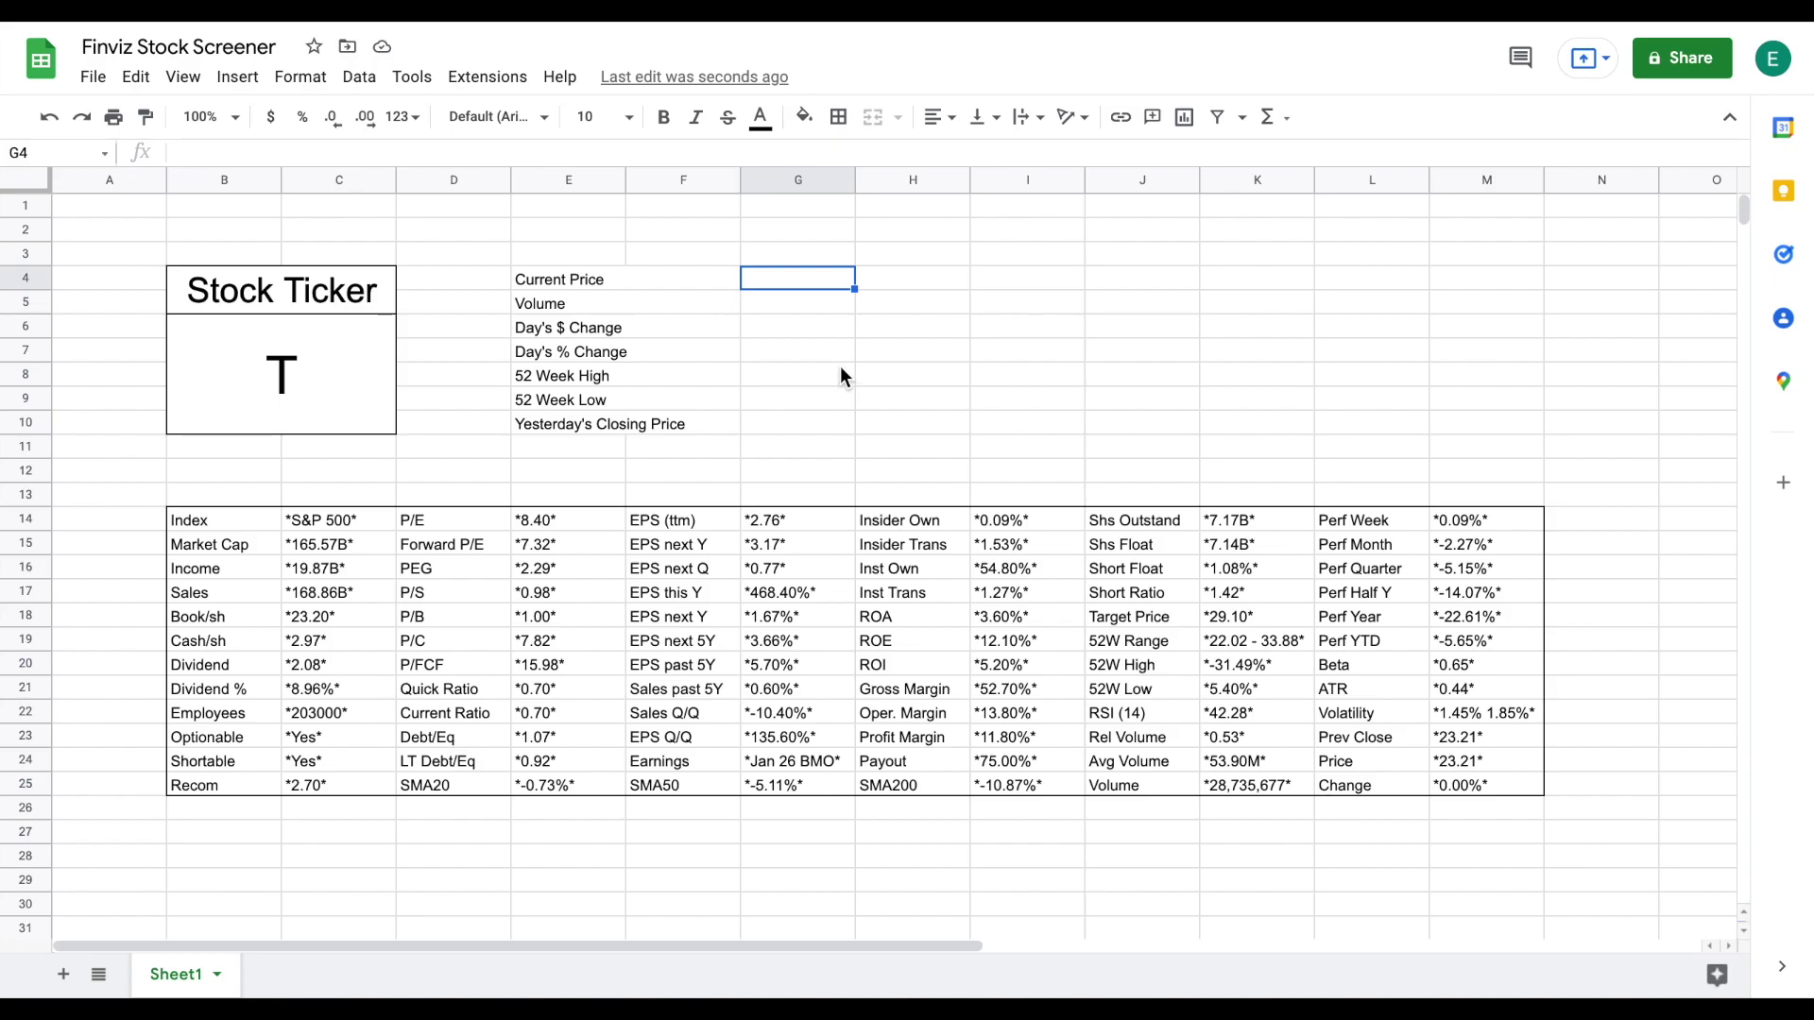
type("=")
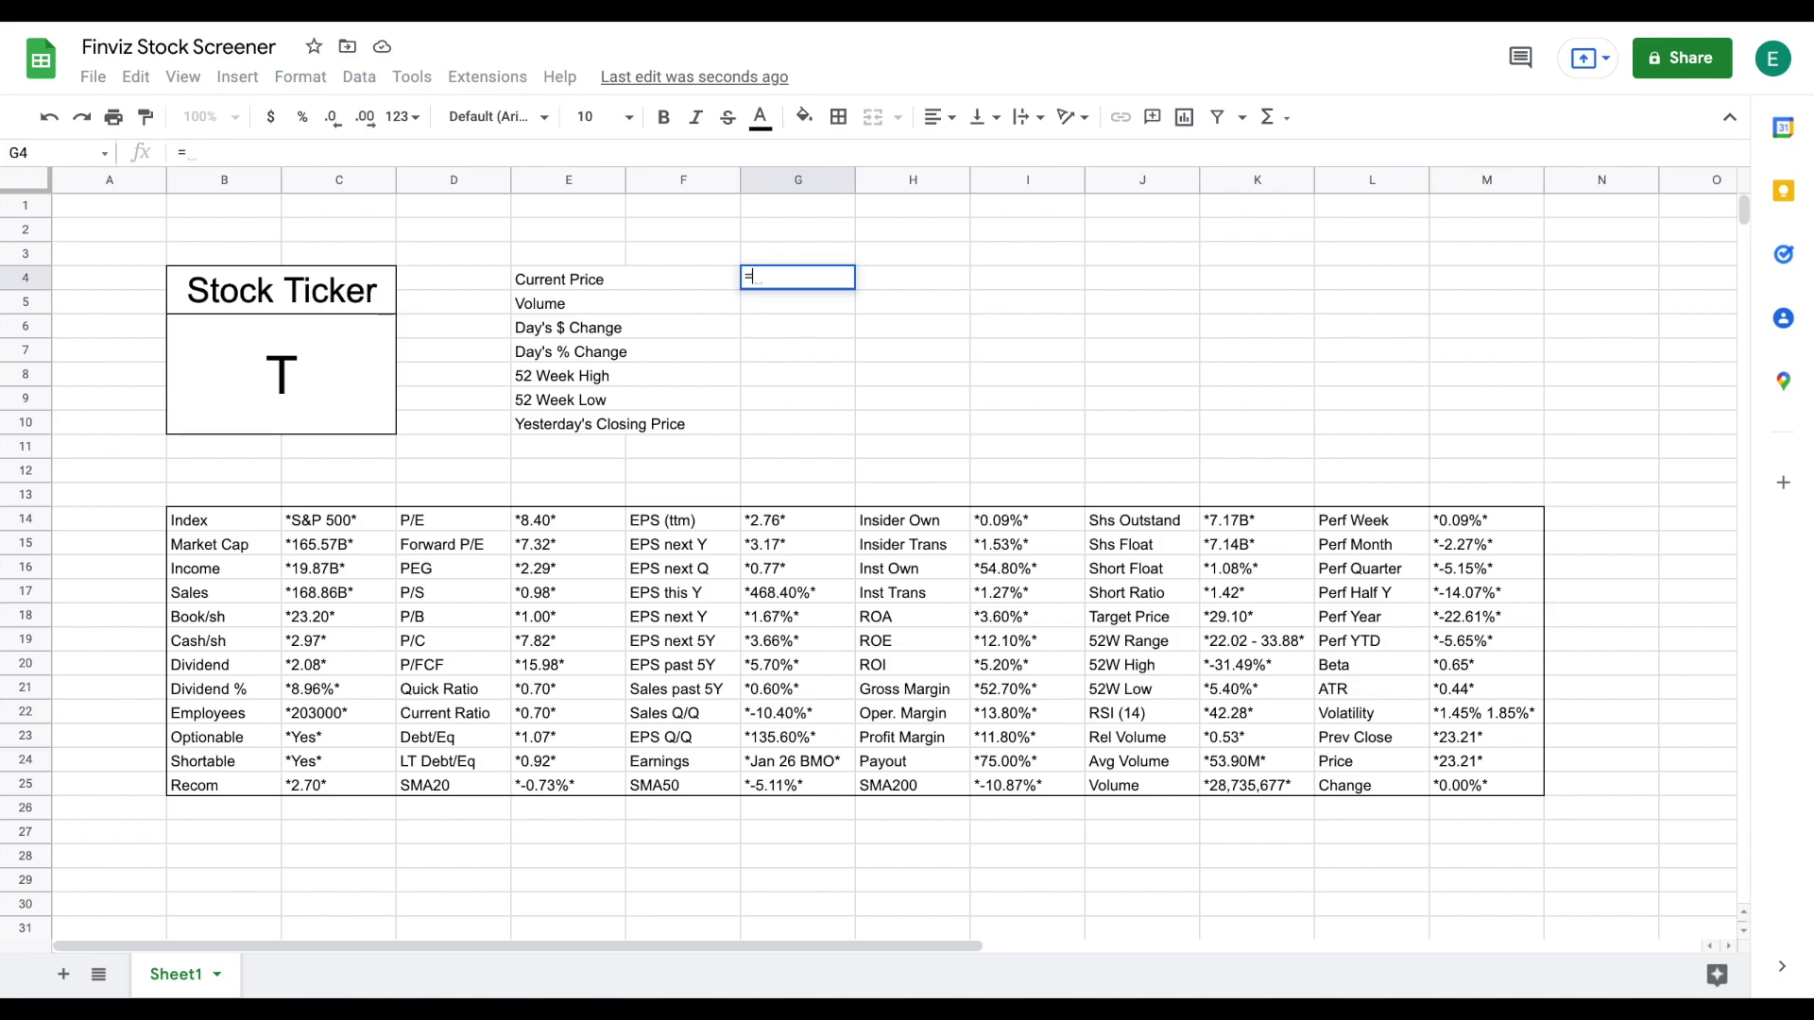
type("go")
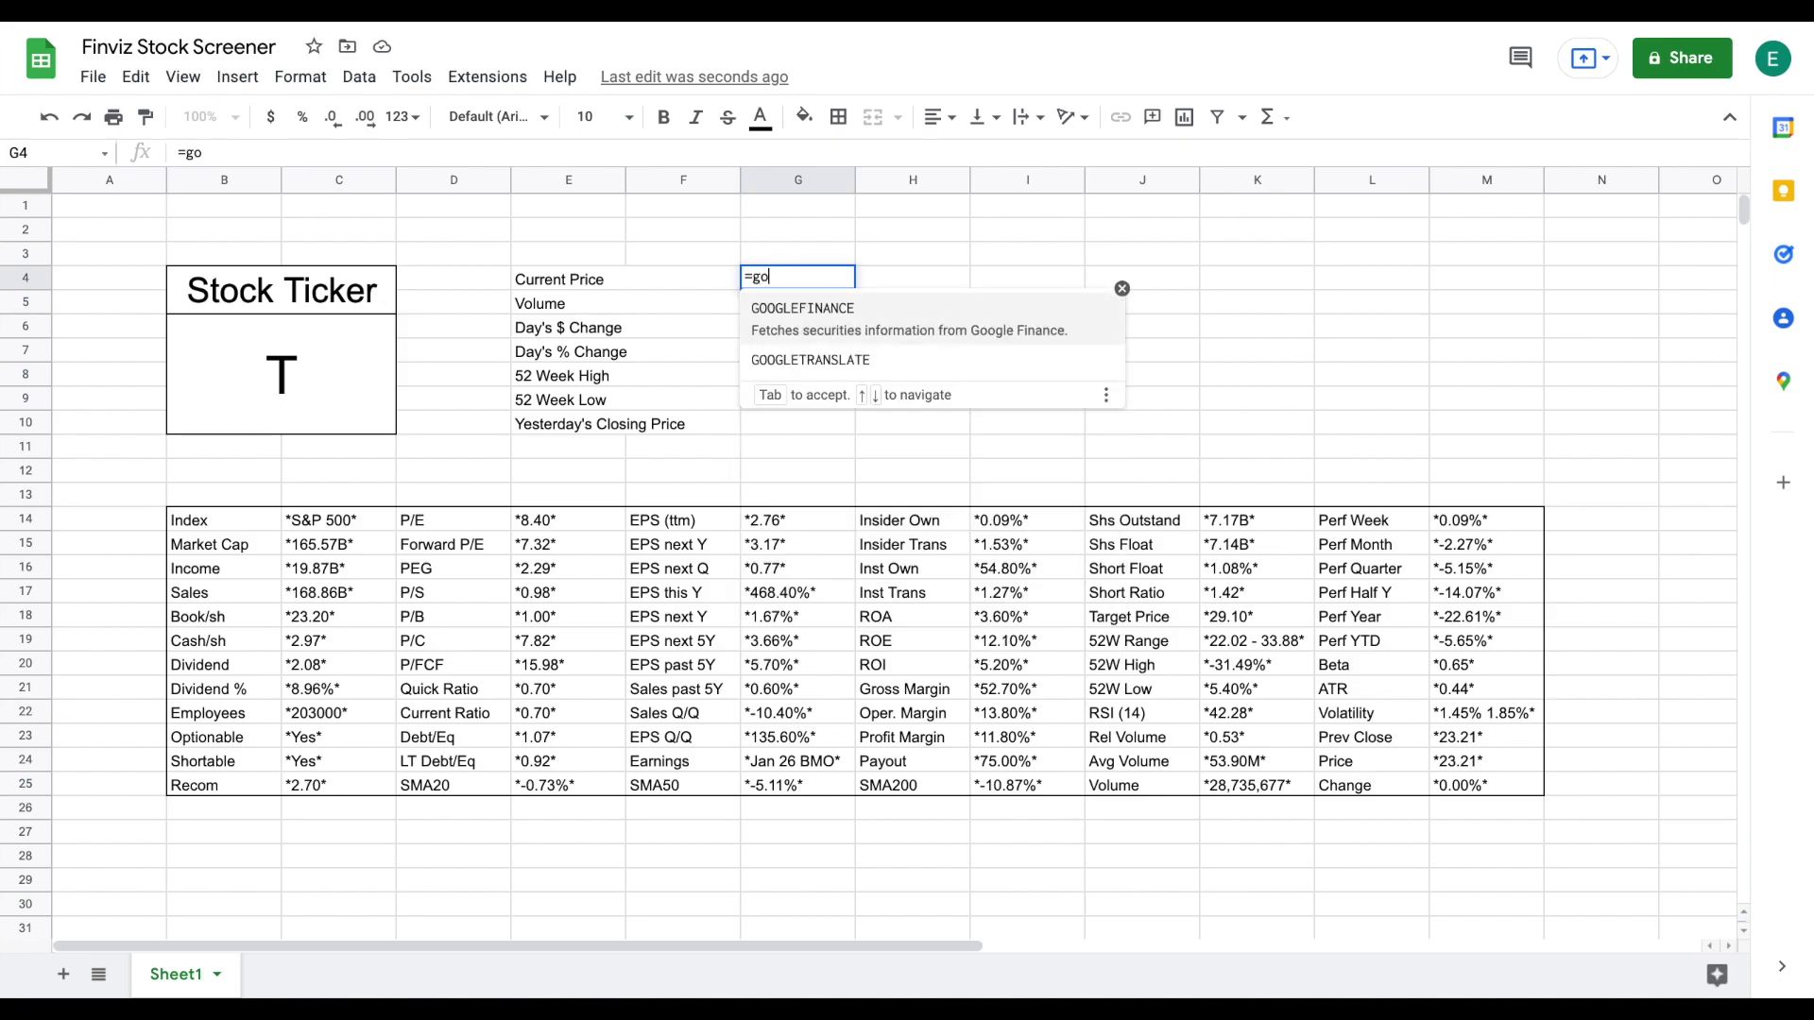
left_click(932, 321)
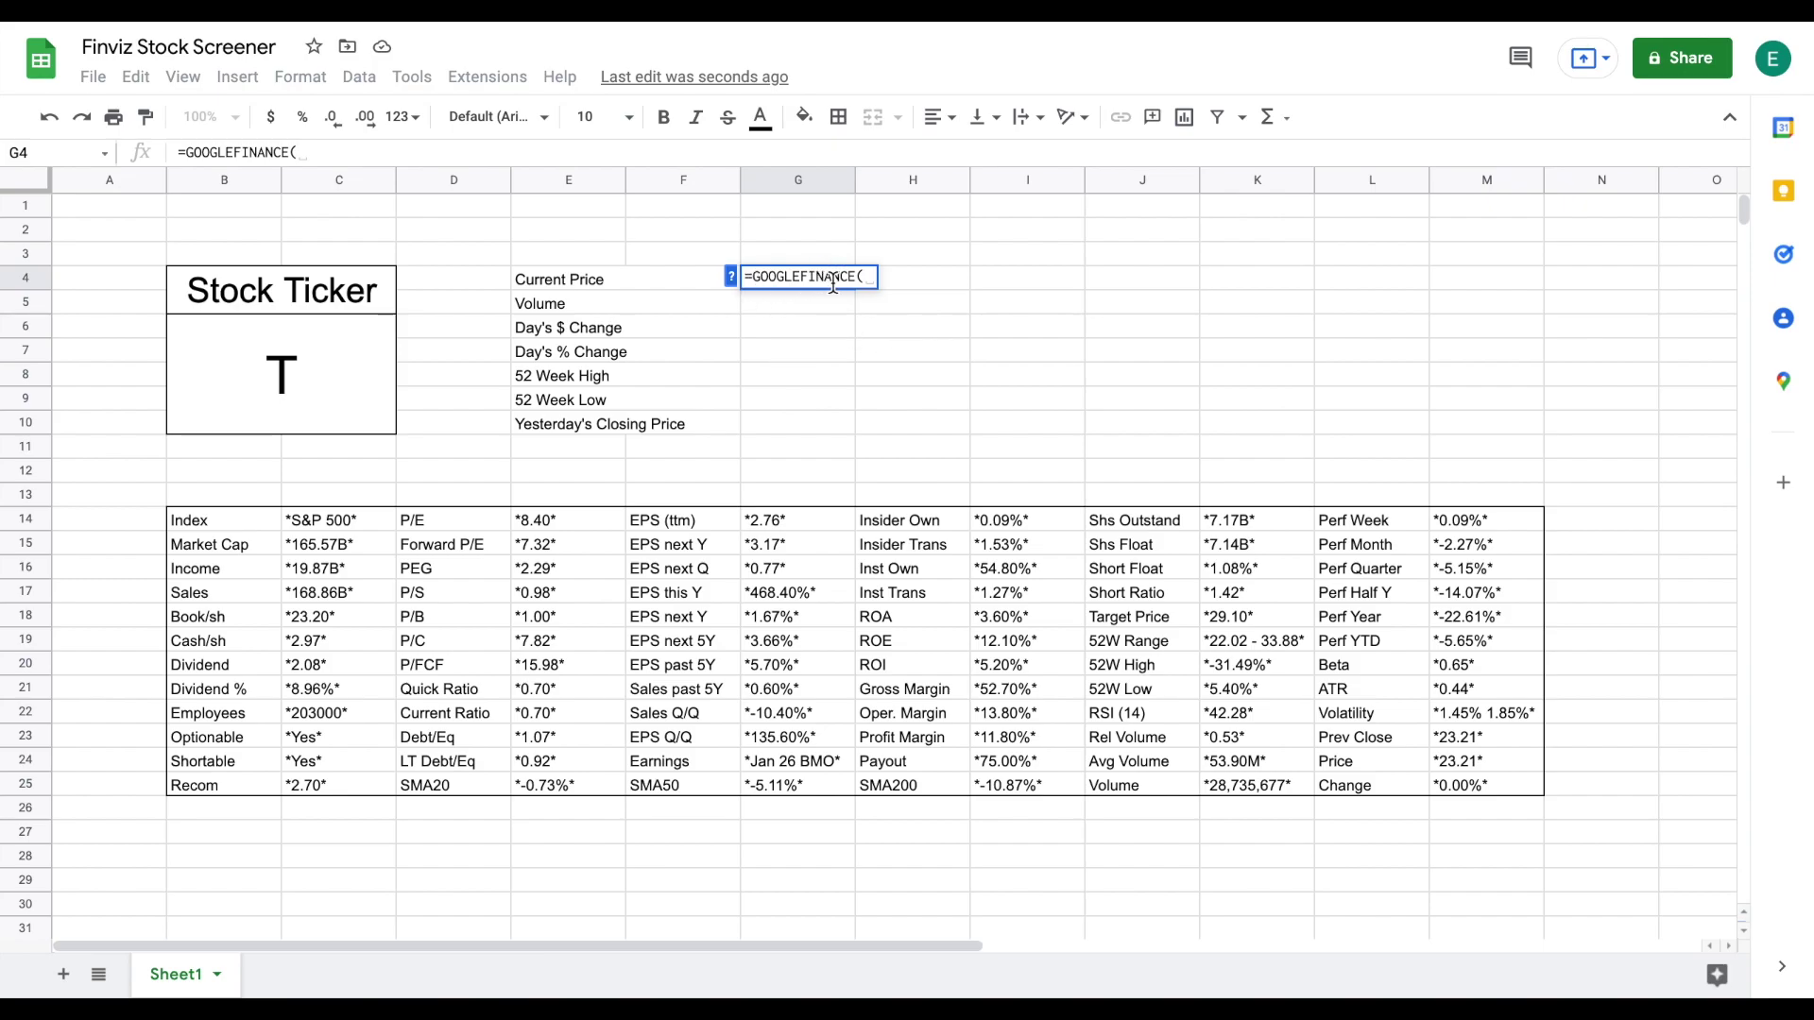
left_click(208, 326)
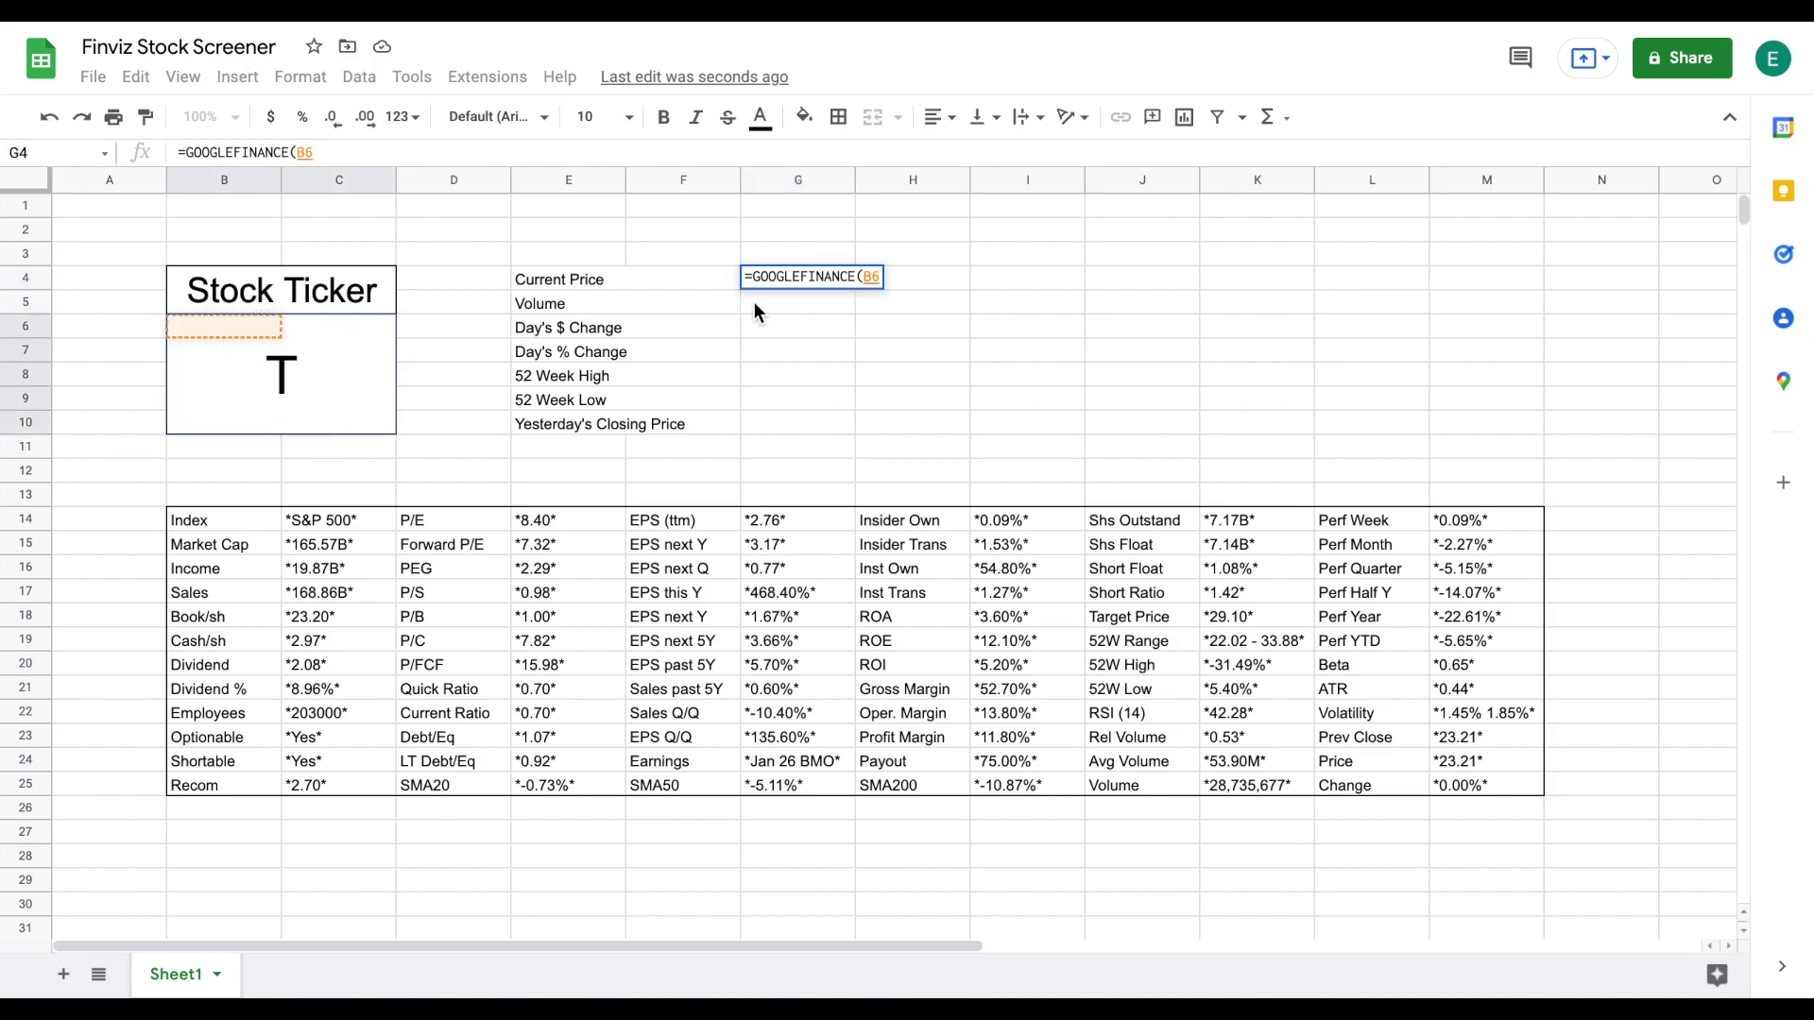
type(")")
key("Return")
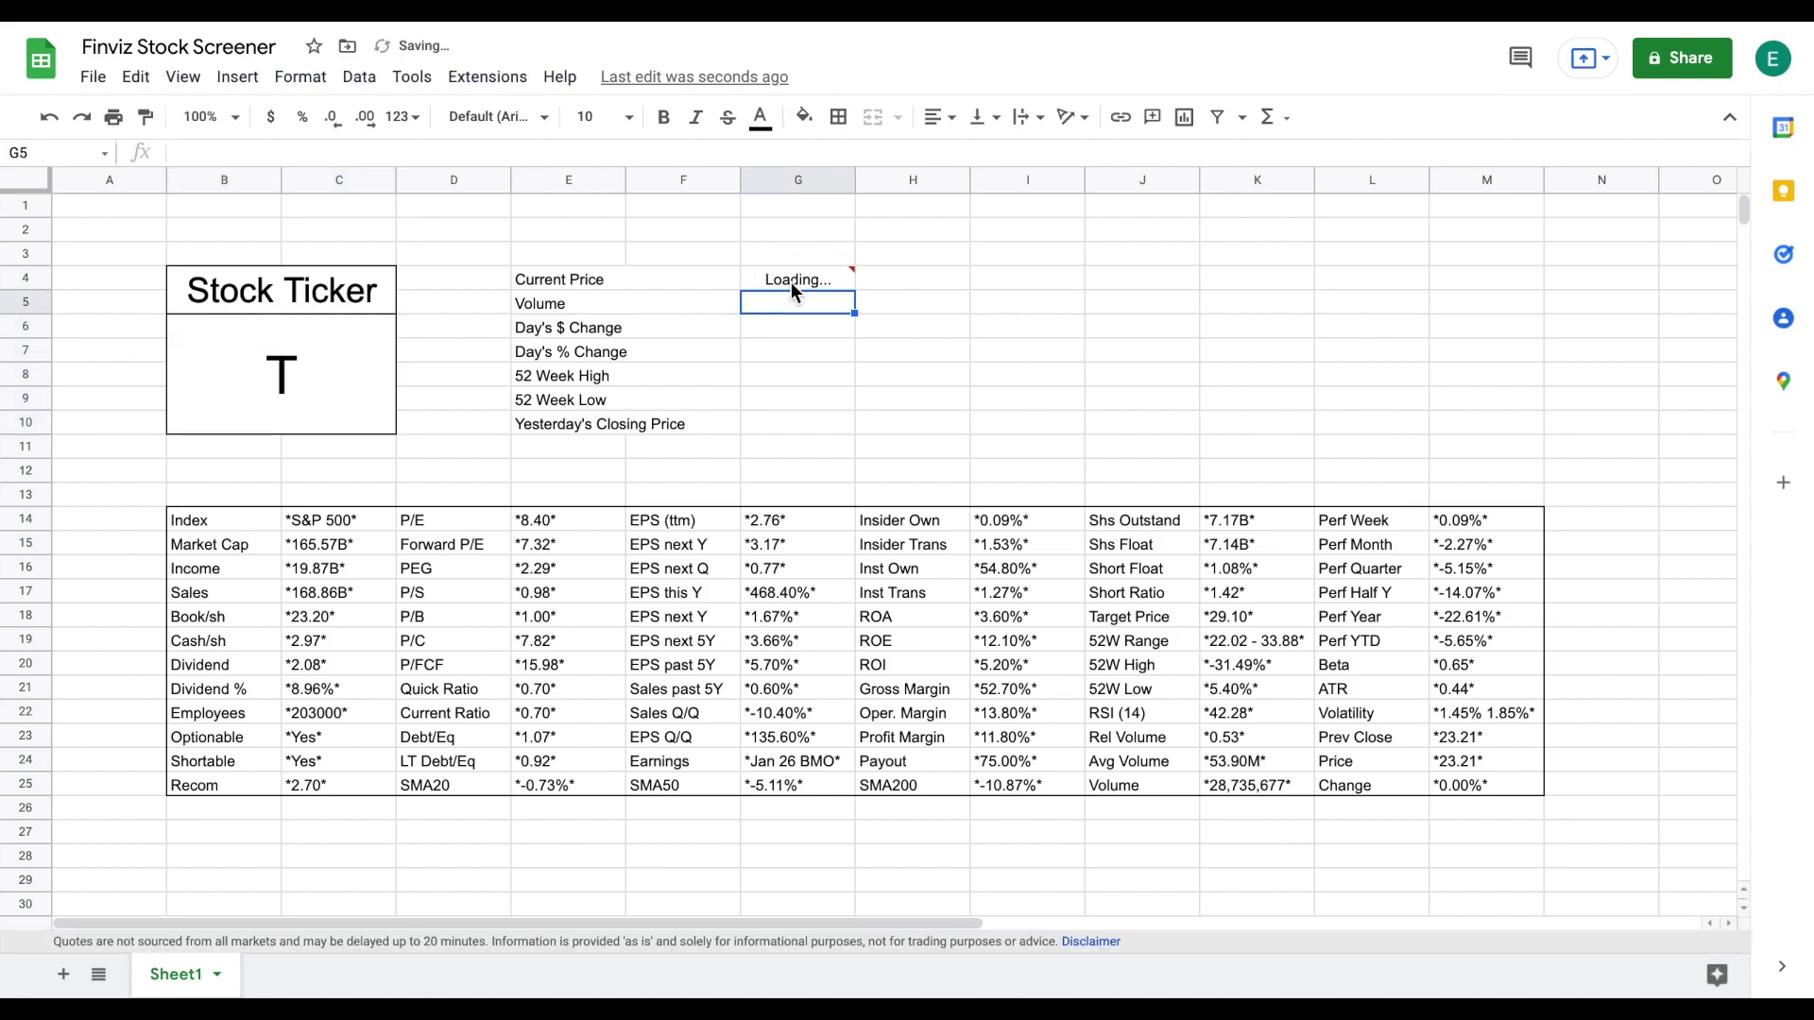
left_click_drag(658, 280, 767, 278)
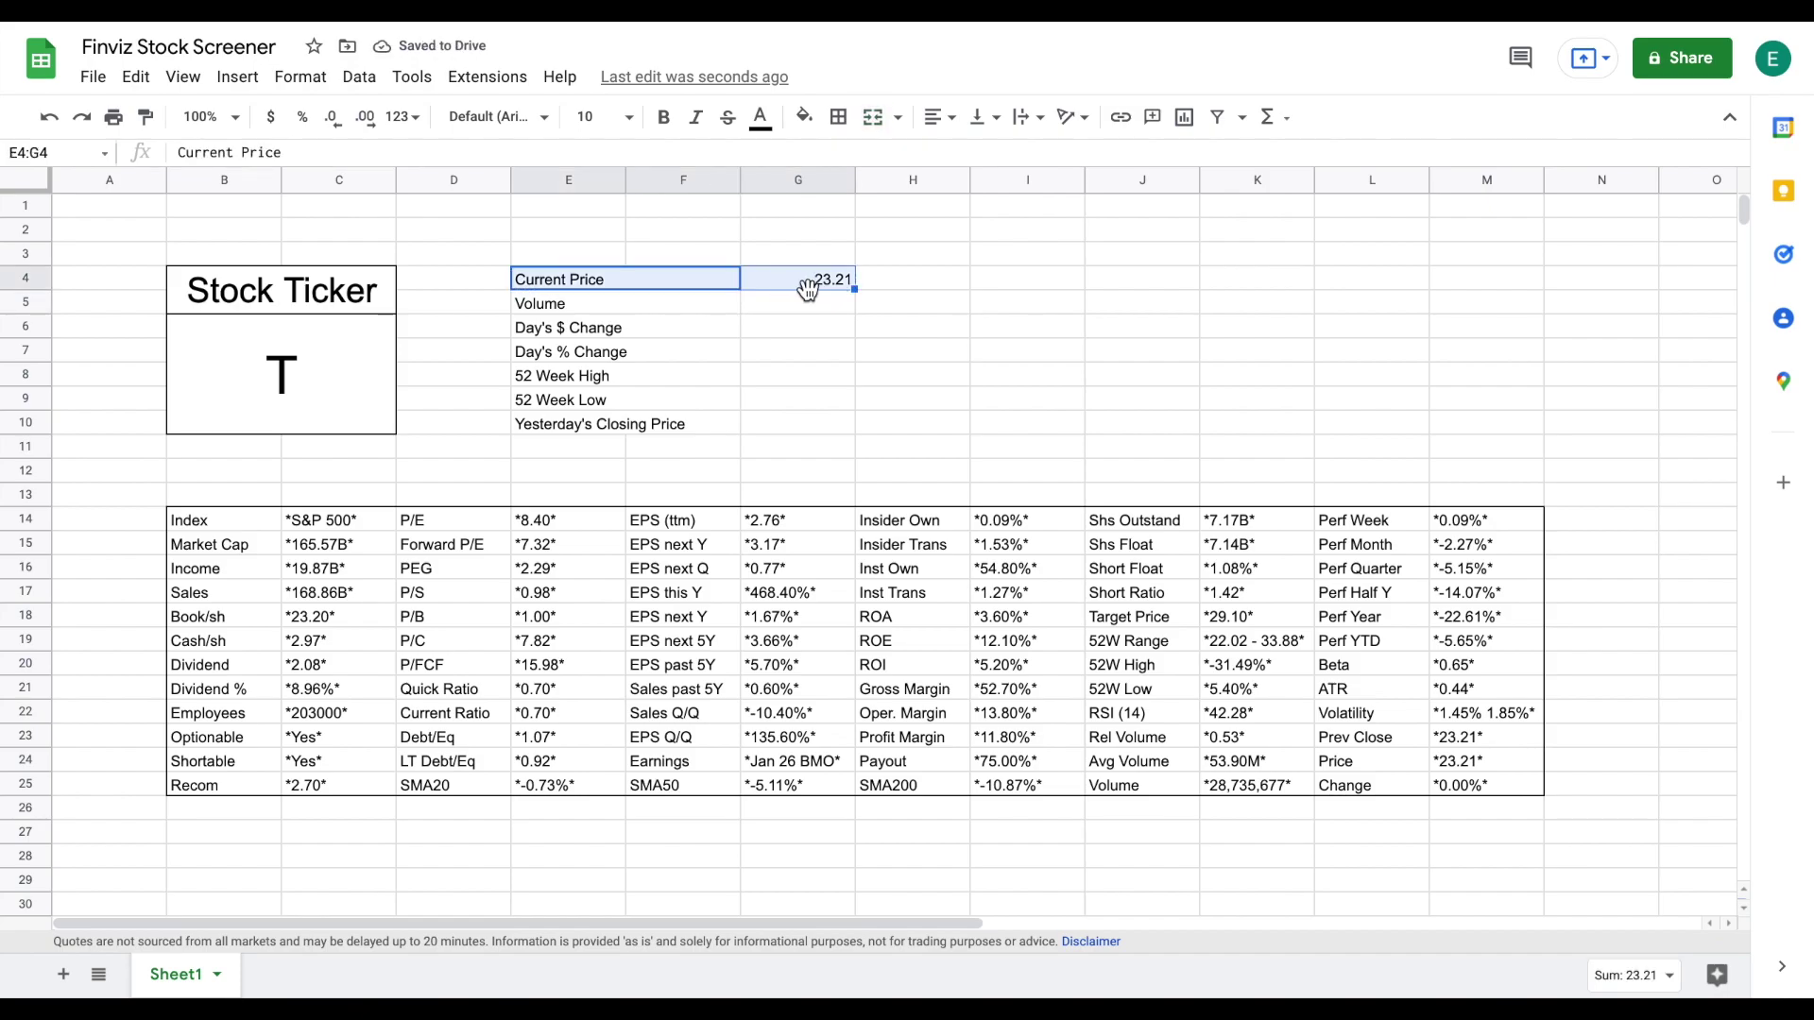
left_click(776, 281)
- Change the stock ticker in the merged cell B6 to VZ and check the Current Price formula in G4
left_click(321, 369)
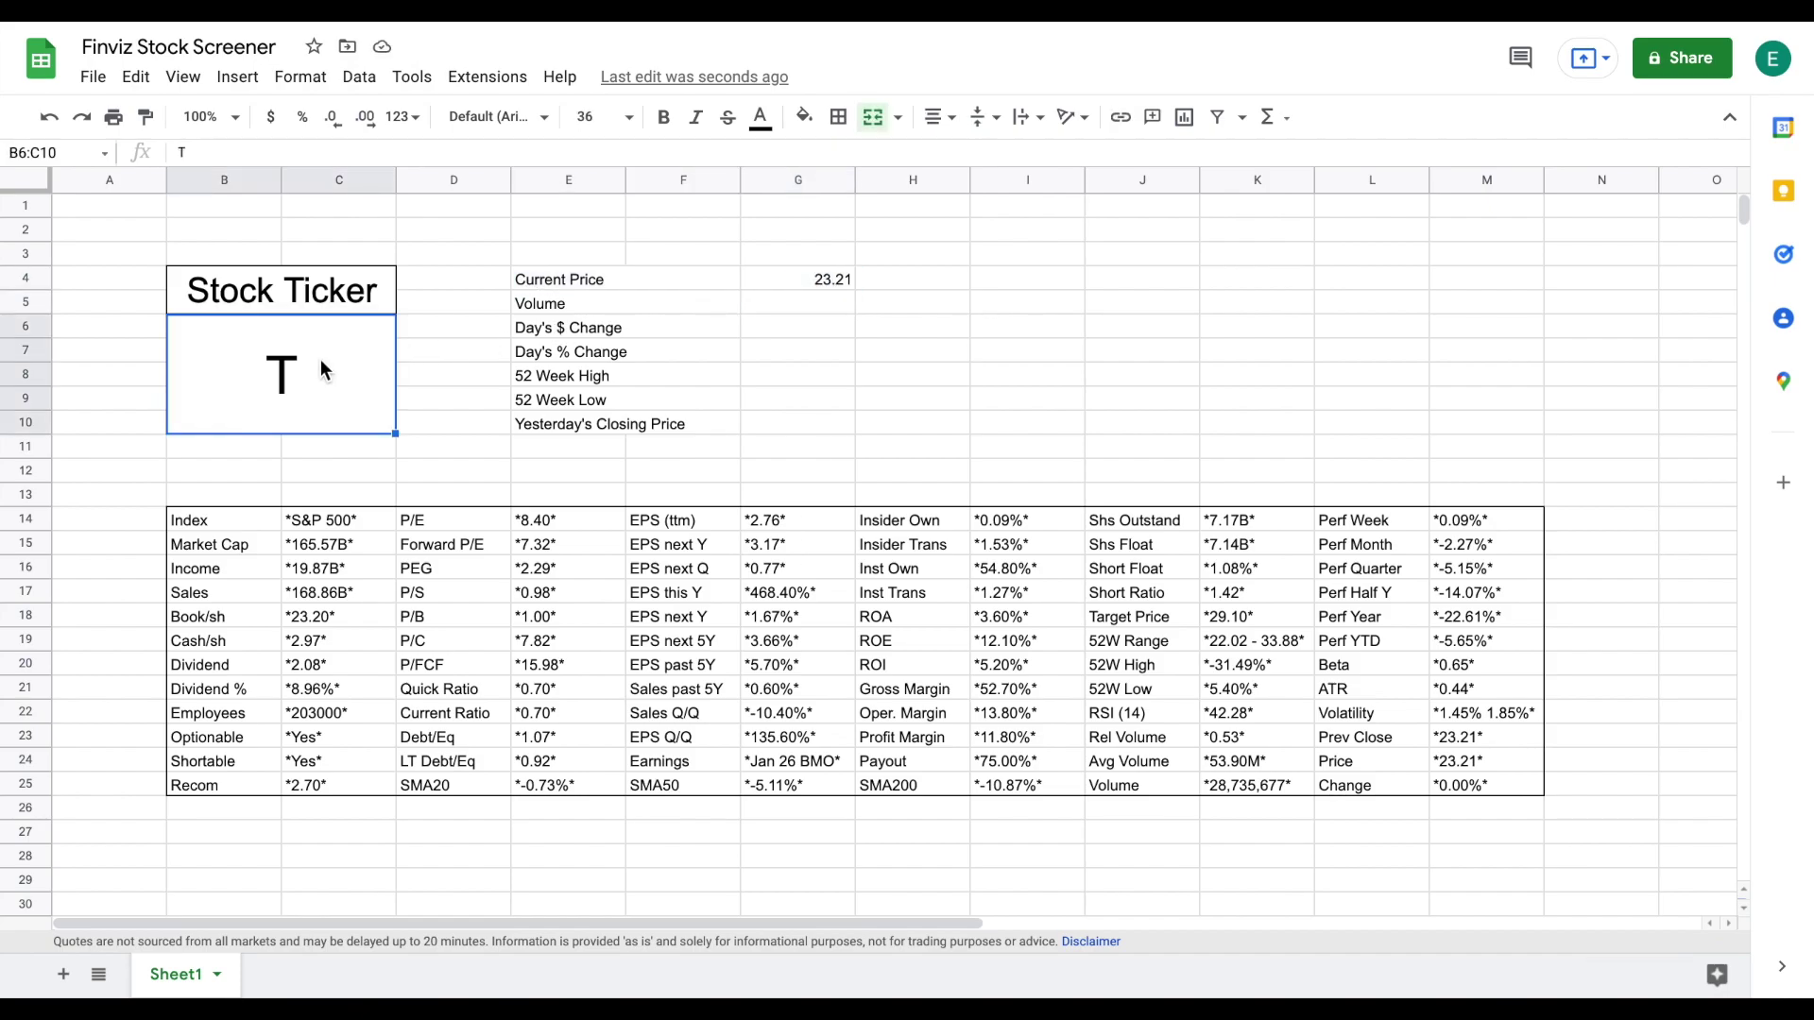
type("VZ")
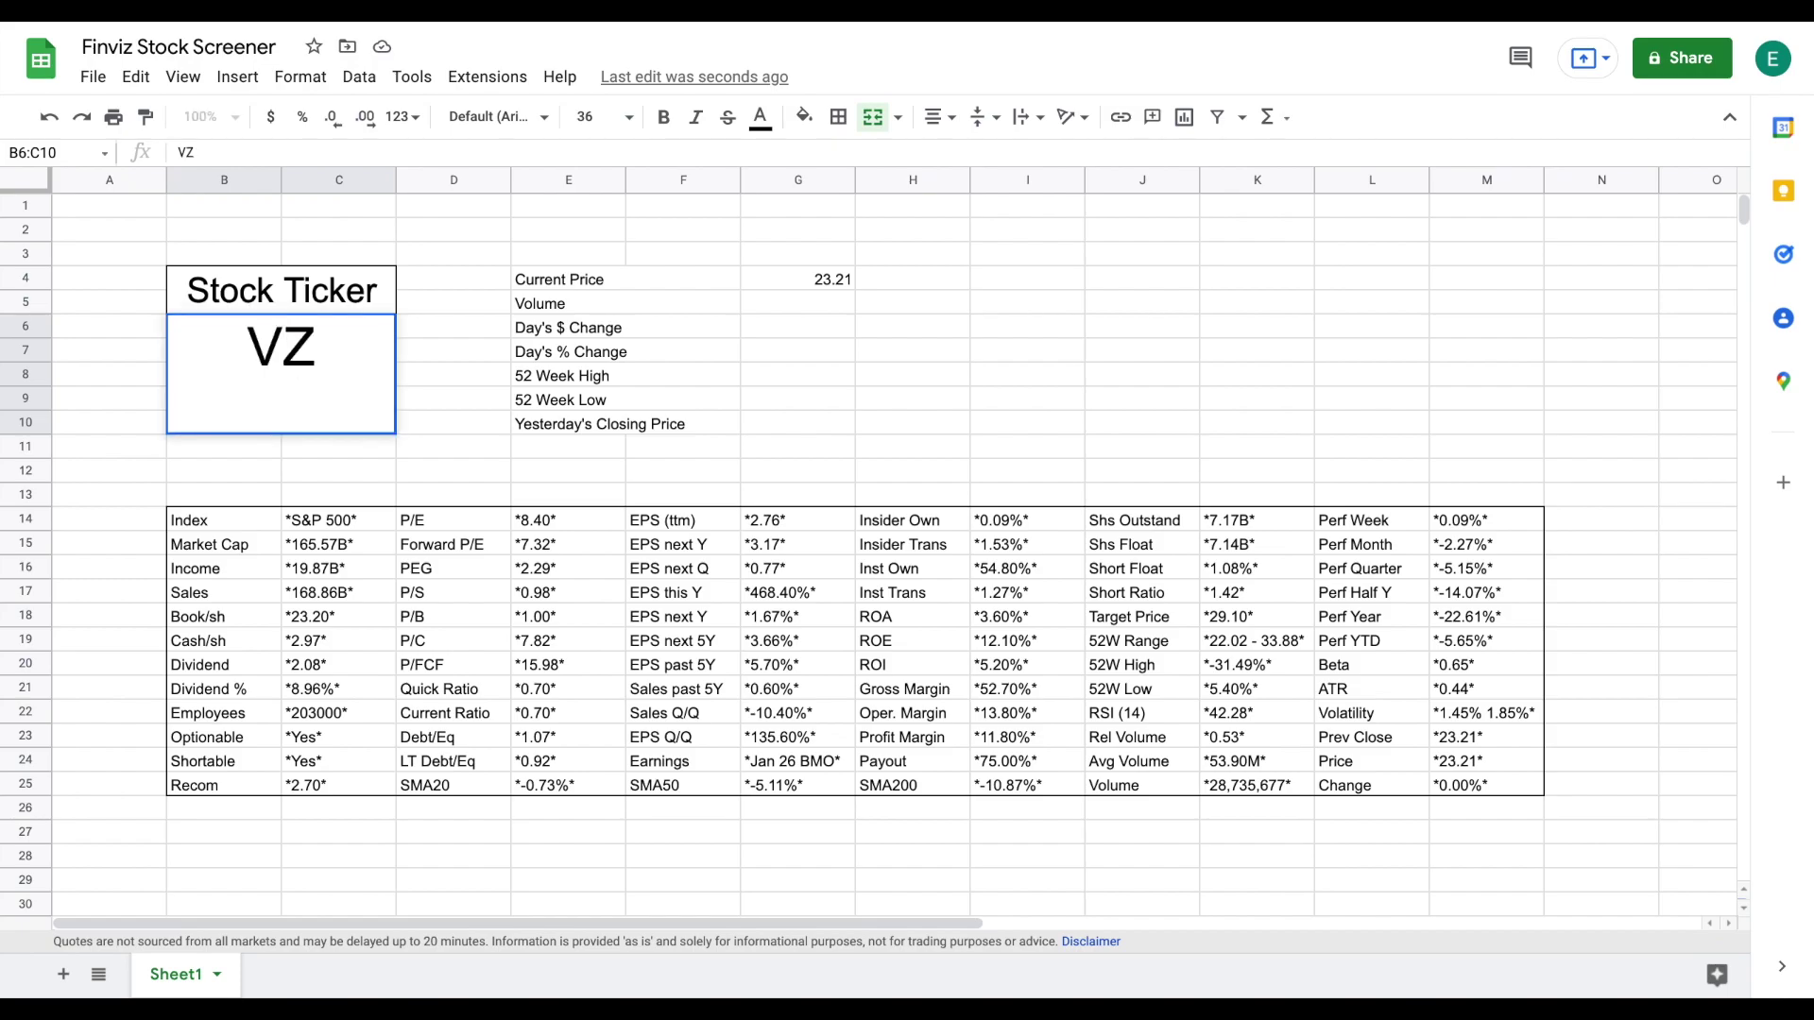
key("Return")
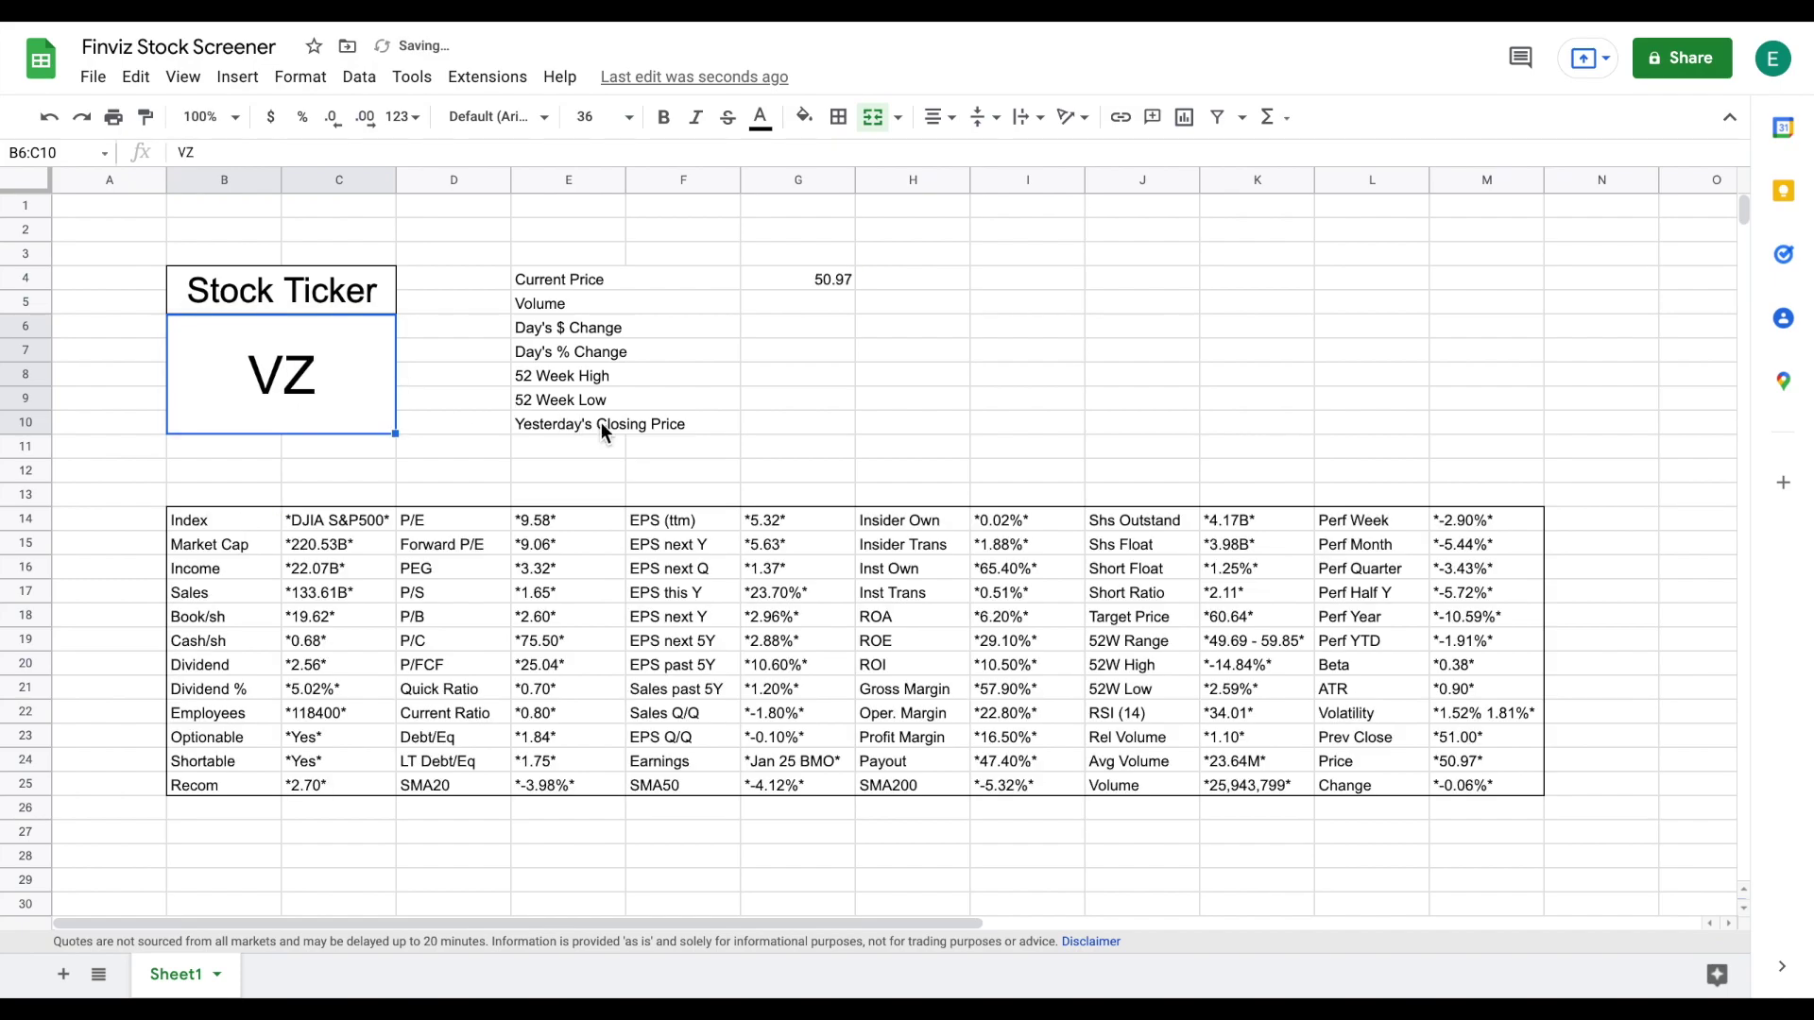
left_click(770, 275)
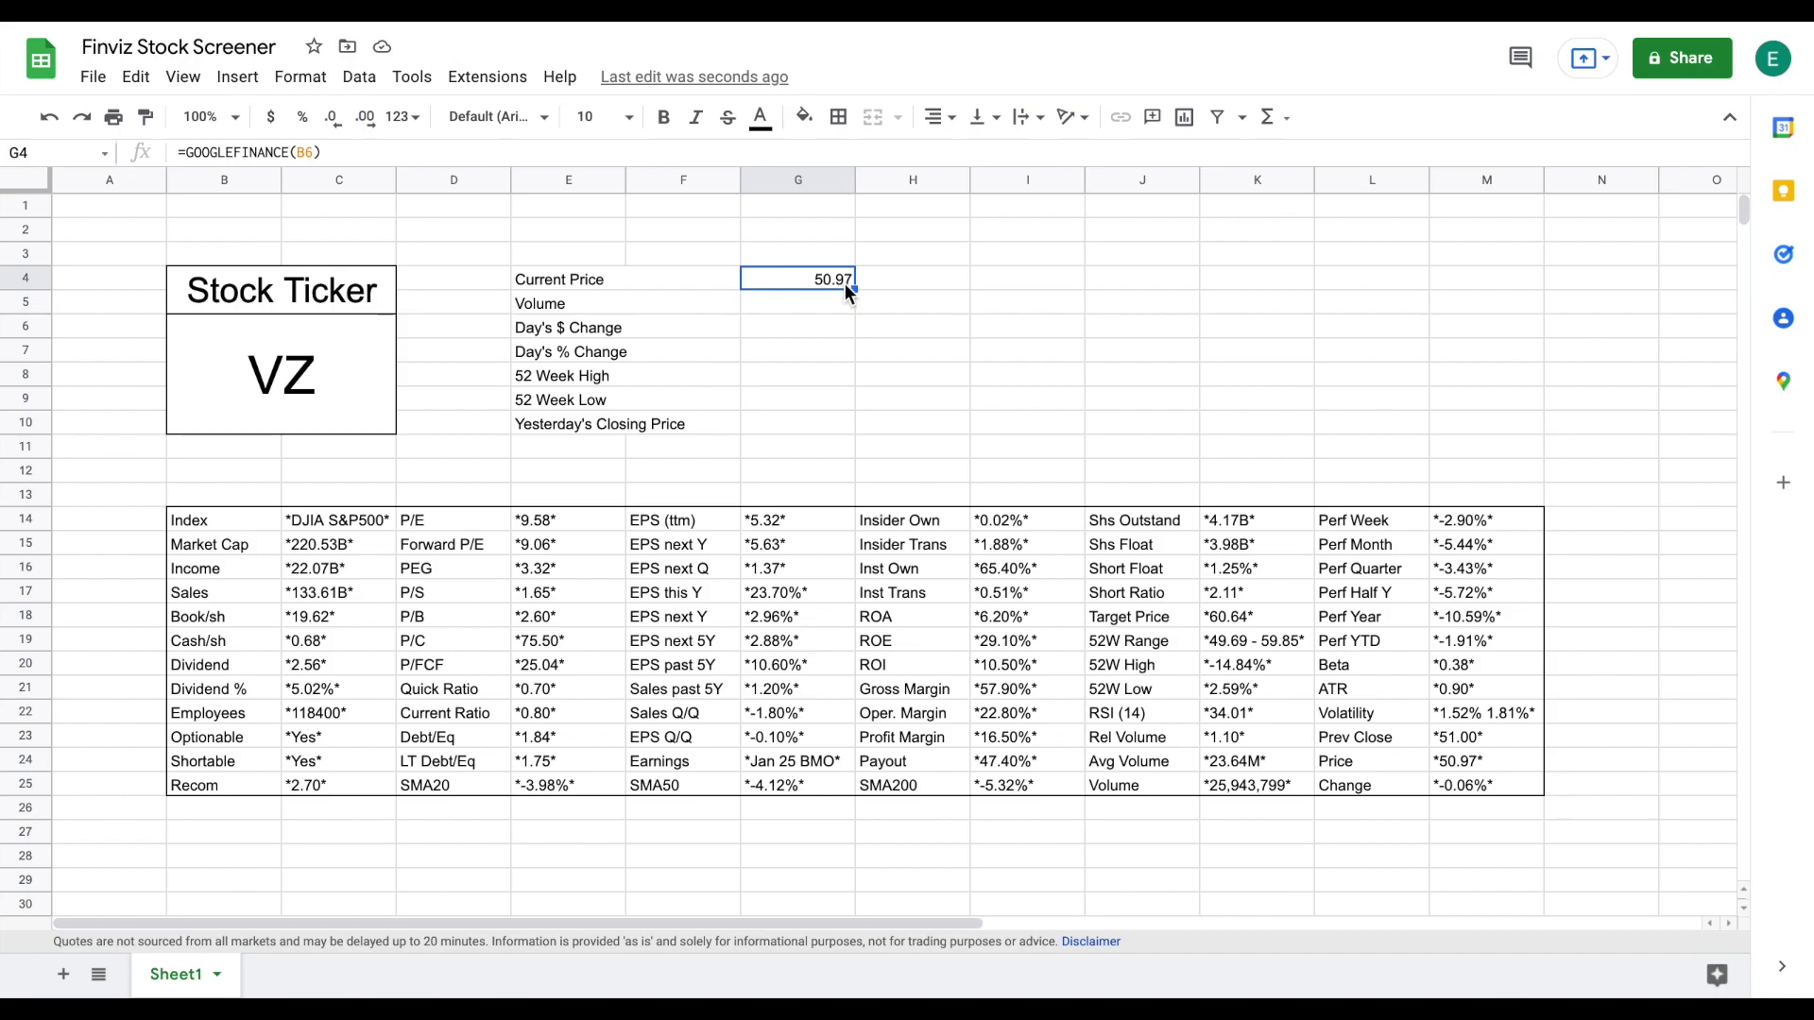
- Enter the formula =GOOGLEFINANCE(B6,"volume") in G5 beside the Volume label
left_click(798, 301)
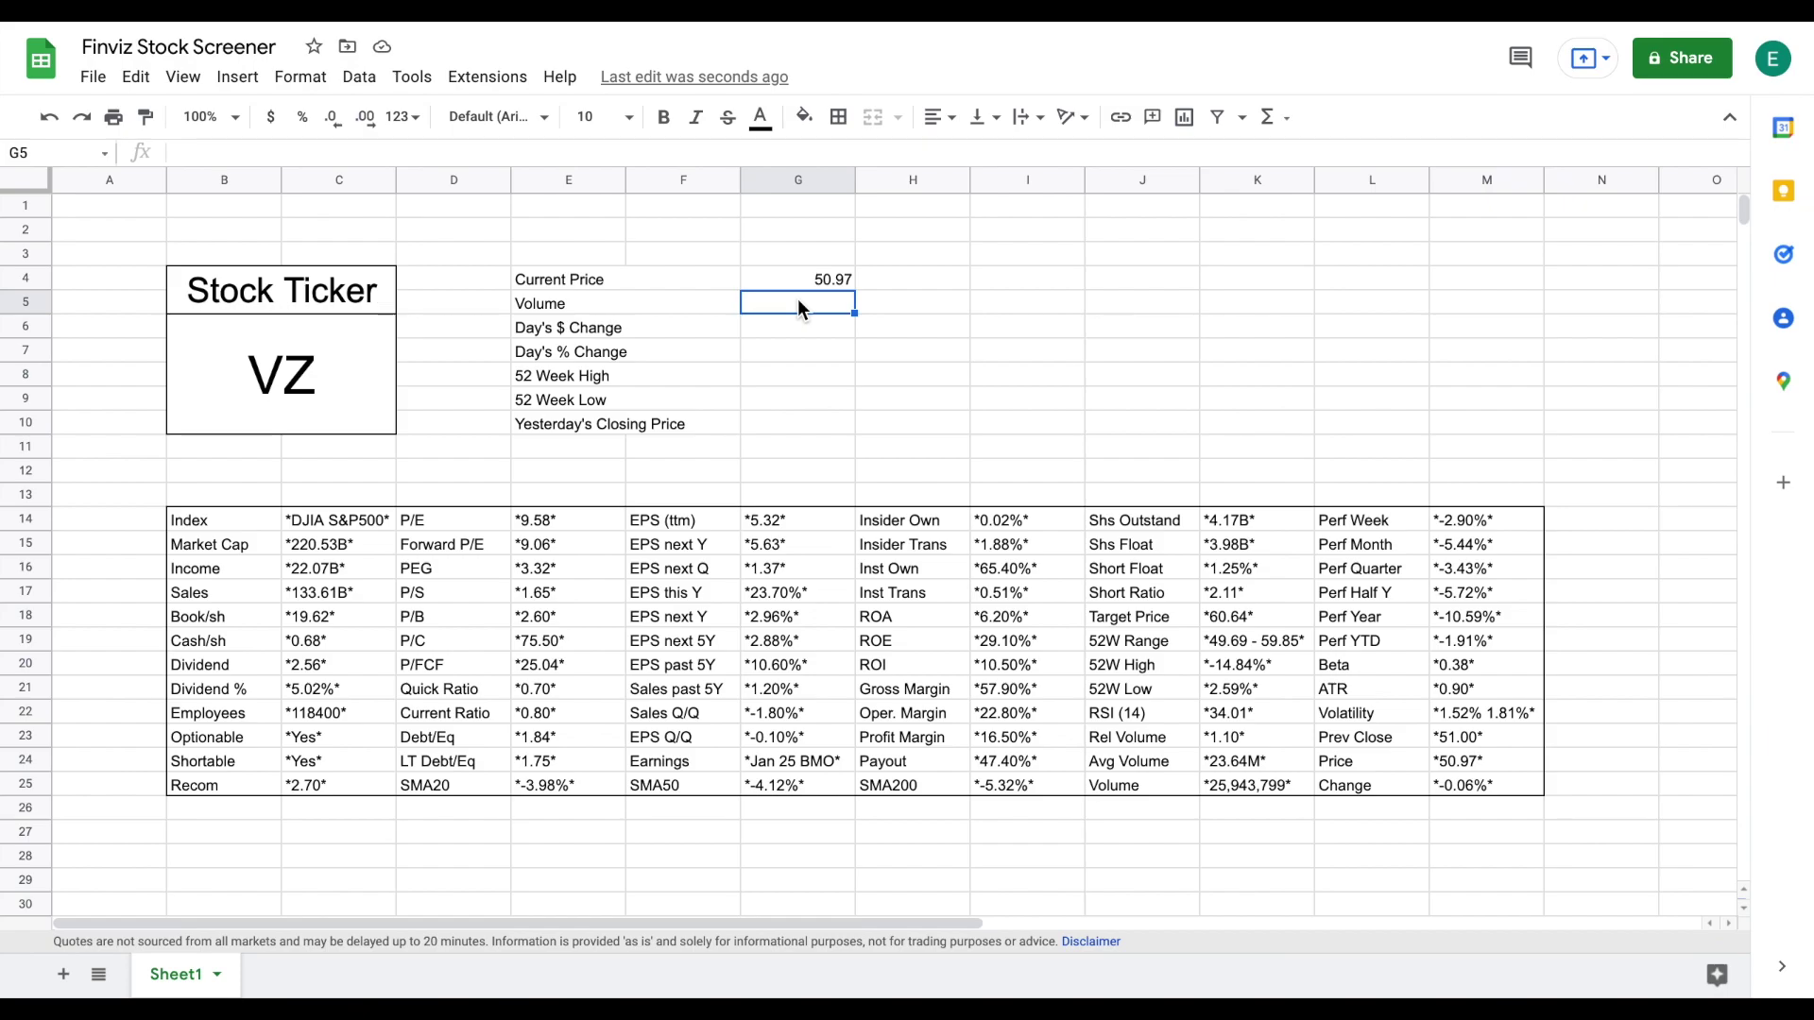
type("=")
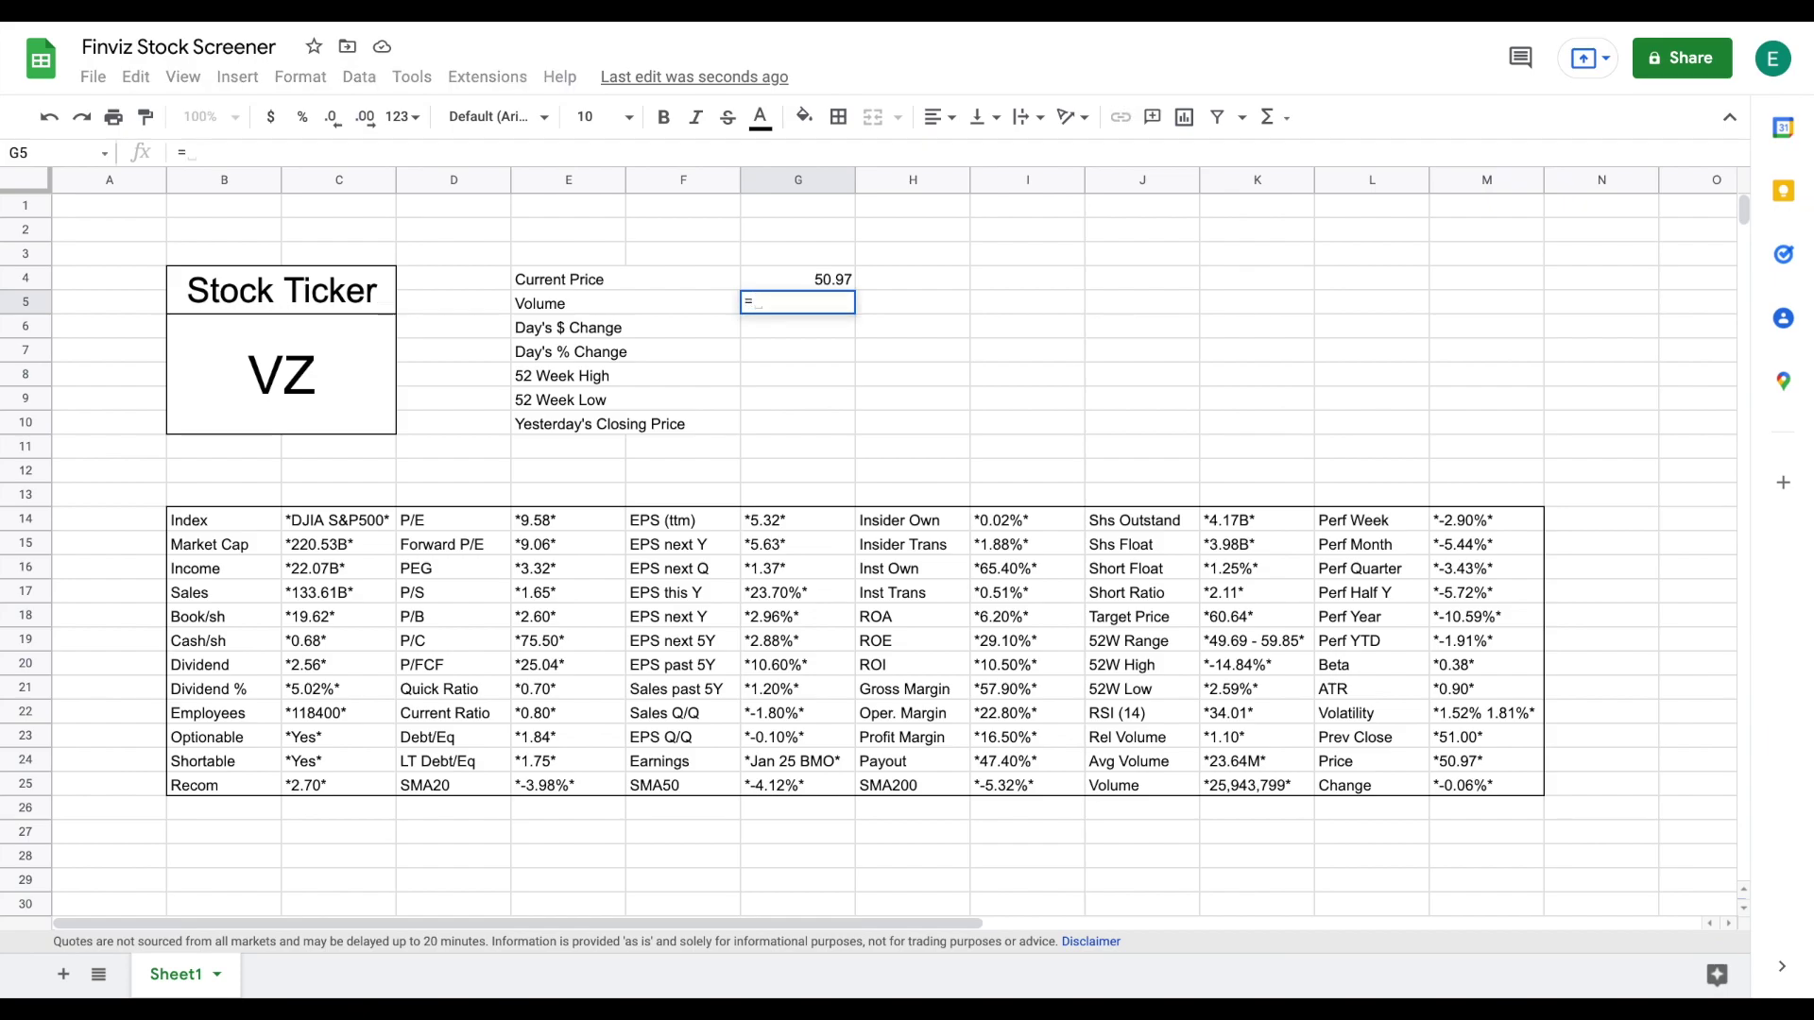
type("goog")
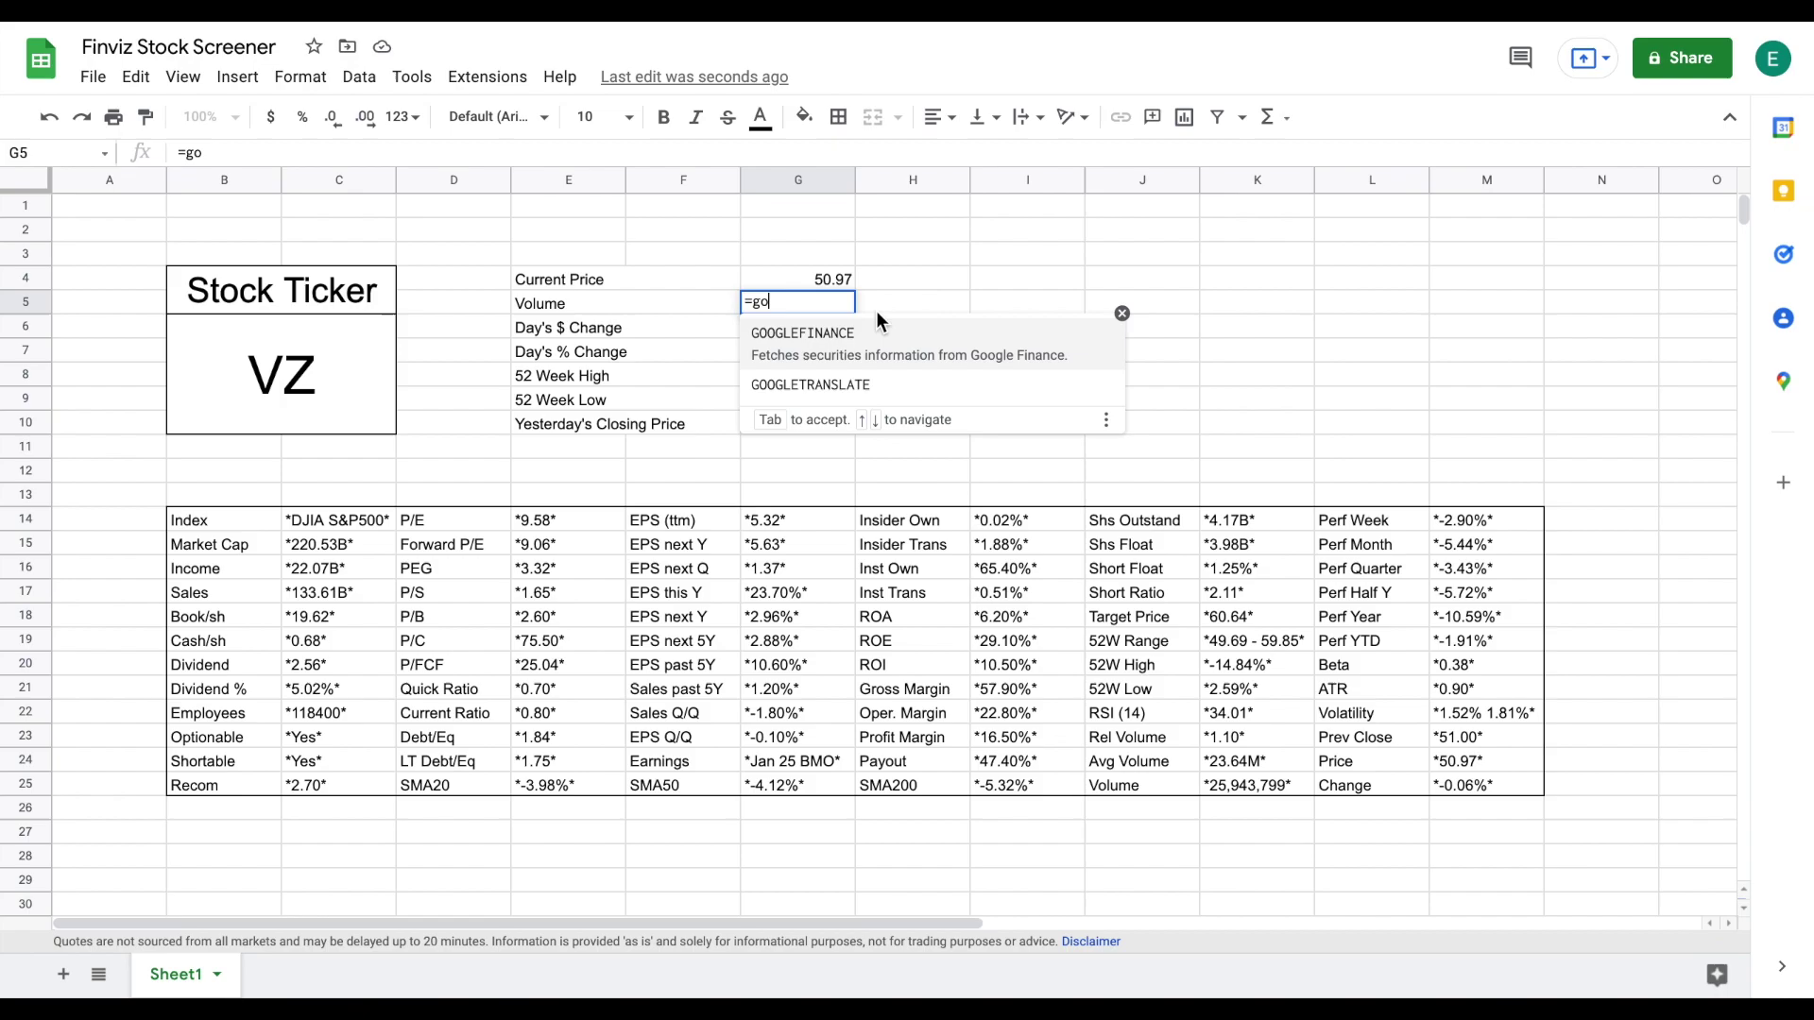
key("Tab")
left_click(208, 331)
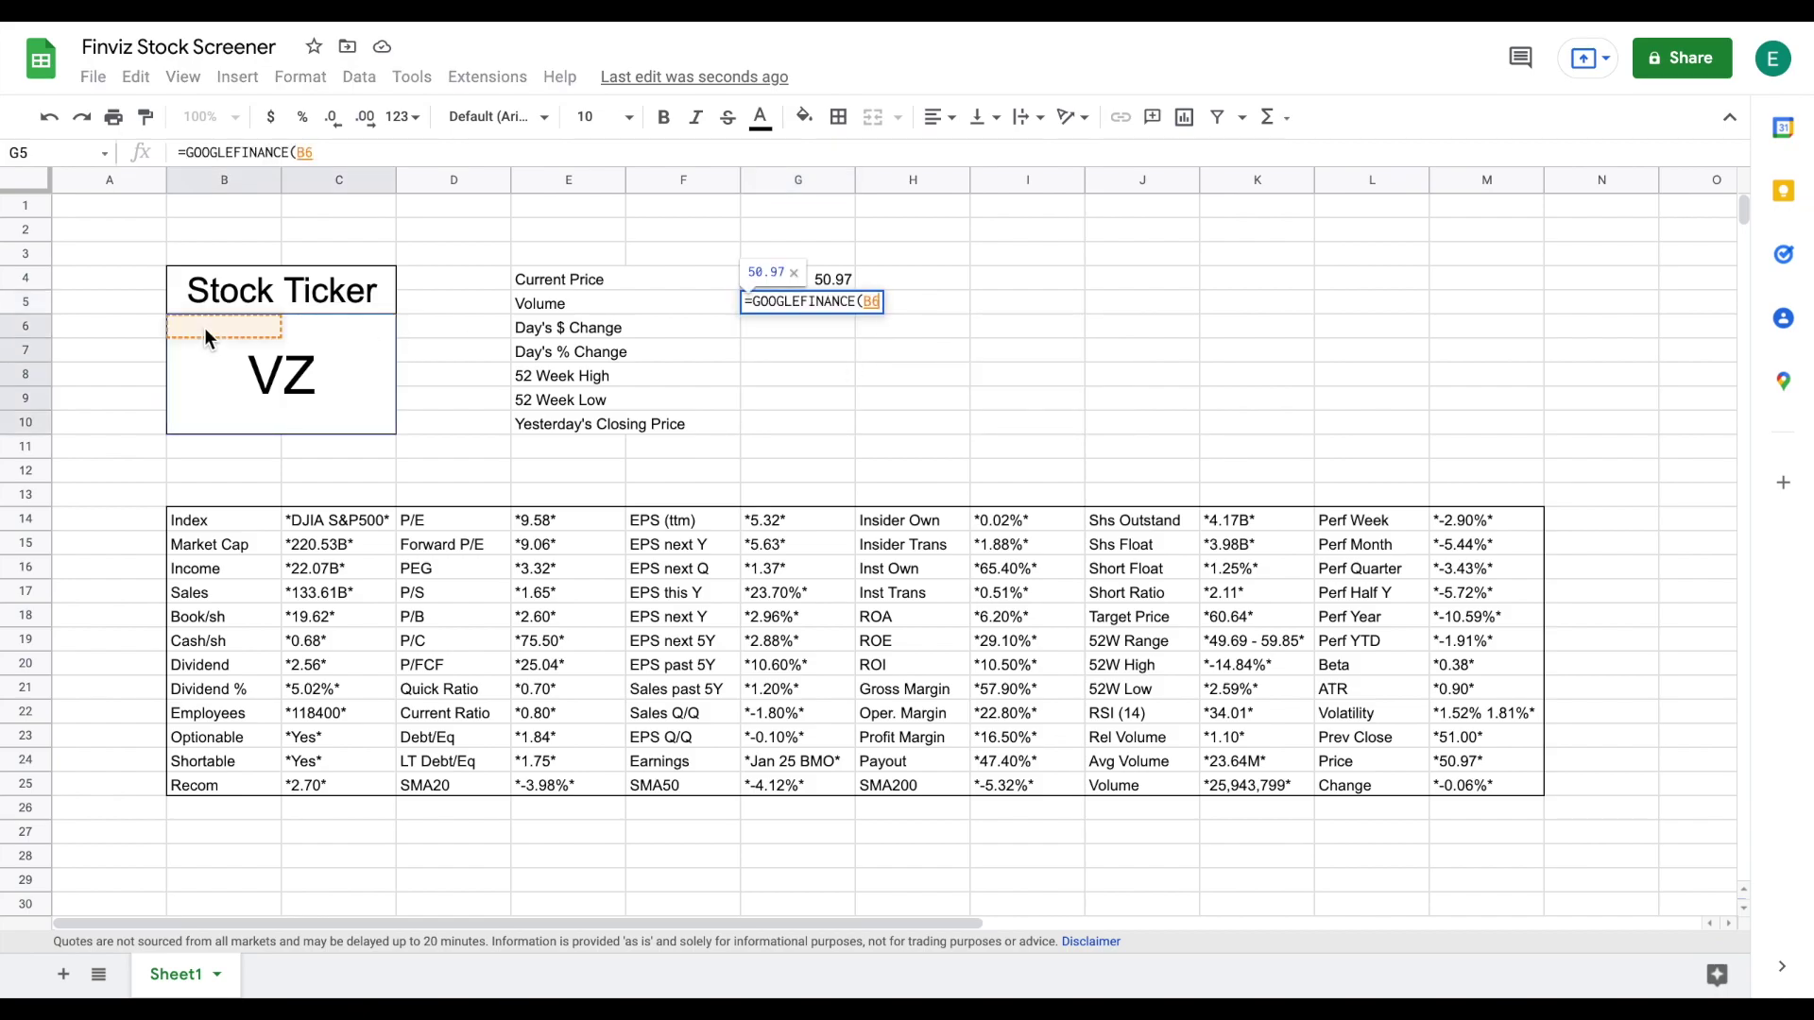
type(",\"")
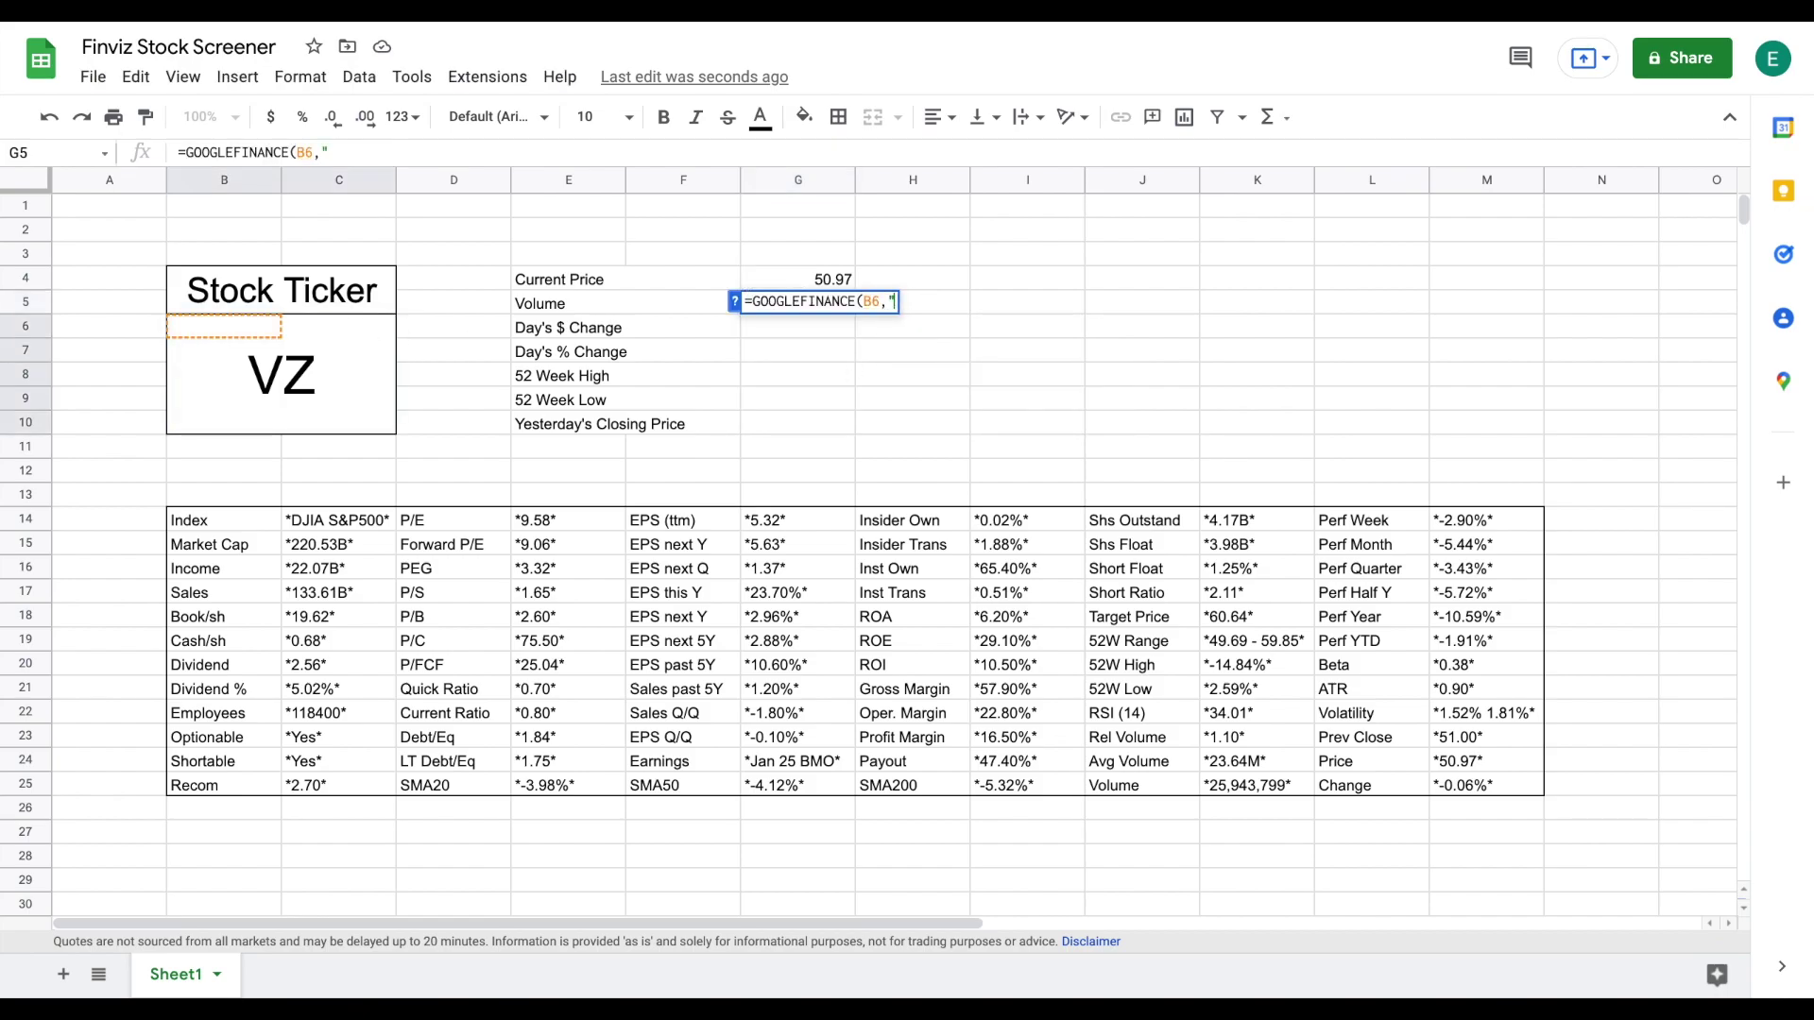
type("volume\")")
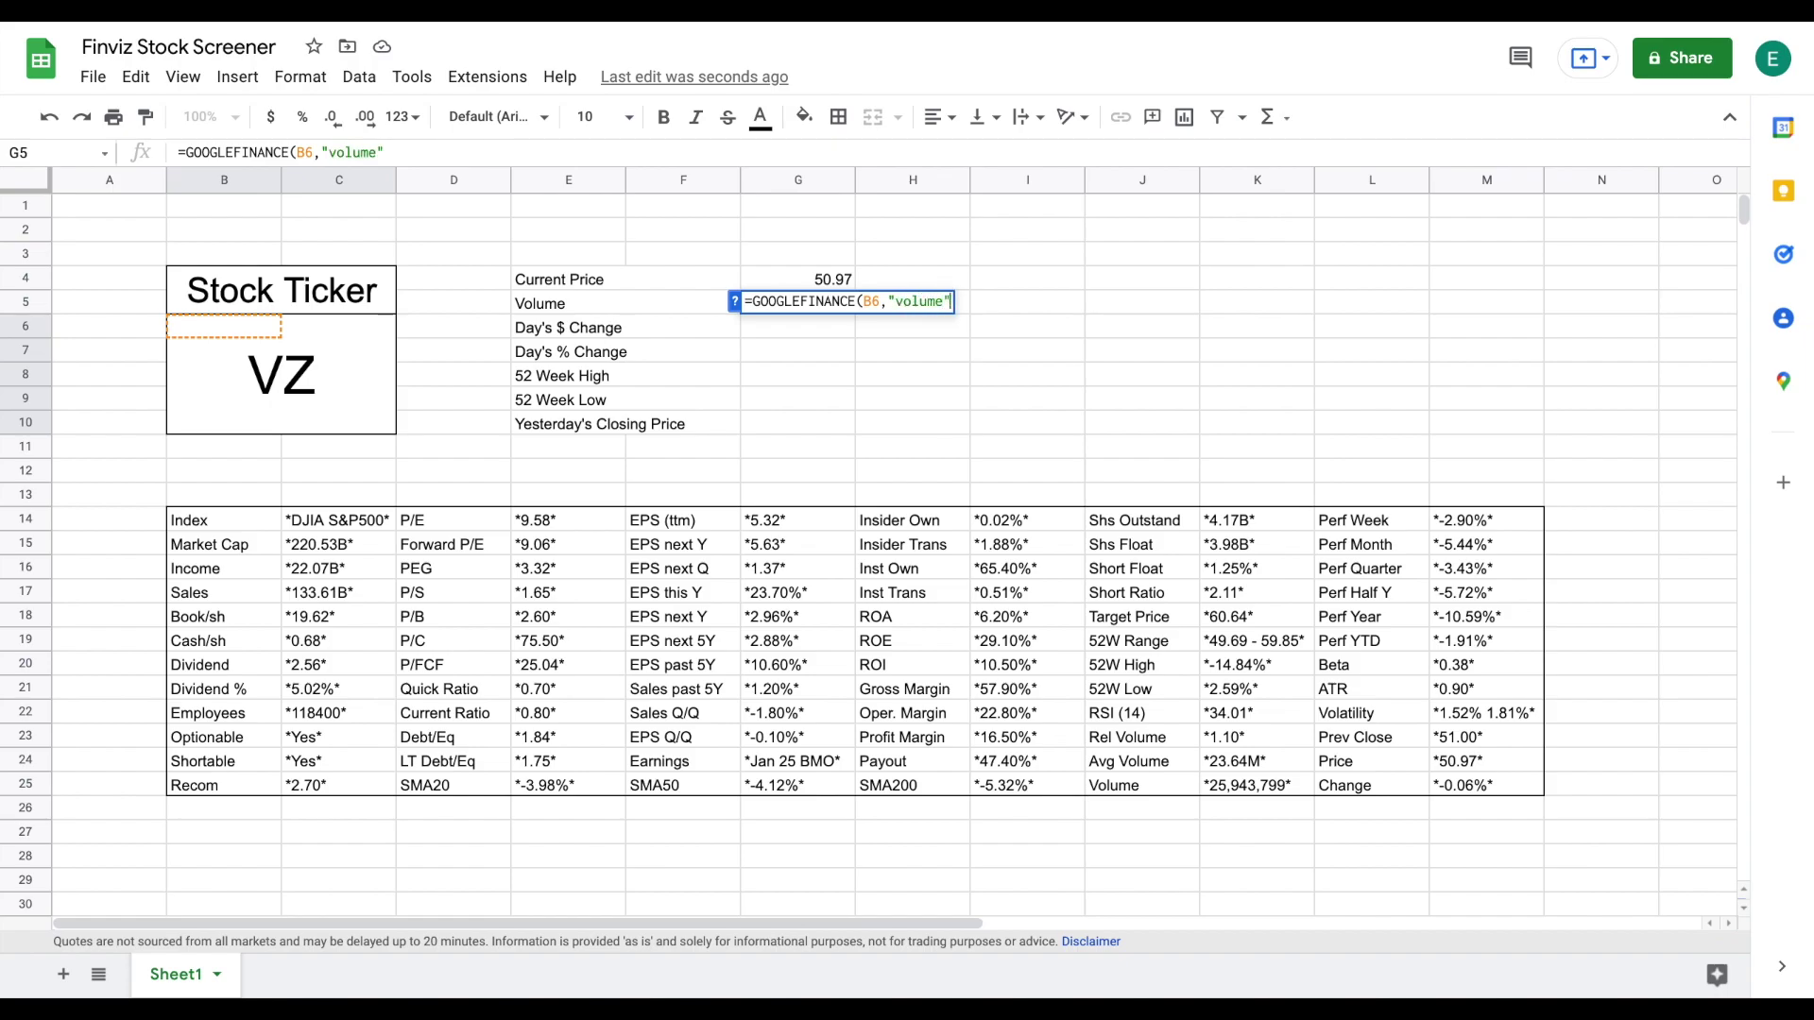
key("Return")
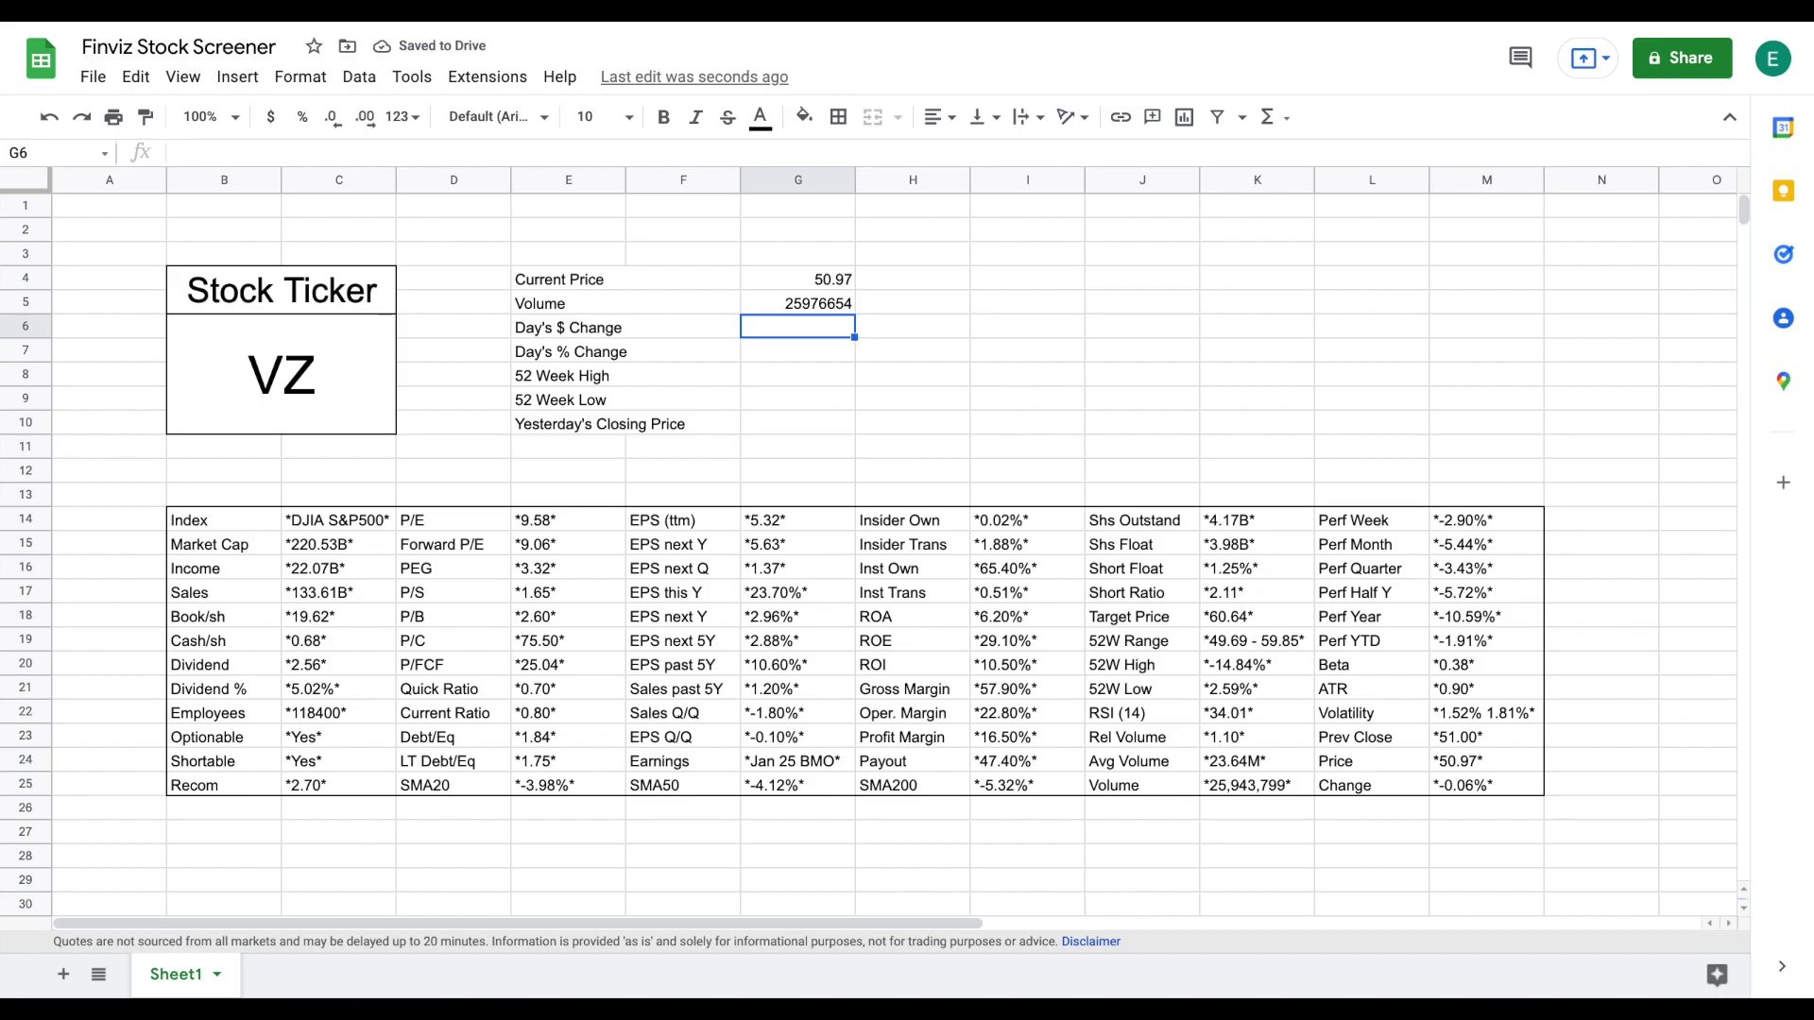
- Enter the formula =GOOGLEFINANCE(B6,"change") in G6 beside the Day's $ Change label
type("=GO")
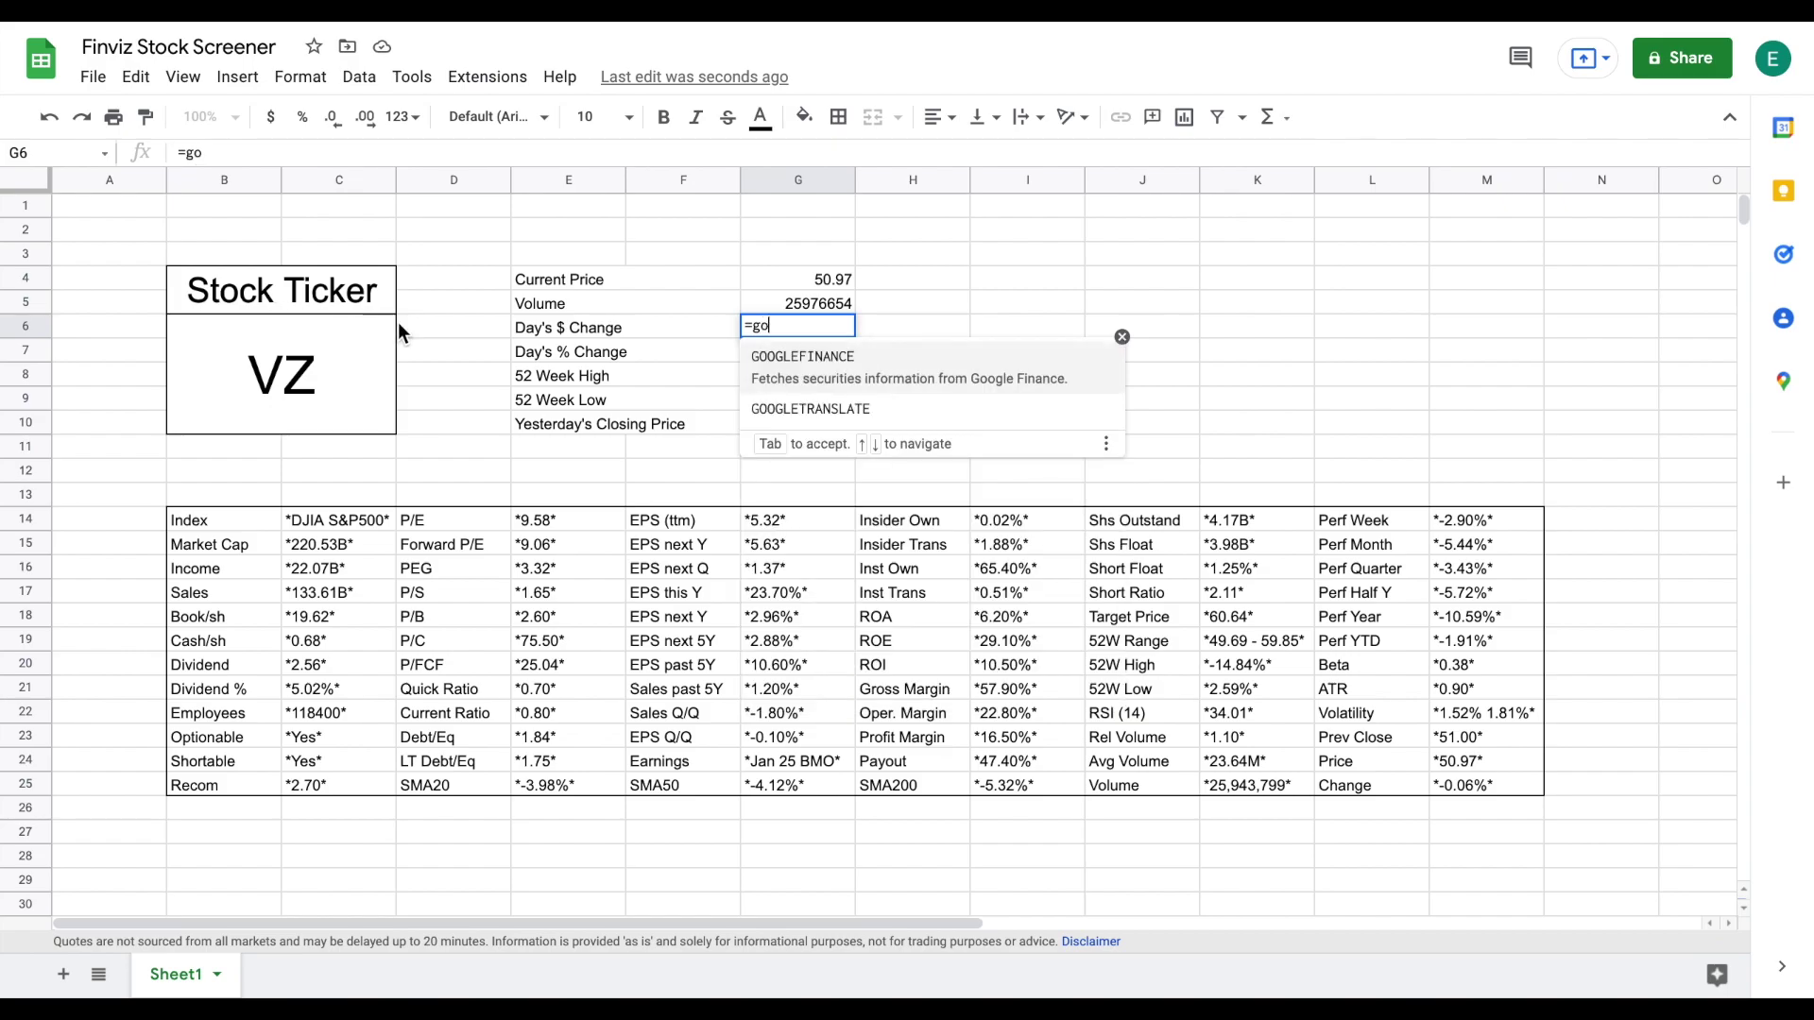
key("Tab")
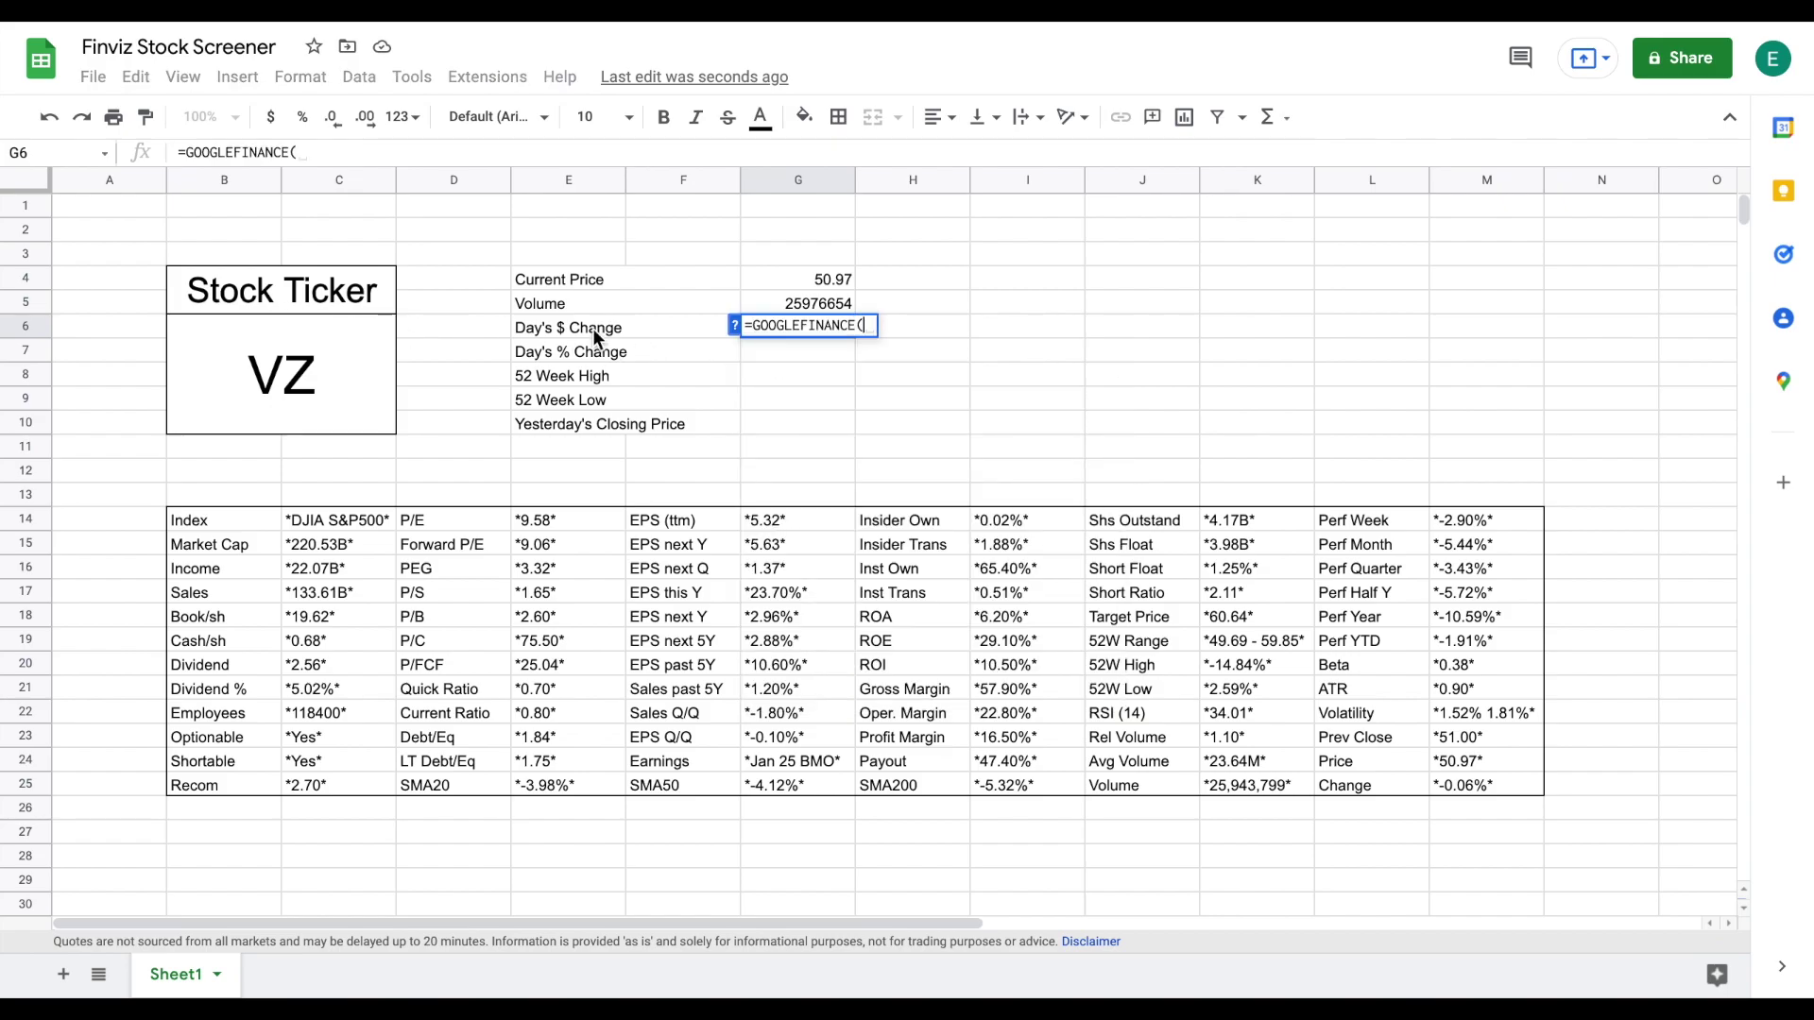
left_click(207, 325)
type(",\"")
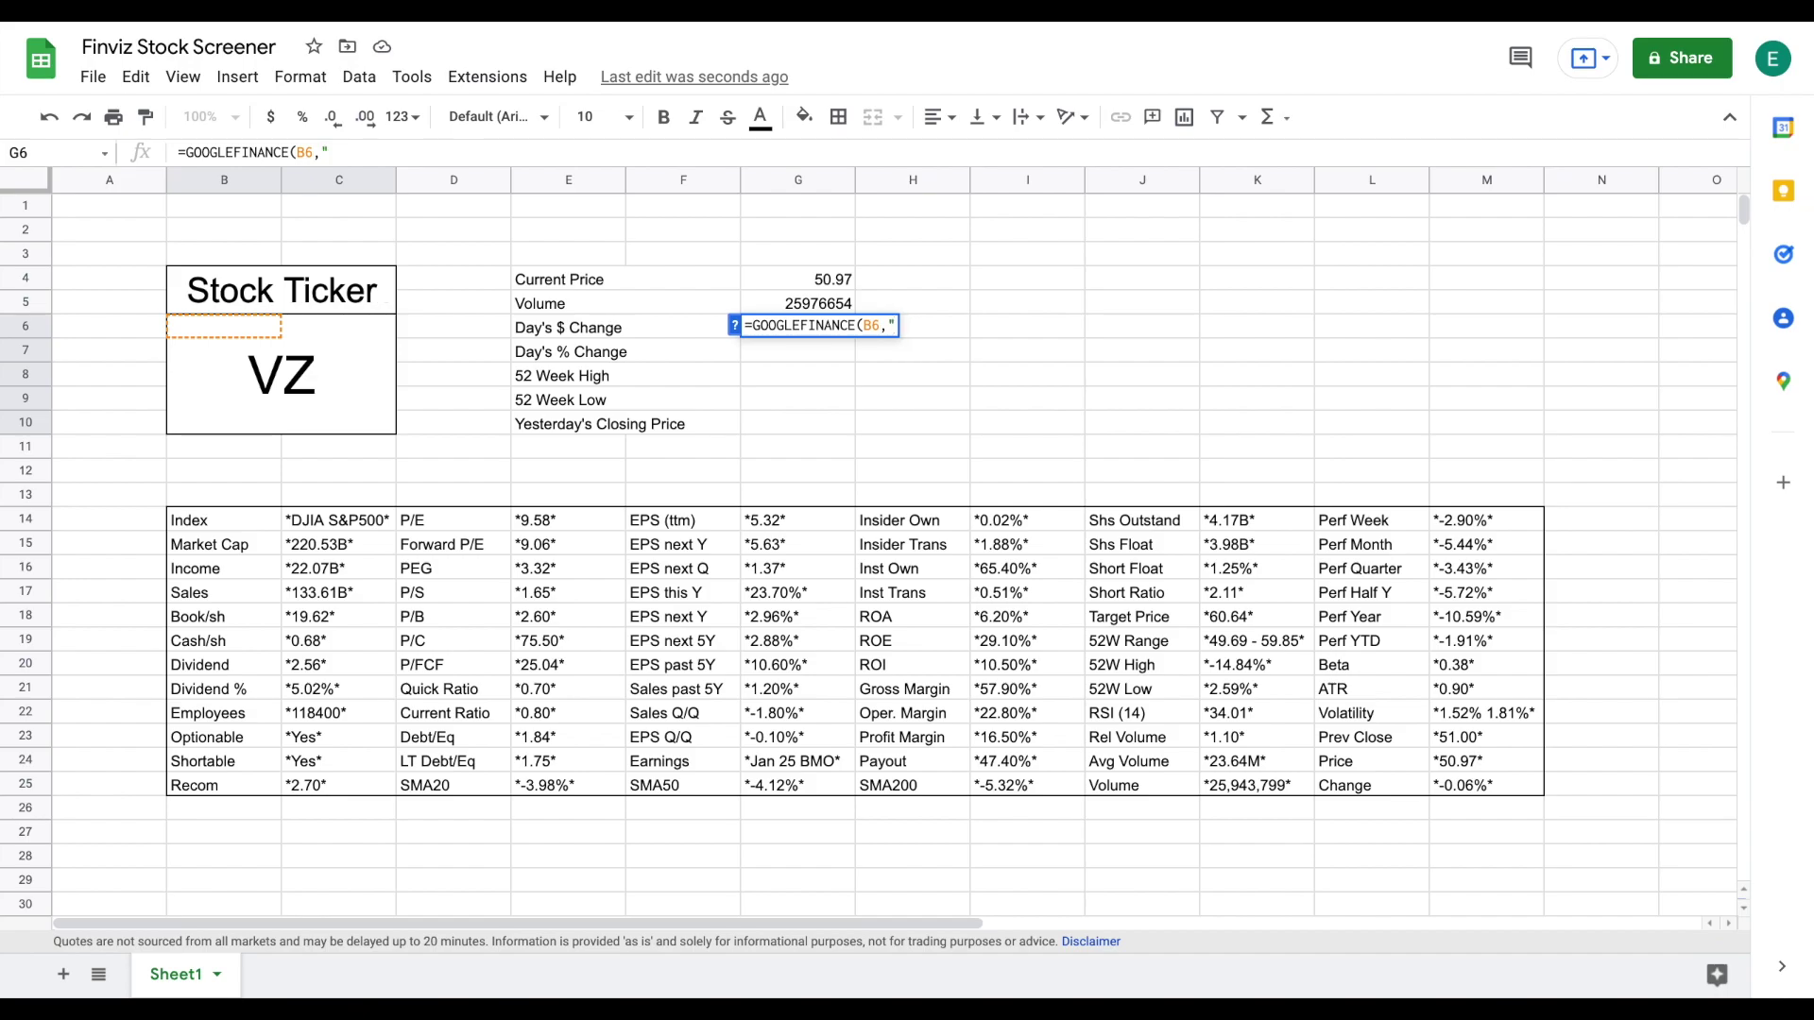
type("change\")")
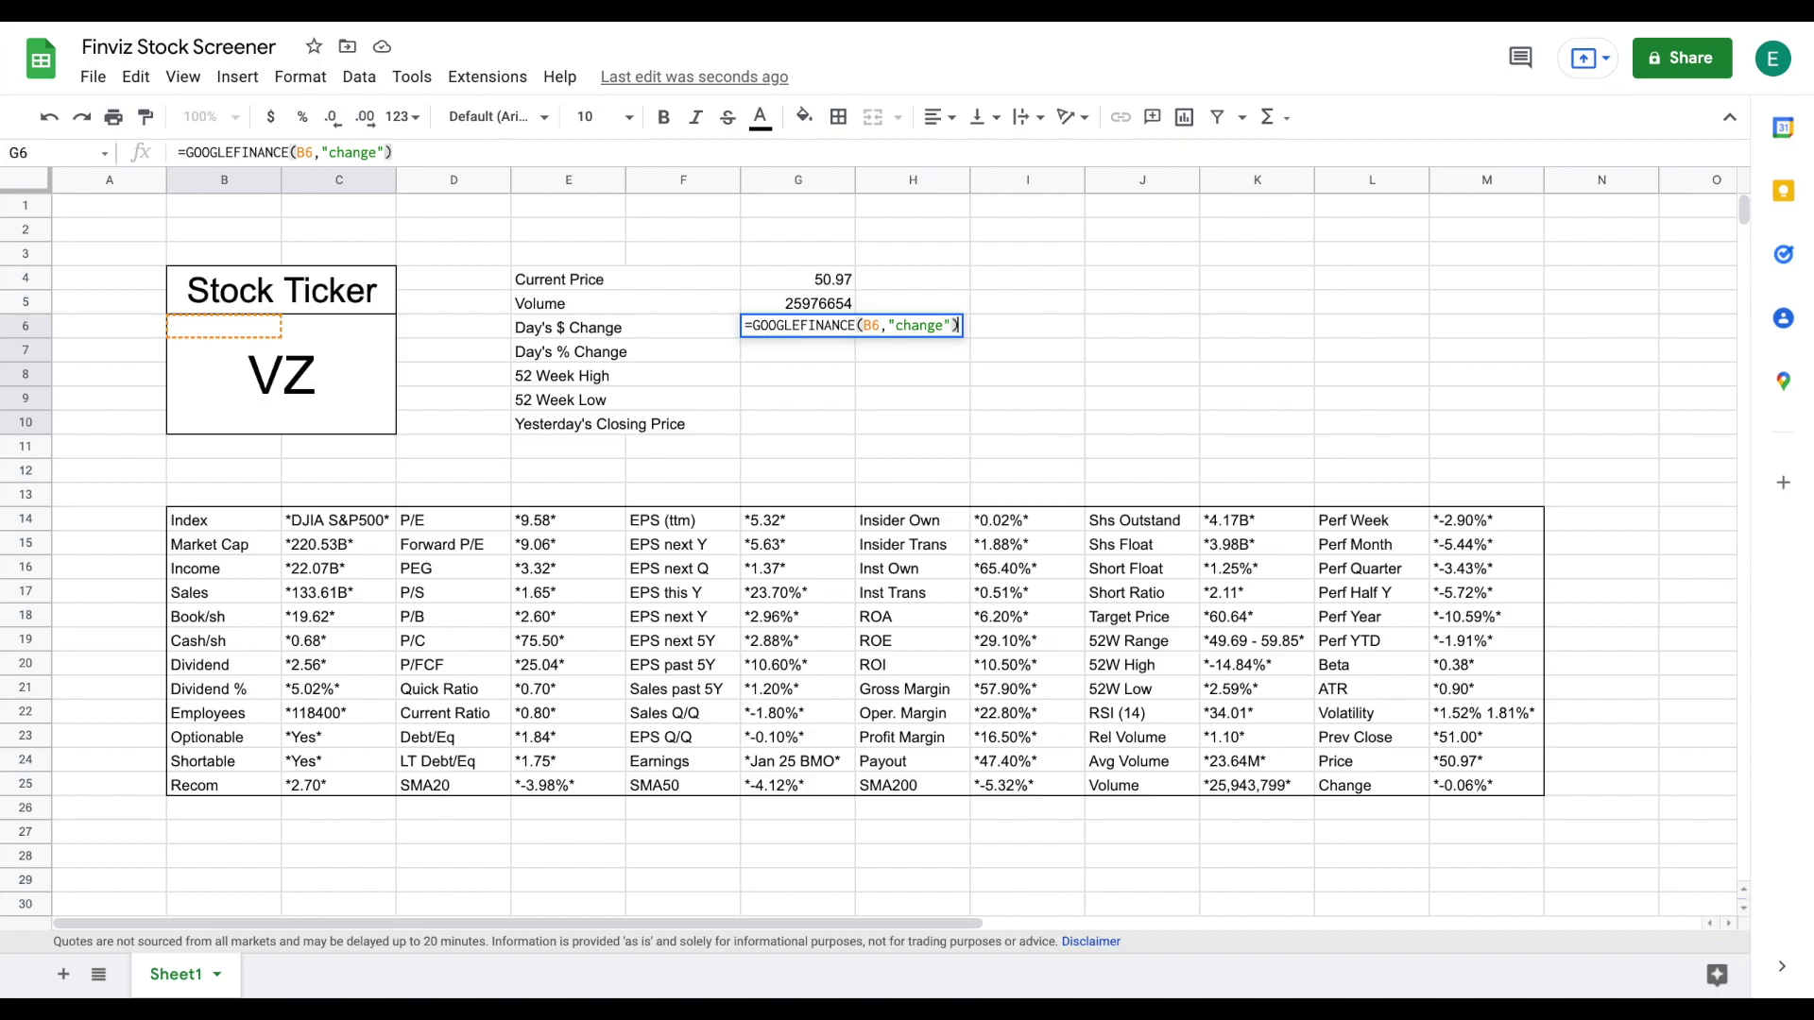
key("Return")
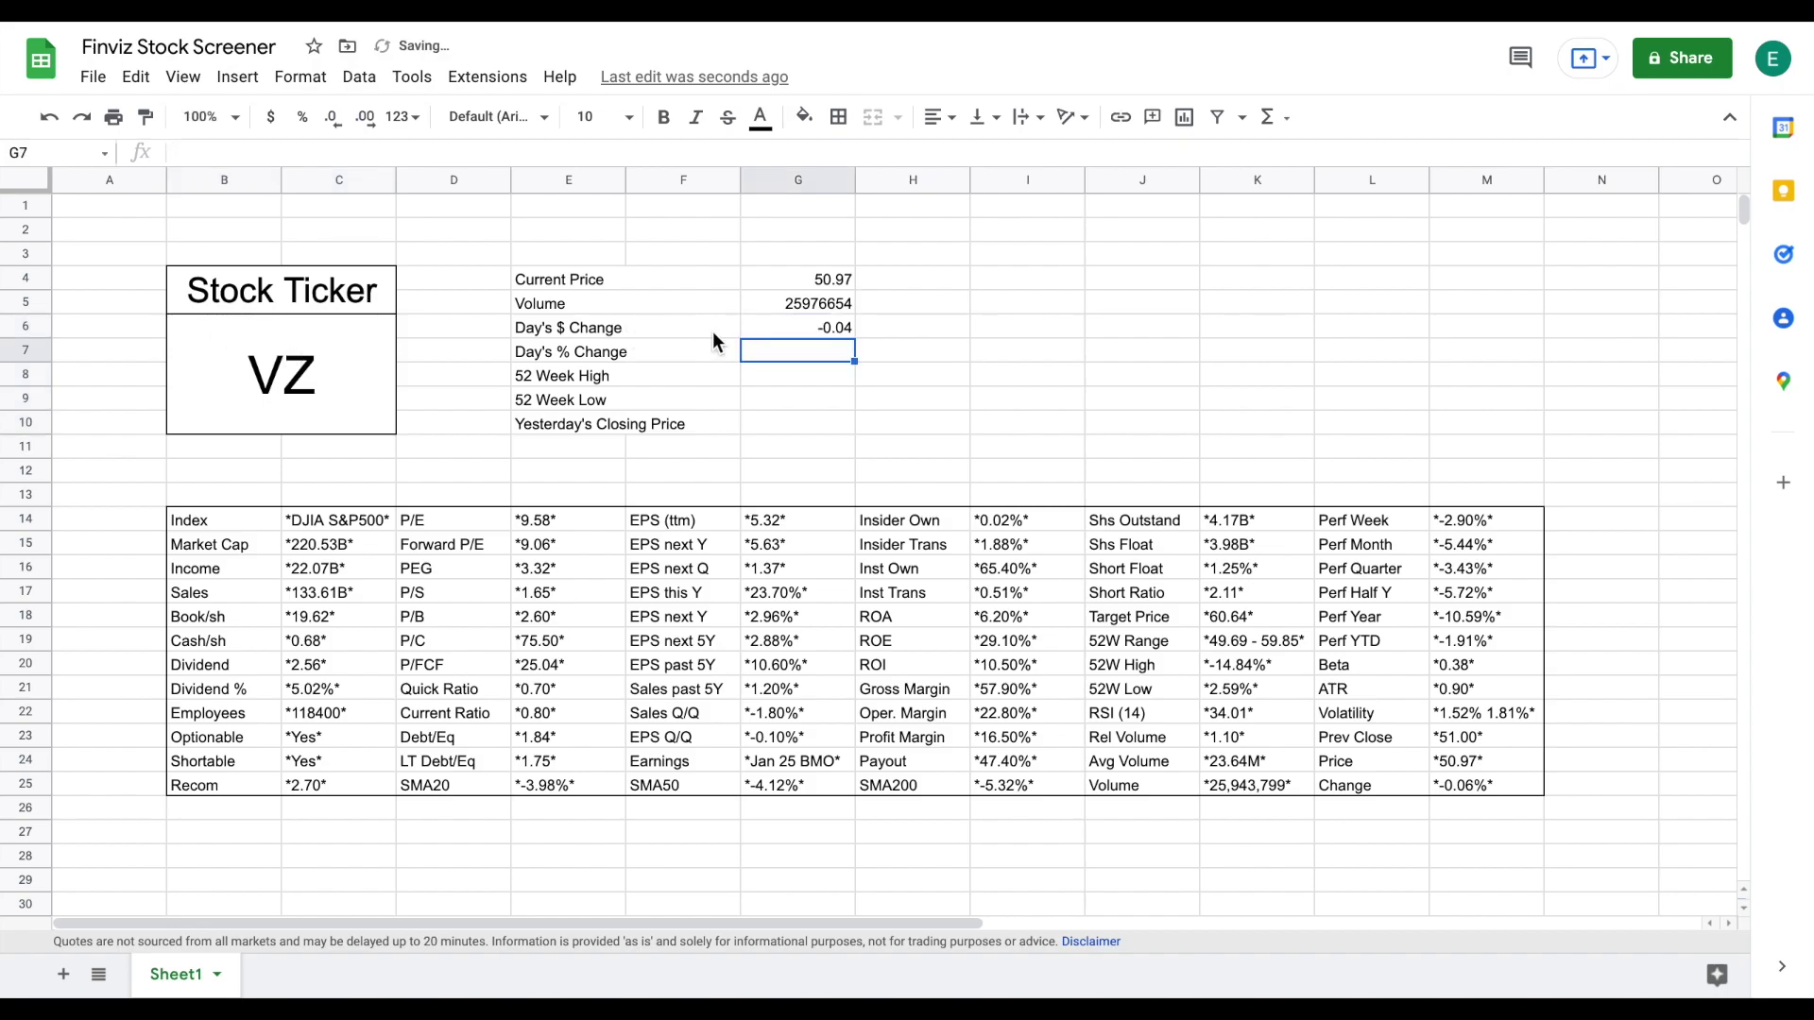
left_click(793, 323)
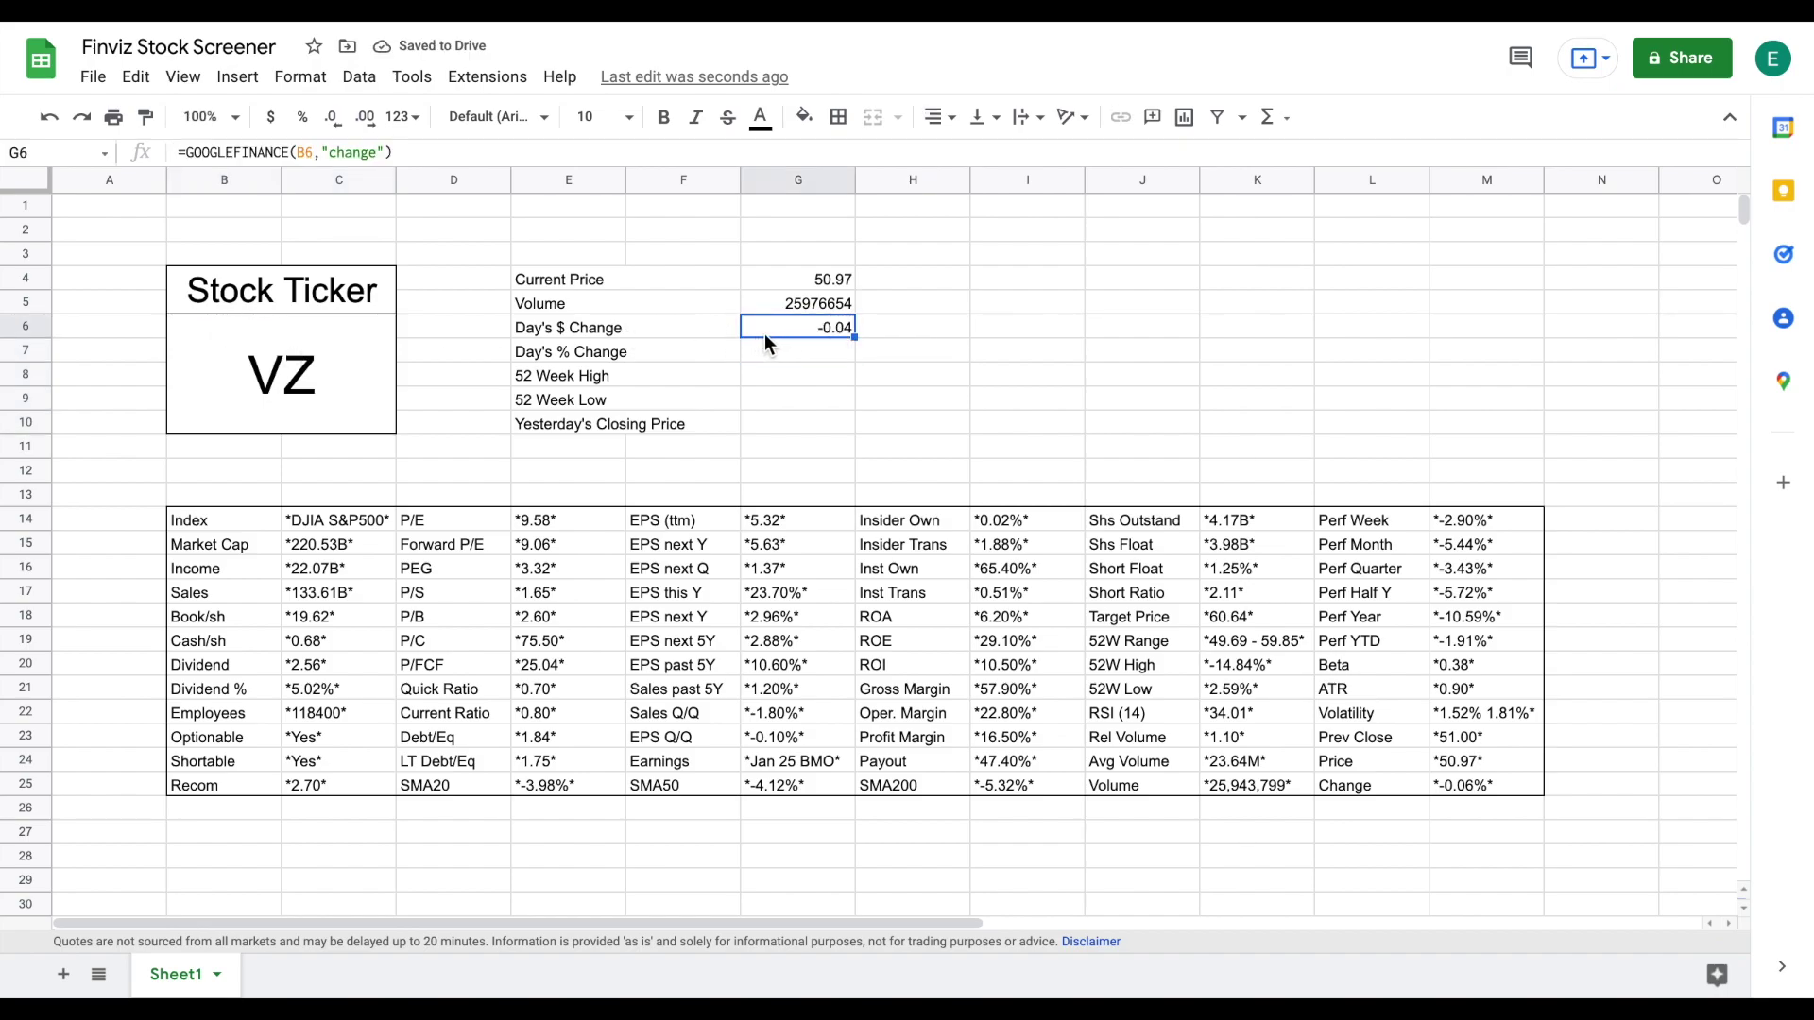
- Enter the formula =GOOGLEFINANCE(B6,"changepct")/100 in G7 beside the Day's % Change label
left_click(775, 354)
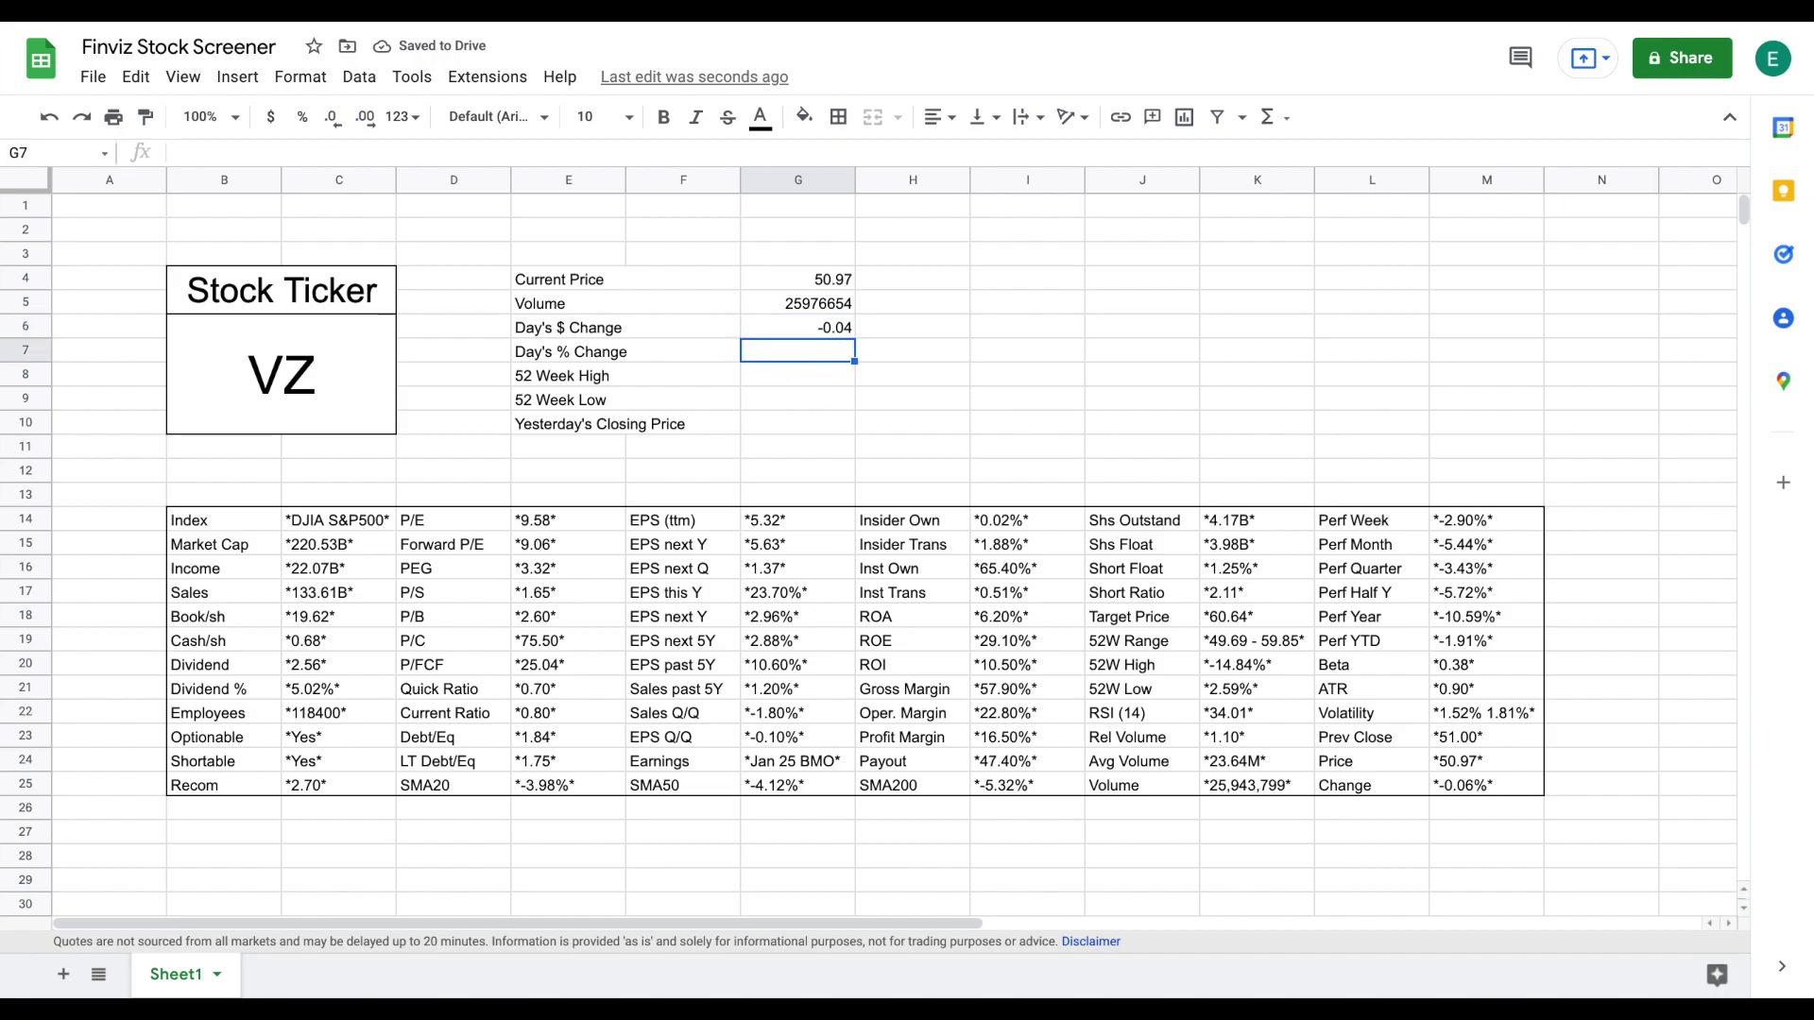
type("=")
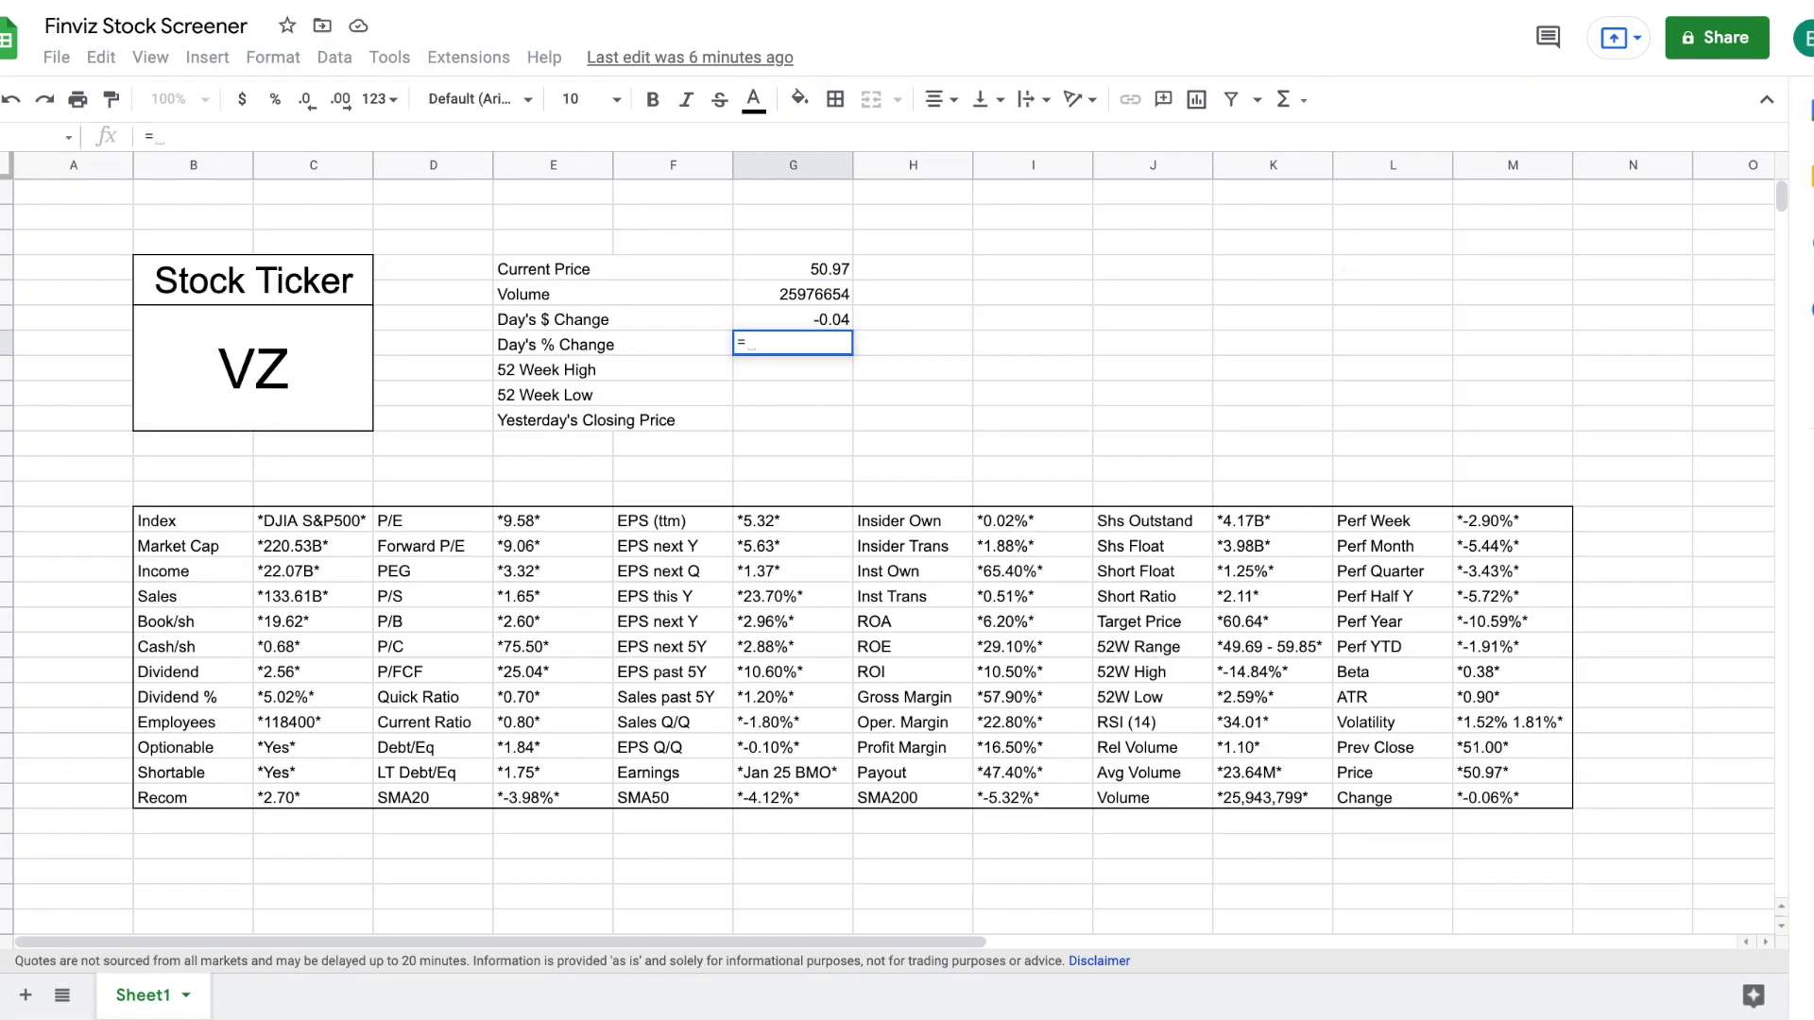
type("go")
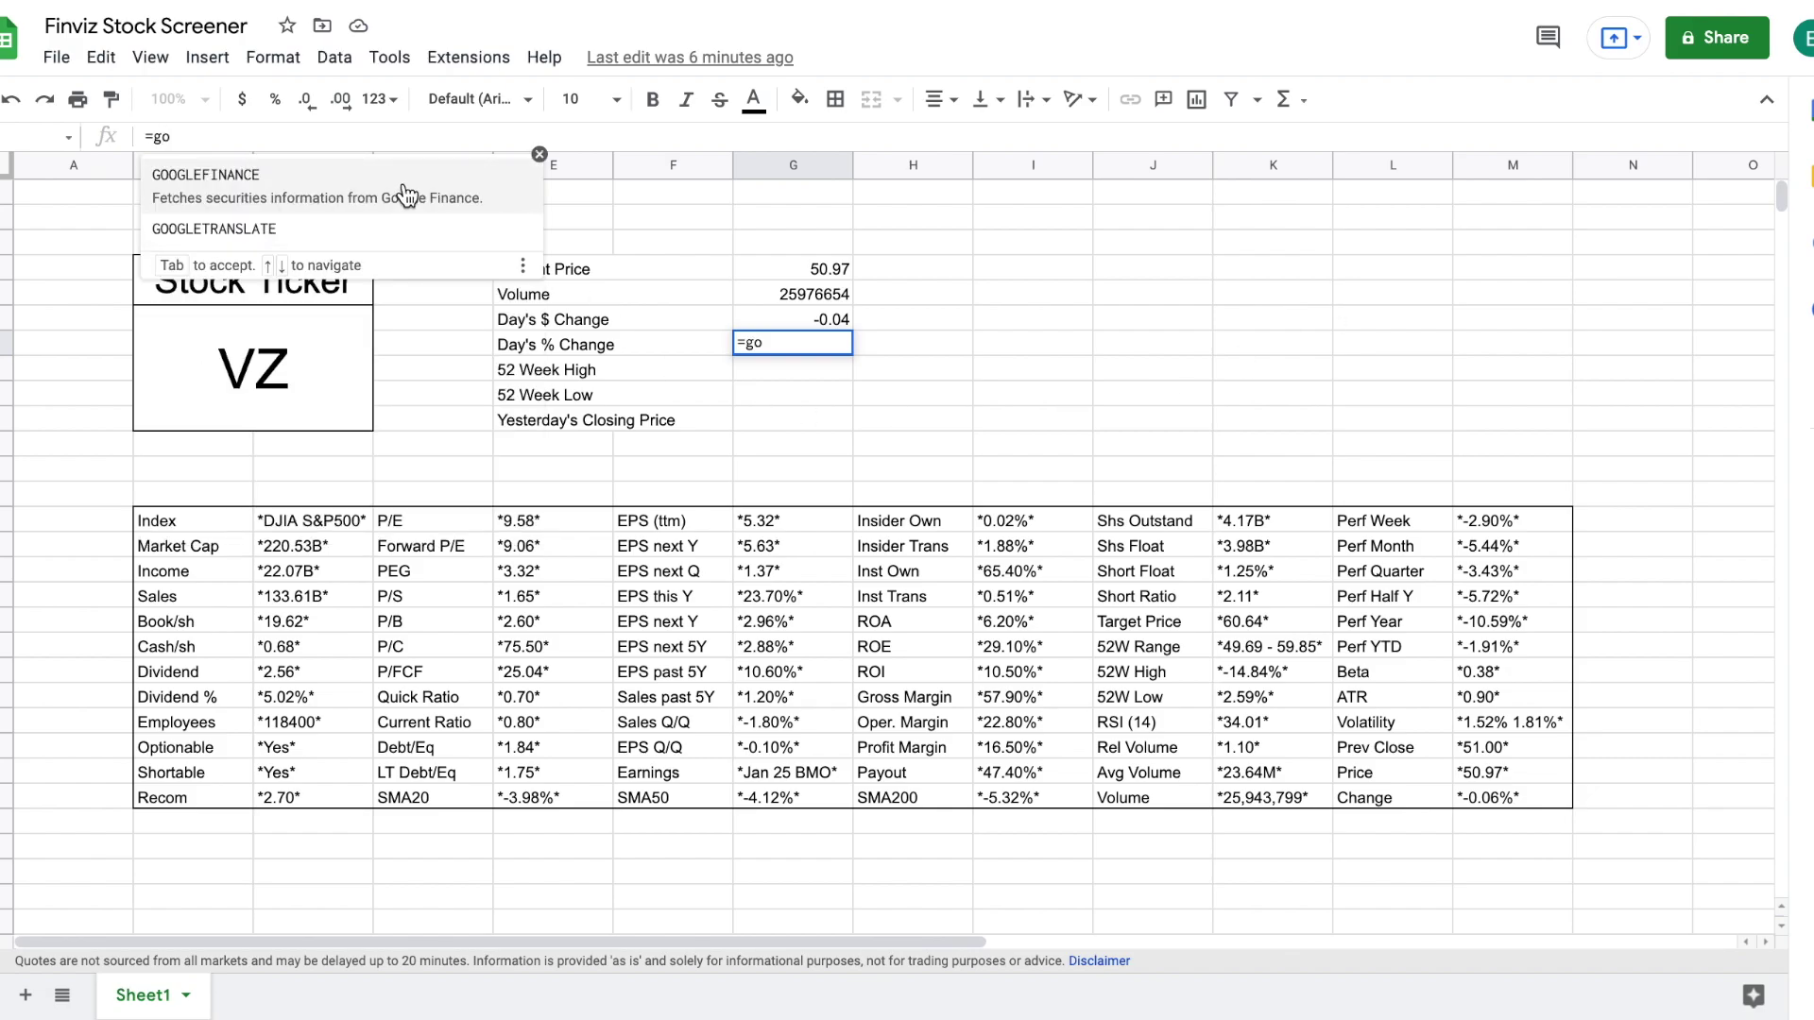
left_click(405, 179)
left_click(170, 316)
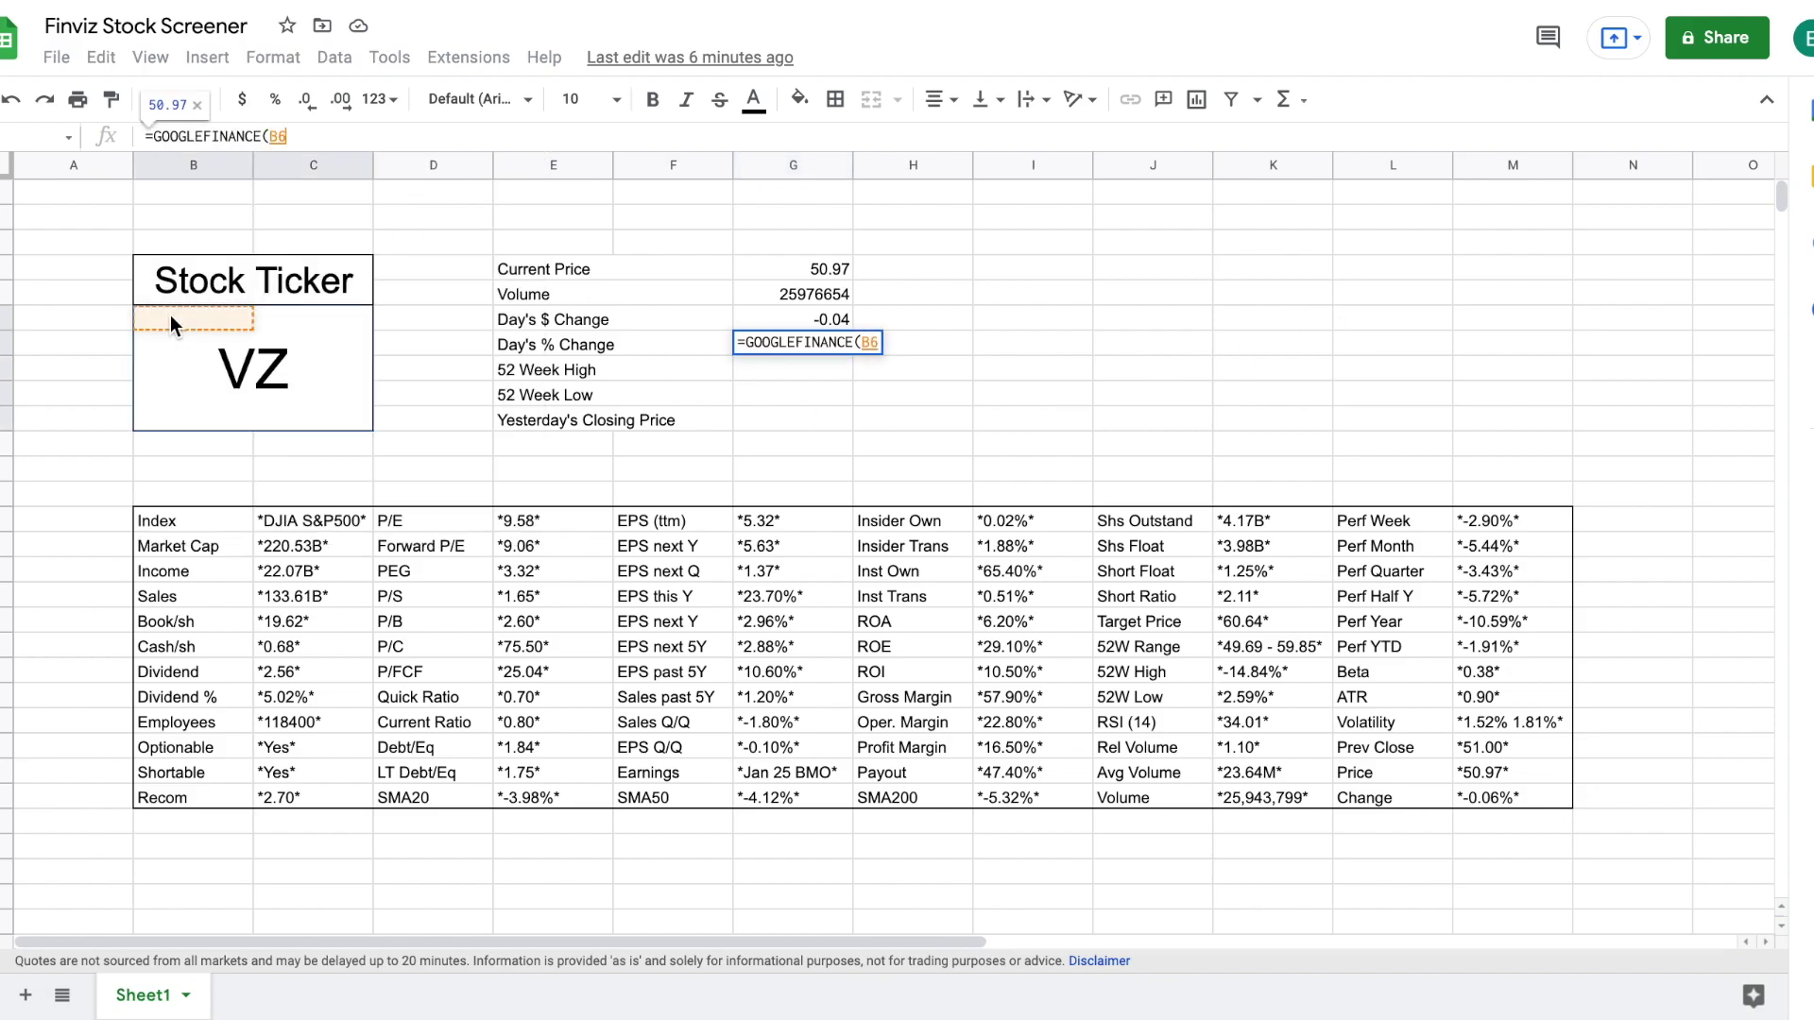
type(",")
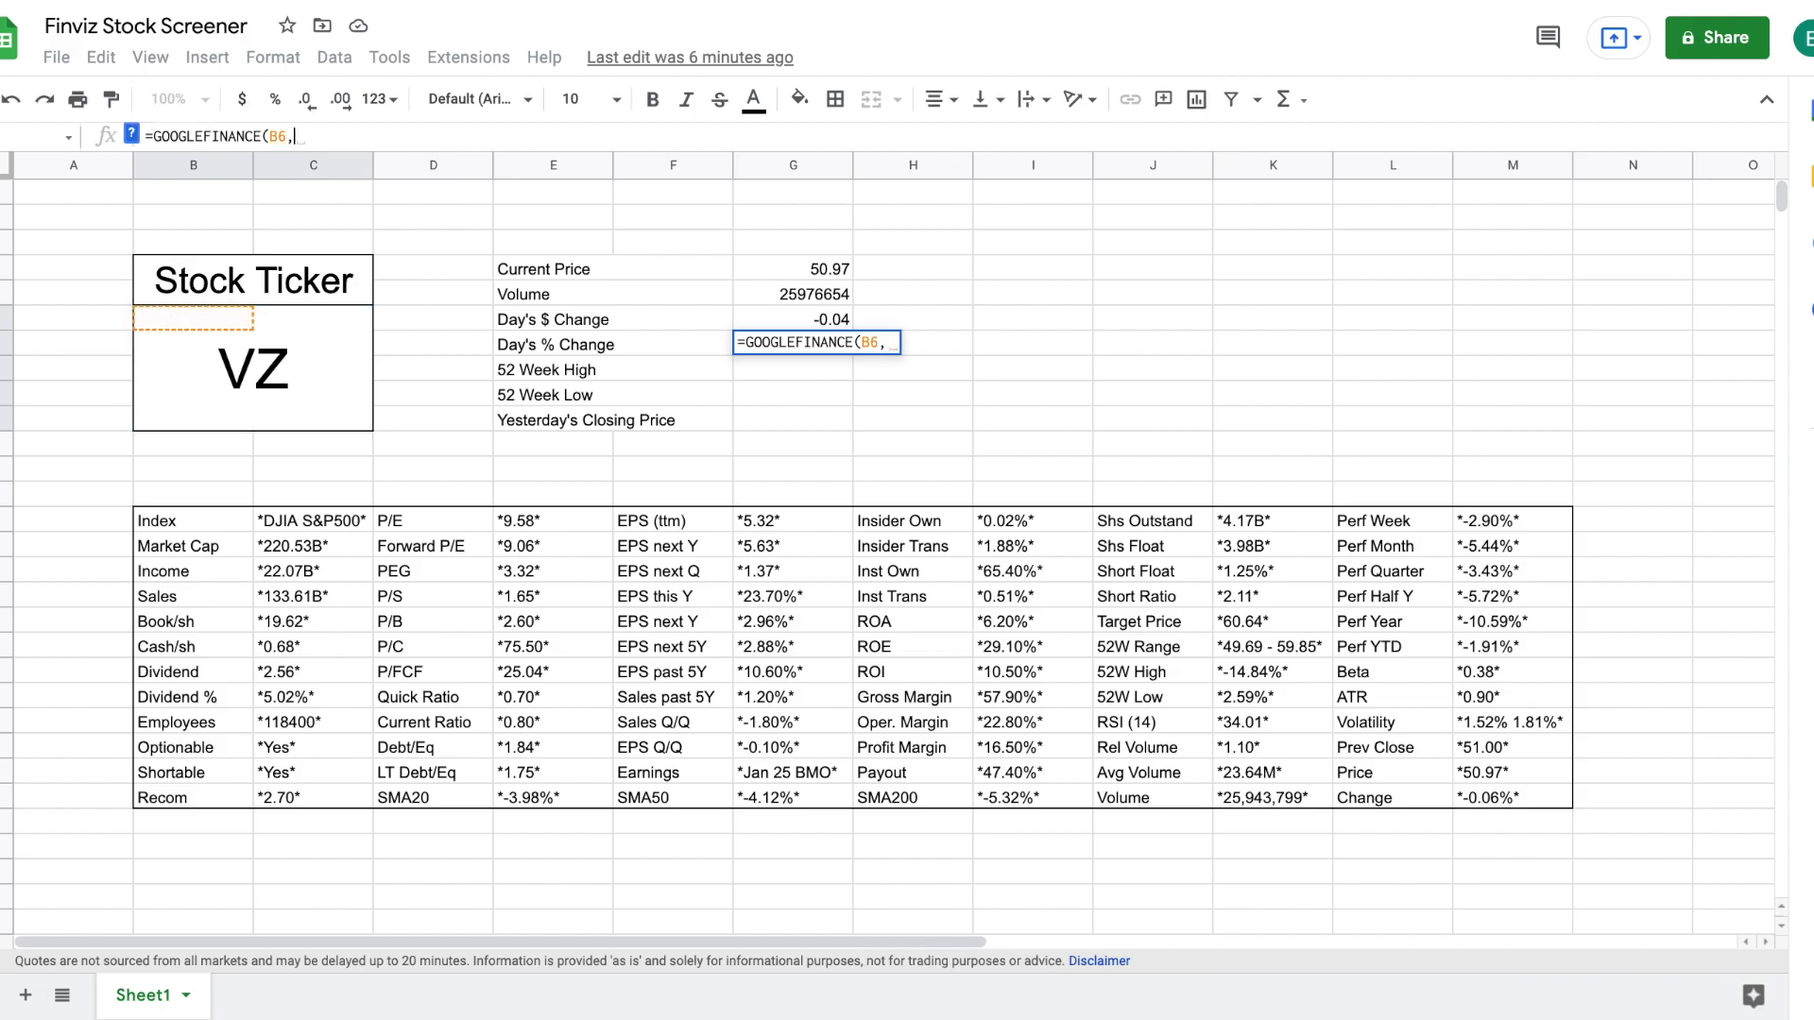
type("\"chan")
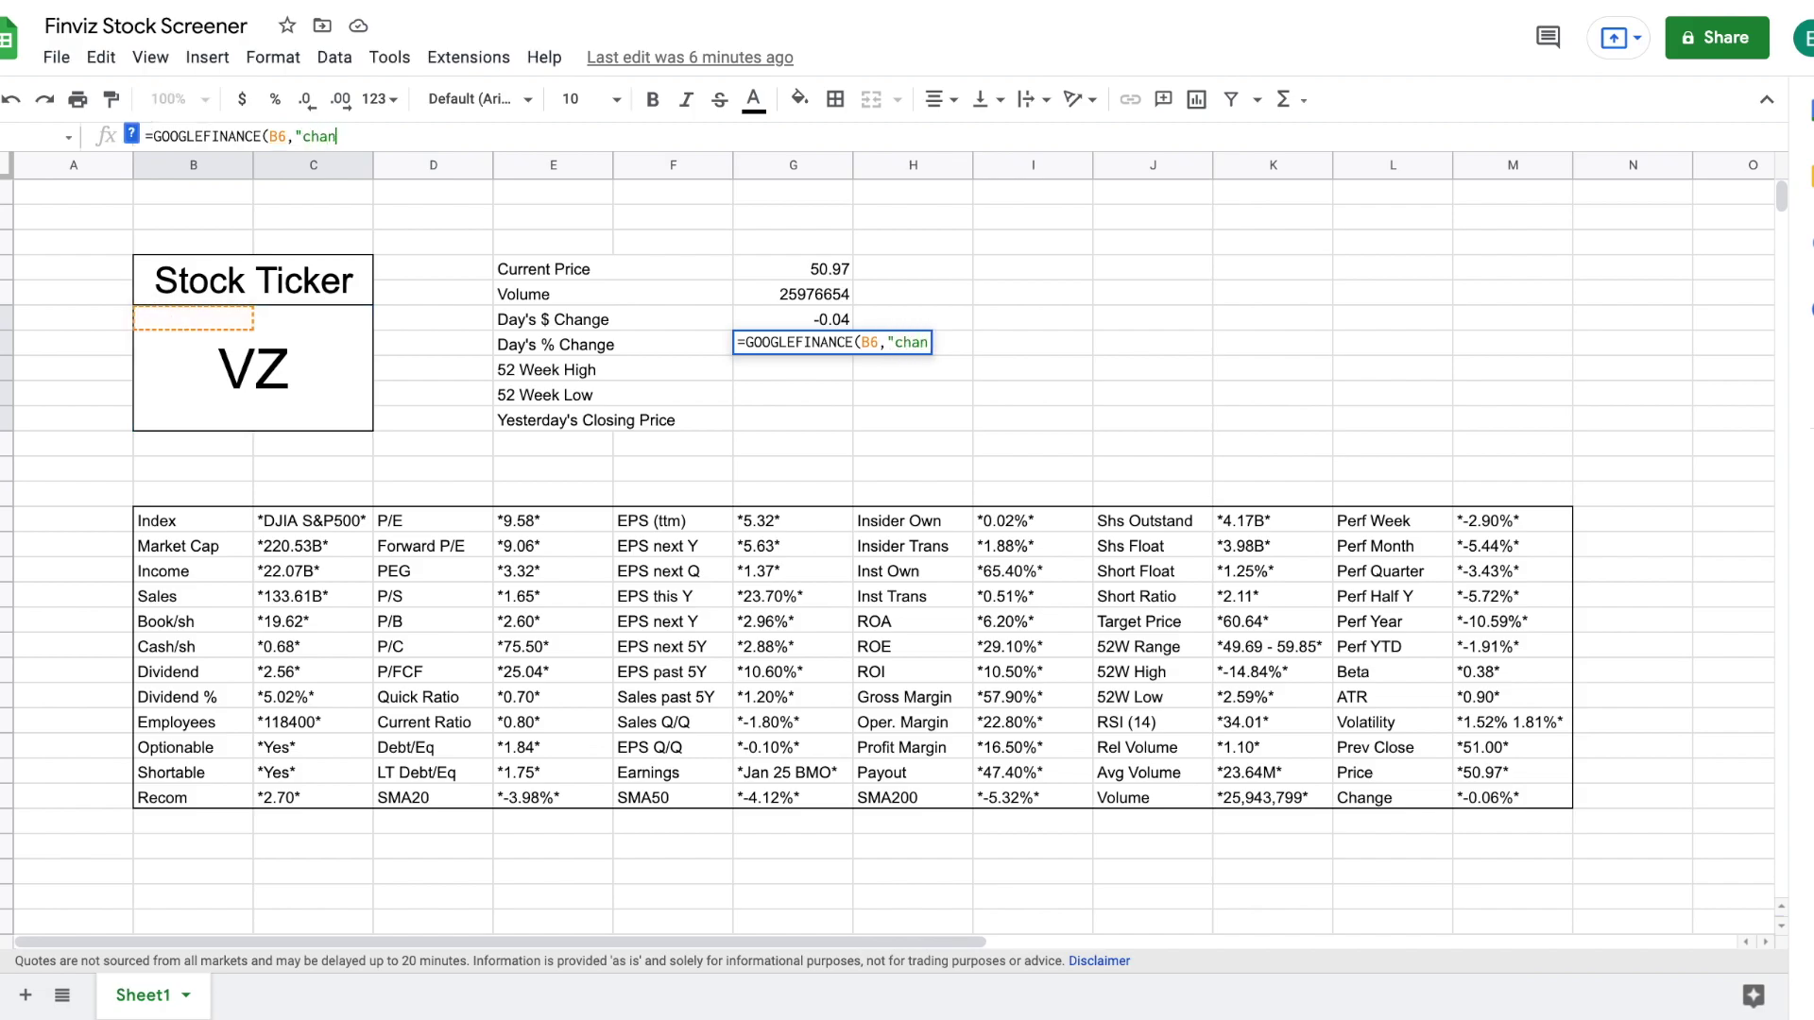
type("gepct\"")
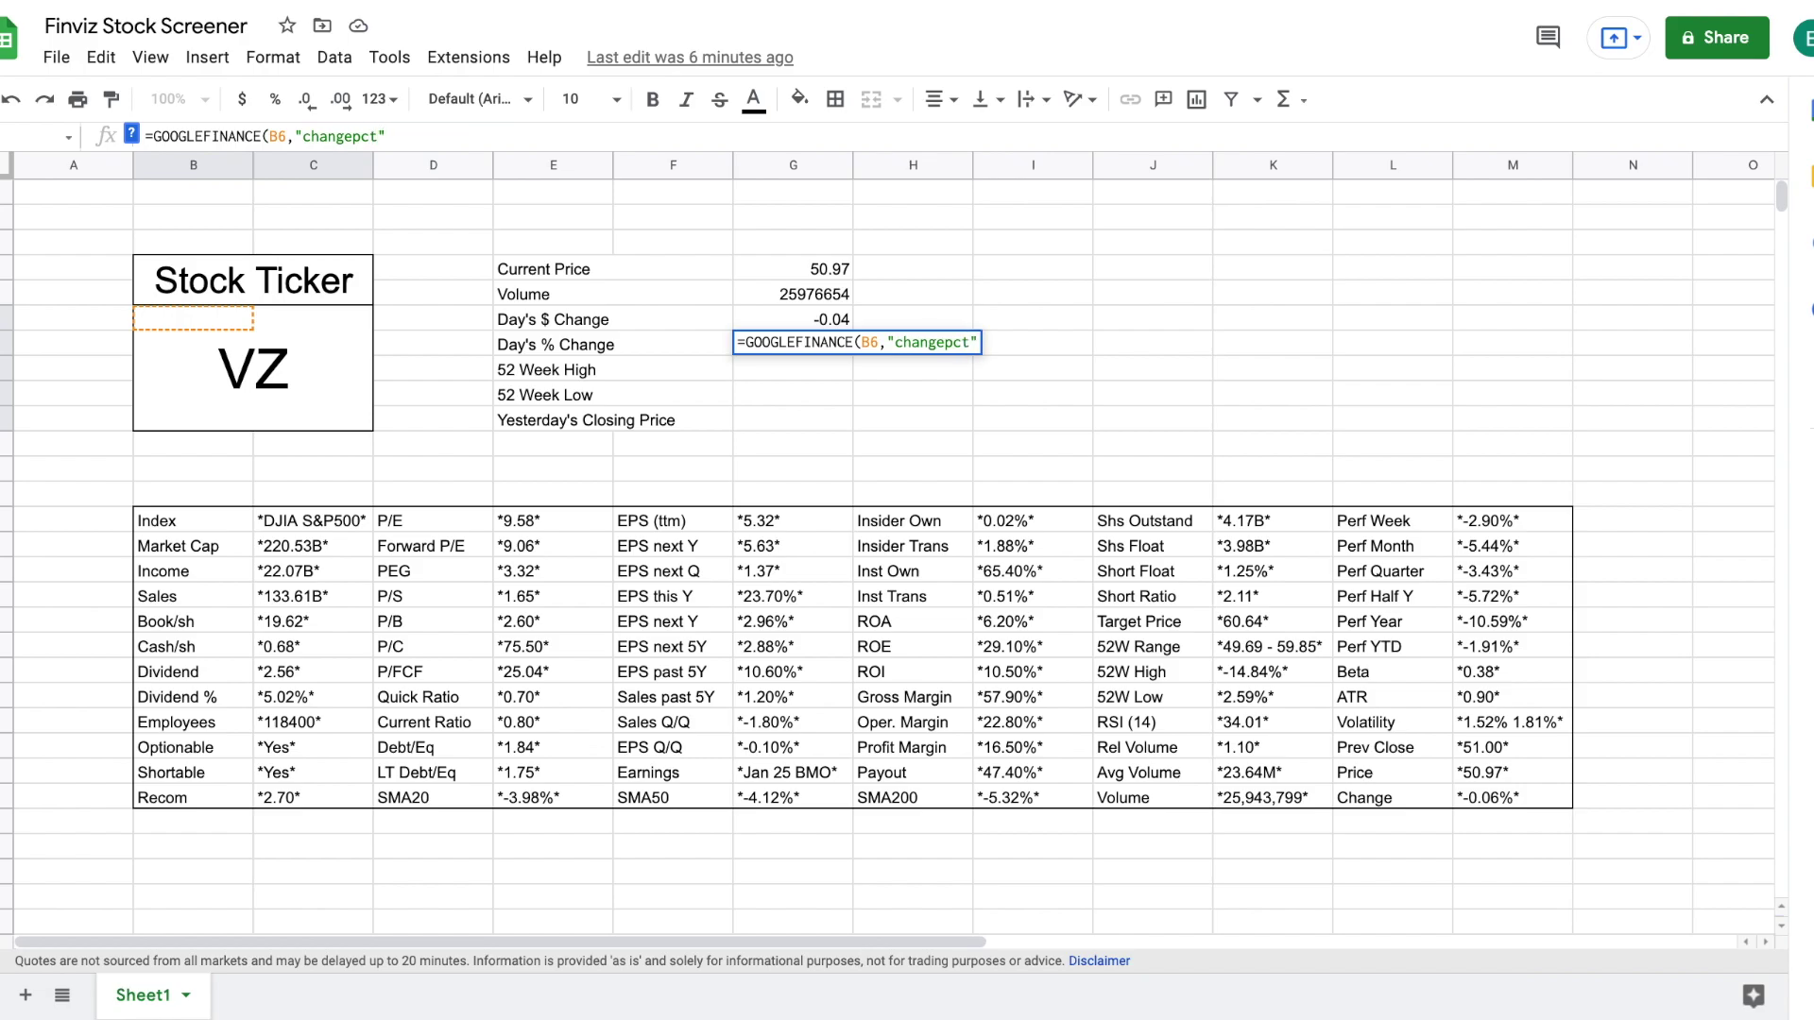
type(")/100")
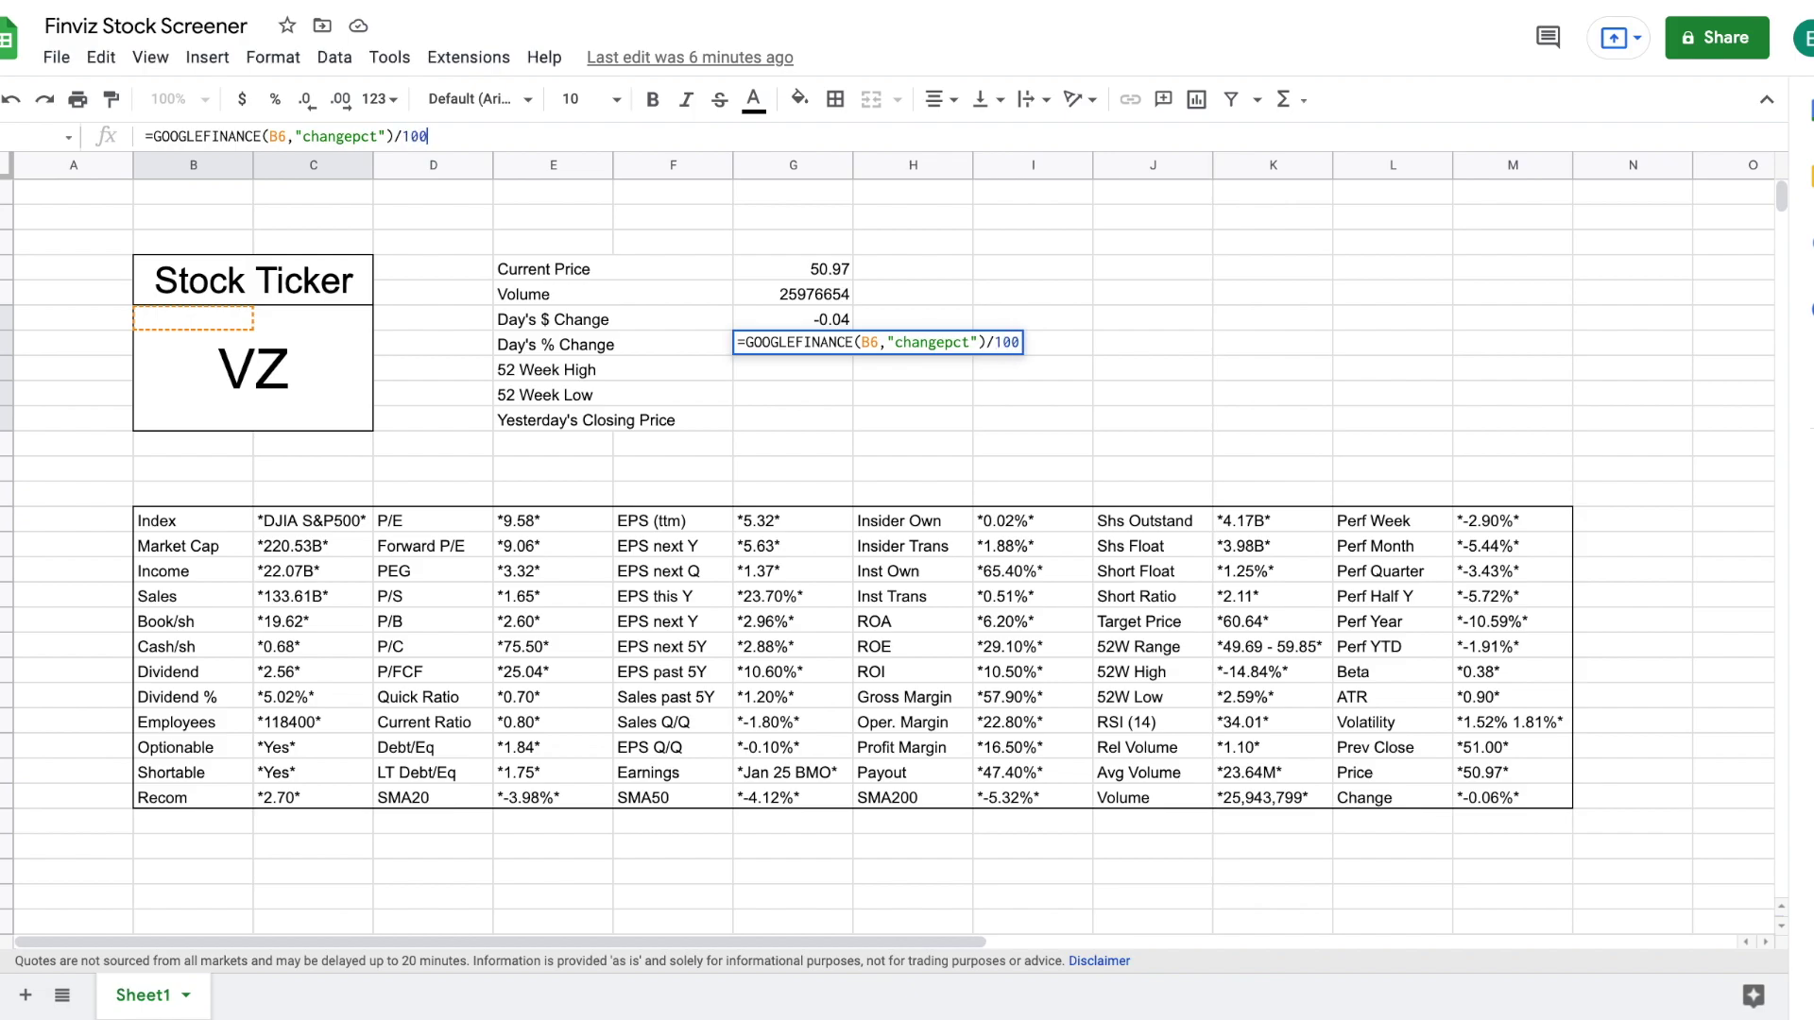
key("Return")
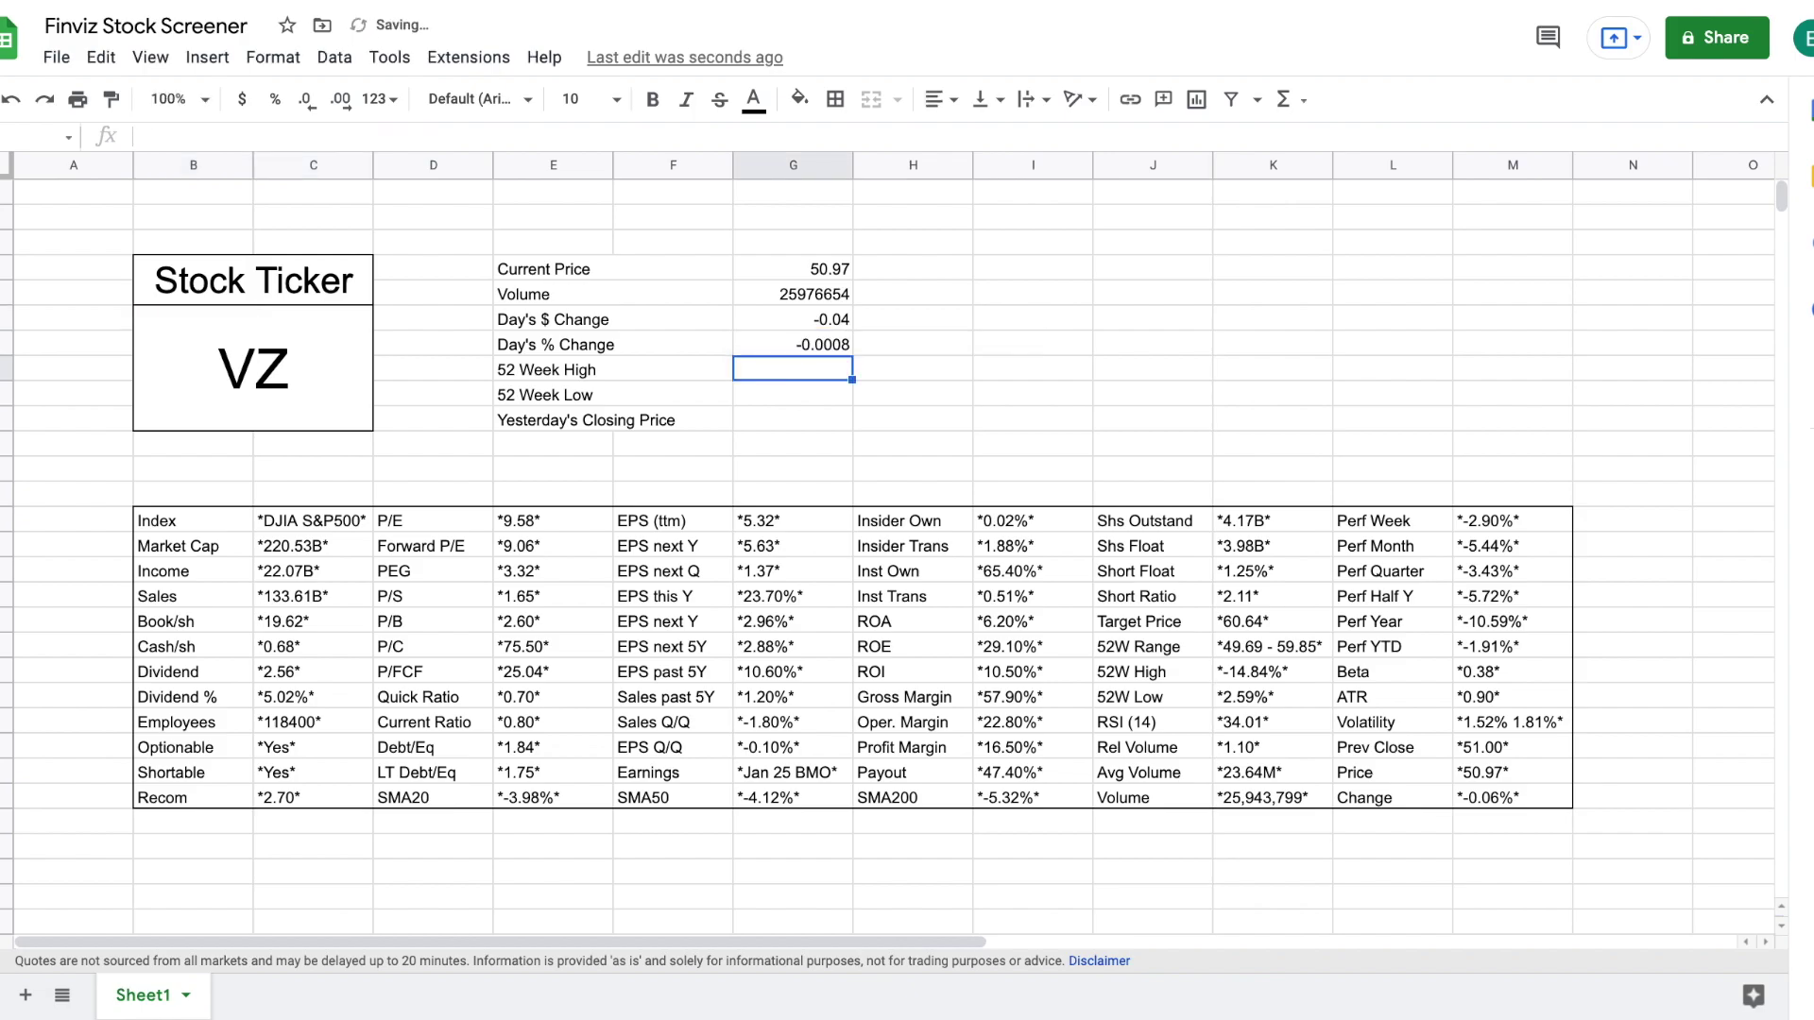
left_click(832, 345)
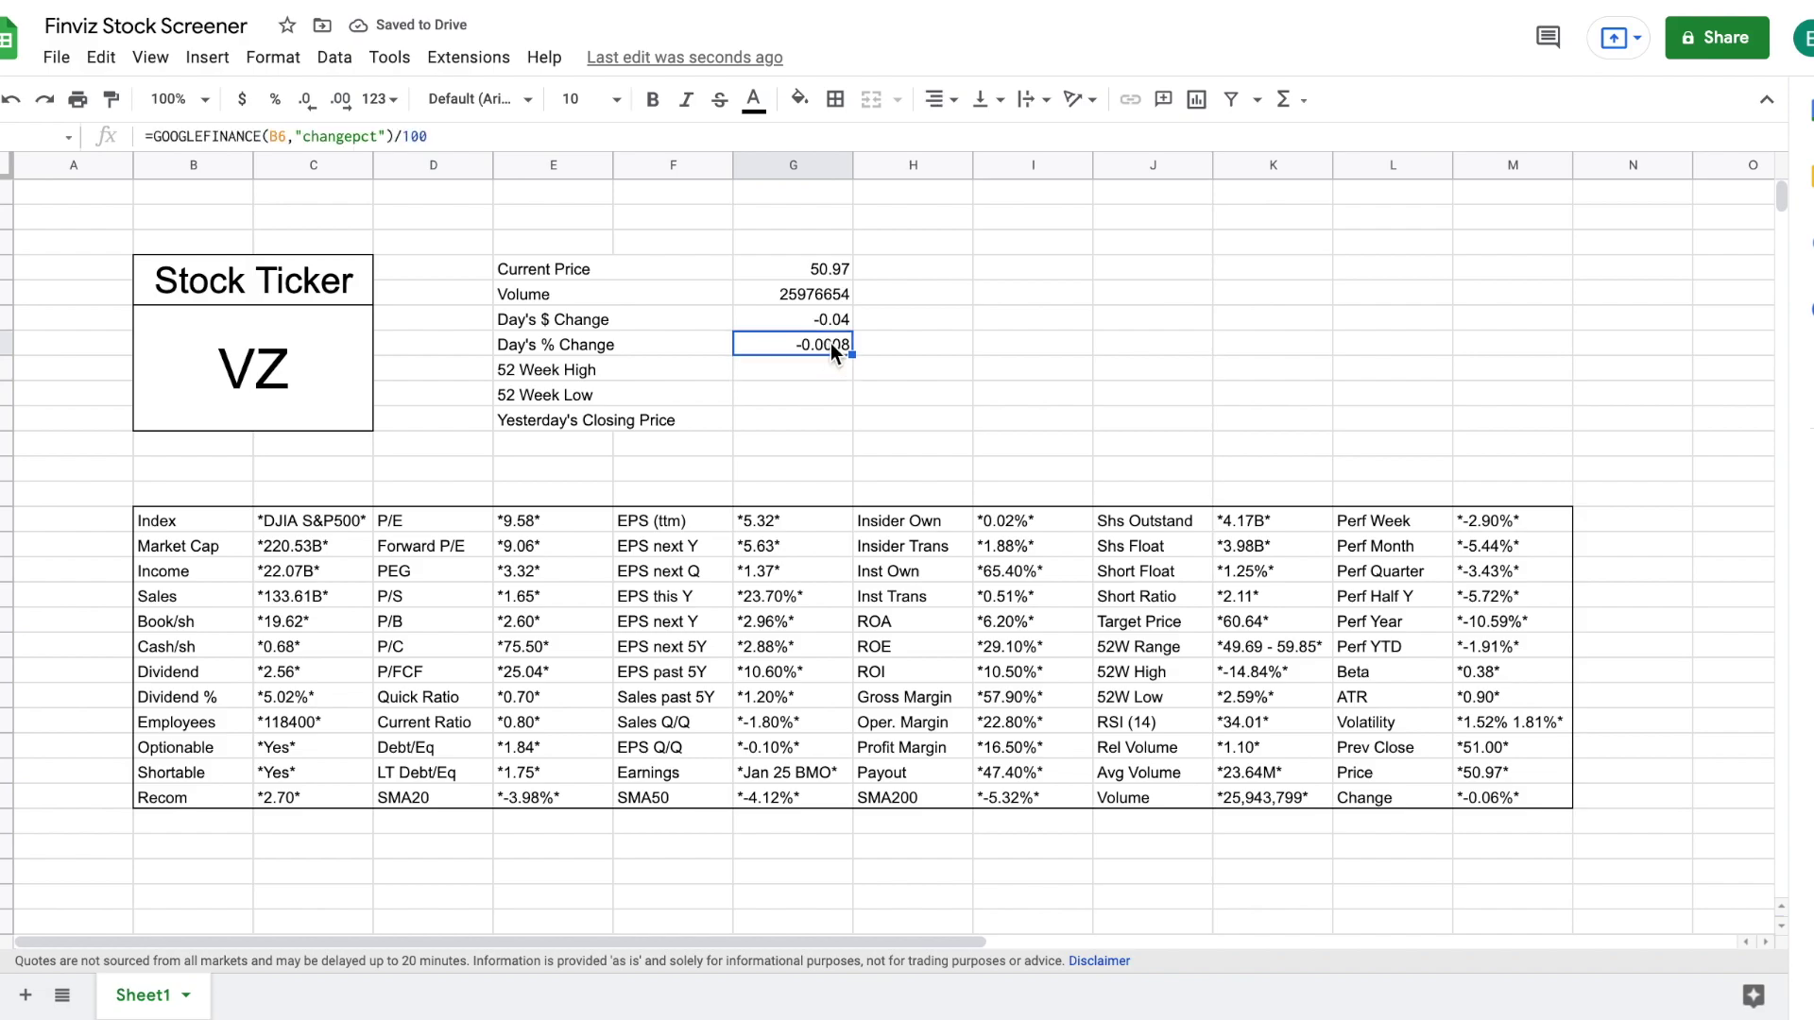
left_click(789, 369)
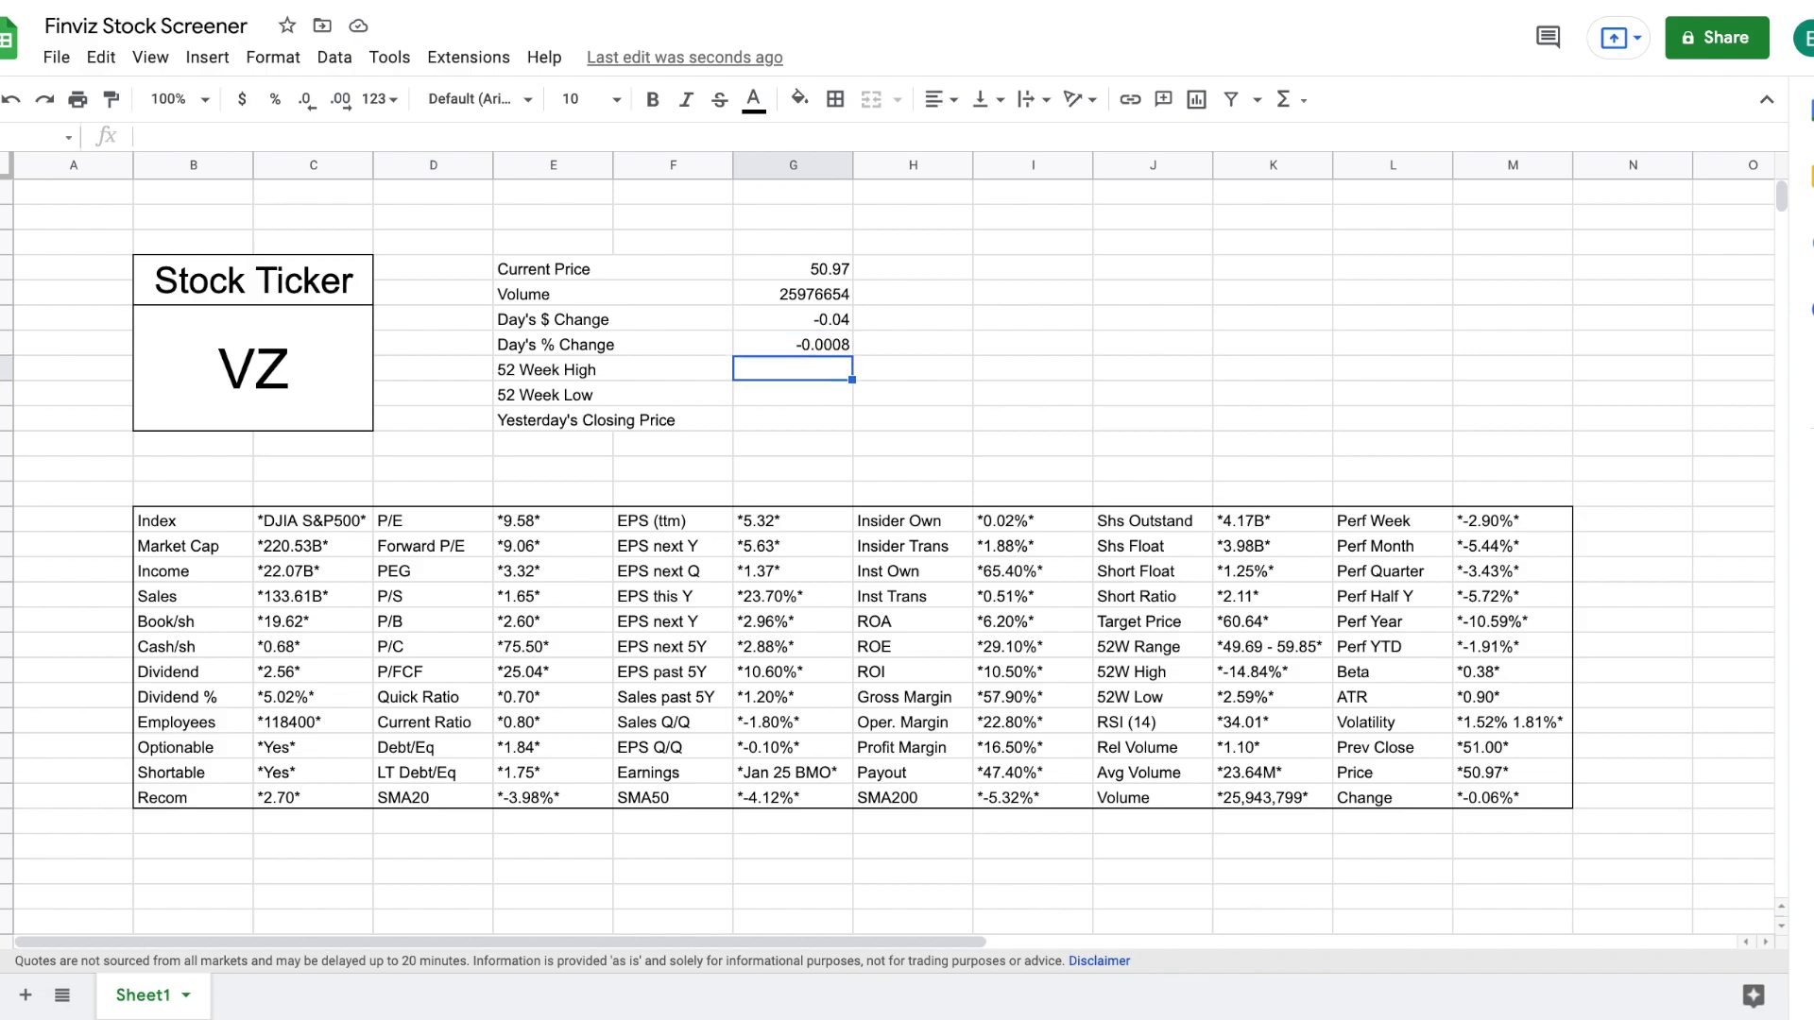
- Enter the formula =GOOGLEFINANCE(B6,"high52") in G8 beside the 52 Week High label
type("=goo")
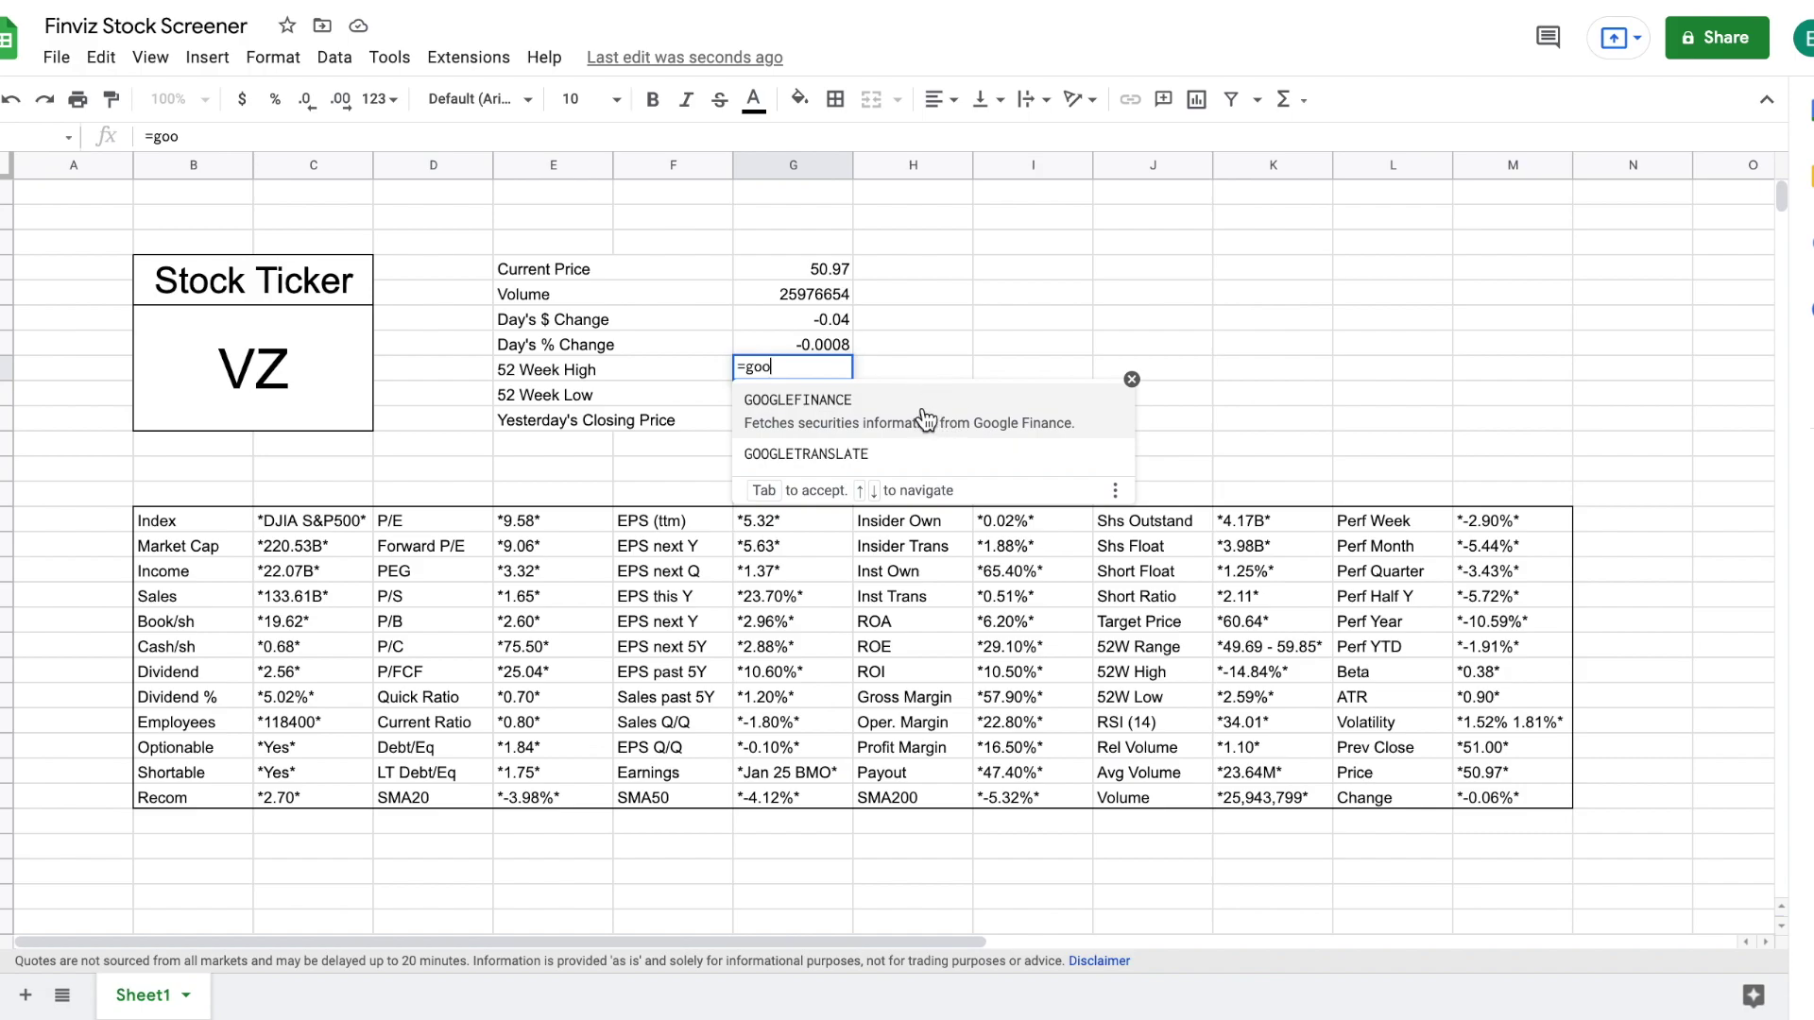
left_click(931, 419)
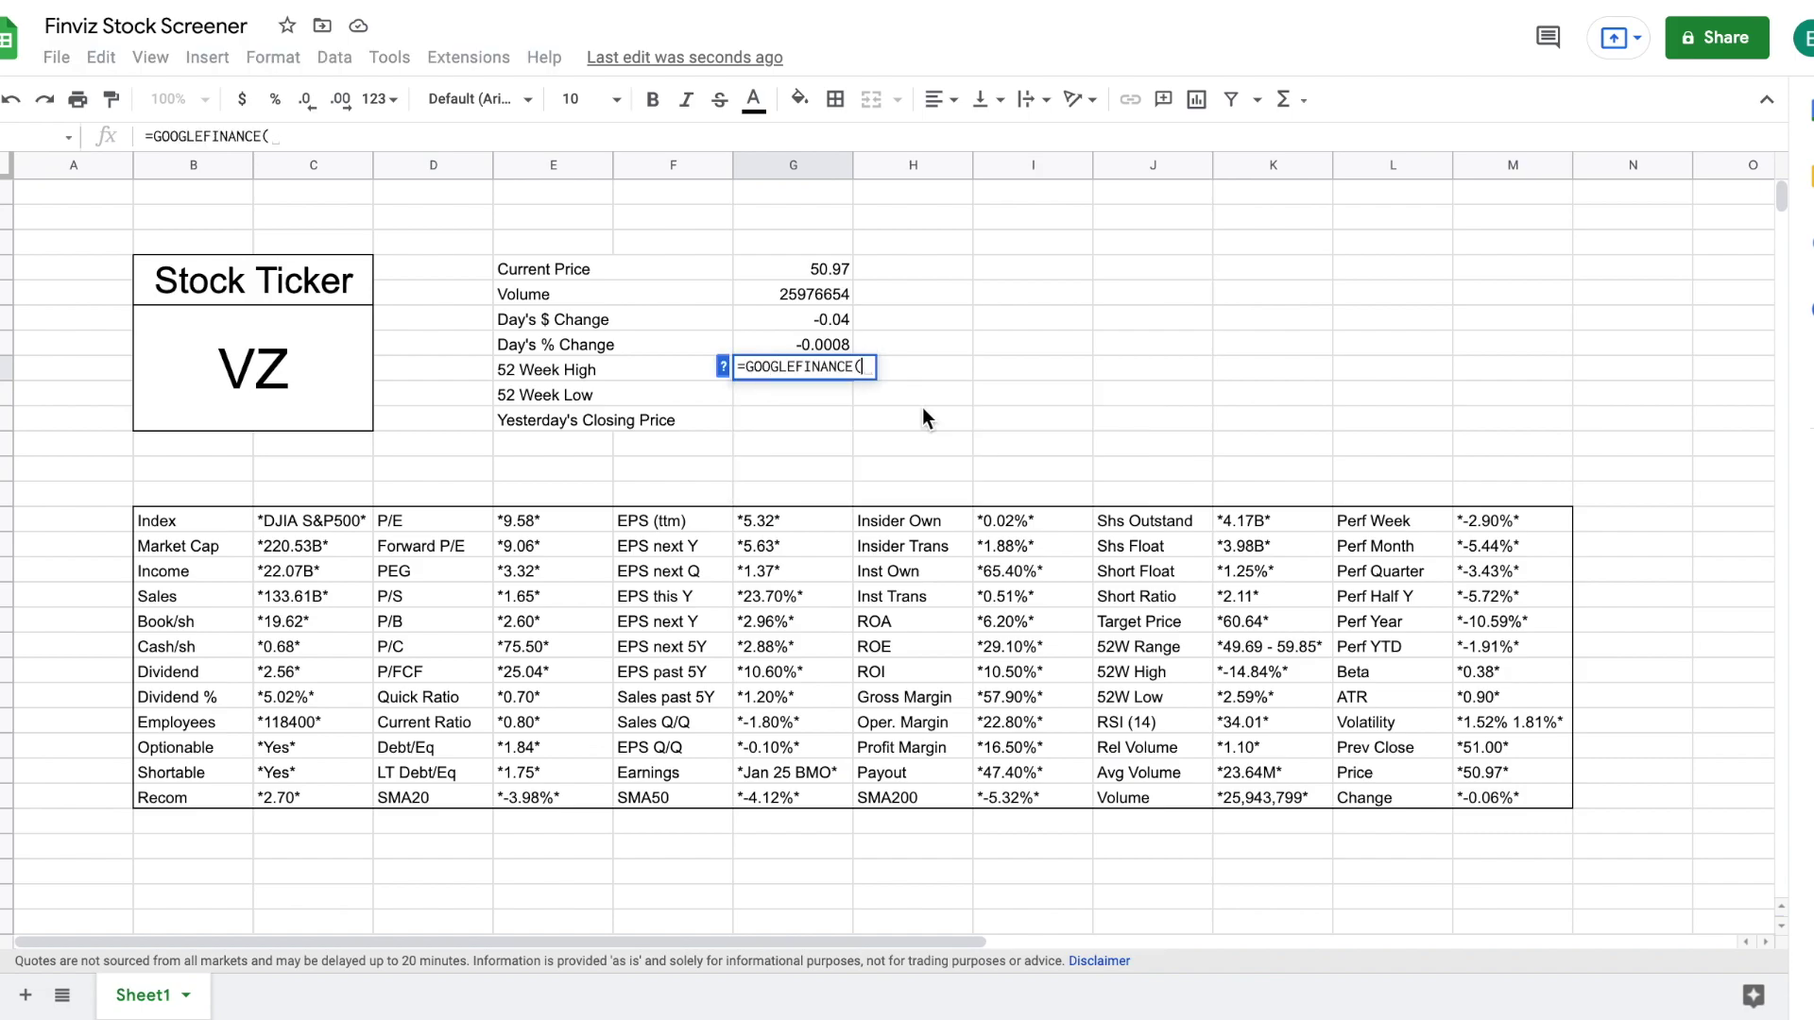
left_click(176, 317)
type(",")
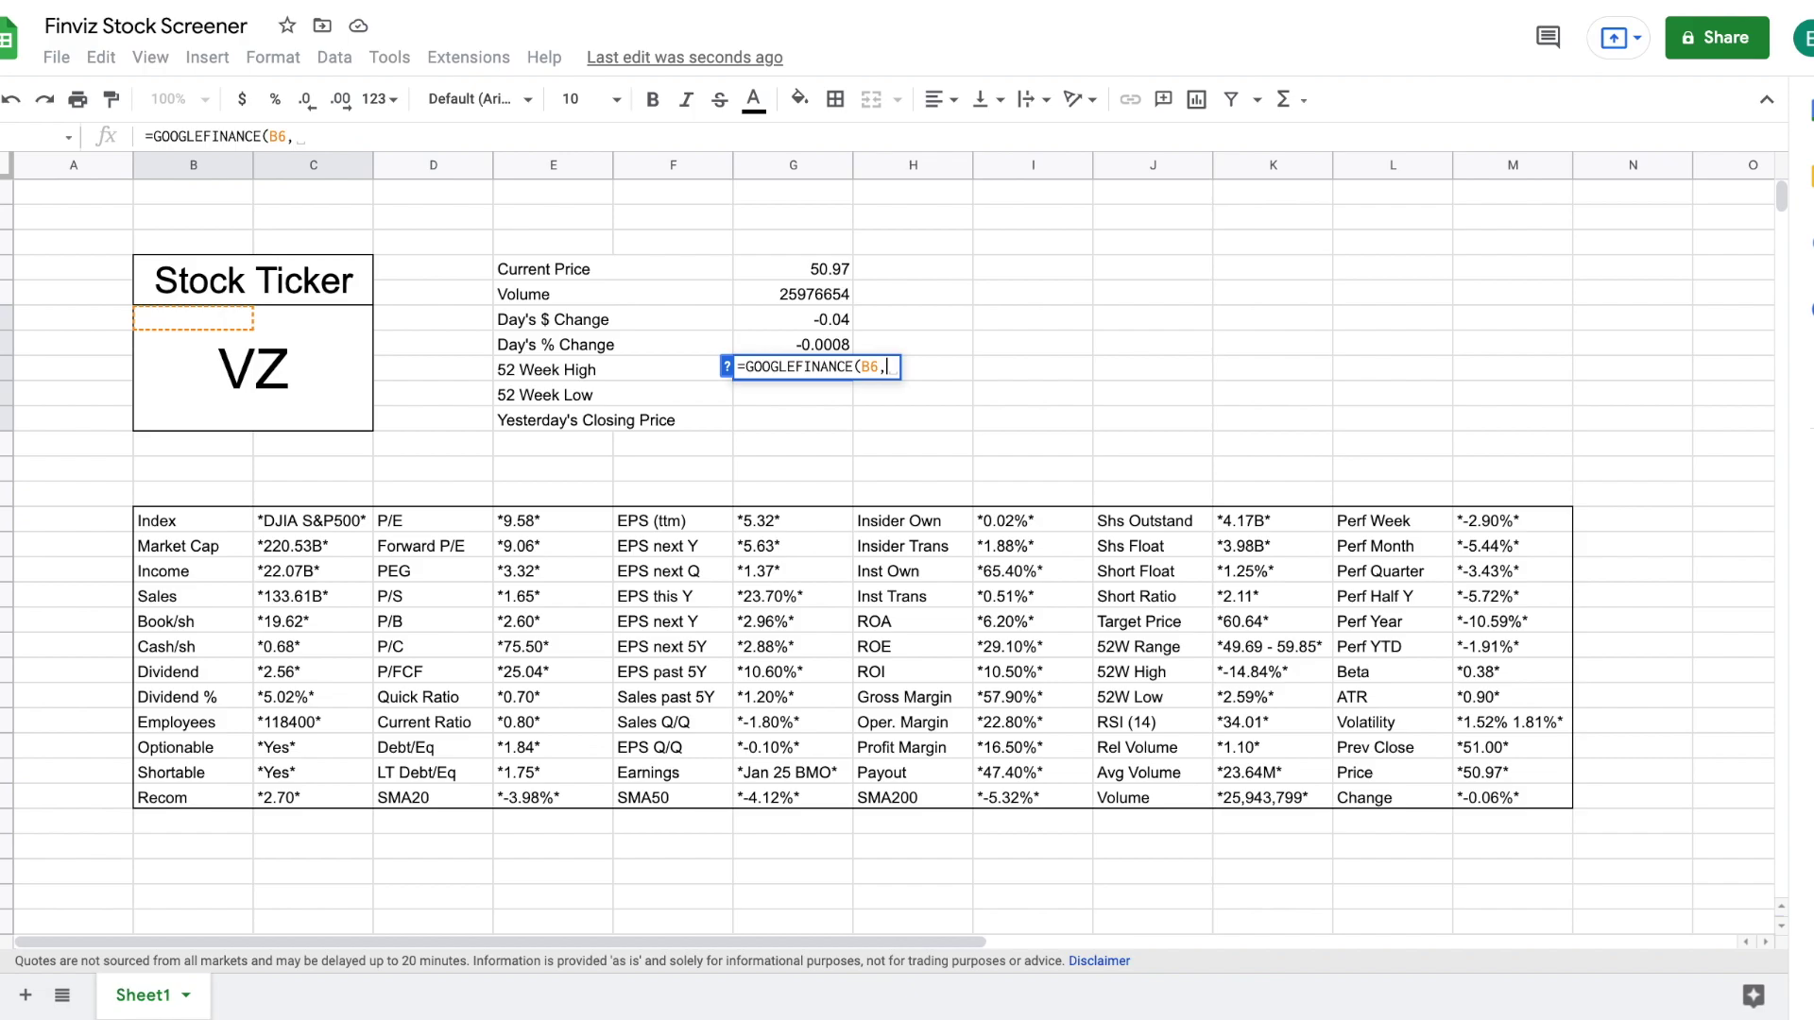
type("\"high52\")")
key("Return")
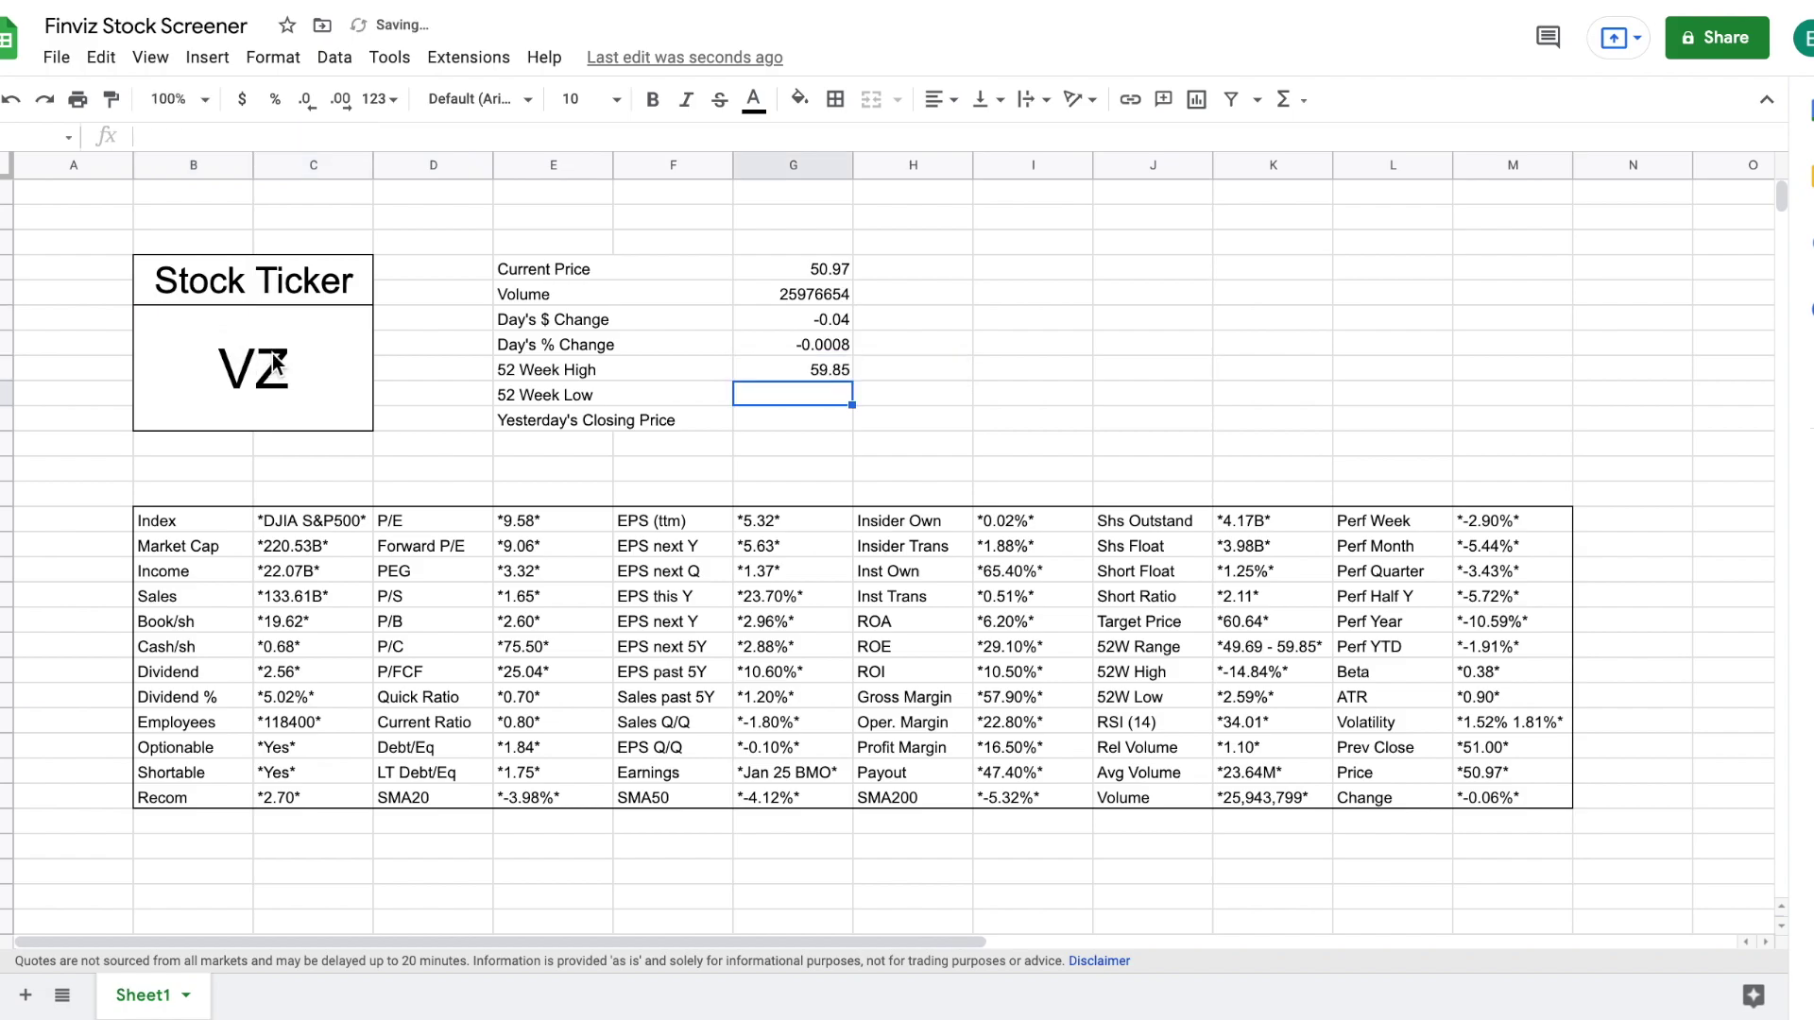
- Enter the formula =GOOGLEFINANCE(B6,"low52") in G9 beside the 52 Week Low label
type("=goo")
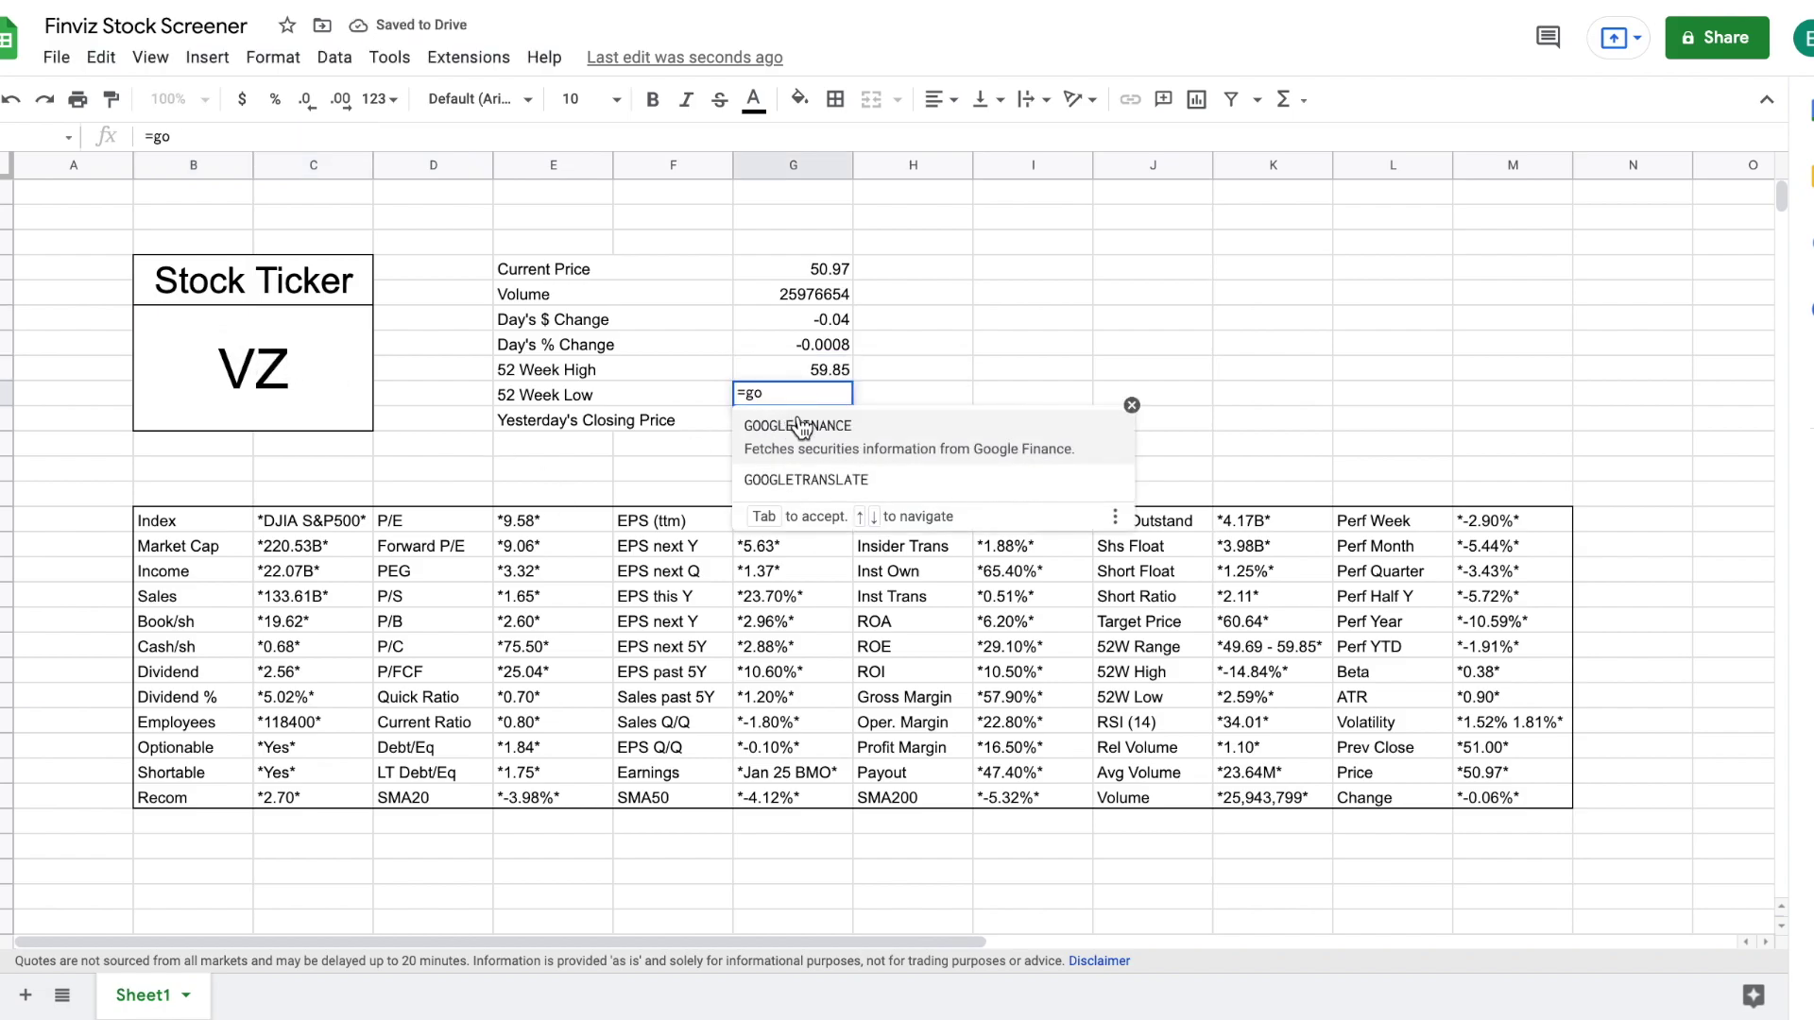
left_click(801, 420)
left_click(180, 319)
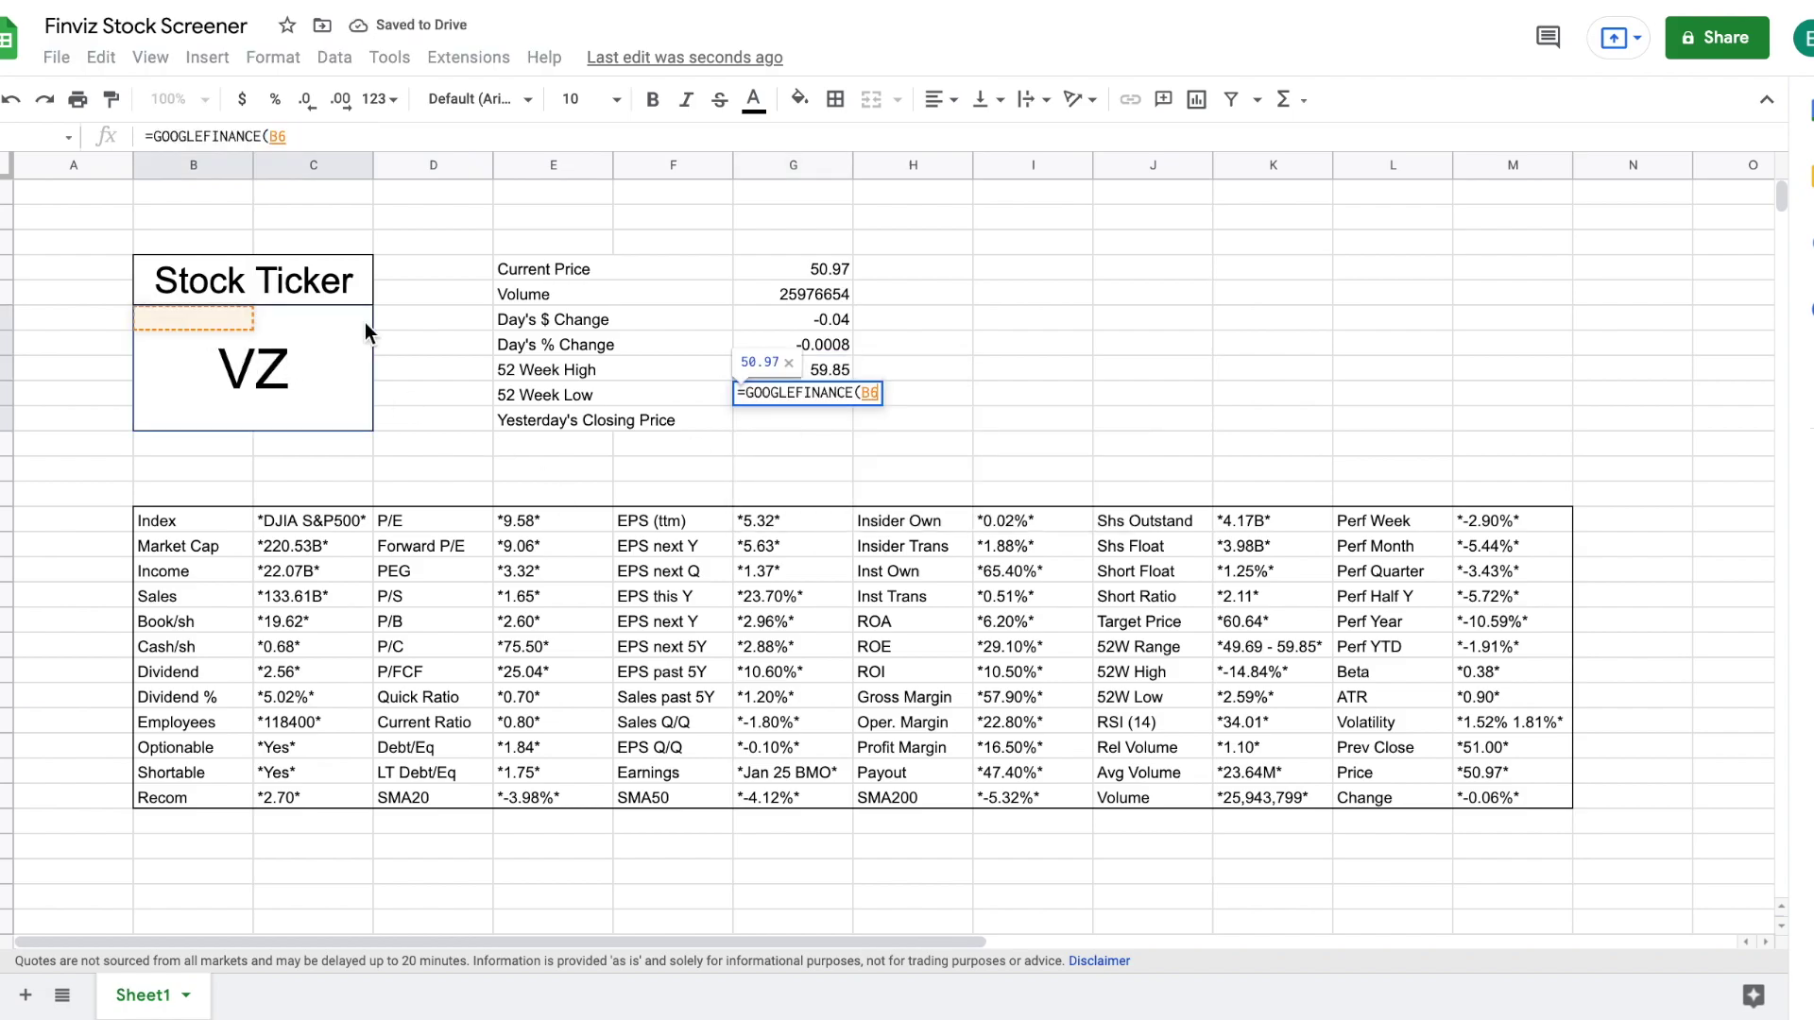
type(",\"5")
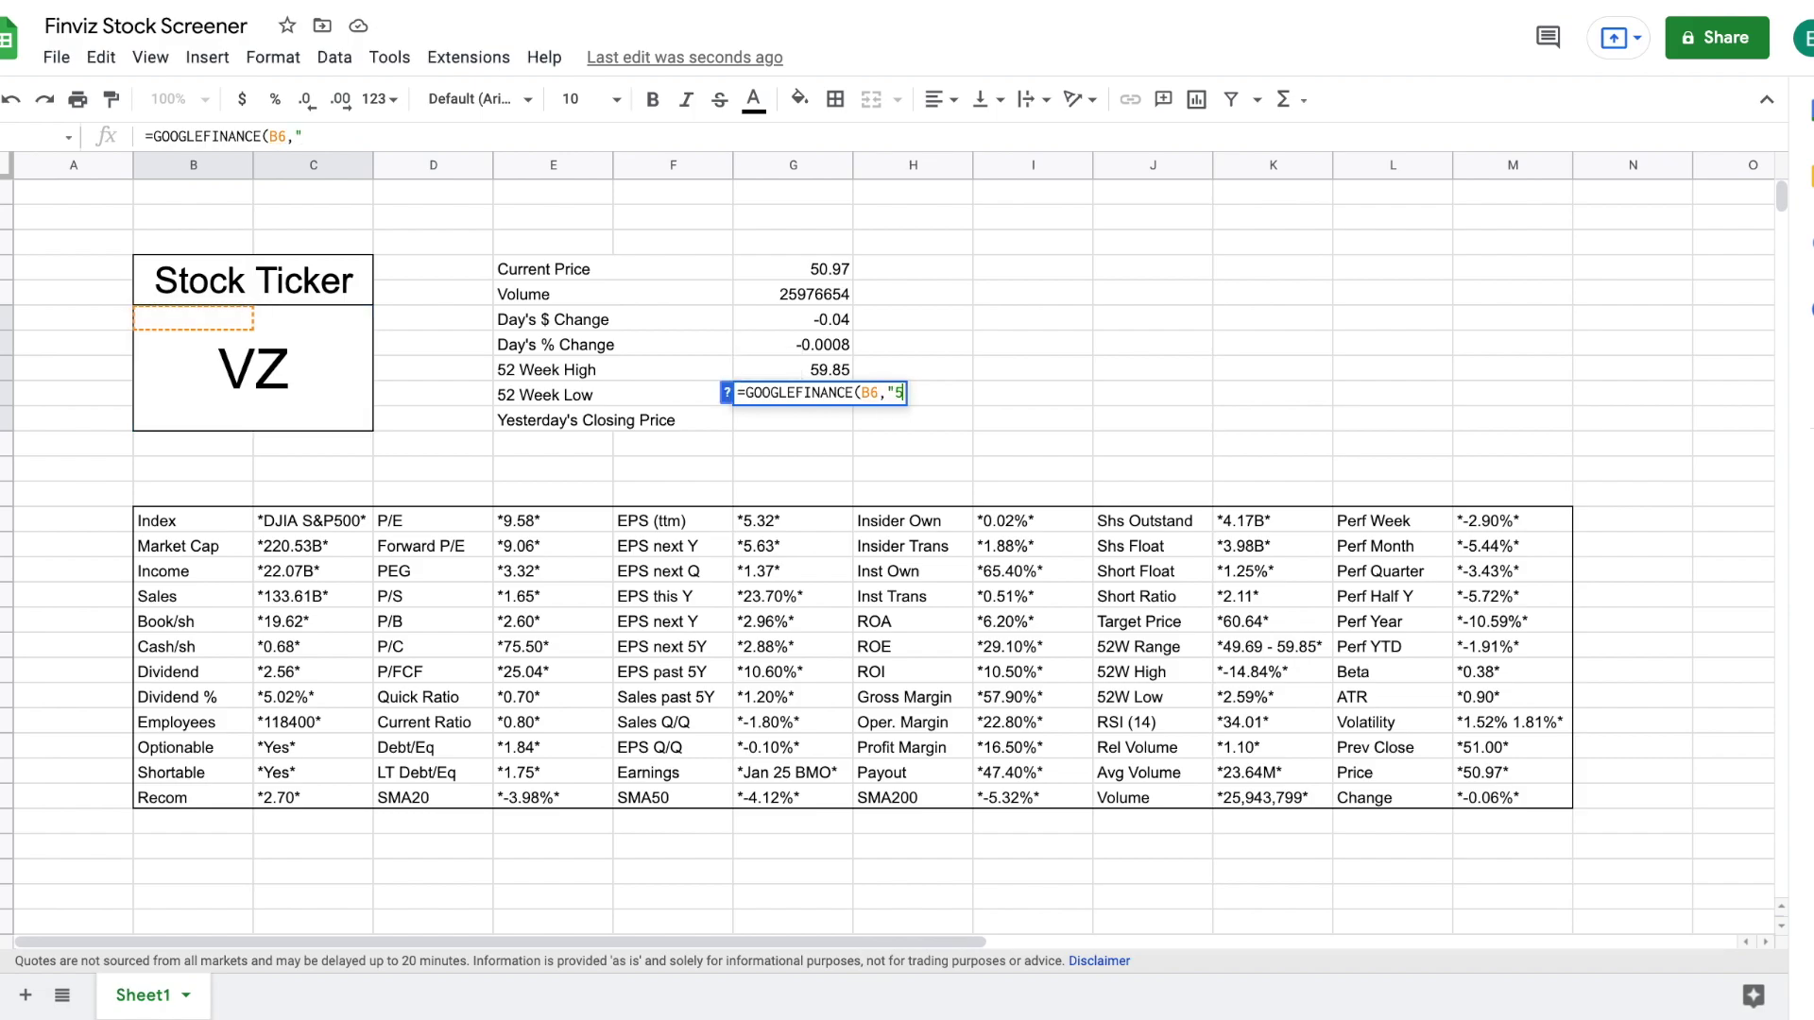
key("BackSpace")
type("low")
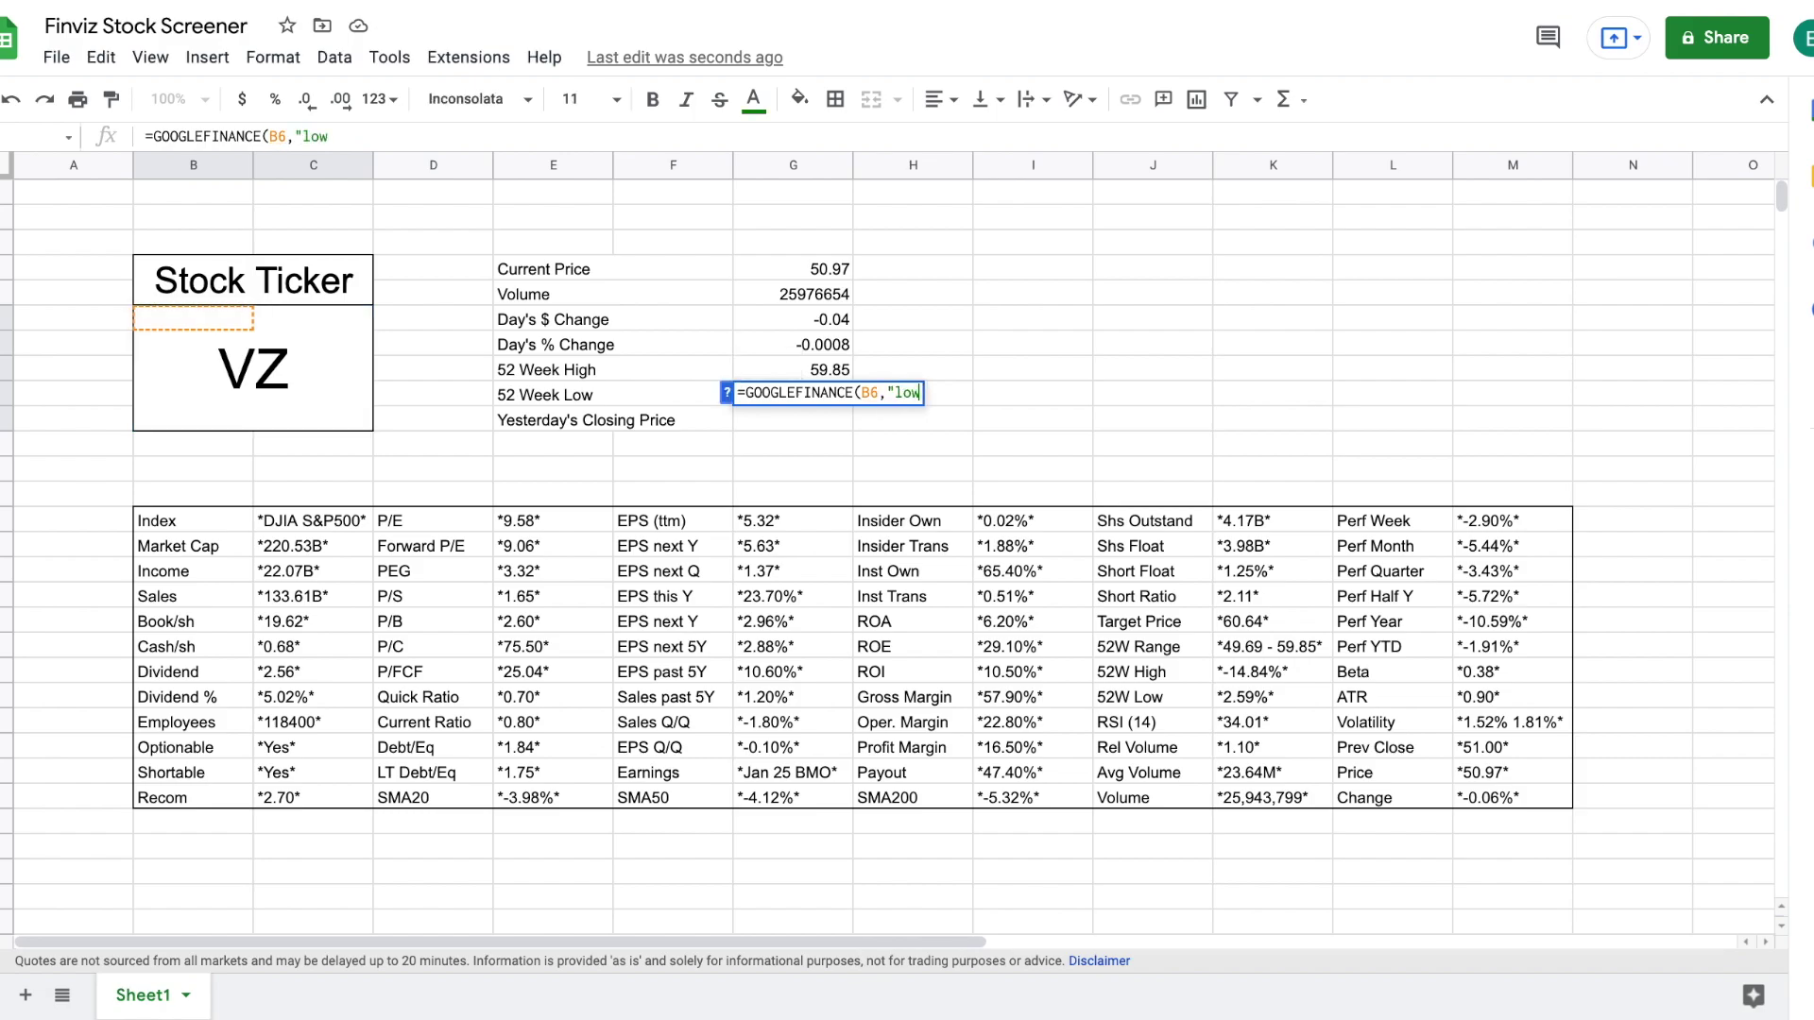
type("2\")")
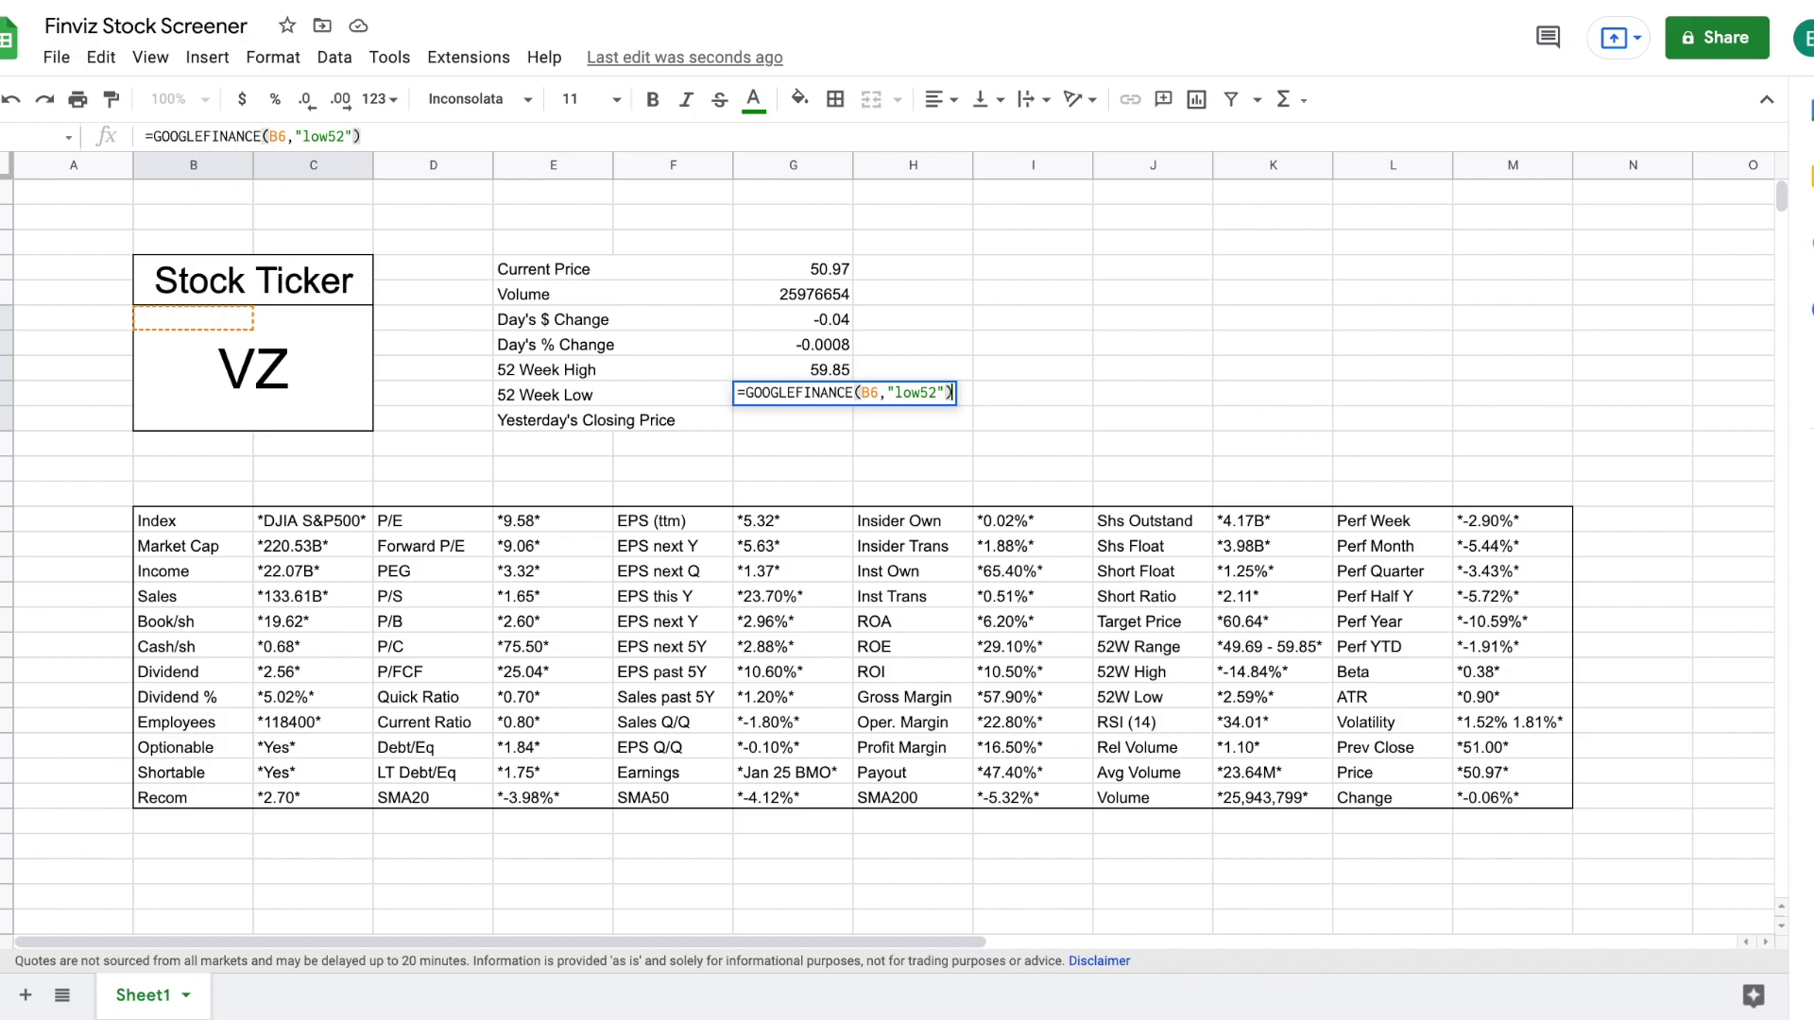
key("Return")
- Enter the formula =GOOGLEFINANCE(B6,"yestclose") in G10 beside the Yesterday's Closing Price label
type("=")
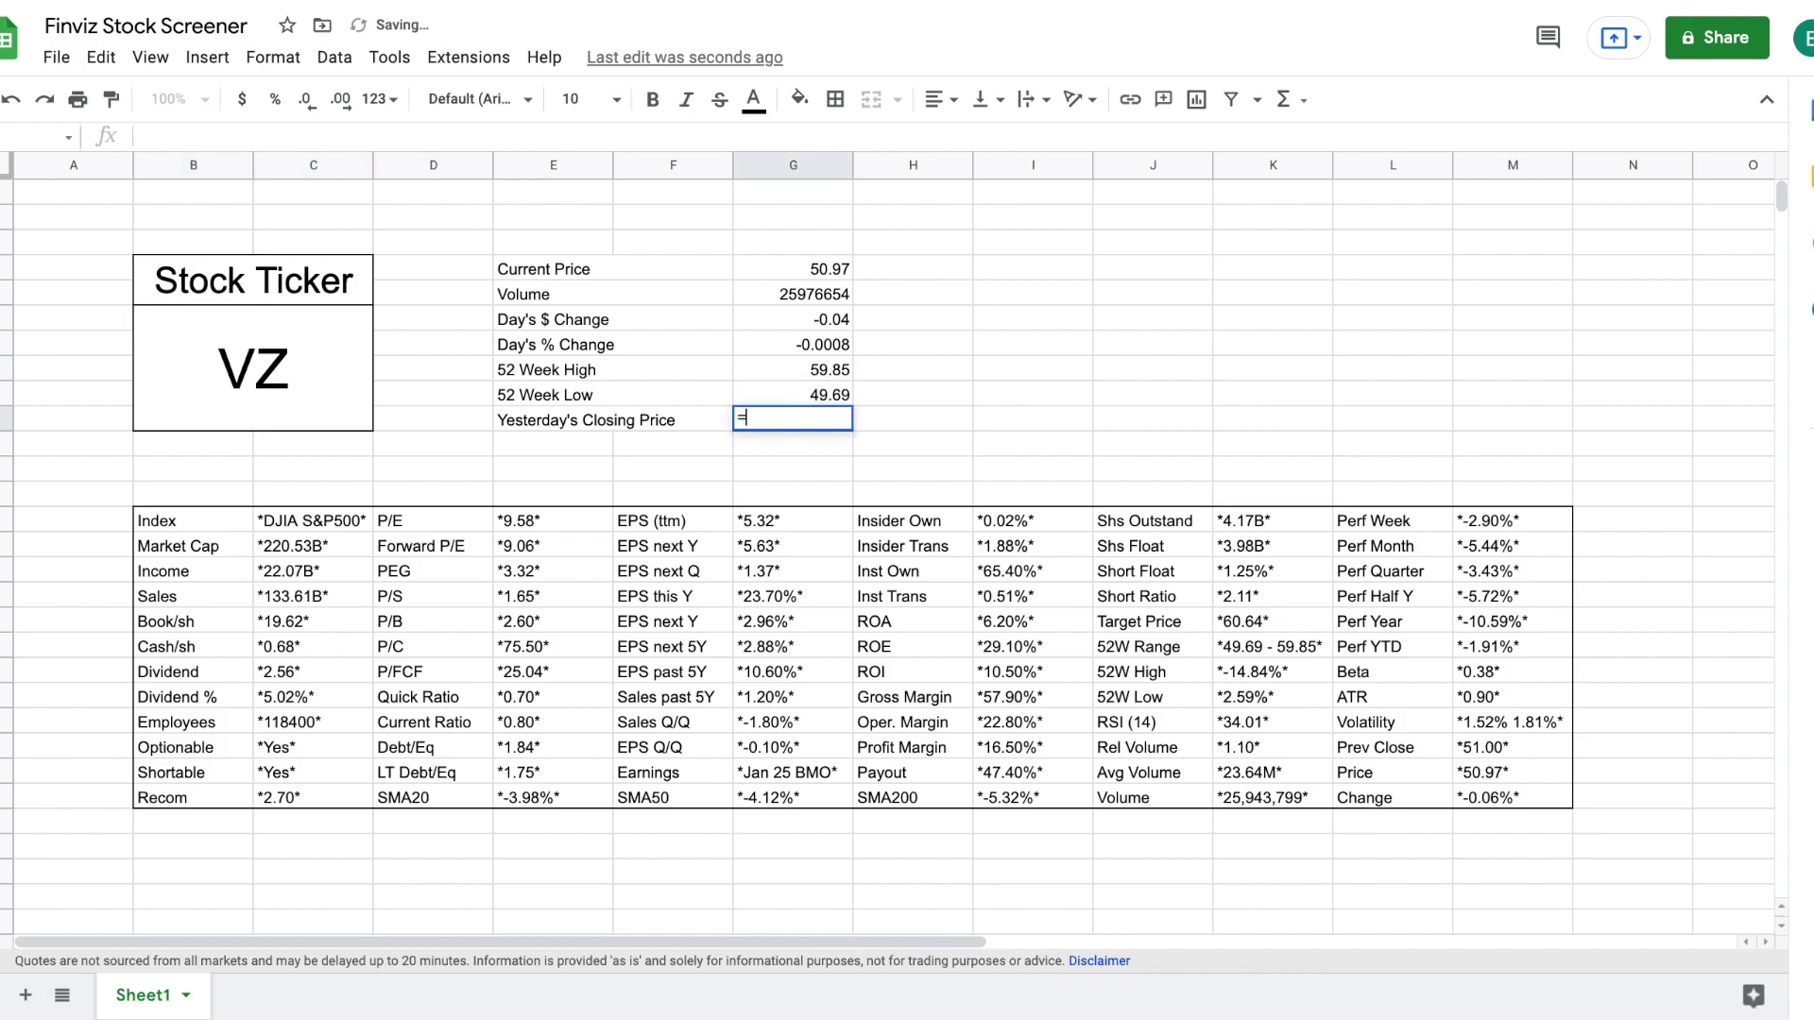
type("go")
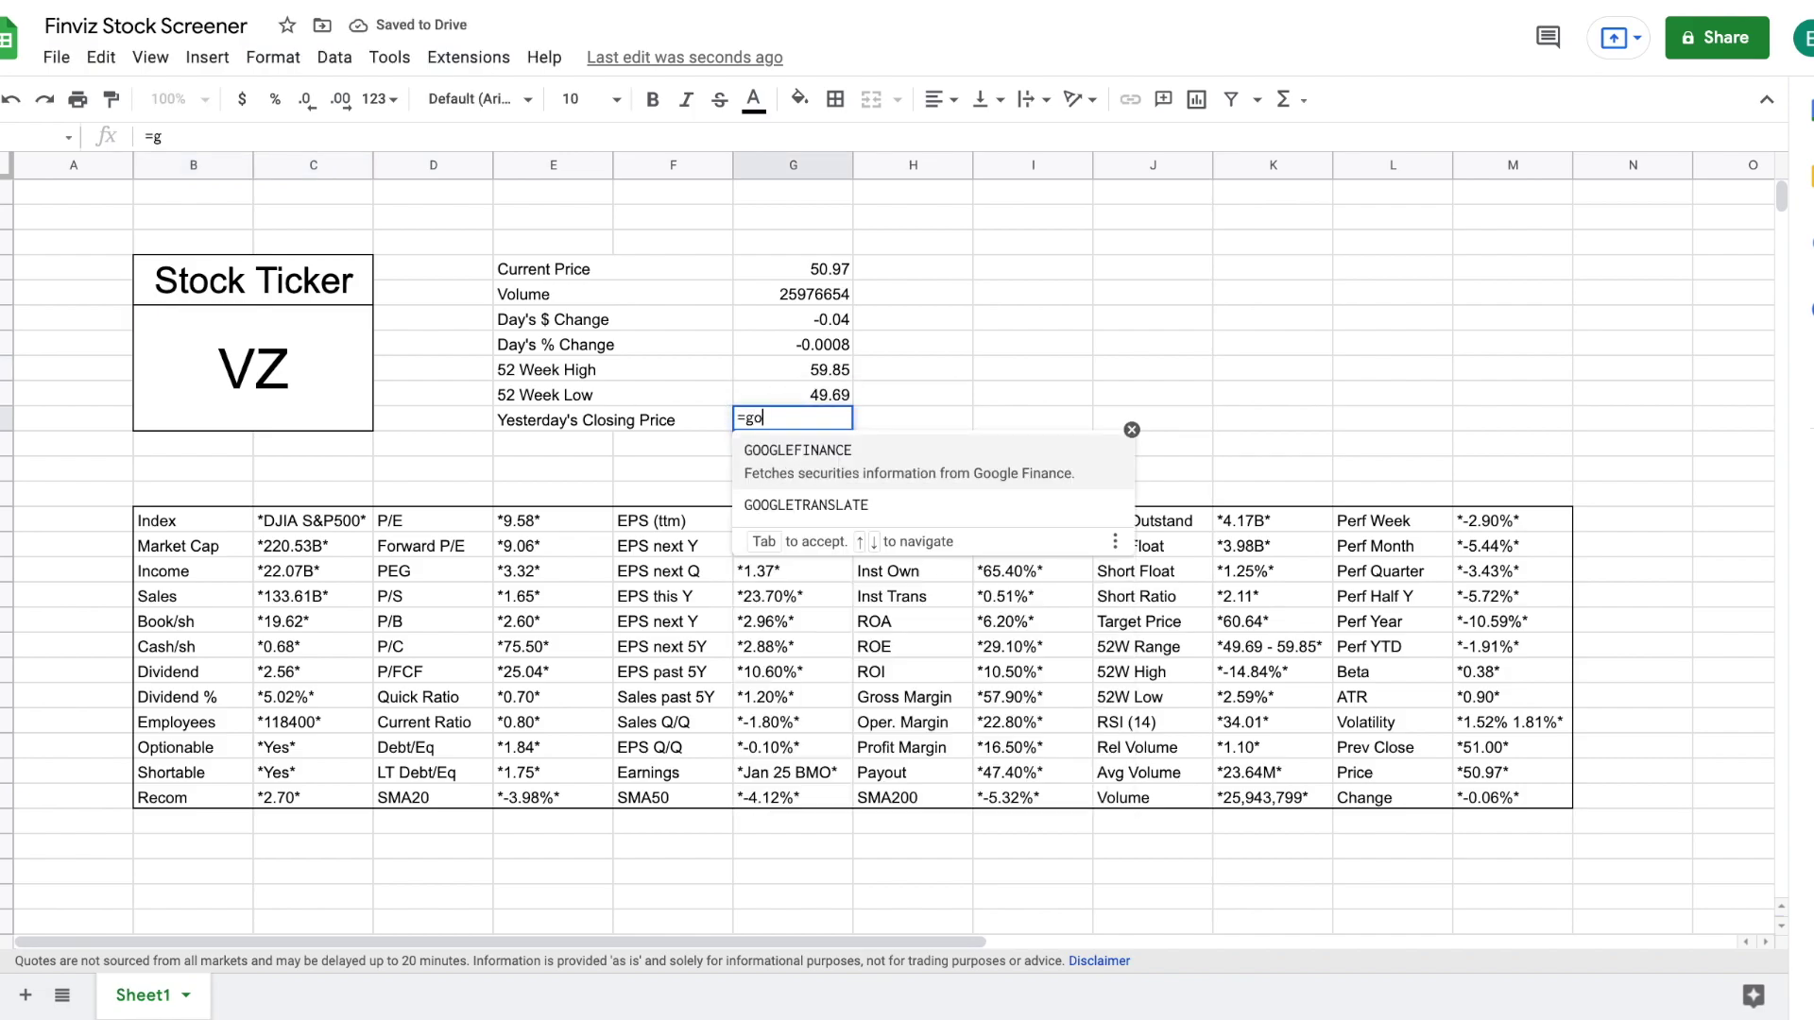
key("Tab")
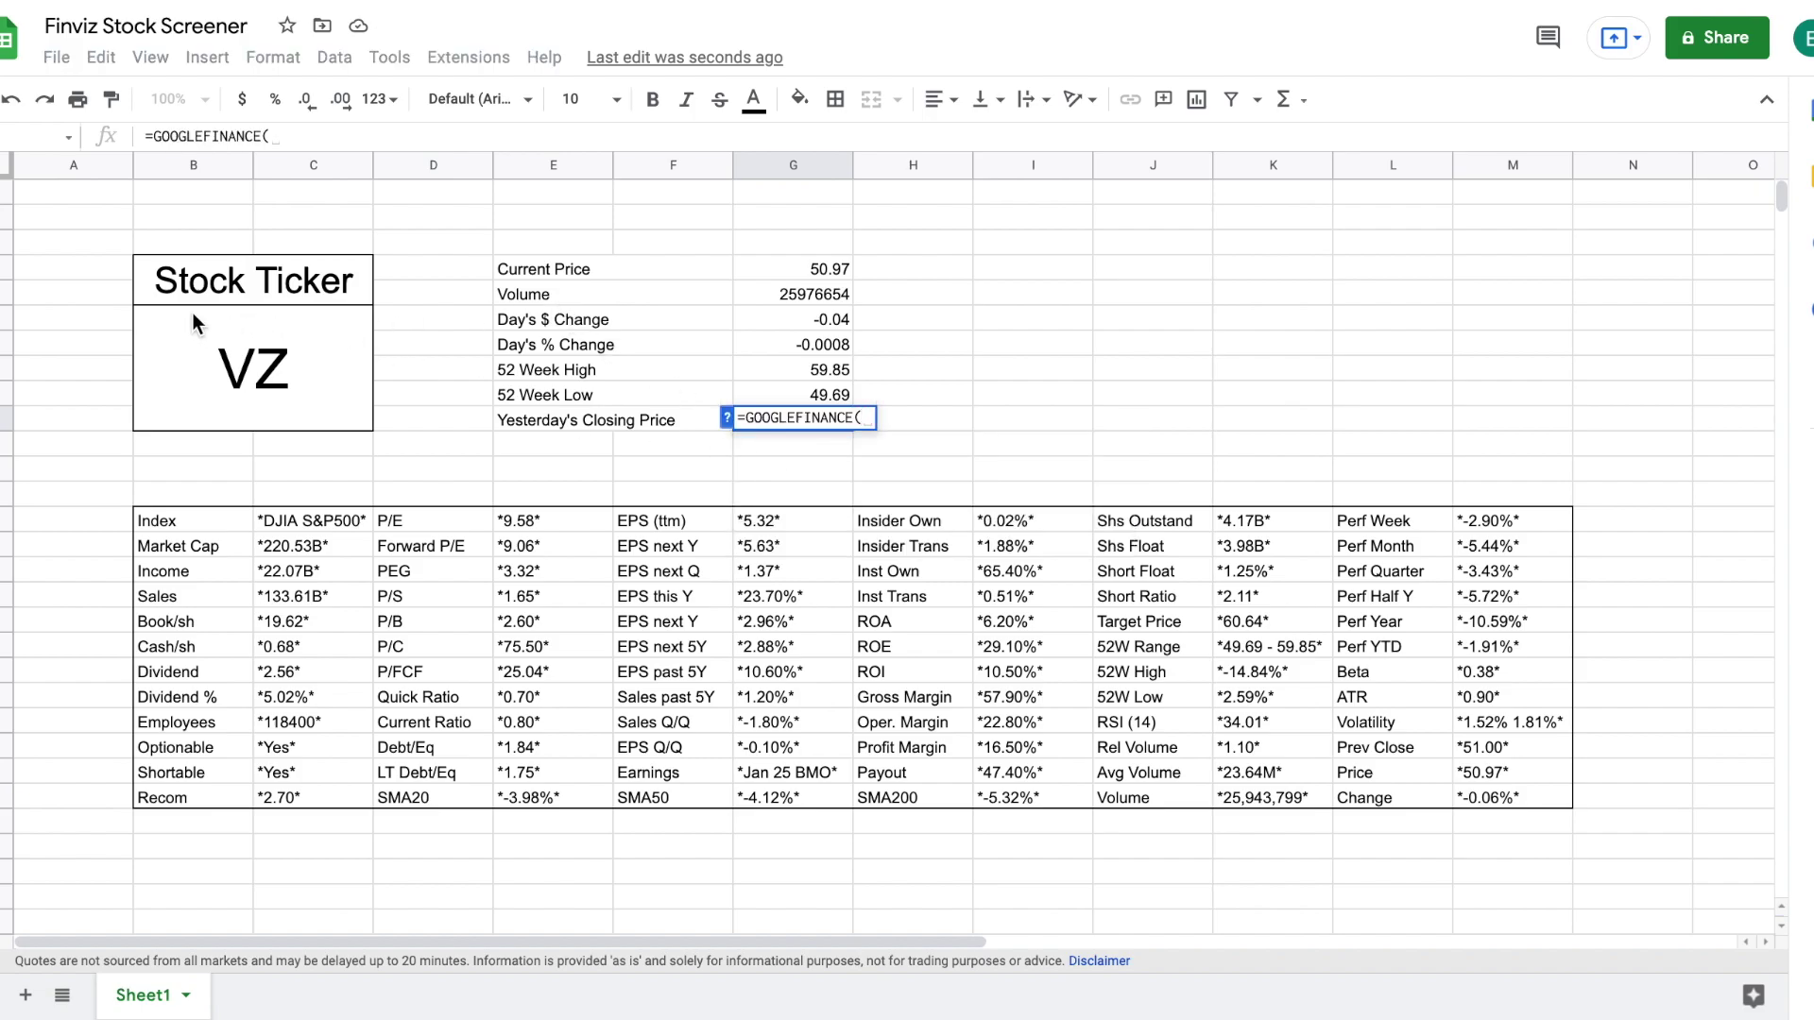
left_click(173, 319)
type(",")
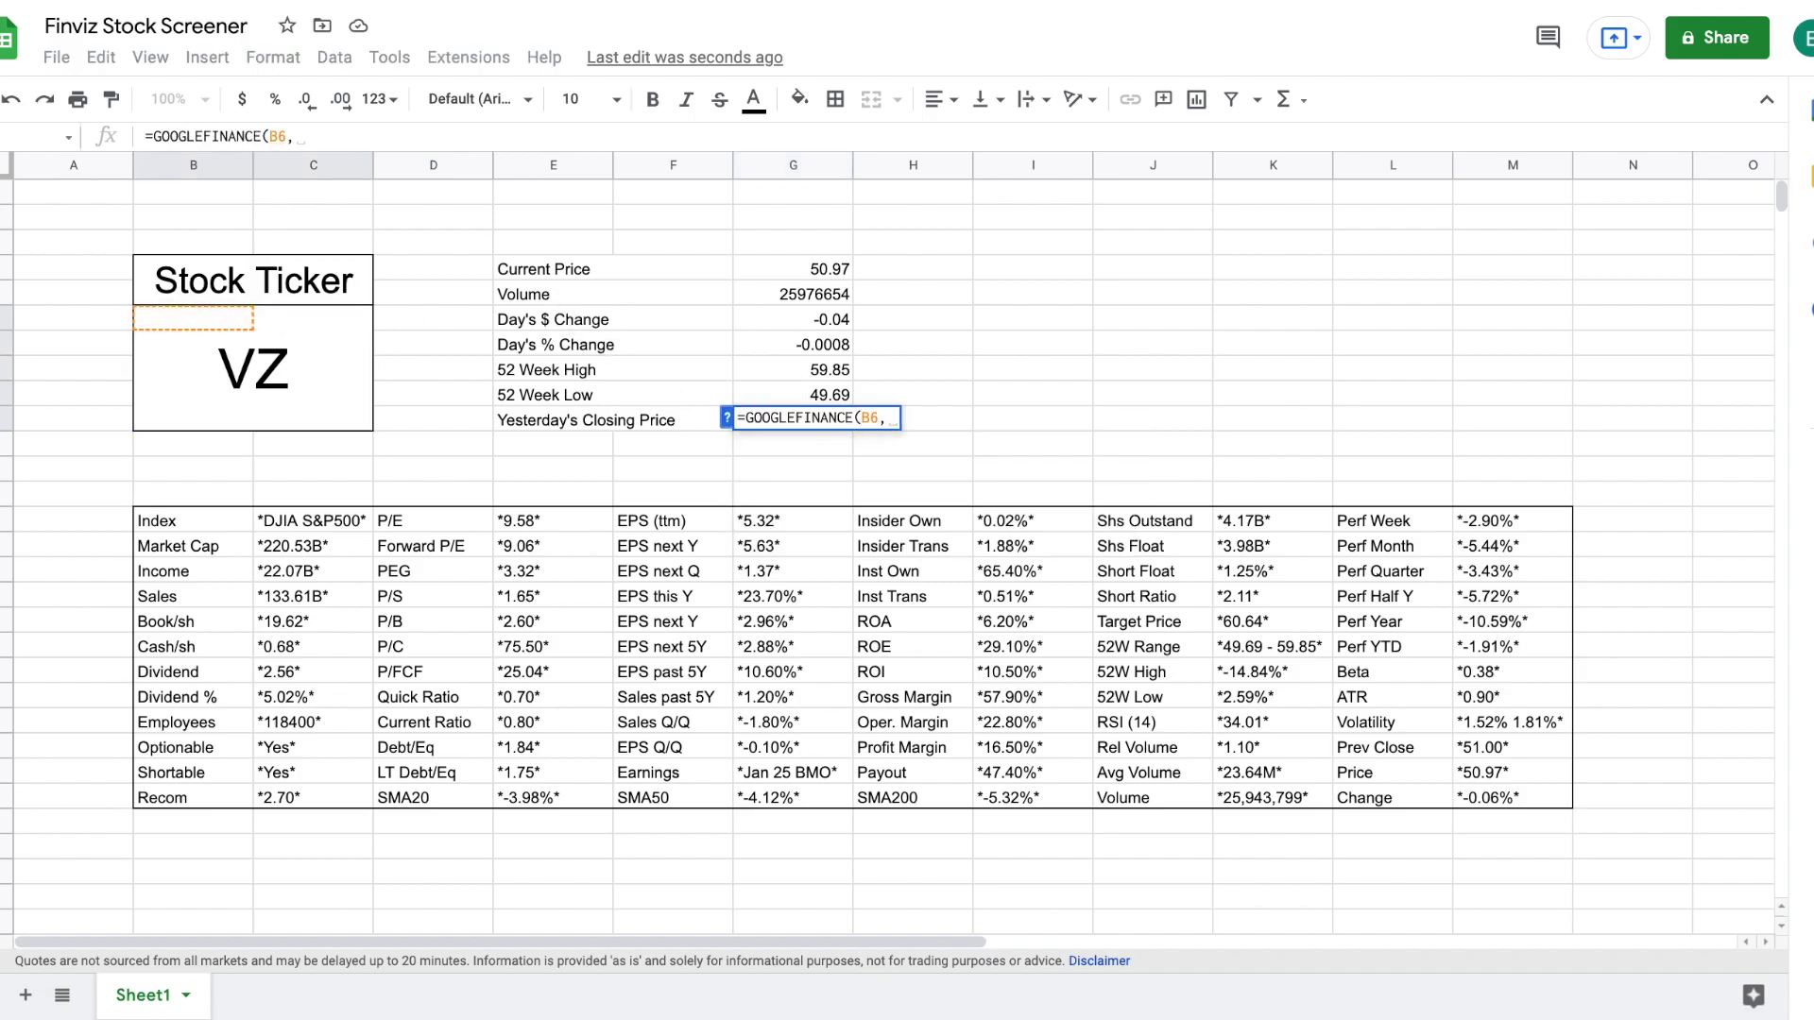
type("\"yestc")
type("lose\")")
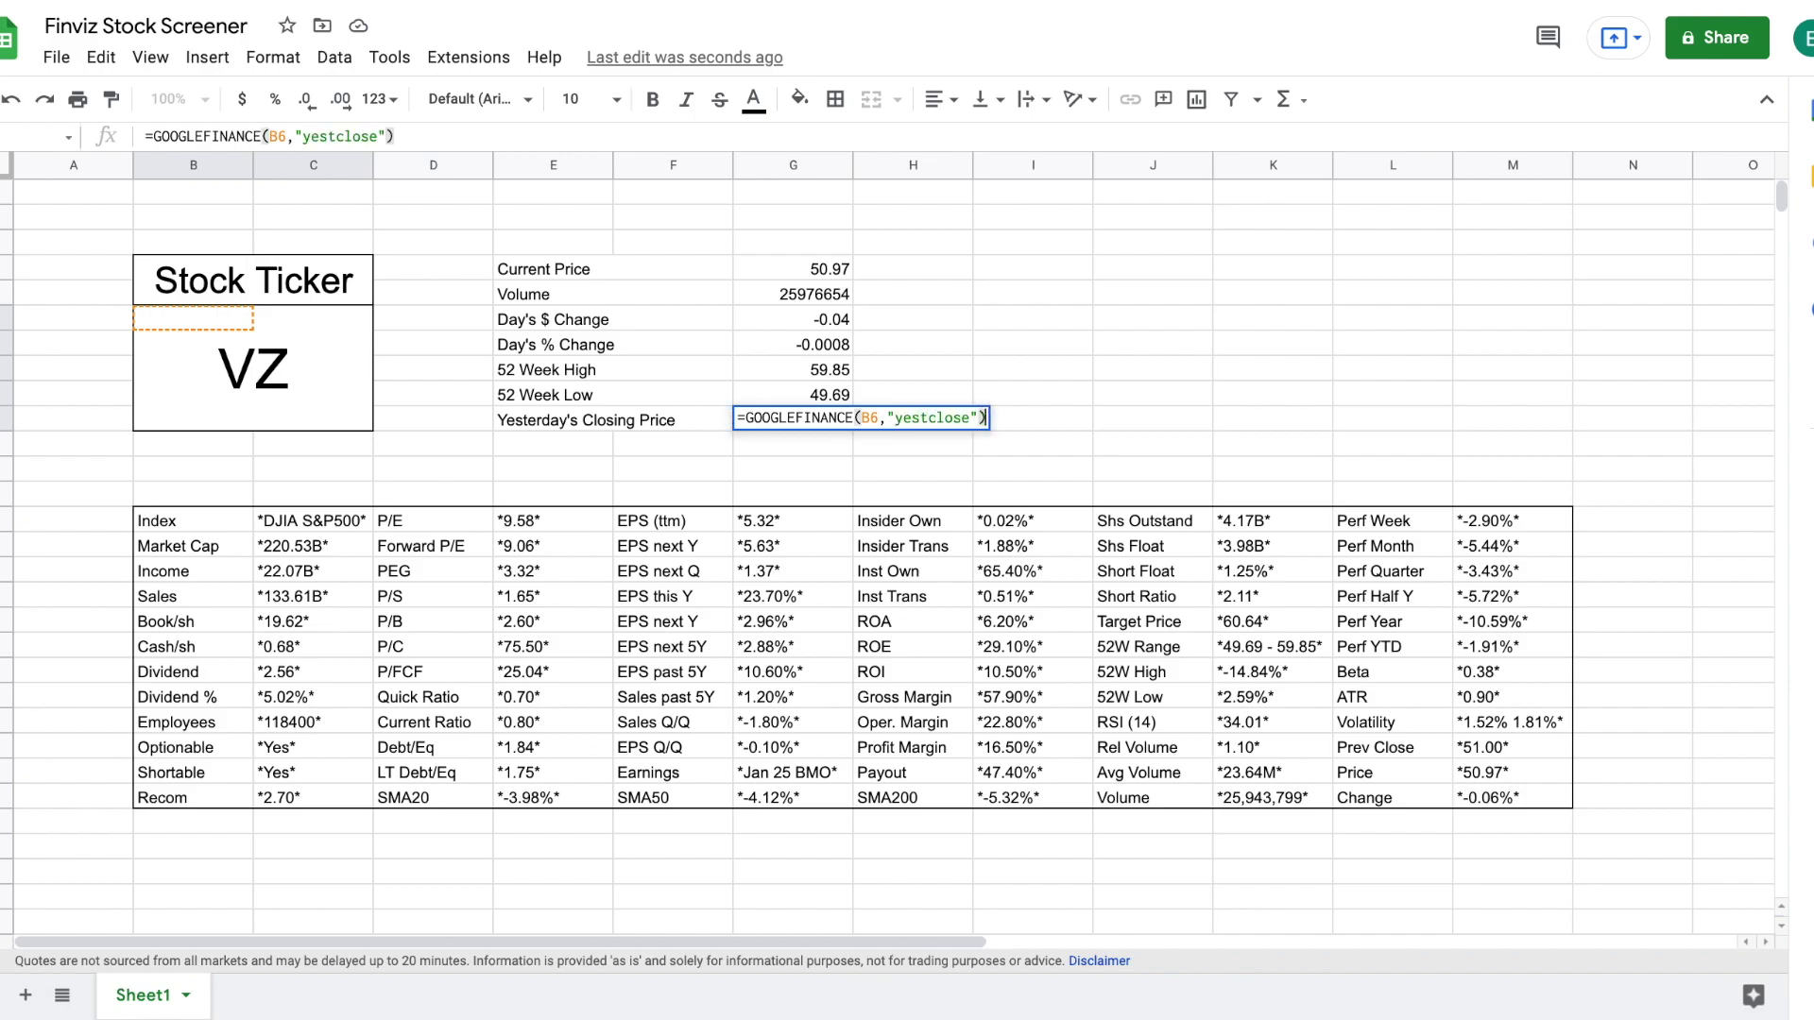
key("Return")
- Change the attribute in the G10 formula to "closeyest" so it reads =GOOGLEFINANCE(B6,"closeyest")
left_click(793, 422)
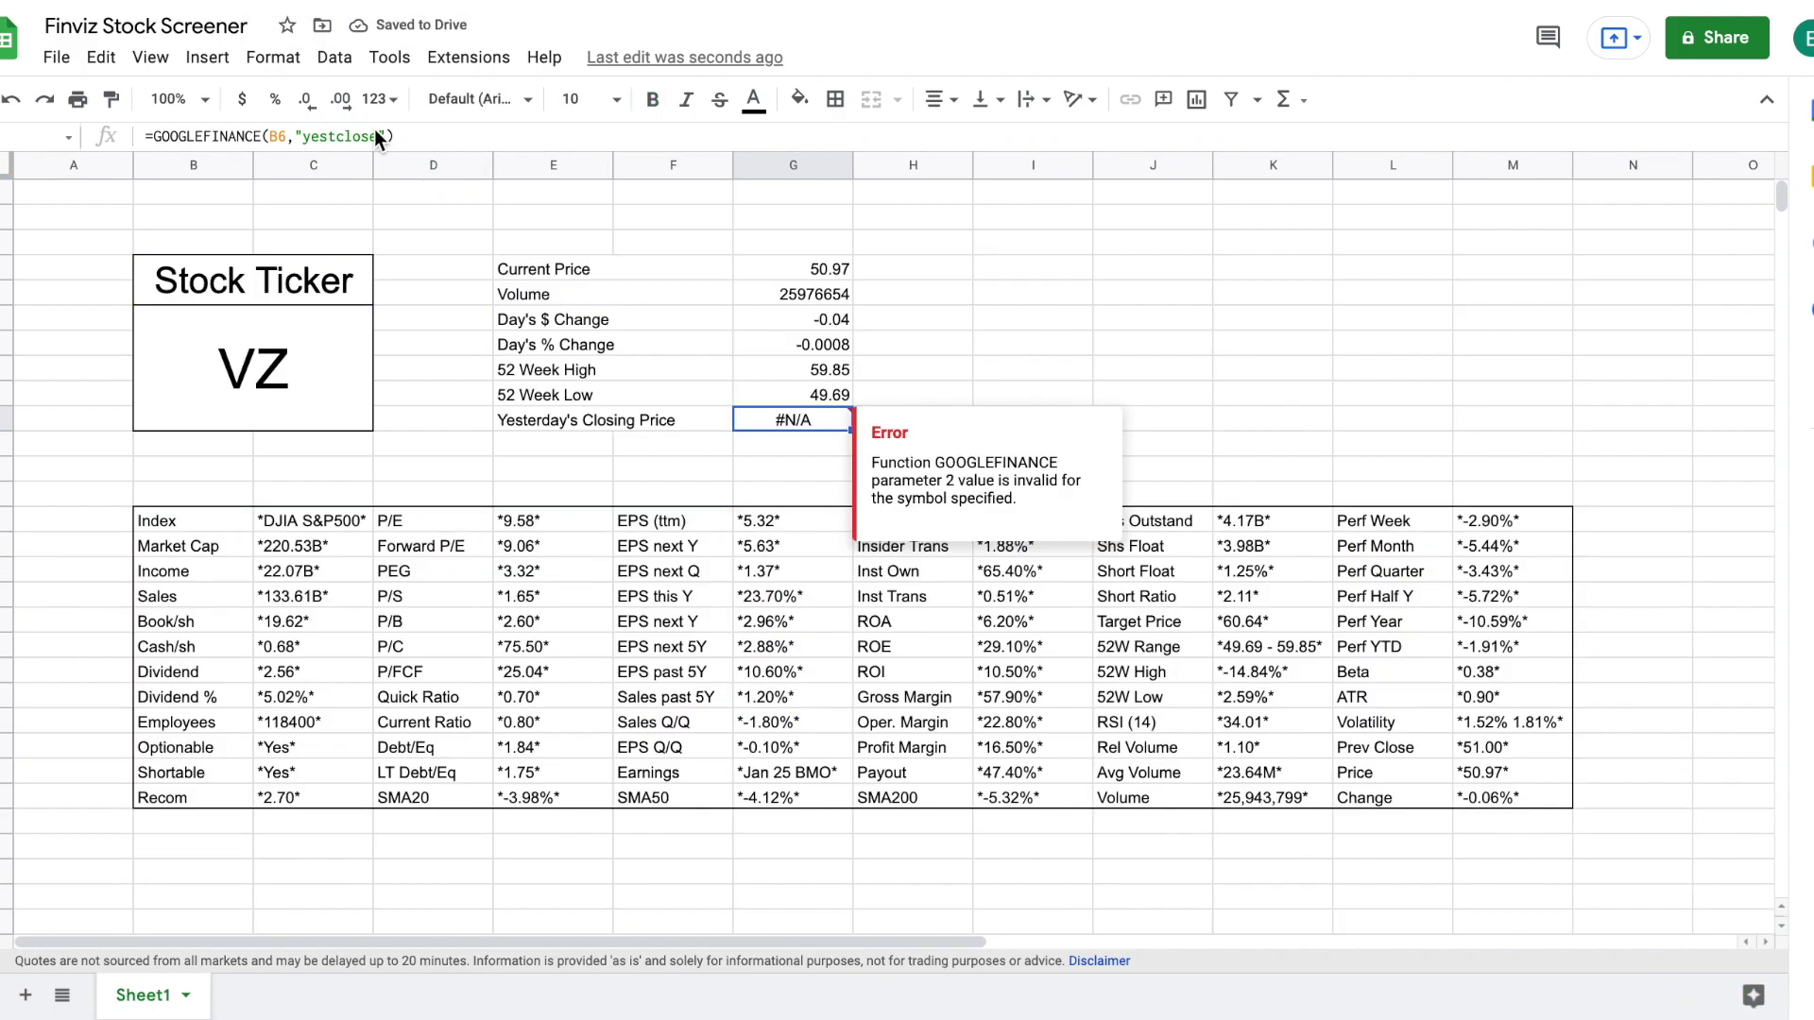
left_click(379, 137)
key("BackSpace")
key("BackSpace")
key("BackSpace")
key("BackSpace")
key("BackSpace")
key("BackSpace")
key("BackSpace")
key("BackSpace")
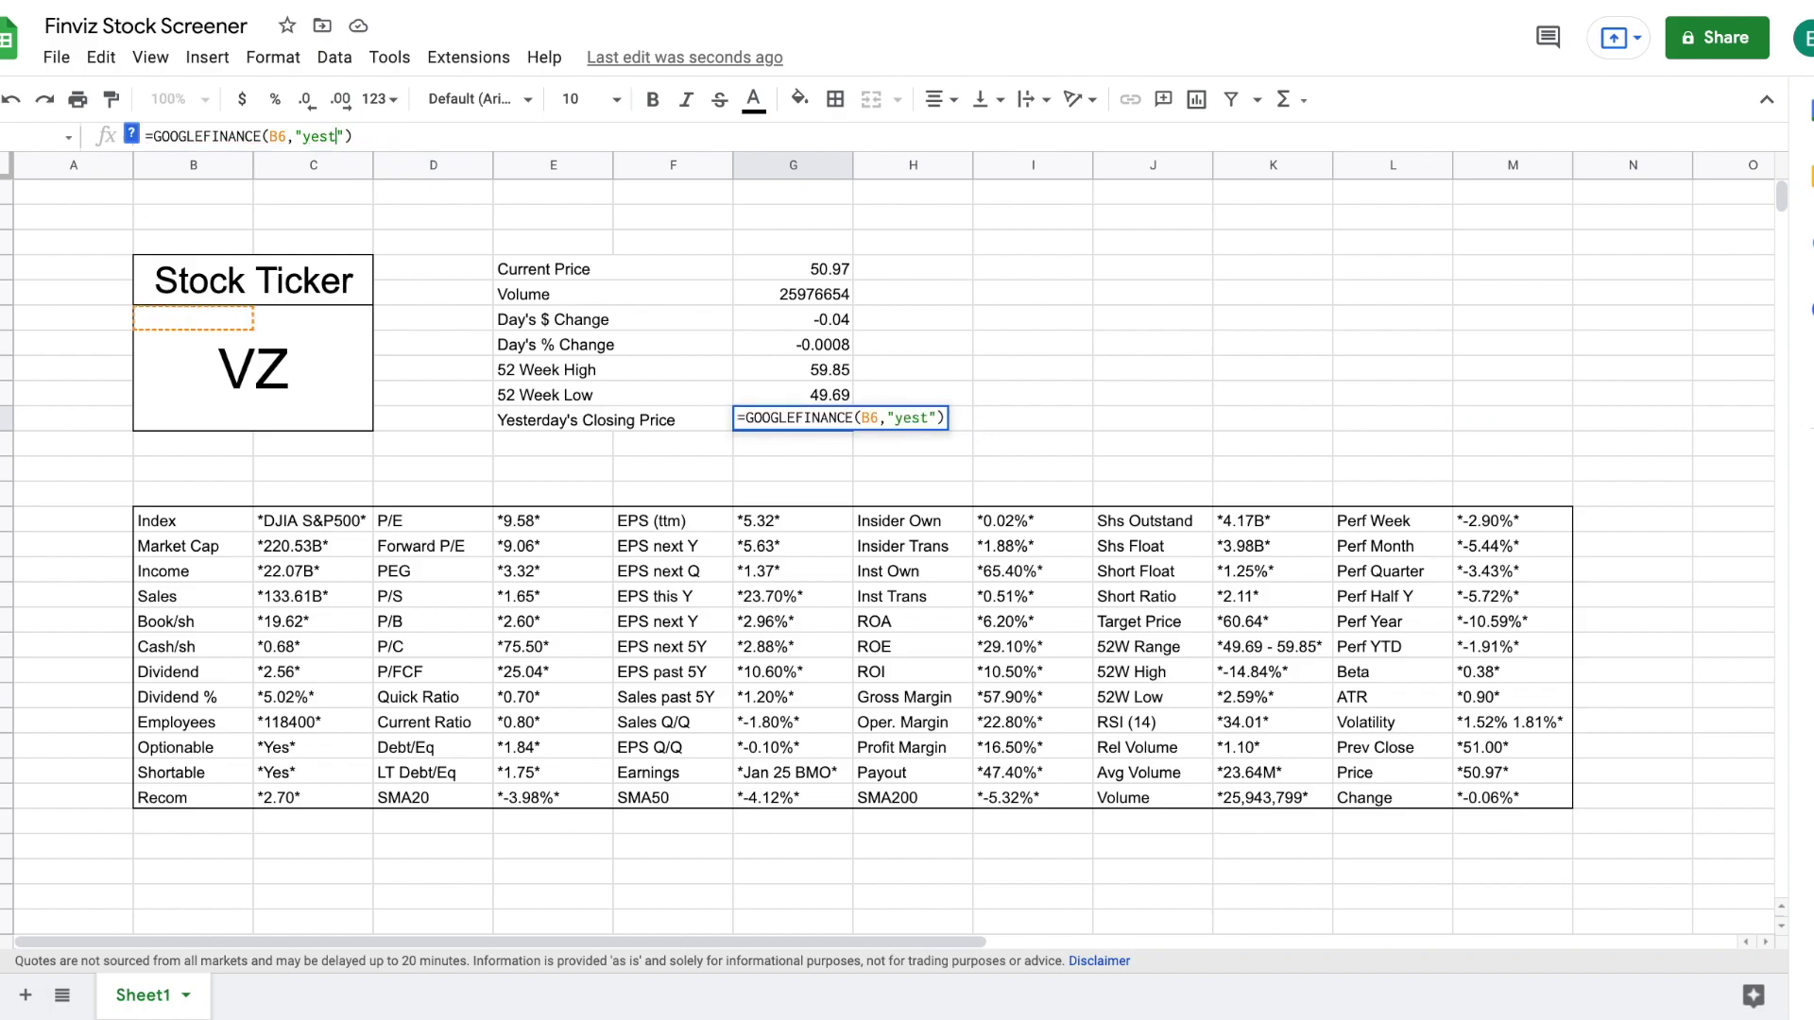
key("BackSpace")
type("closeyest")
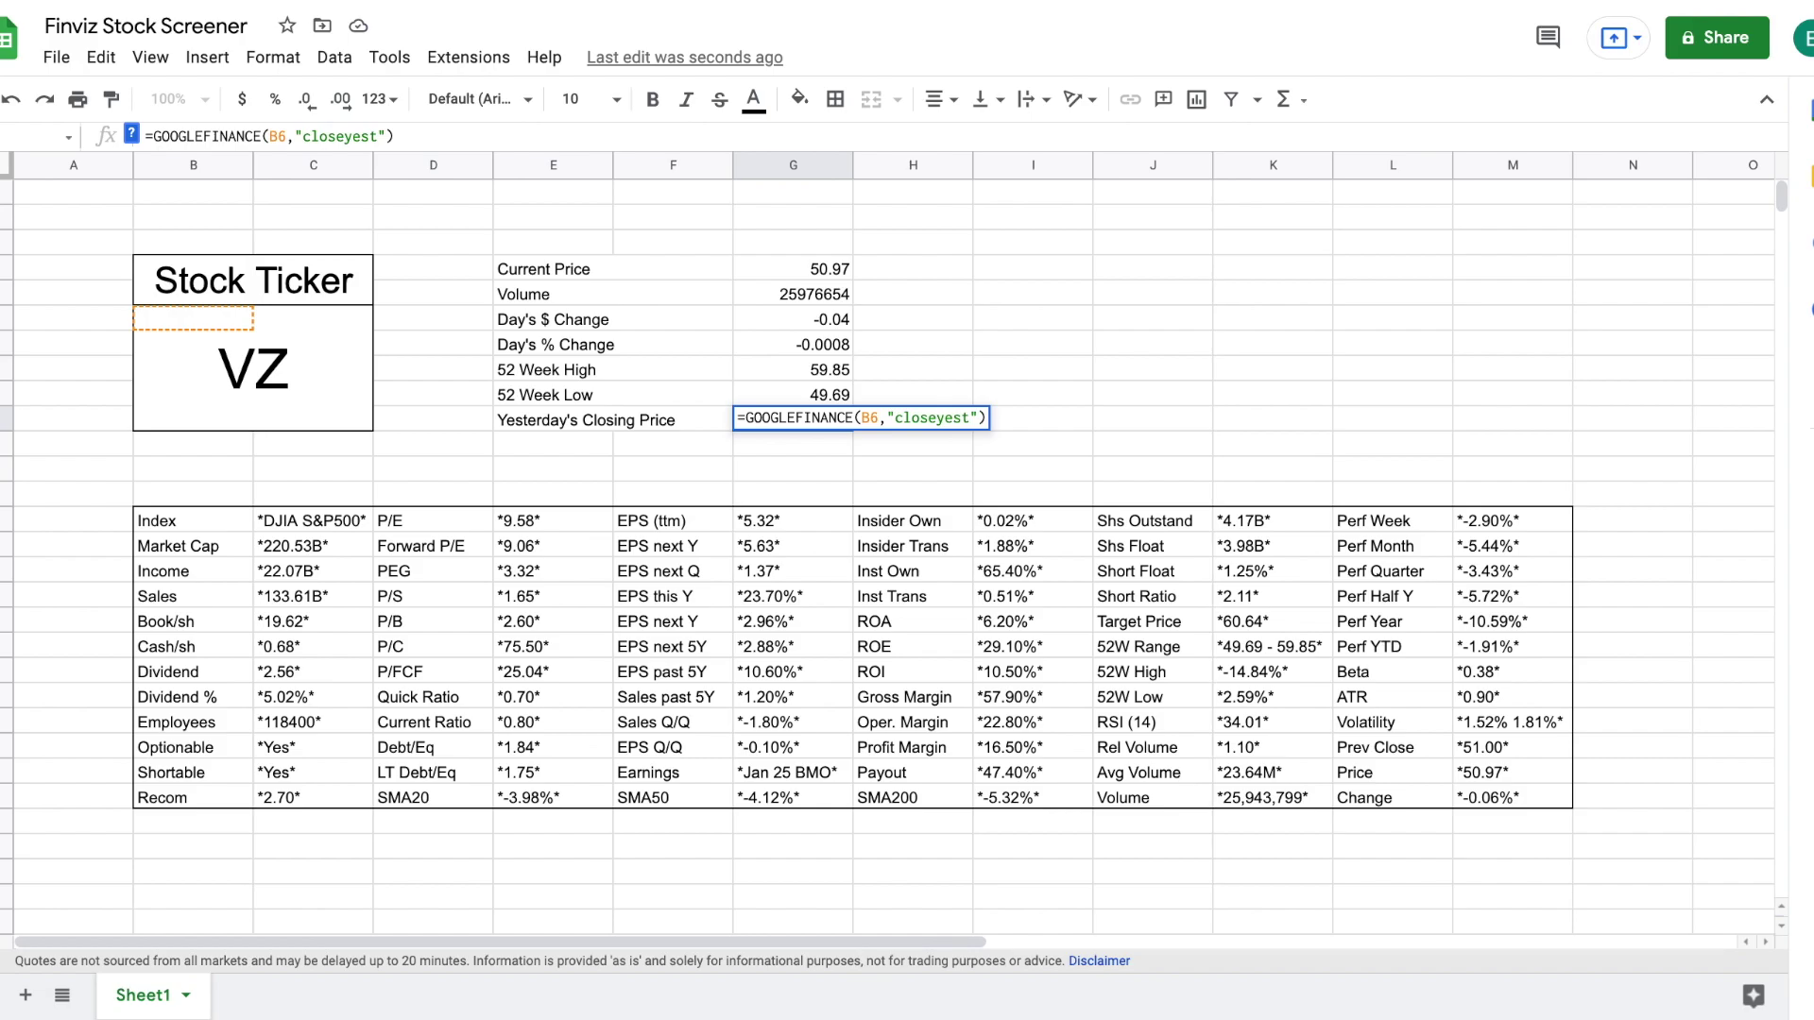
key("Return")
left_click(813, 419)
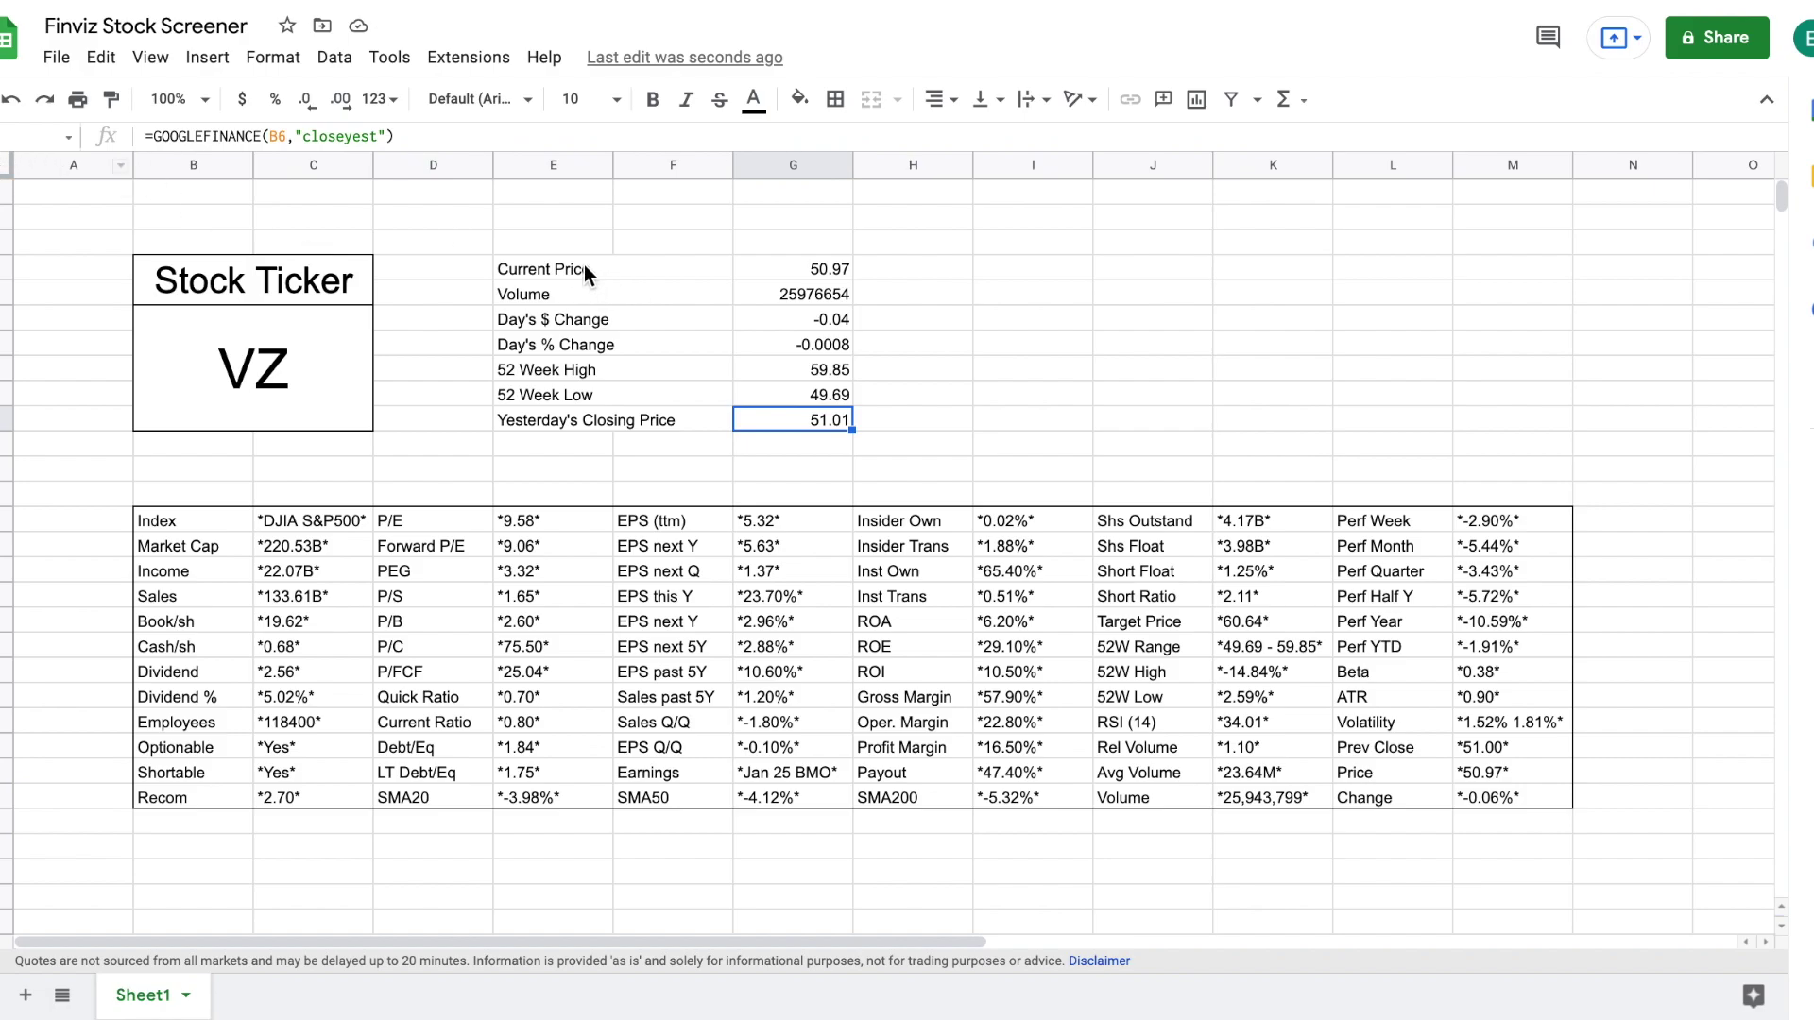
- Center the price labels and values in E4:G10 horizontally and apply borders around all of these cells
left_click_drag(587, 265, 604, 294)
left_click_drag(775, 408, 788, 417)
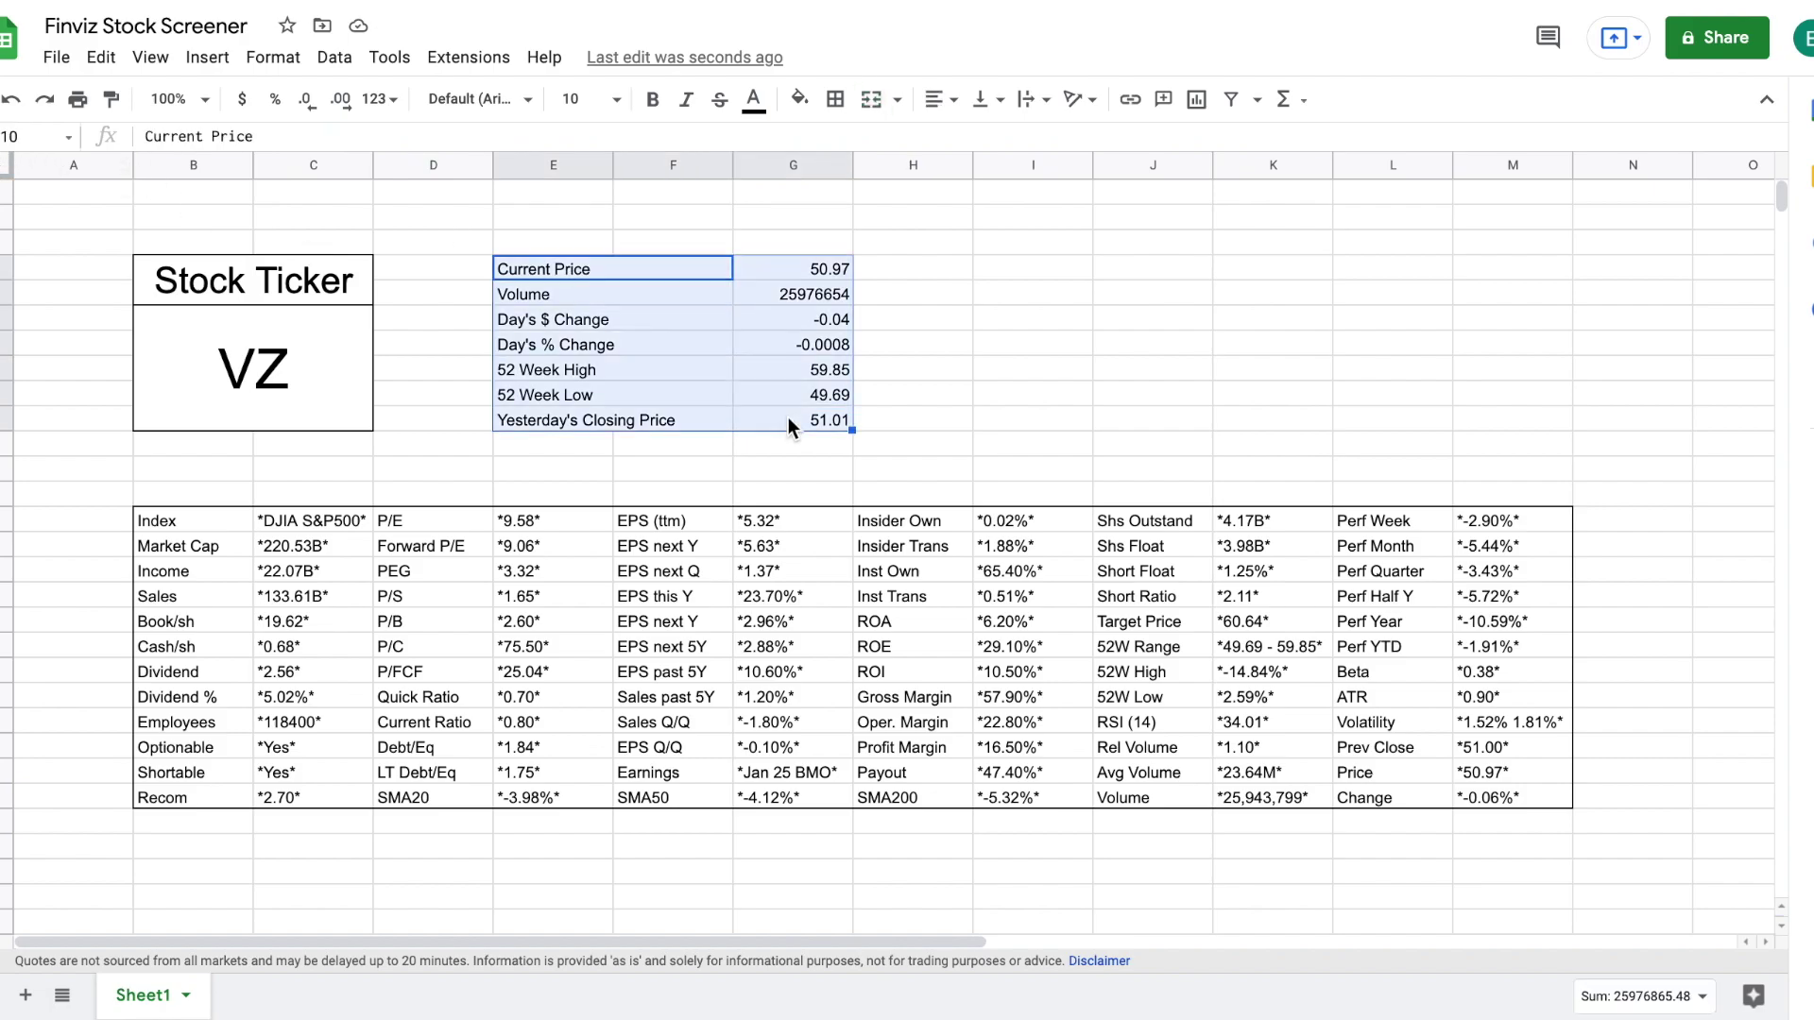
left_click(933, 102)
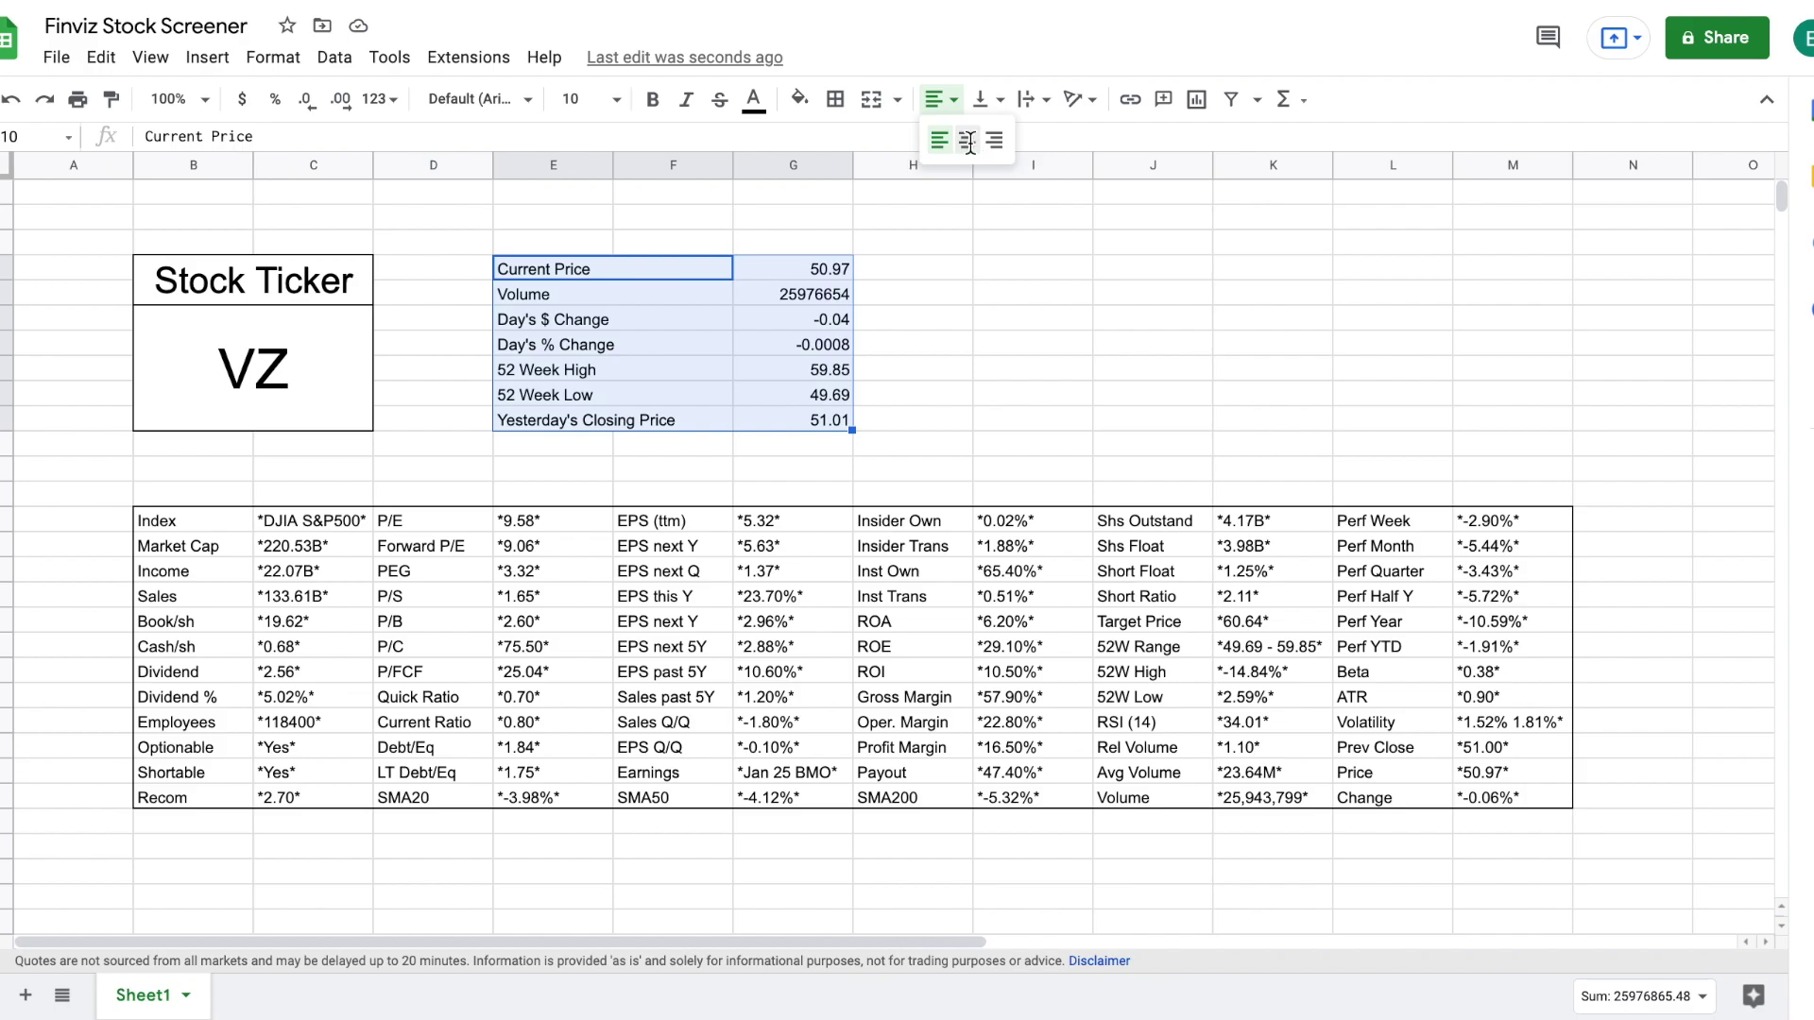
left_click(970, 141)
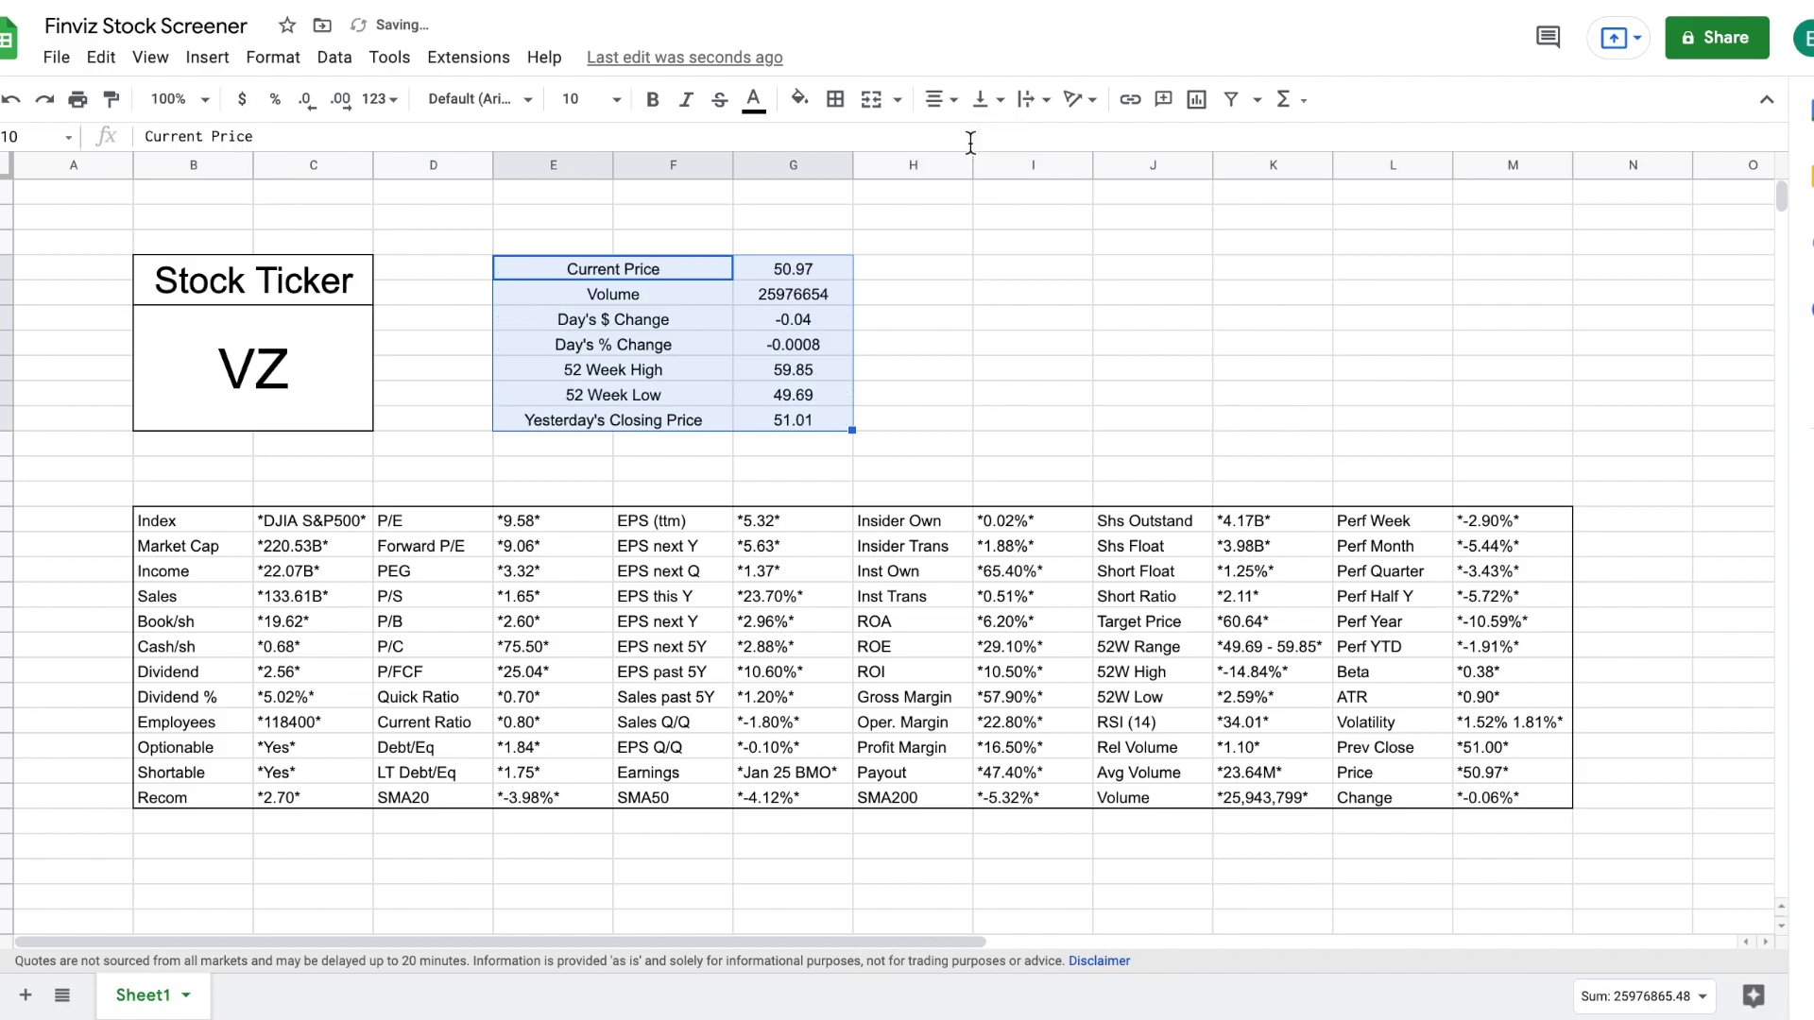
left_click(836, 104)
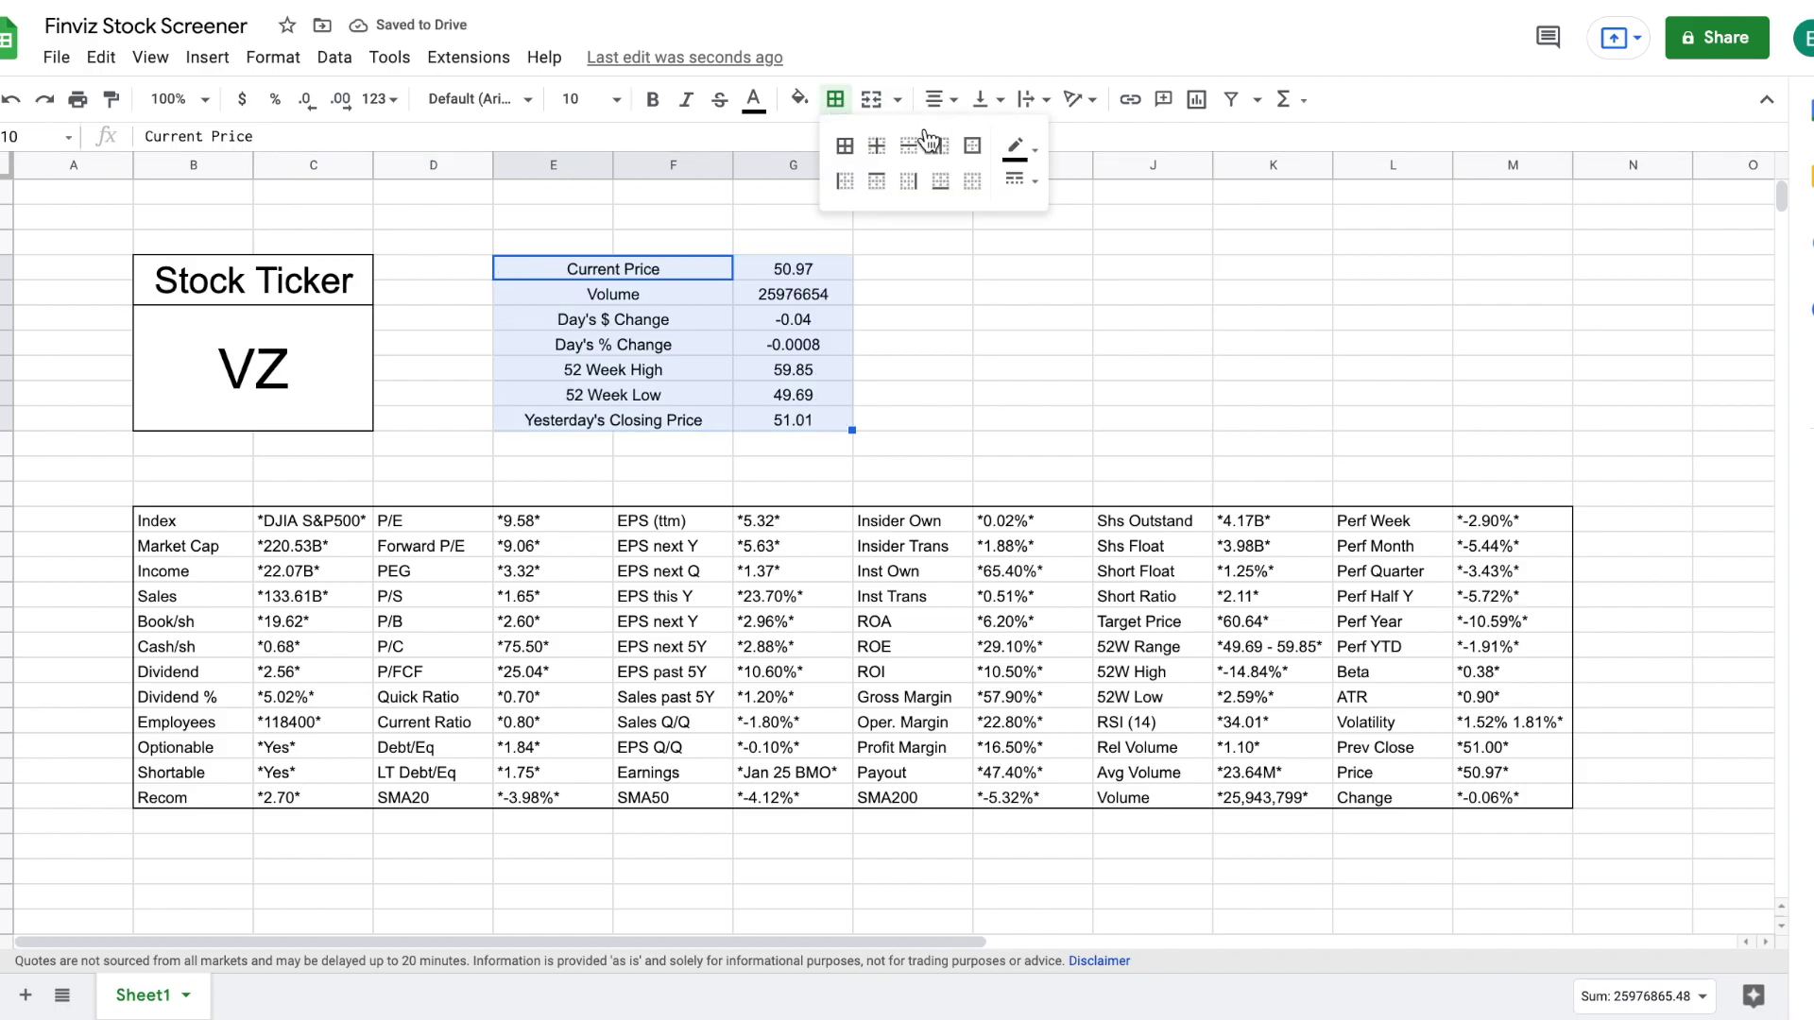
left_click(842, 150)
left_click(962, 395)
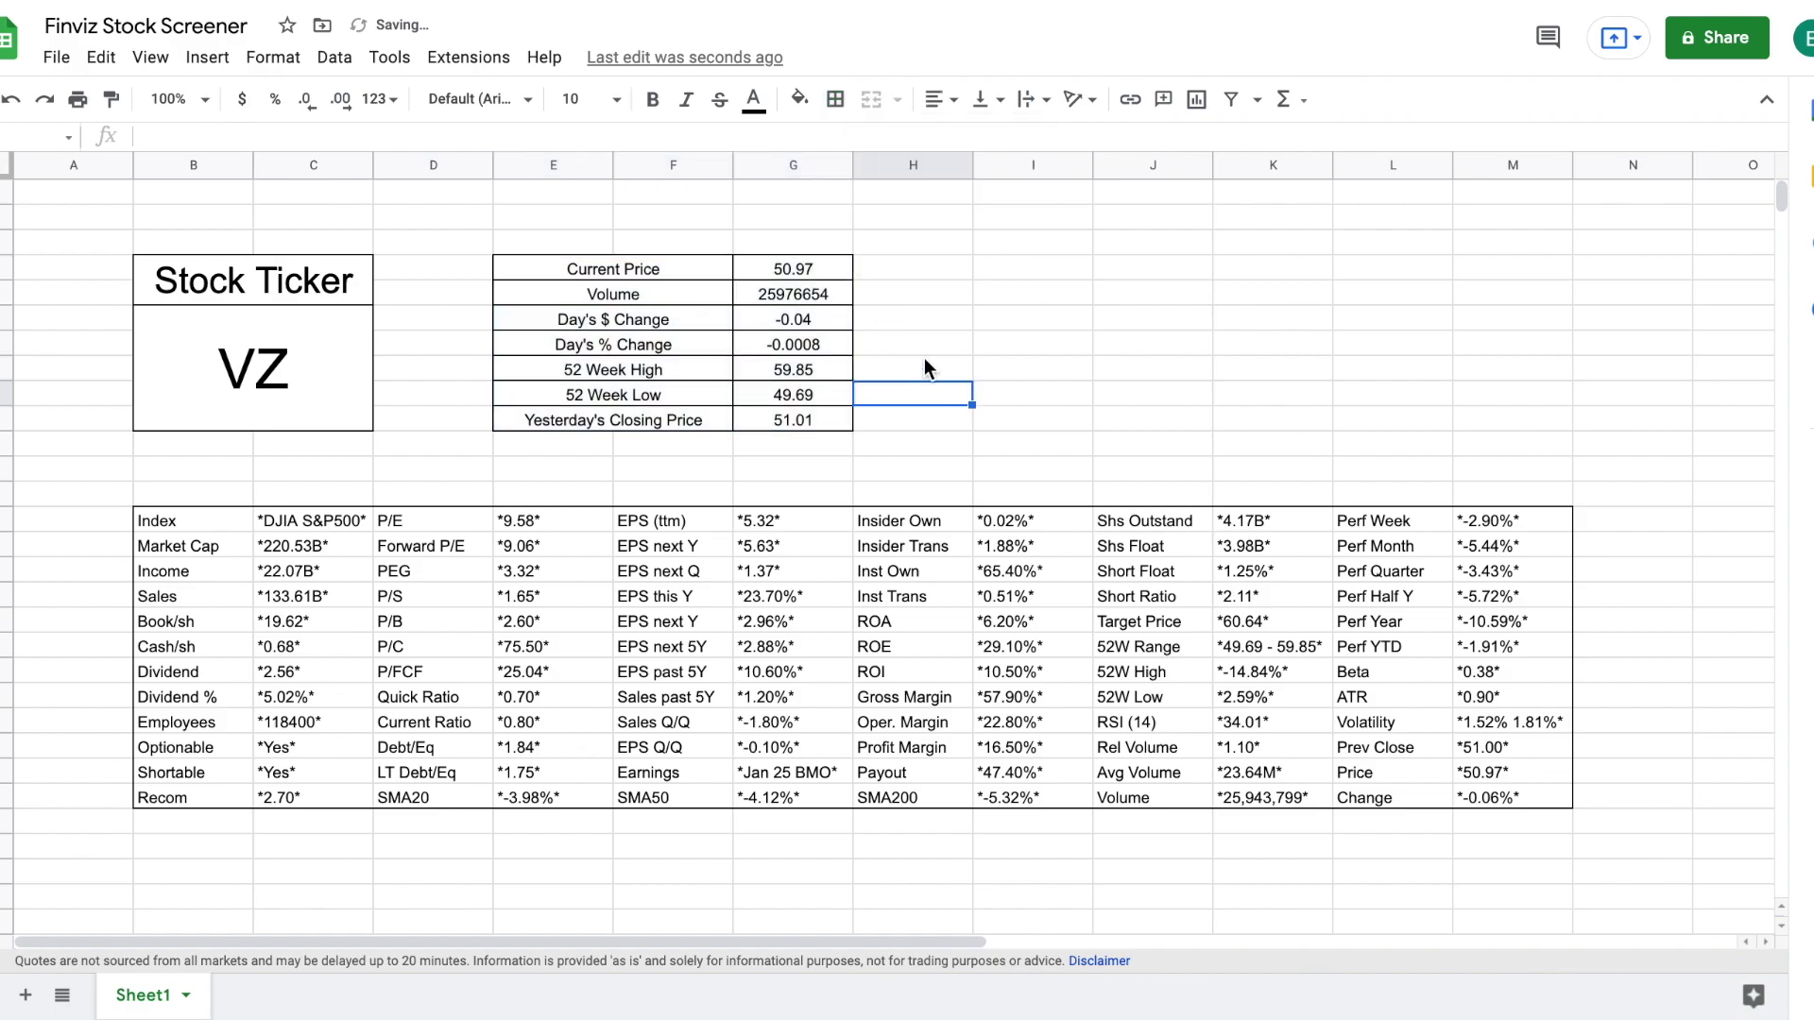
- Merge H4:M10 into one cell and enter =SPARKLINE(GOOGLEFINANCE(B6,"price",today()-364,today())) in it
left_click_drag(898, 264, 1514, 423)
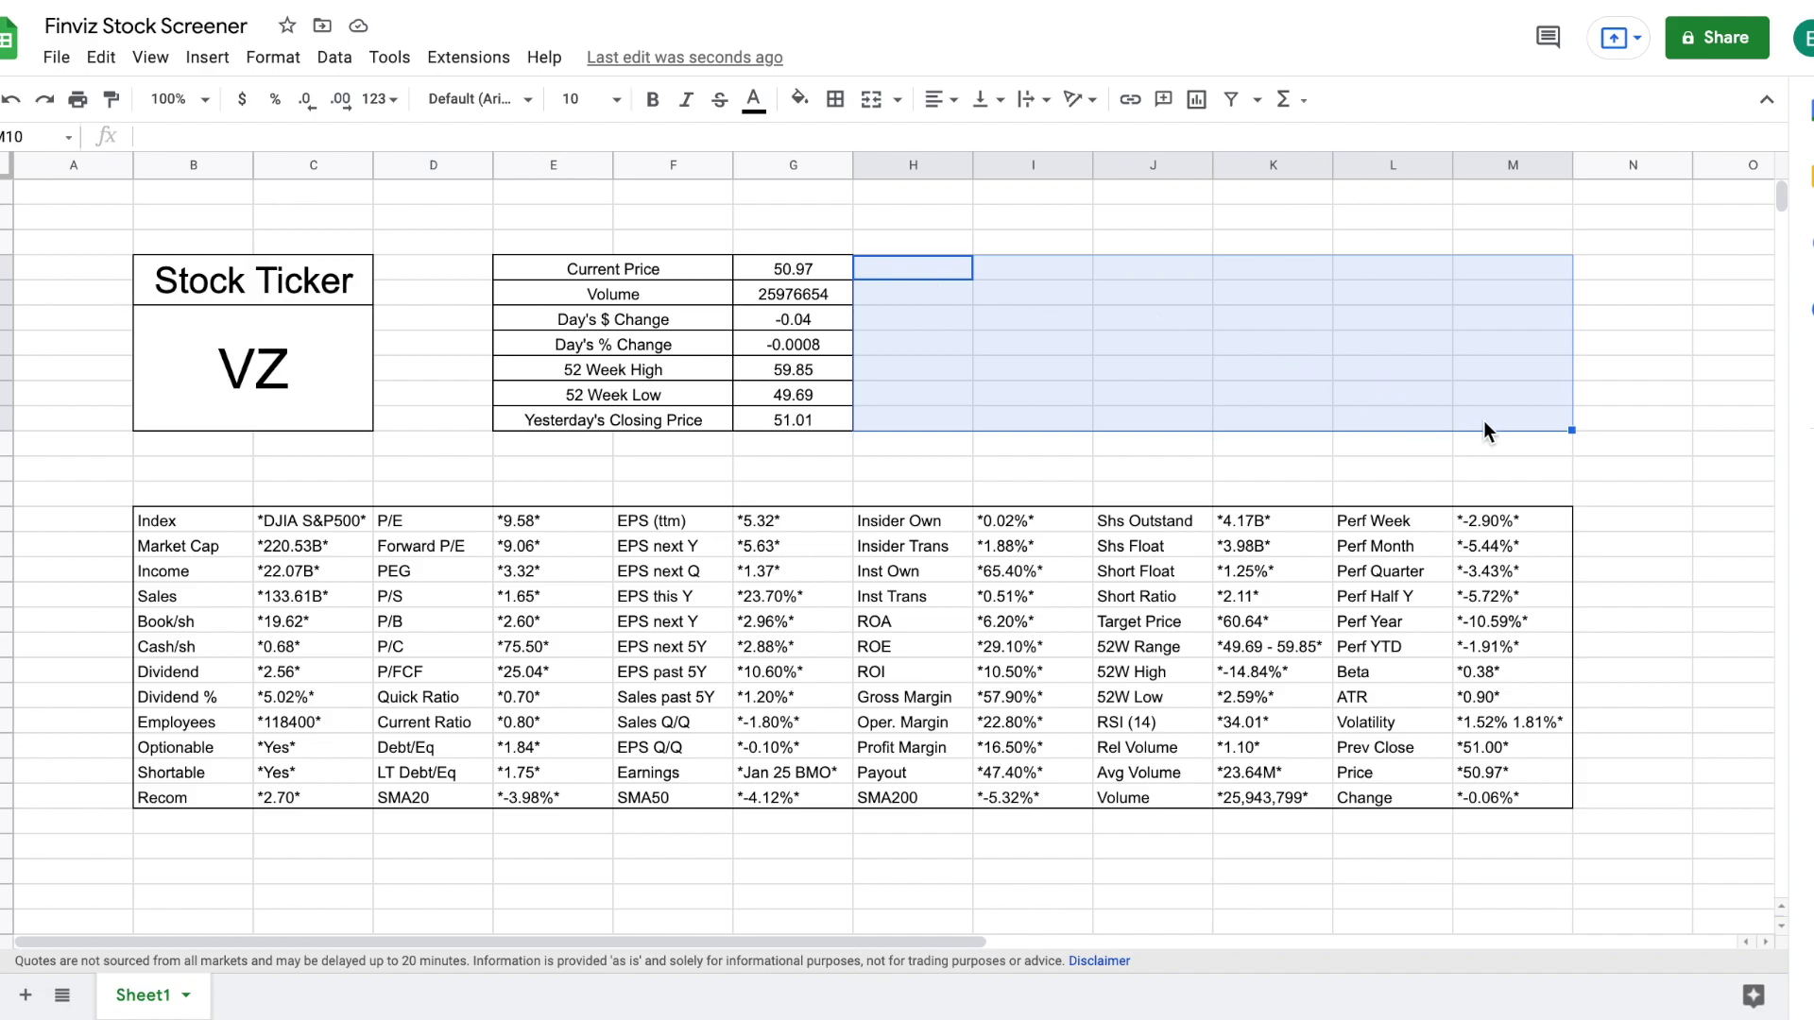
left_click(870, 100)
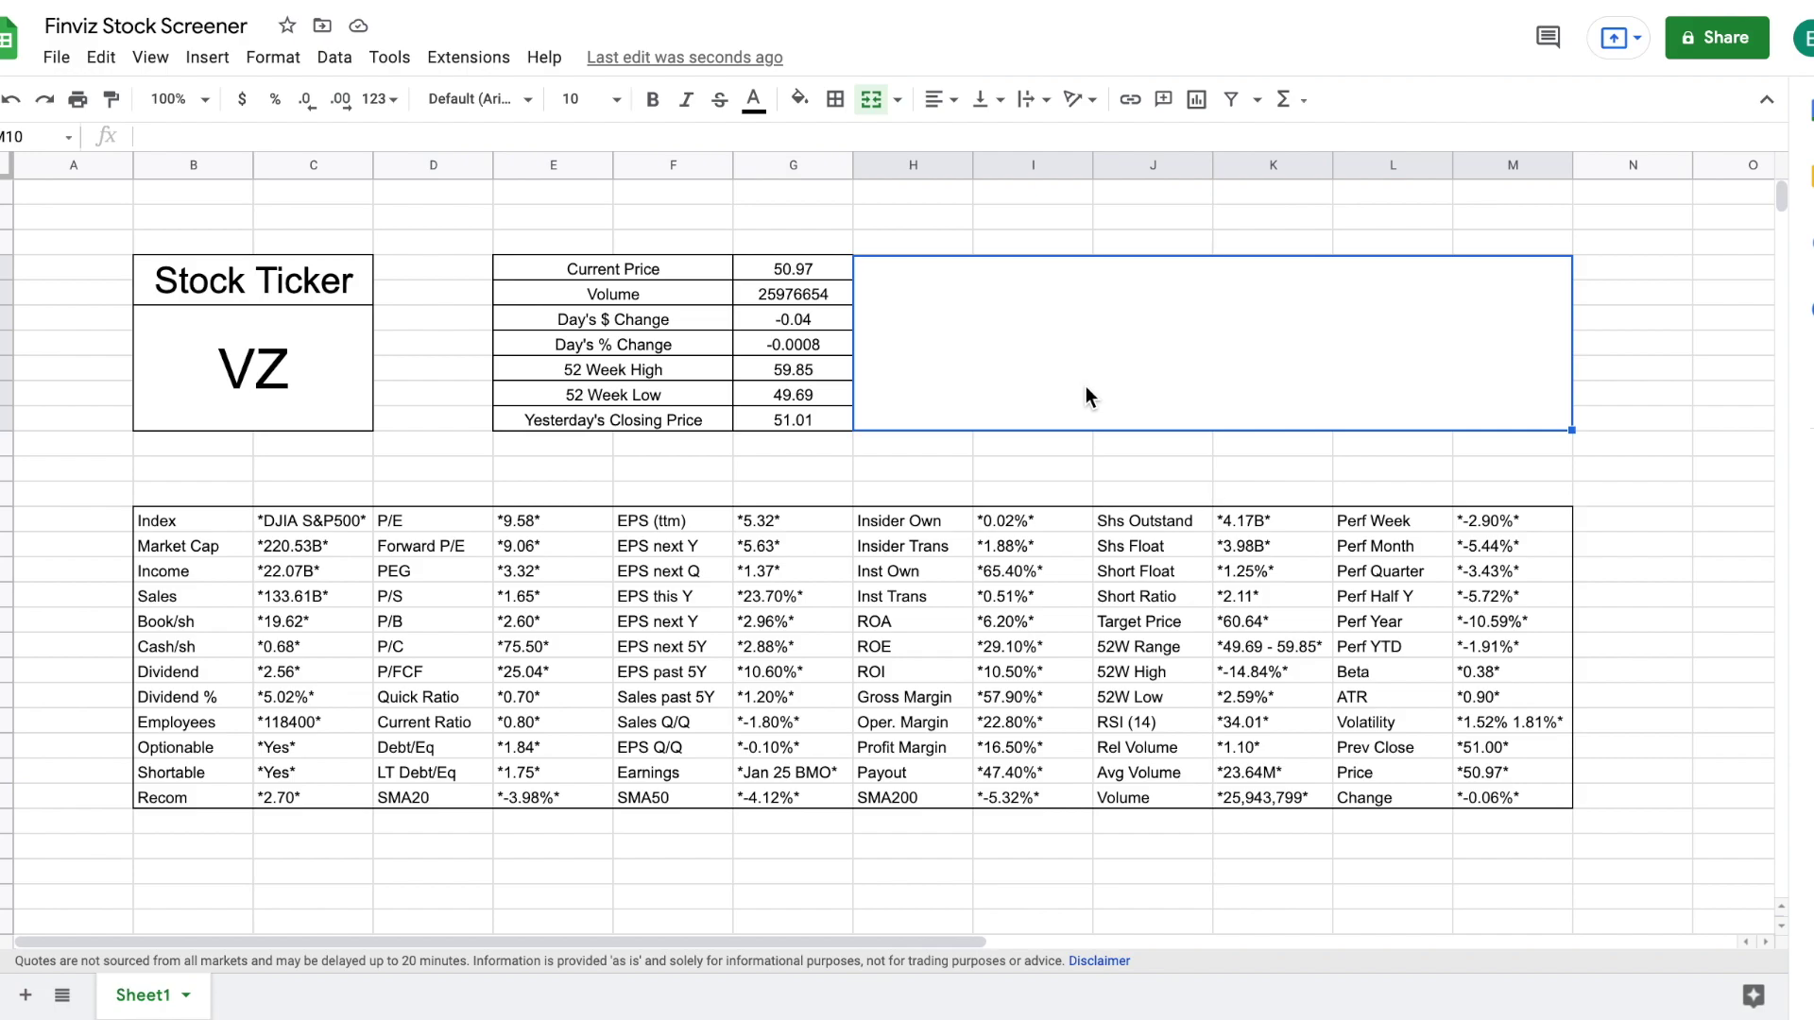
type("=")
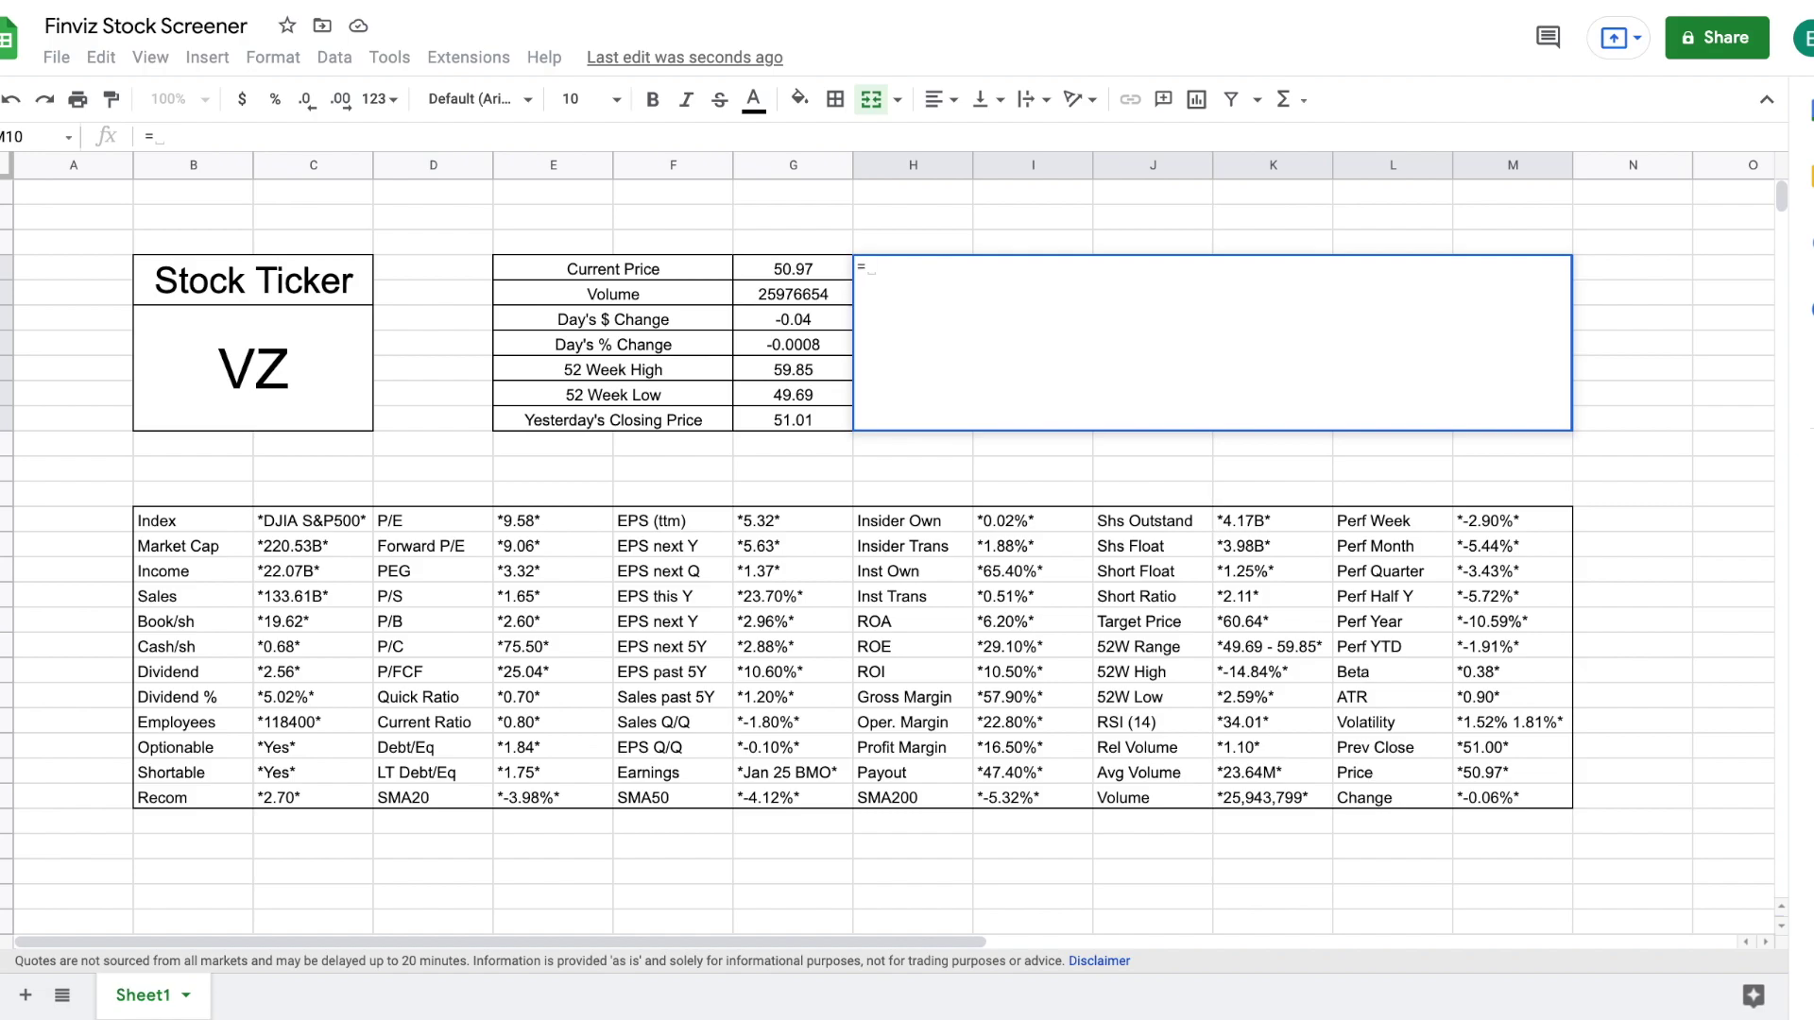
type("sparklin")
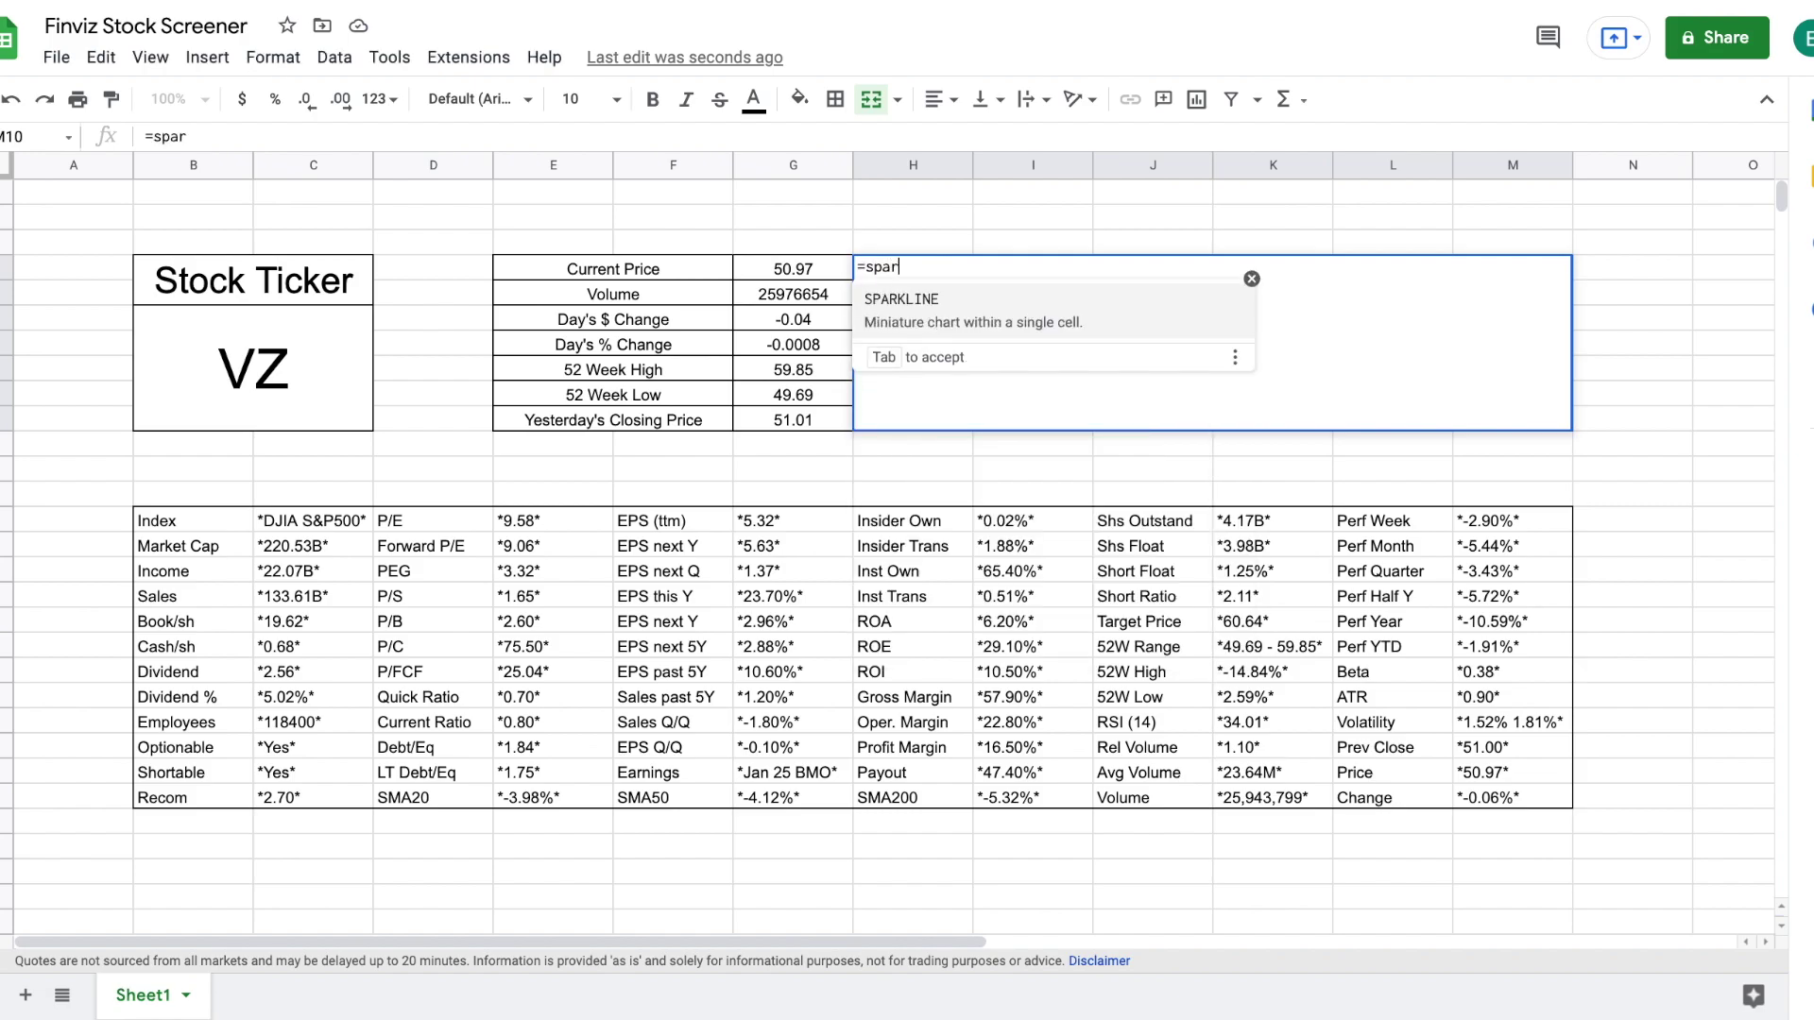
left_click(1009, 310)
type("go")
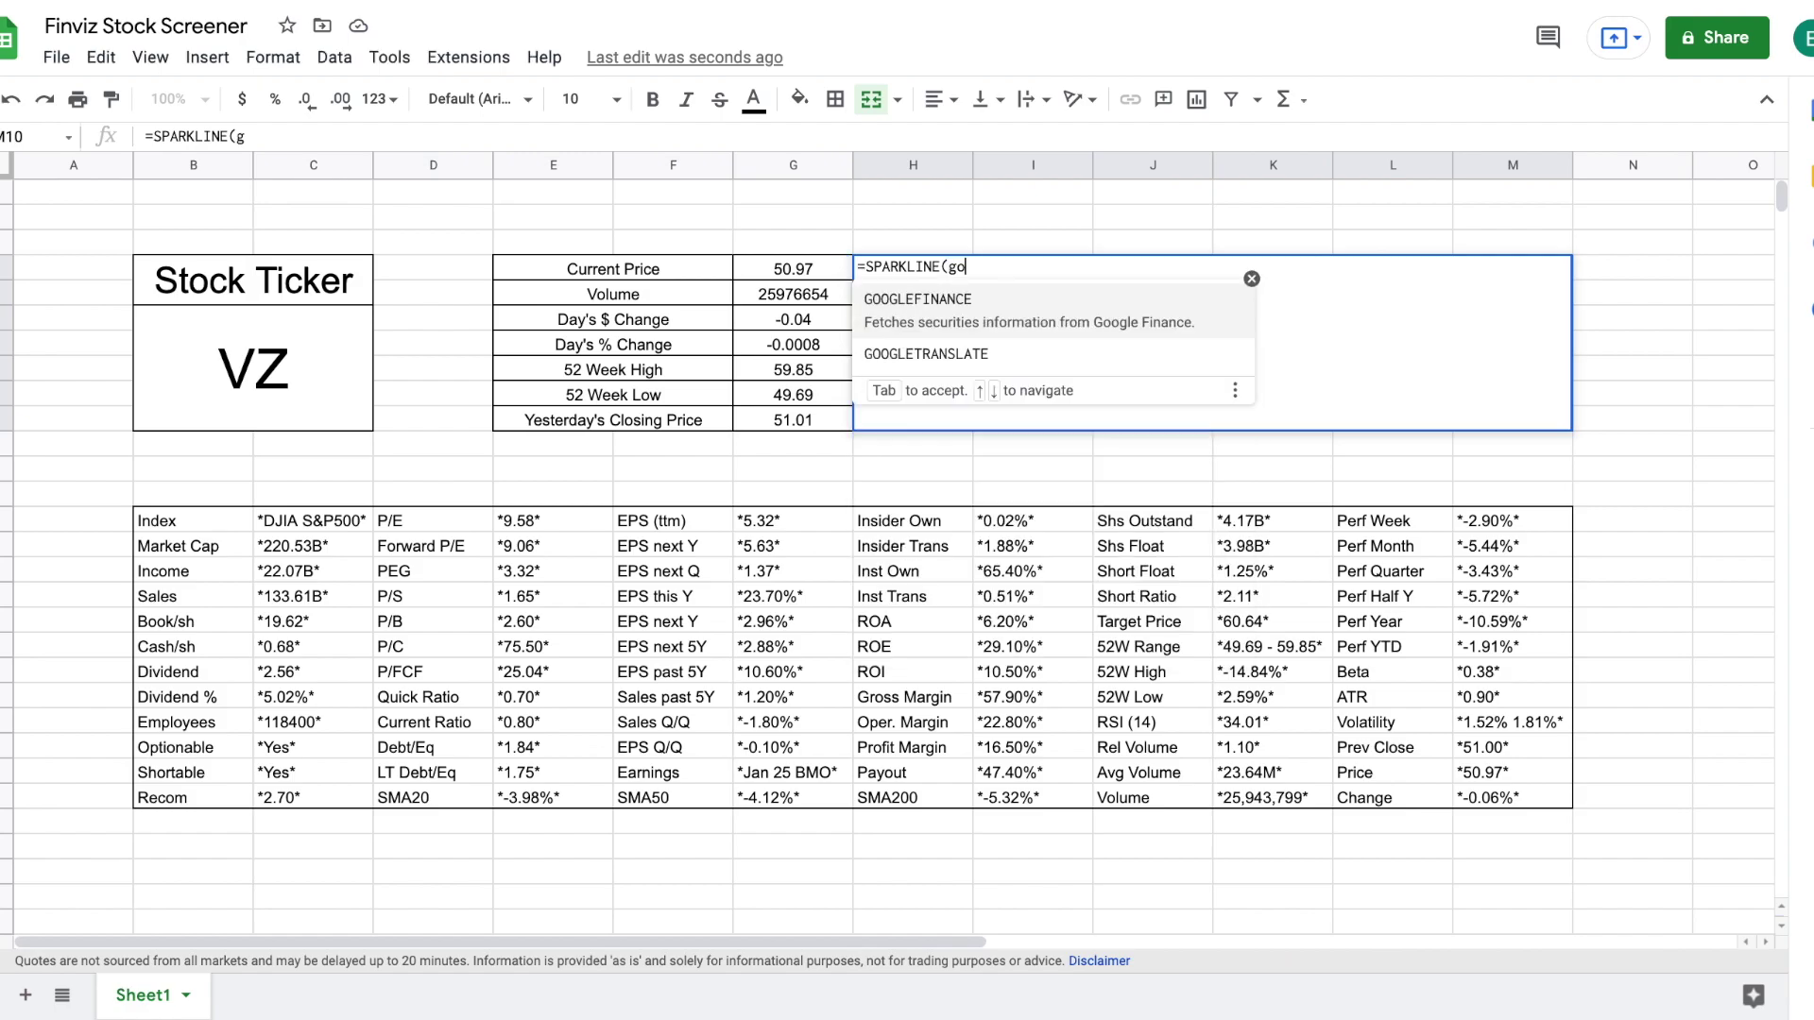
left_click(1096, 312)
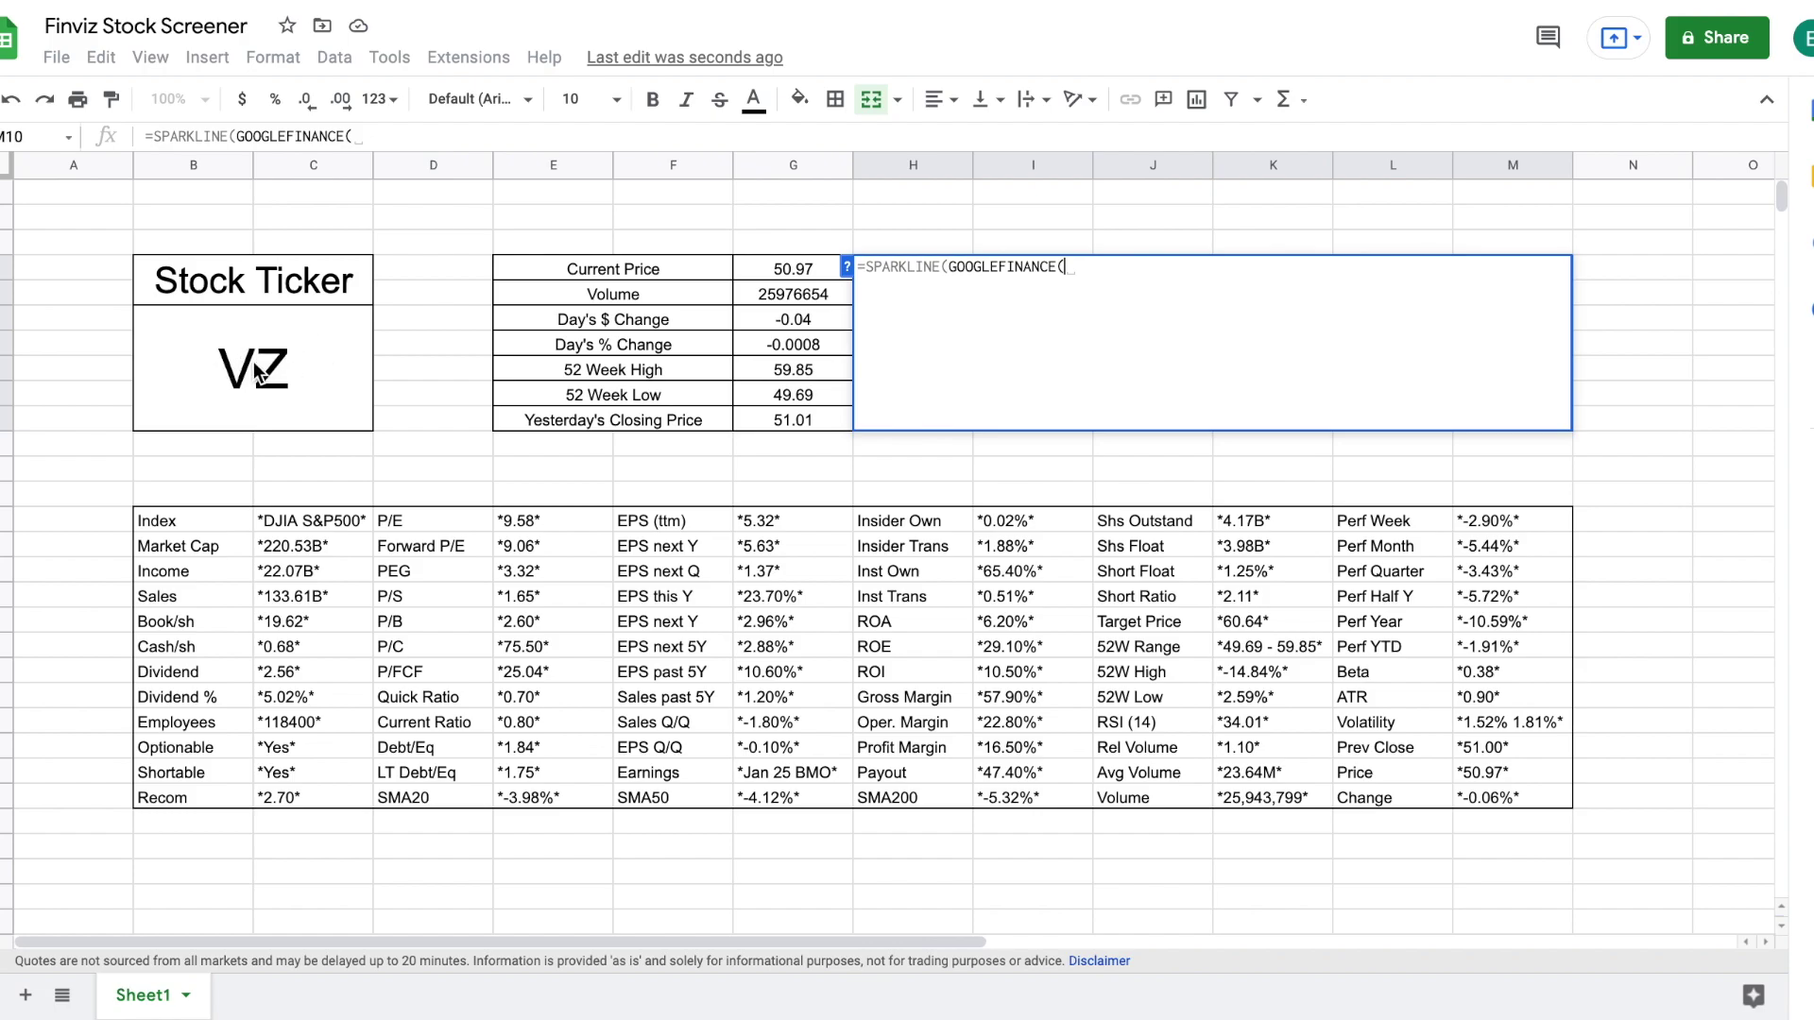
left_click(168, 321)
type(",")
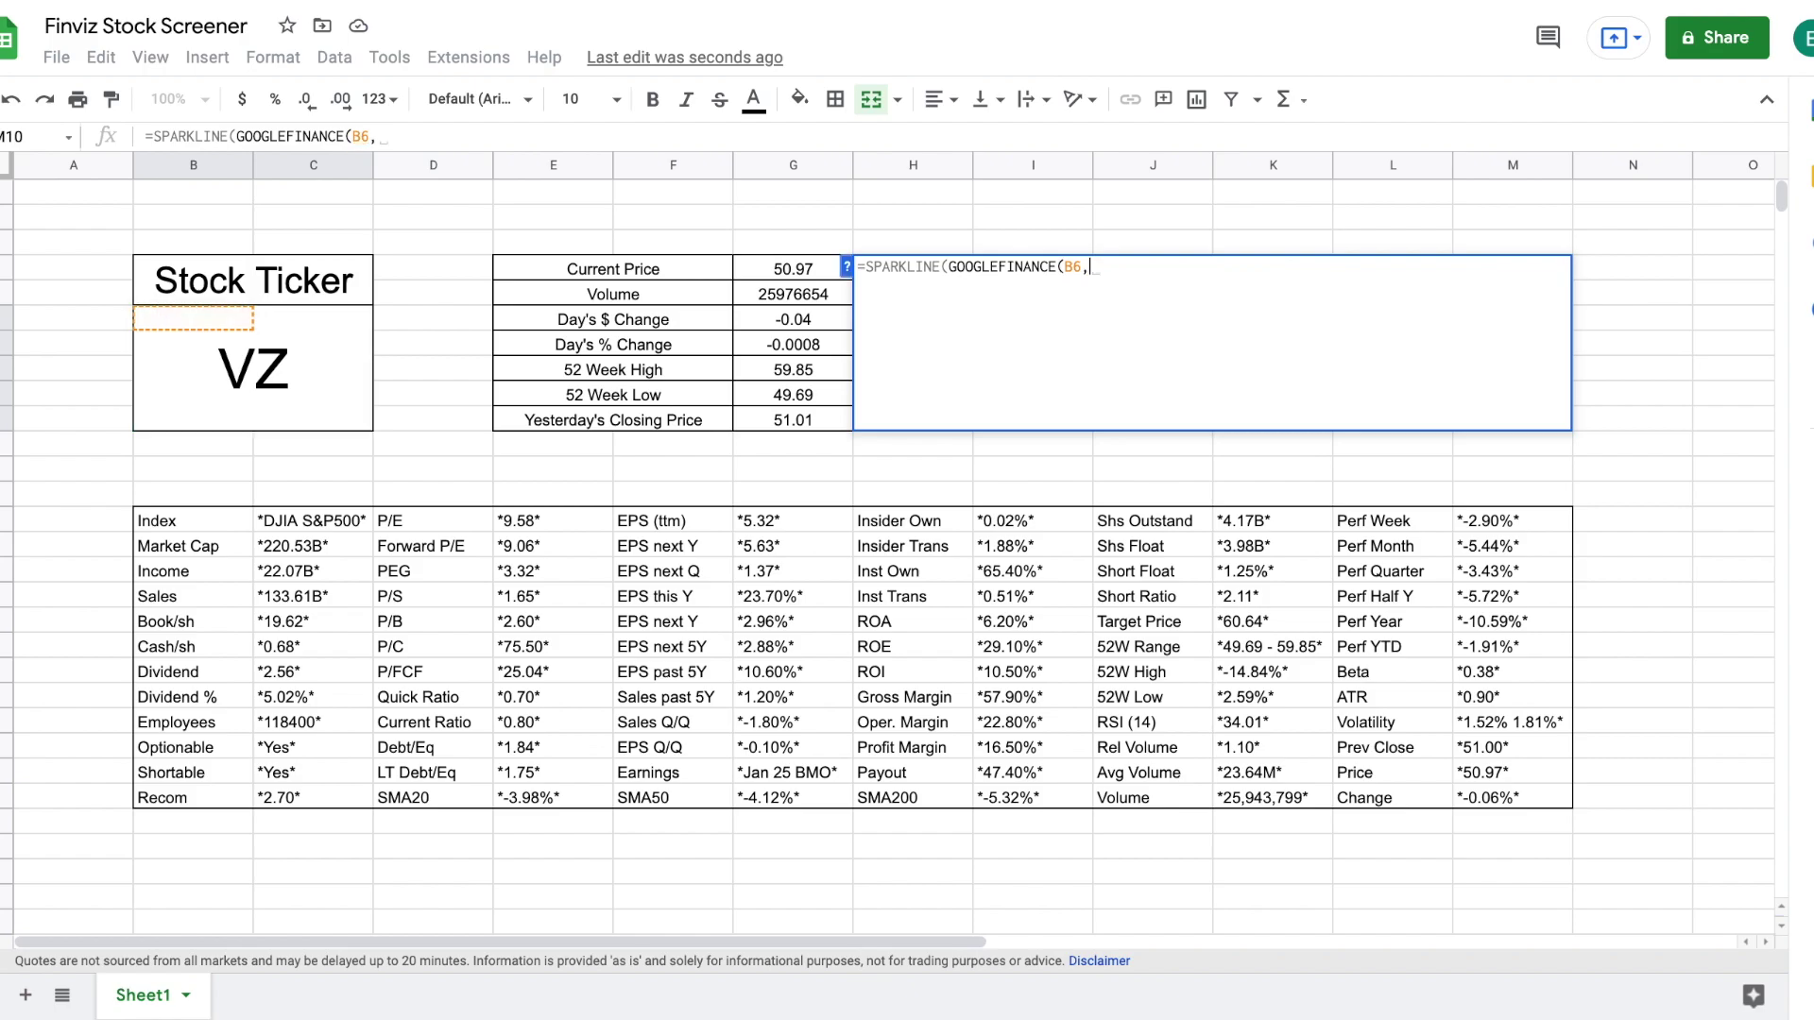
type("\"pr")
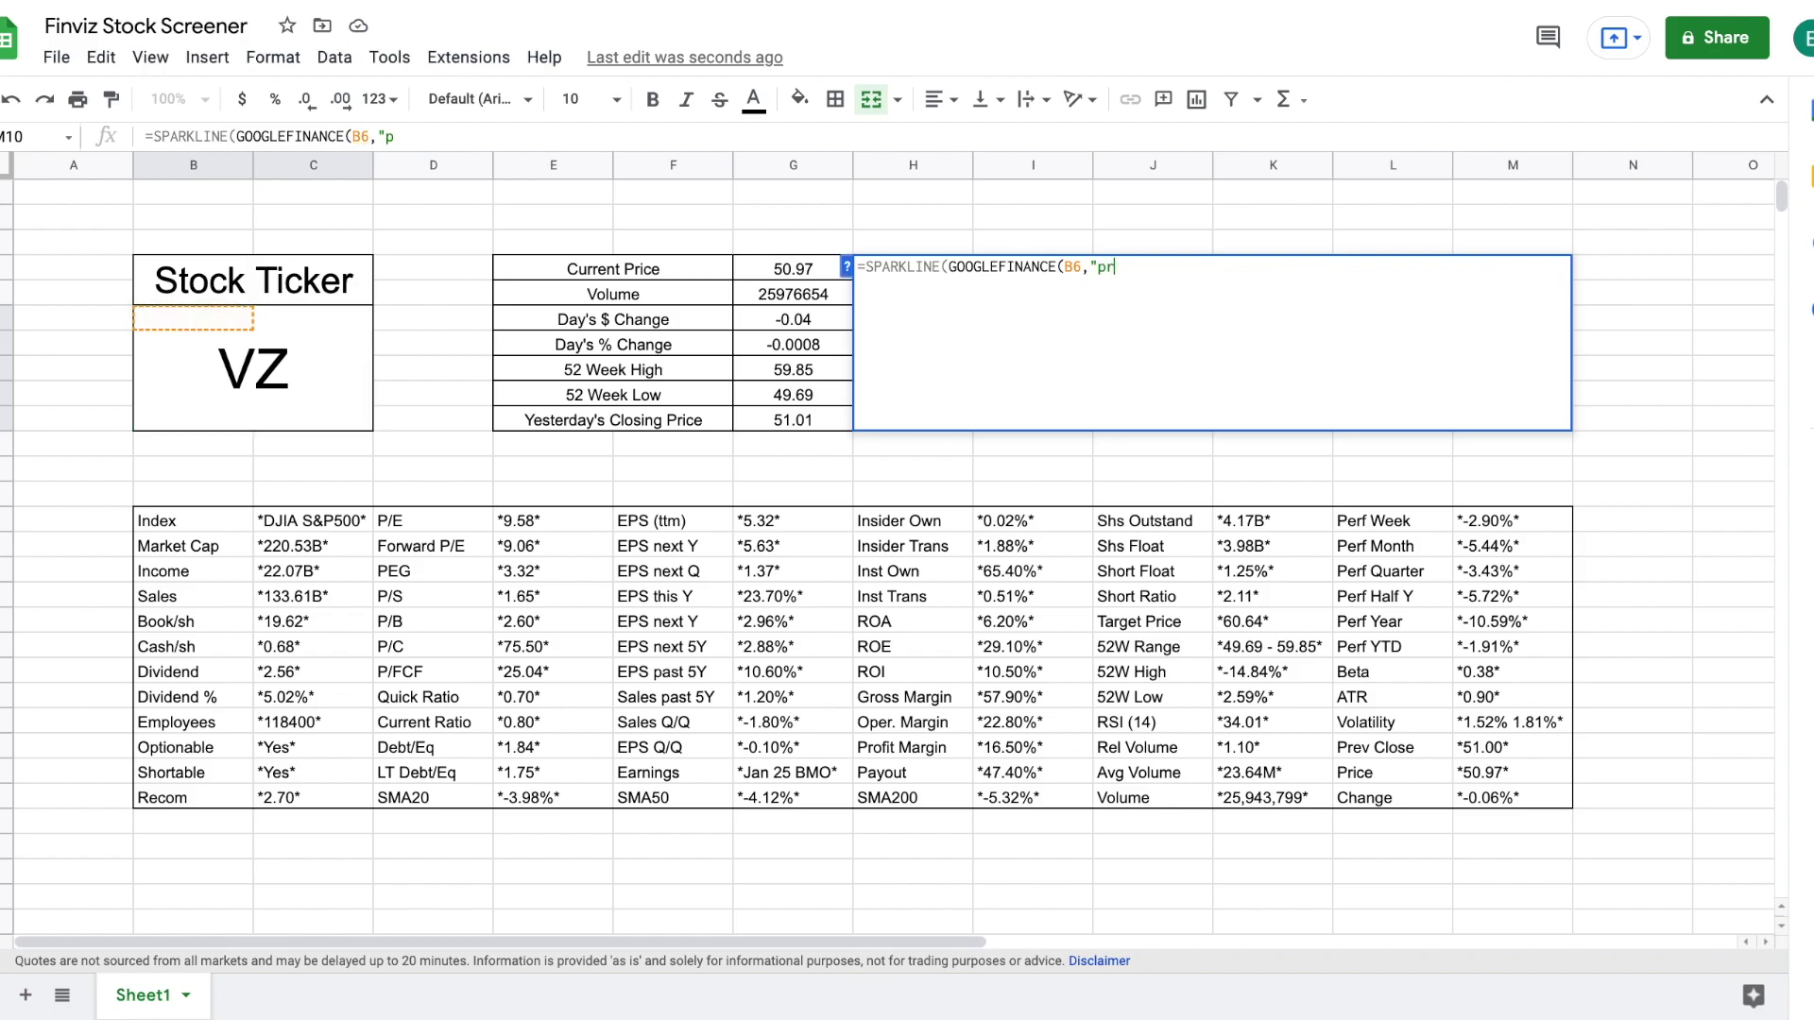
type("ice\",")
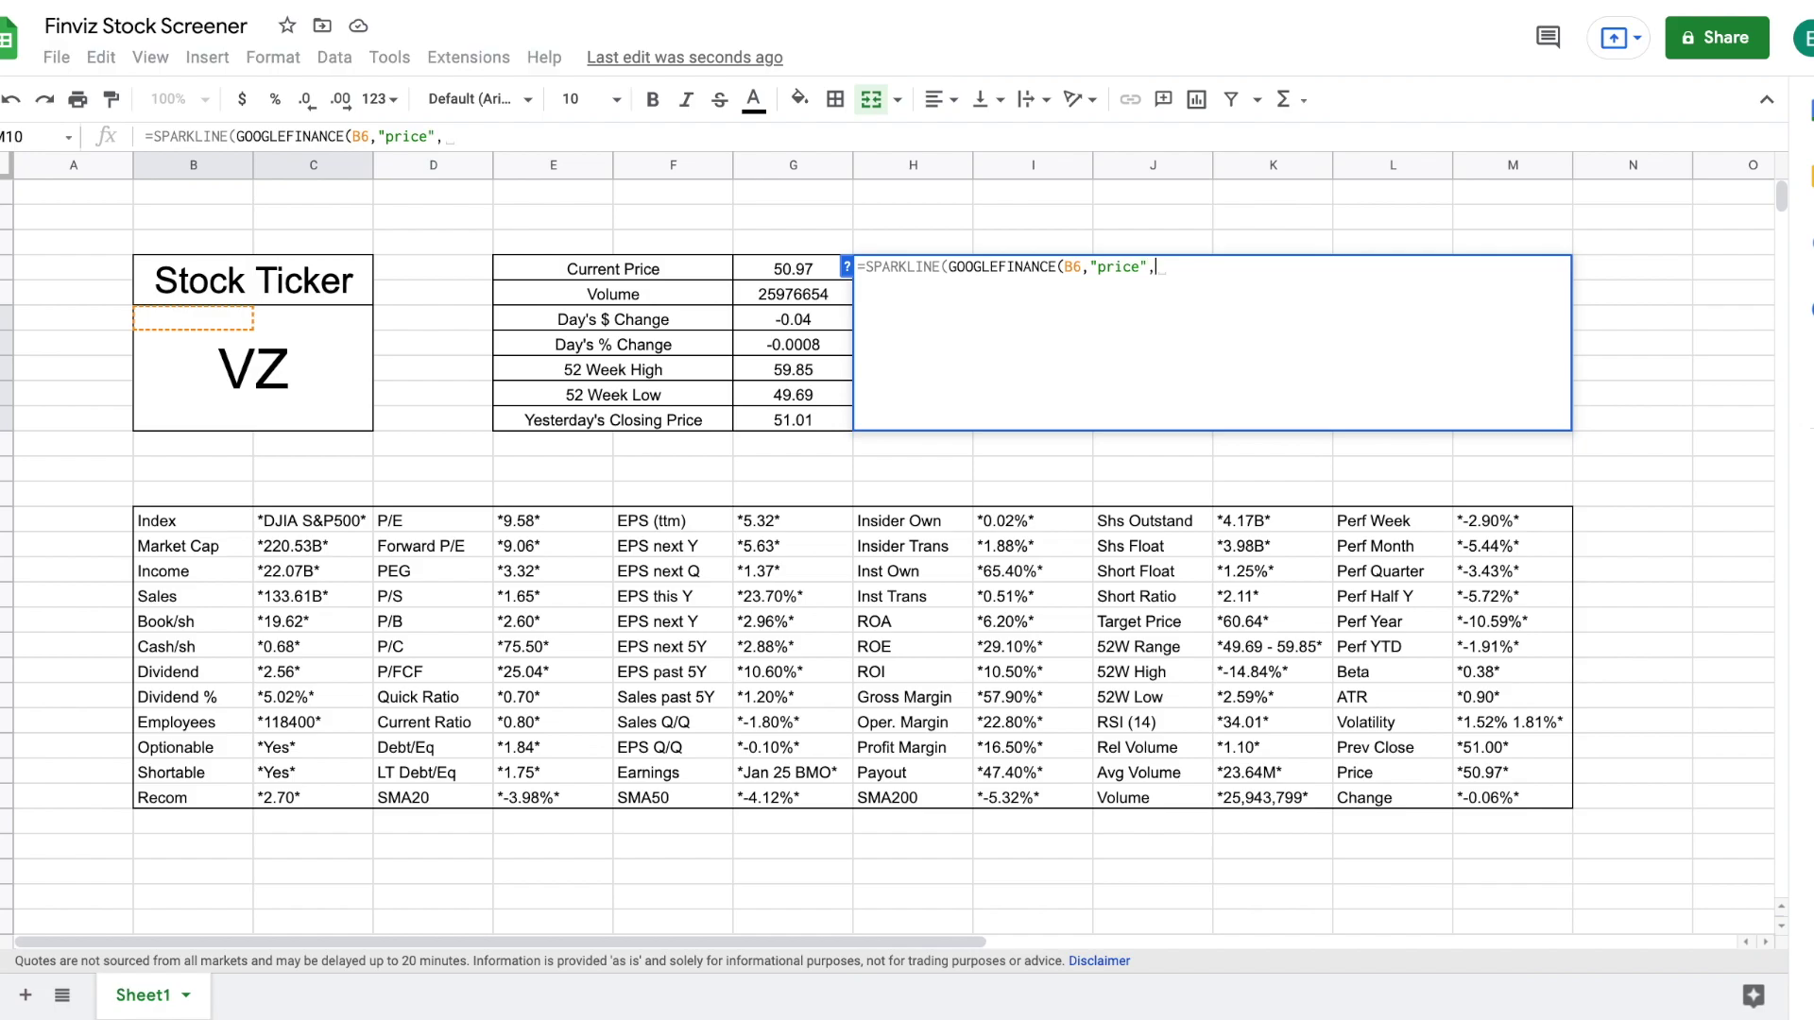
type("t")
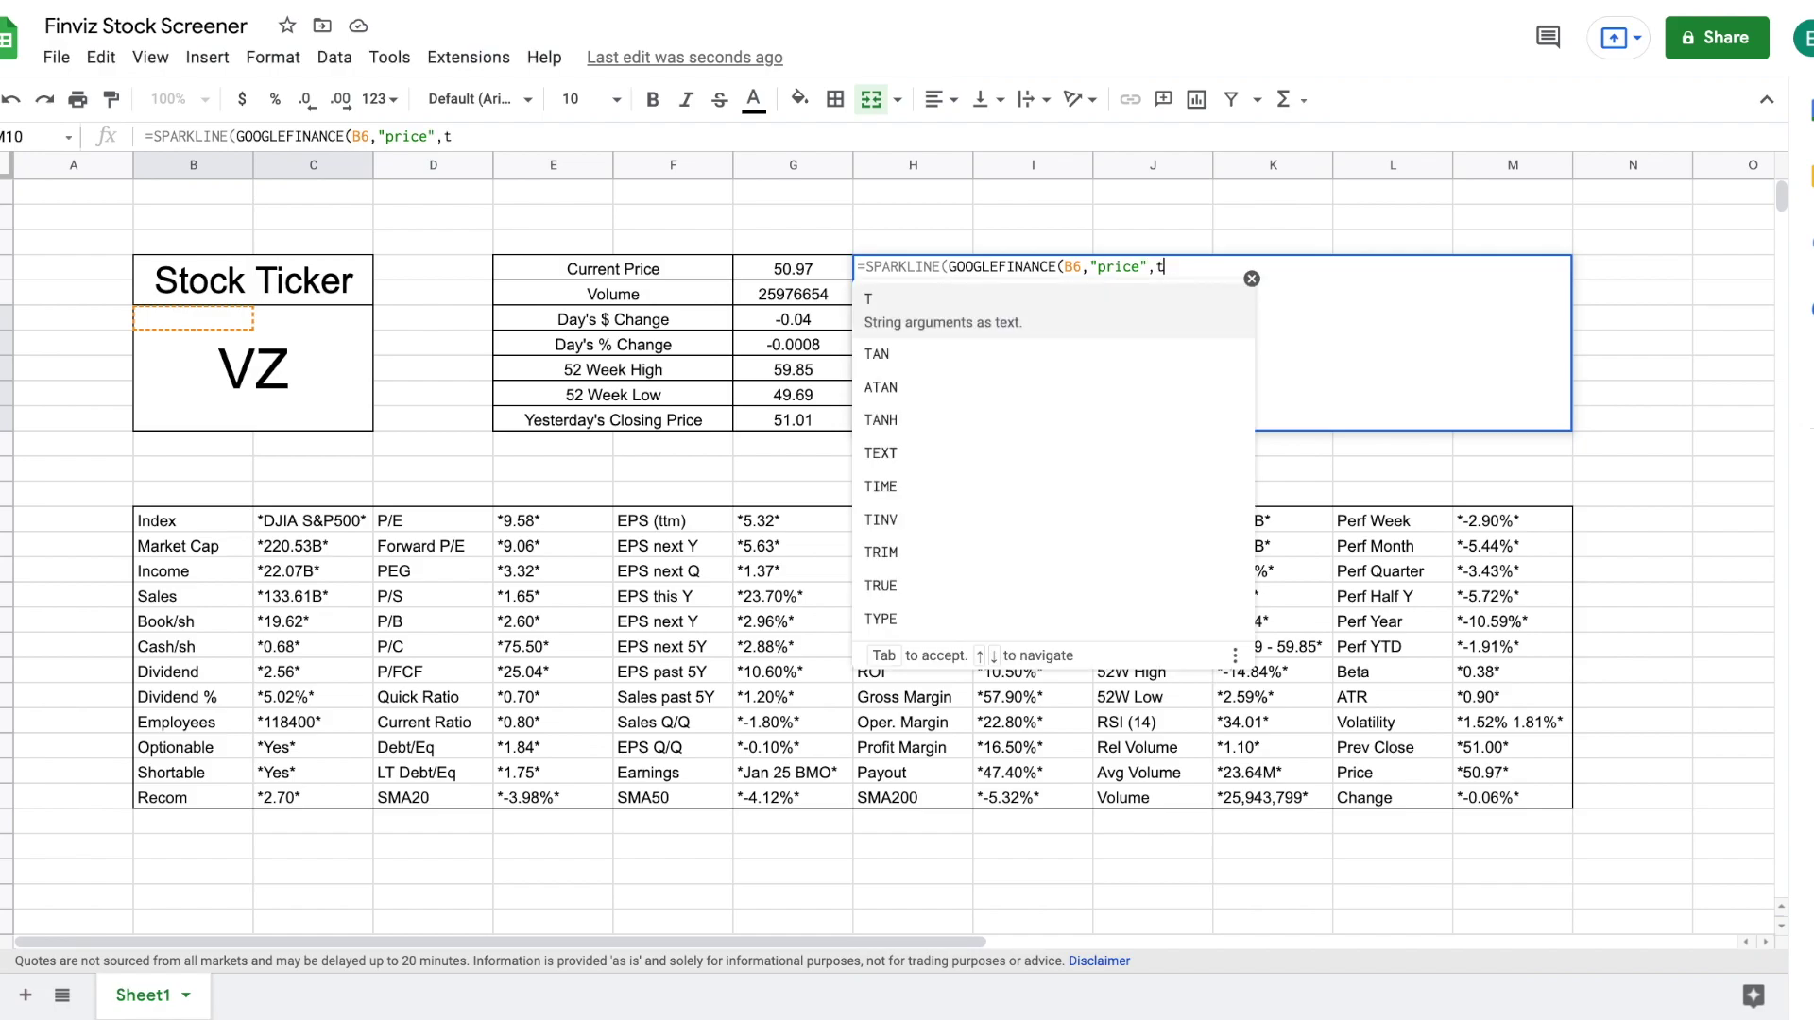
type("oda")
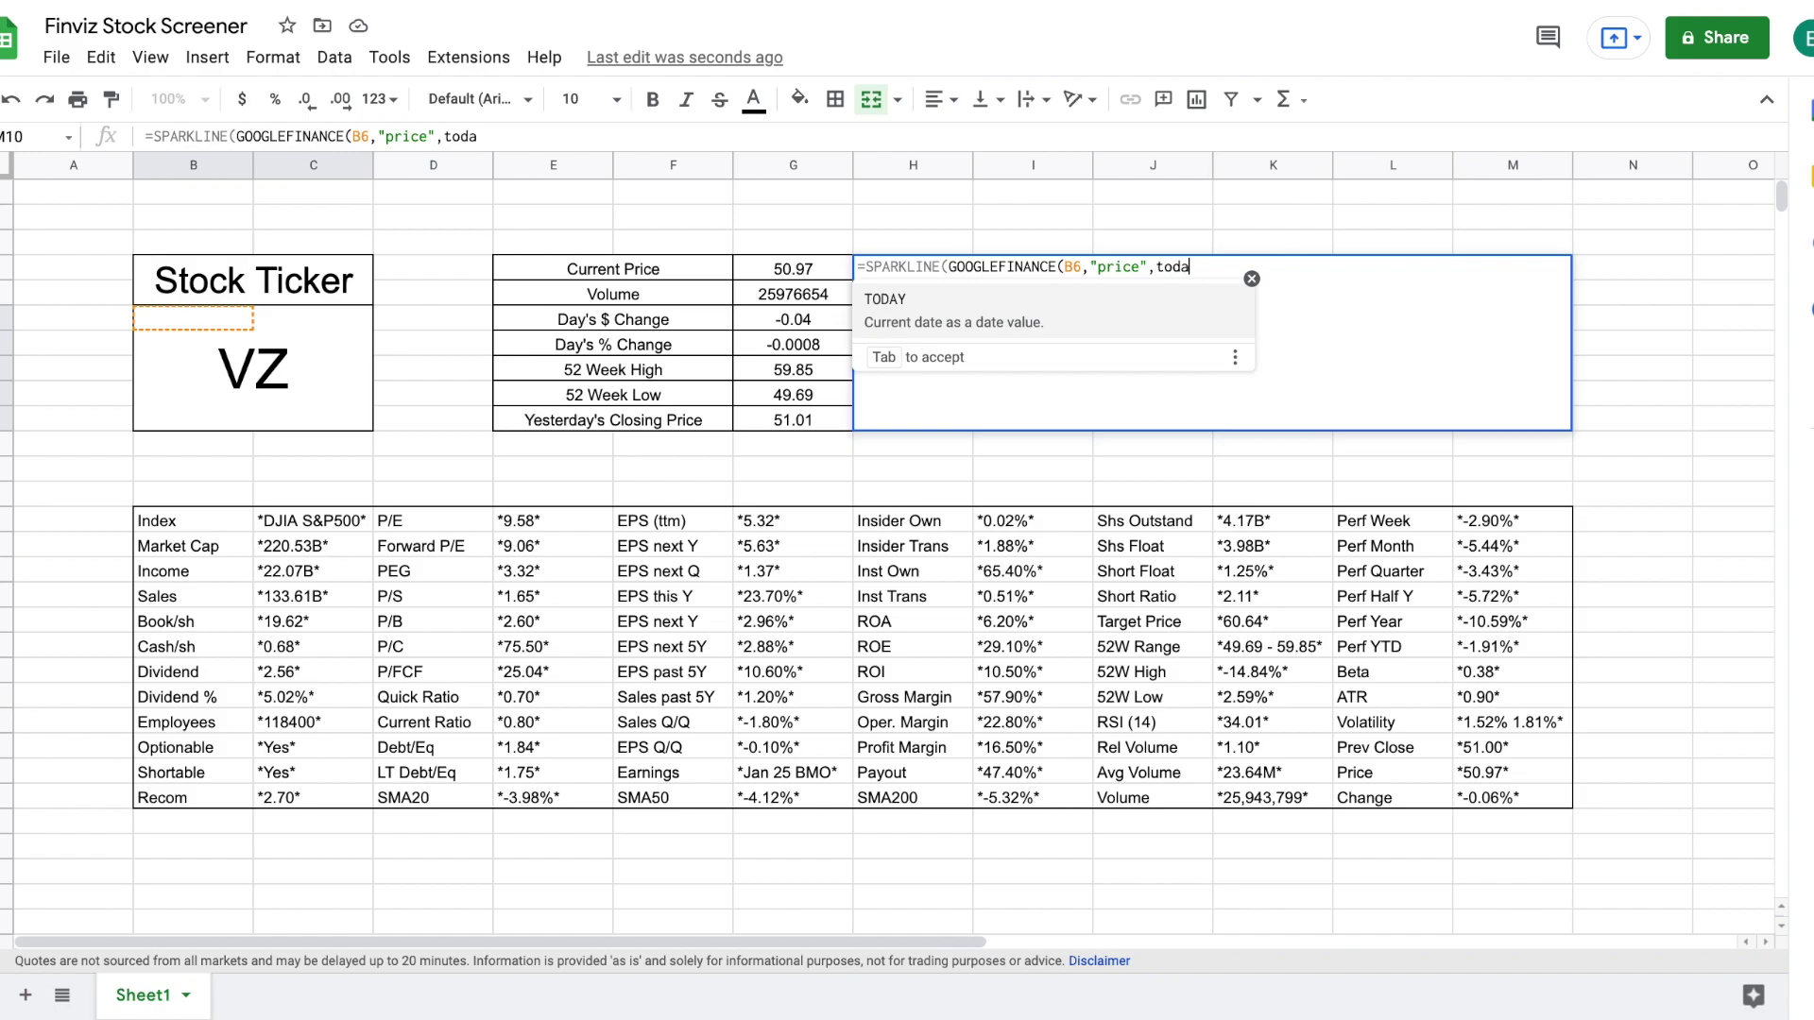
type("y(")
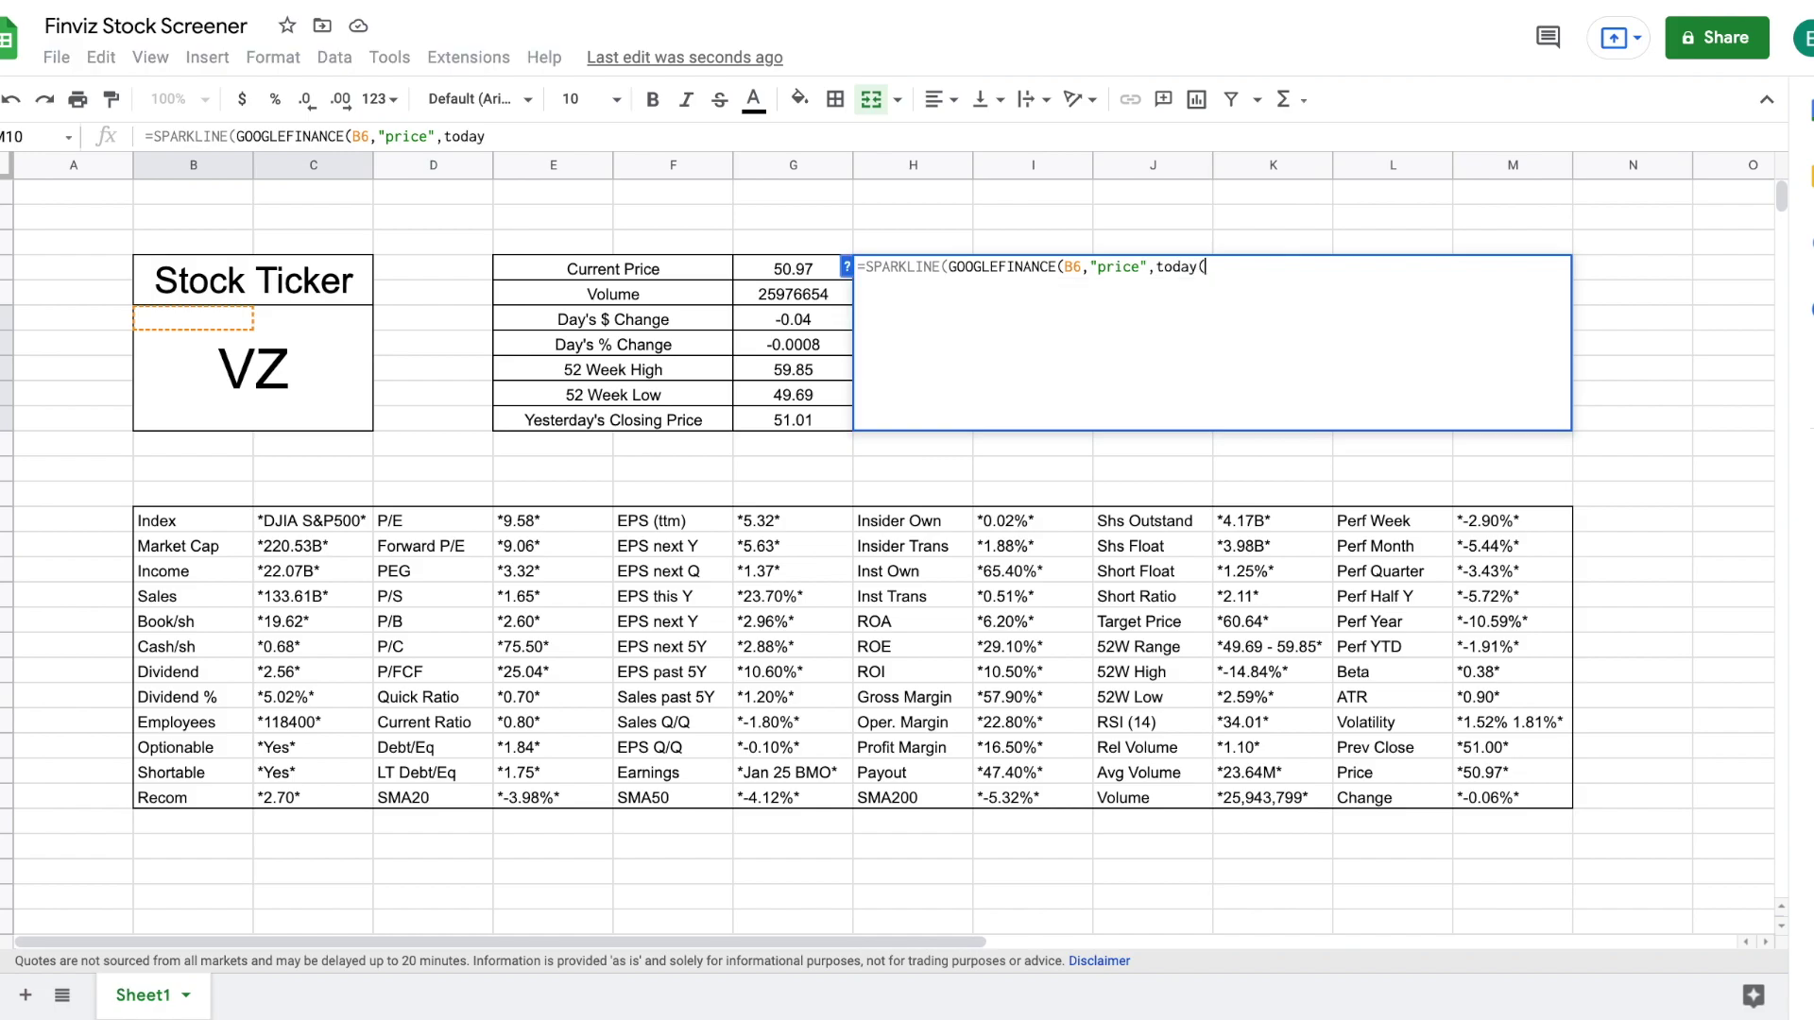
type(")-3")
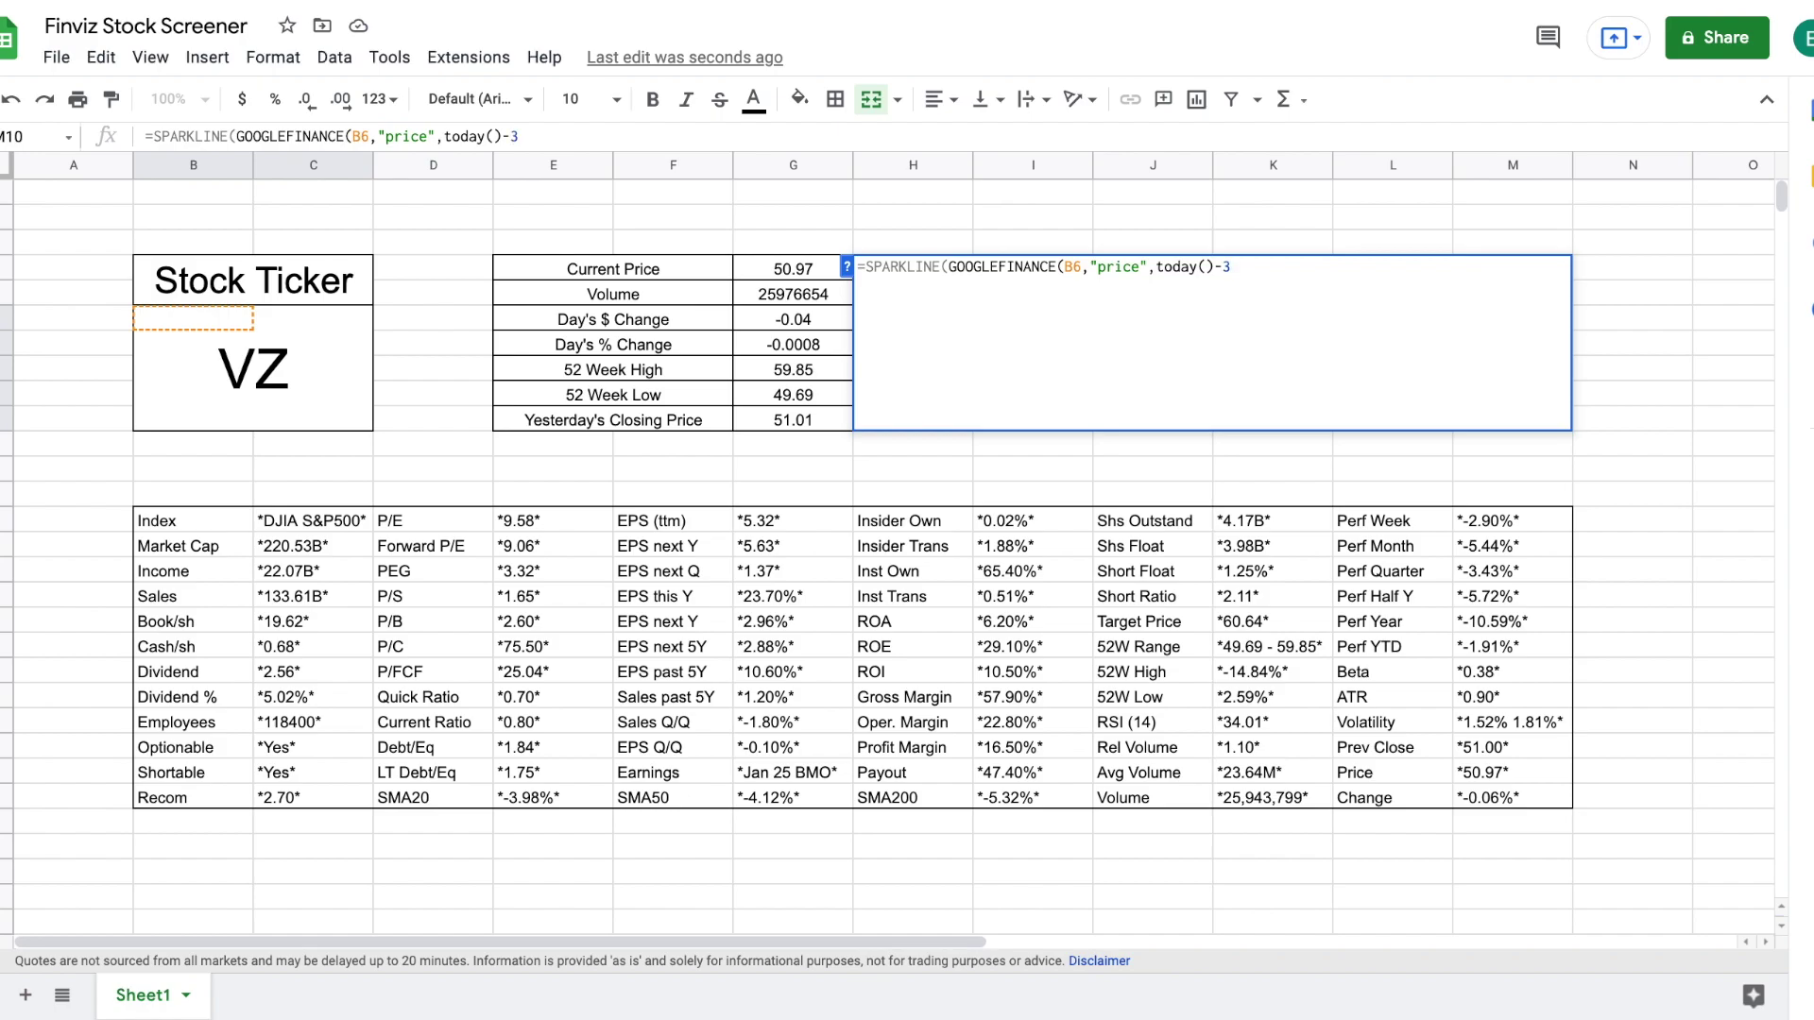
type("64")
type(",today")
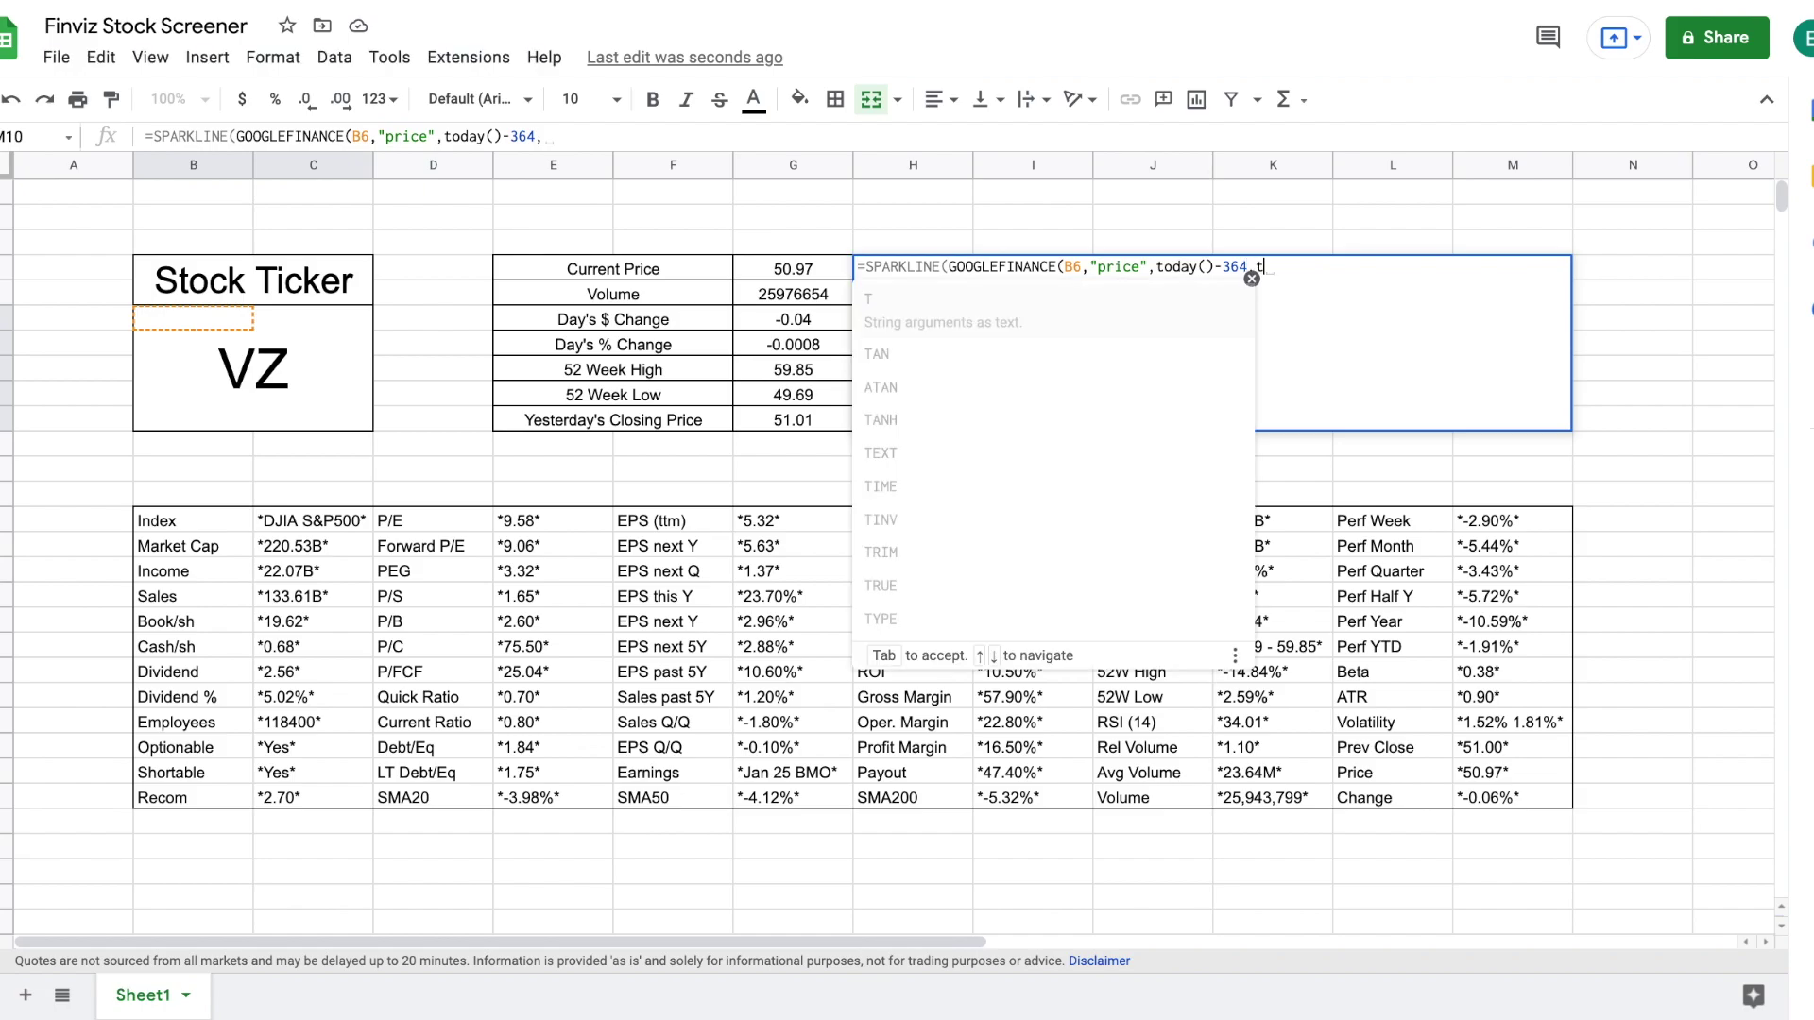
type("()")
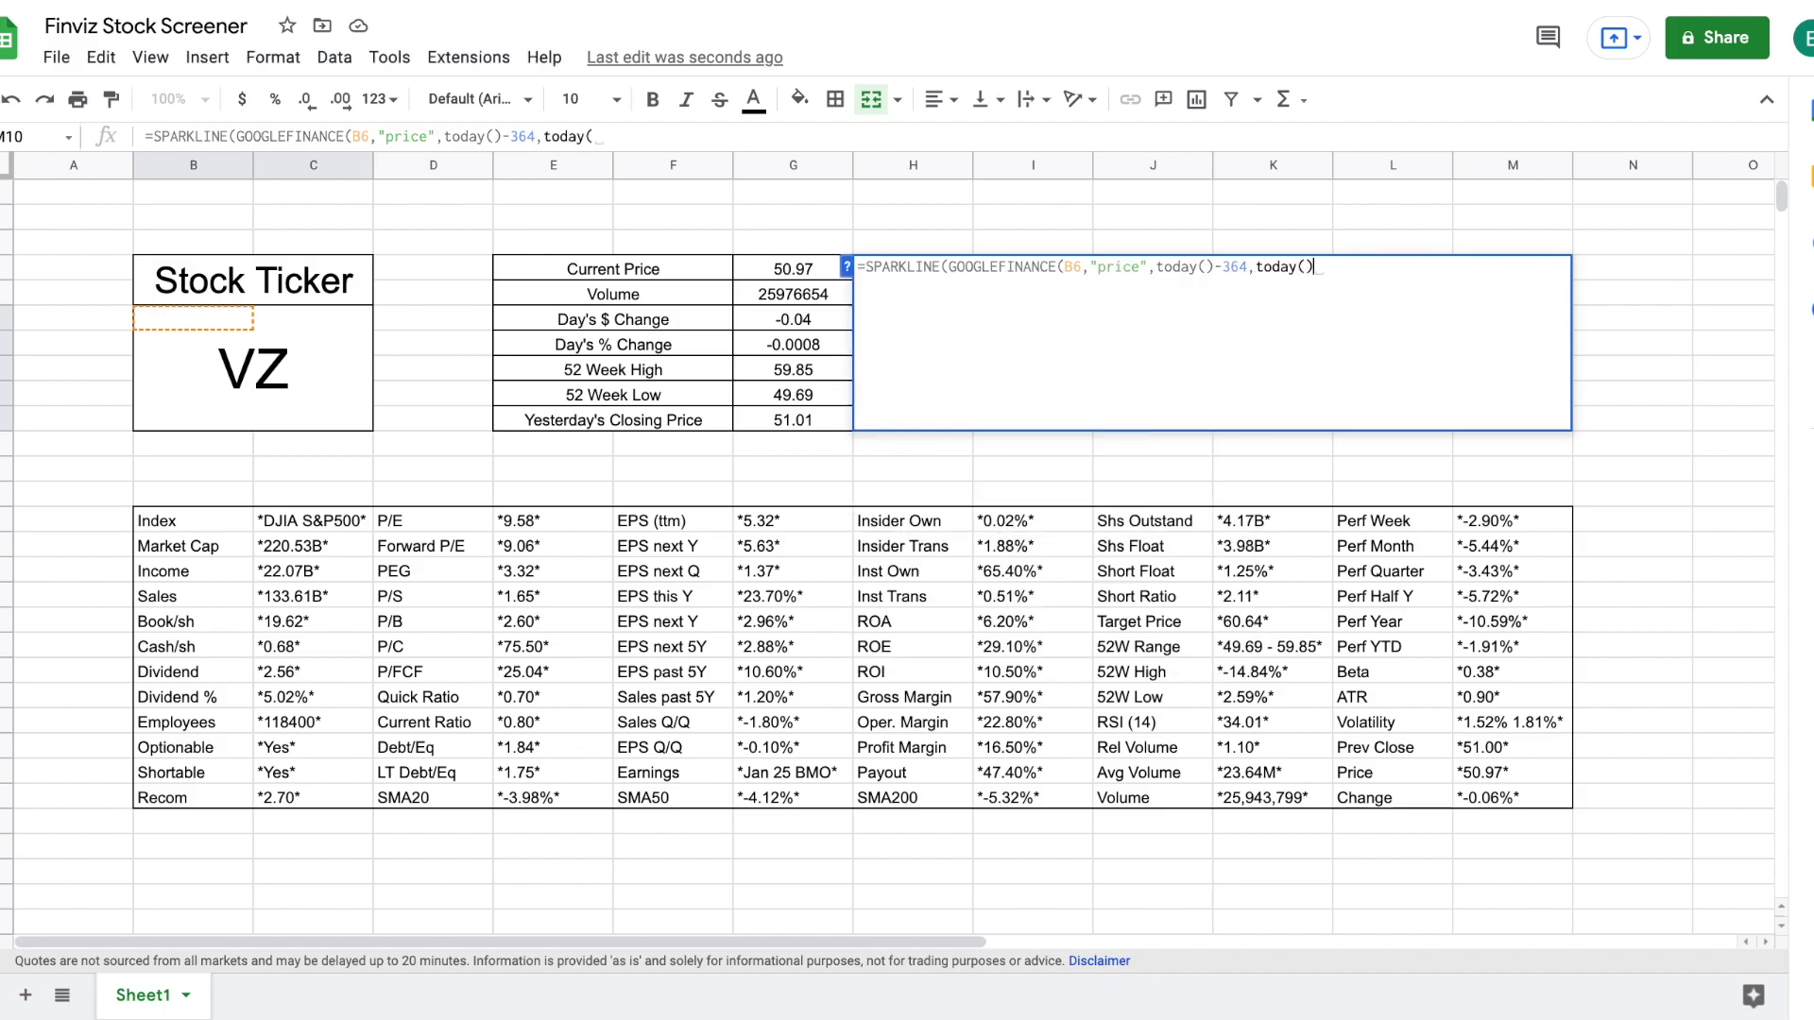
type(")")
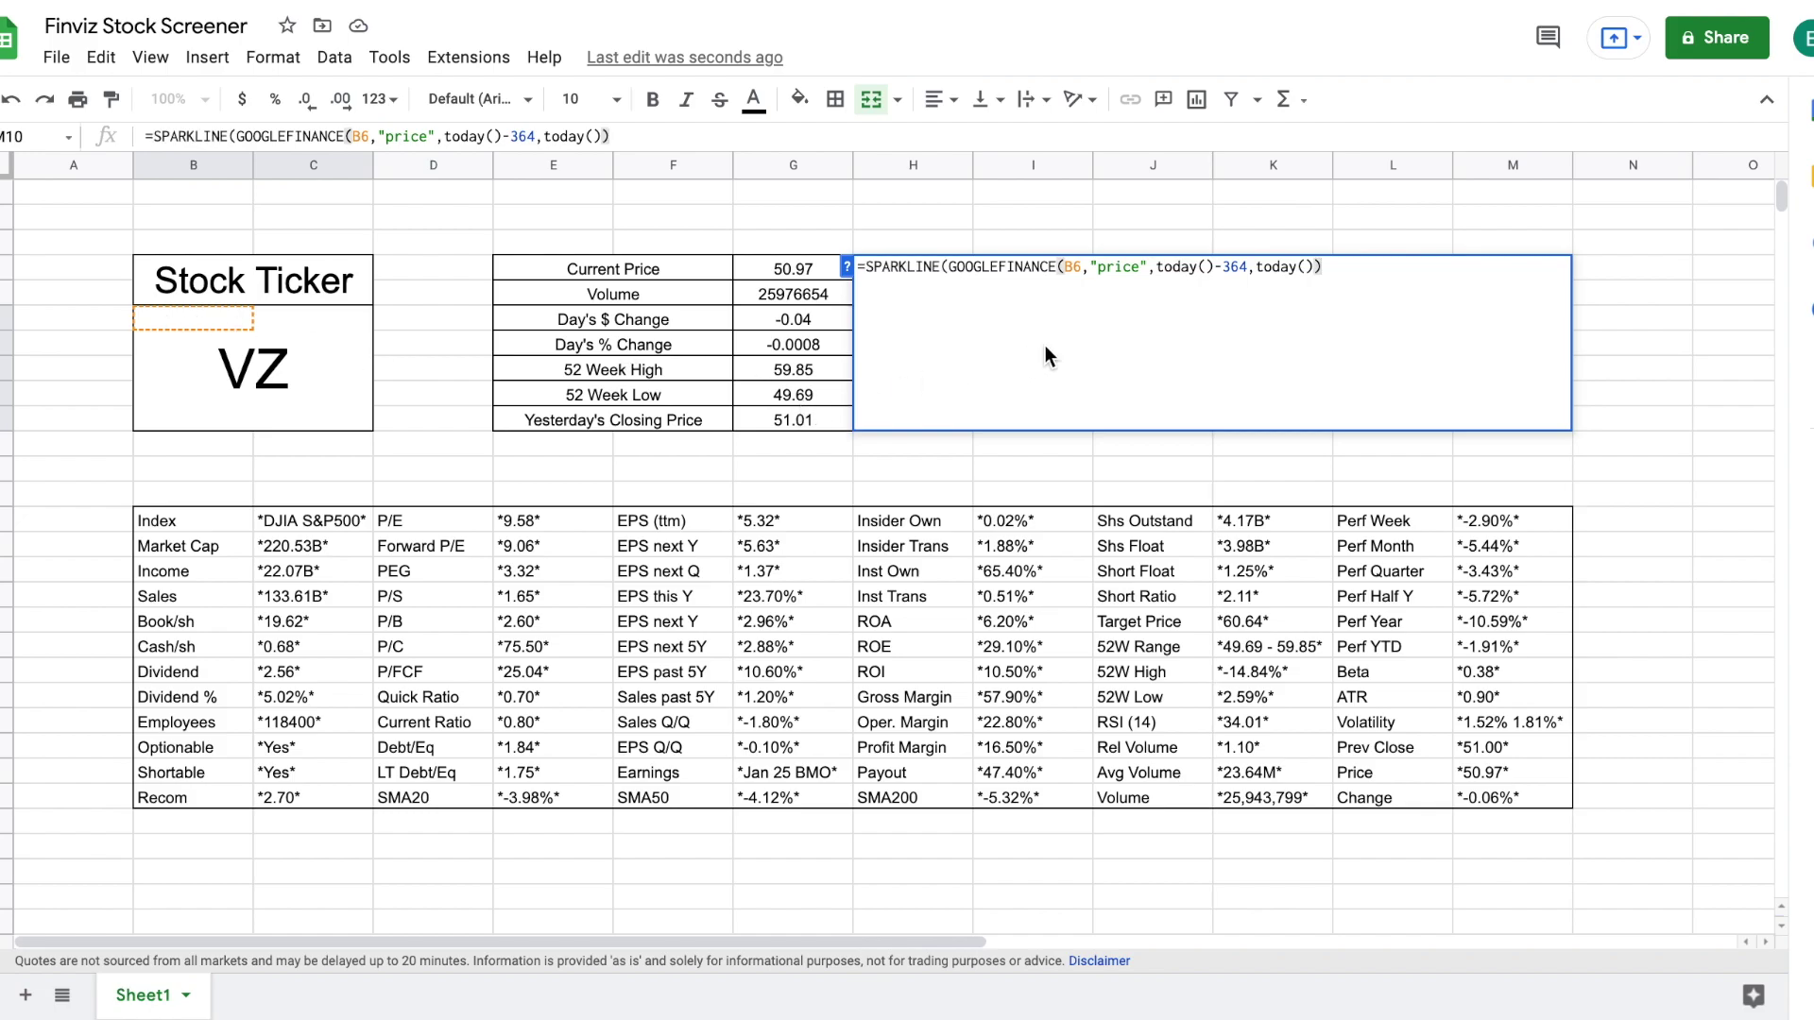
type(")")
key("Return")
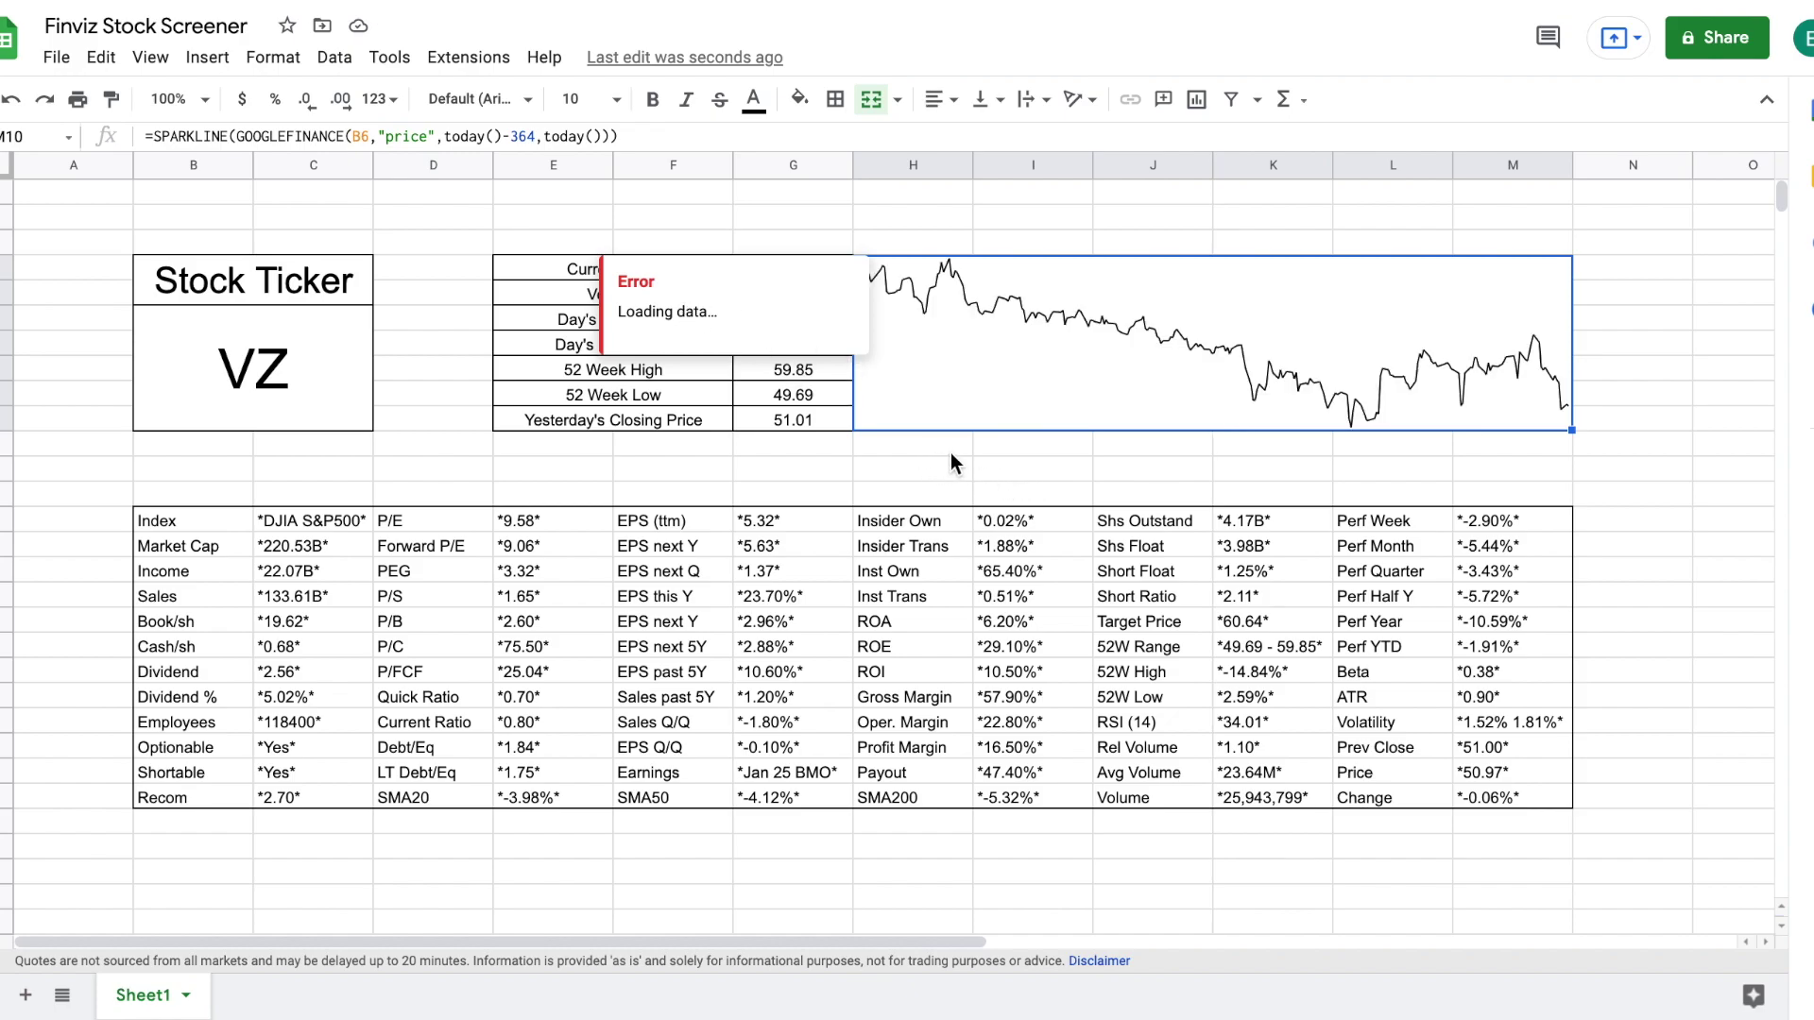
left_click(950, 451)
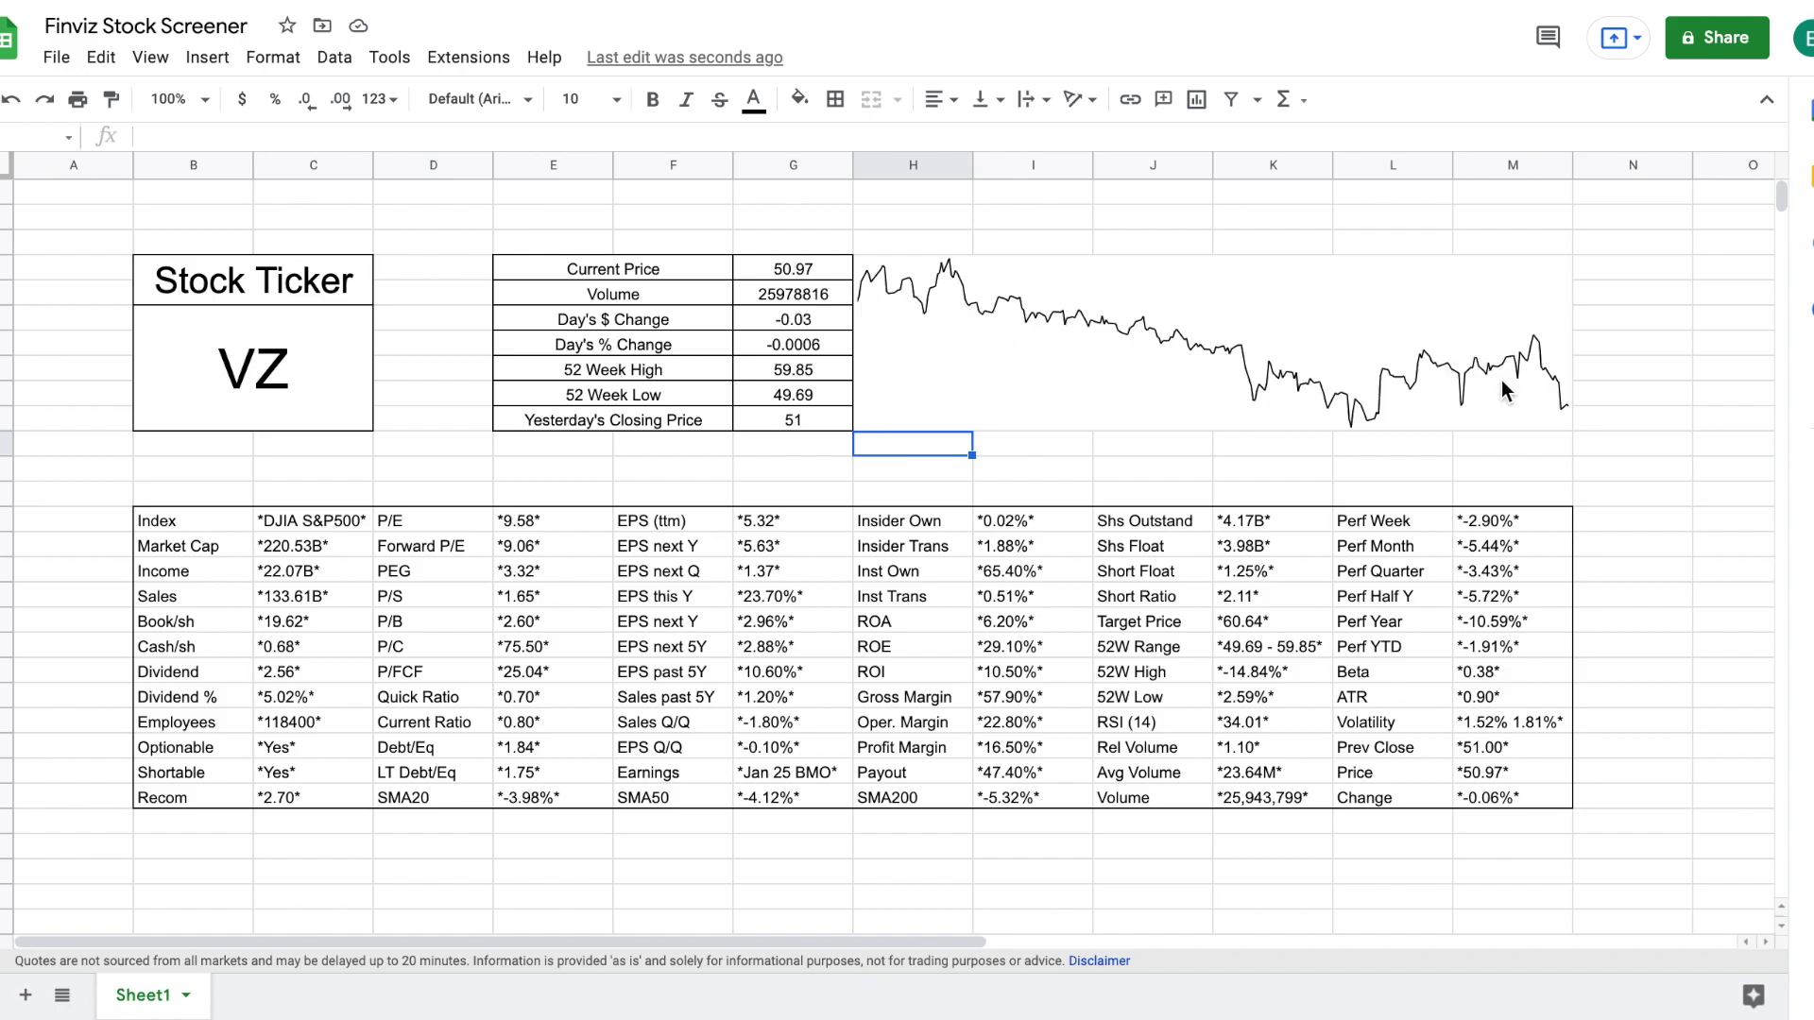
- Change the start date in the sparkline formula to today()-700
left_click(1130, 393)
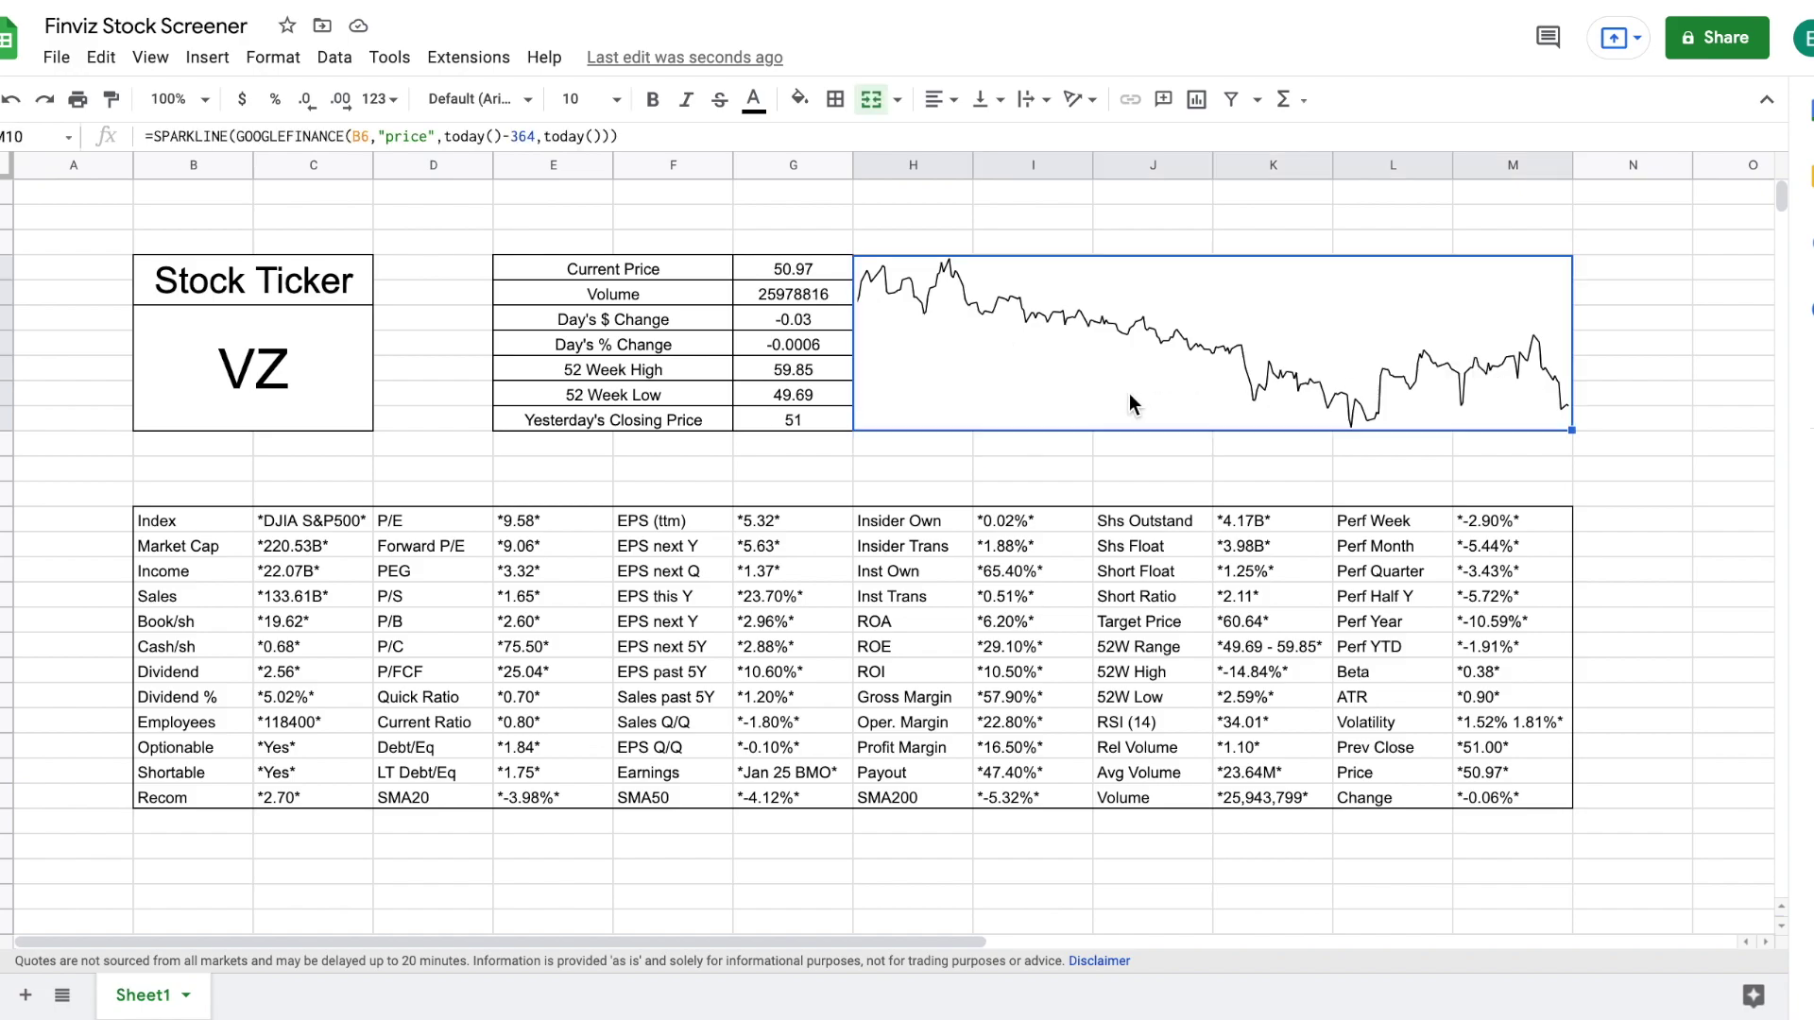
left_click(536, 137)
key("BackSpace")
key("BackSpace")
key("BackSpace")
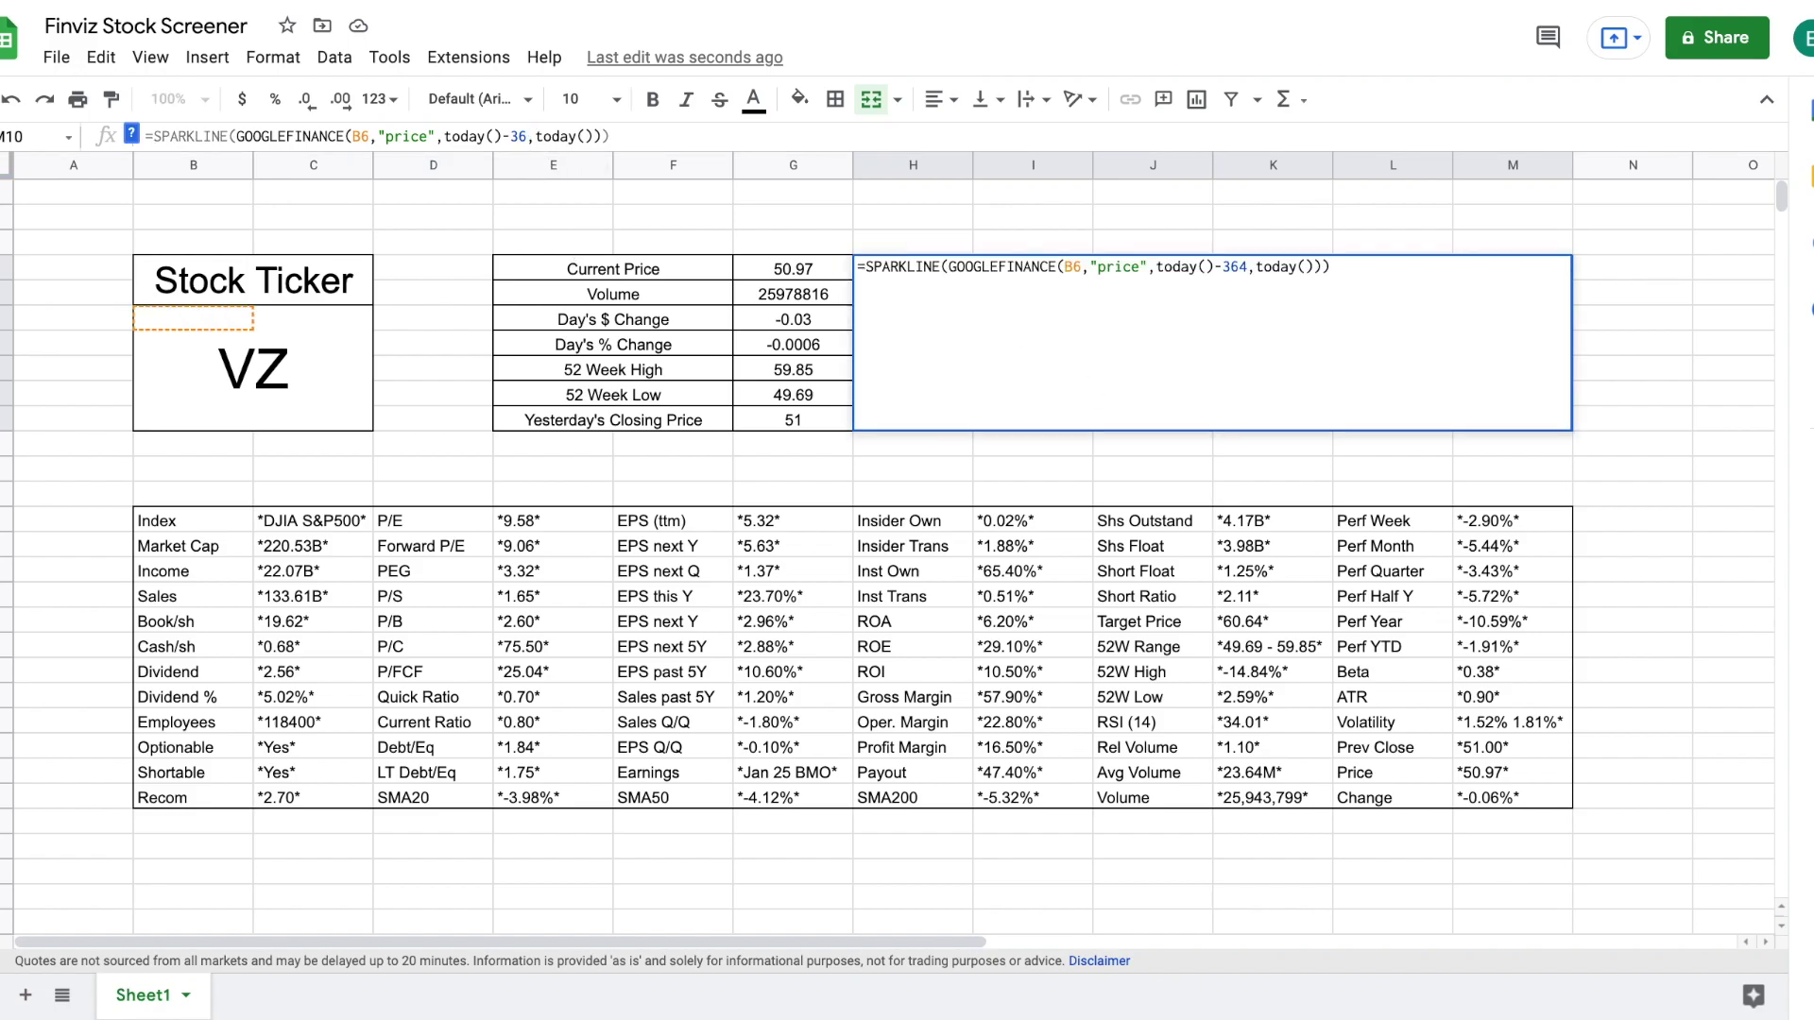
type("700")
key("Return")
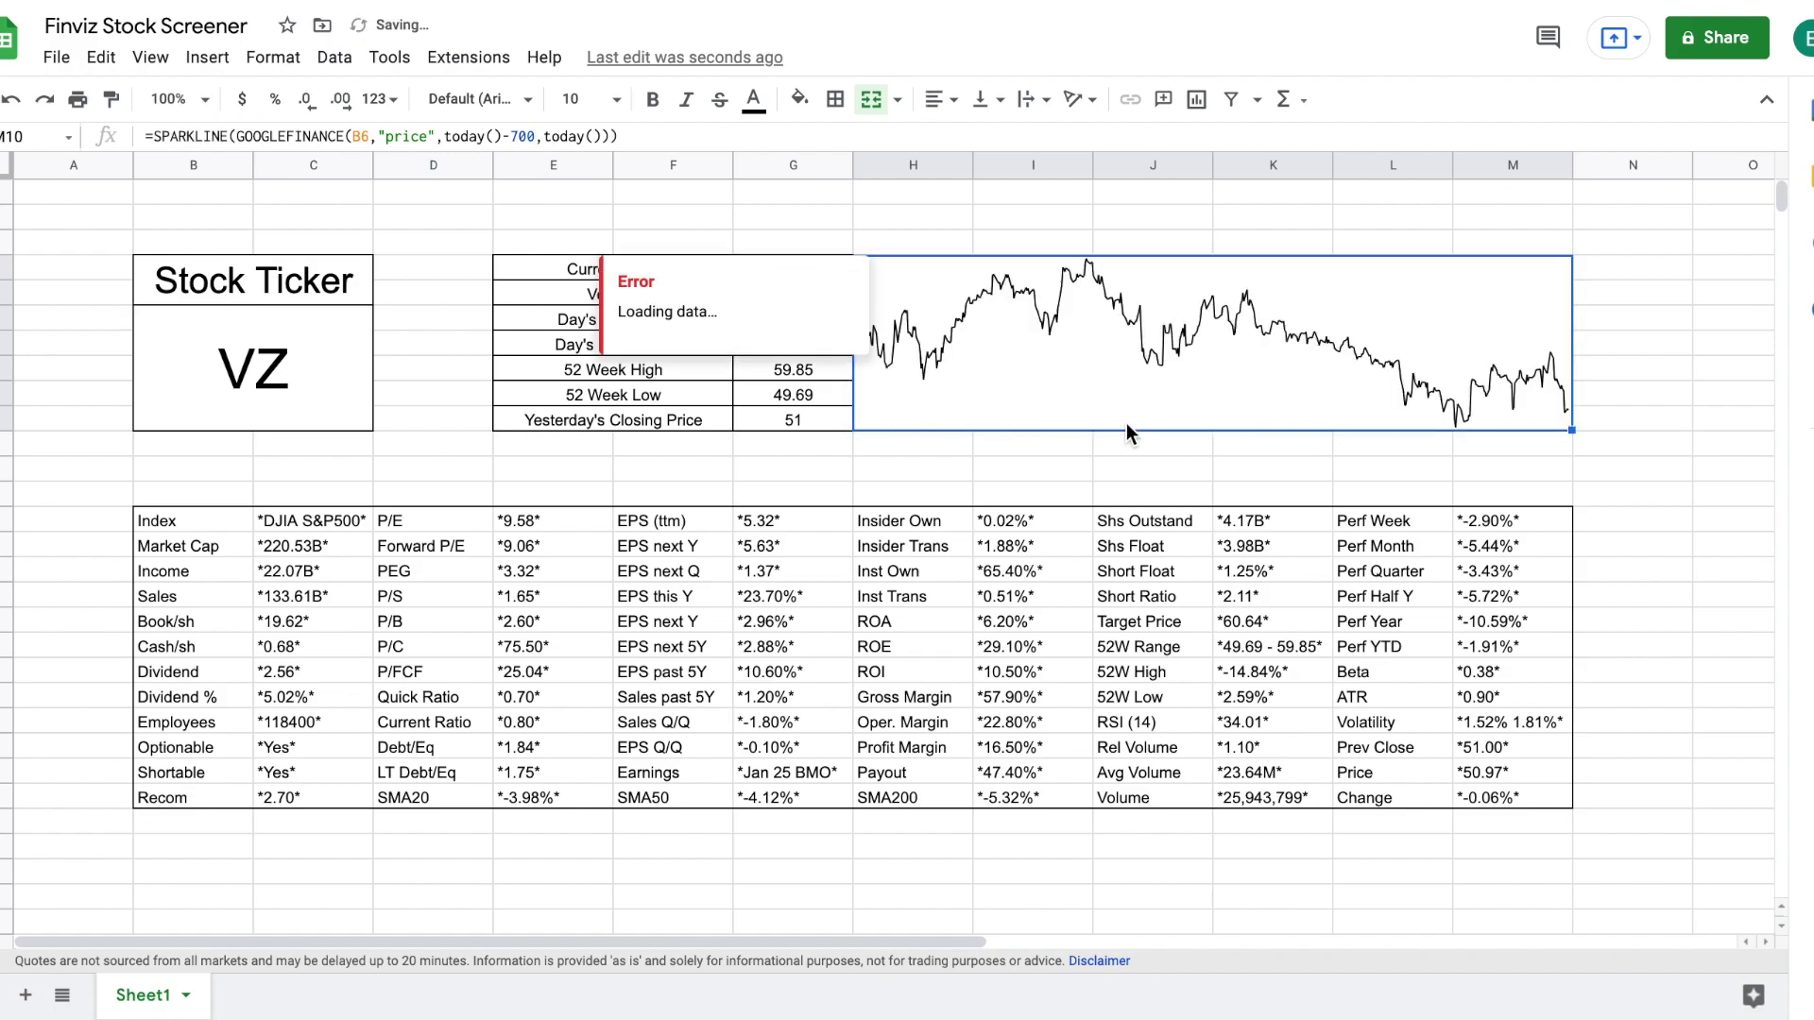
left_click(1034, 465)
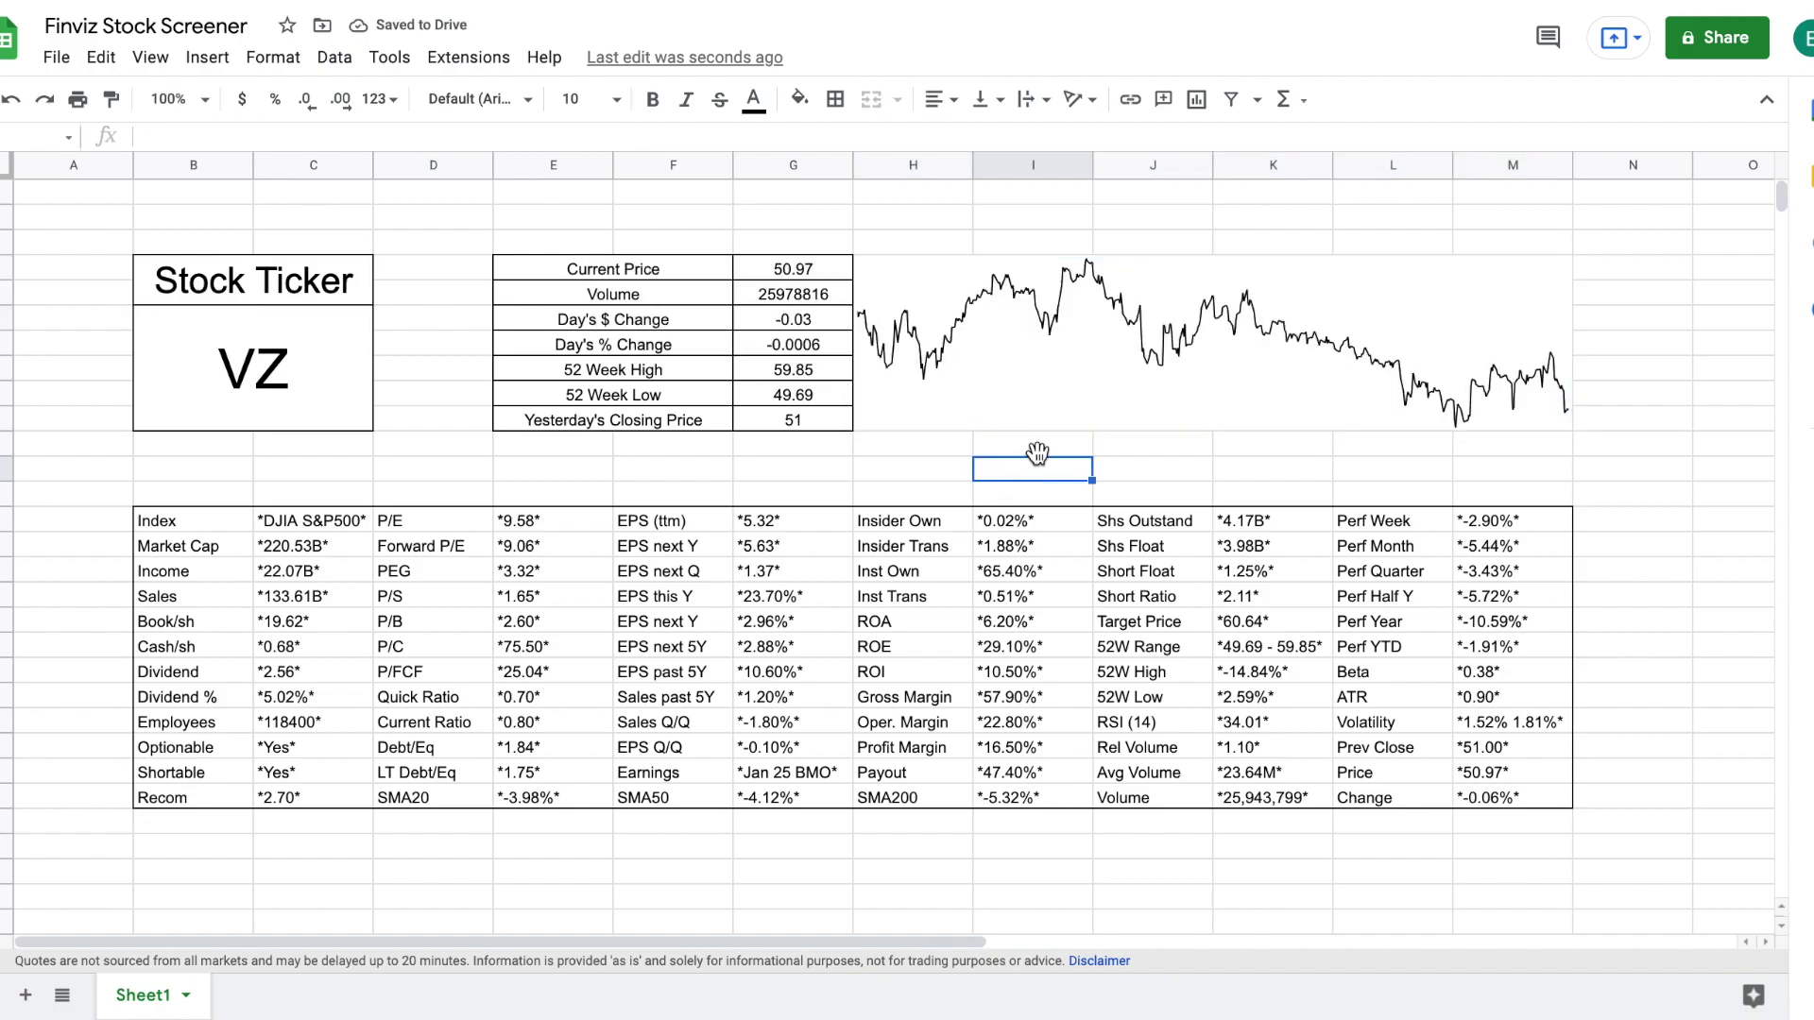
- Apply an outer border around the merged sparkline cell H4:M10
left_click(1124, 385)
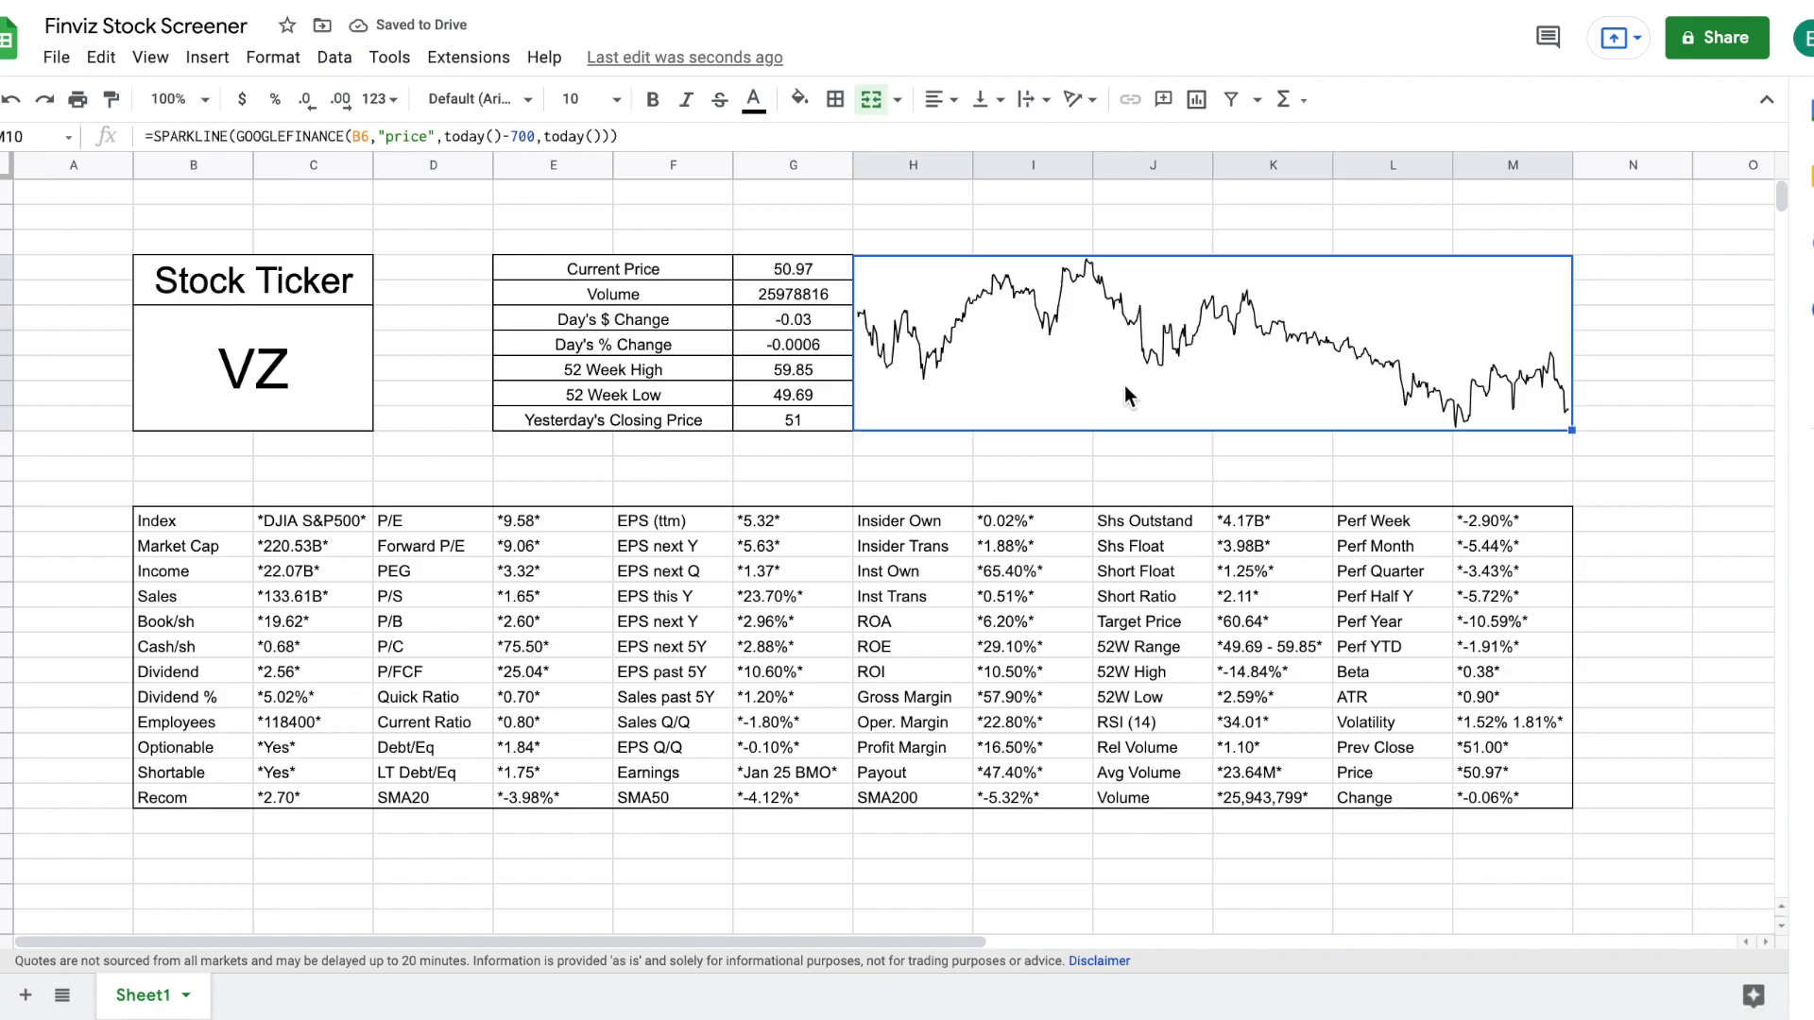
left_click(835, 101)
left_click(973, 147)
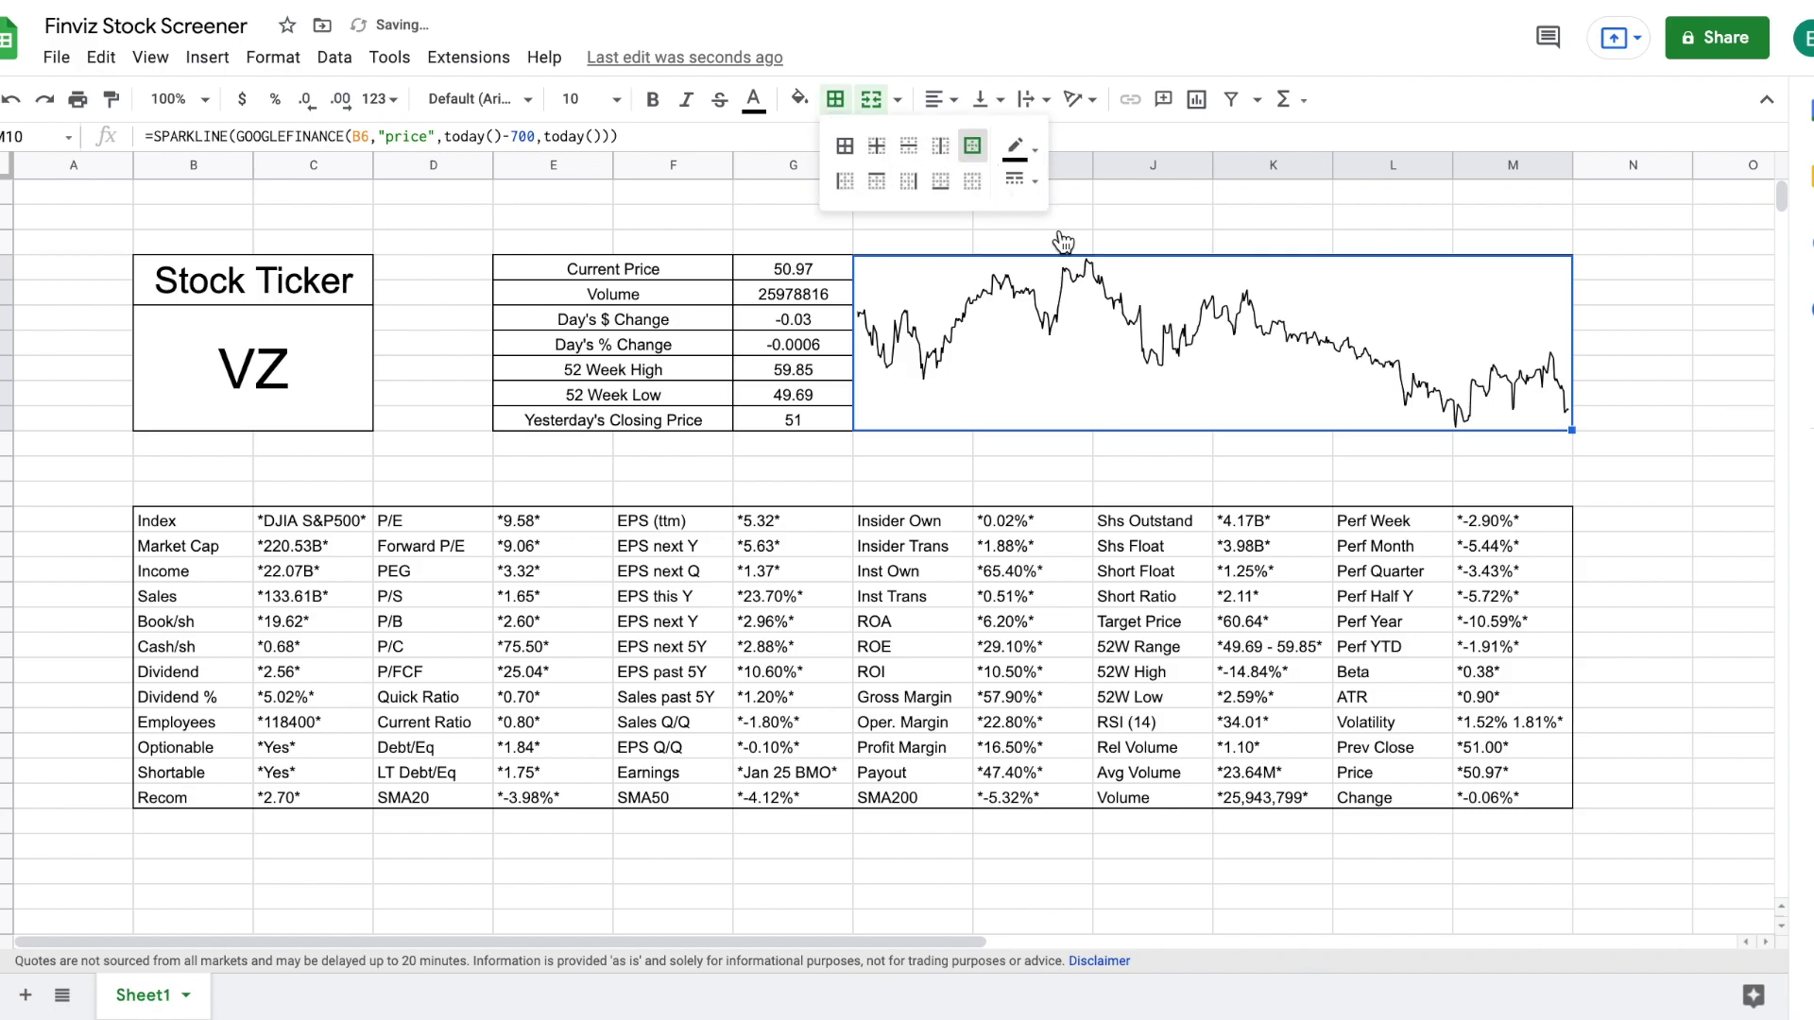
left_click(1635, 450)
left_click(1644, 373)
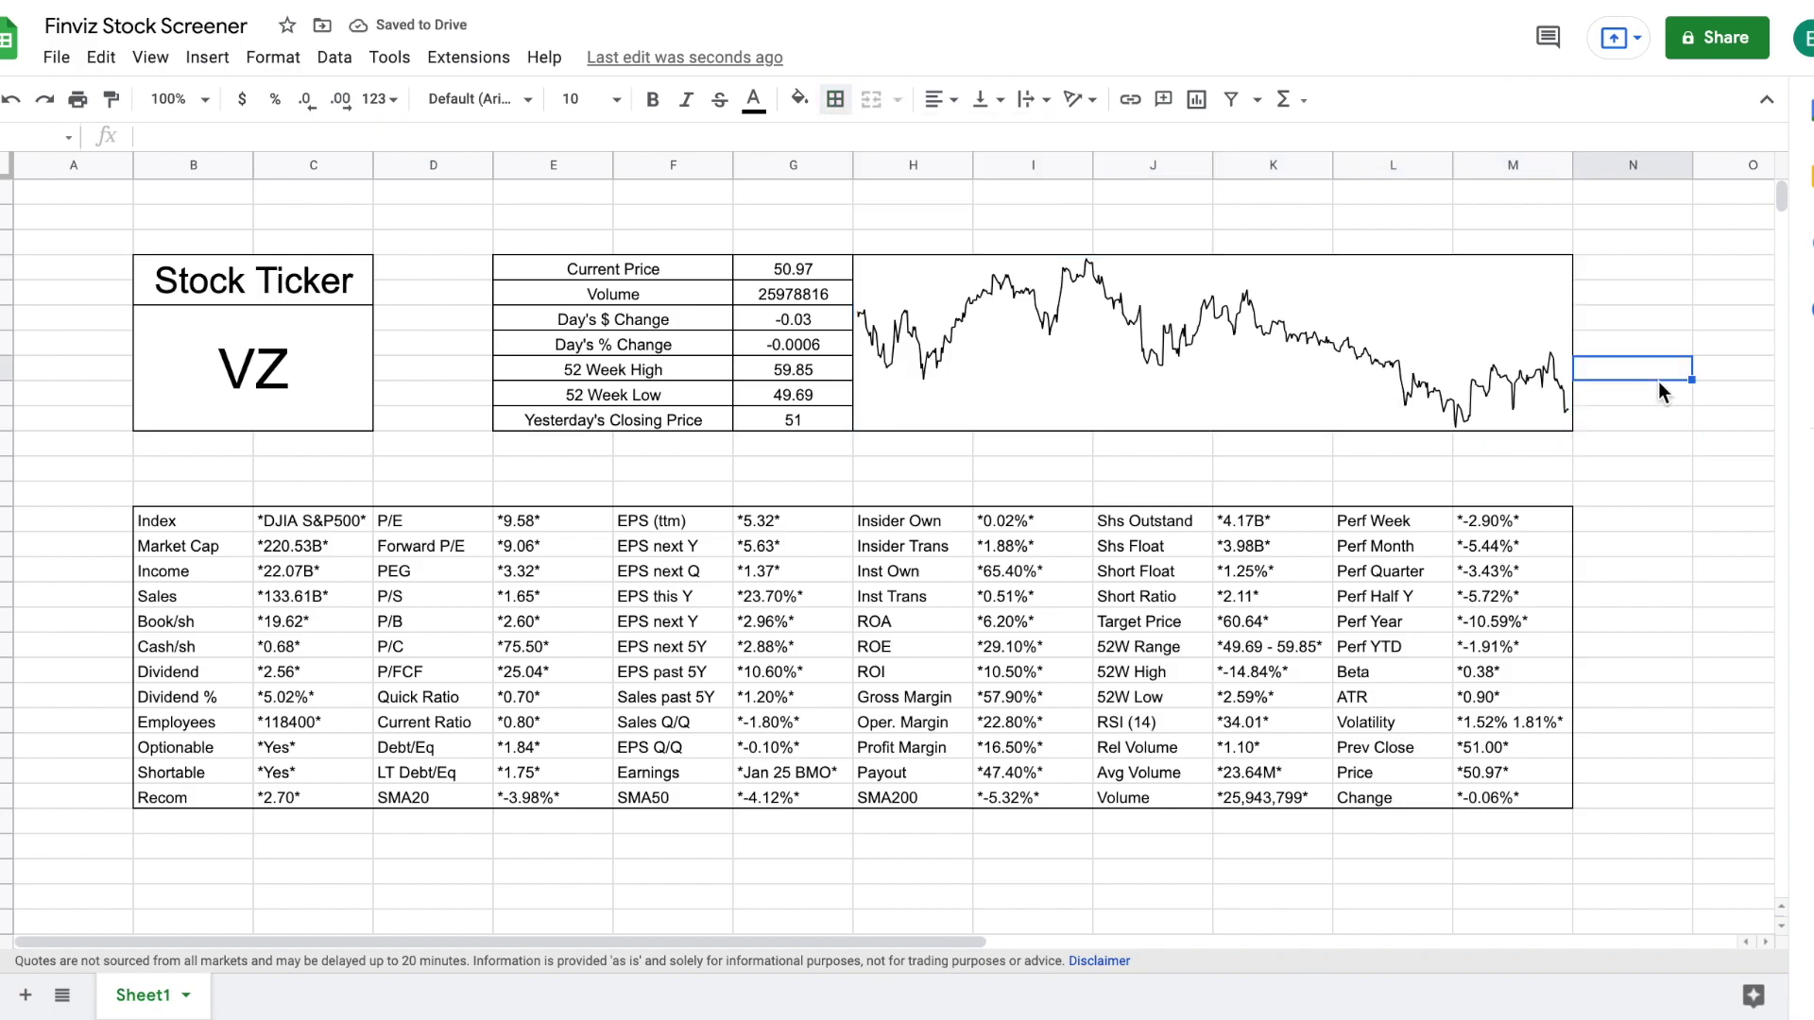
- Wrap the price data in the sparkline formula with INDEX for column 2, so it reads =SPARKLINE(index((GOOGLEFINANCE(B6,"price",today()-700,today()),,2)
left_click(1205, 370)
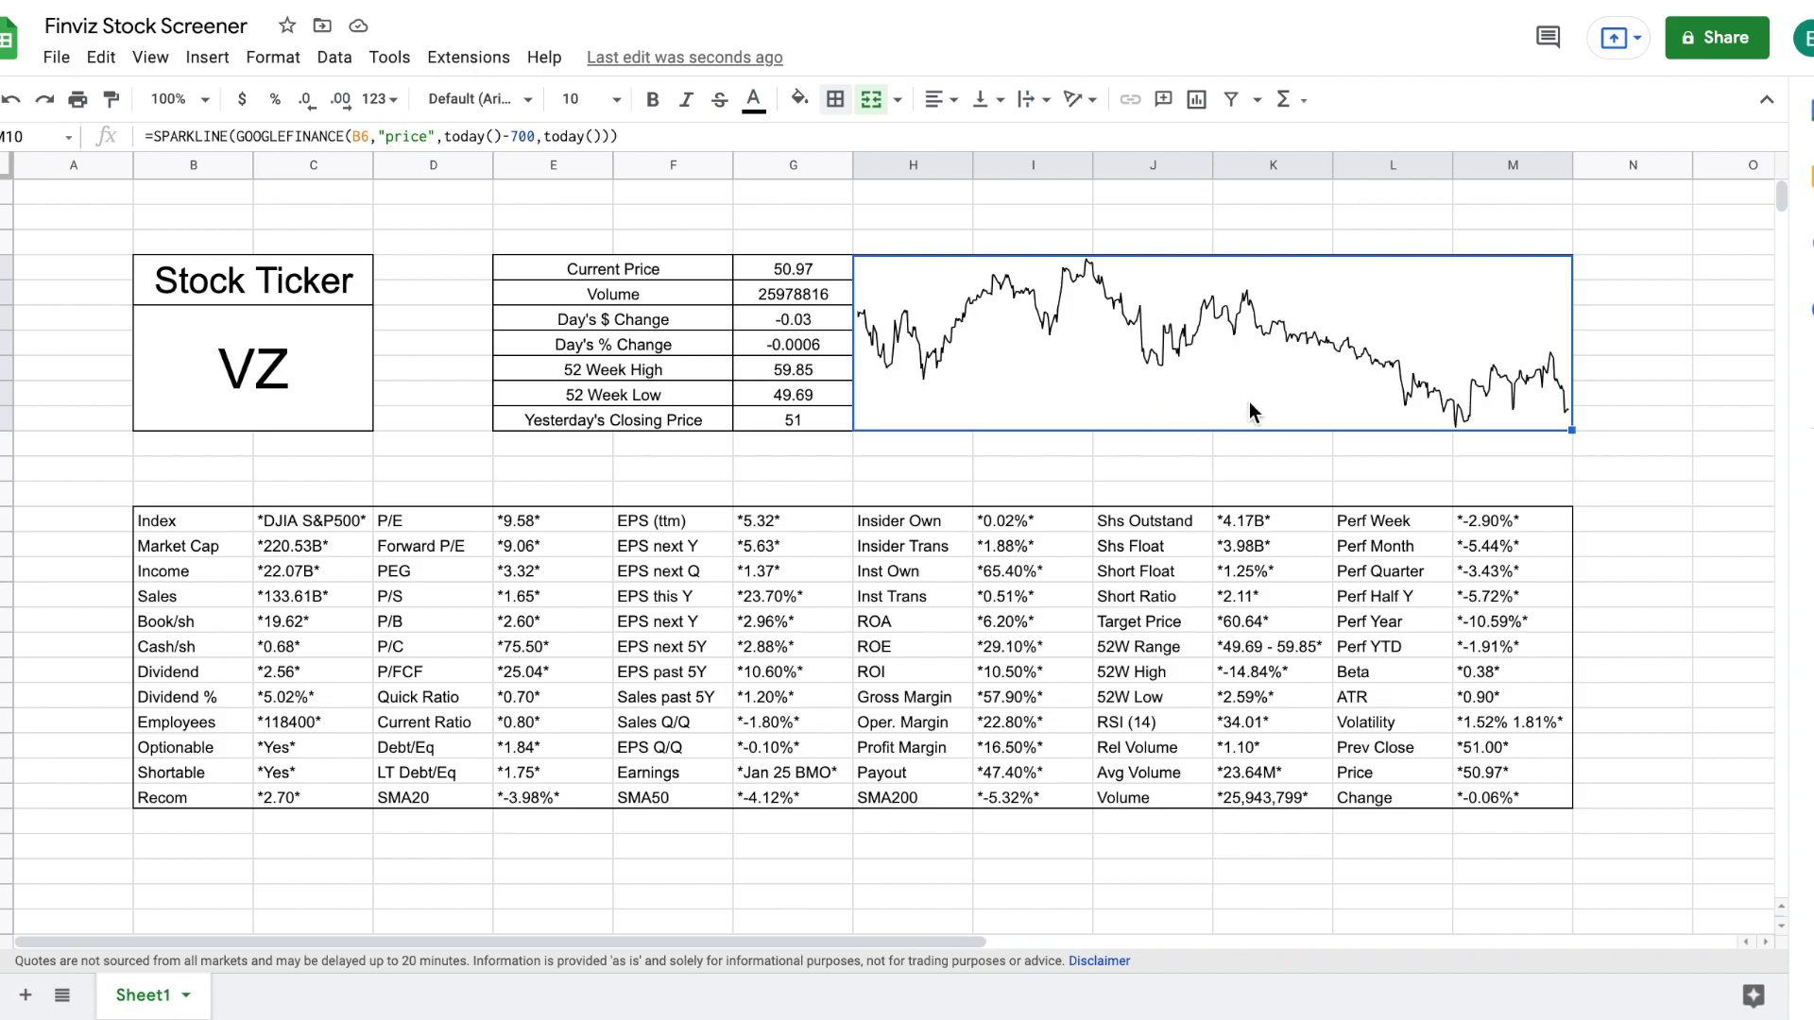
left_click(227, 134)
key("Left")
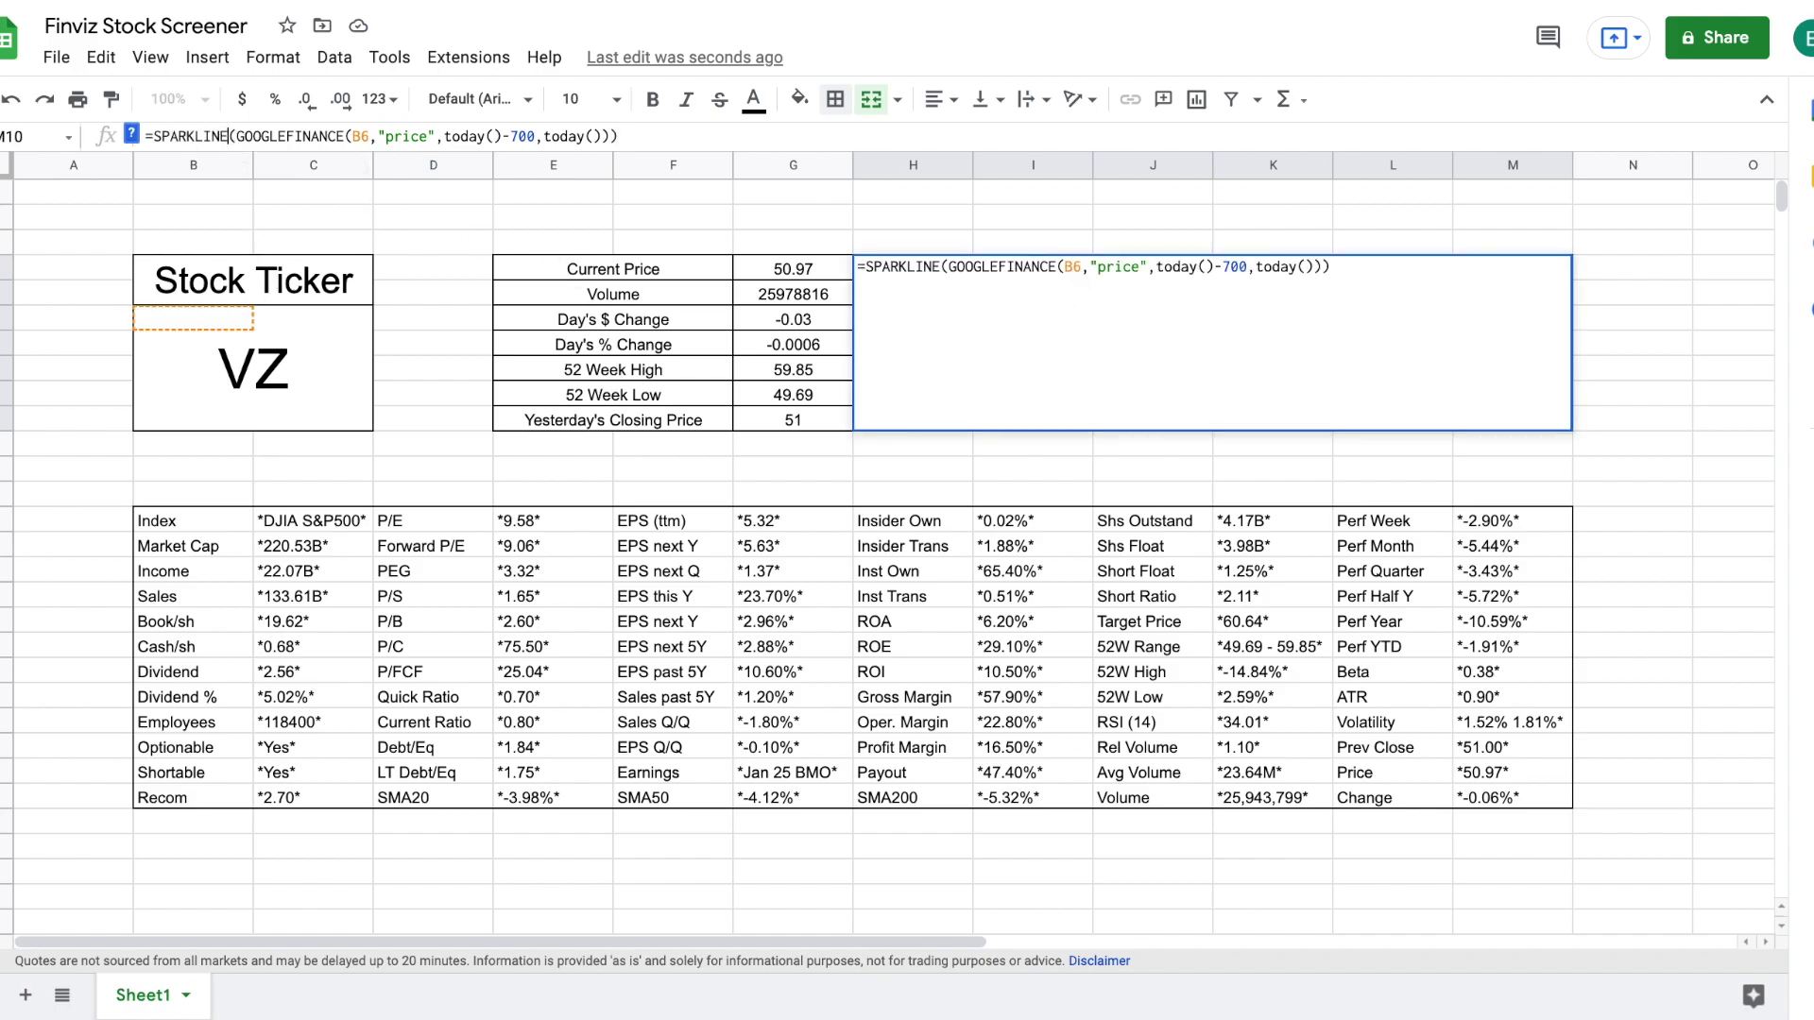
type("(index")
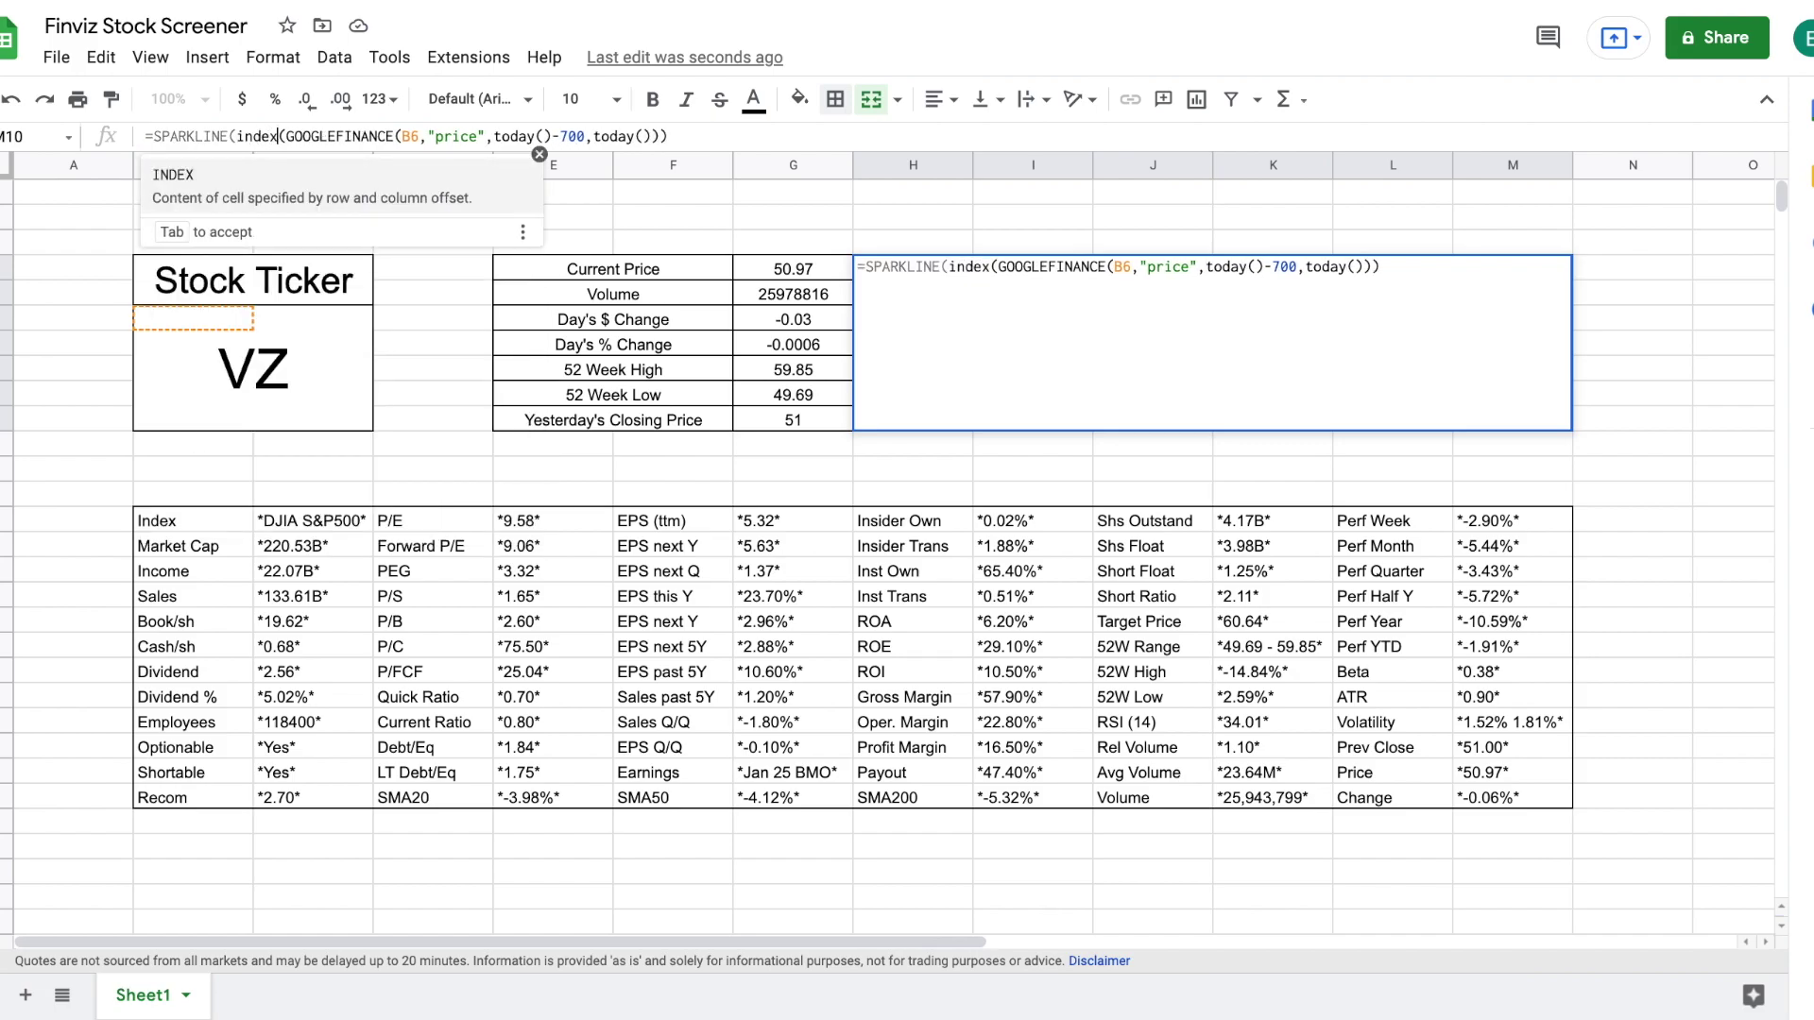
type("(")
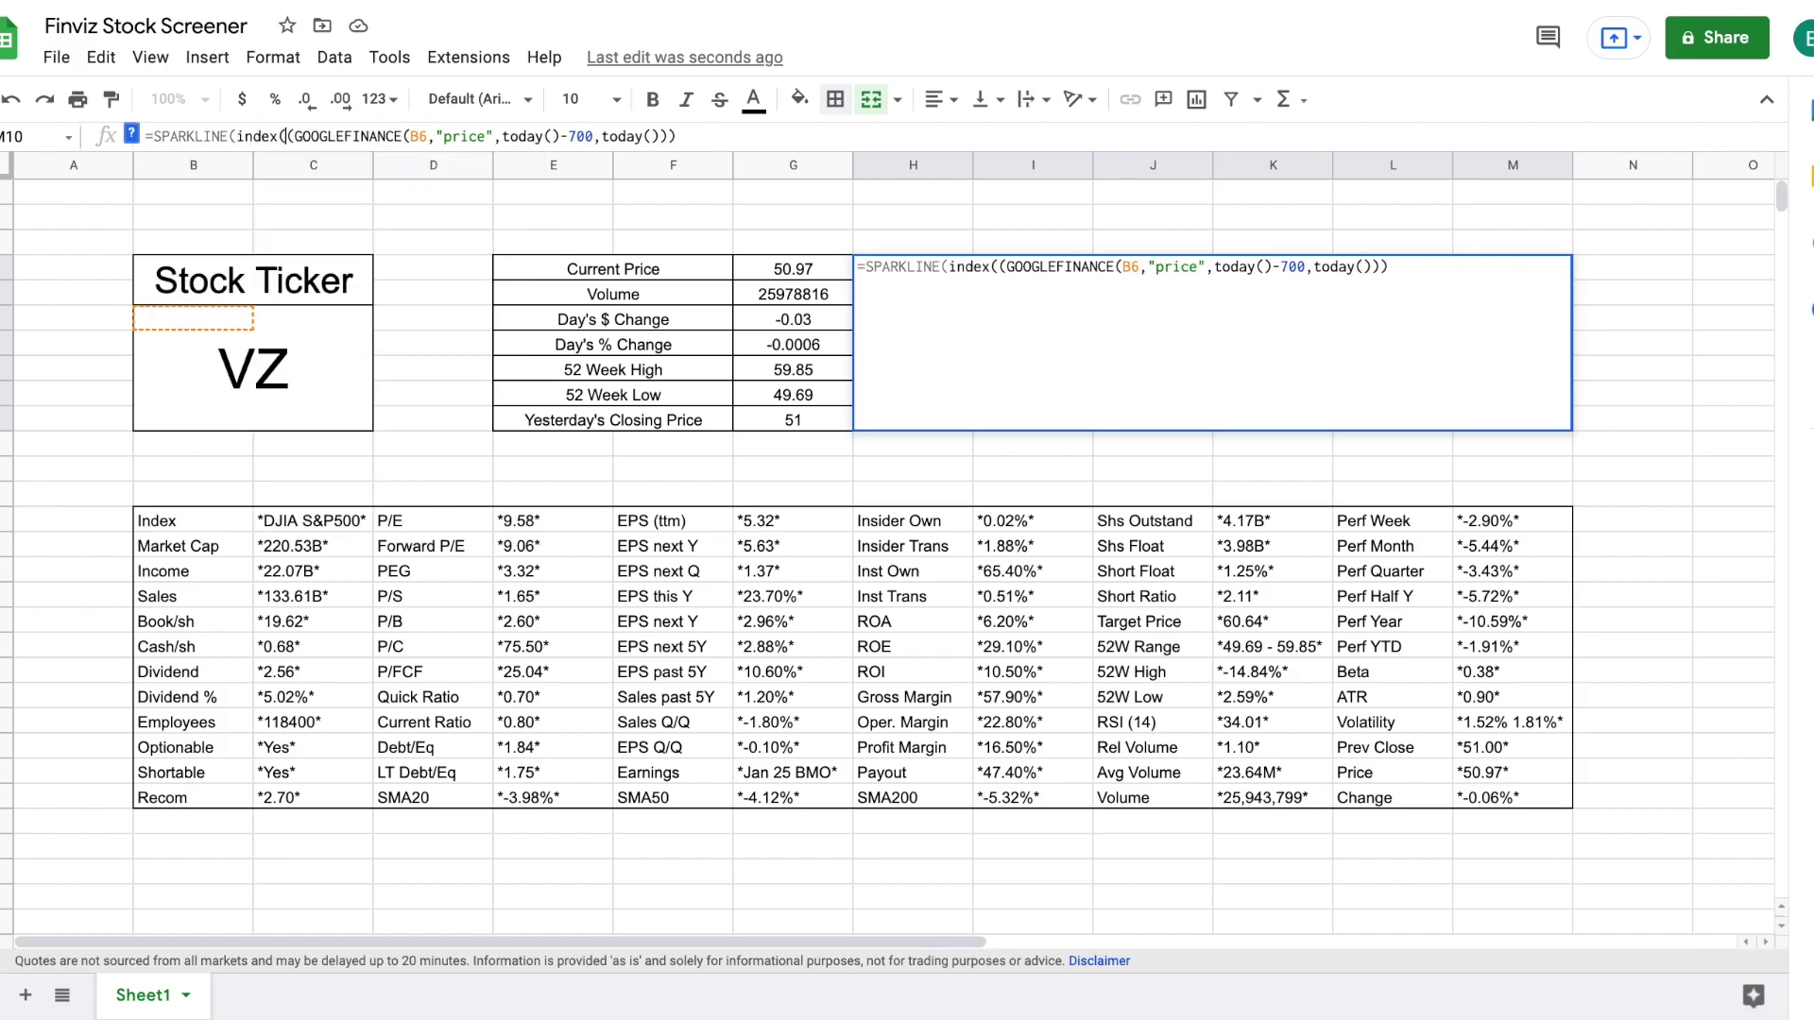
left_click(715, 135)
key("BackSpace")
key("BackSpace")
key("BackSpace")
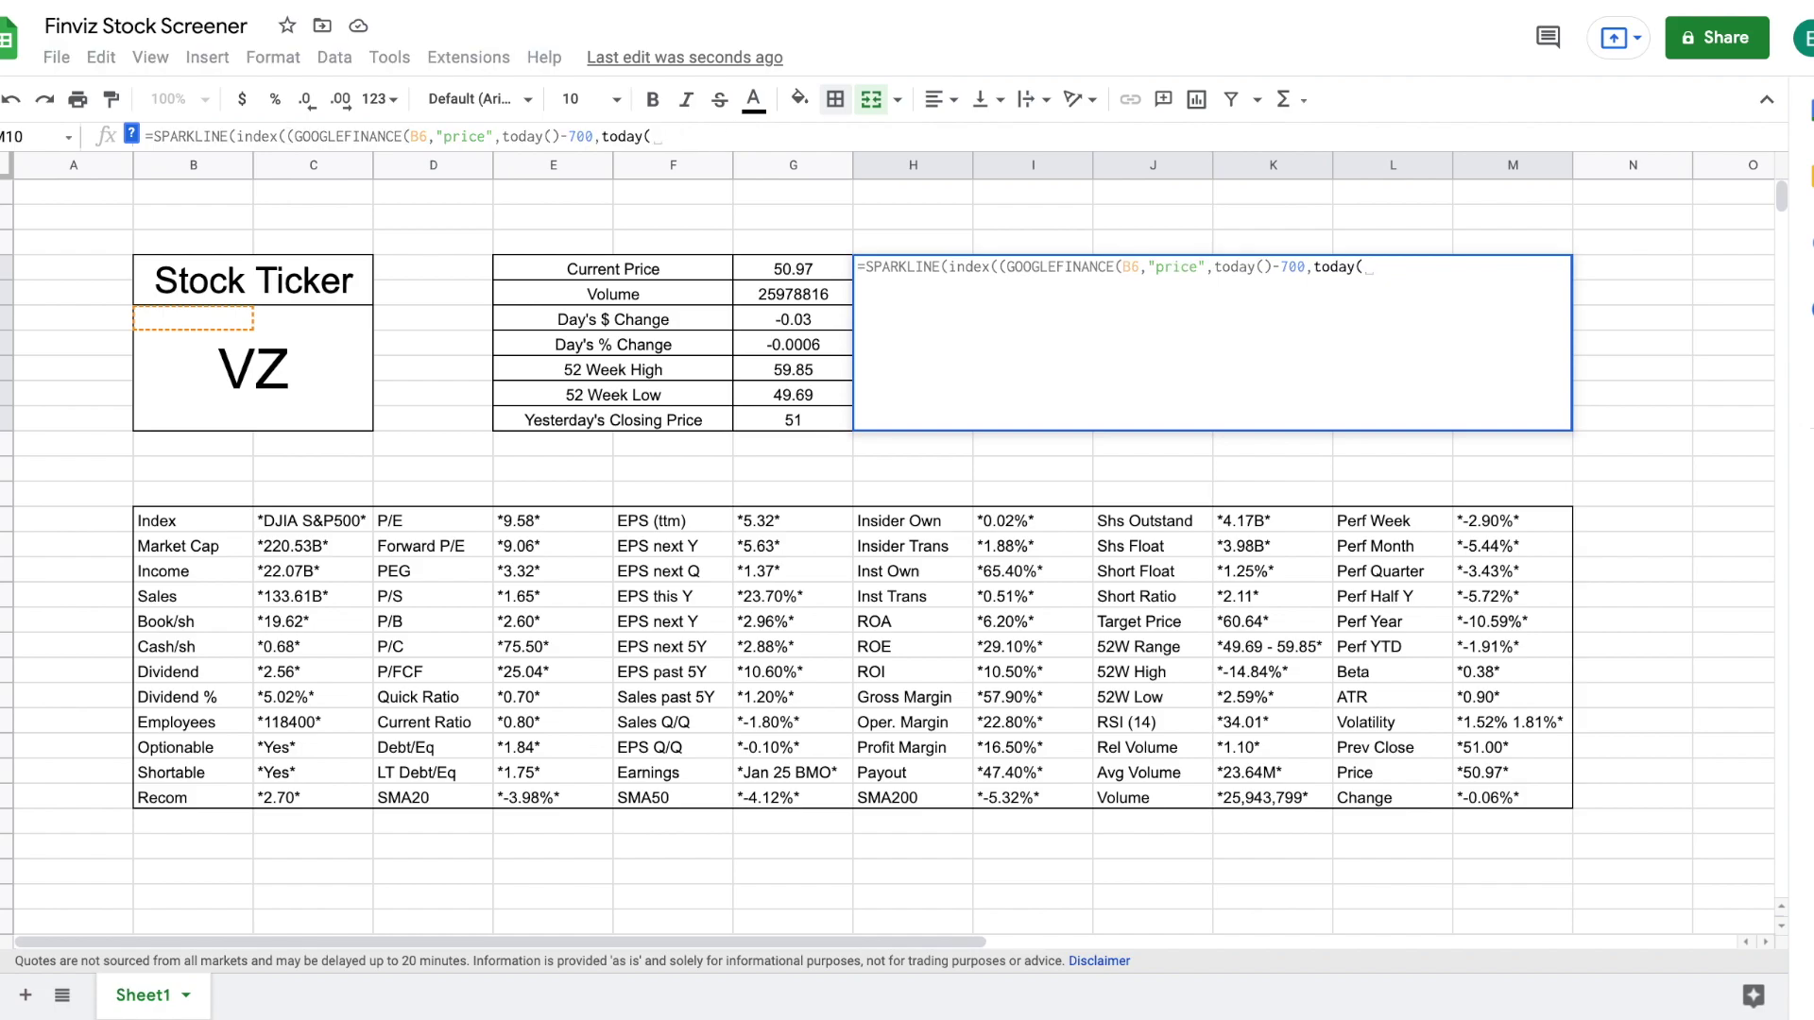
type(")),,2")
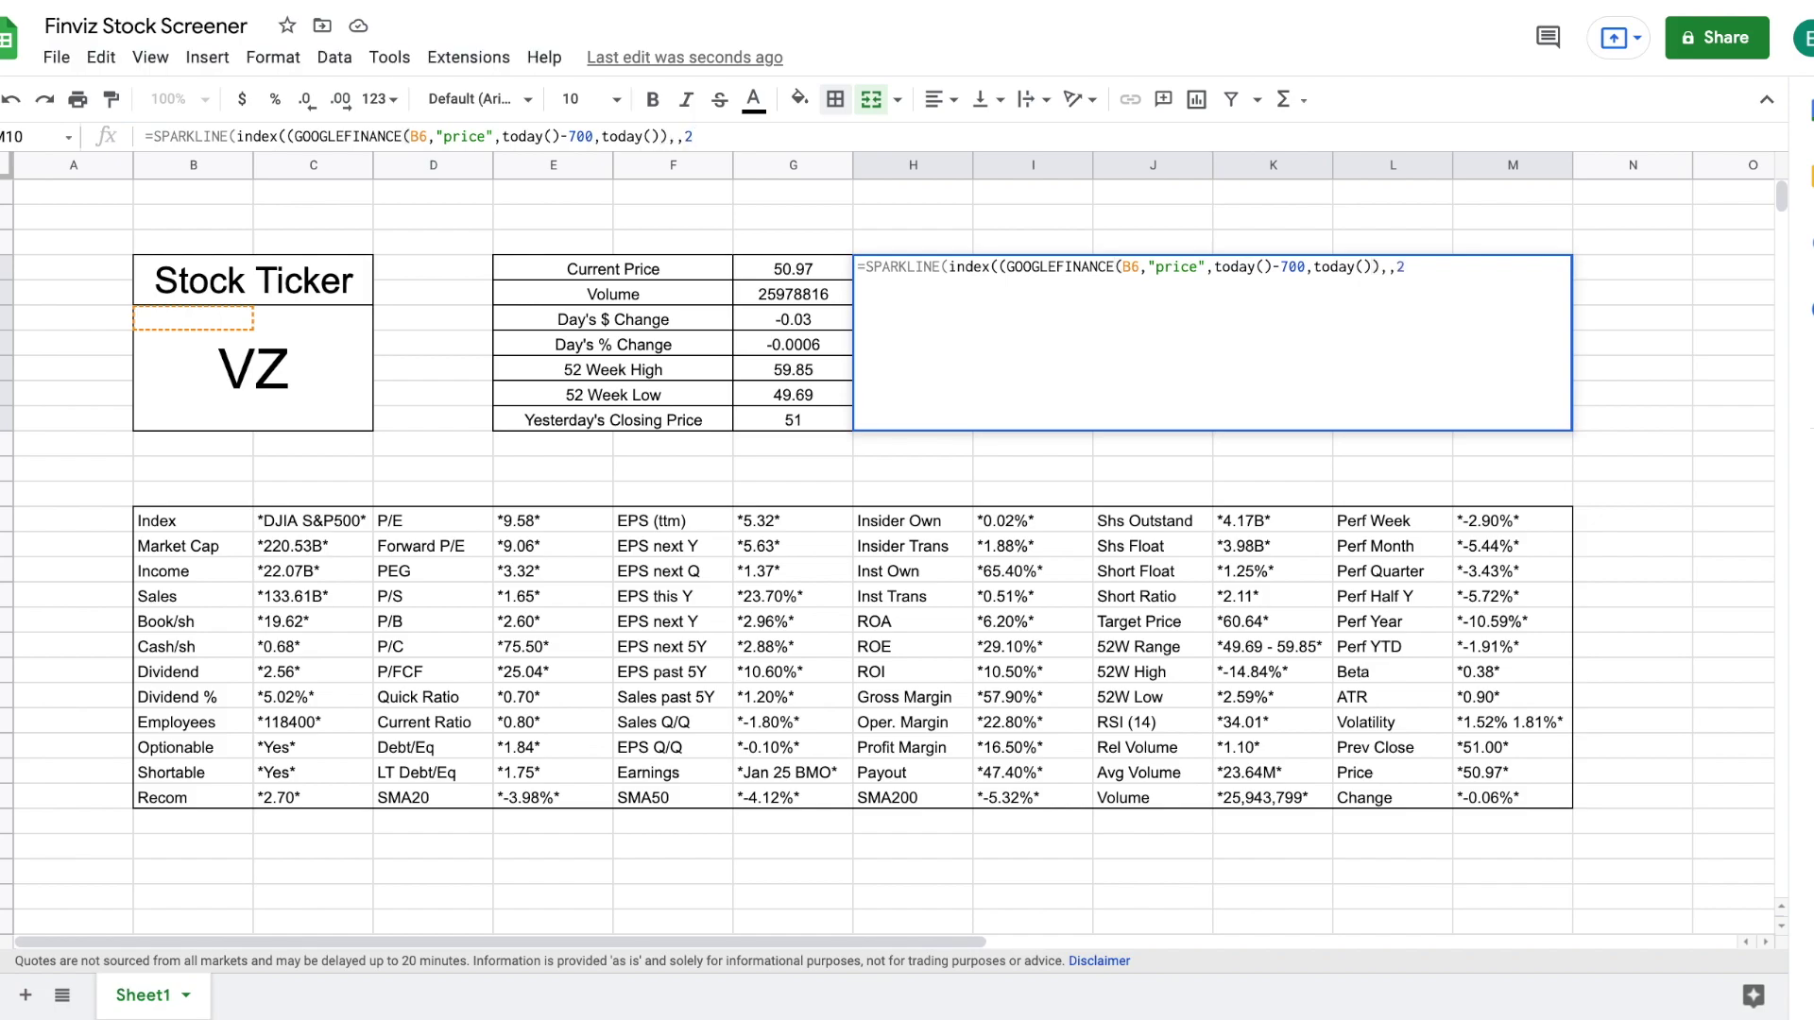
type(")")
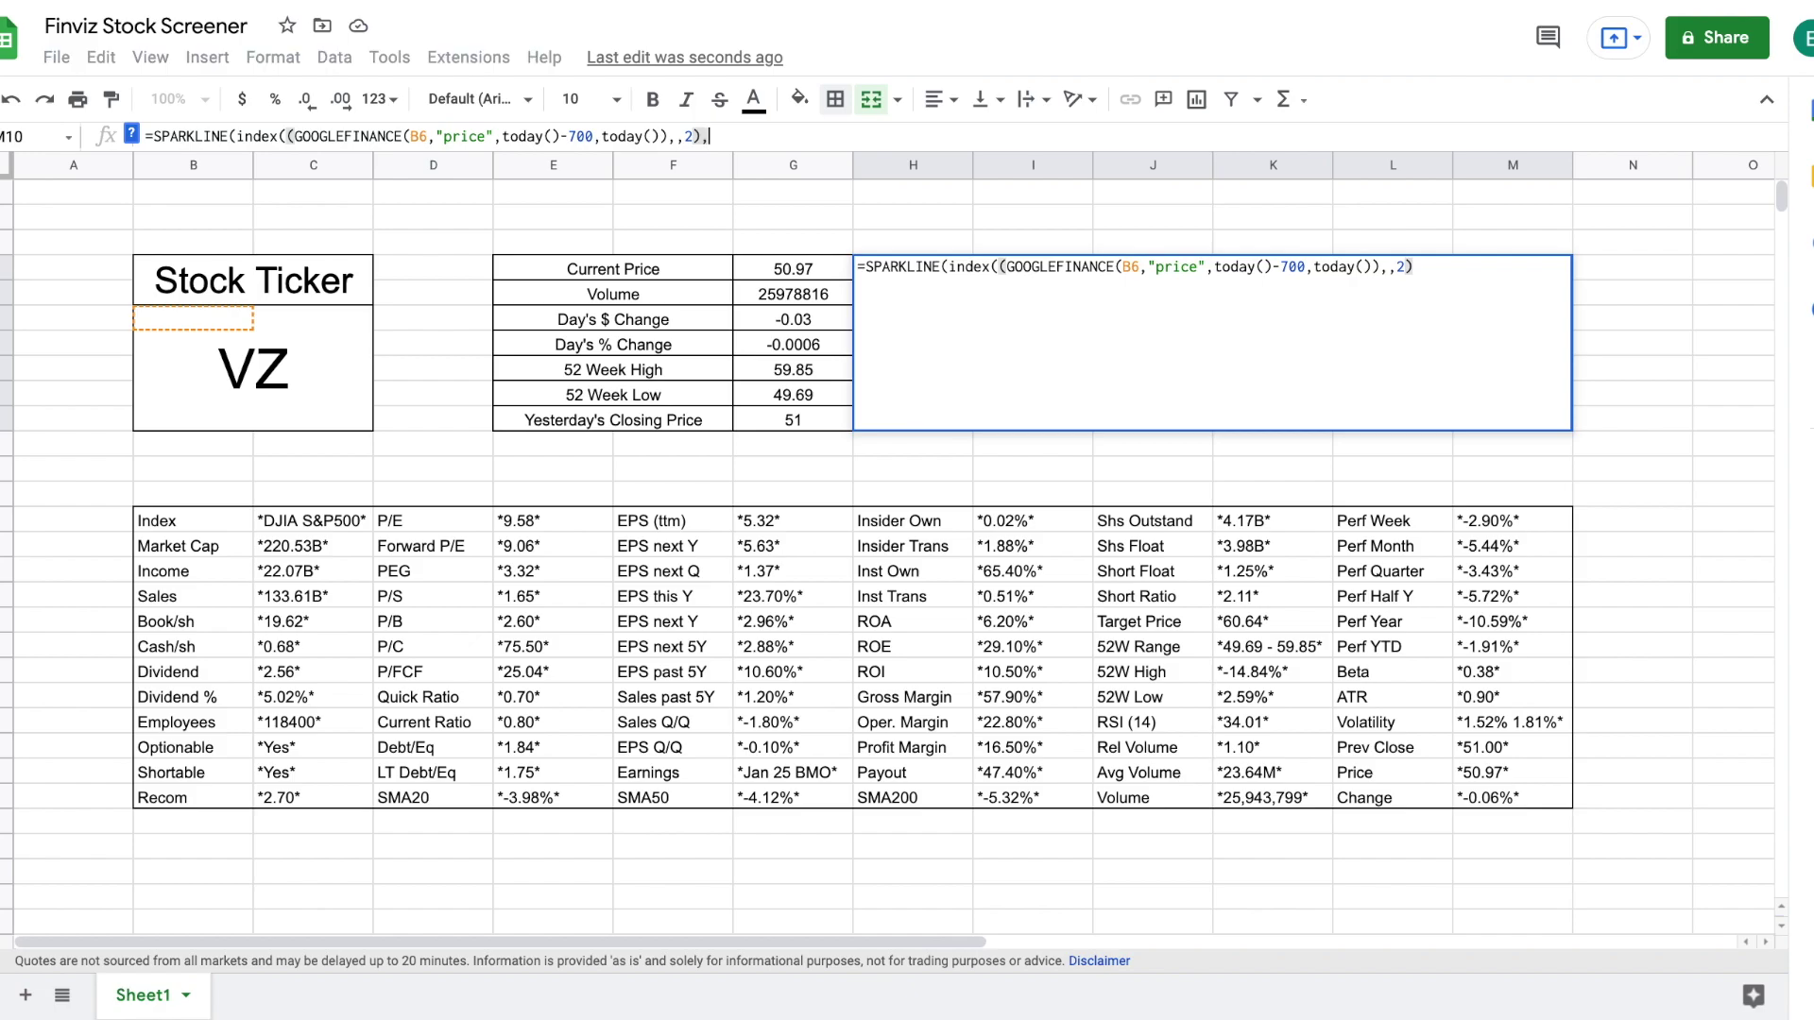
- Start an options array after the INDEX part of the sparkline formula, with the option Charttype set to column
type(",")
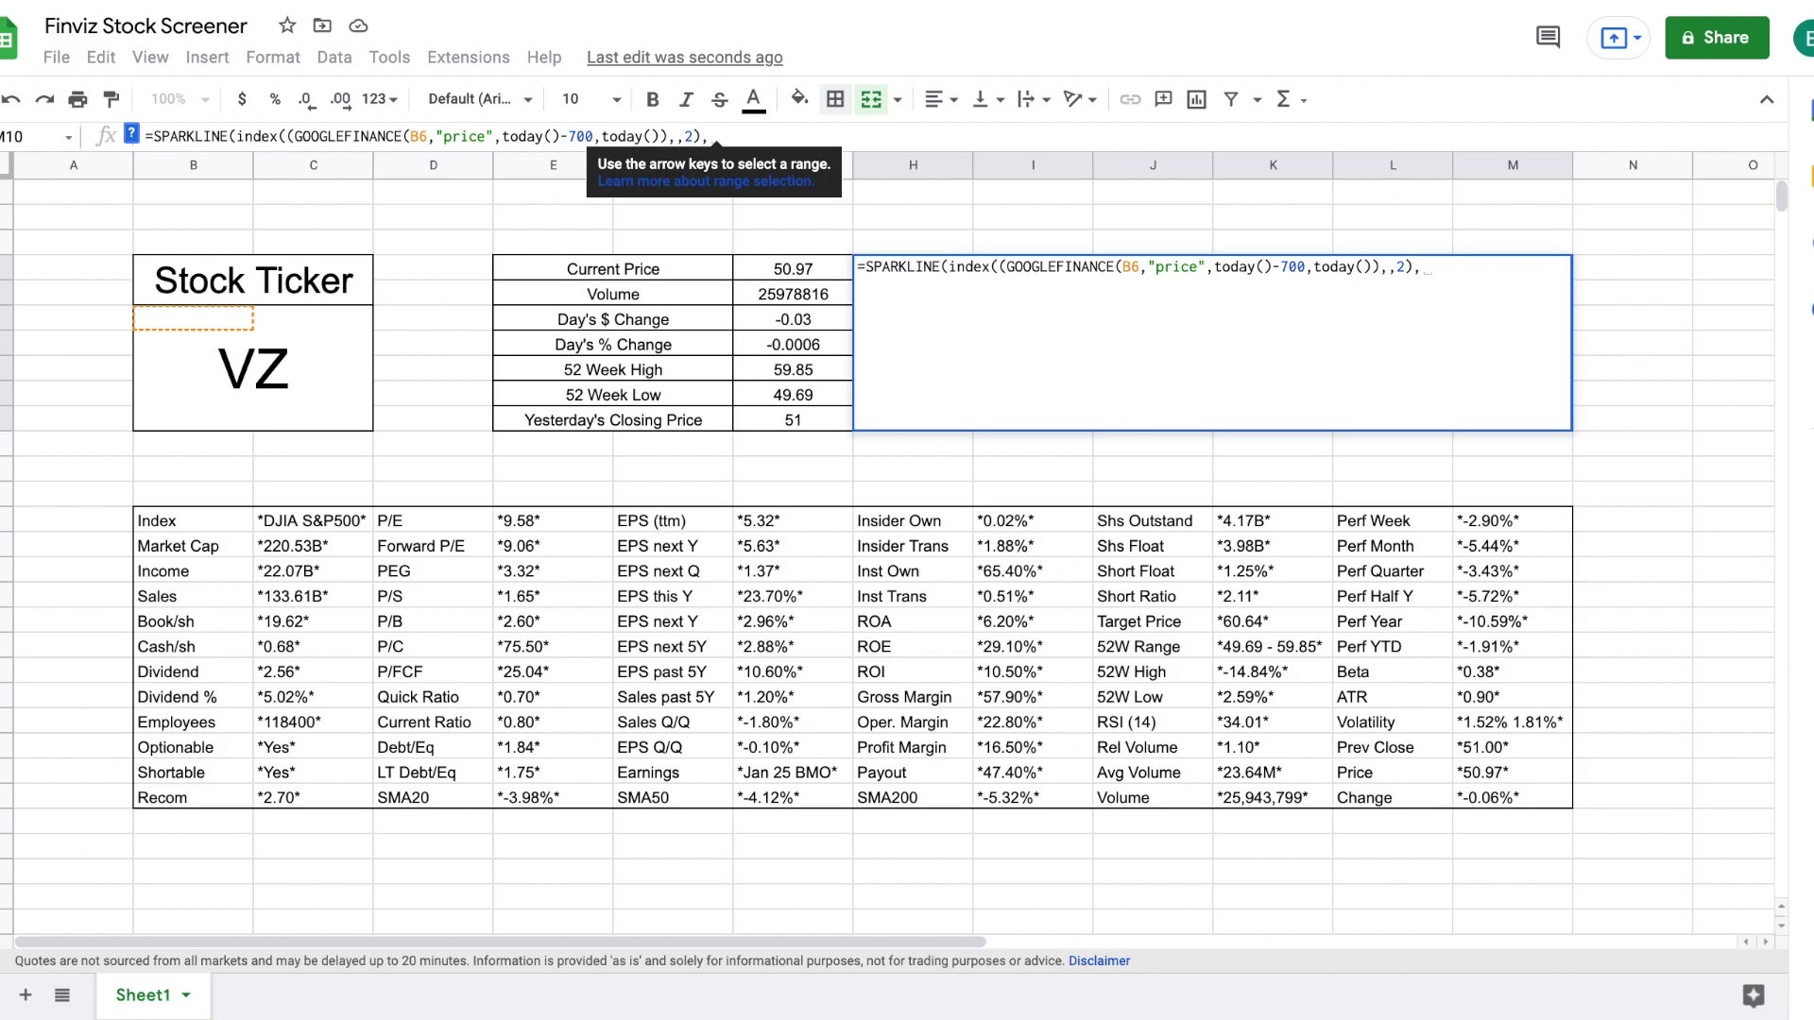
type("{")
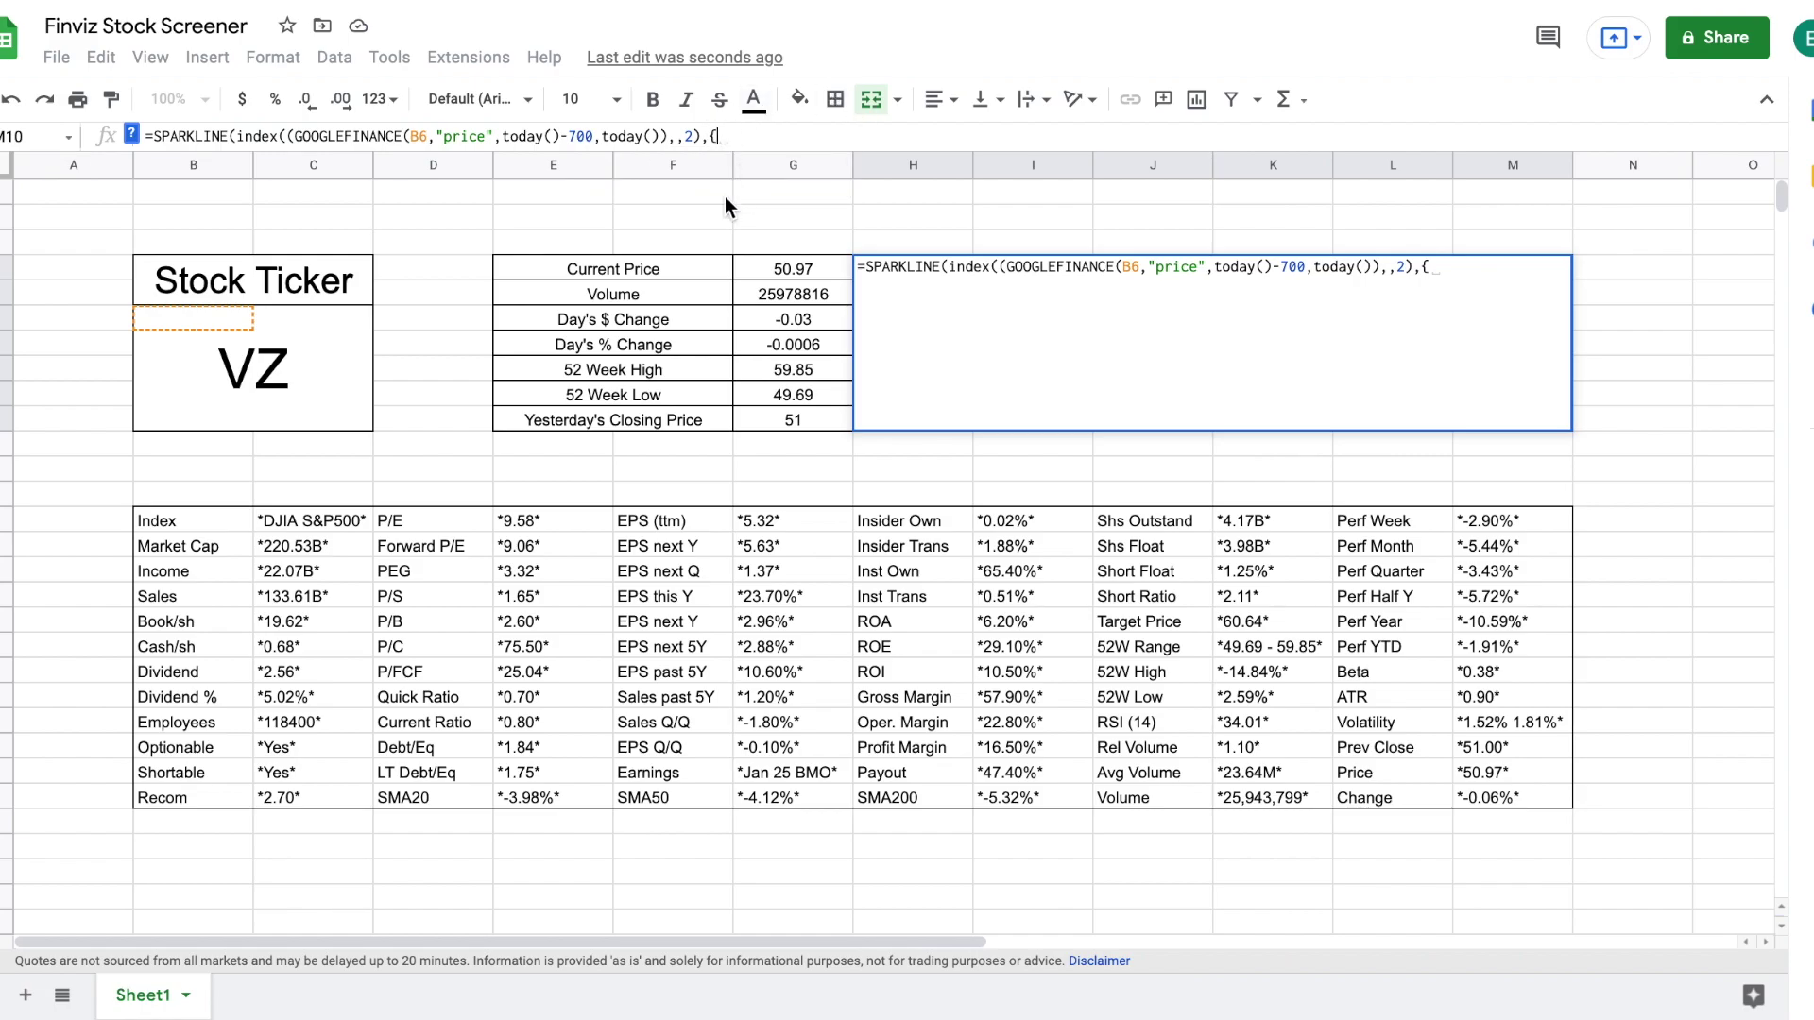
type("\"C")
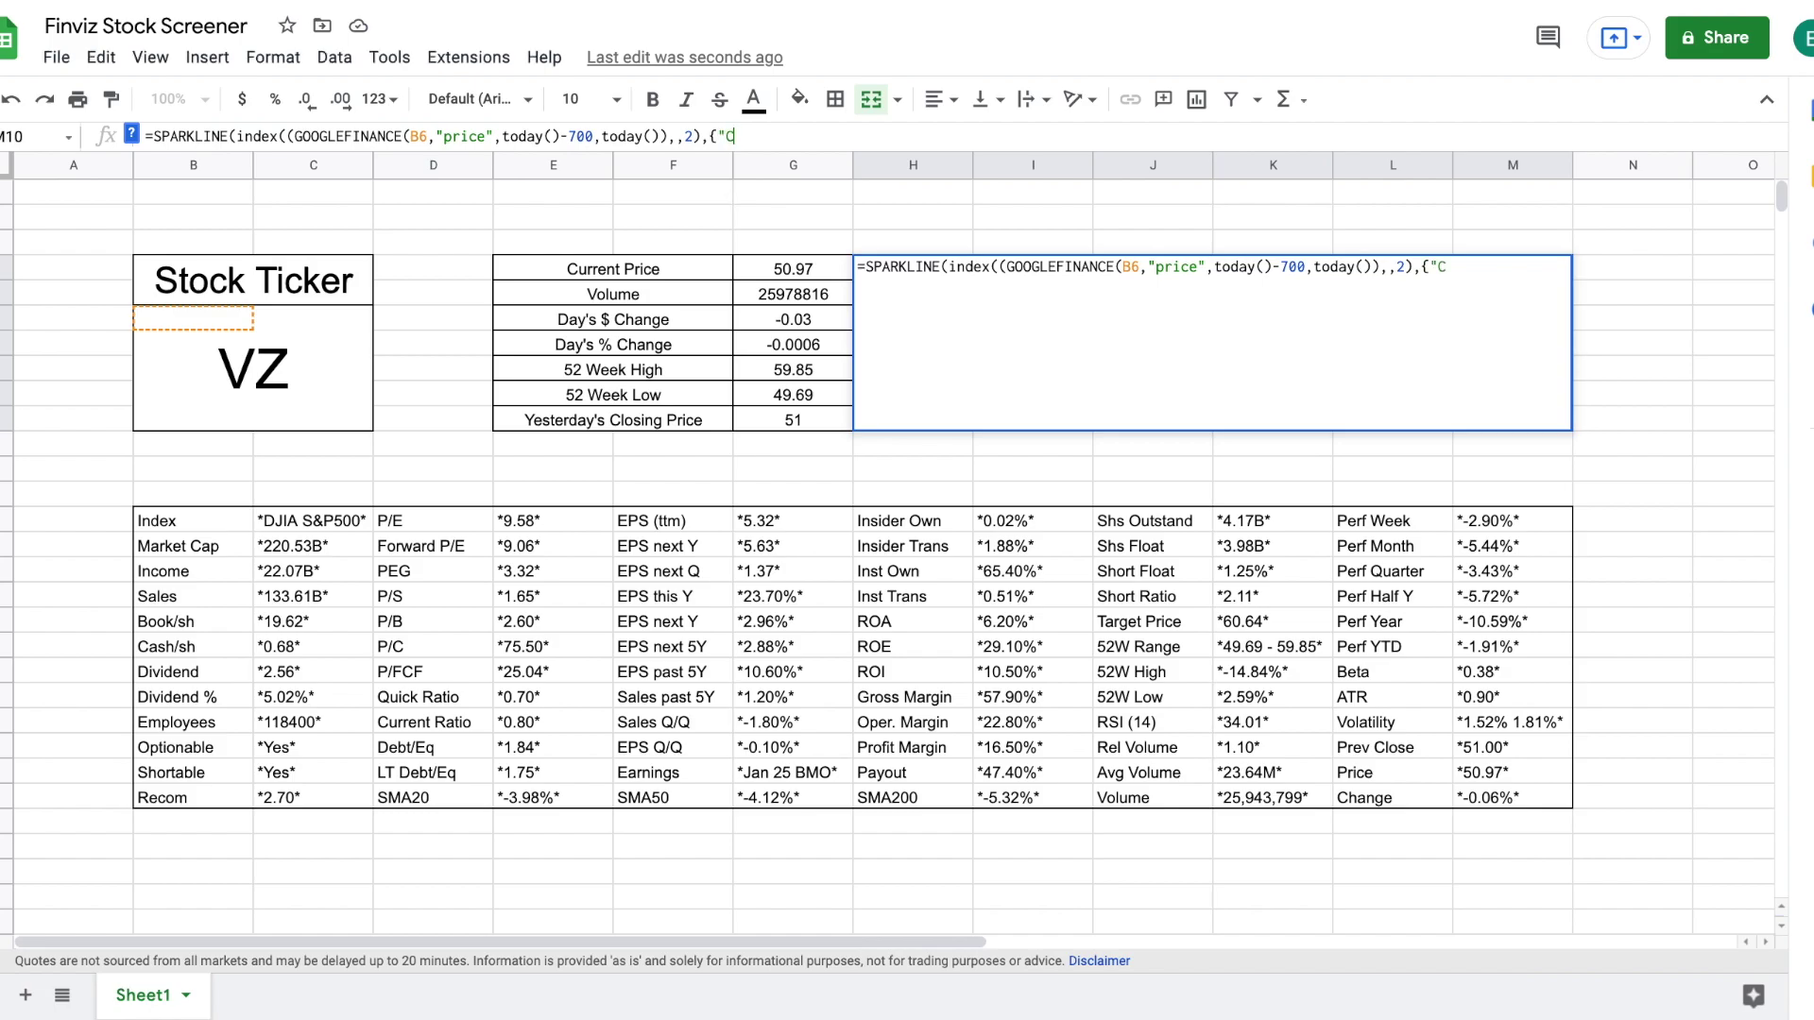
type("harttype\",")
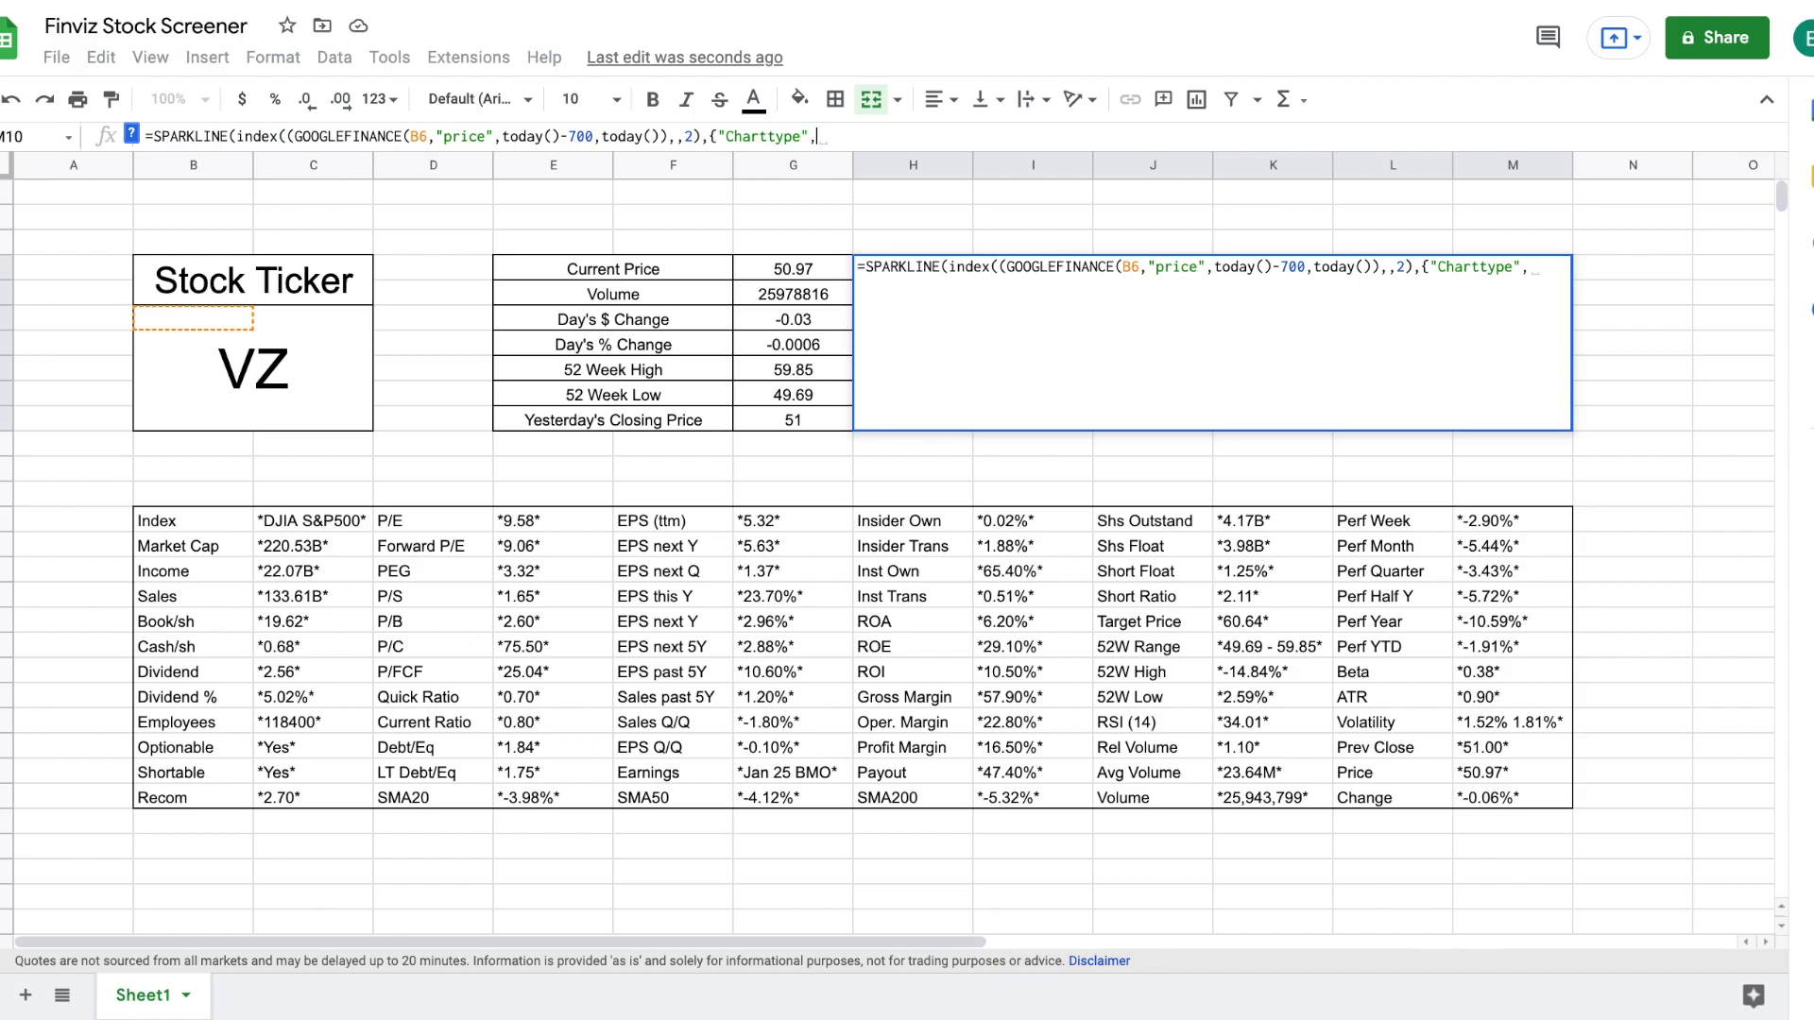
type("\"column")
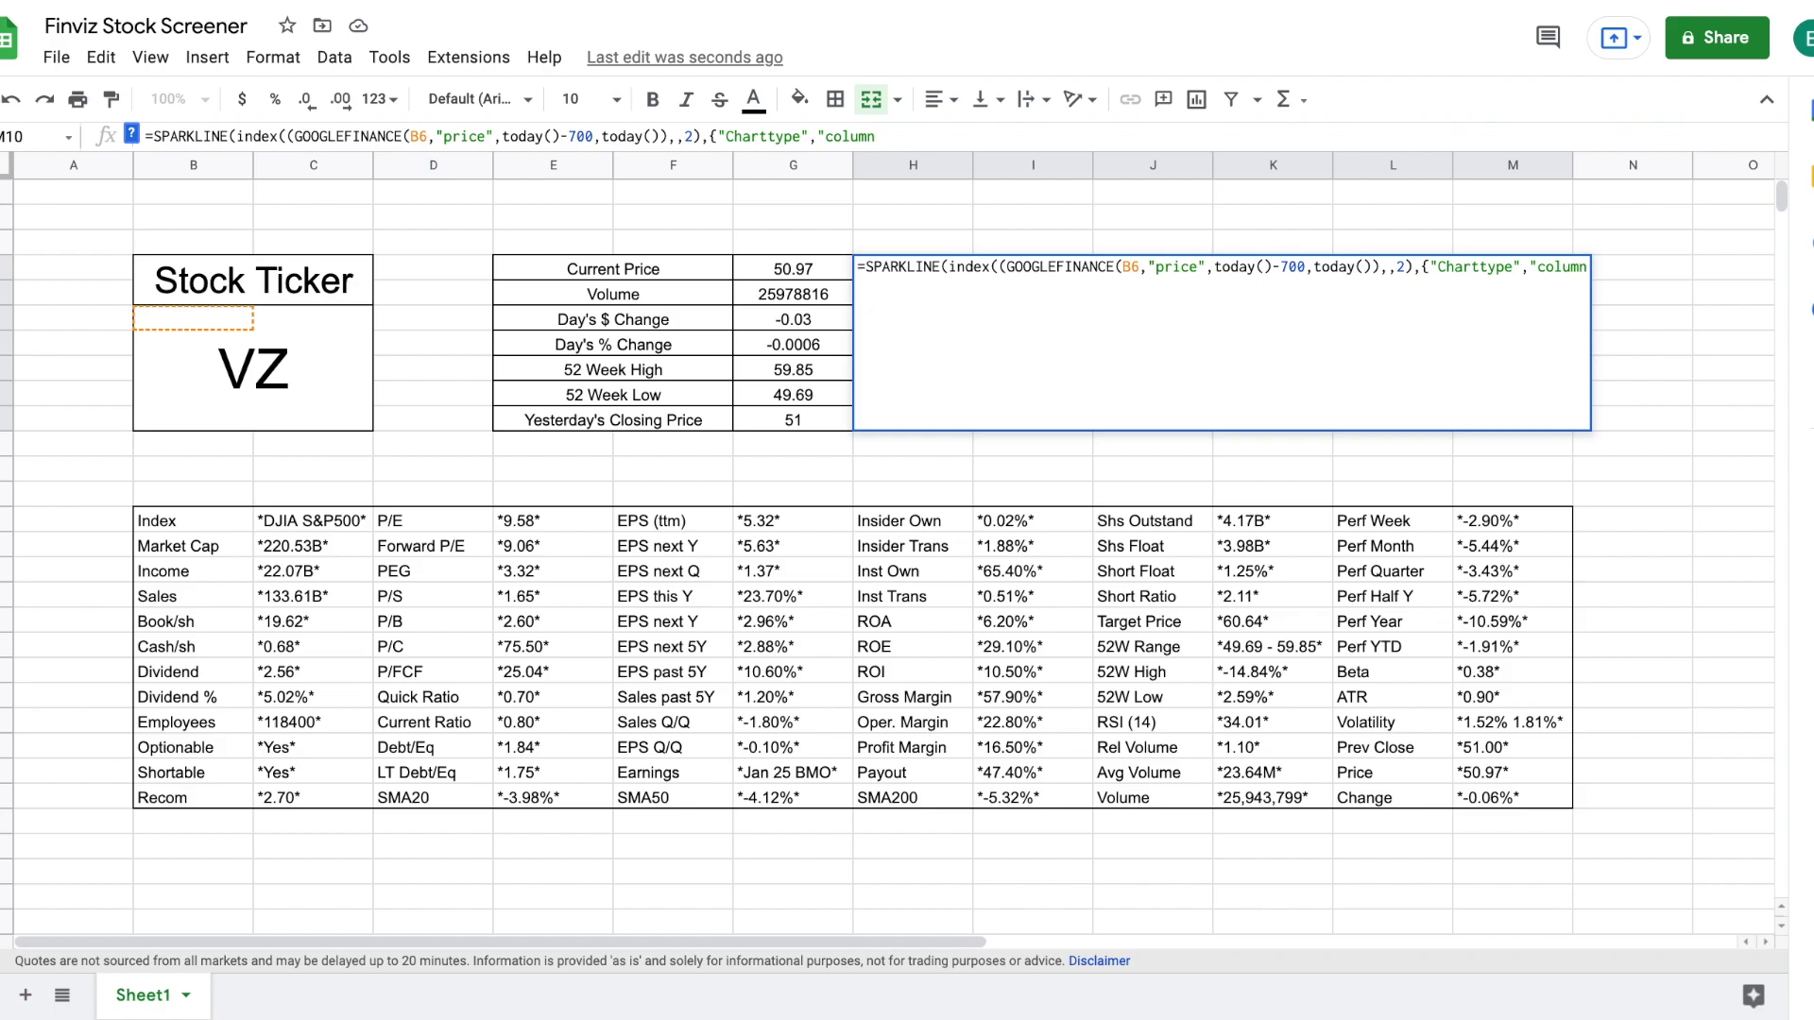
type("\"")
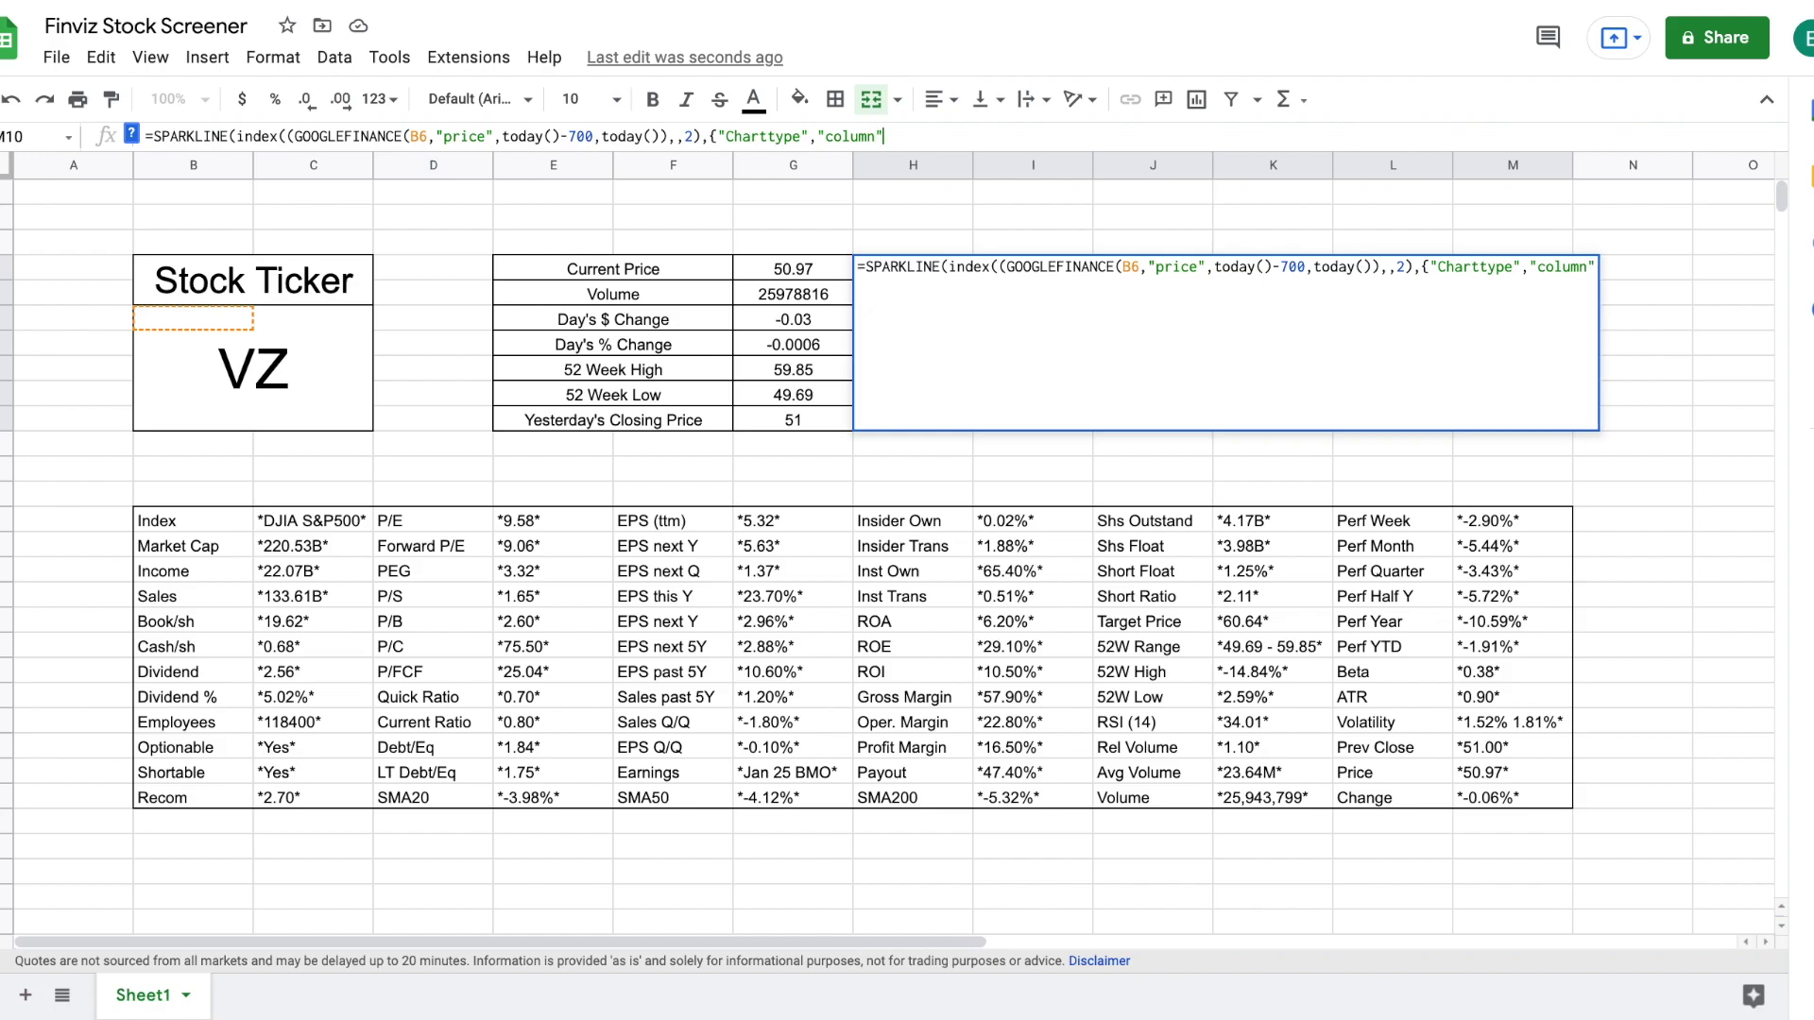
- Add the option color with the value blue to the sparkline options, close the formula's brackets and enter it
type(";")
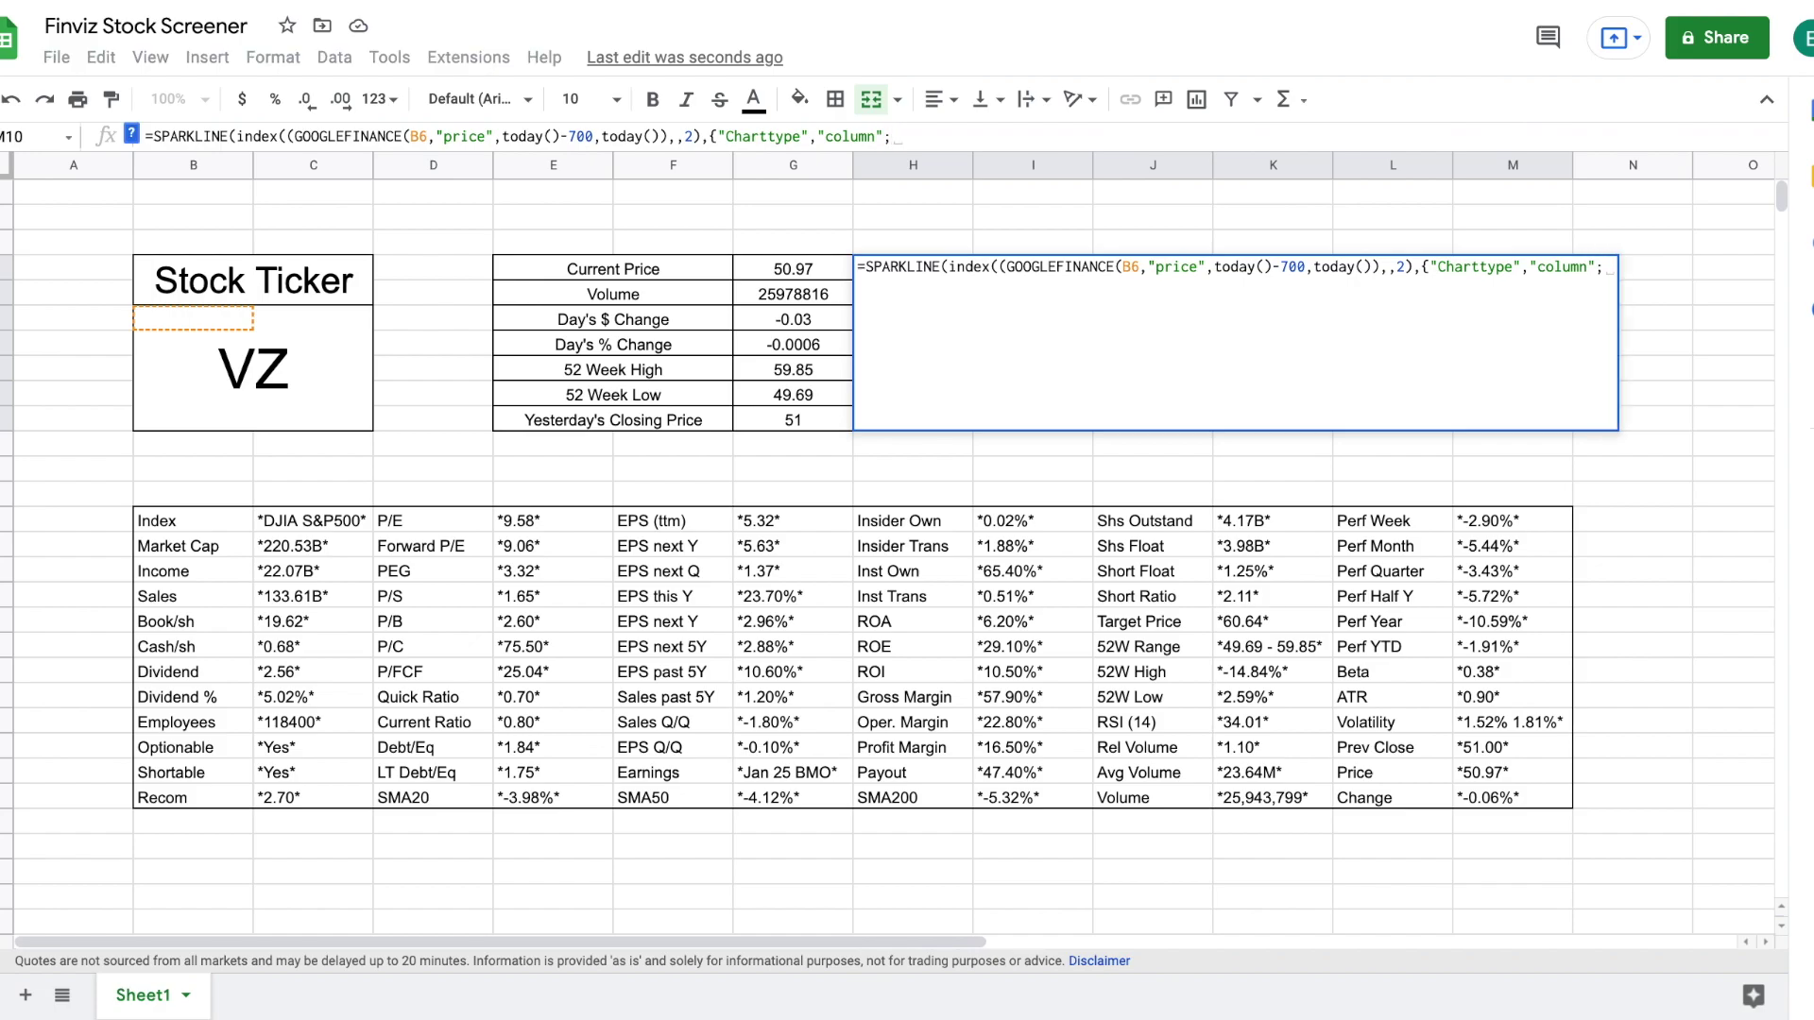
type("\"co")
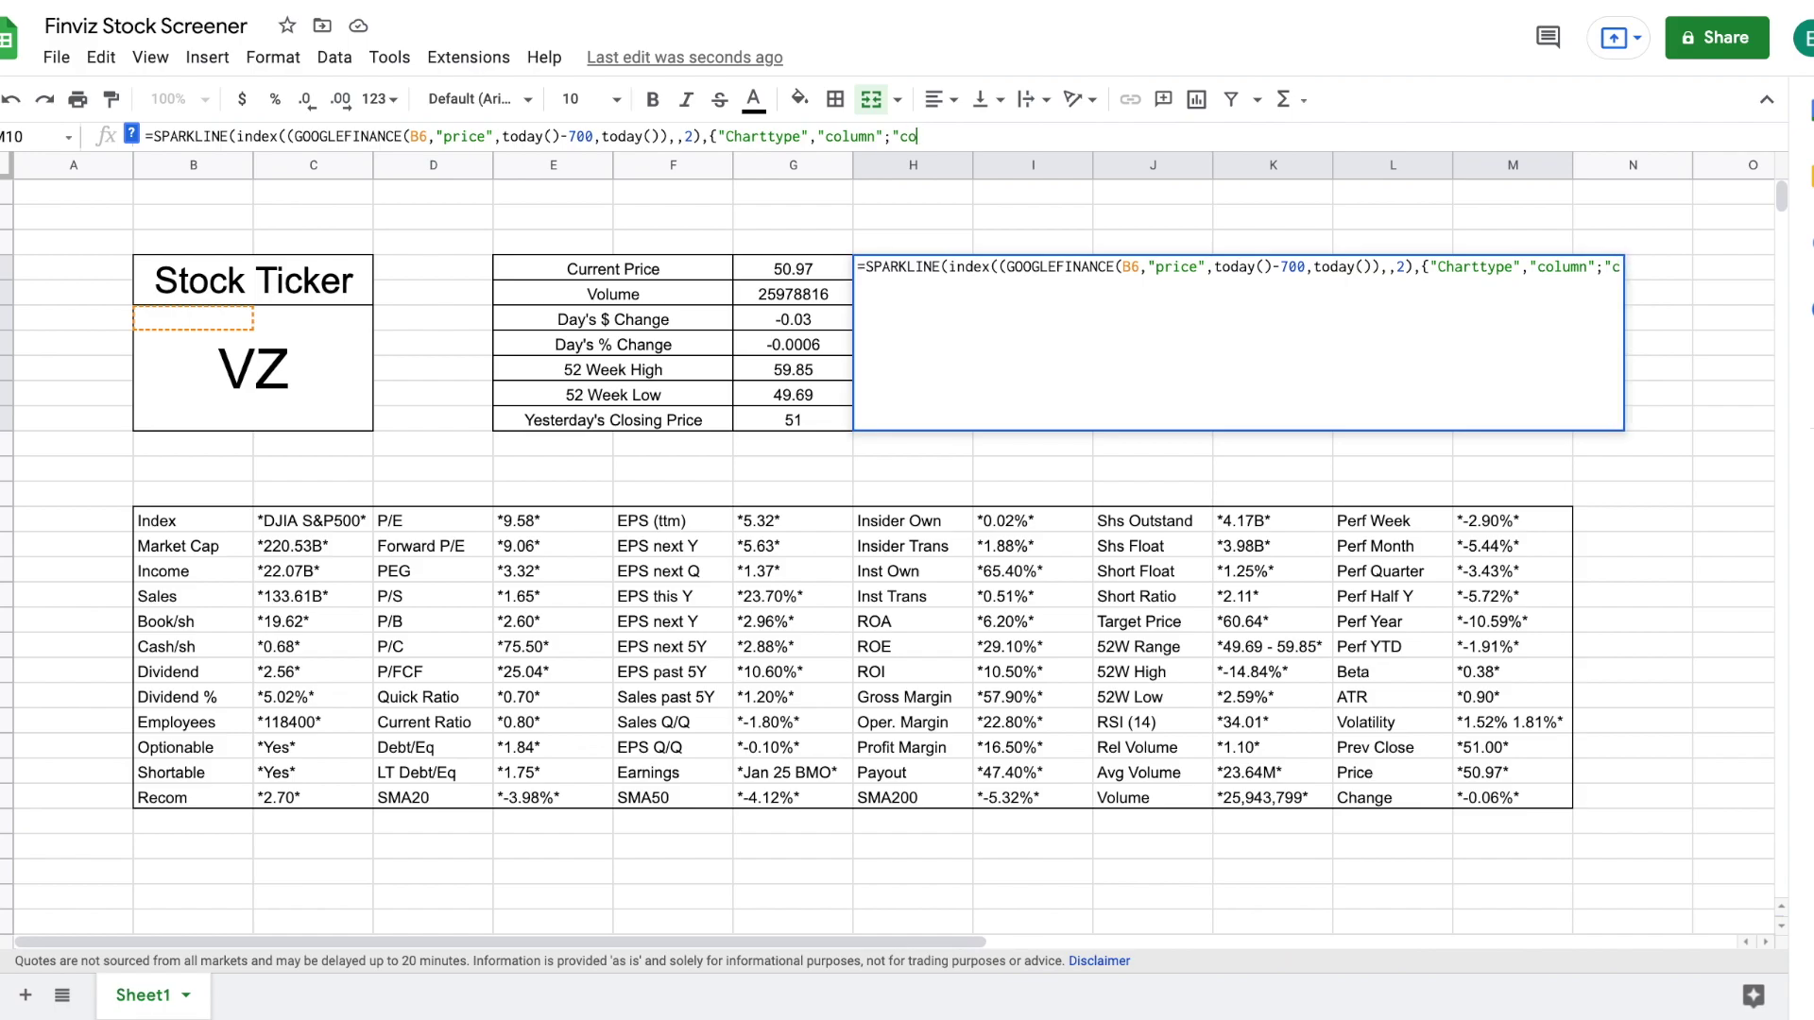
type("lor\",\"")
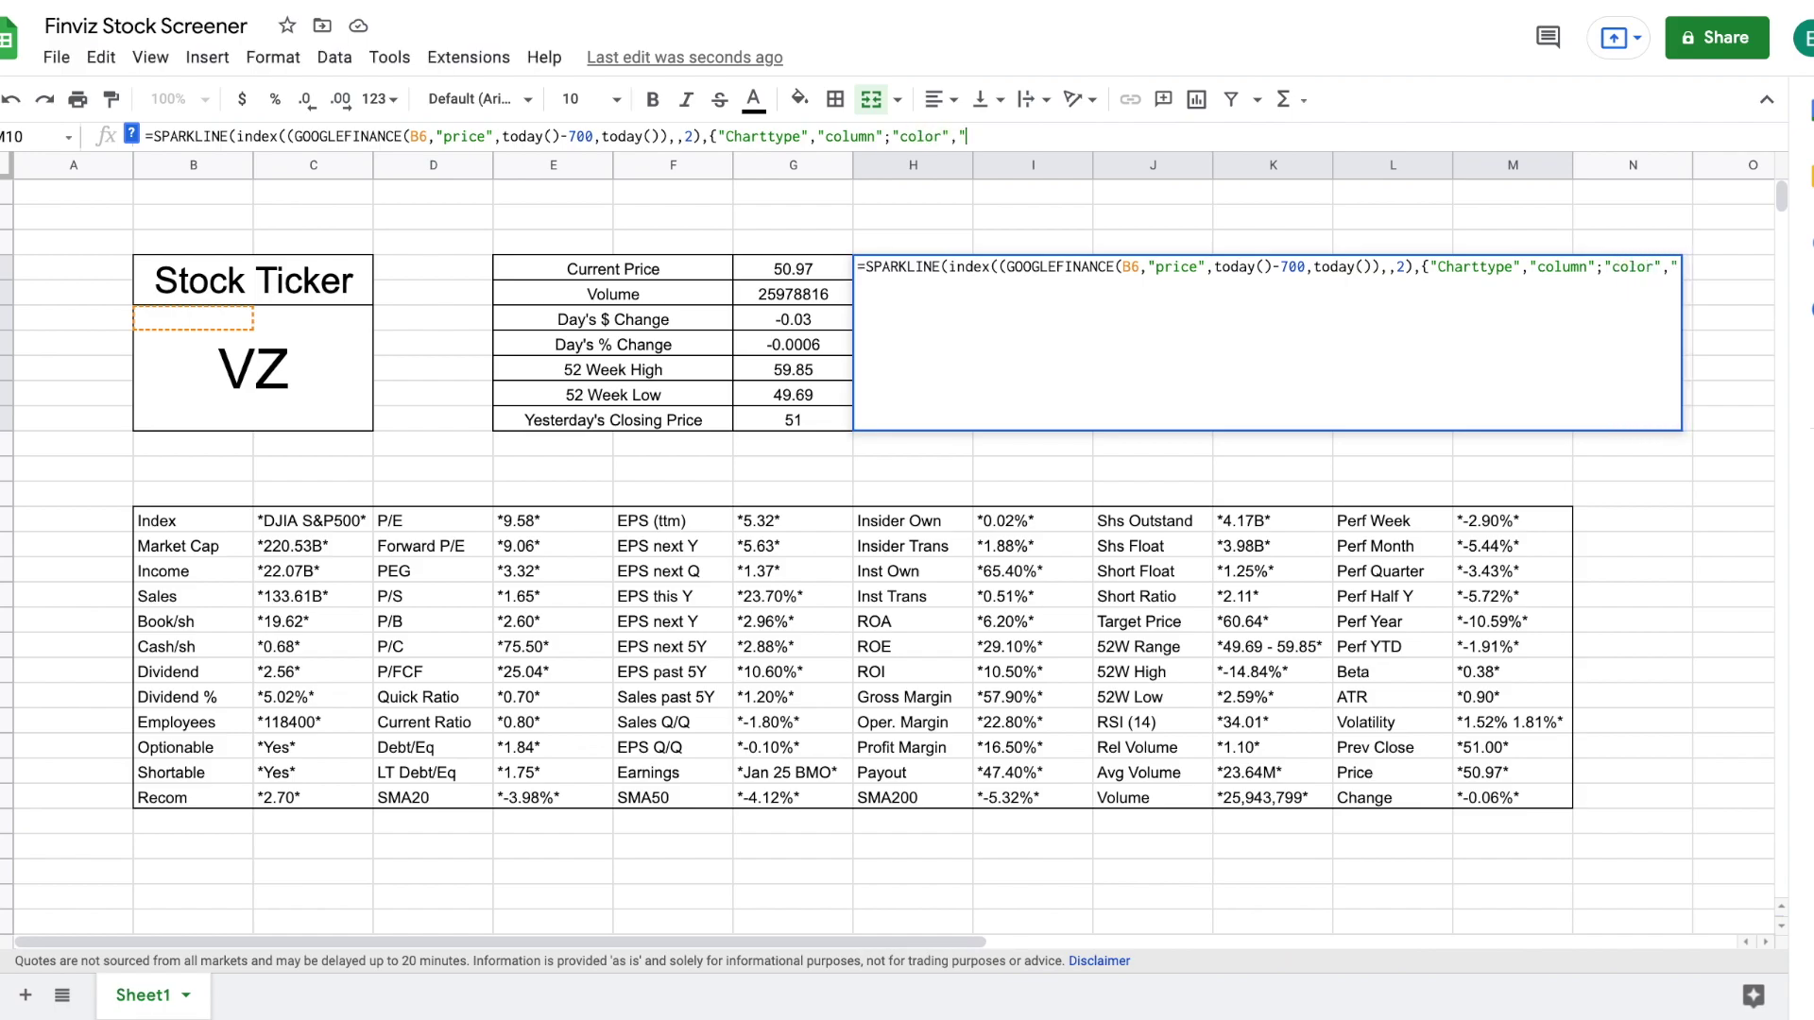
type("blue")
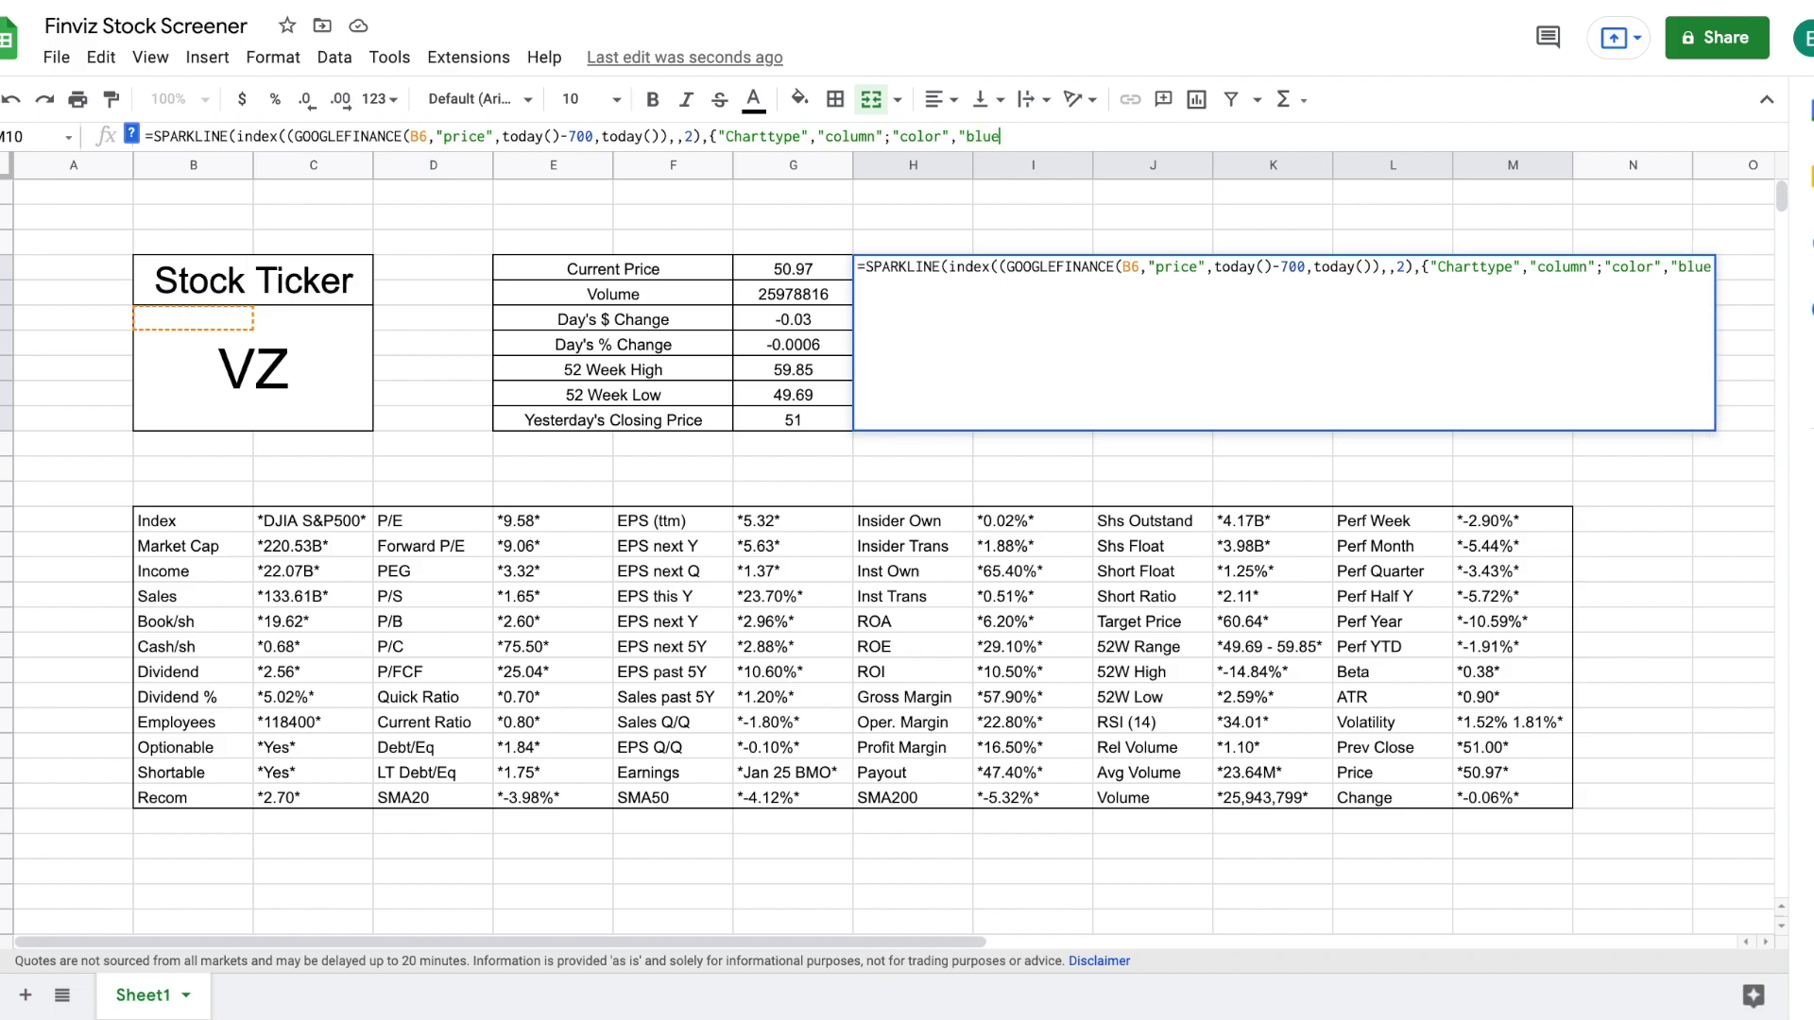
type("\"")
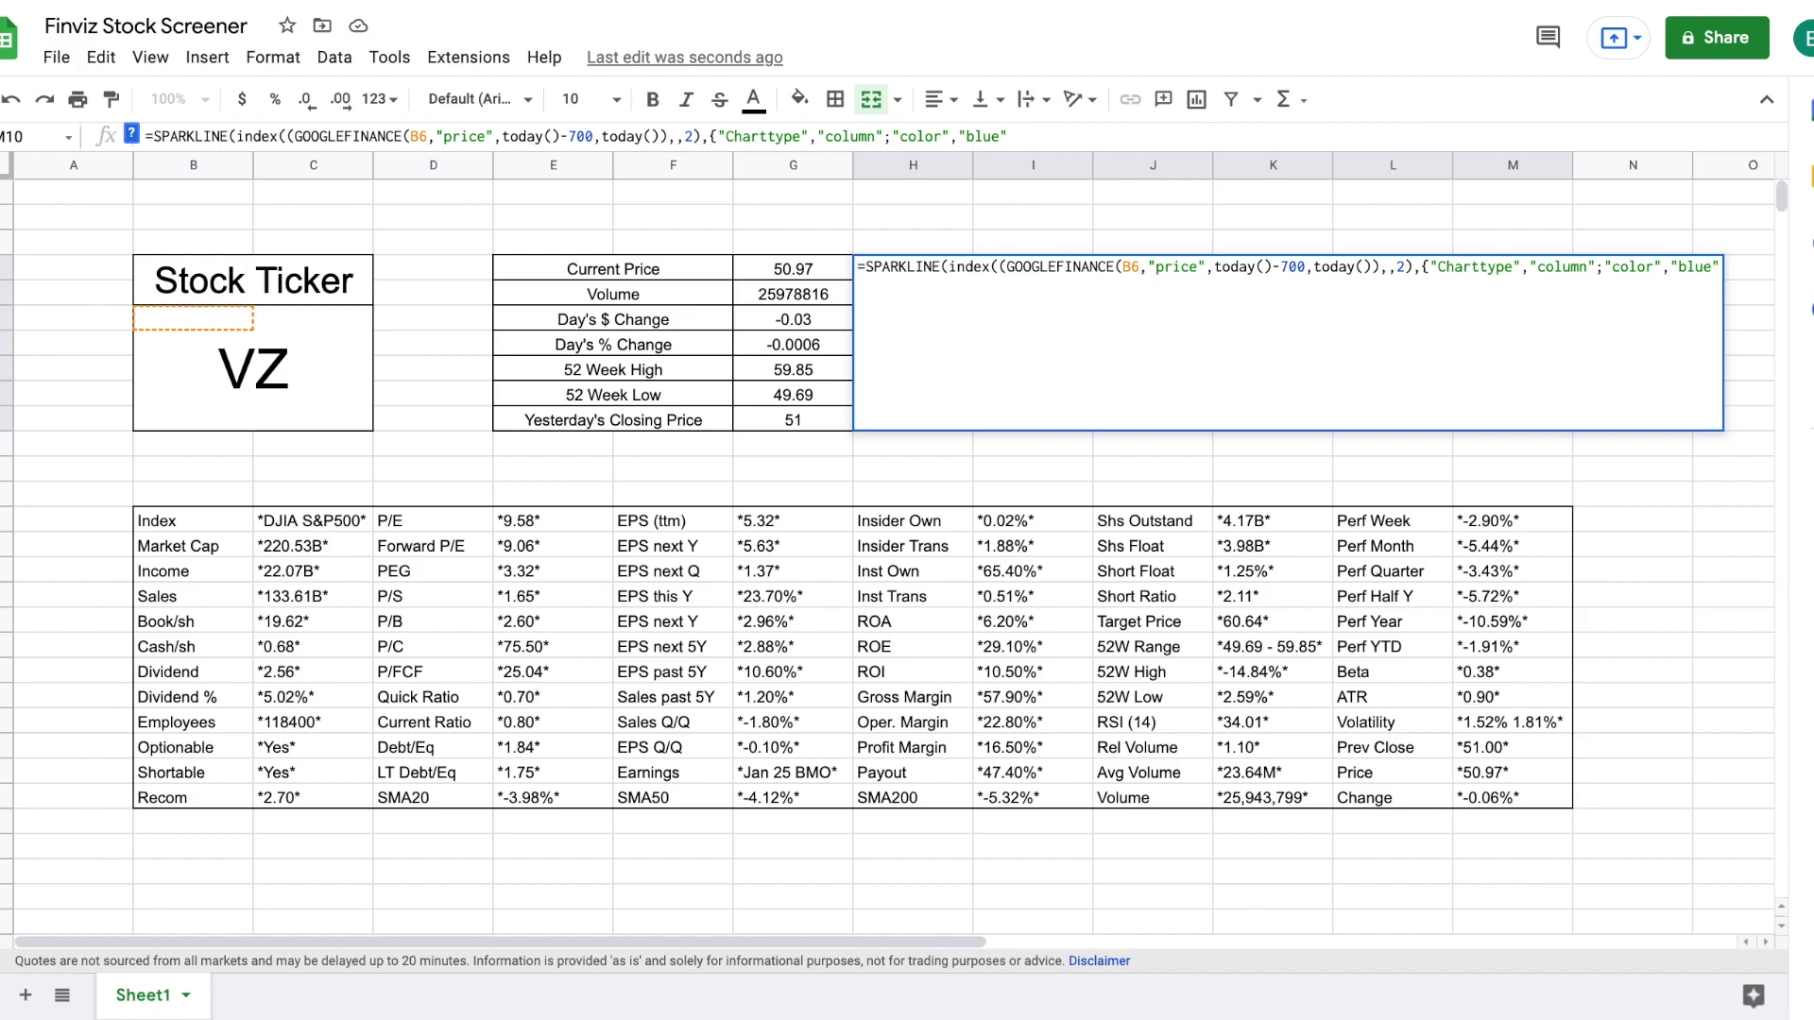
type("}))")
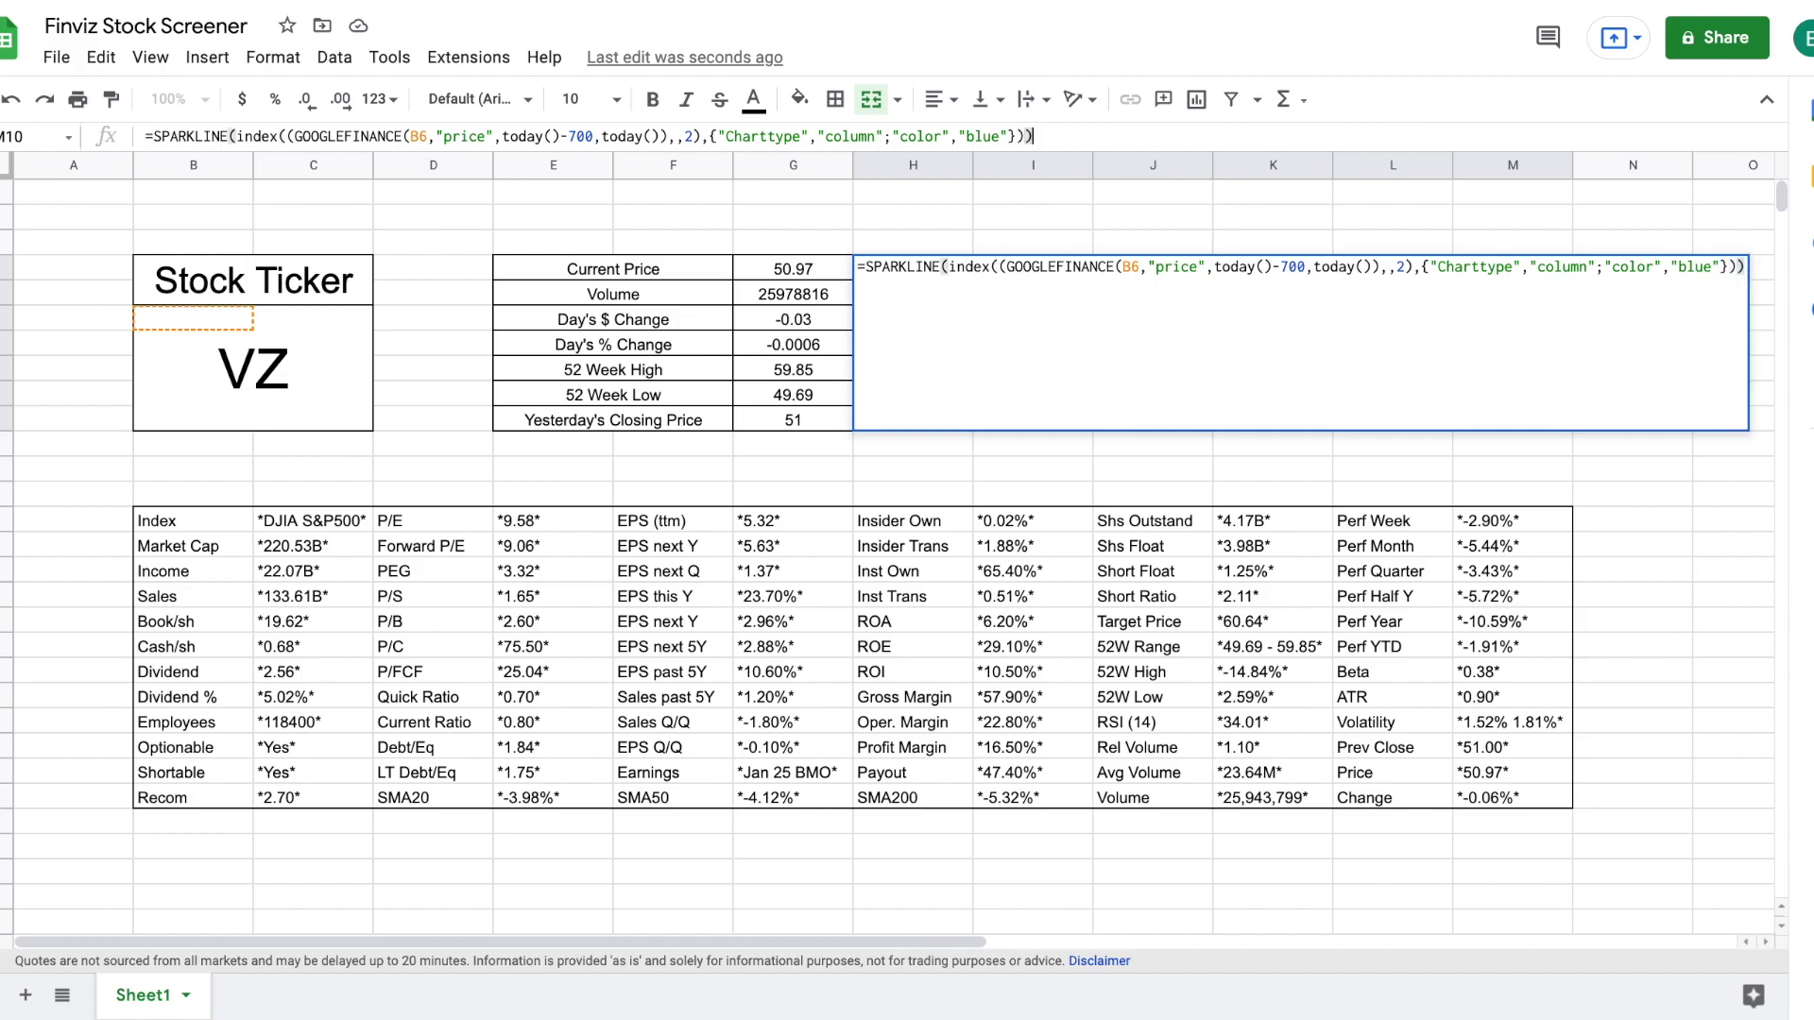
key("Return")
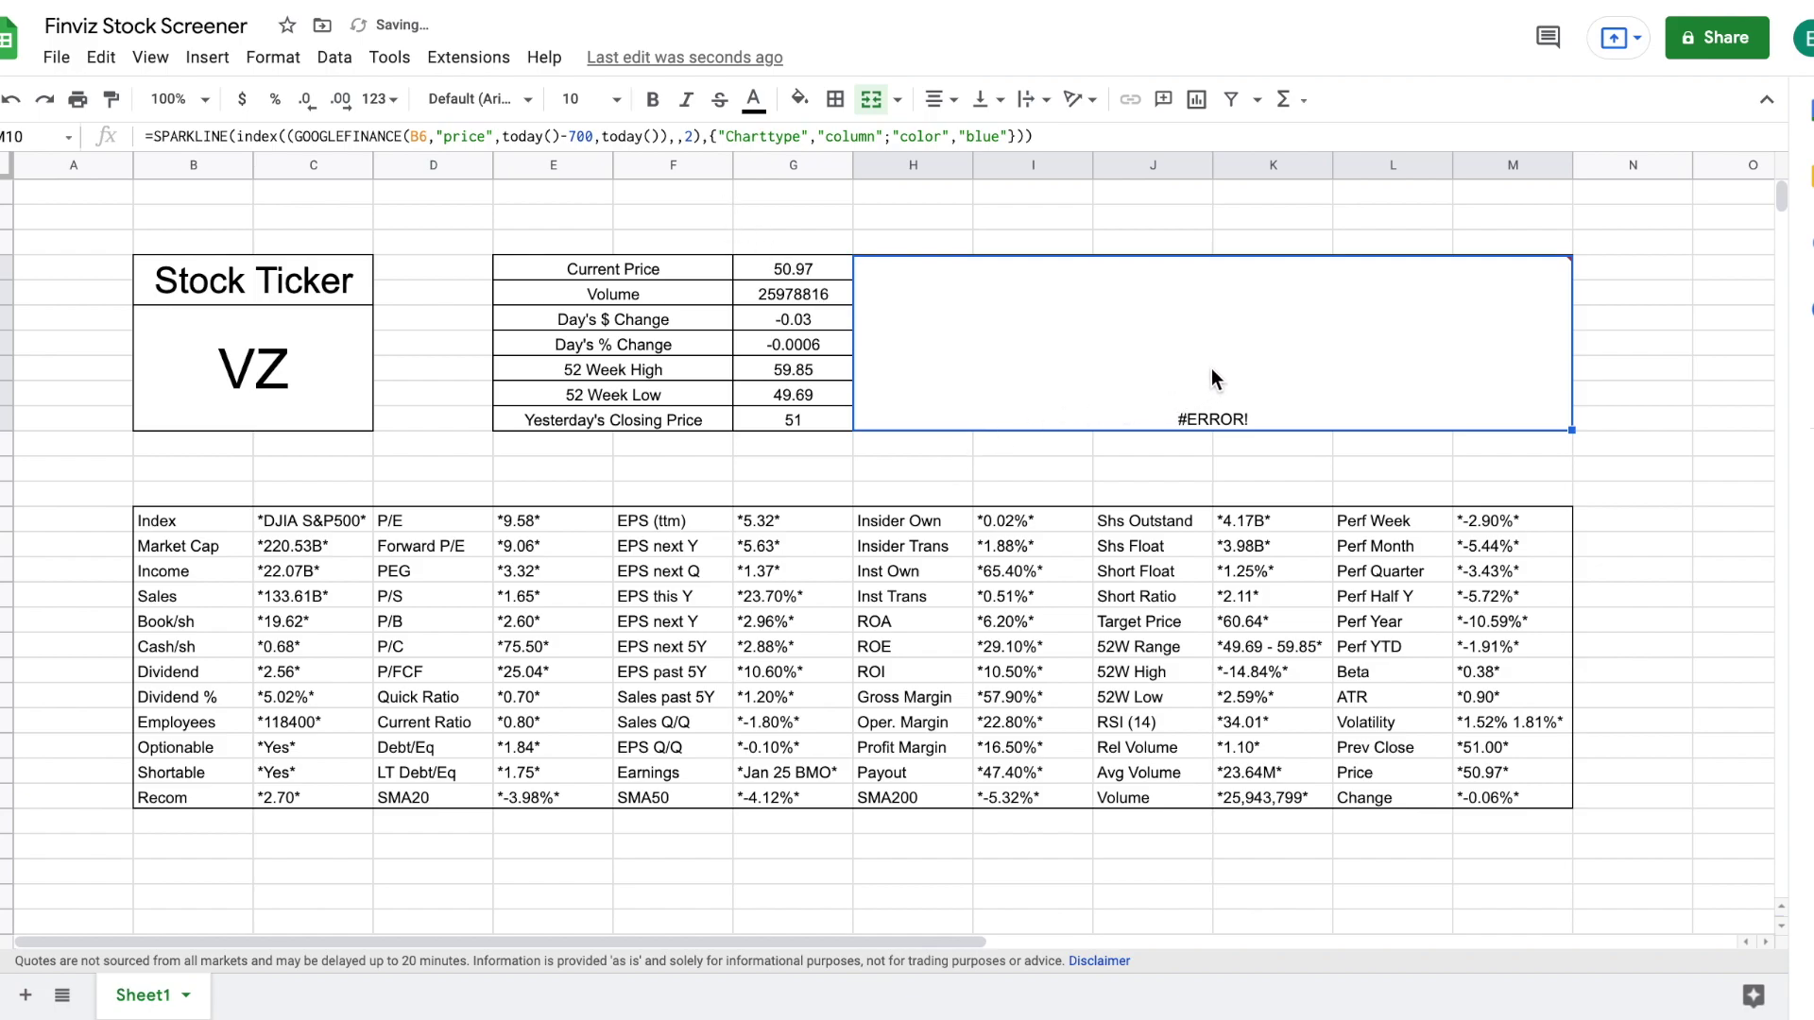
- Fix the sparkline formula's parentheses by removing the extra one after index and adding one before SPARKLINE
mouse_move(1212, 378)
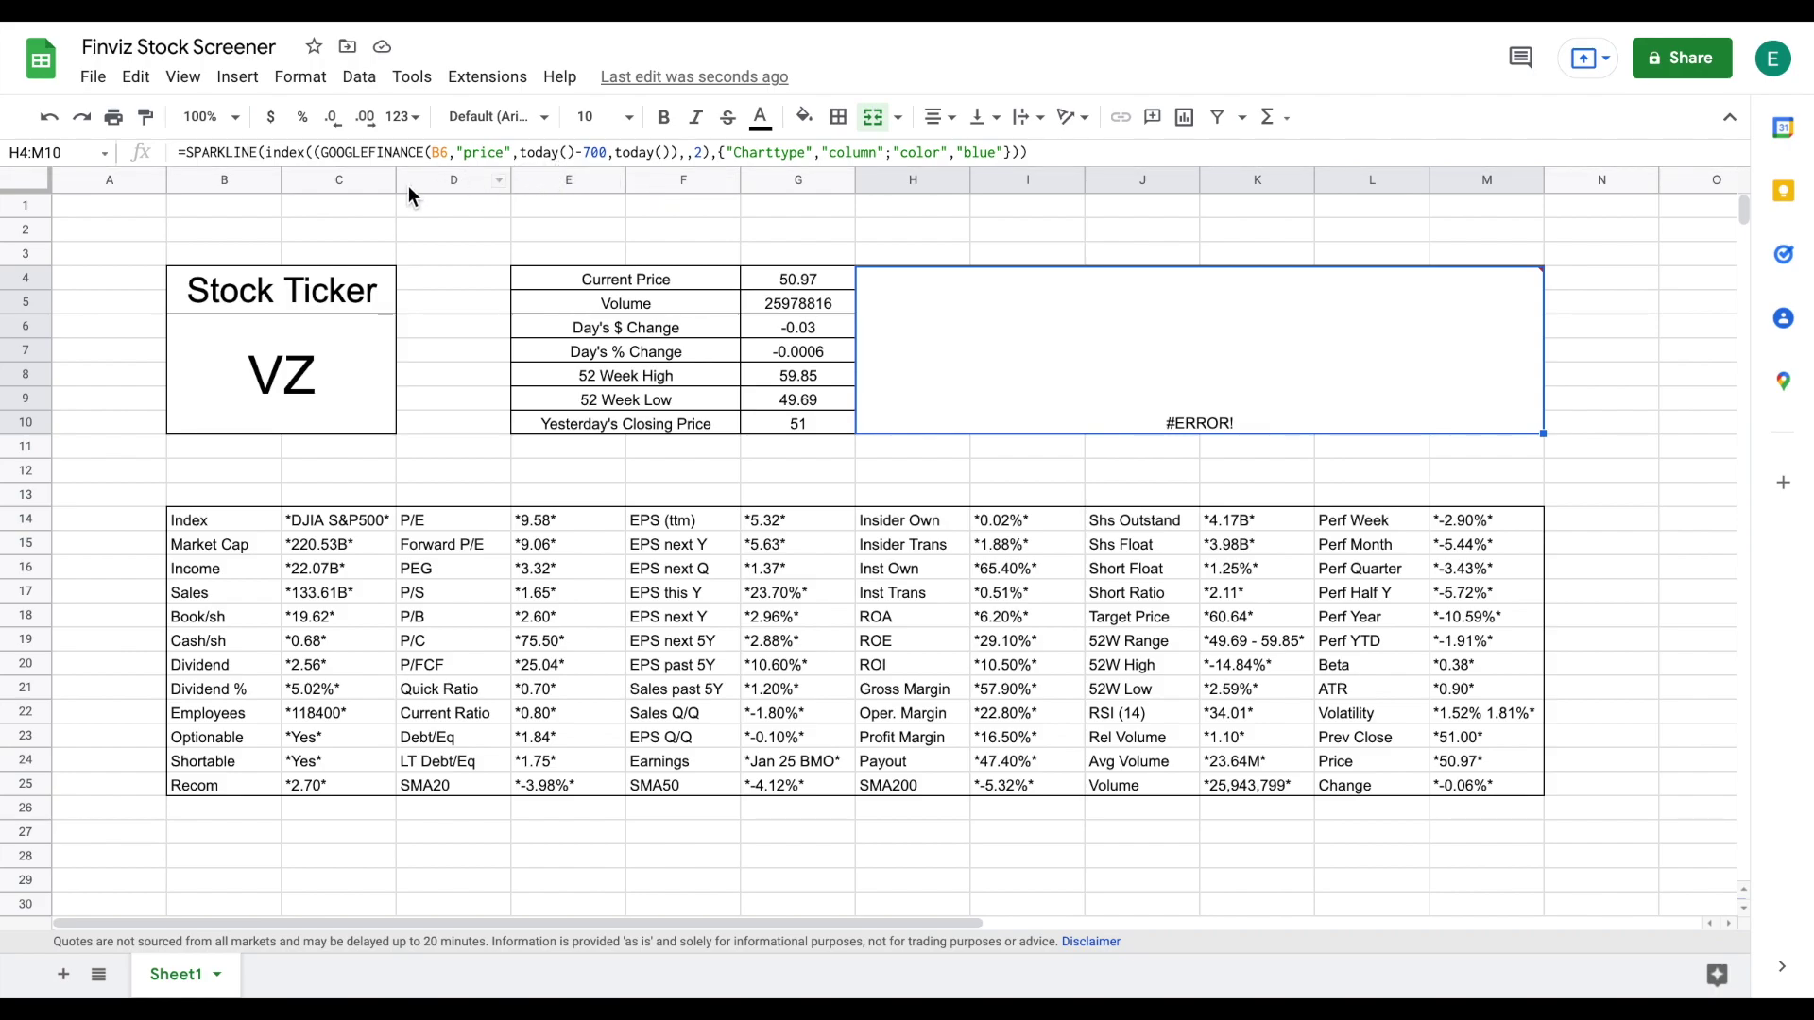
left_click(316, 152)
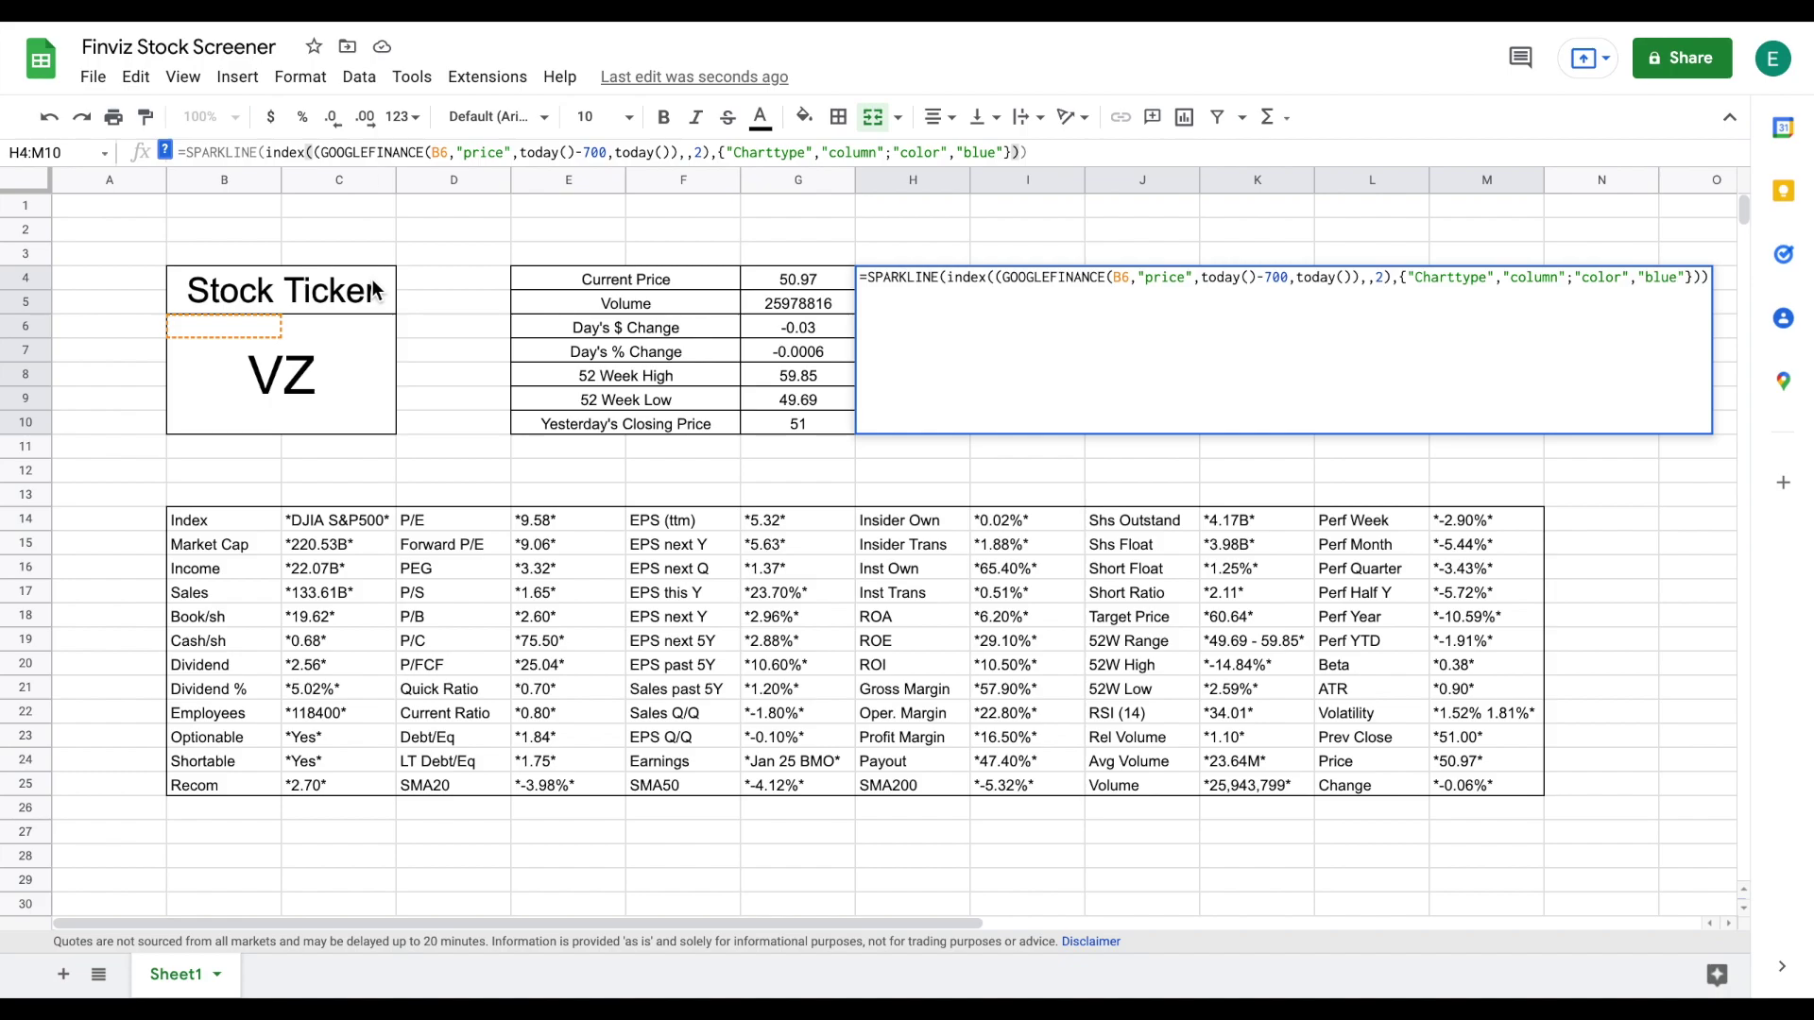
key("BackSpace")
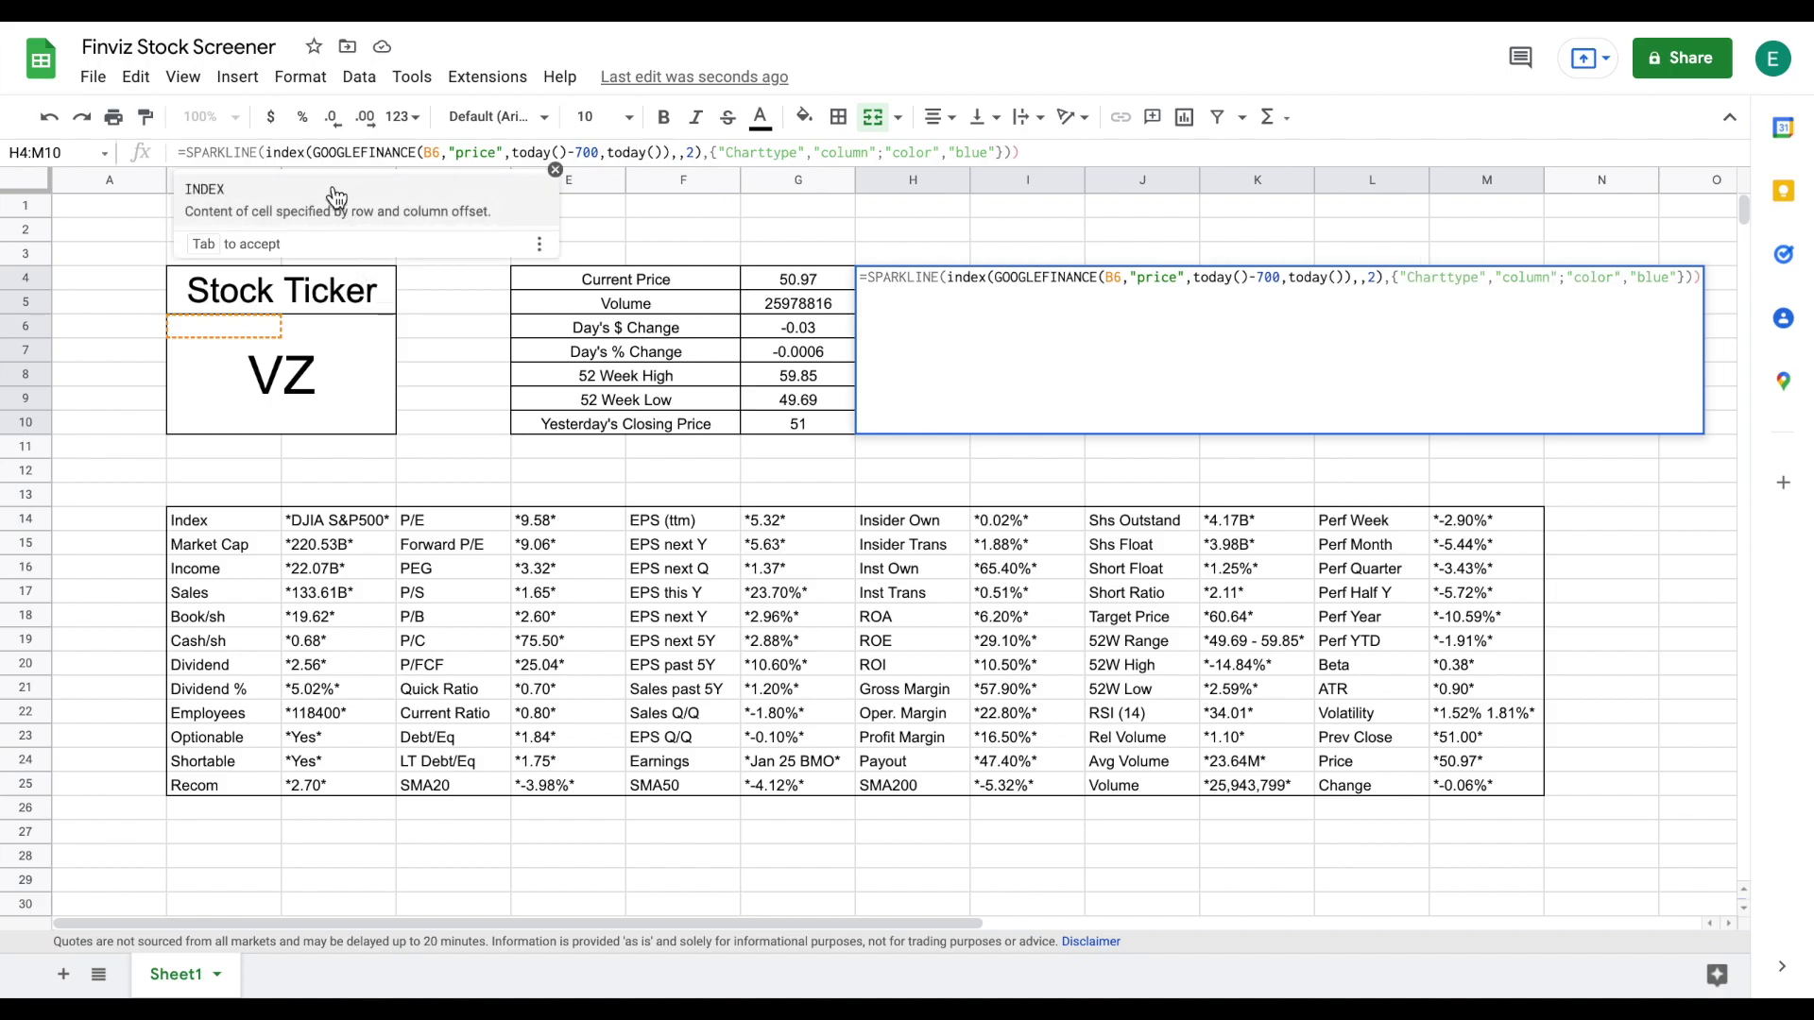
left_click(185, 152)
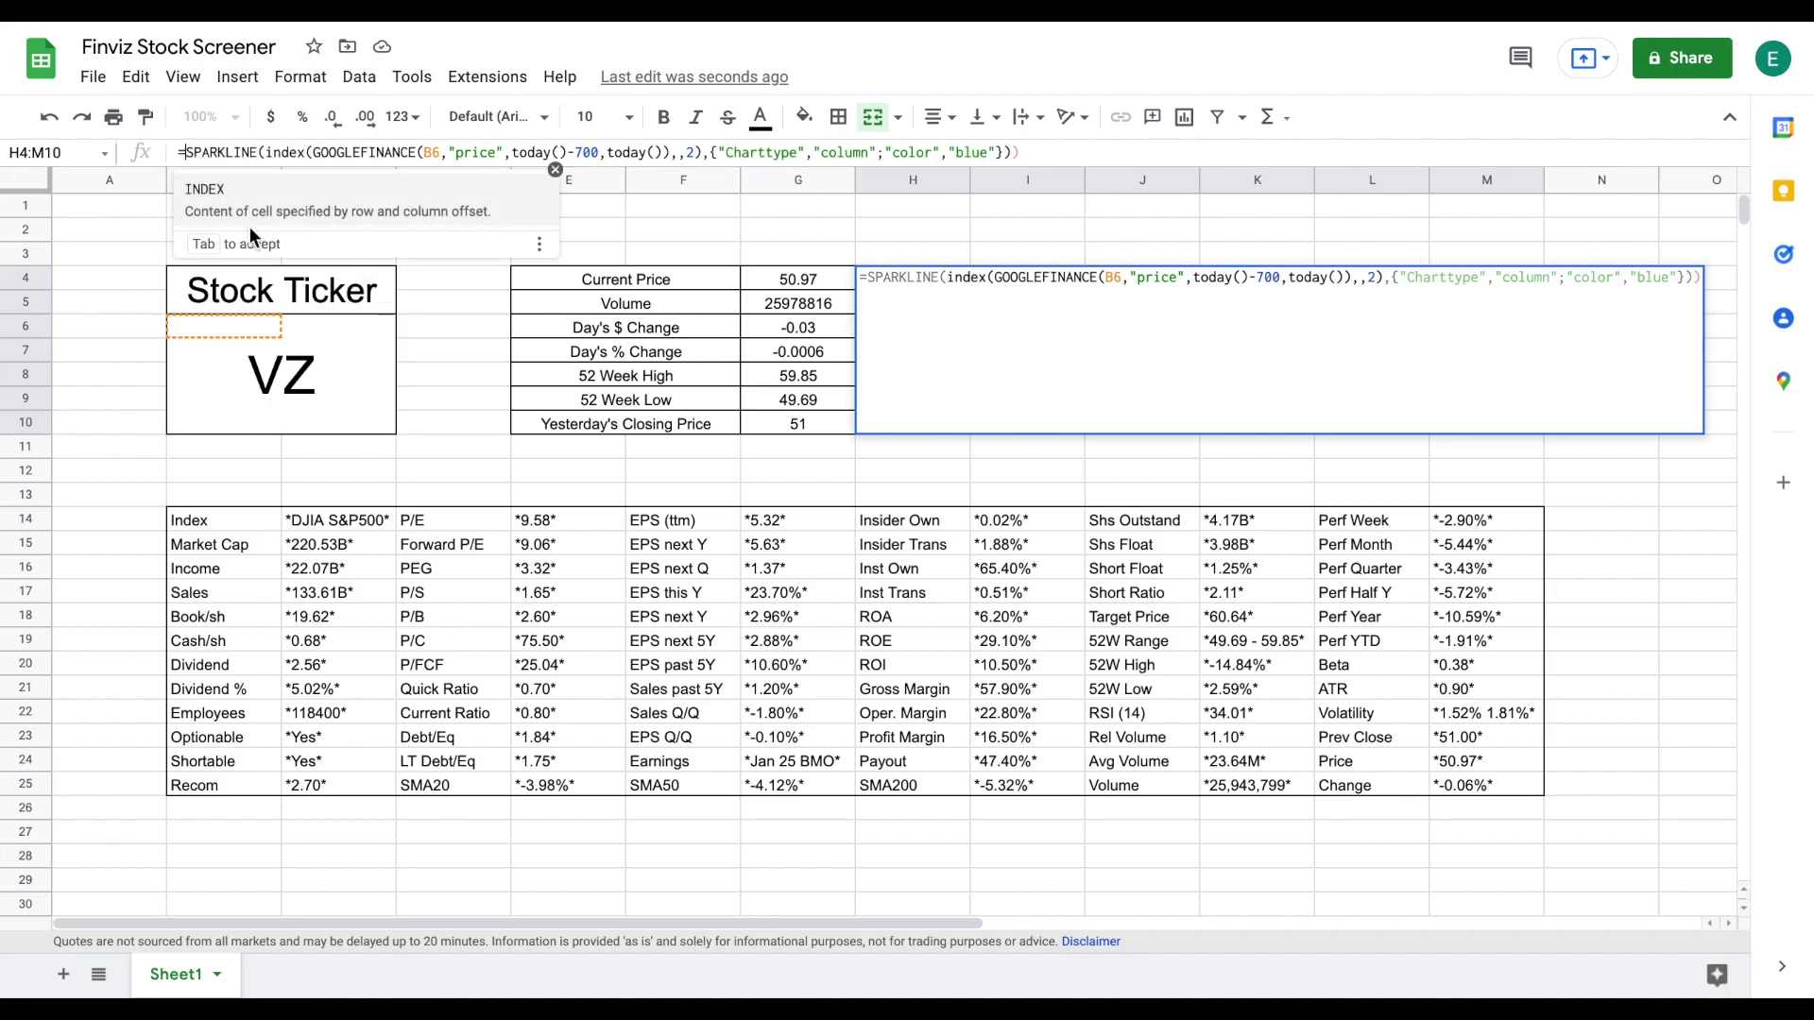
type("(")
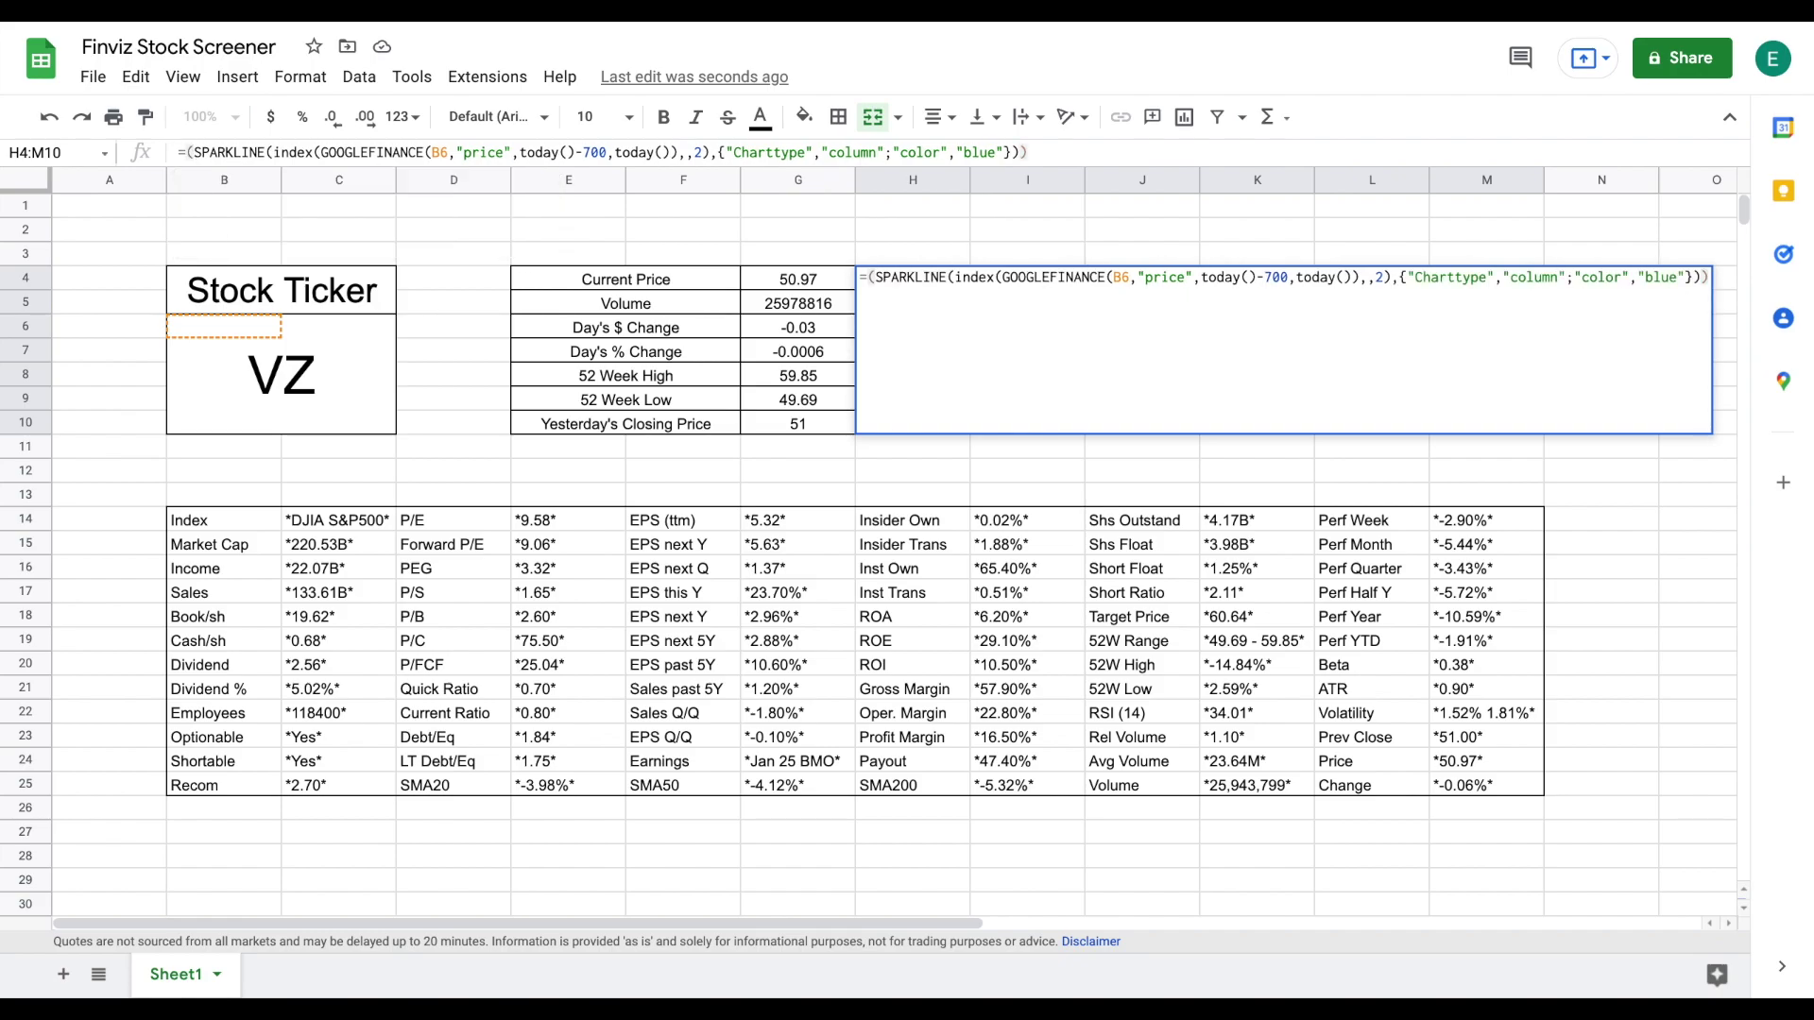
key("Return")
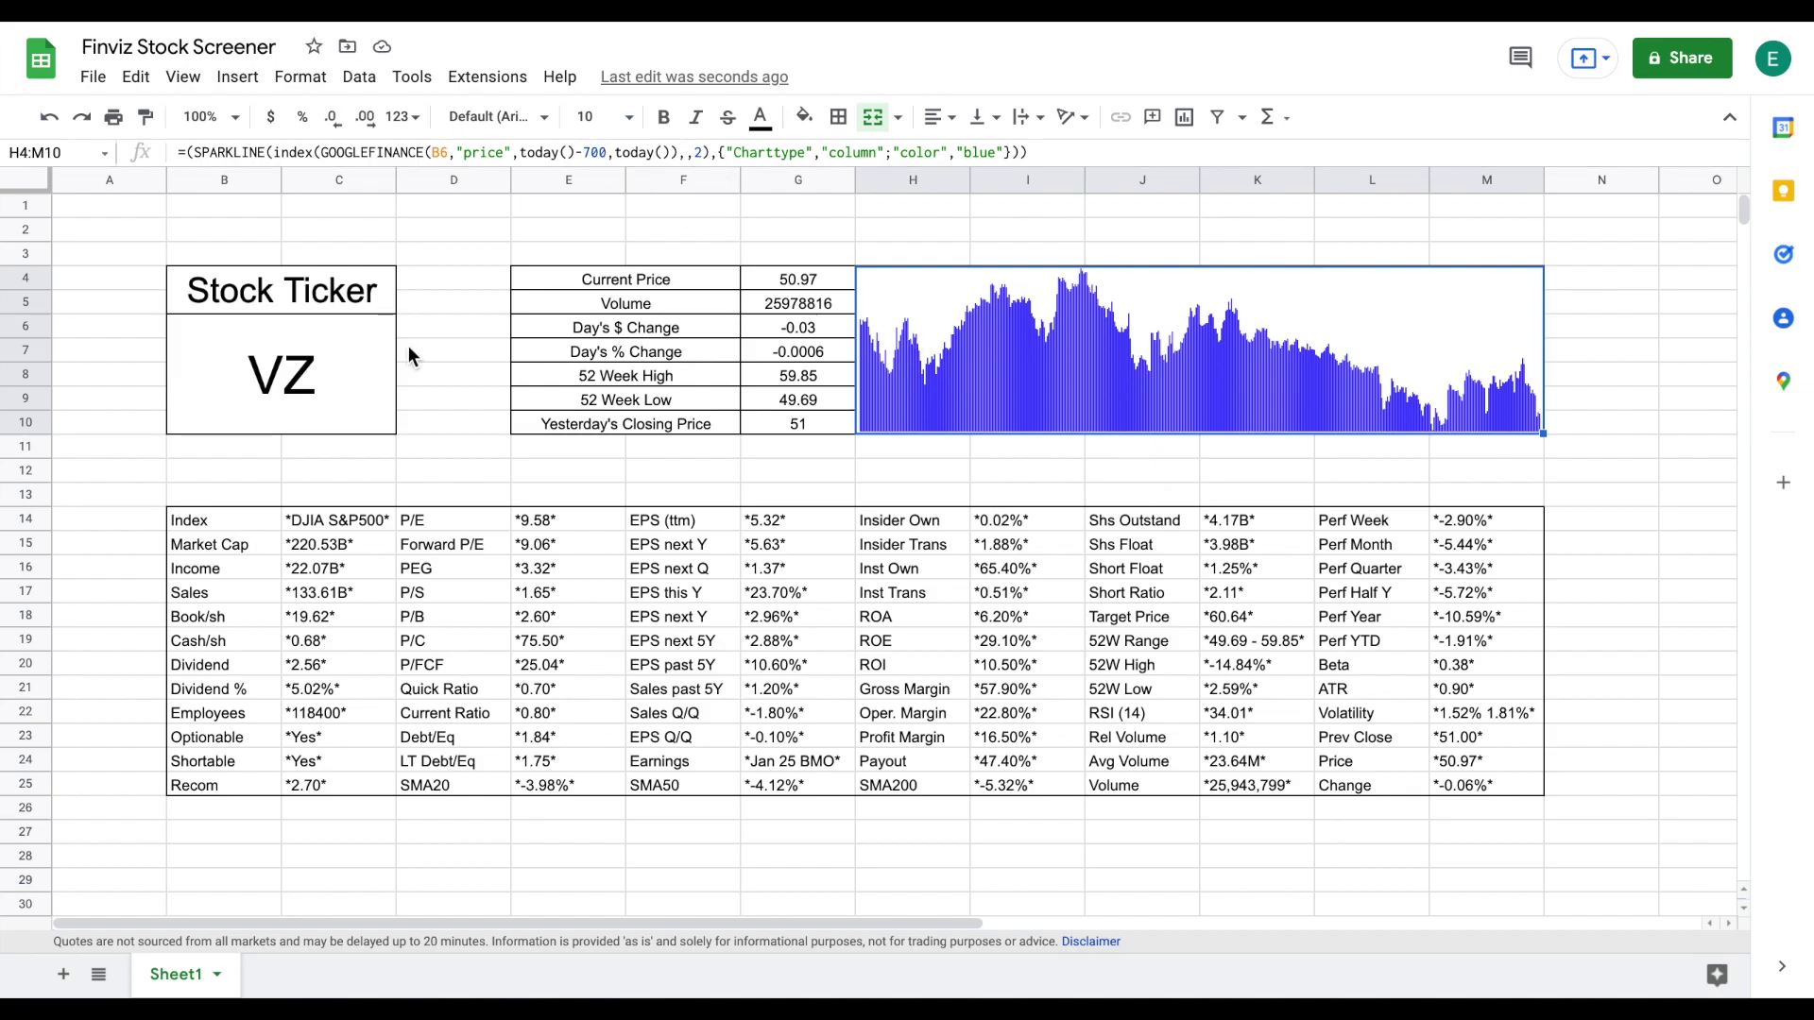
- Change the stock ticker in the merged cell B6:C10 to AAPL
left_click(382, 398)
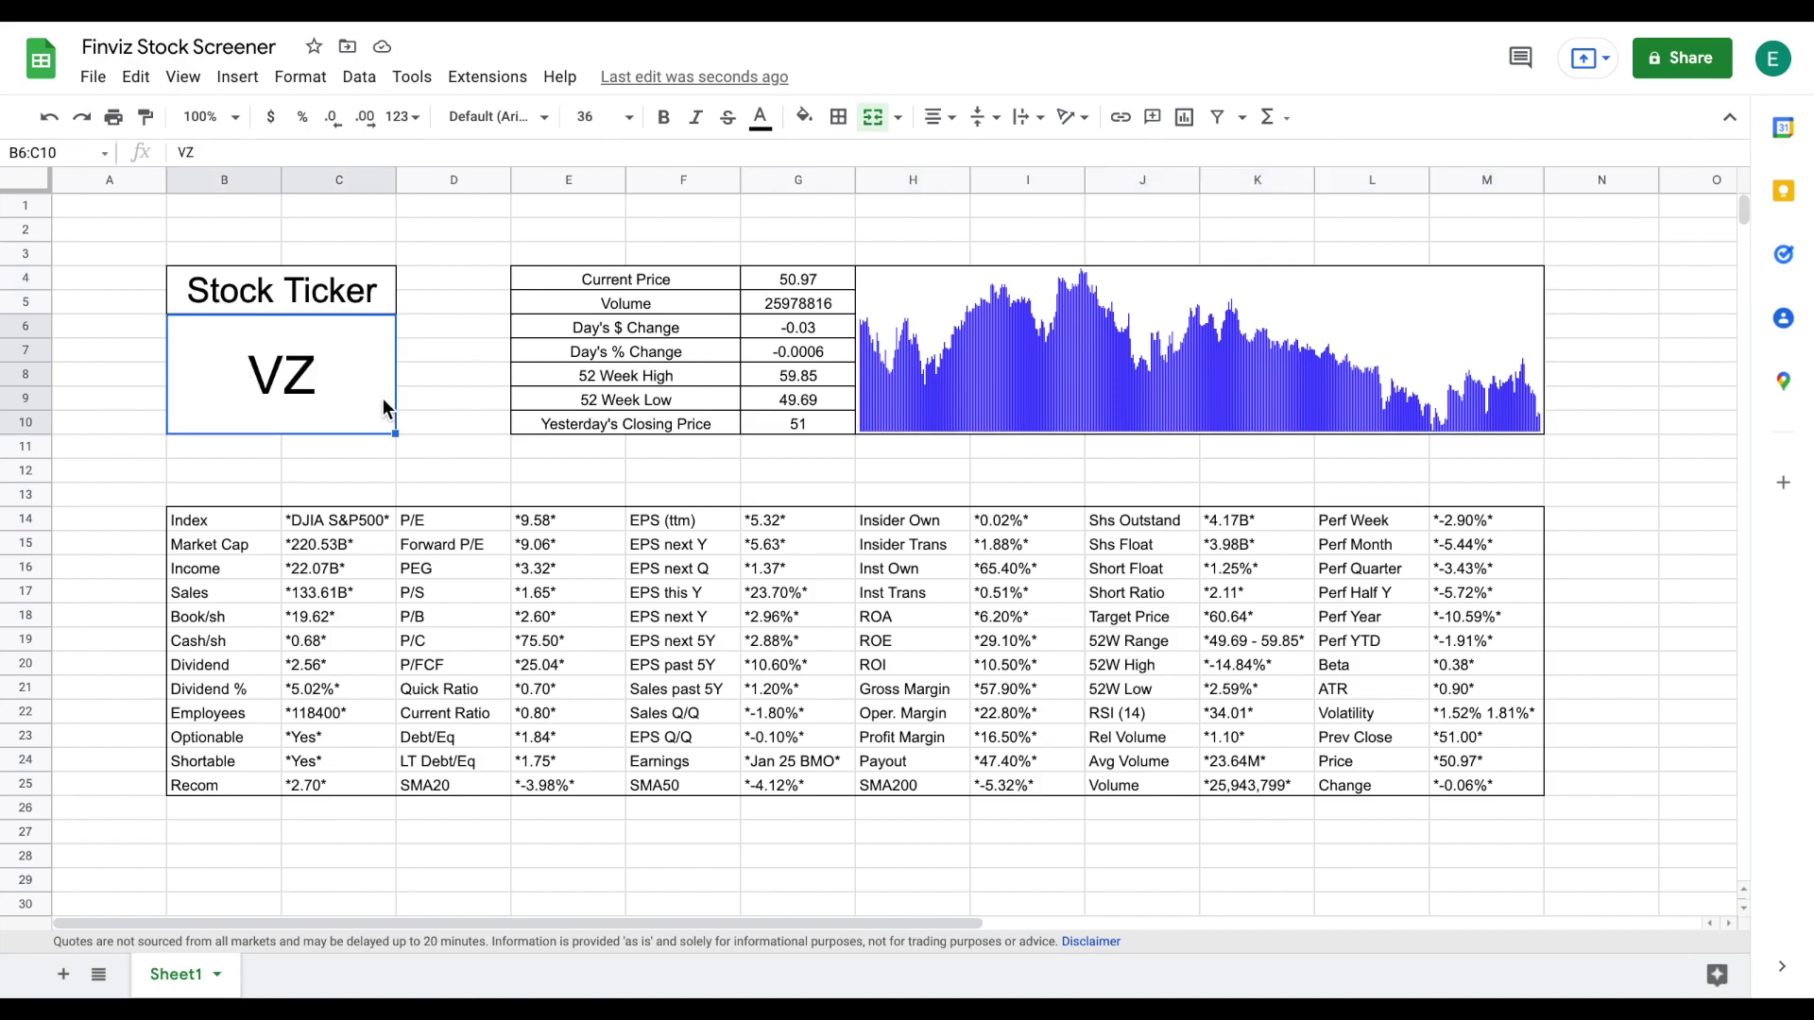
type("AAPL")
key("Return")
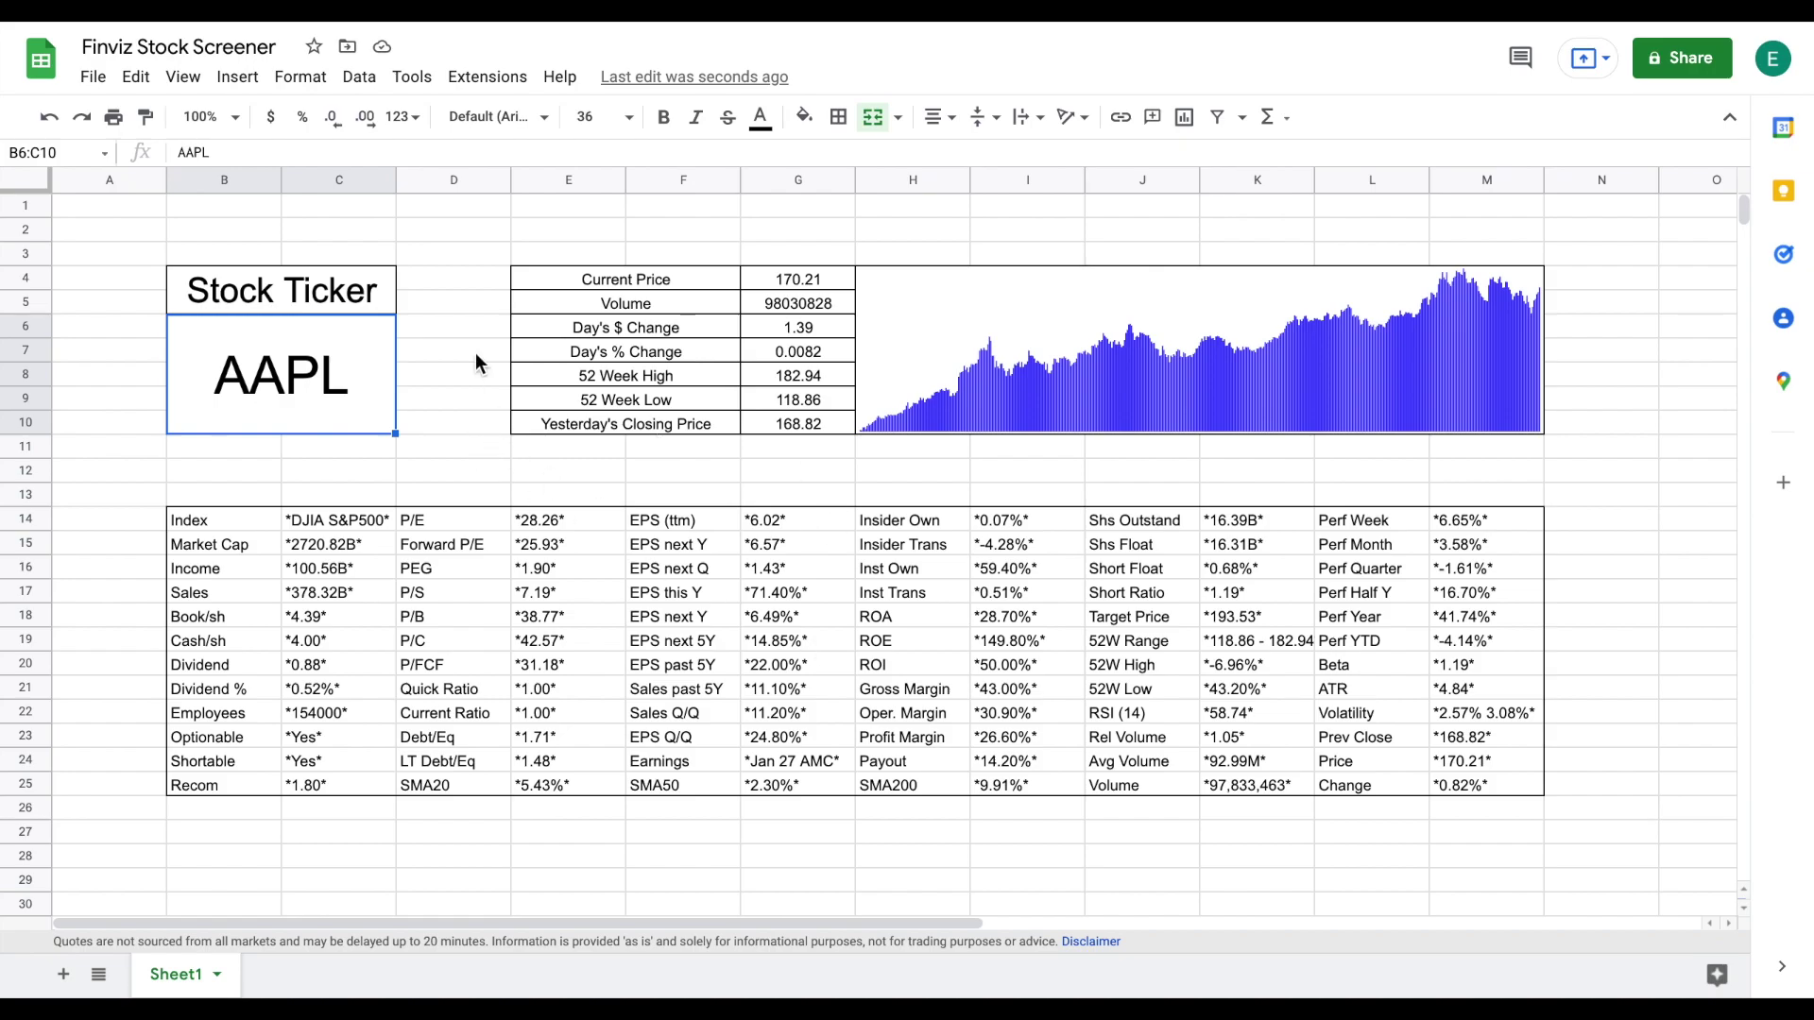
- Make the text of the entire sheet bold
left_click(28, 180)
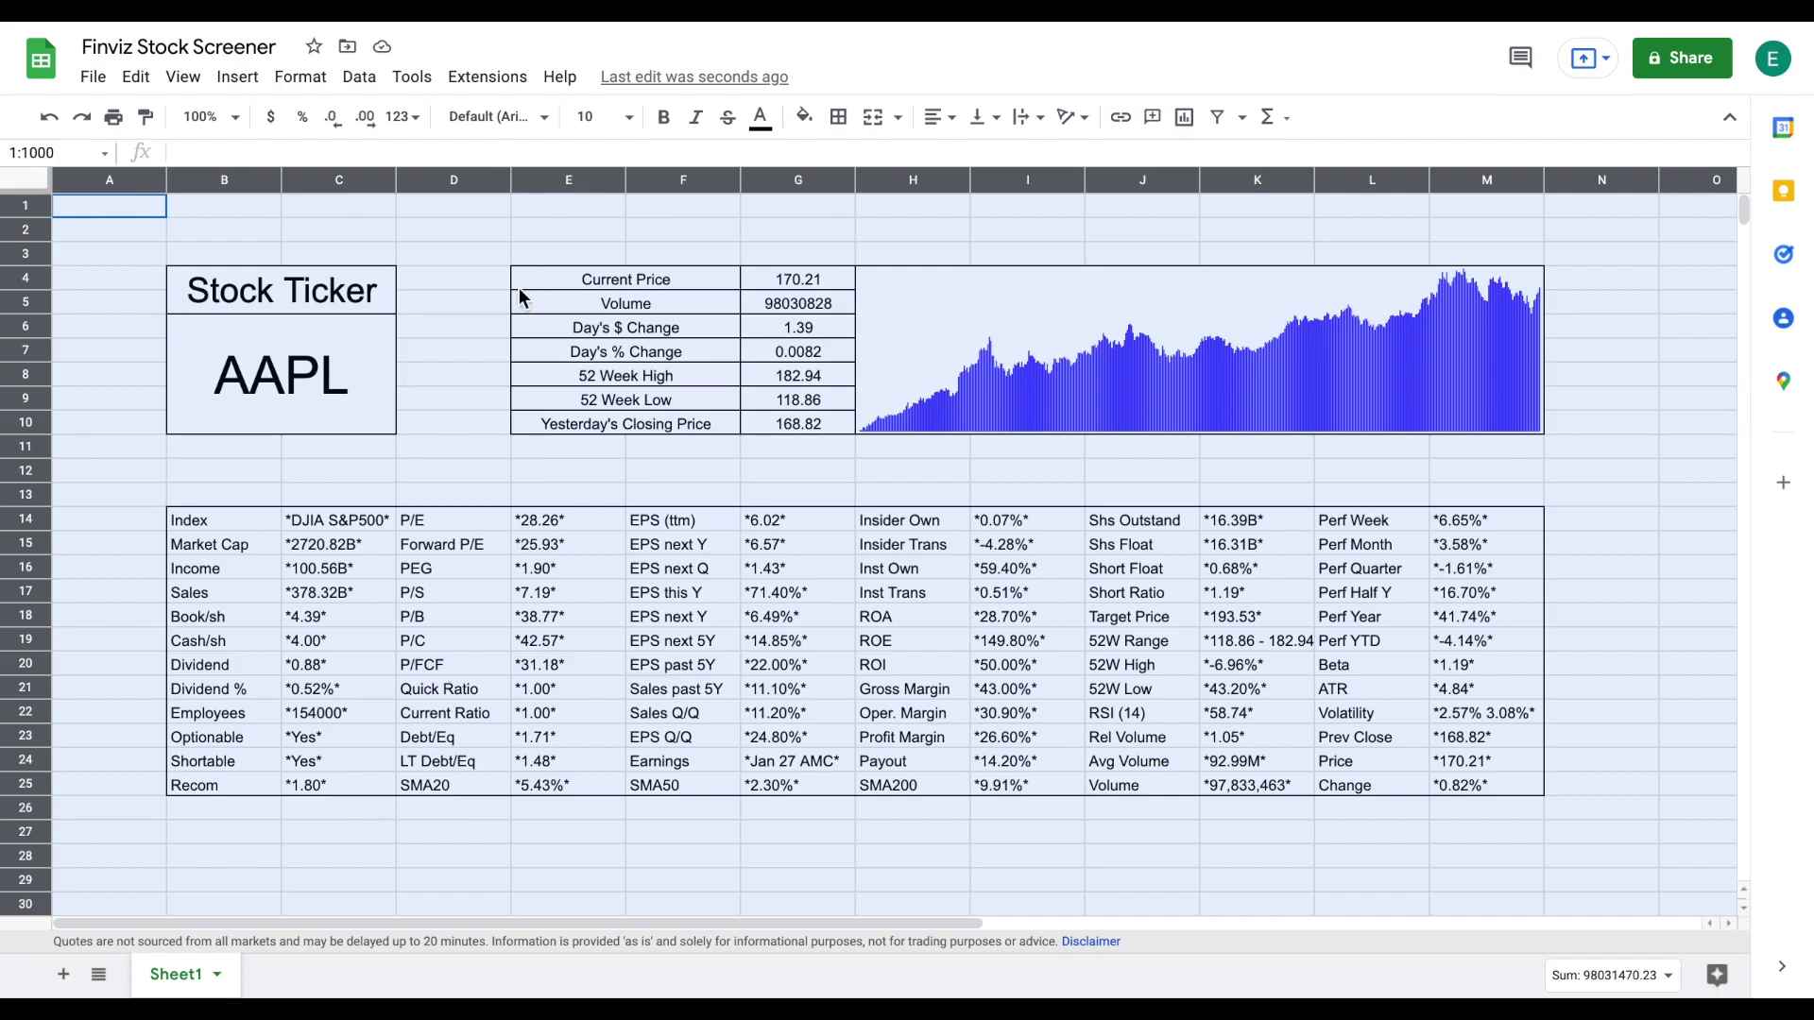
left_click(664, 117)
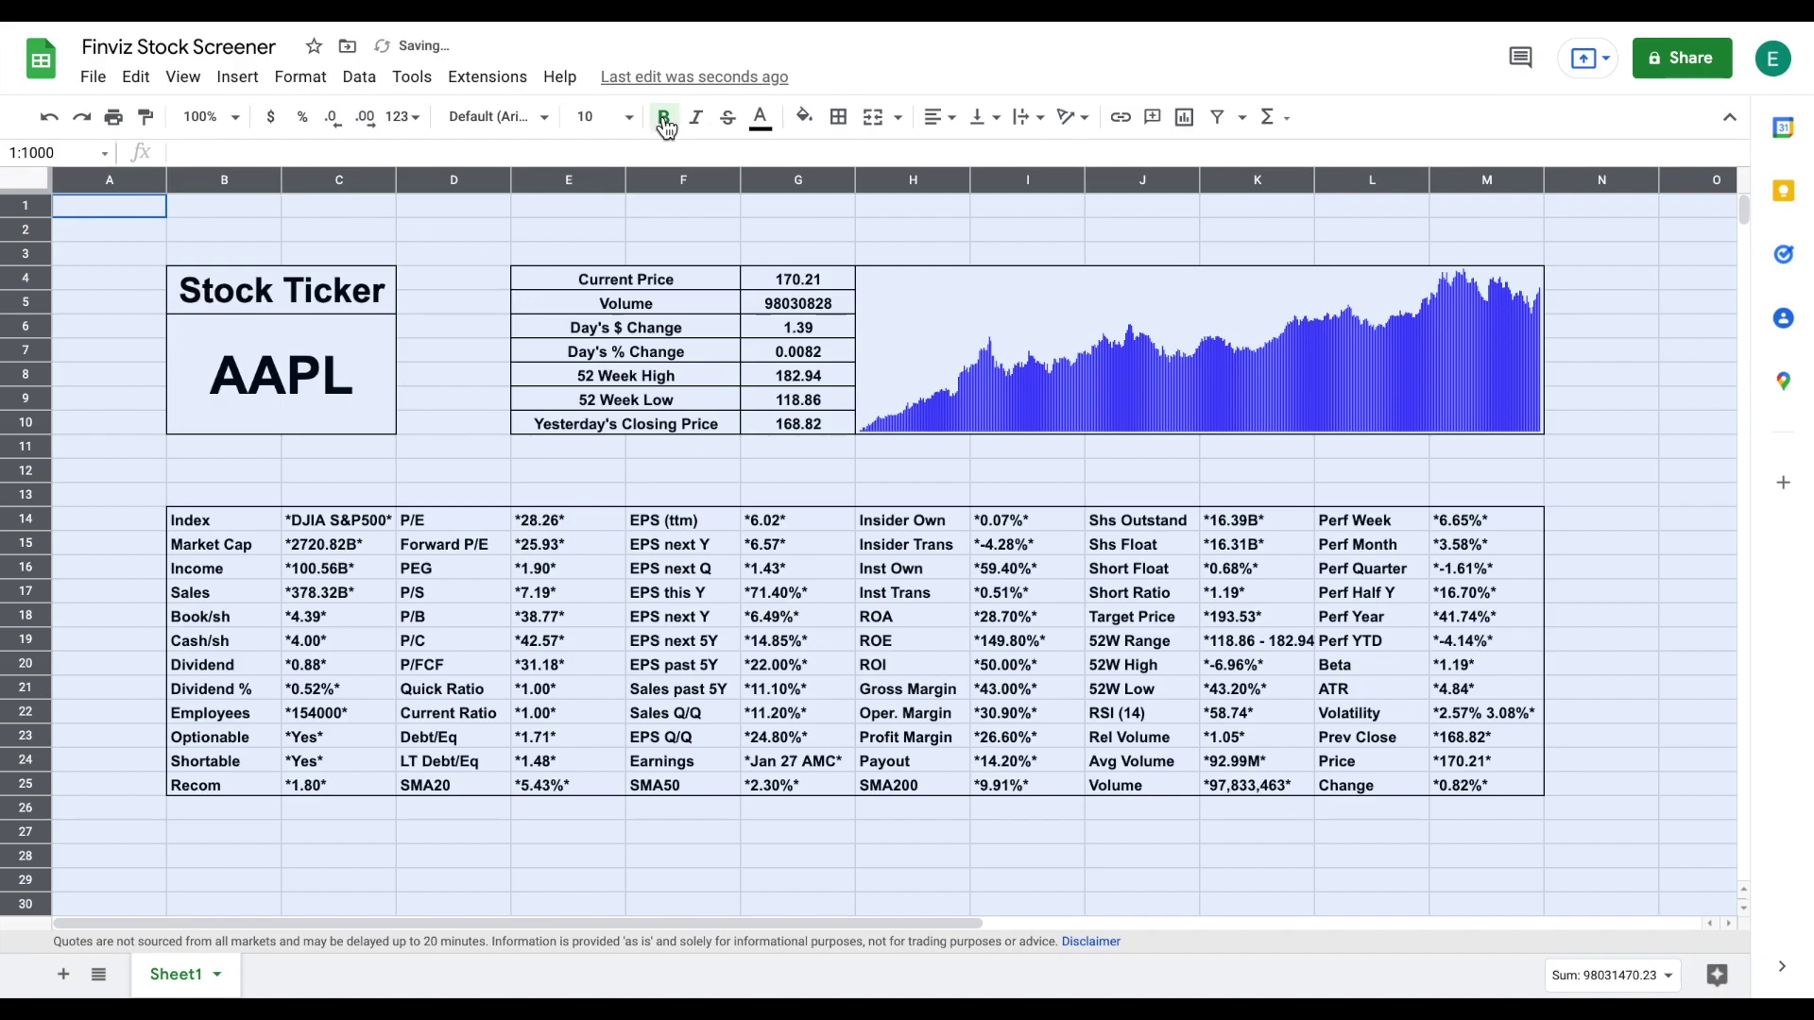
left_click(475, 308)
- Fill the Stock Ticker header and the price labels in E4:F10 with the same light yellow
left_click(340, 293)
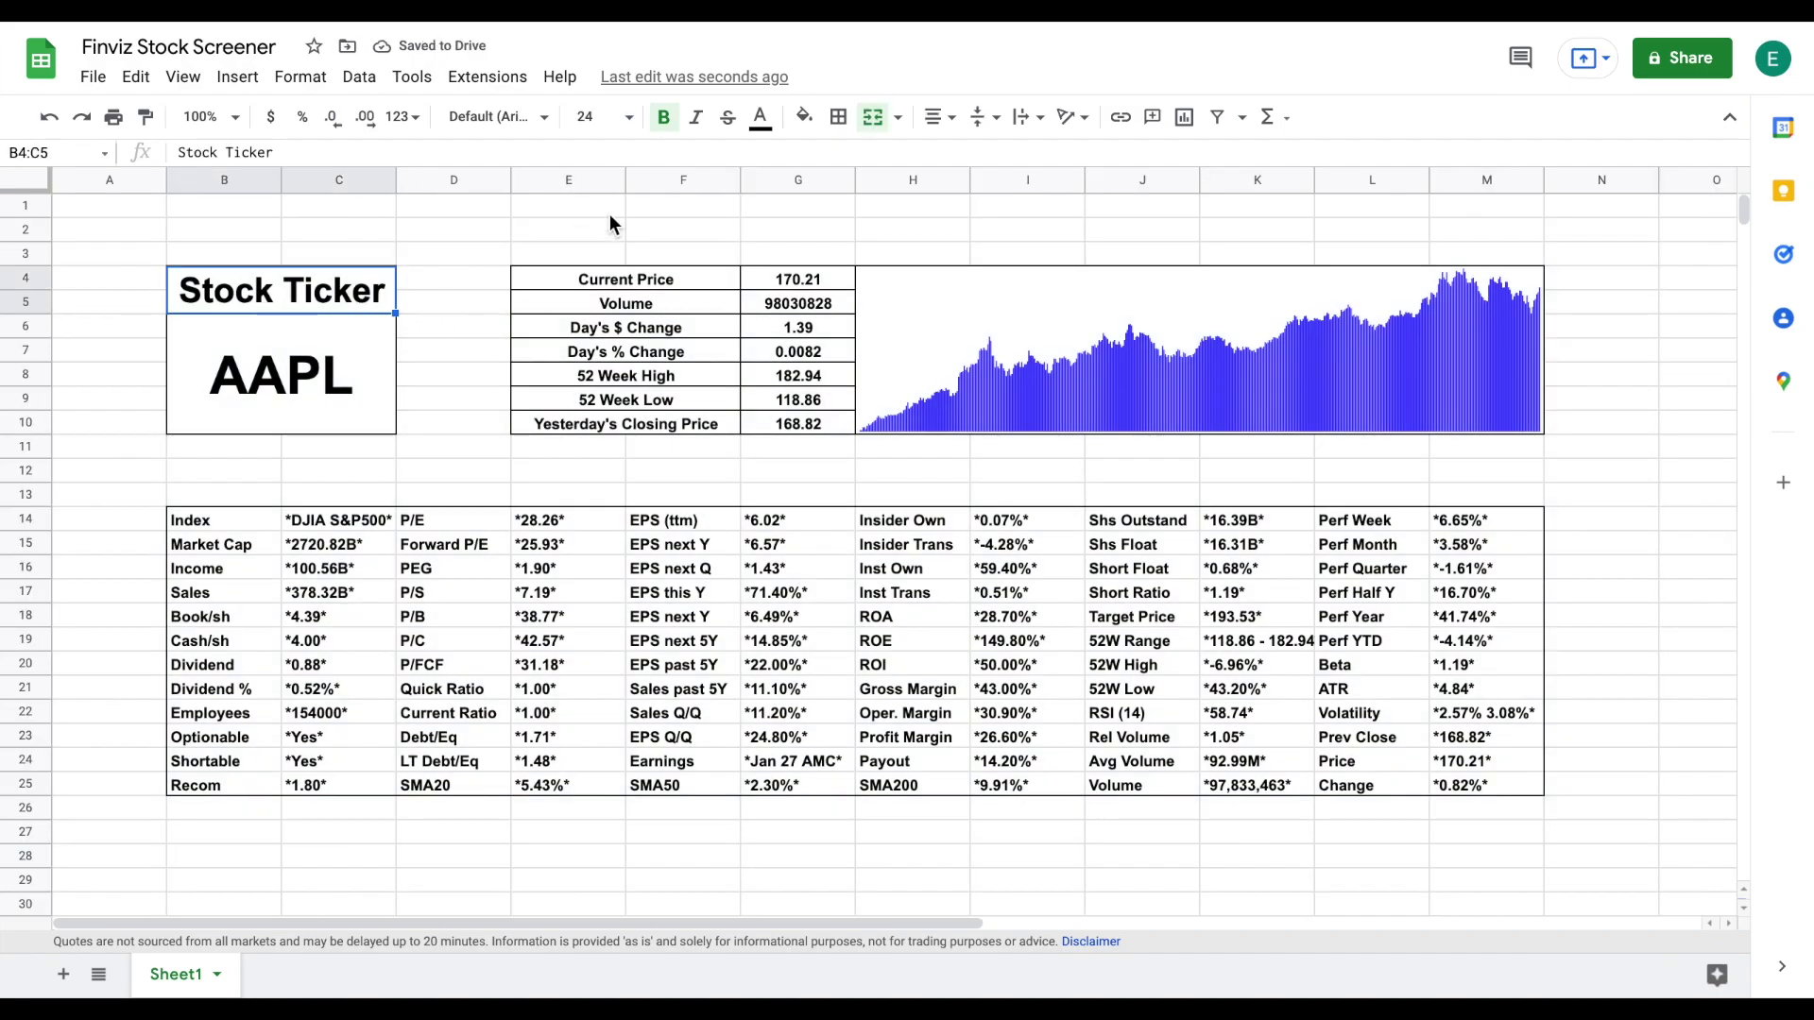
left_click(804, 118)
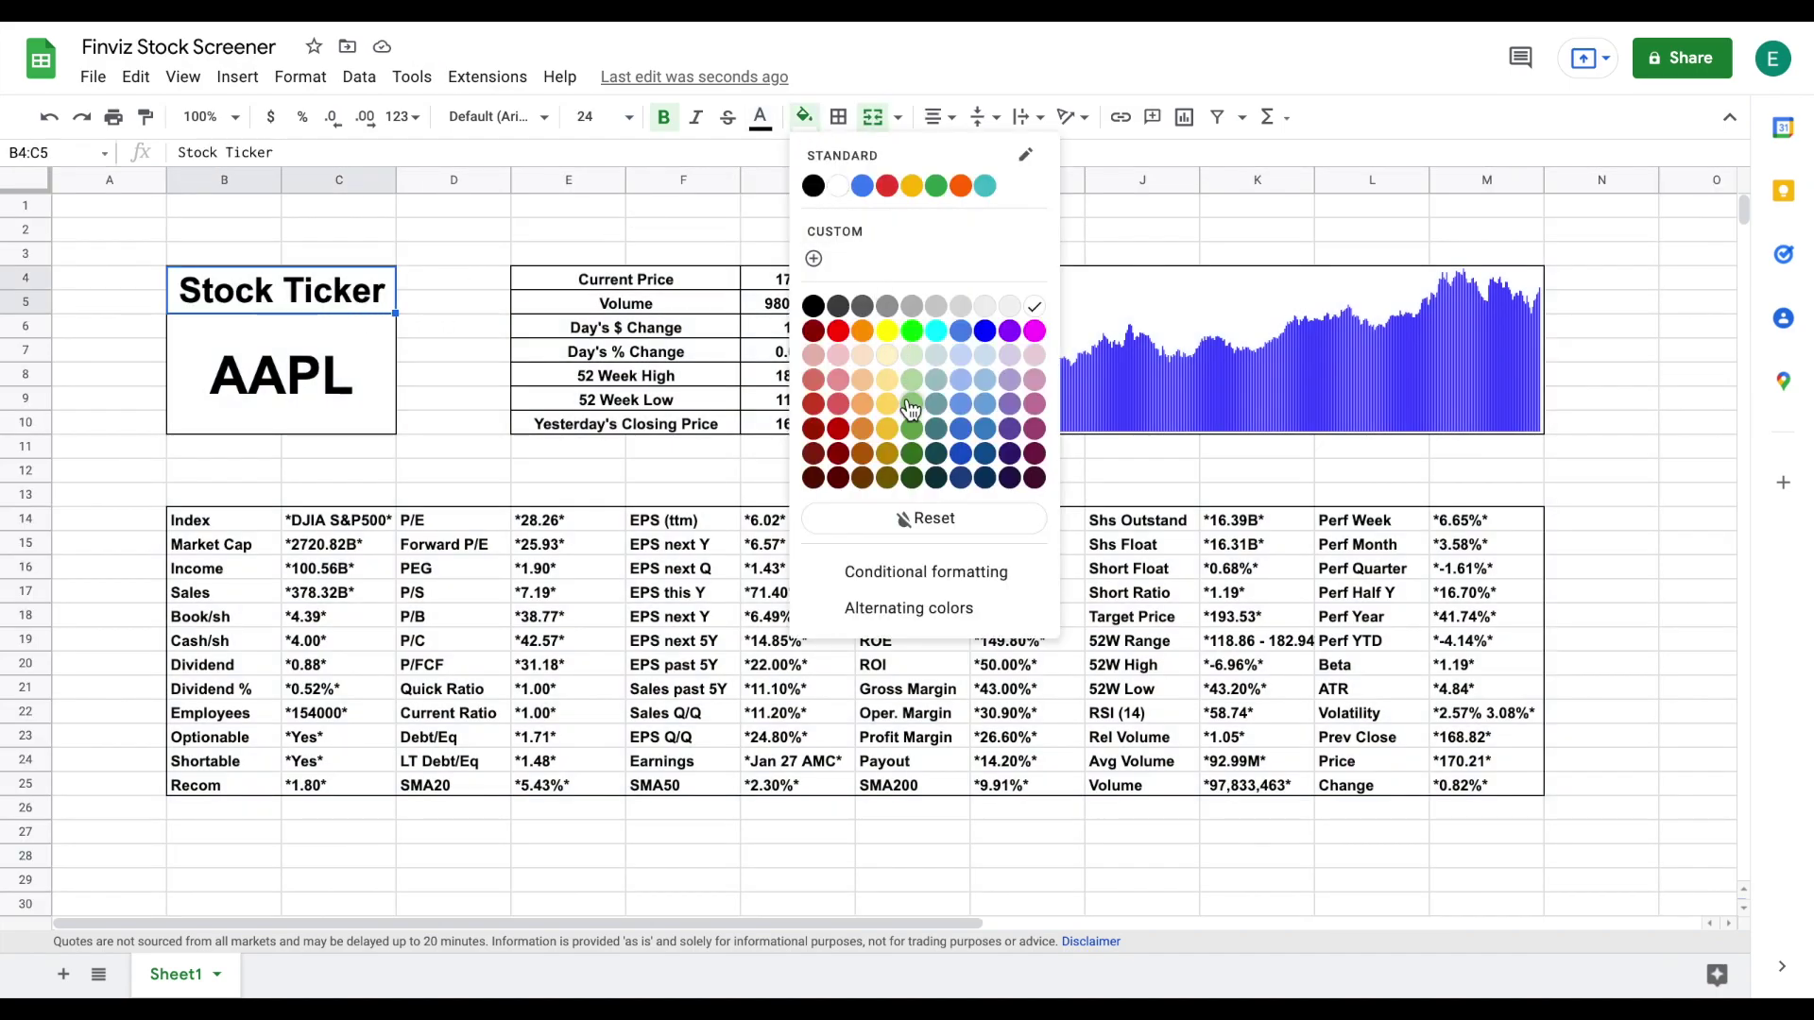
left_click(888, 380)
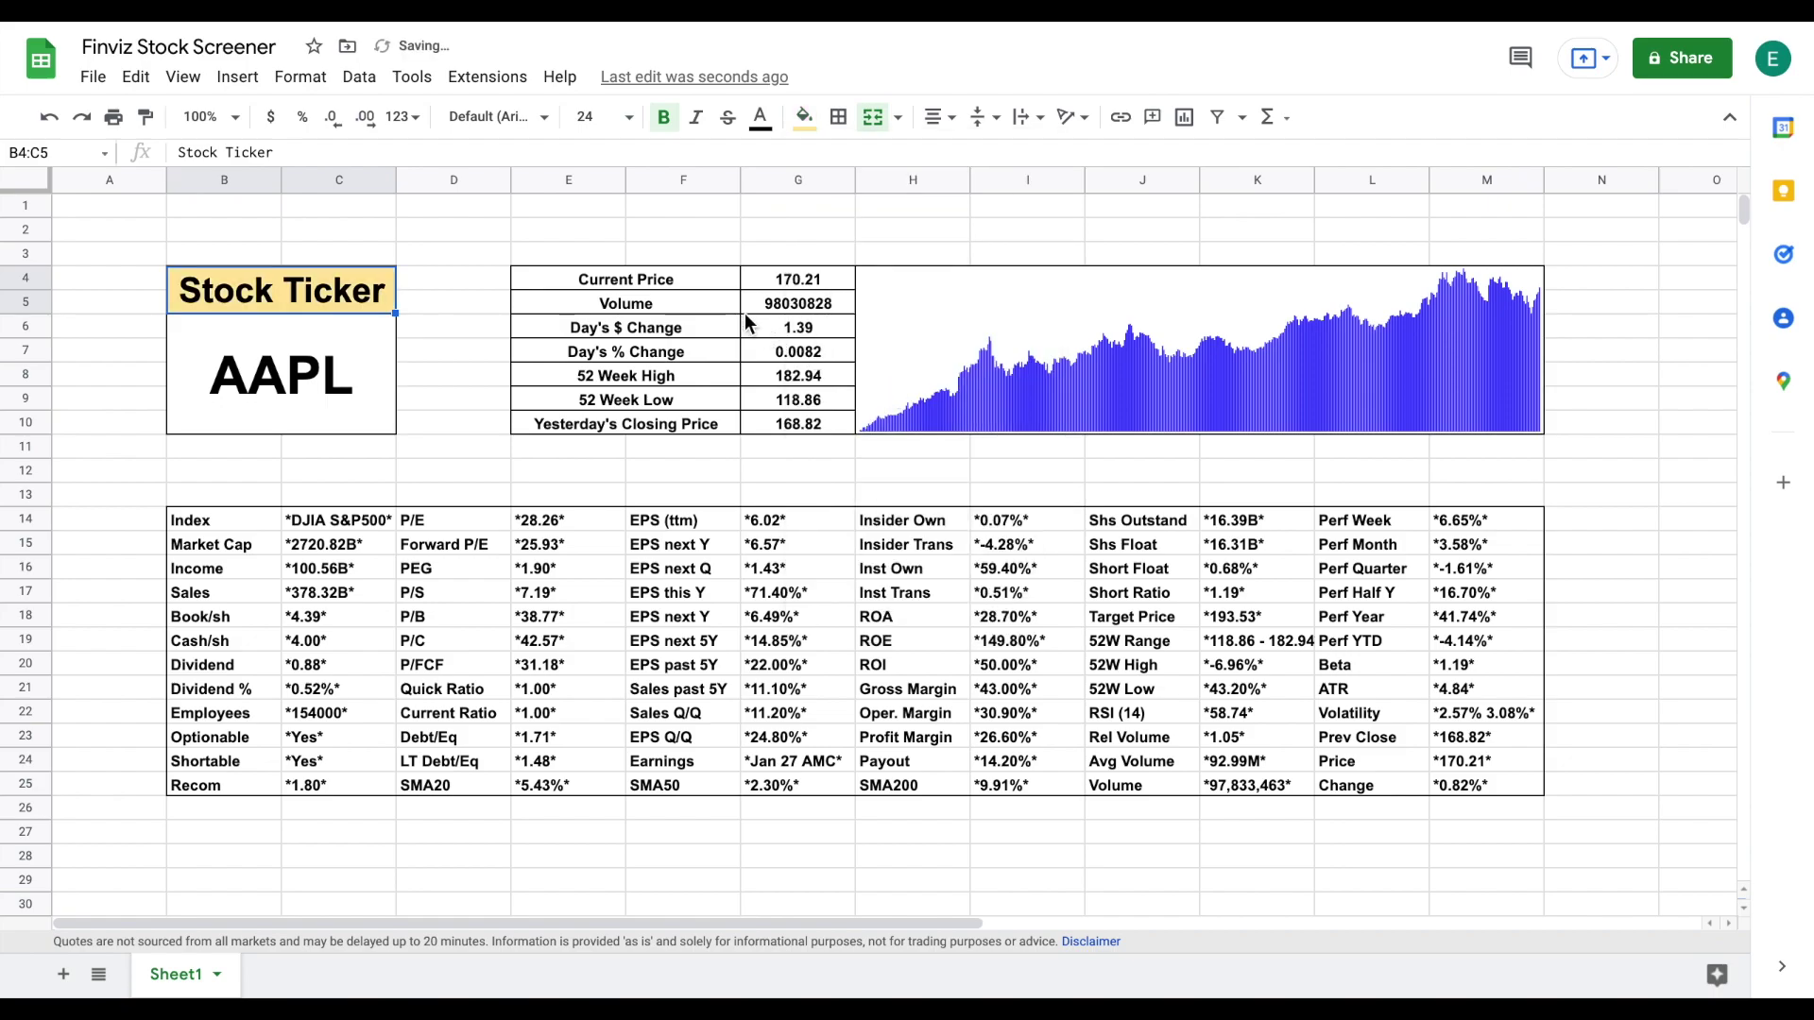
left_click_drag(703, 279, 689, 420)
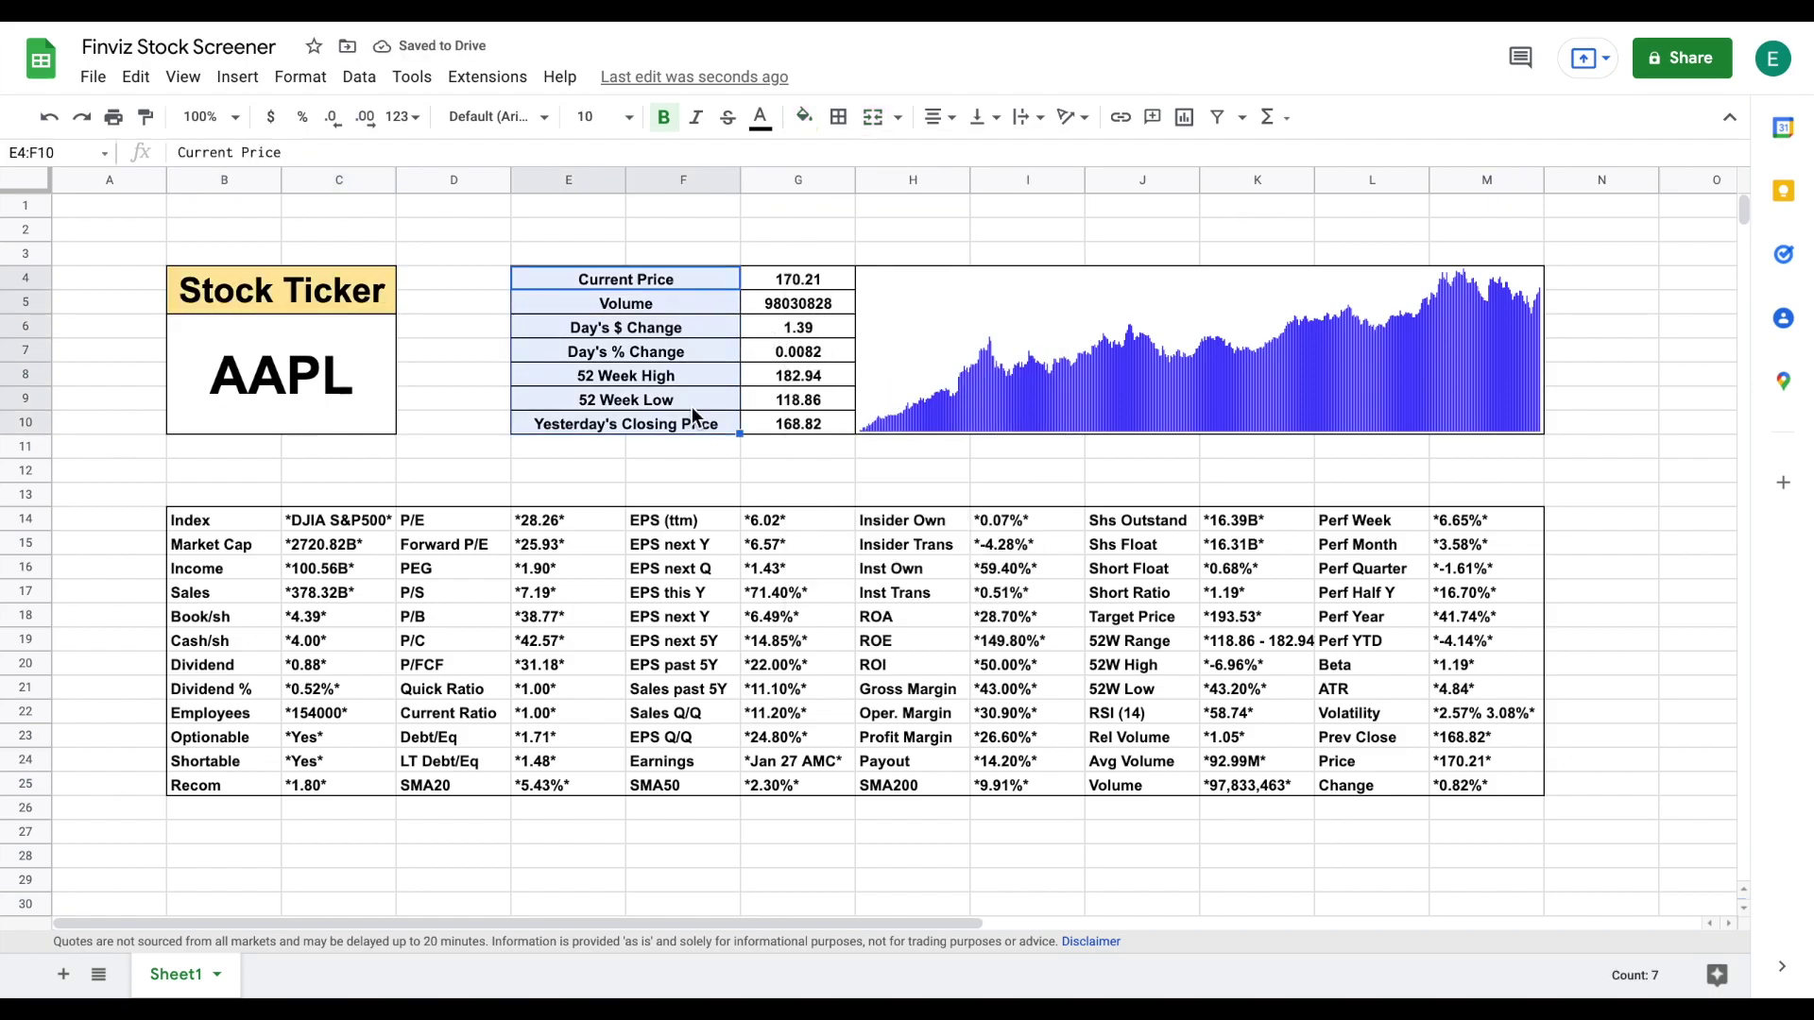
left_click(803, 116)
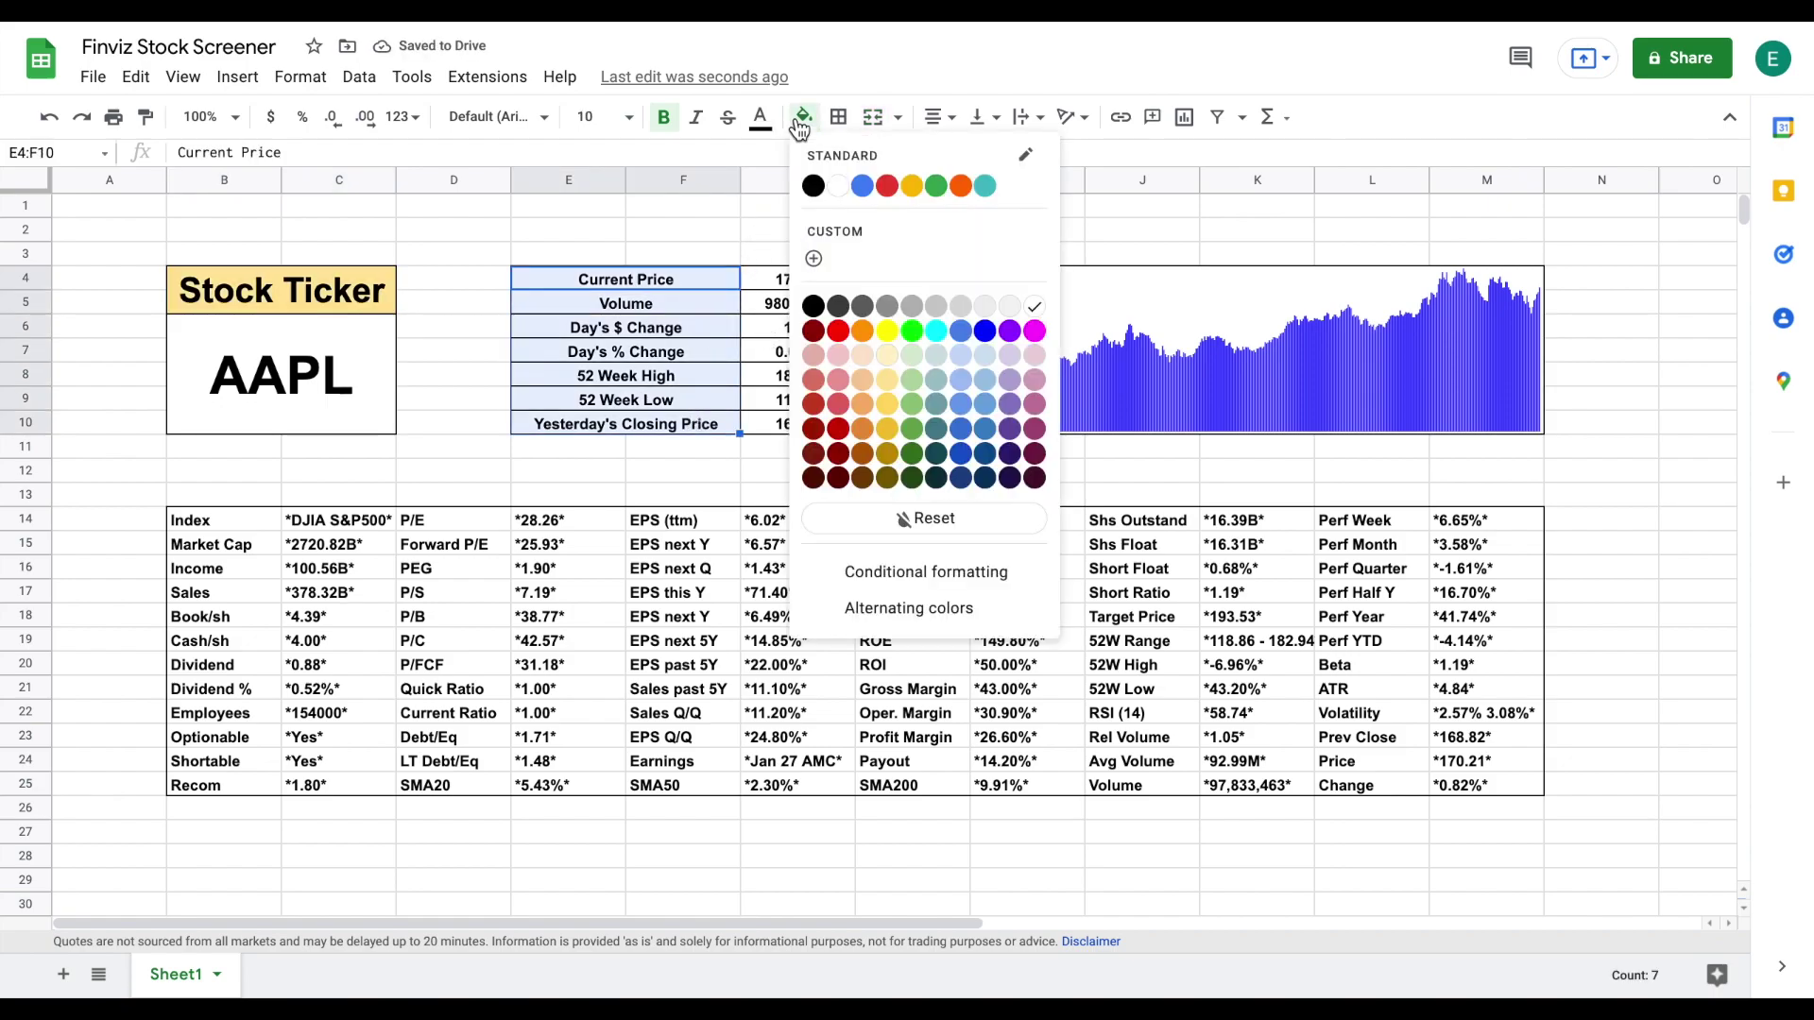
left_click(888, 382)
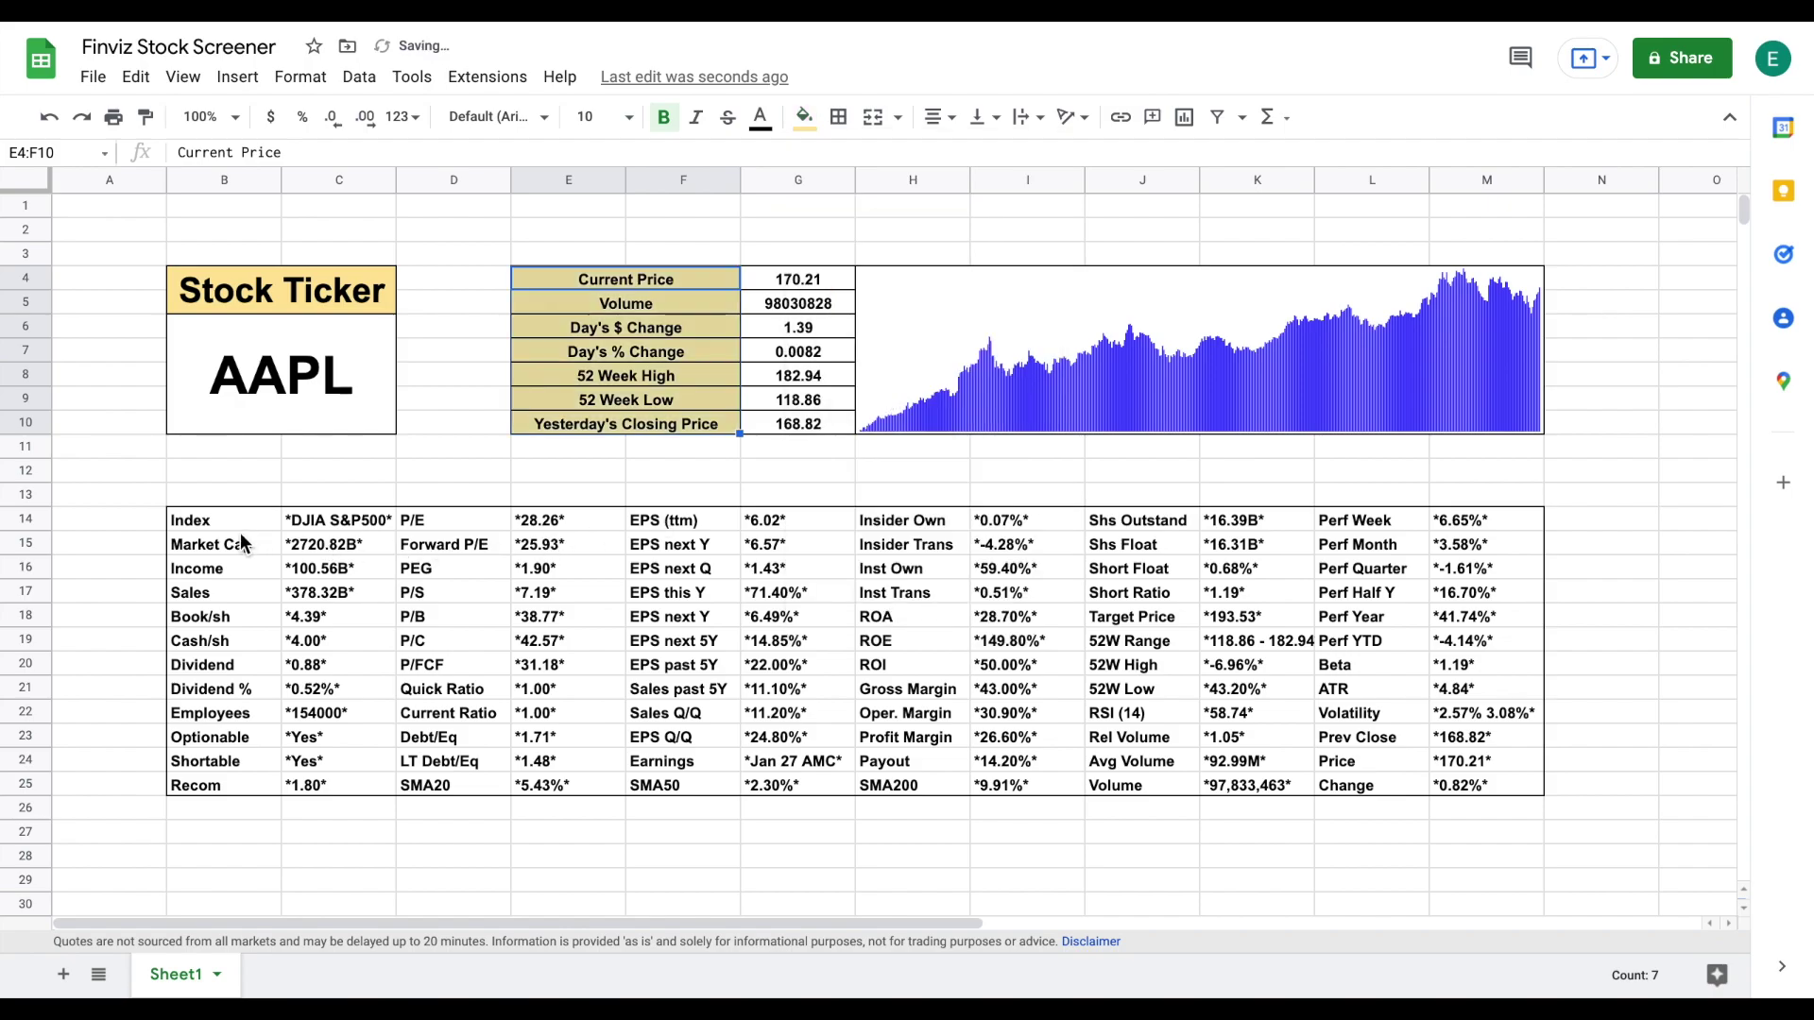
- Fill B14:C25 of the fundamentals table with light red and D14:E25 with light orange
left_click_drag(218, 516, 340, 786)
left_click(804, 116)
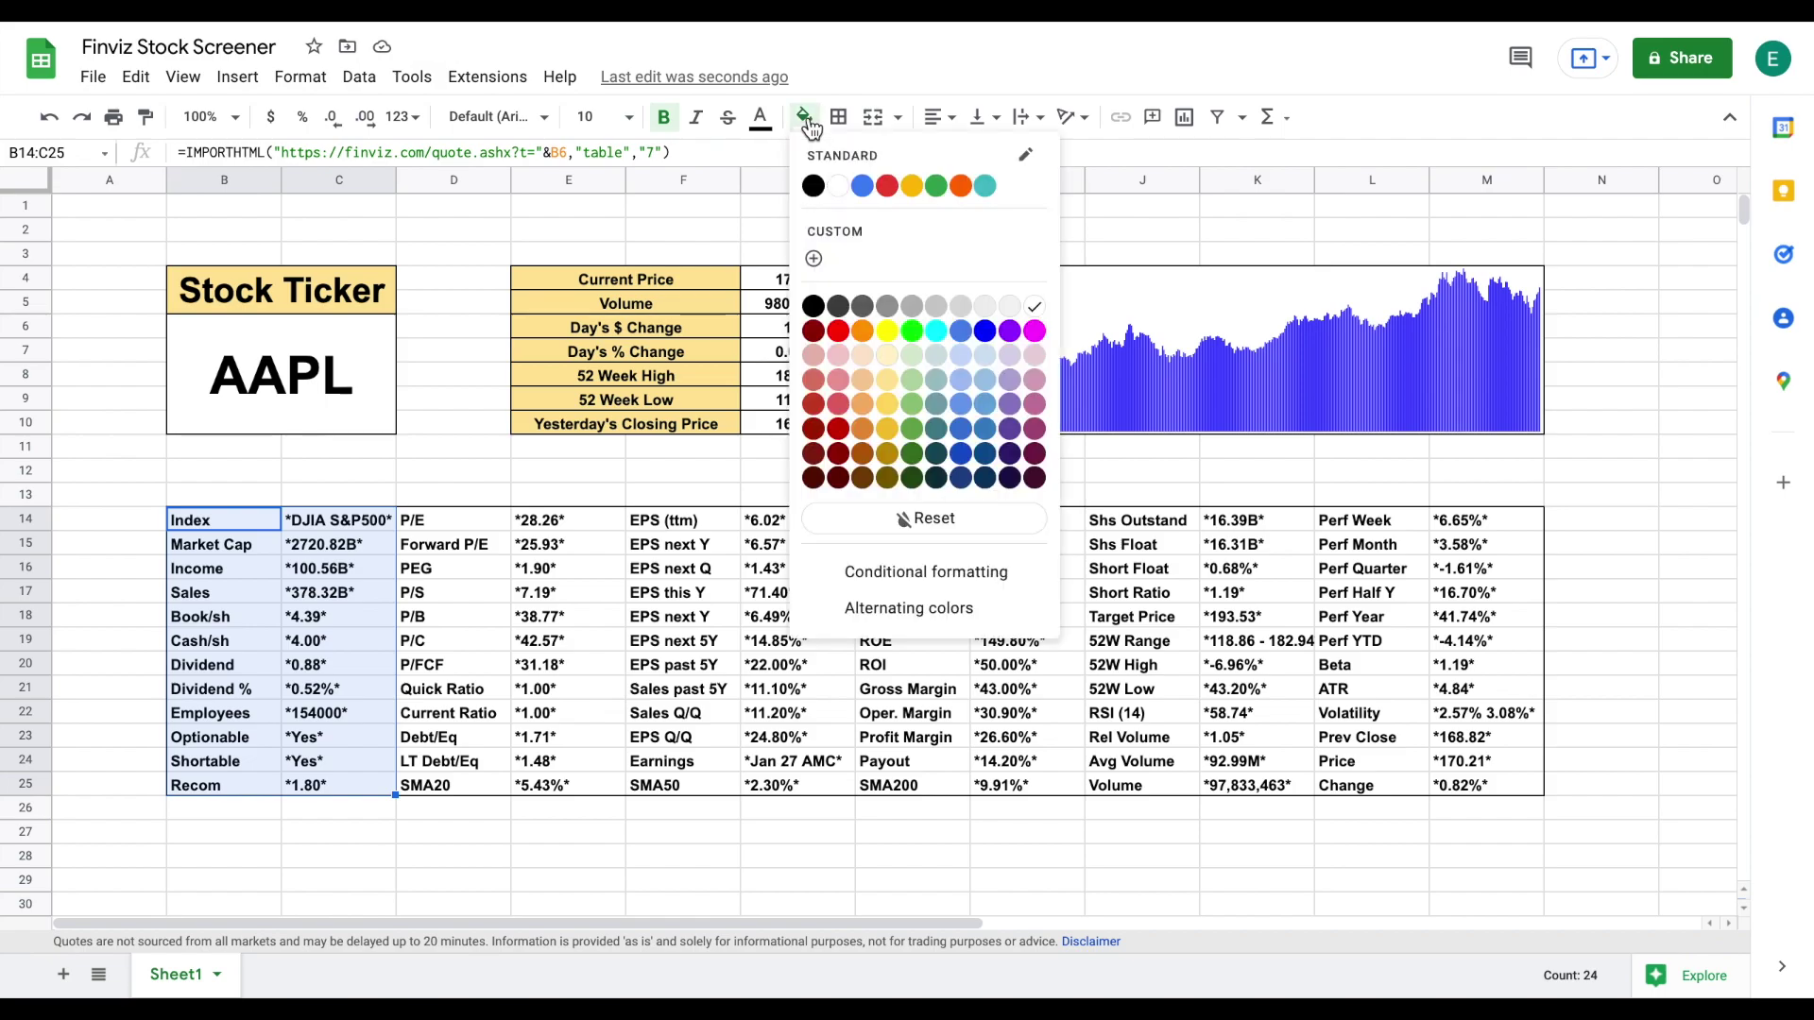
left_click(838, 378)
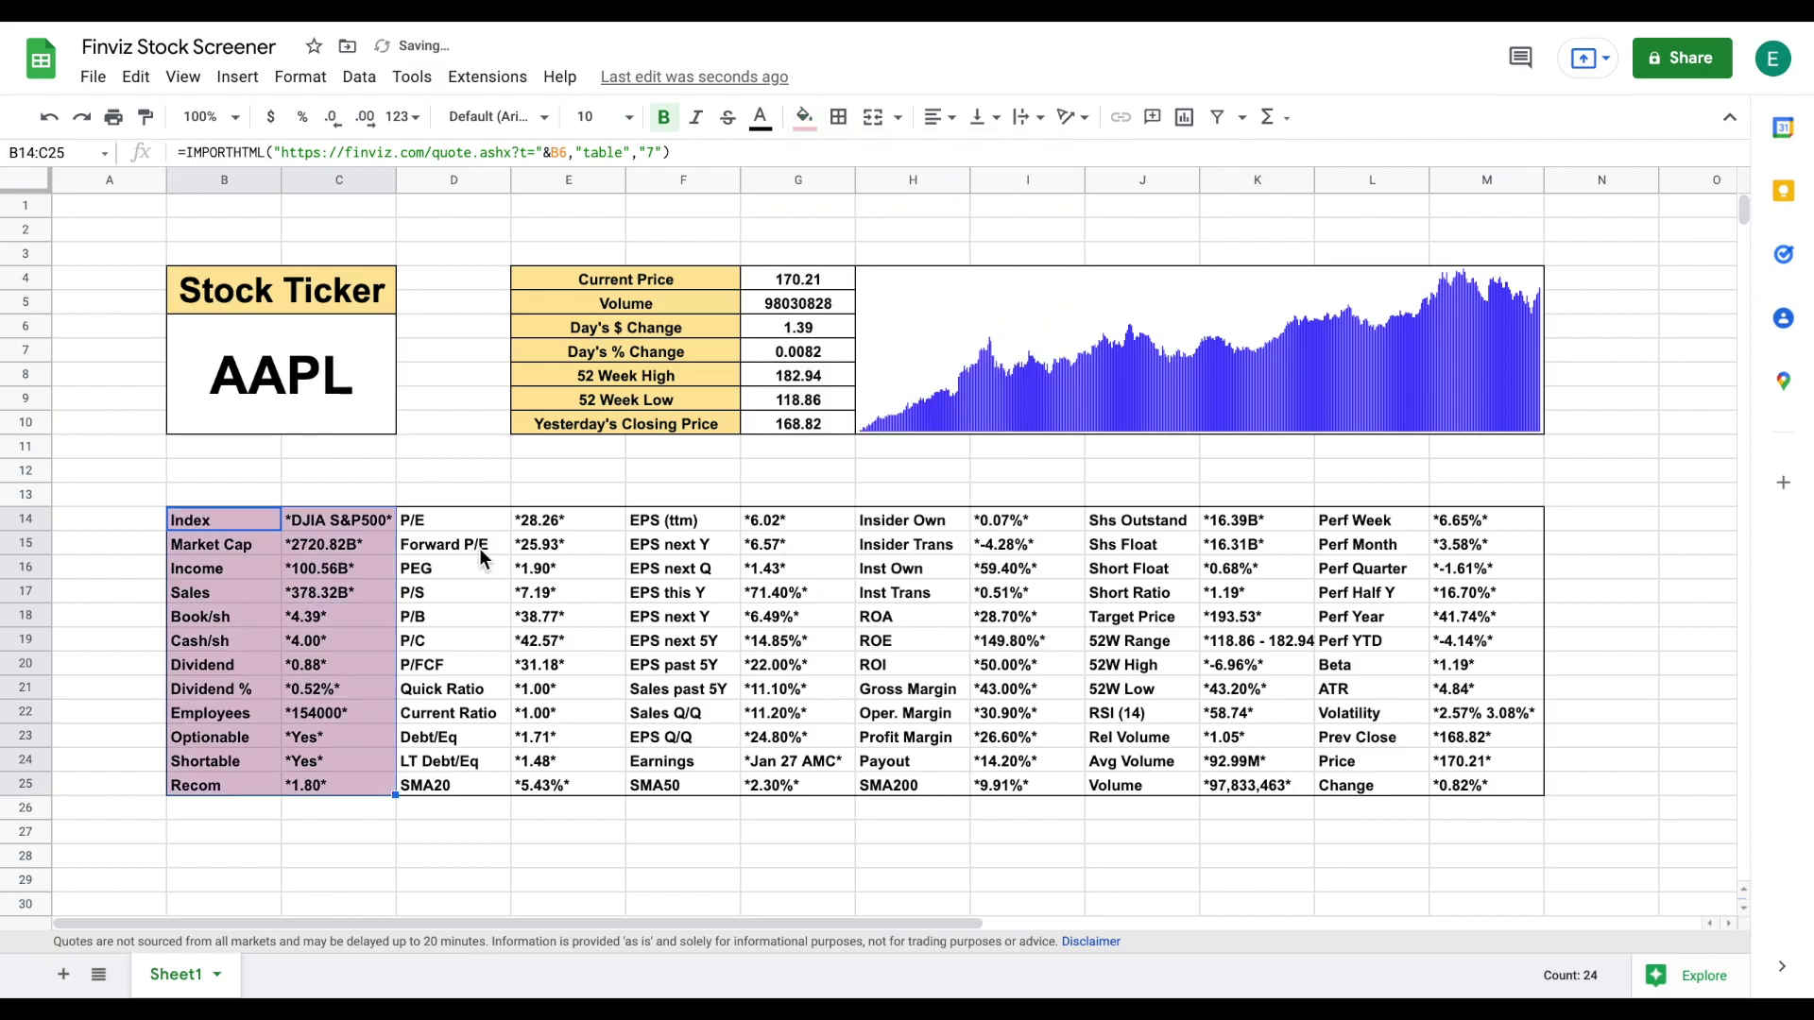
left_click_drag(470, 519, 592, 779)
left_click(804, 116)
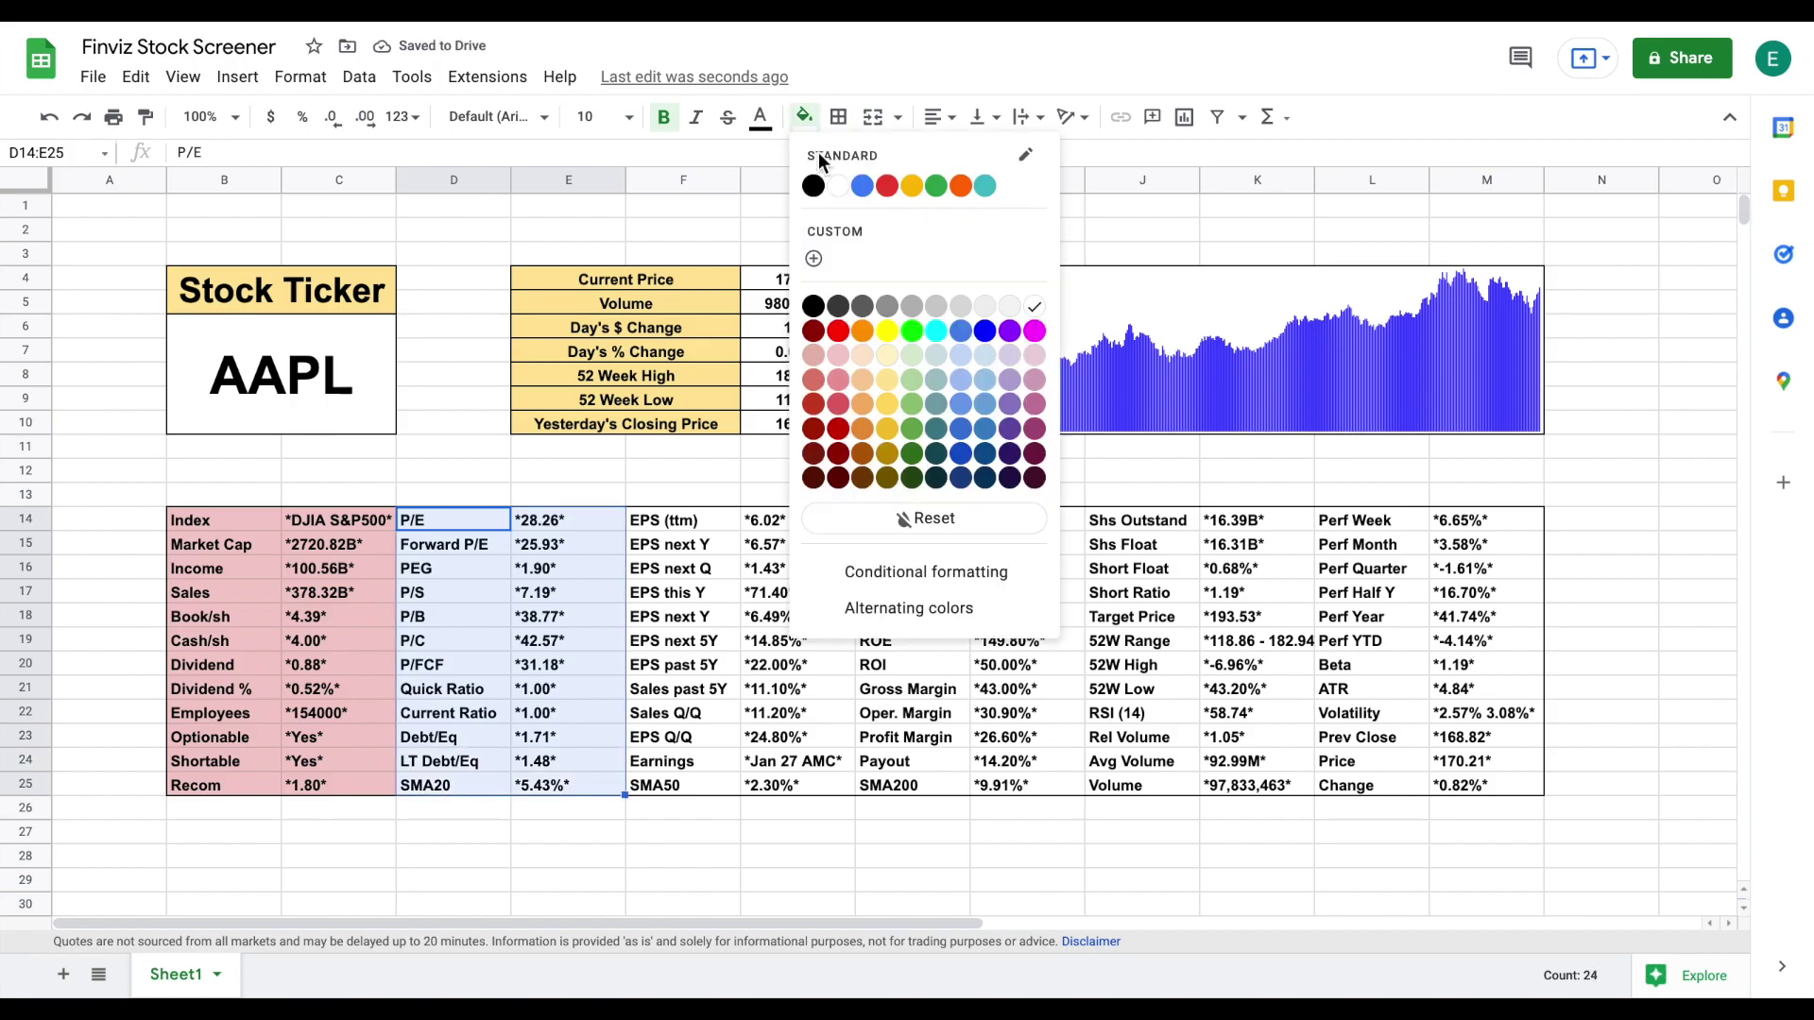
left_click(863, 379)
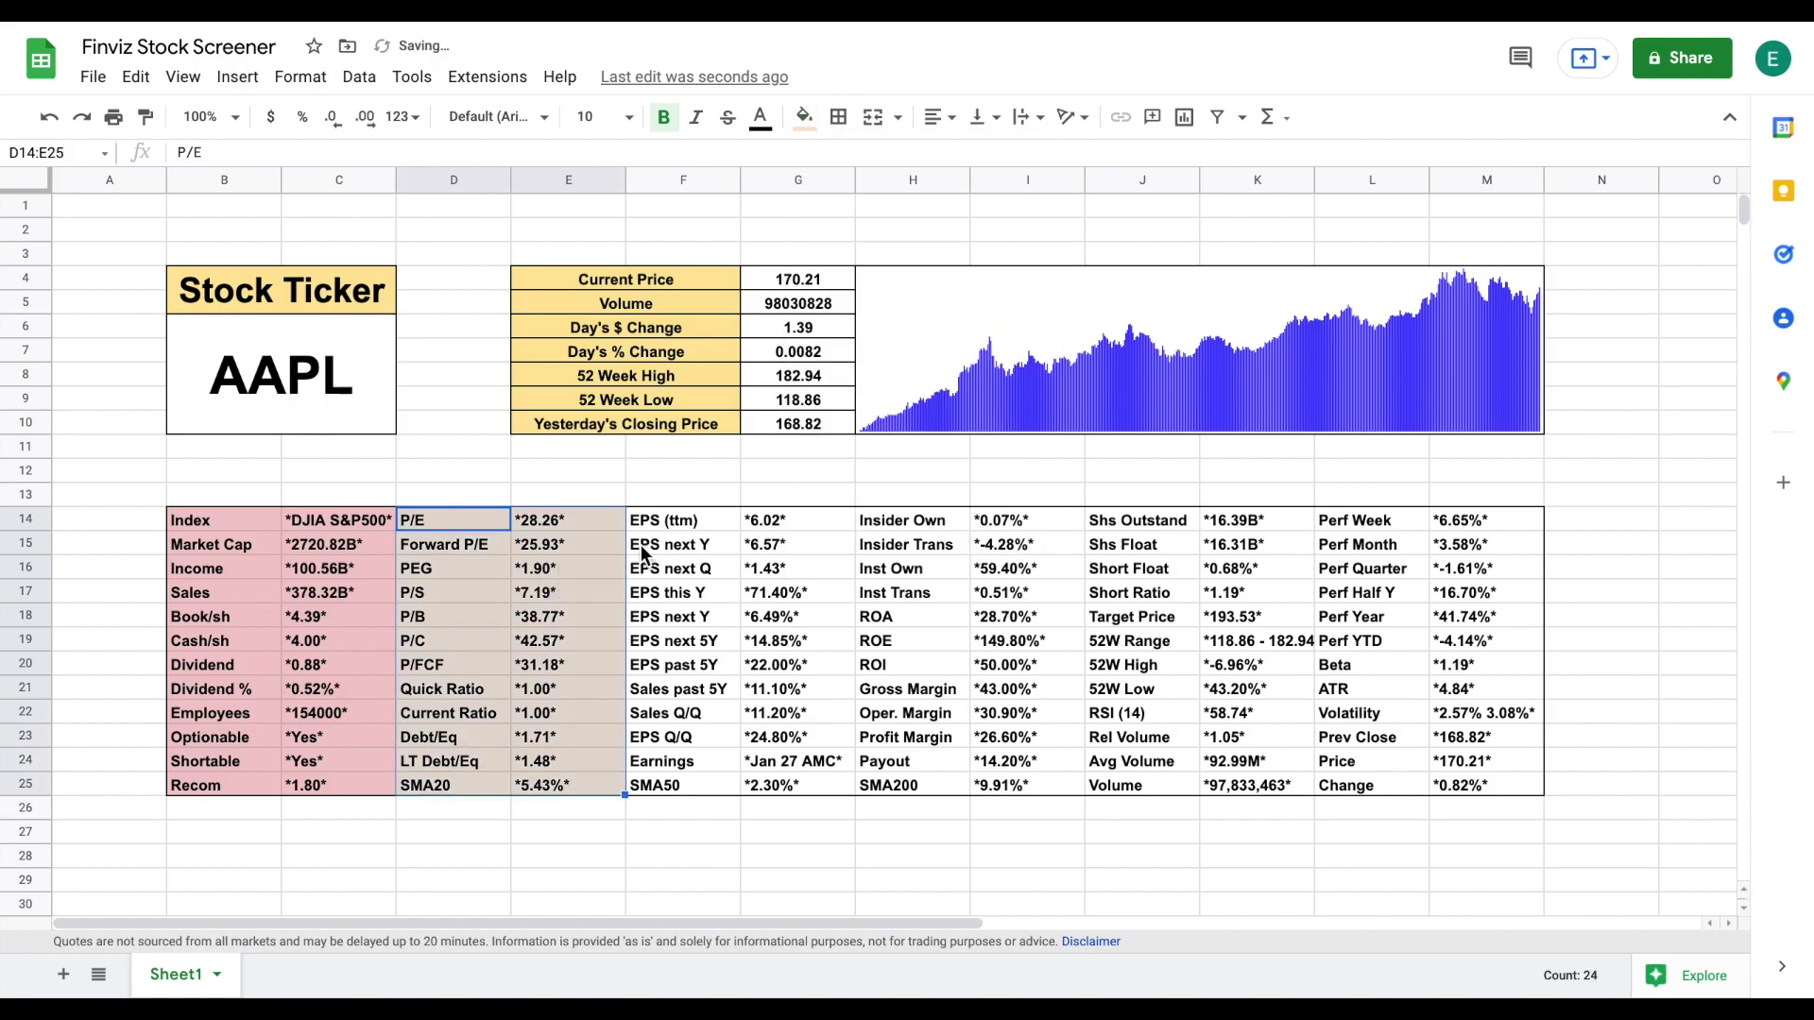
- Fill F14:G25 of the fundamentals table with light yellow and H14:I25 with light green
left_click_drag(673, 525, 786, 782)
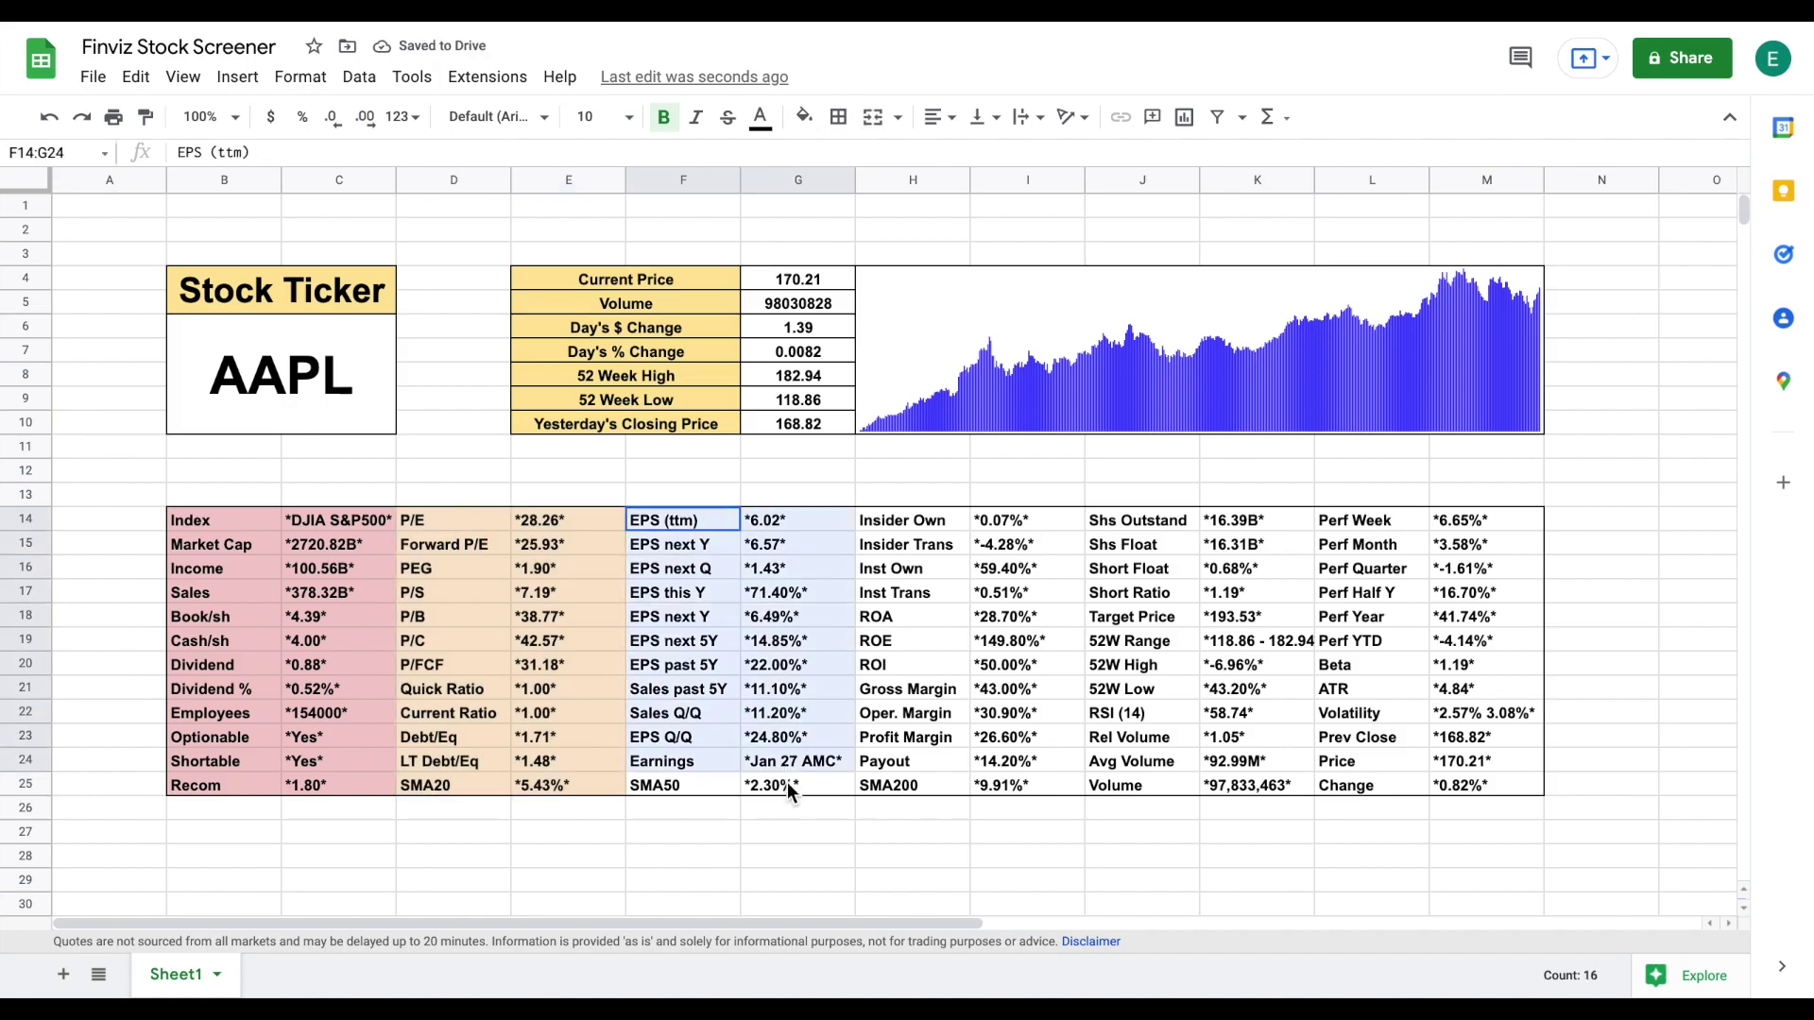
left_click(804, 116)
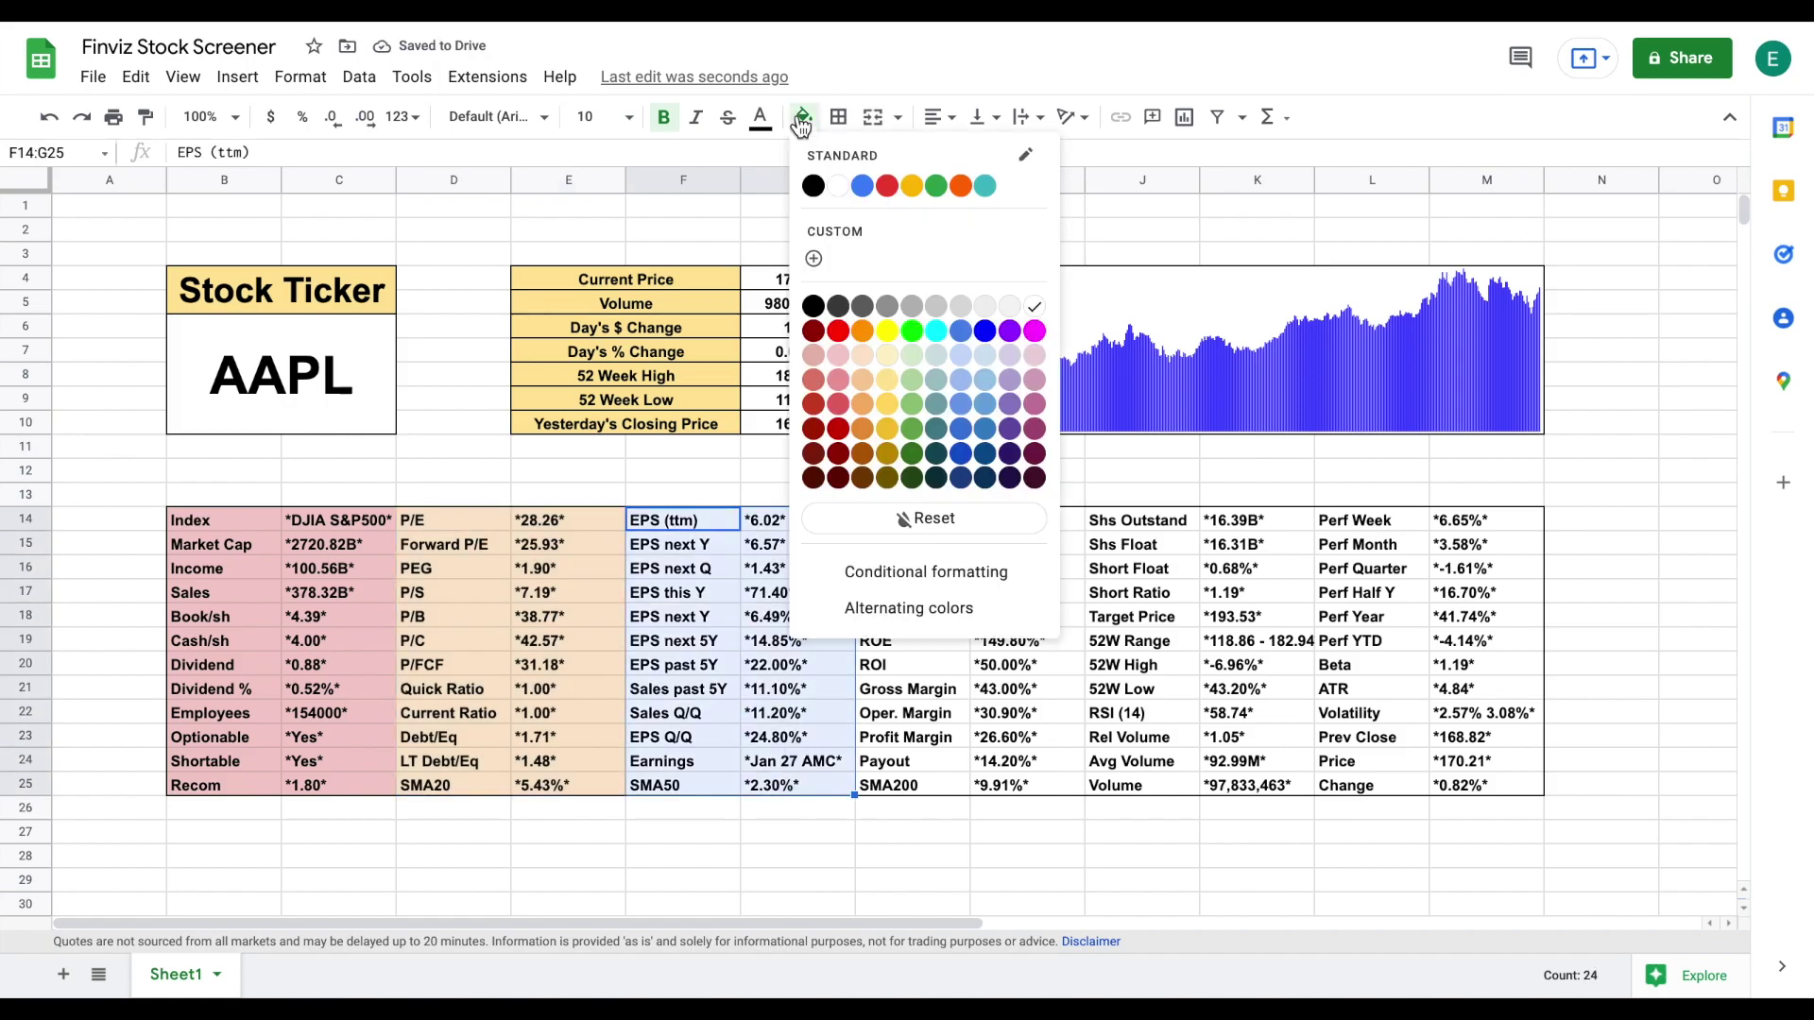
left_click(887, 356)
left_click_drag(935, 516, 992, 782)
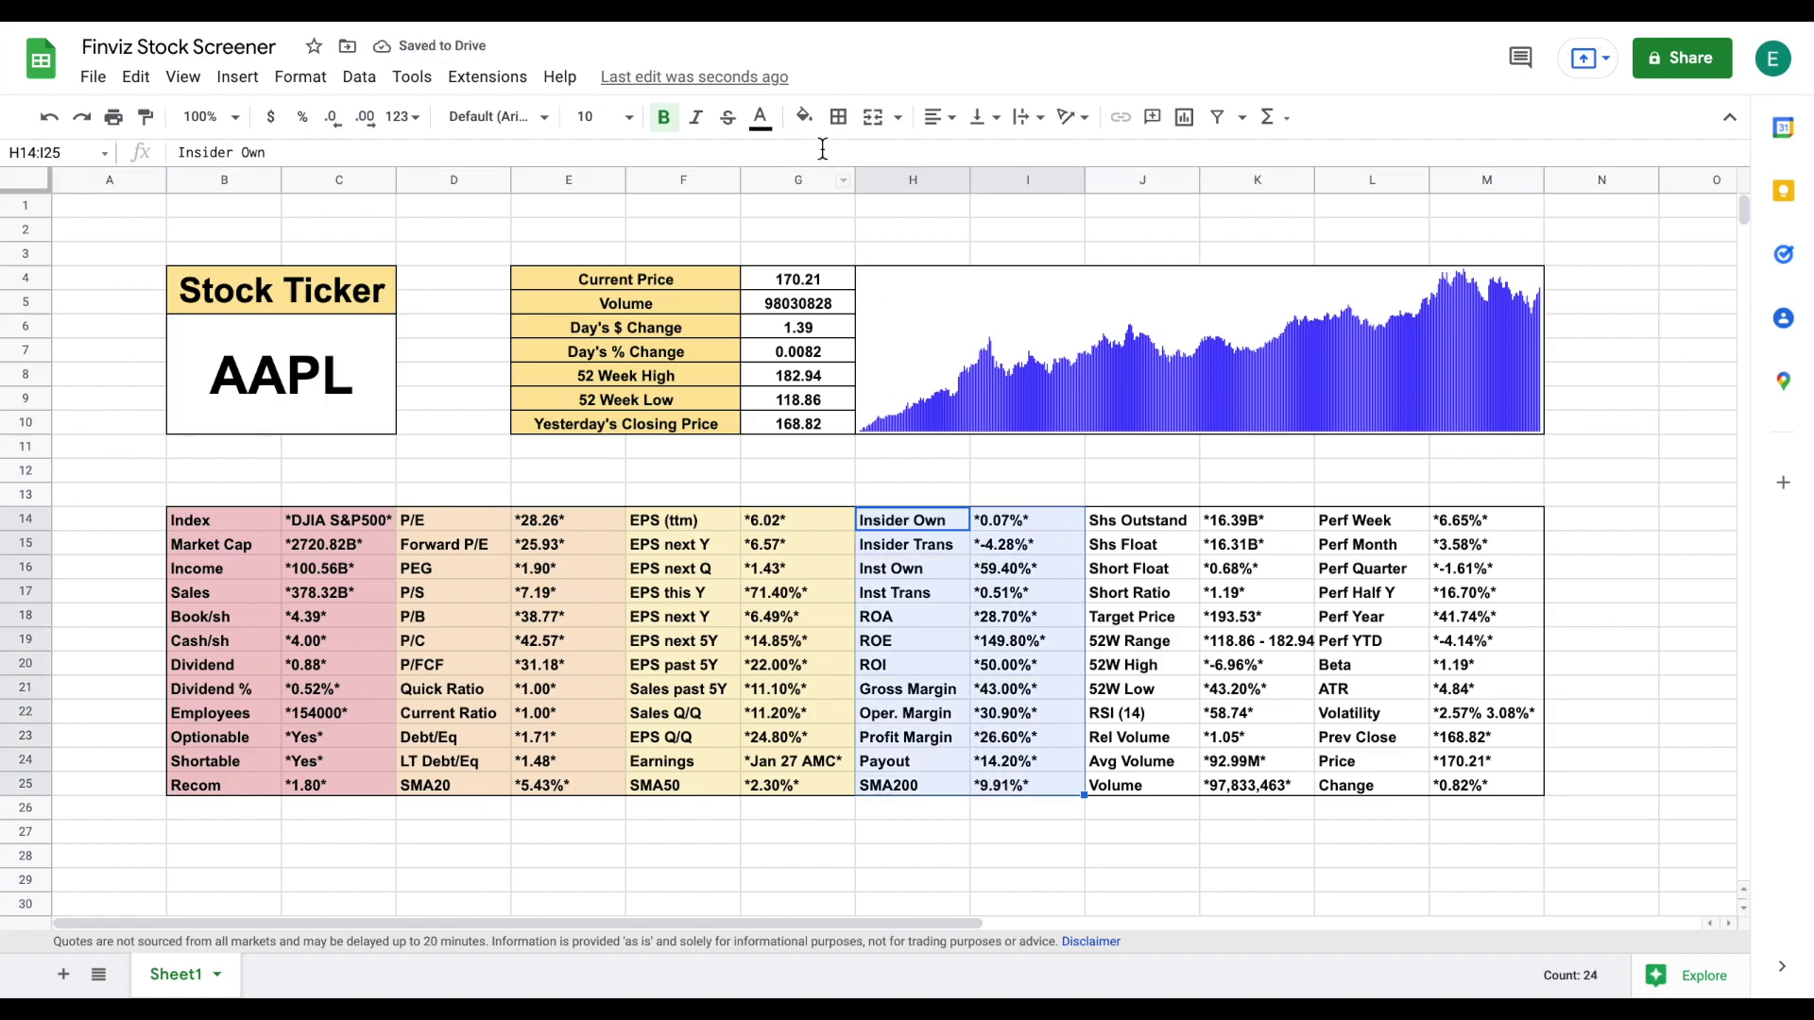
left_click(804, 116)
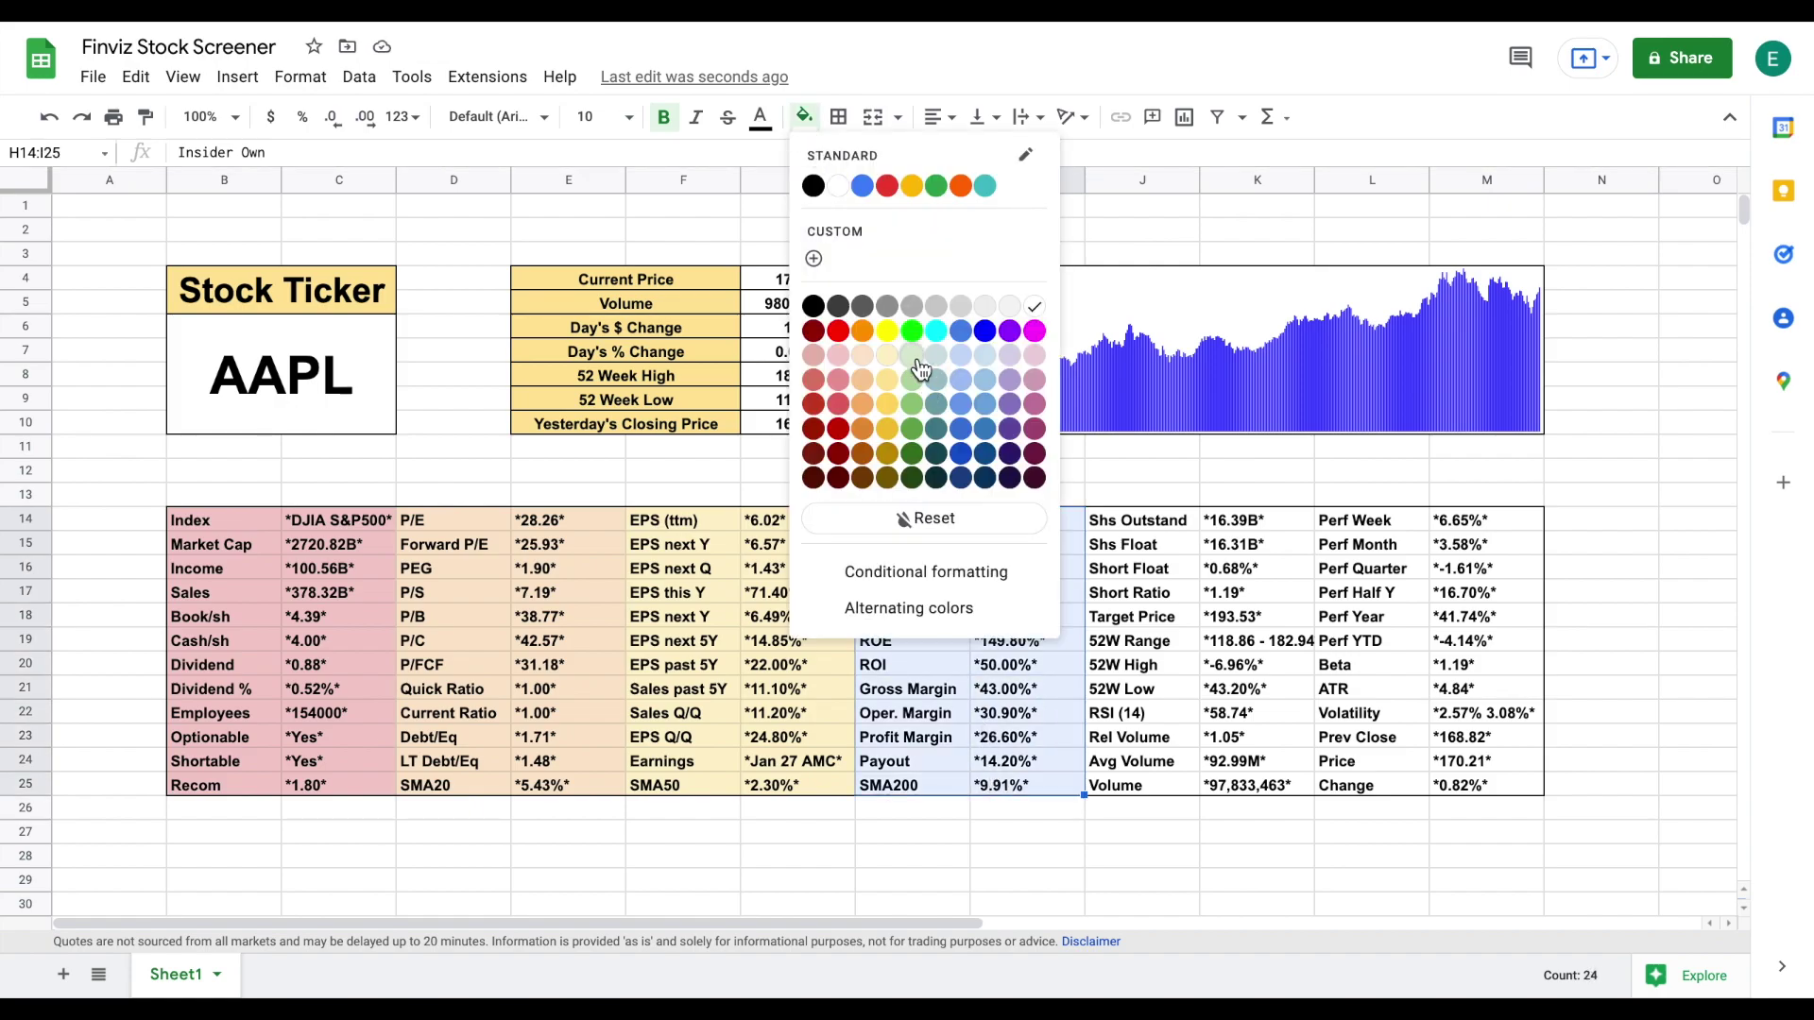
left_click(912, 355)
- Fill J14:K25 of the fundamentals table with light blue and L14:M25 with light purple
left_click(1119, 523)
left_click_drag(1202, 572, 1247, 785)
left_click(804, 117)
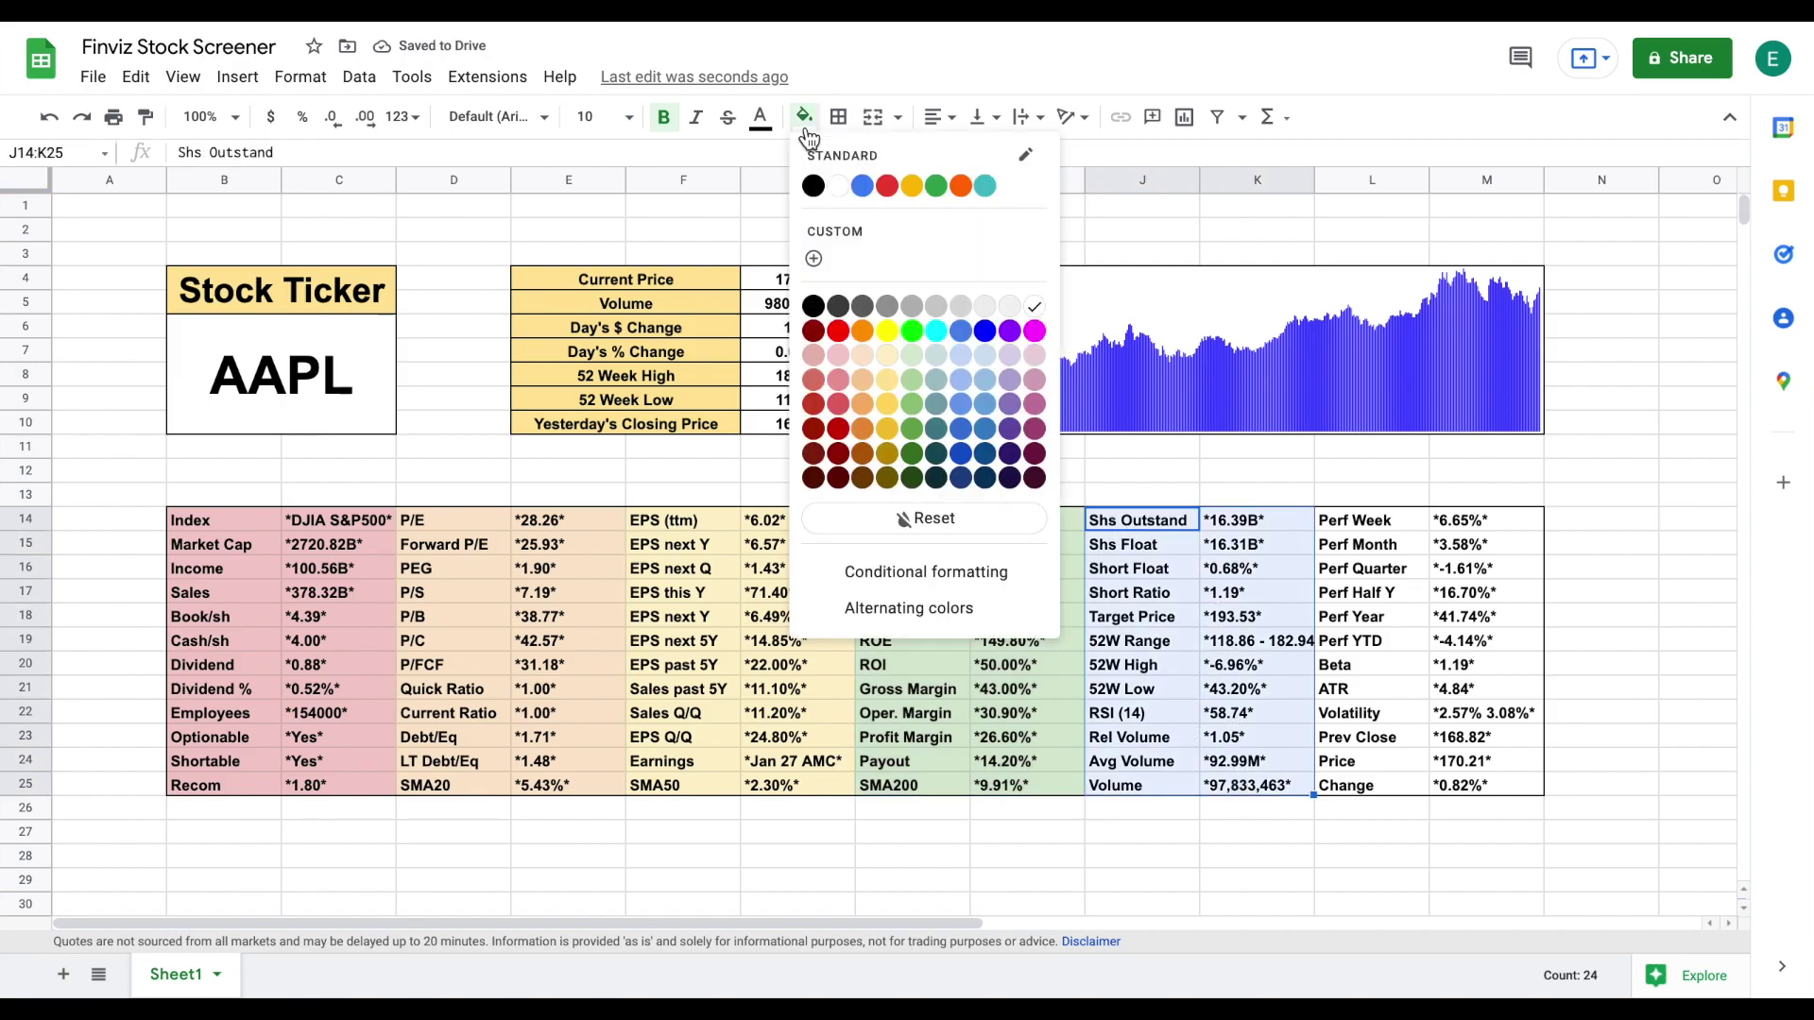
left_click(963, 378)
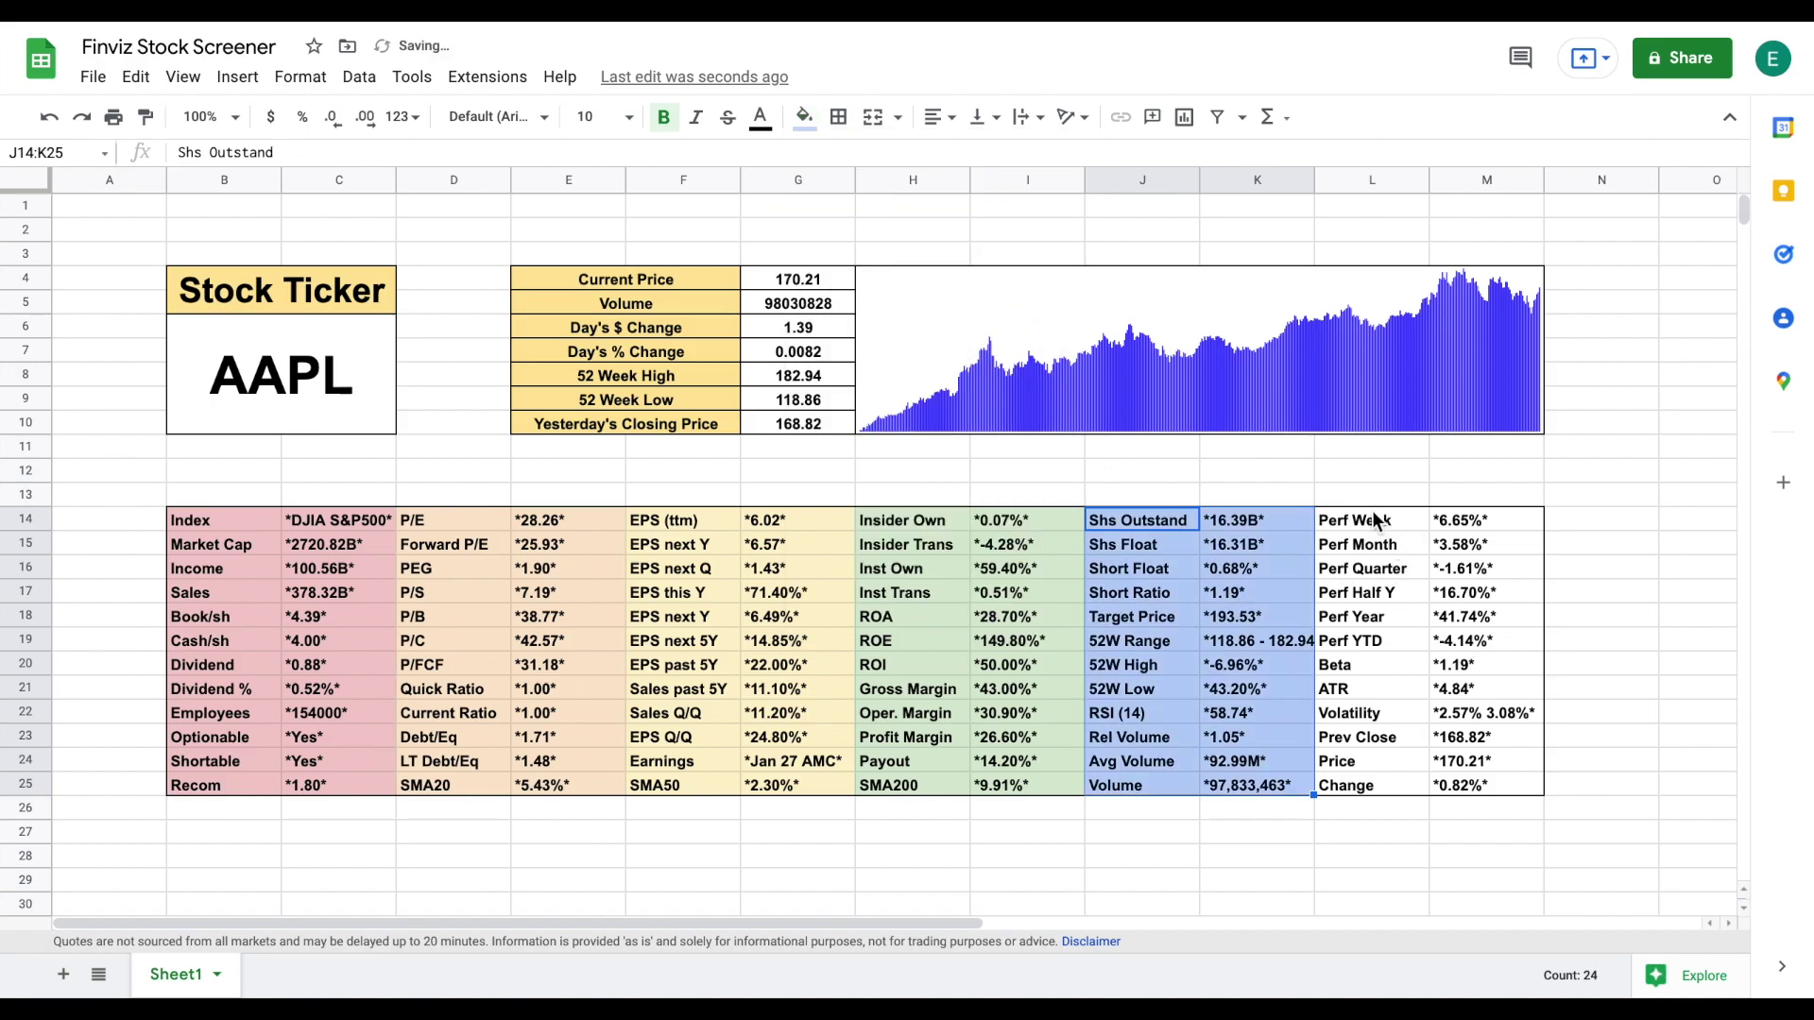
left_click_drag(1376, 520, 1516, 785)
left_click(804, 118)
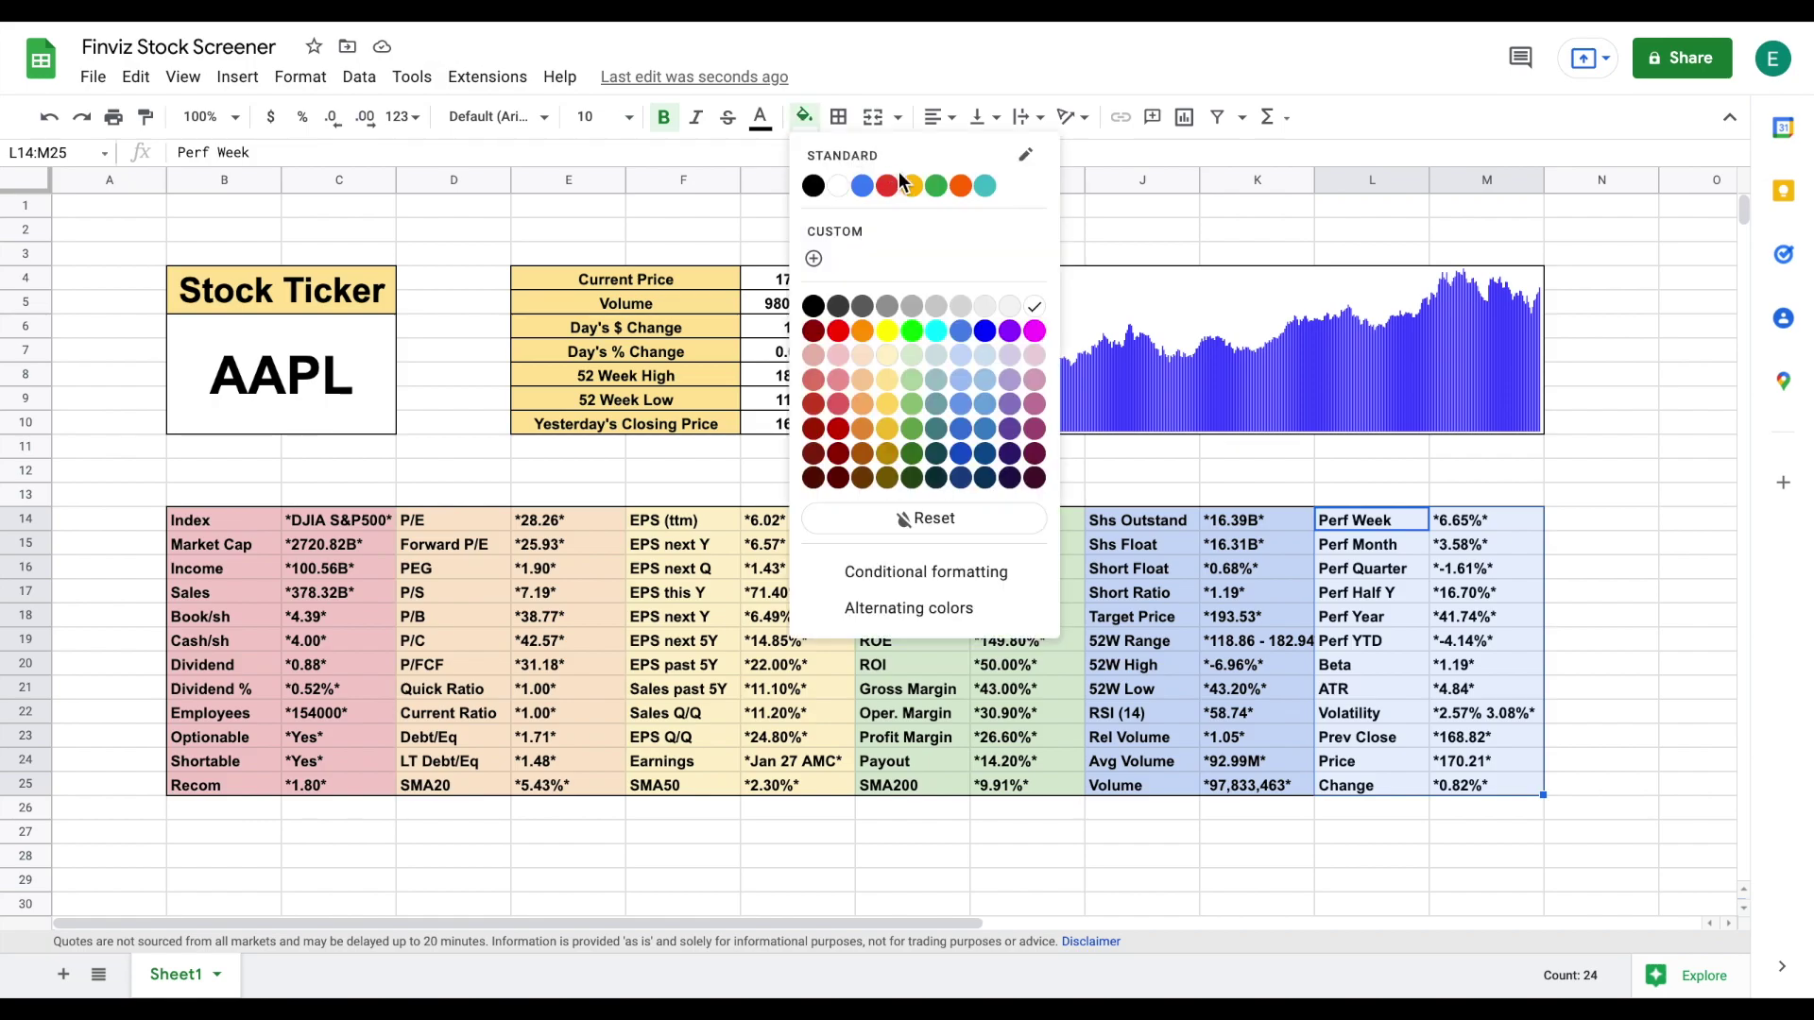
left_click(1010, 359)
- Fill the background of the merged sparkline cell H4:M10 with light blue
left_click(1132, 323)
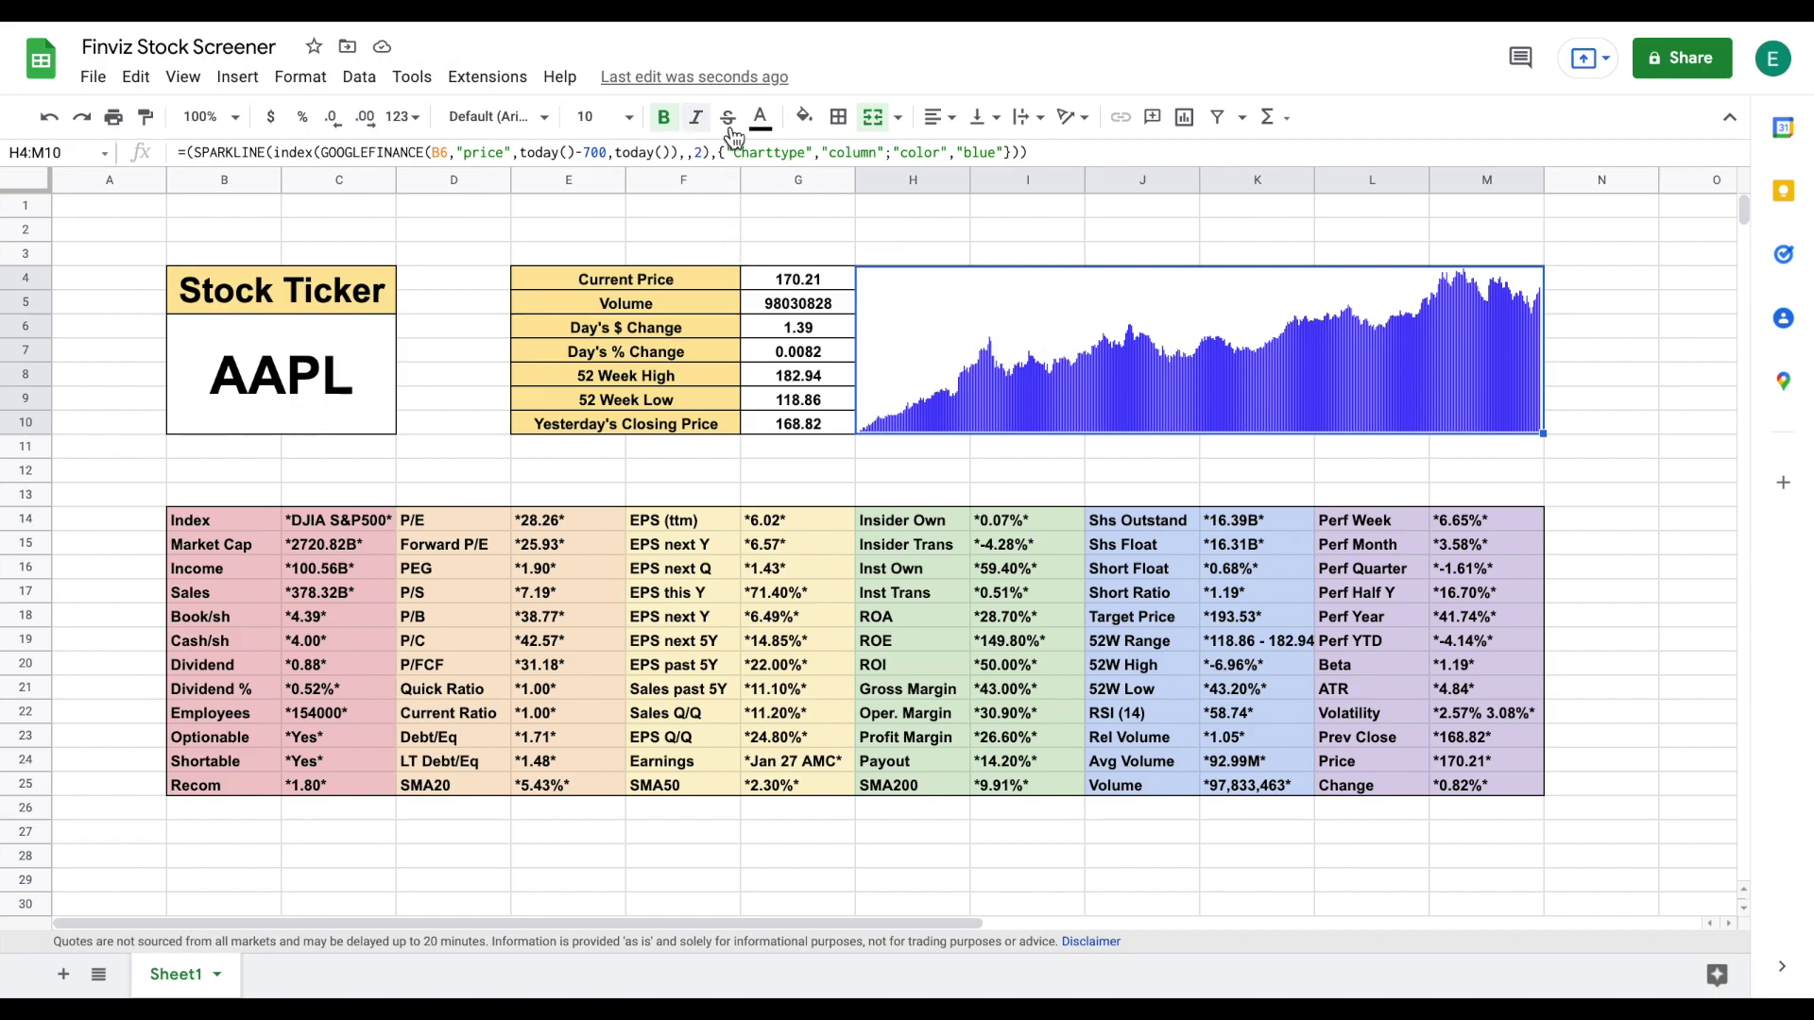
left_click(803, 117)
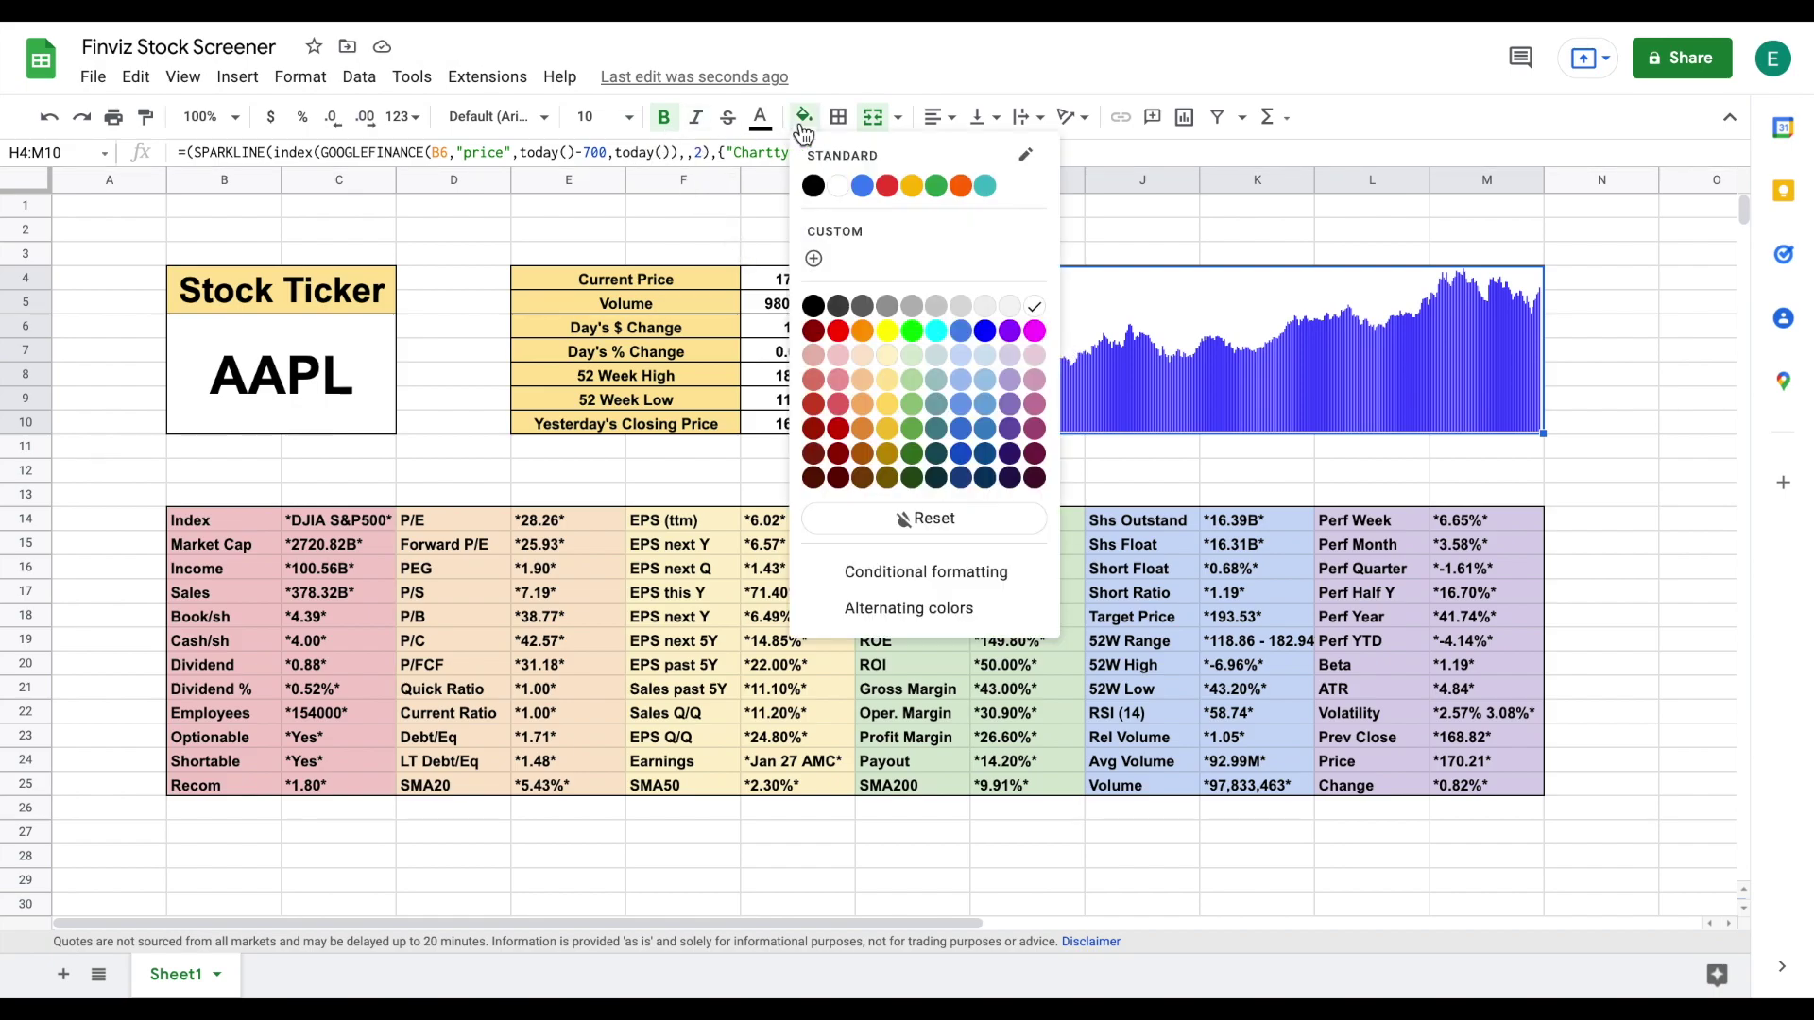
left_click(961, 357)
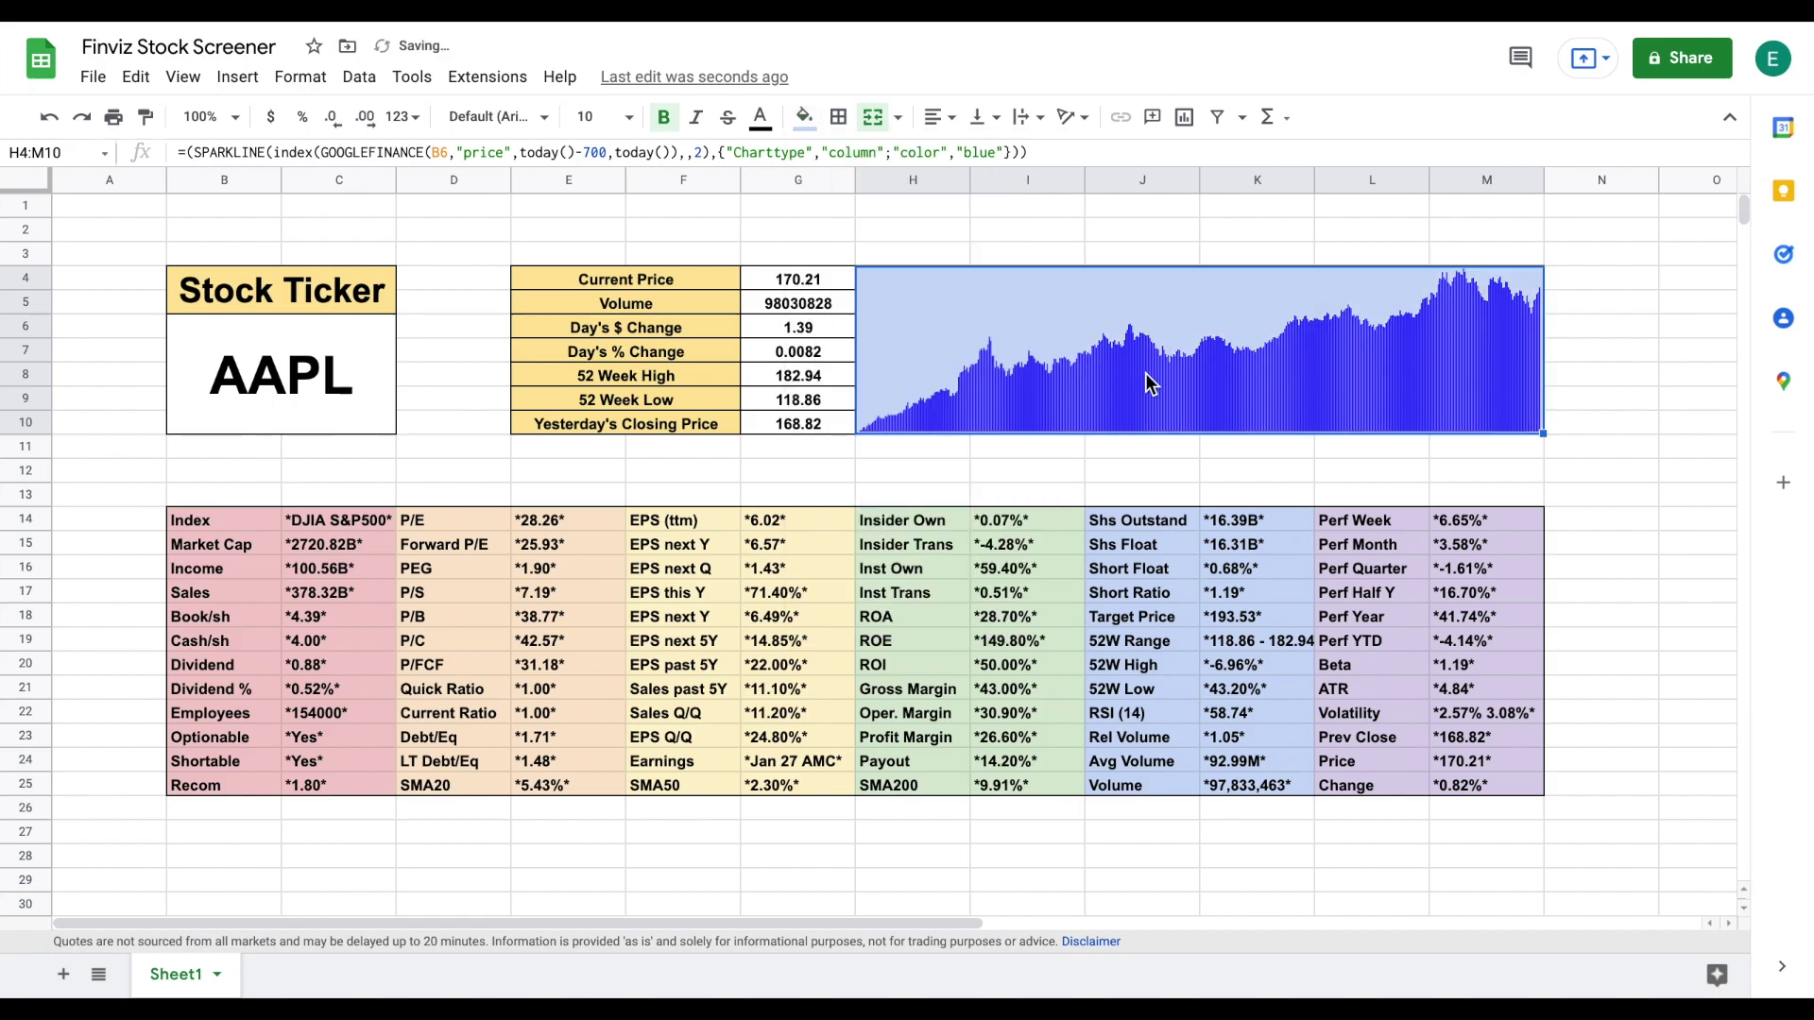
- Give the Stock Ticker header in B4:C5 a slightly stronger yellow fill
left_click(373, 292)
left_click(804, 117)
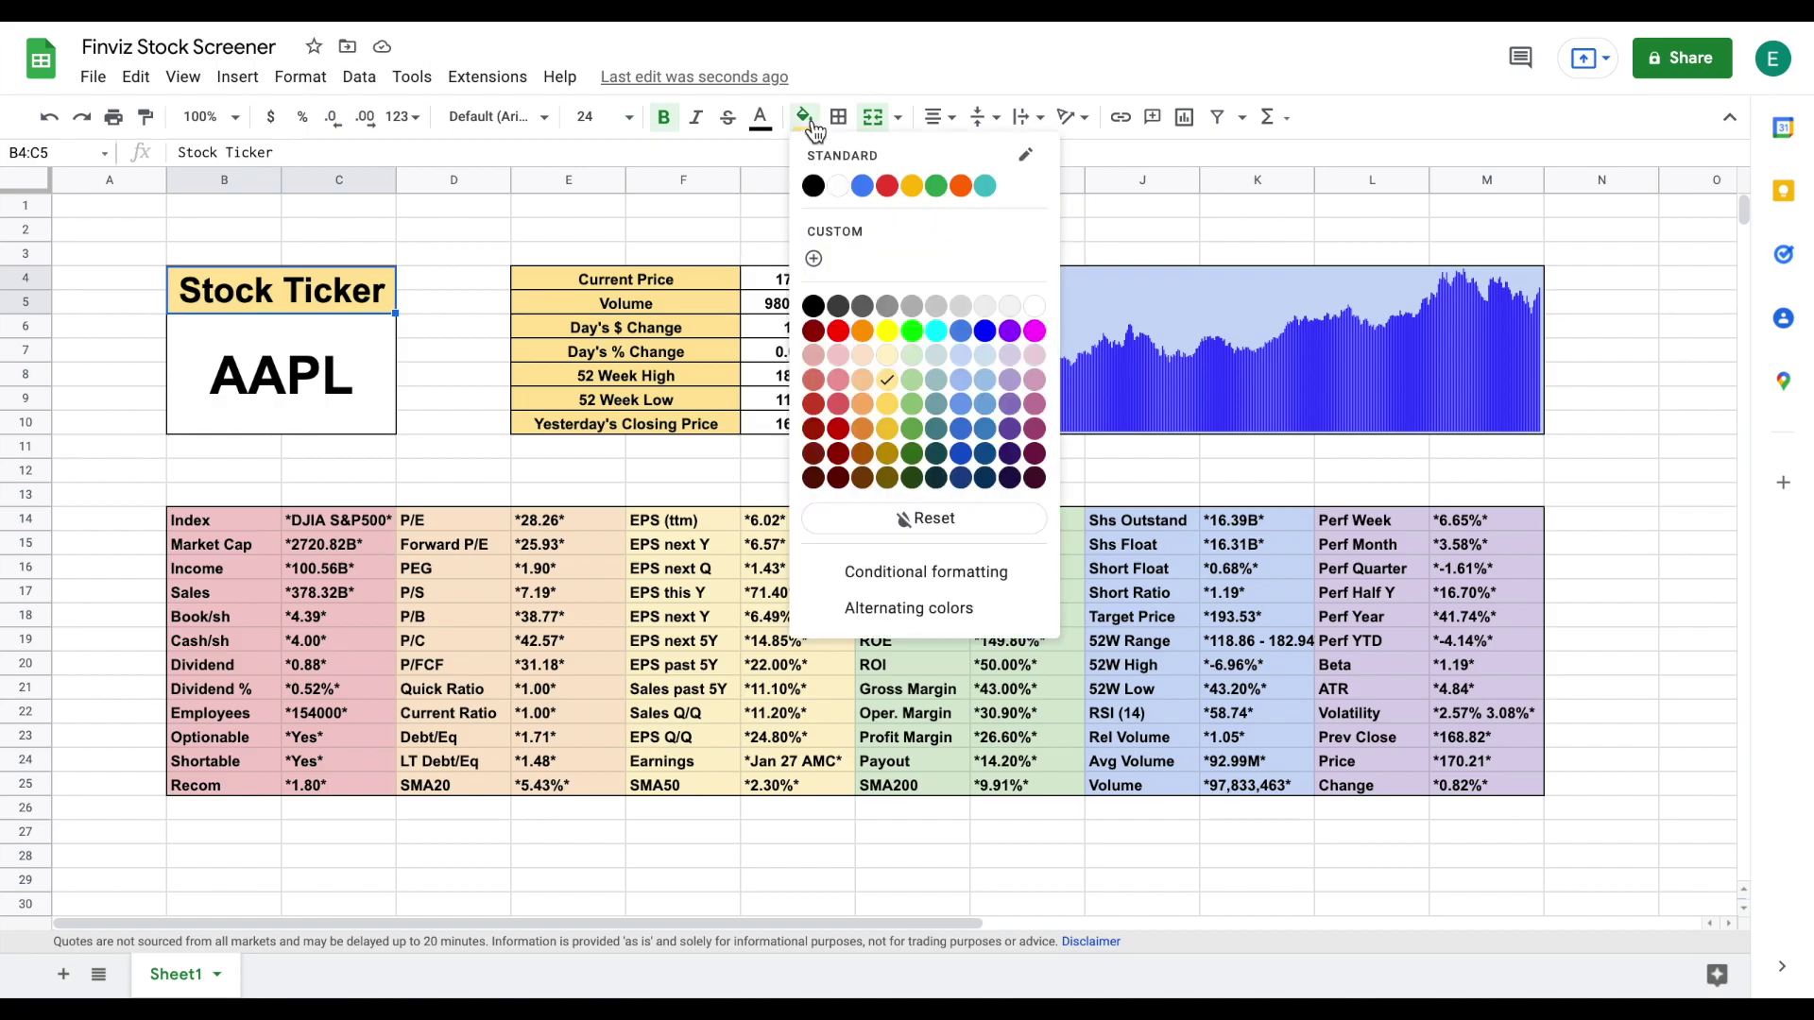
left_click(888, 404)
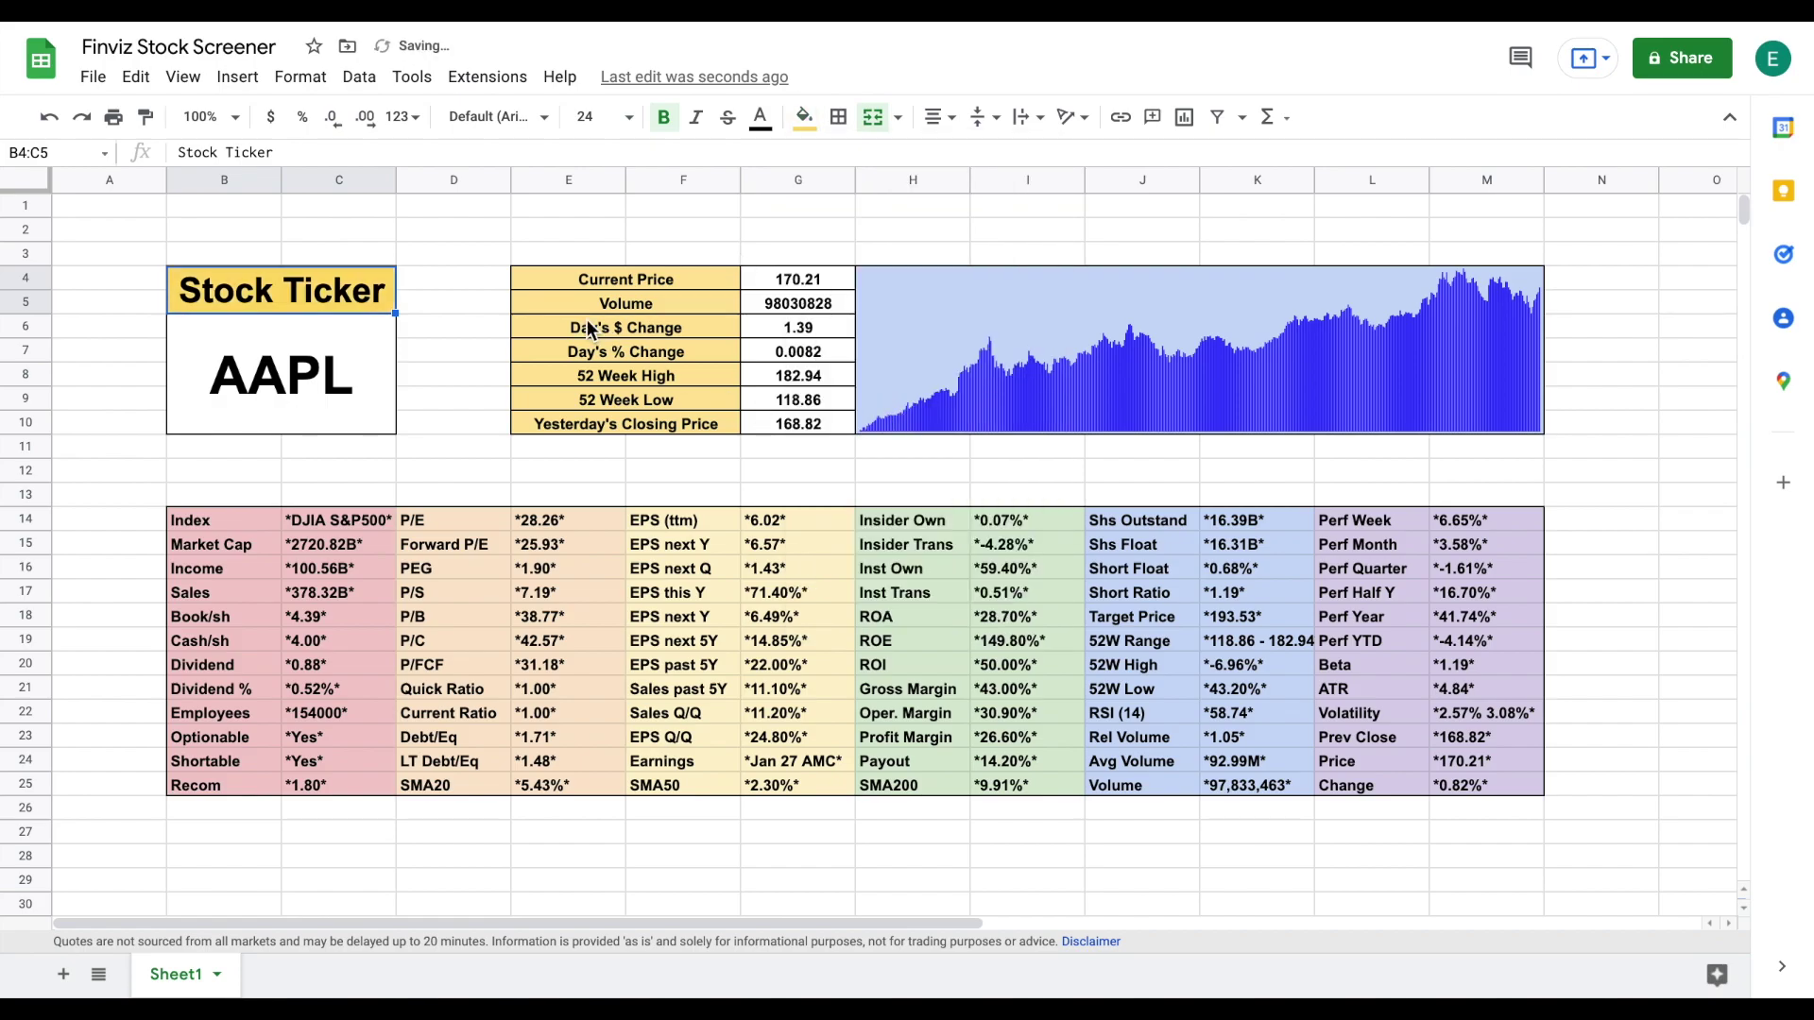
left_click(490, 251)
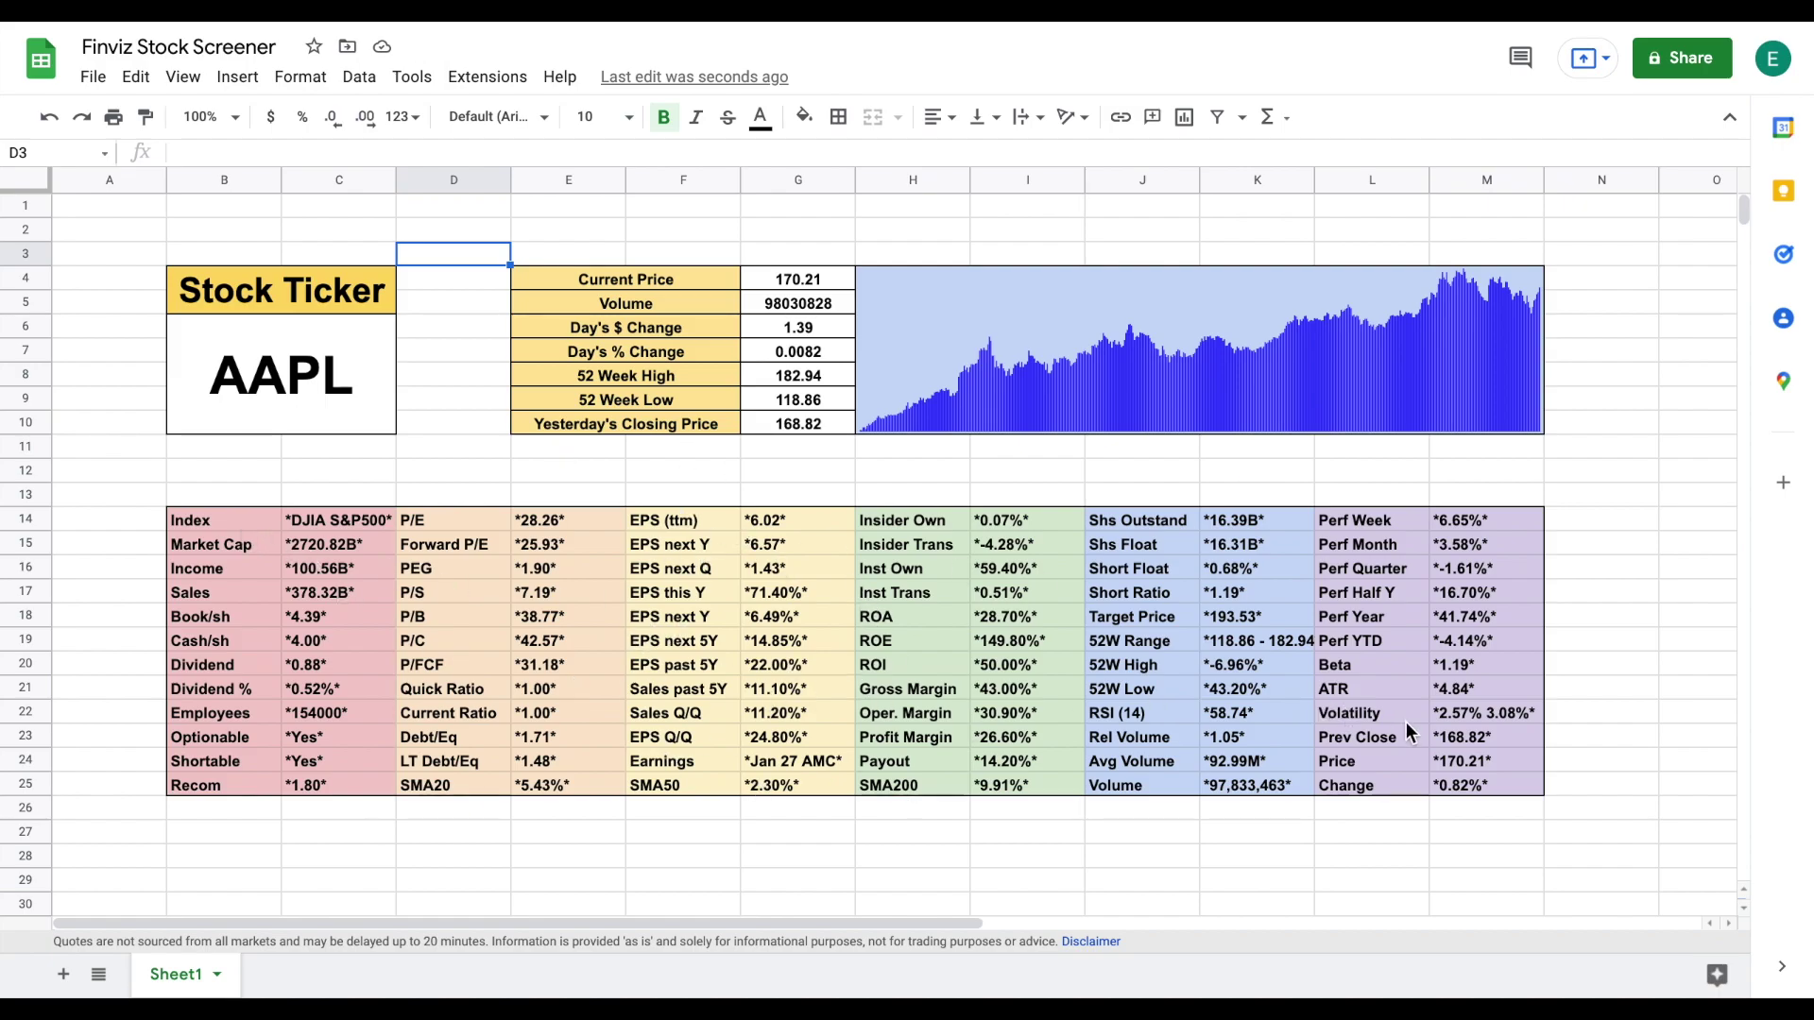
- Change the sparkline formula in H4:M10 so its price history starts at today()-900
left_click(312, 377)
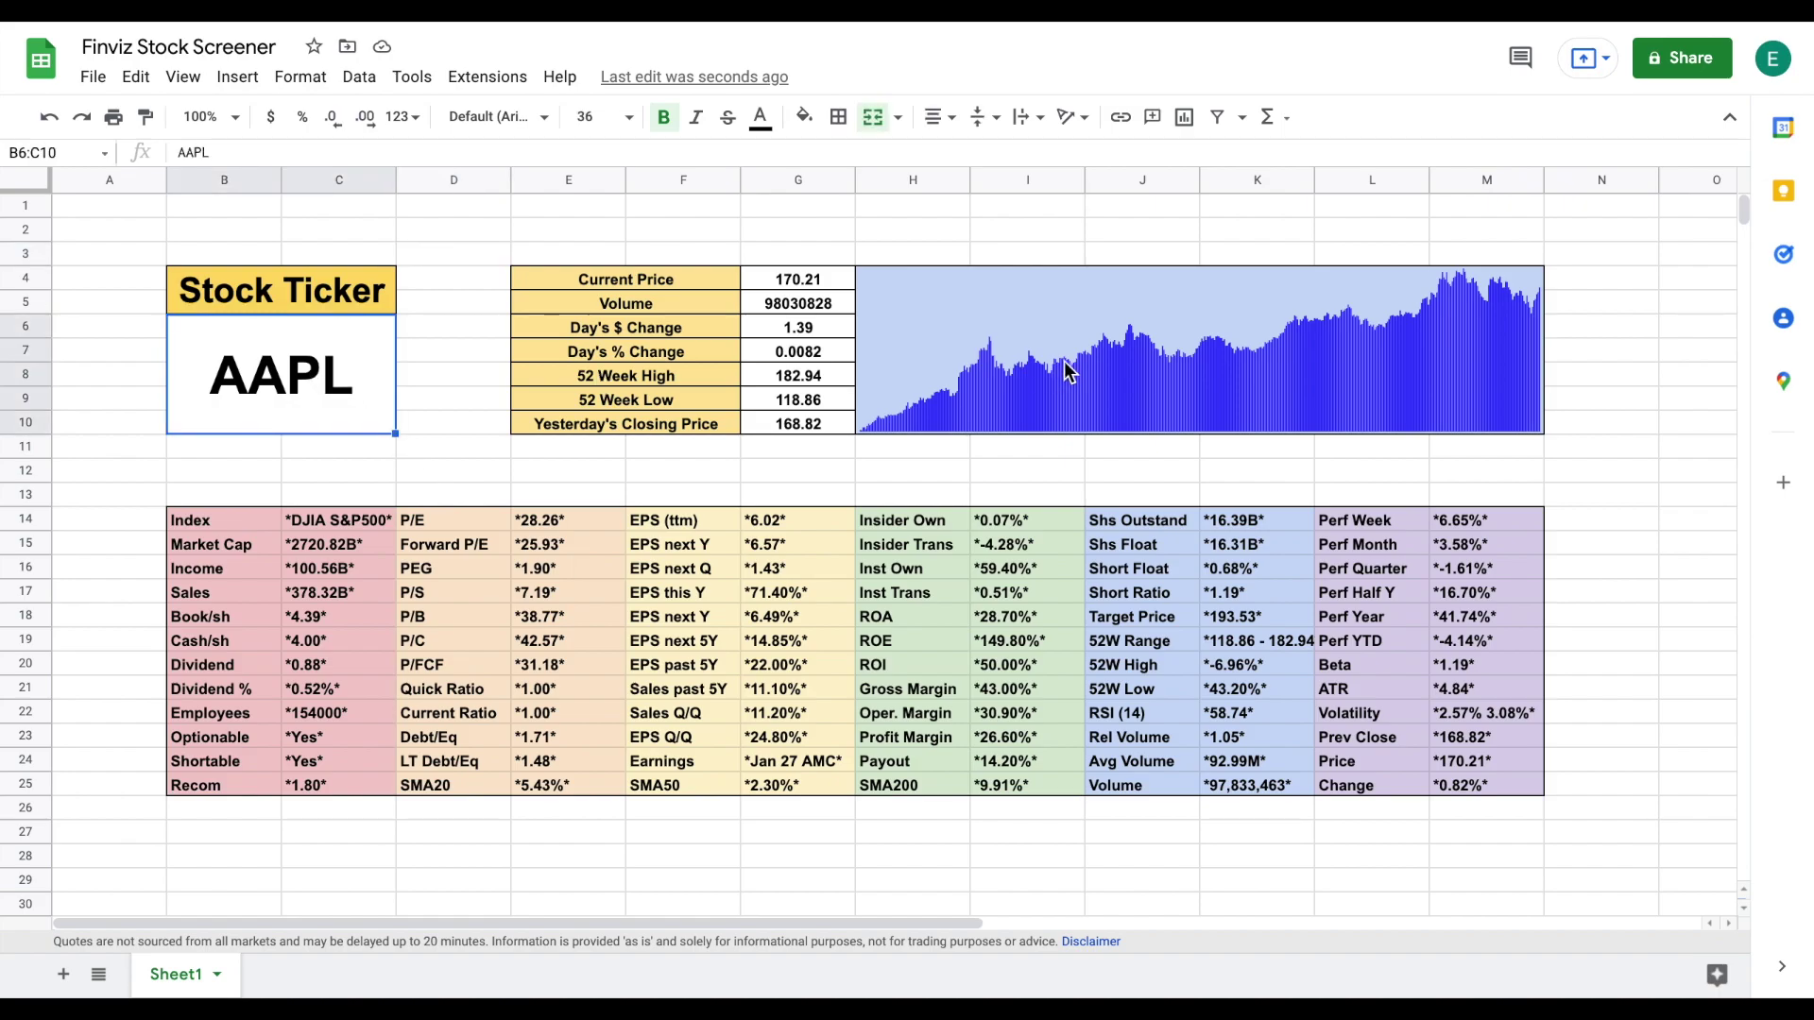
left_click(1126, 344)
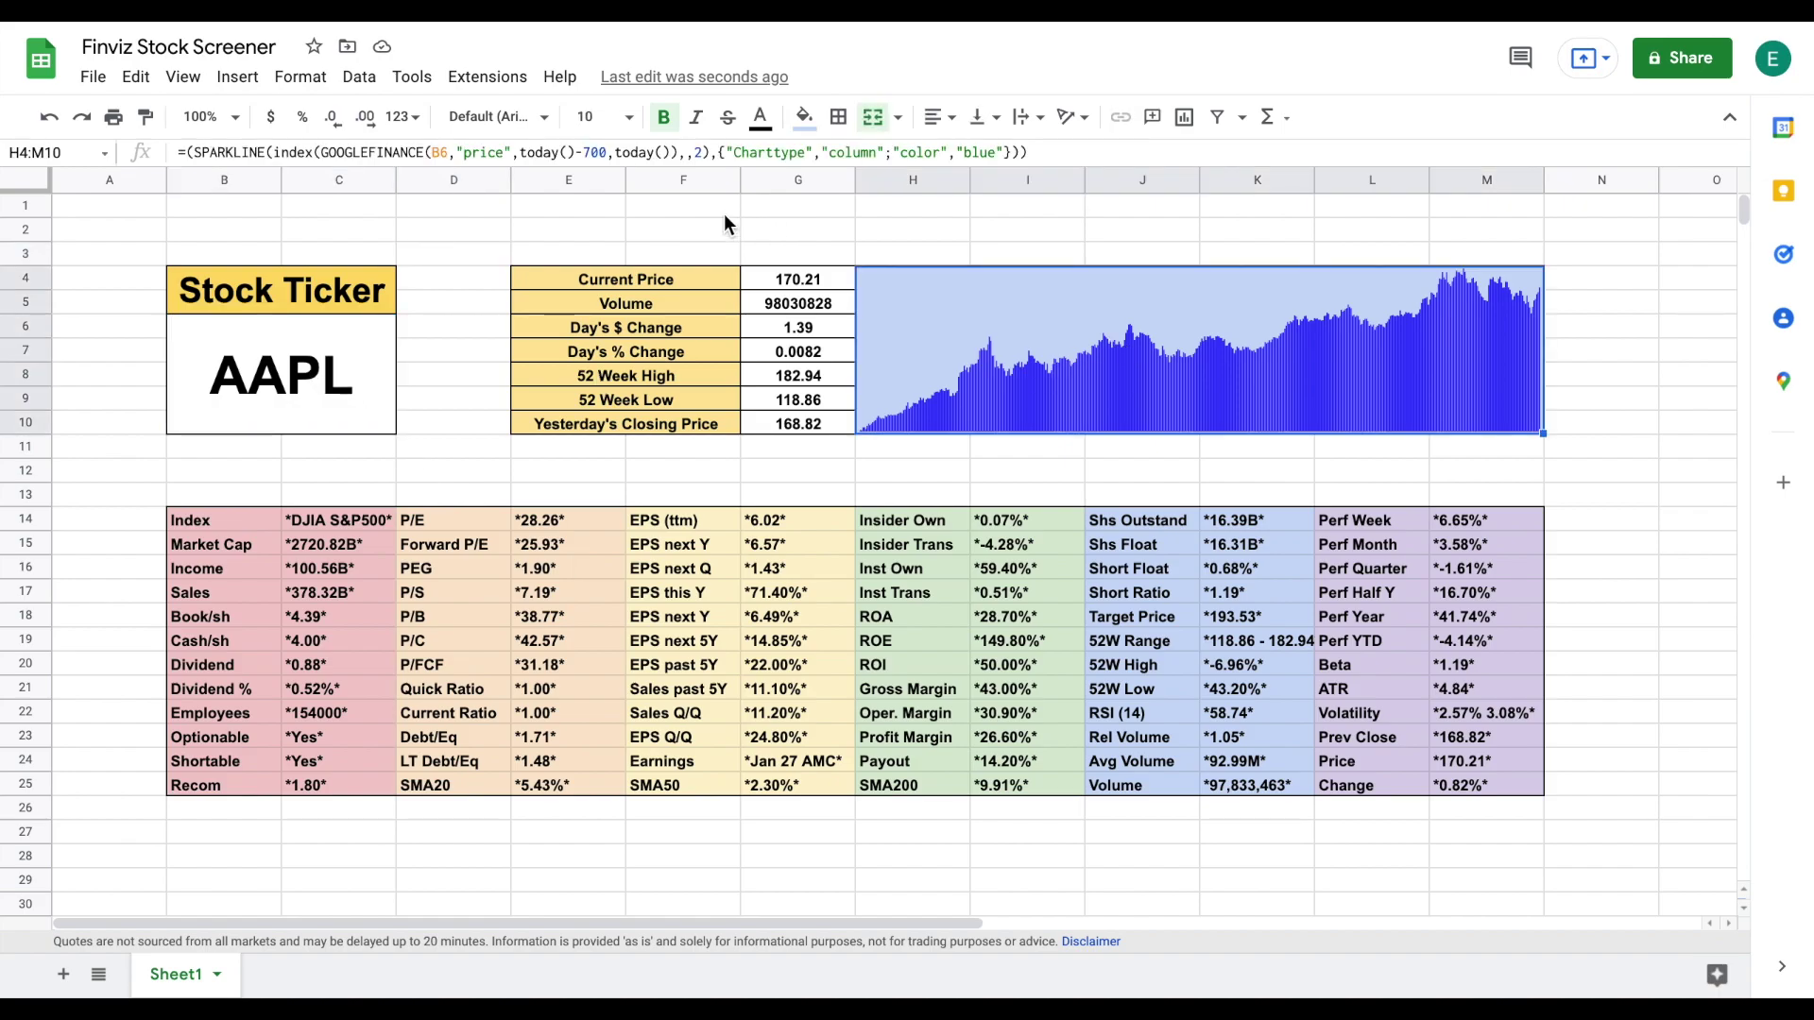
left_click(603, 154)
key("BackSpace")
key("BackSpace")
key("BackSpace")
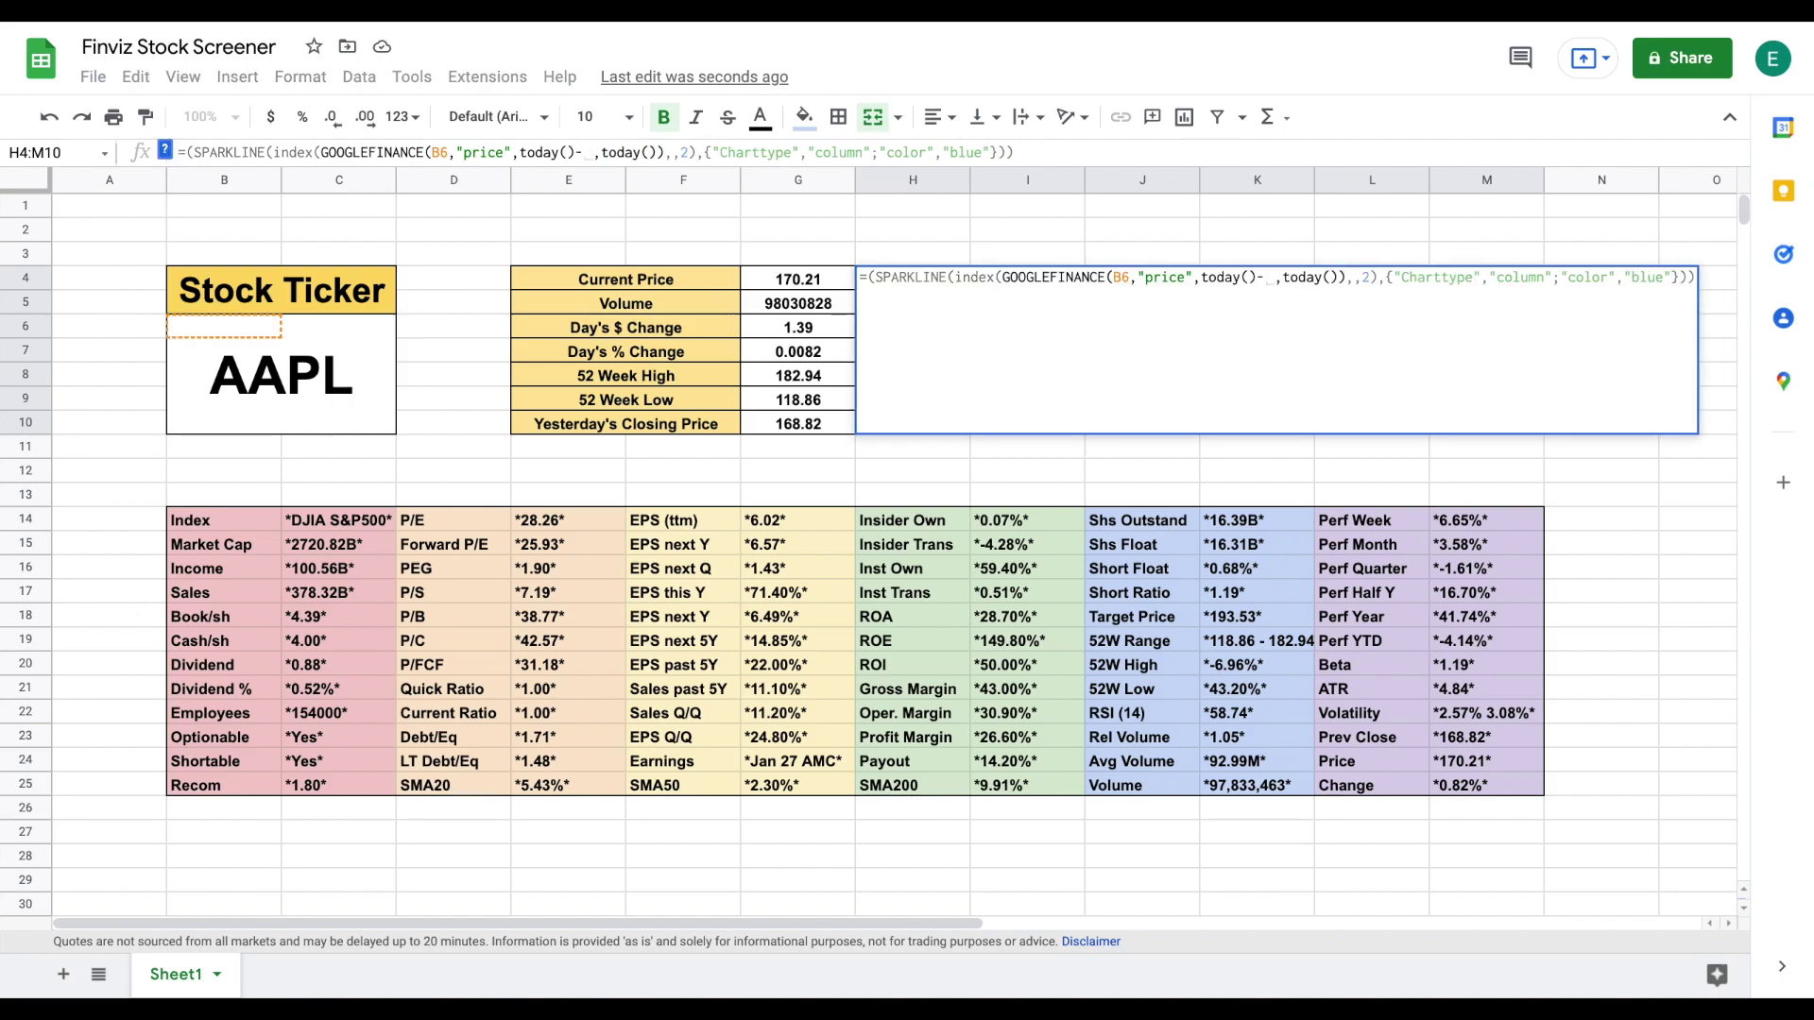
type("900")
key("Return")
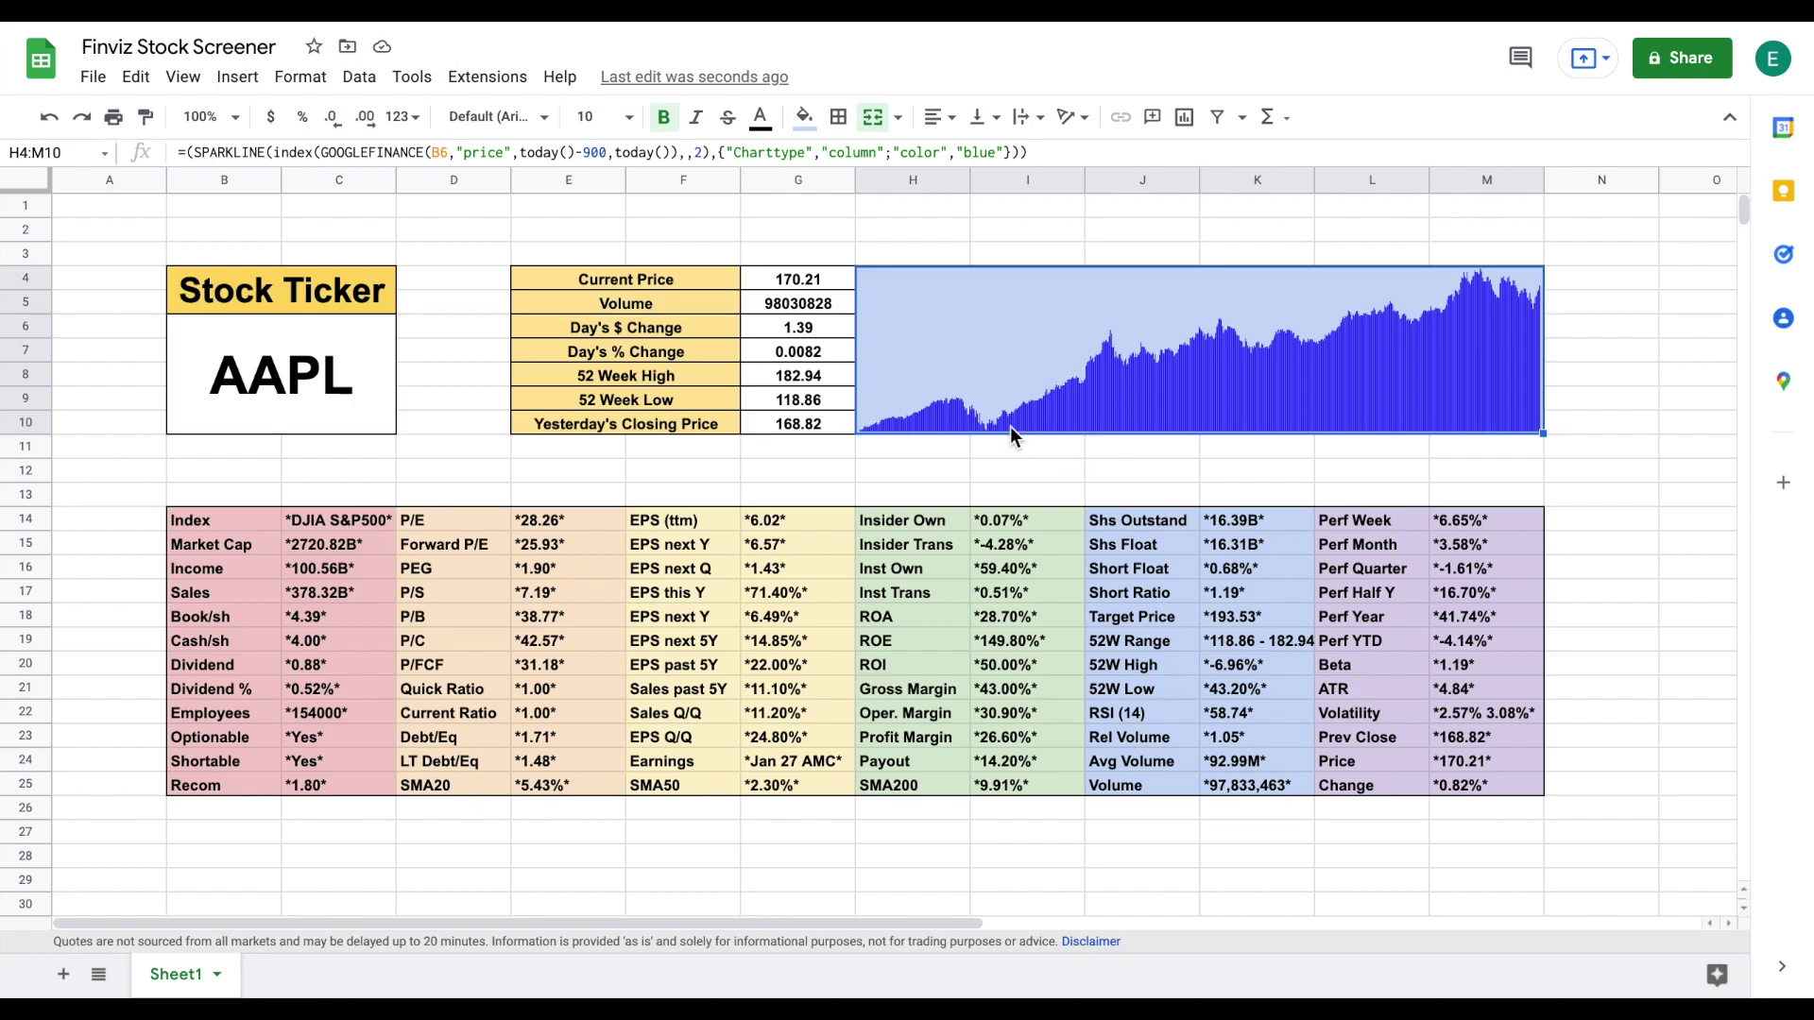
- Format the Day's % Change value in G7 as a percentage and the Day's $ Change value in G6 as currency
left_click(819, 345)
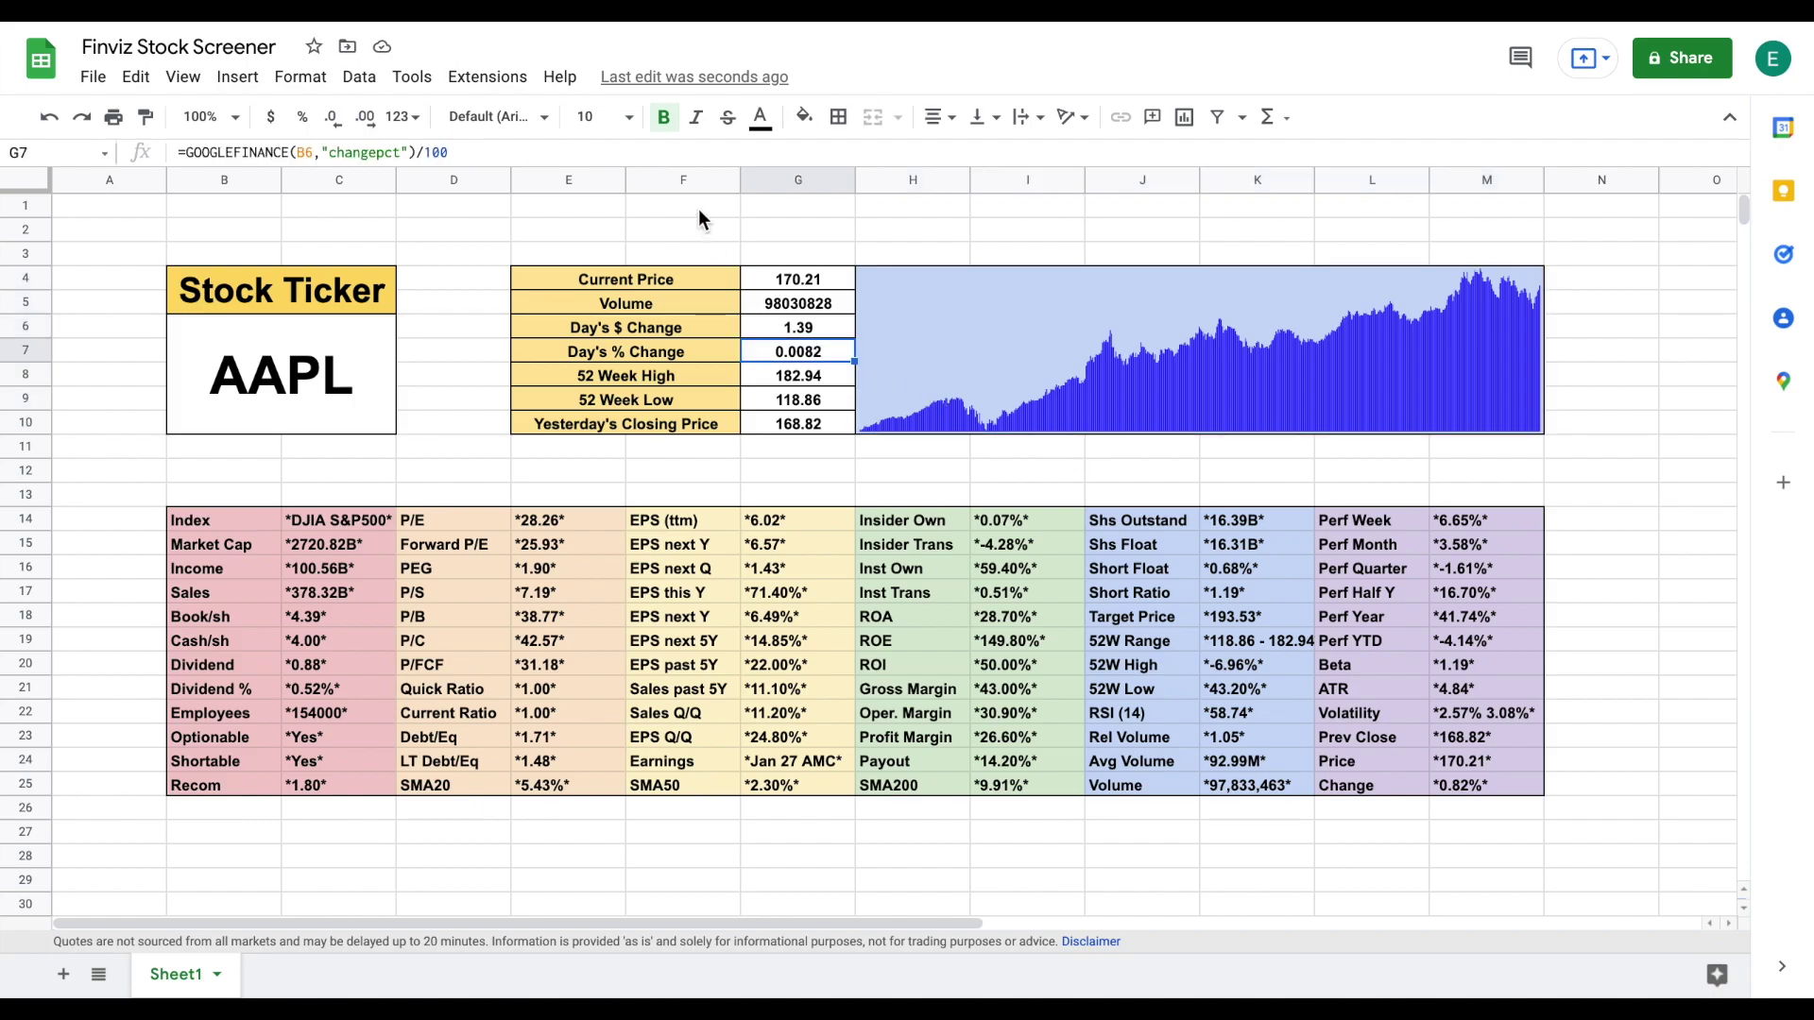
left_click(303, 116)
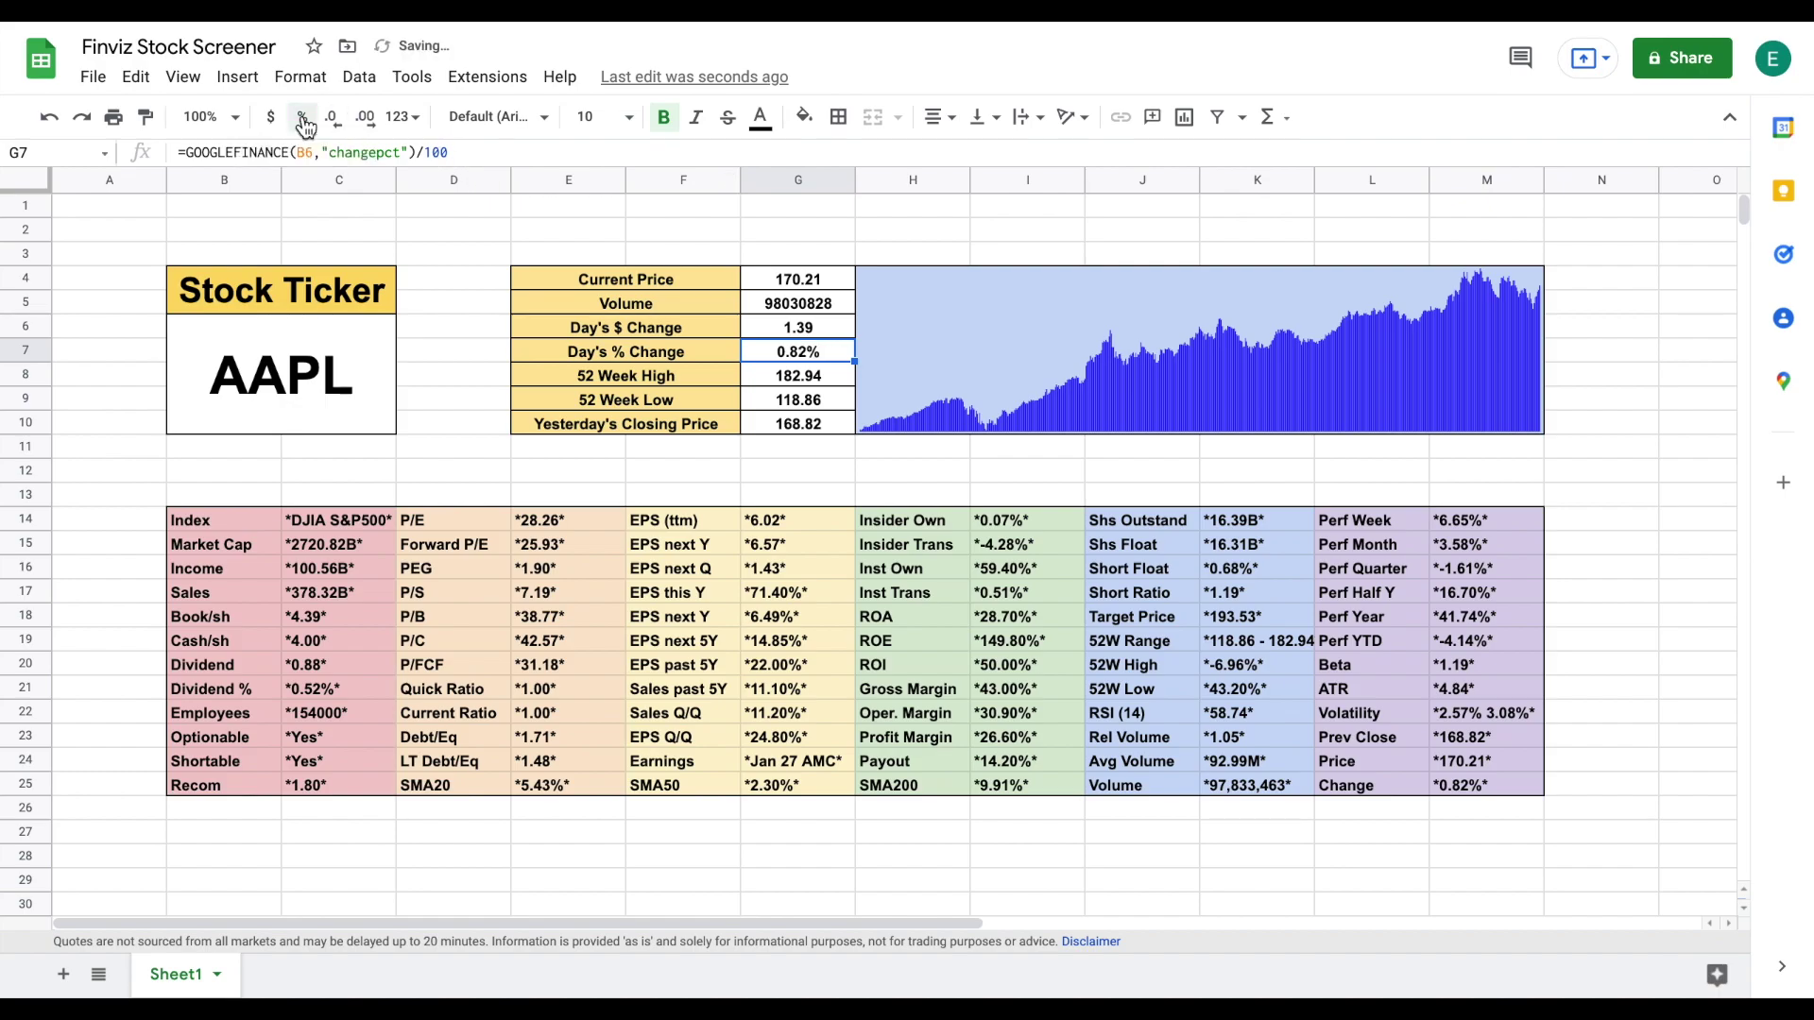
left_click(825, 328)
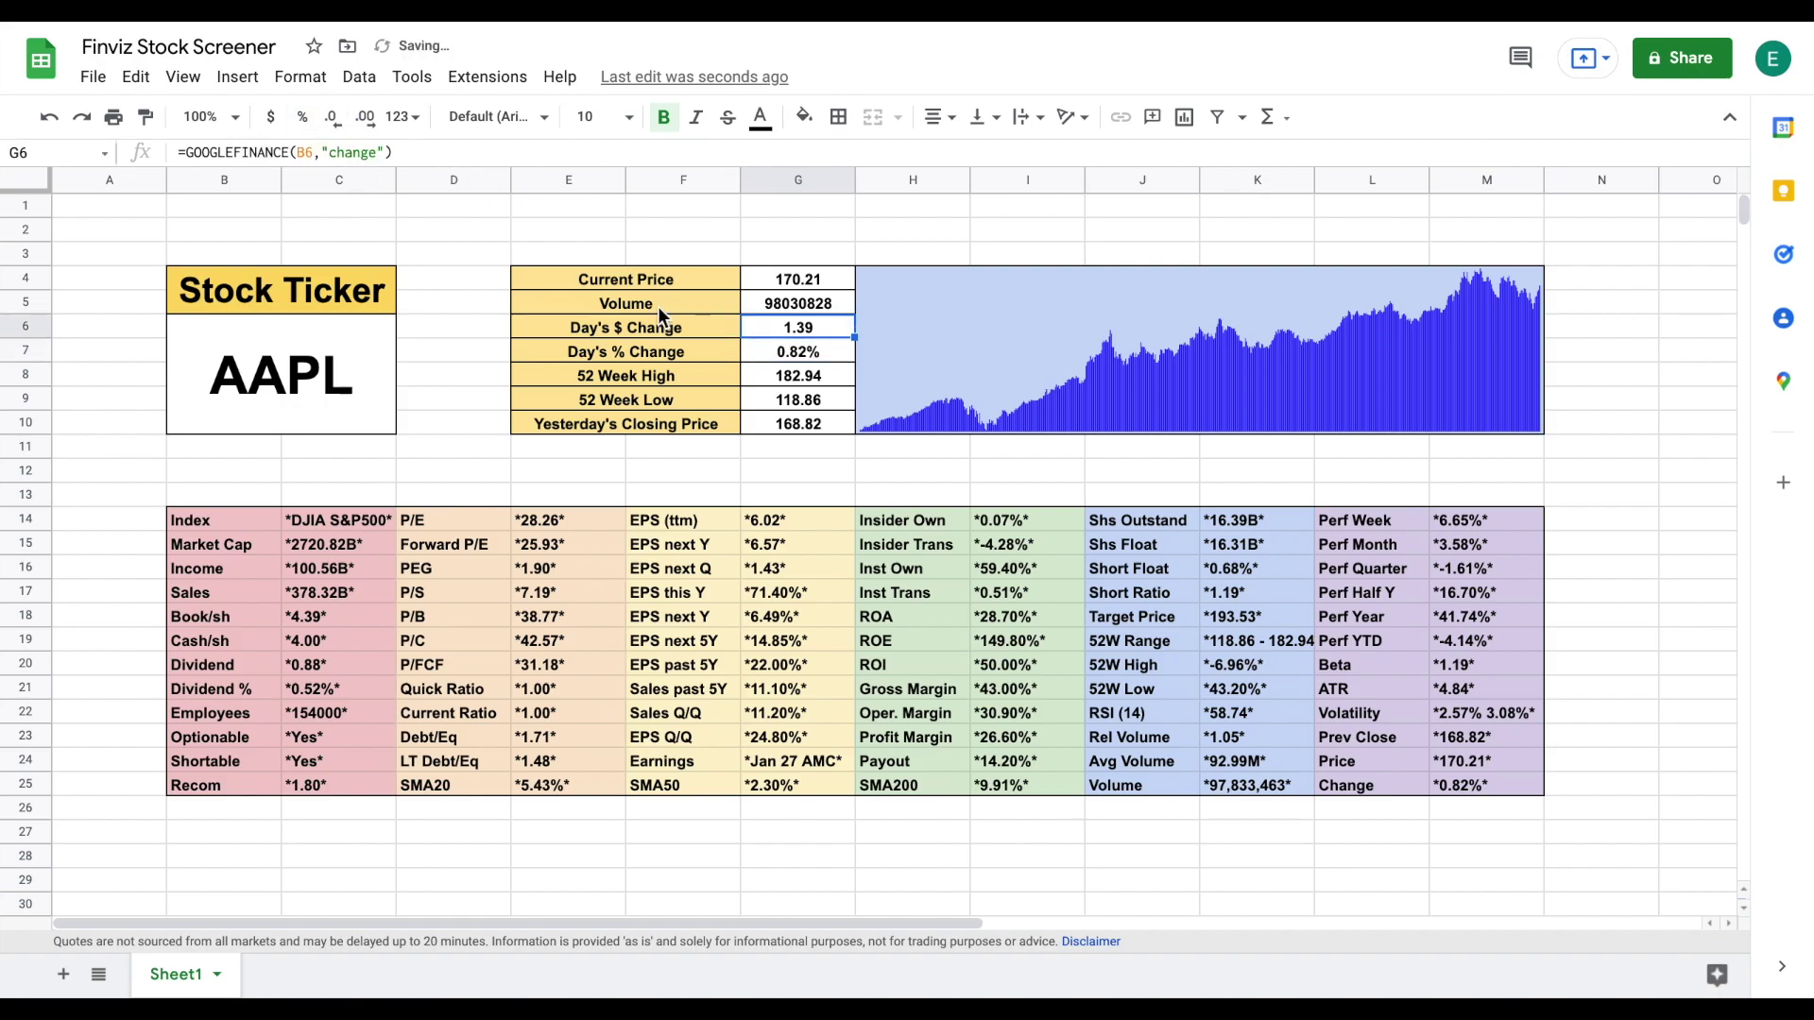
left_click_drag(644, 323, 767, 325)
left_click(767, 326)
left_click(272, 119)
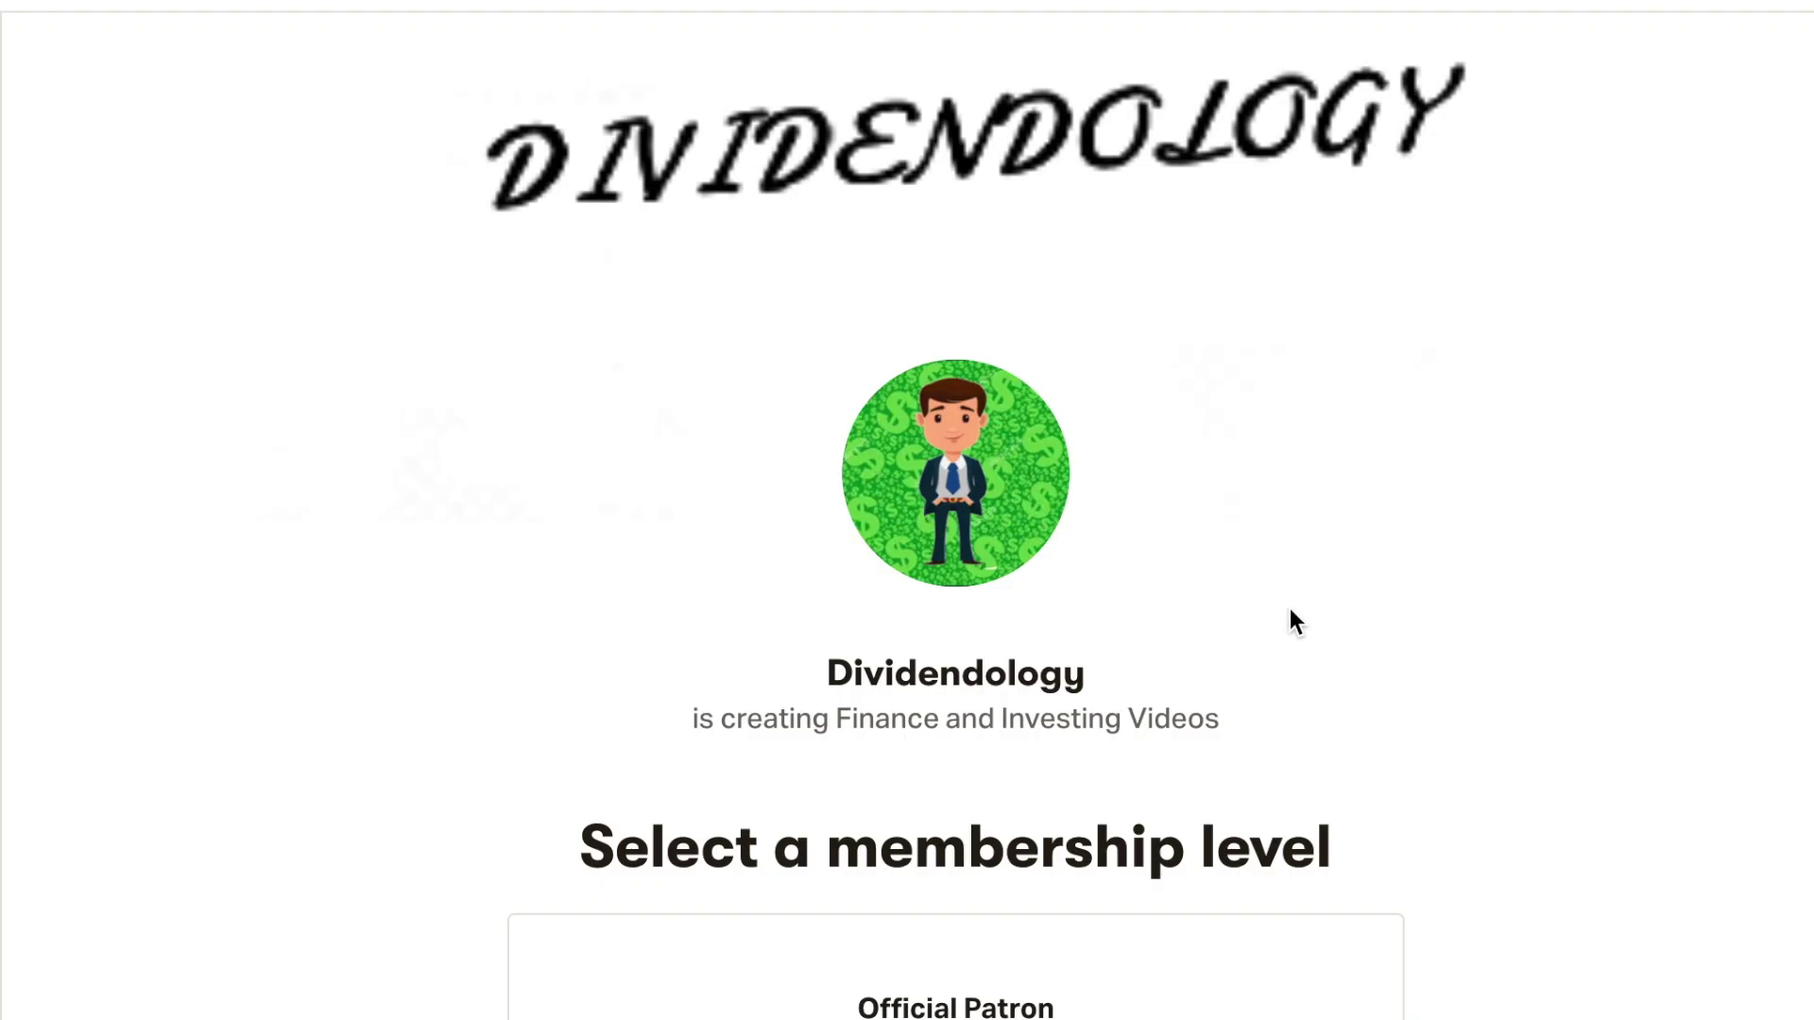
scroll(1289, 611, "down", 5)
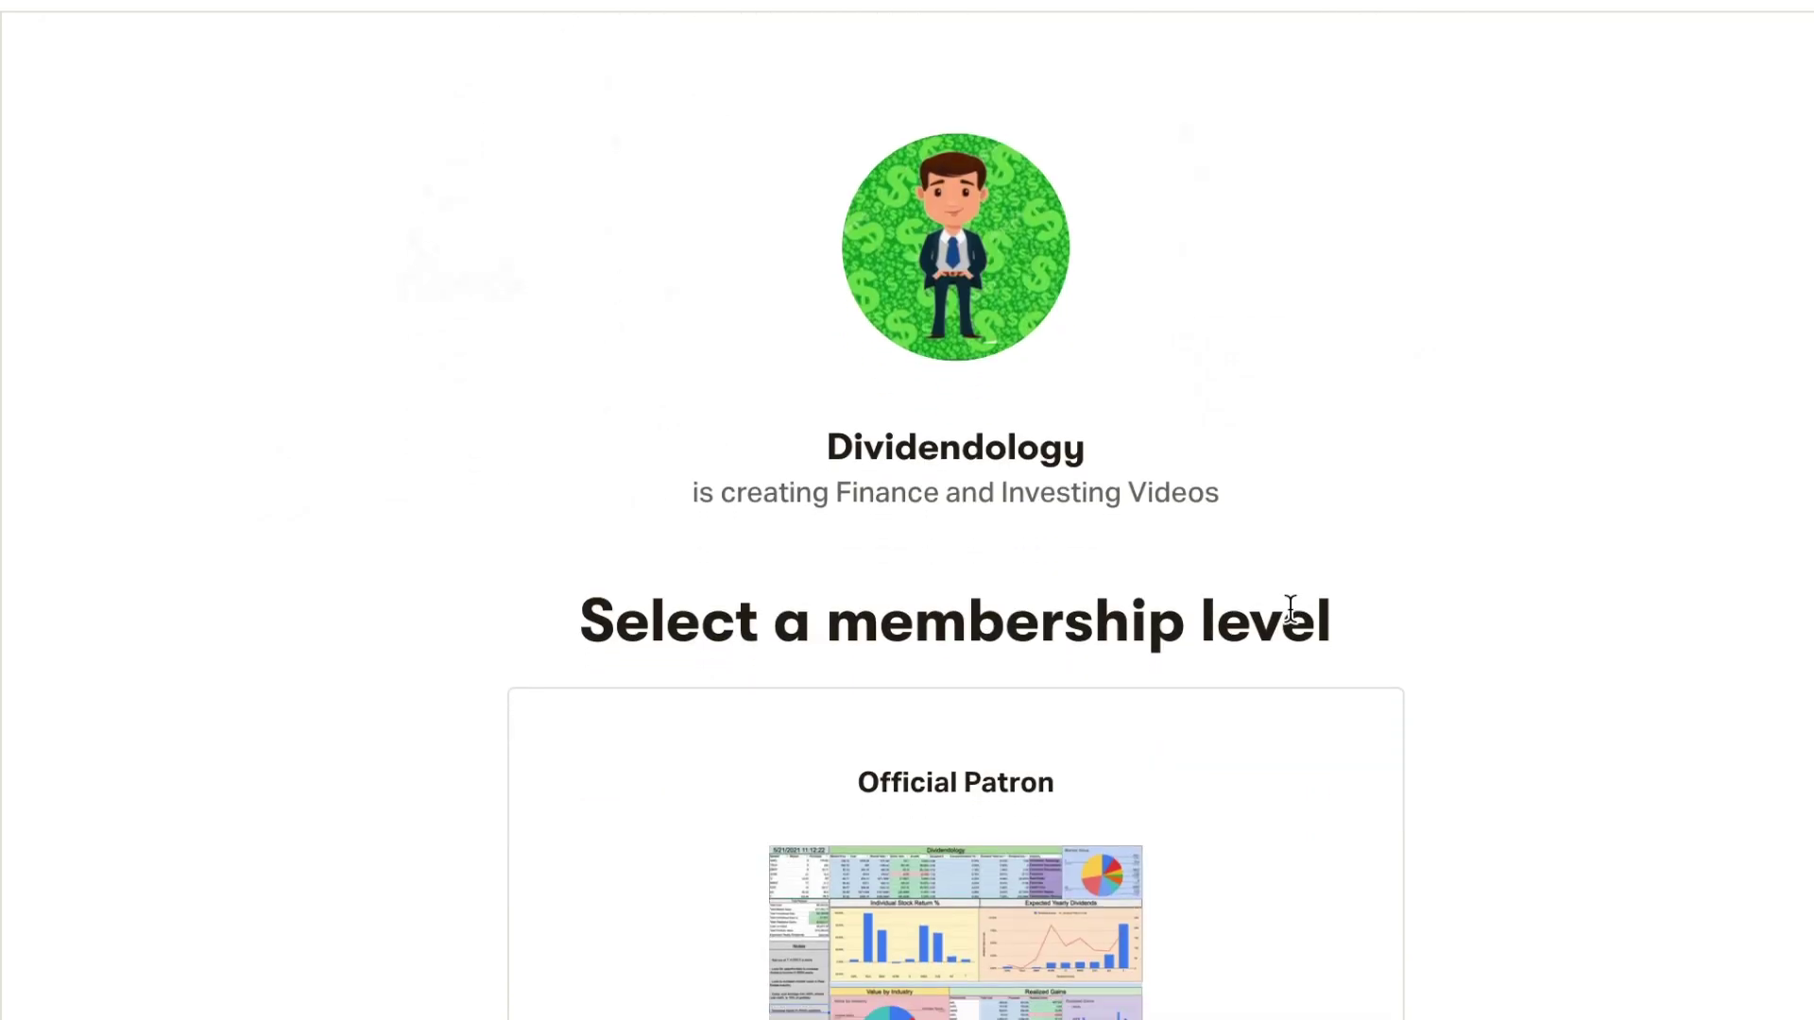
scroll(1289, 618, "down", 3)
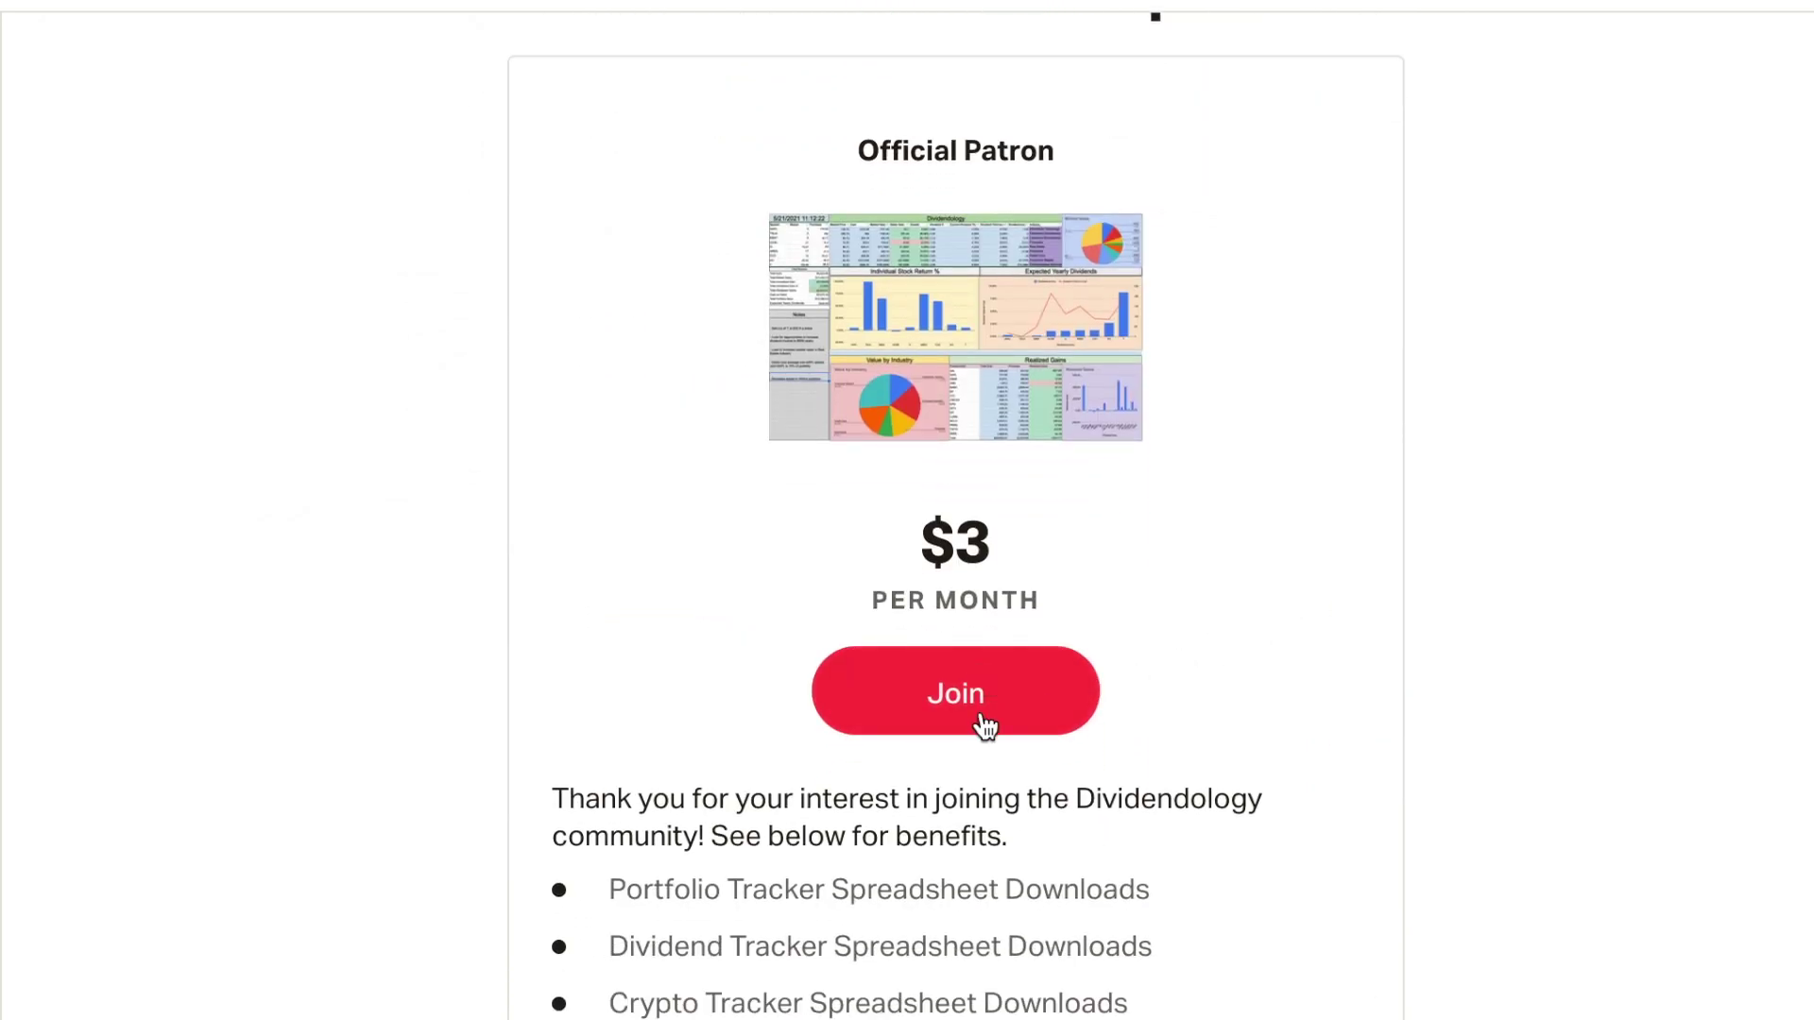